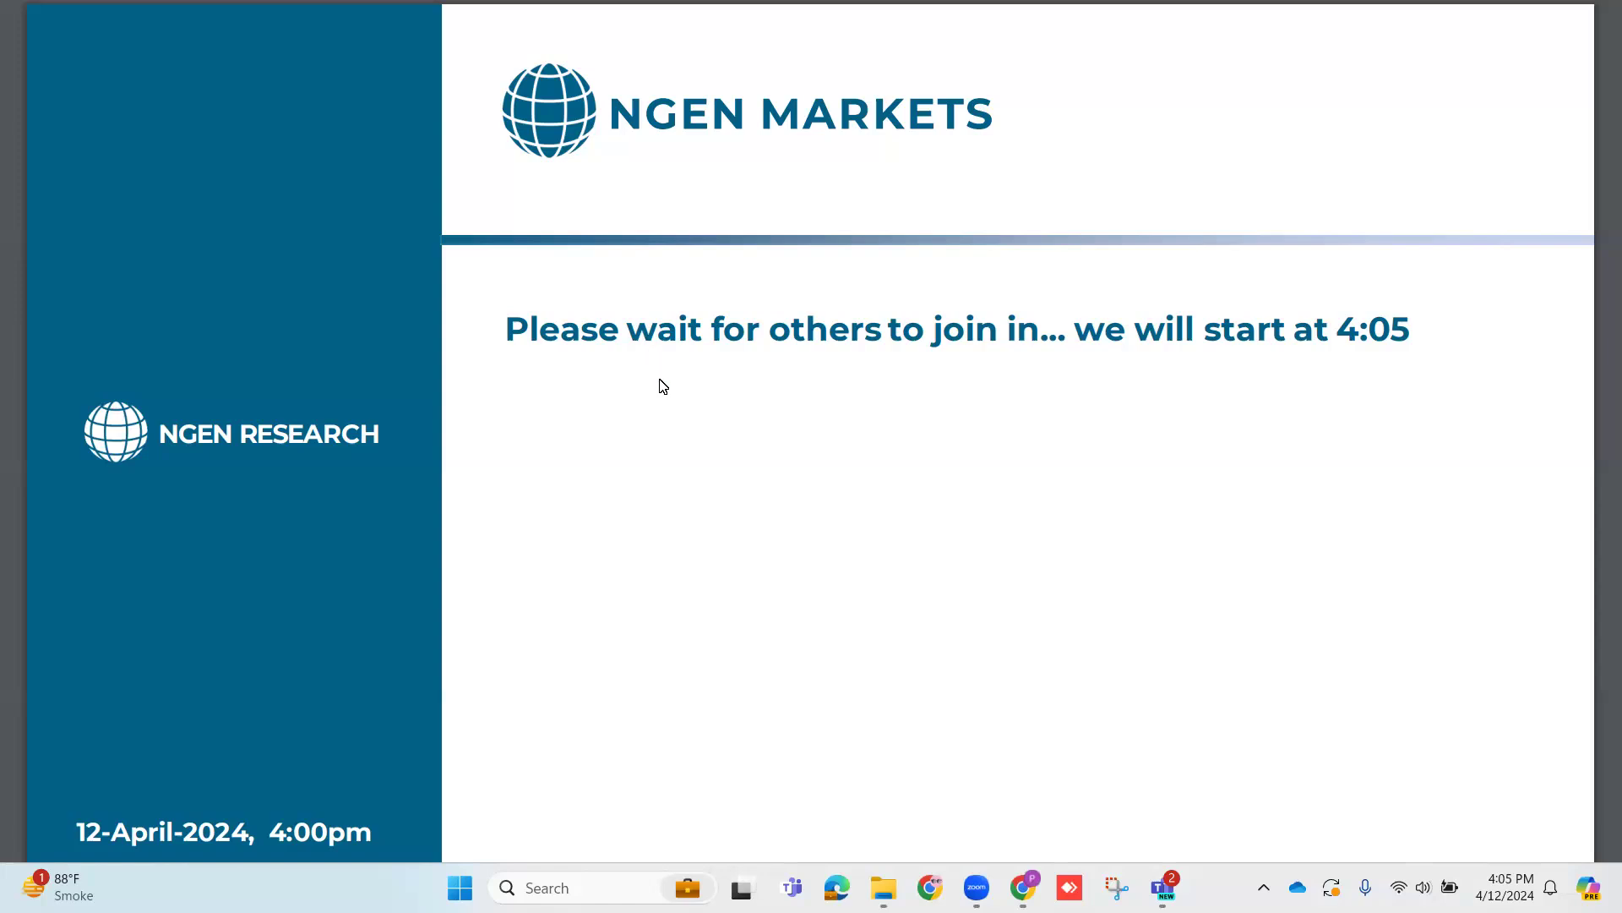
Go to the agenda page of the webinar PDF and bring its browser window back to the front
{"action": "scroll", "coordinate": [663, 386], "scroll_direction": "down", "scroll_amount": 10}
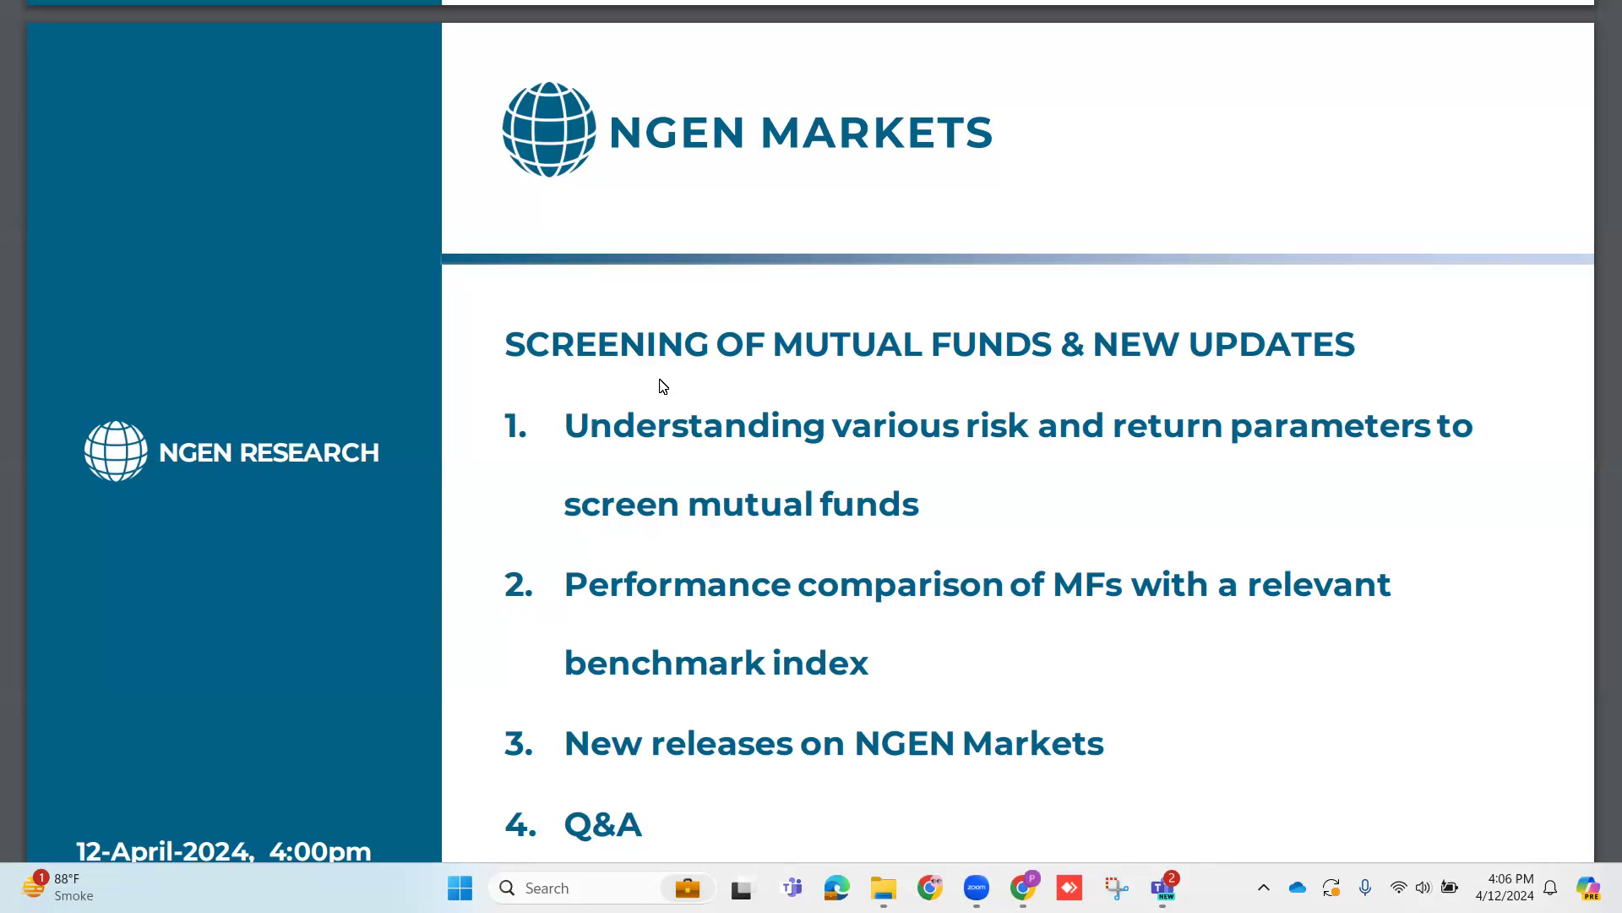
{"action": "key", "text": "alt+Tab"}
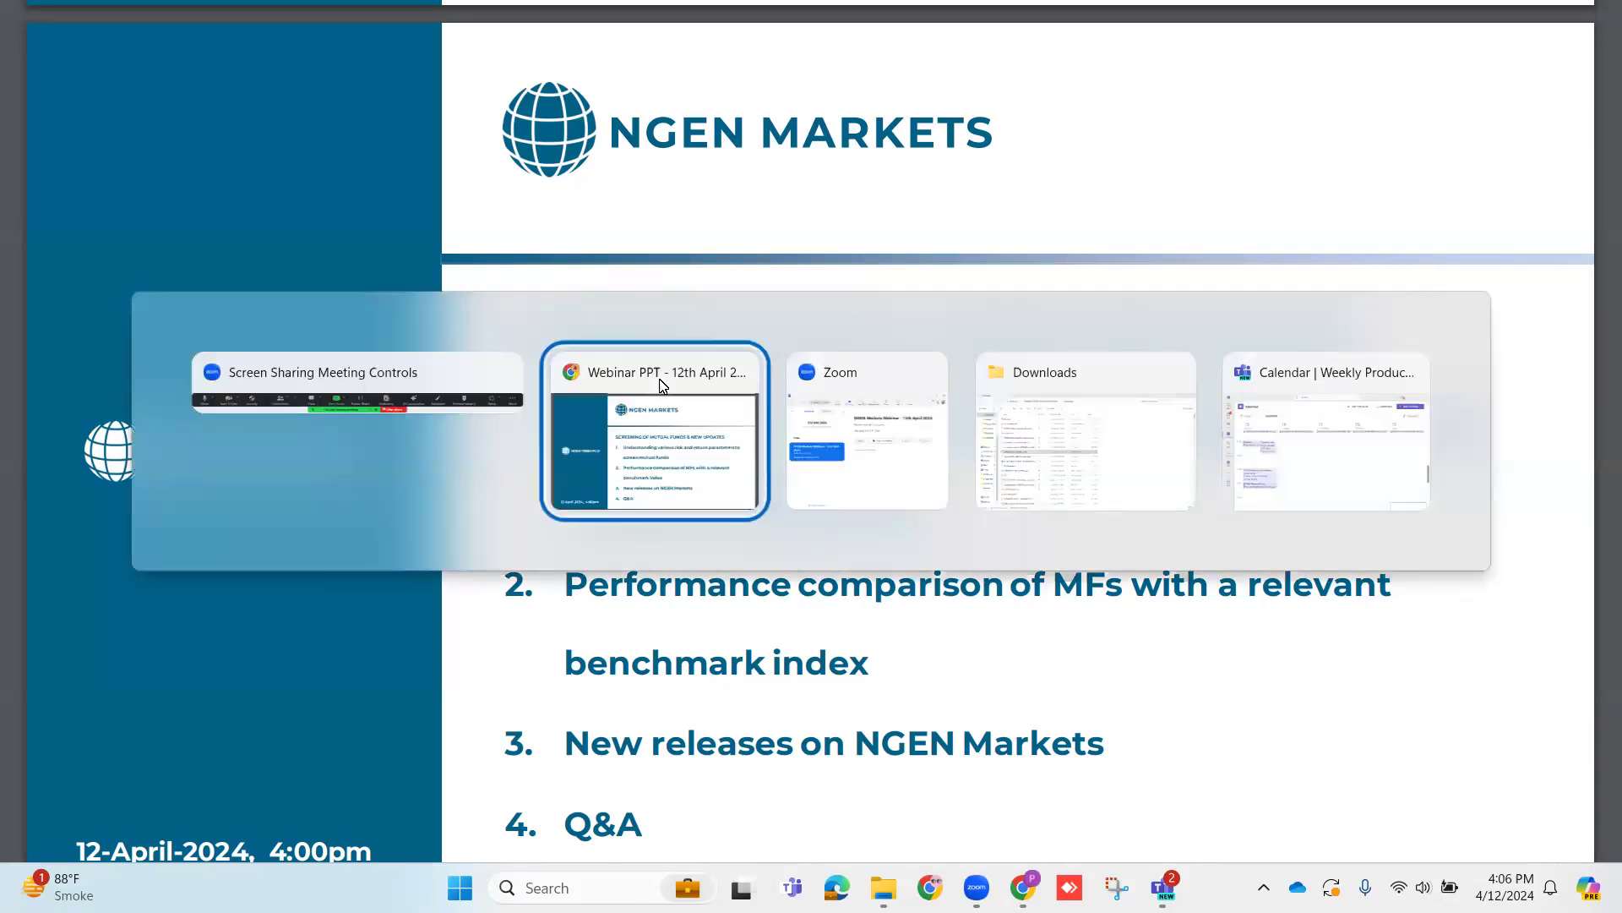
{"action": "key", "text": "alt+Tab"}
{"action": "key", "text": "alt+Tab"}
{"action": "key", "text": "alt+Tab"}
{"action": "key", "text": "alt+Tab"}
{"action": "key", "text": "alt+Tab"}
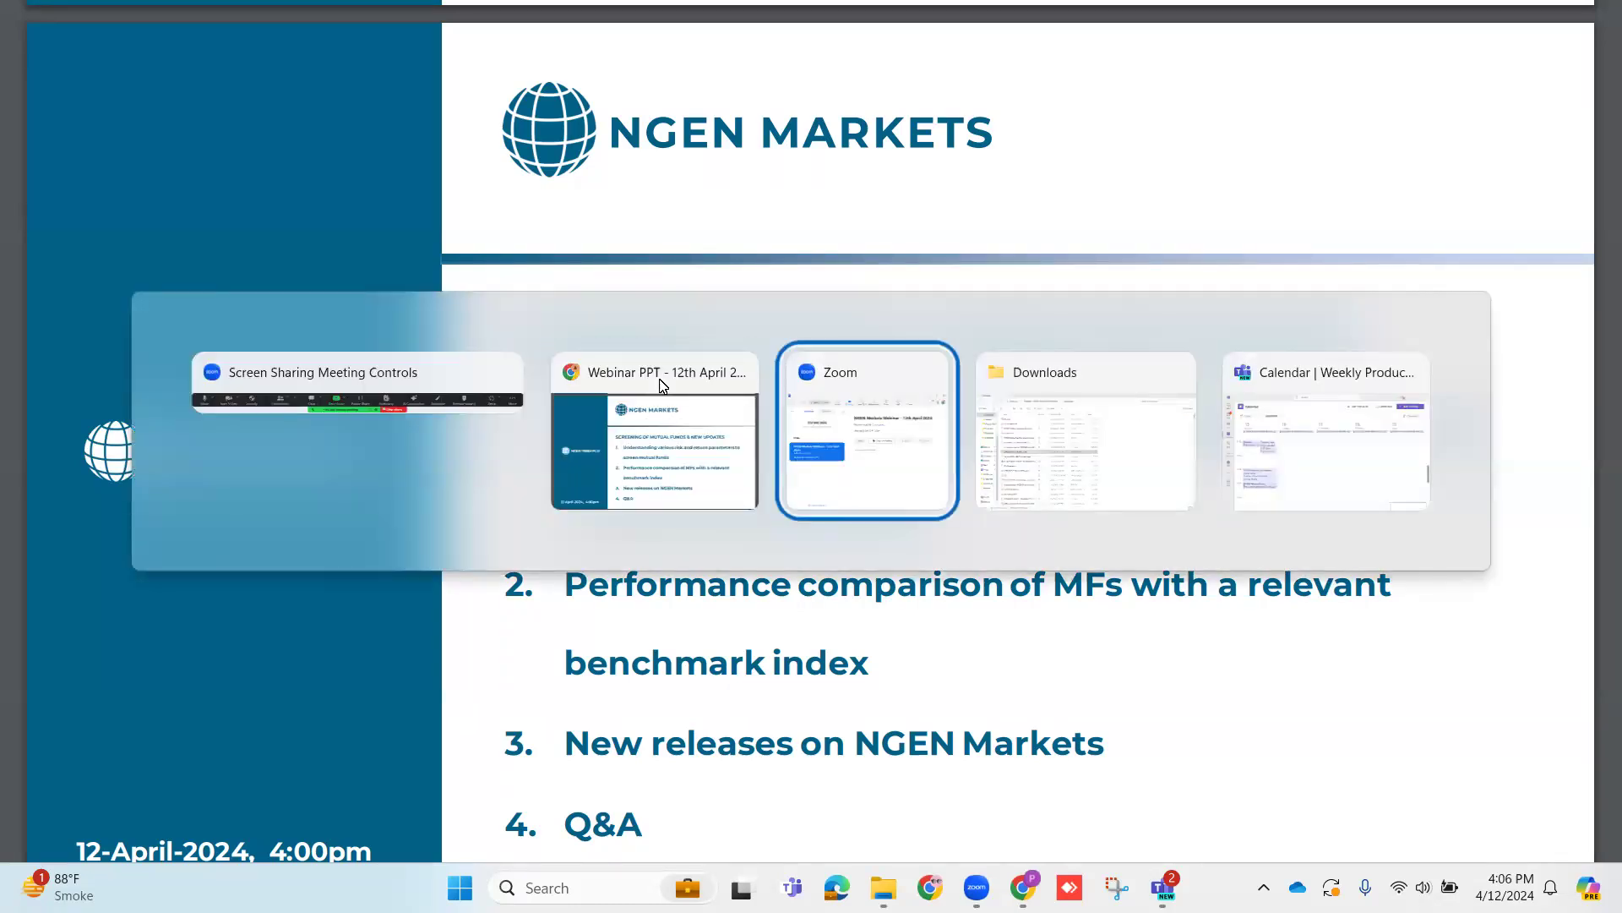
{"action": "left_click", "coordinate": [667, 377]}
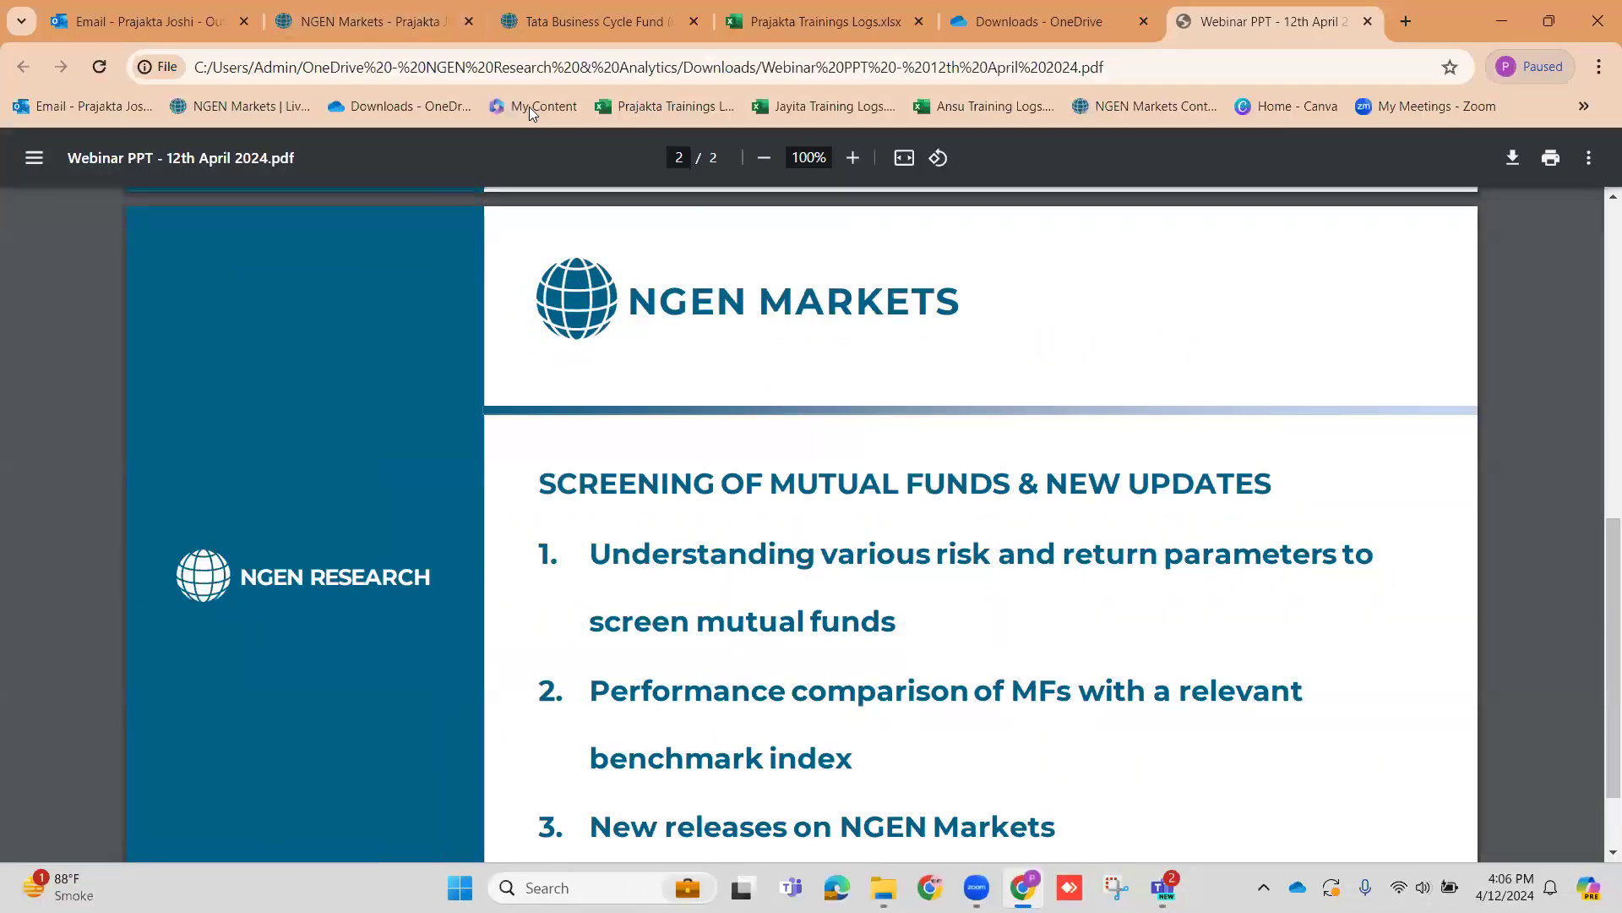
Switch to the NGEN Markets fund screener and display it in full screen
{"action": "key", "text": "ctrl+2"}
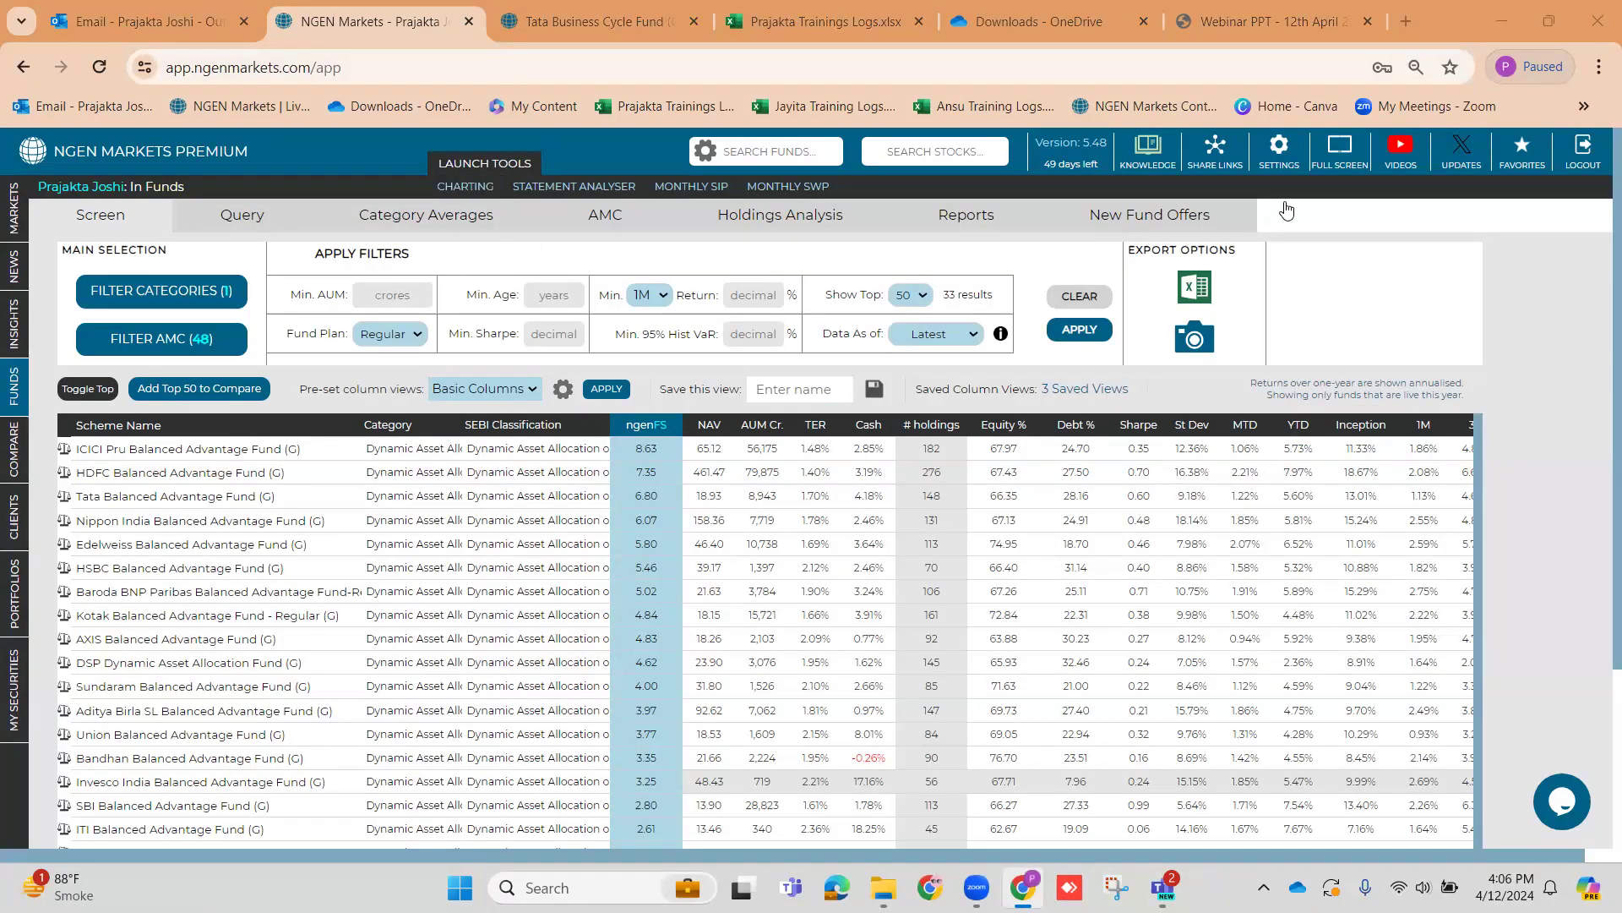
{"action": "left_click", "coordinate": [1340, 152]}
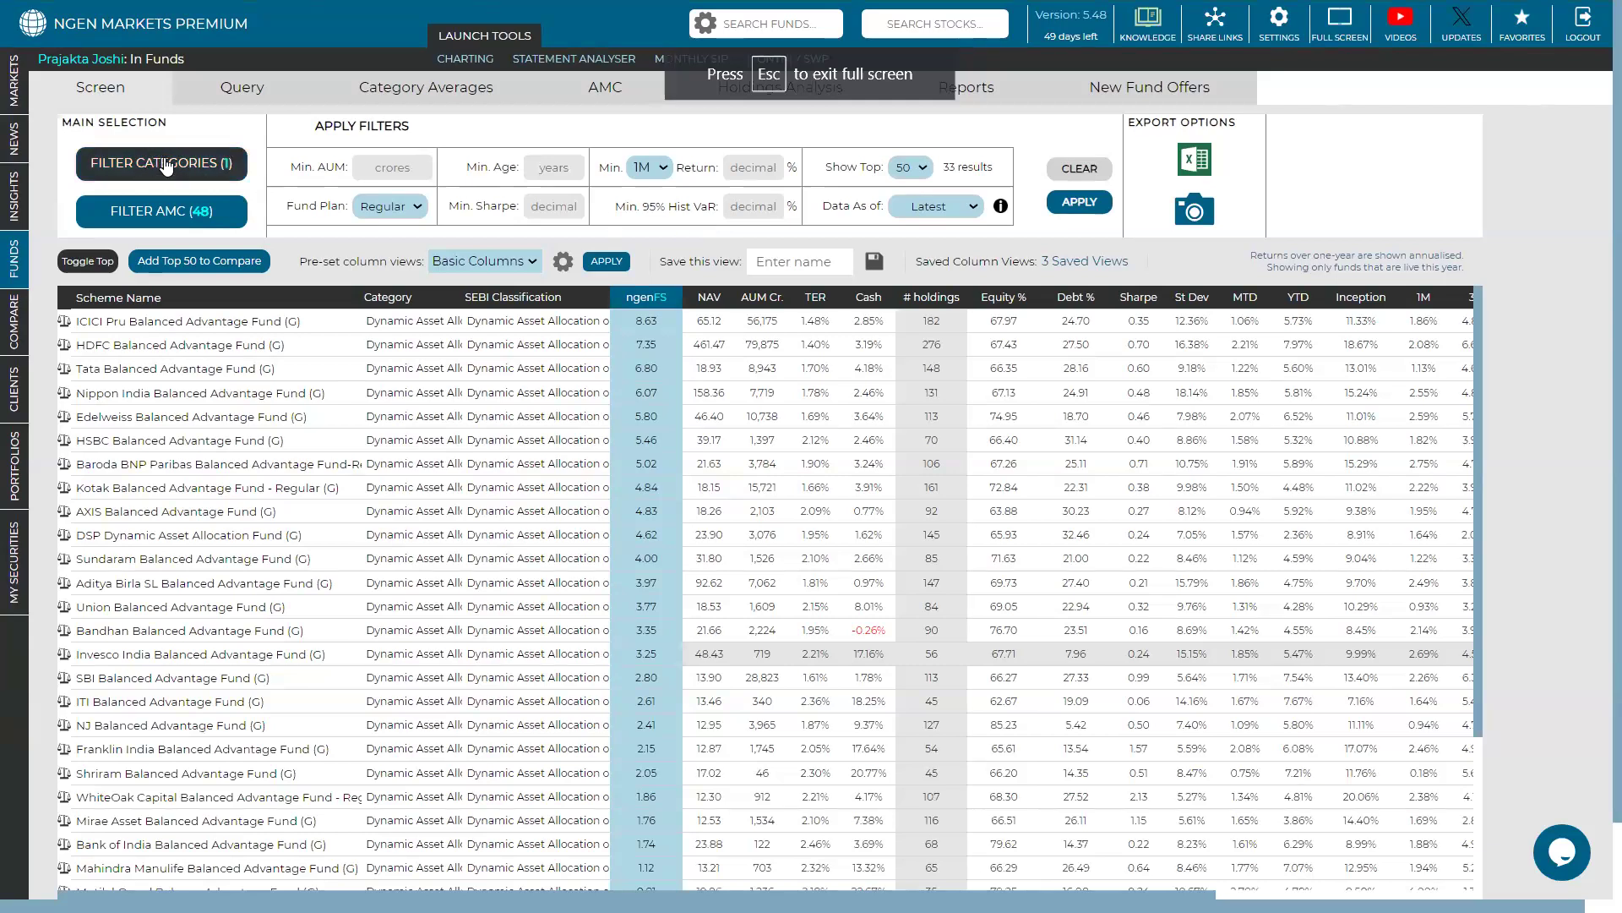
Change the fund category filter from Dynamic Asset Allocation or Balanced Advantage to Large Cap Fund only
{"action": "mouse_move", "coordinate": [23, 272]}
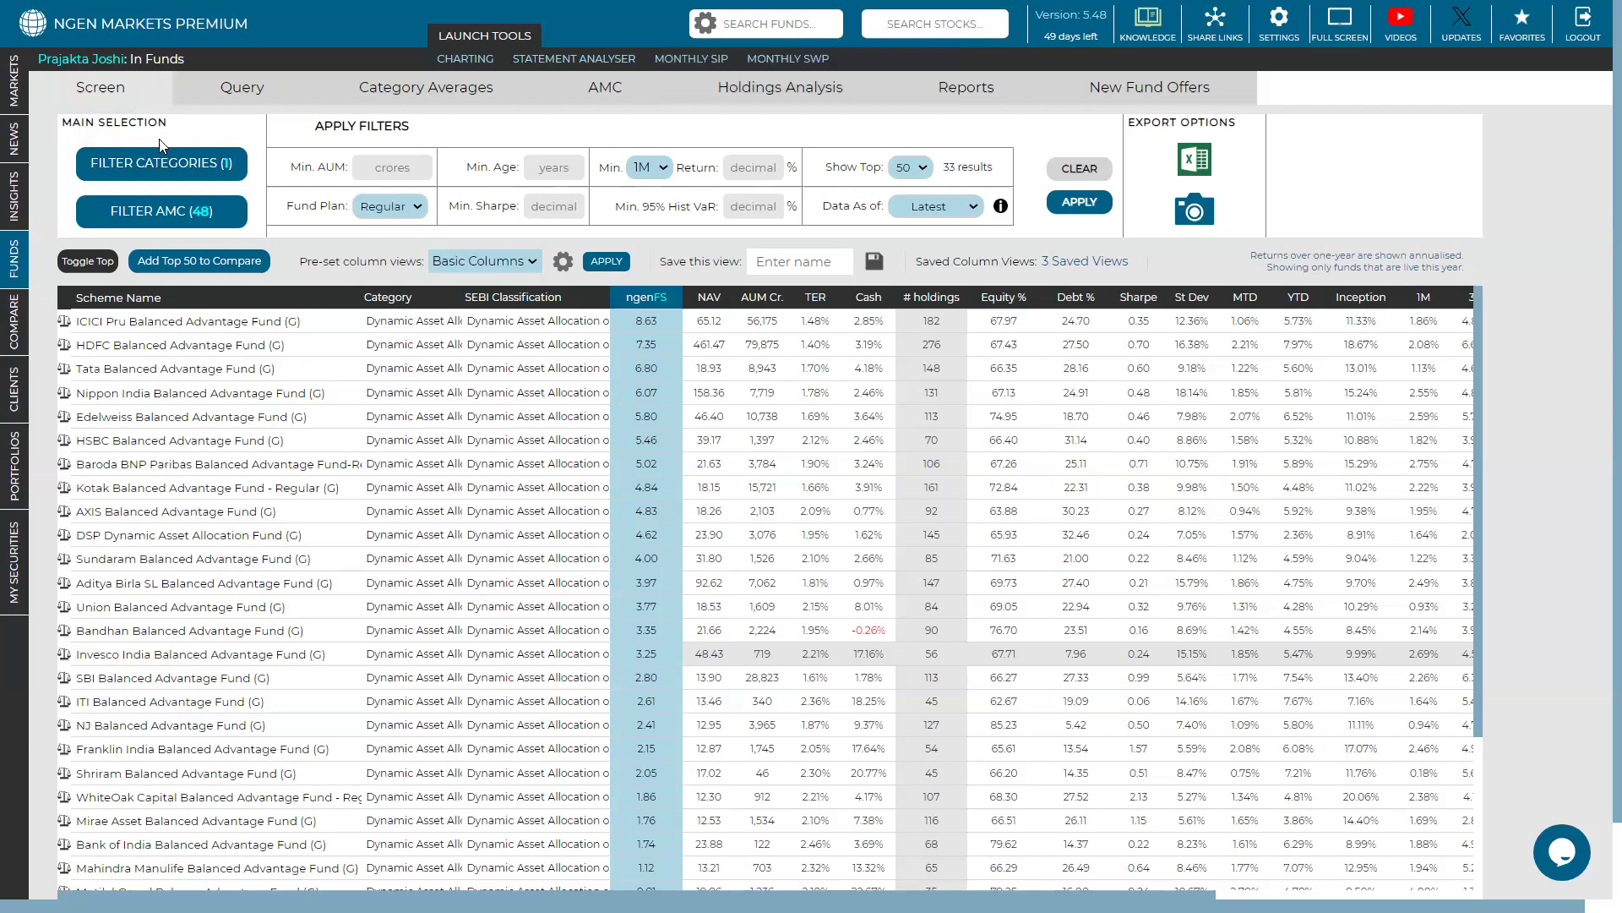
{"action": "left_click", "coordinate": [147, 163]}
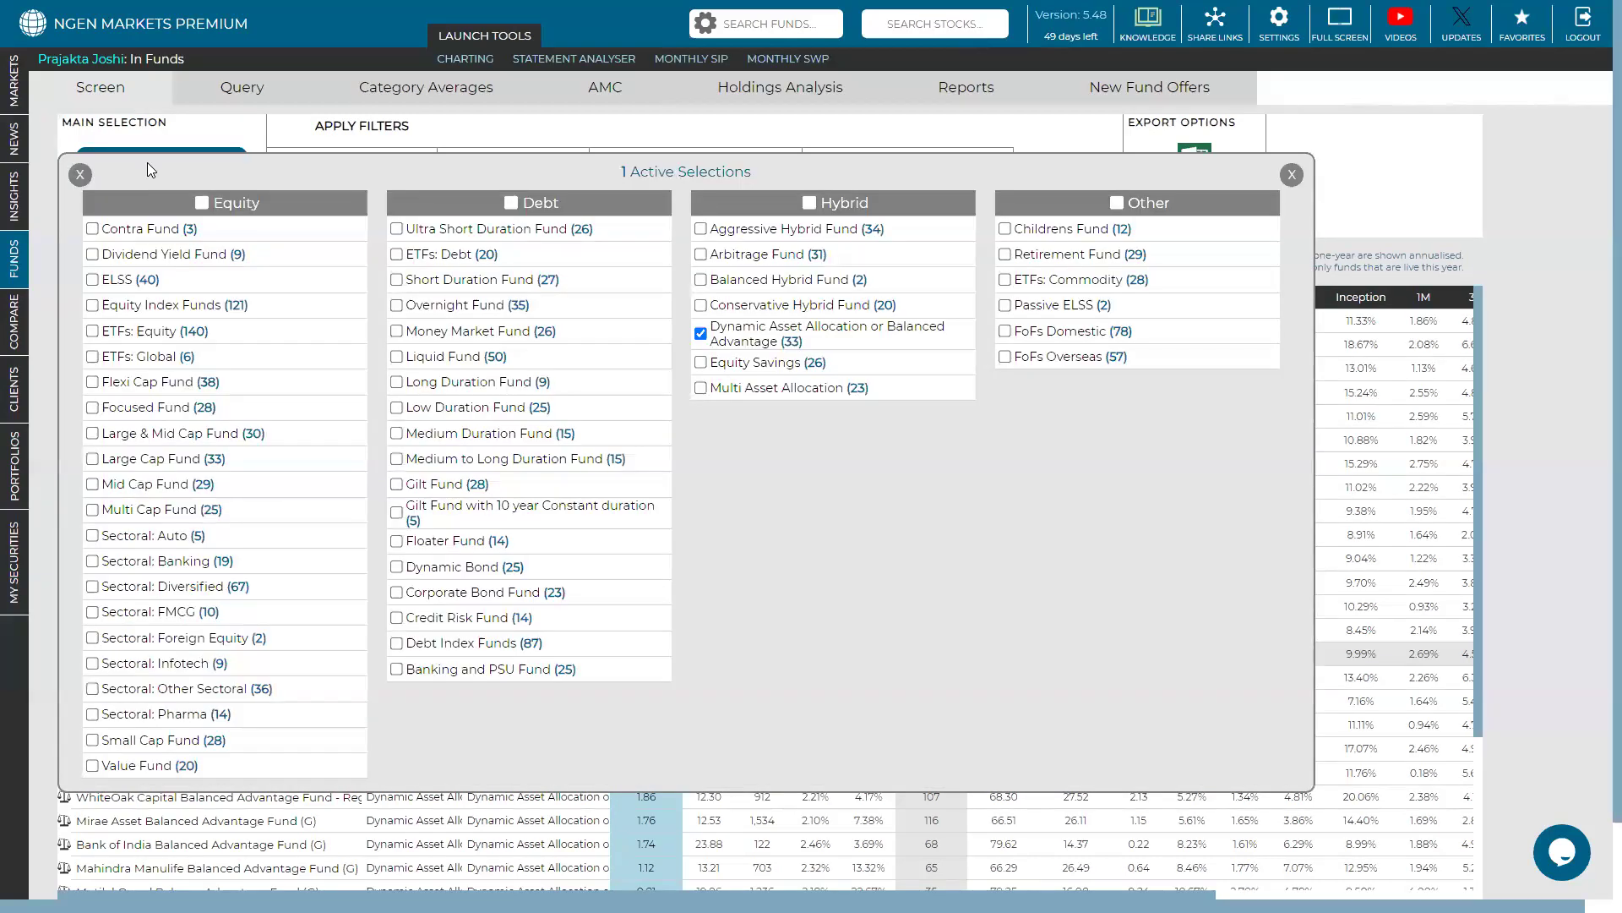
{"action": "left_click", "coordinate": [701, 333]}
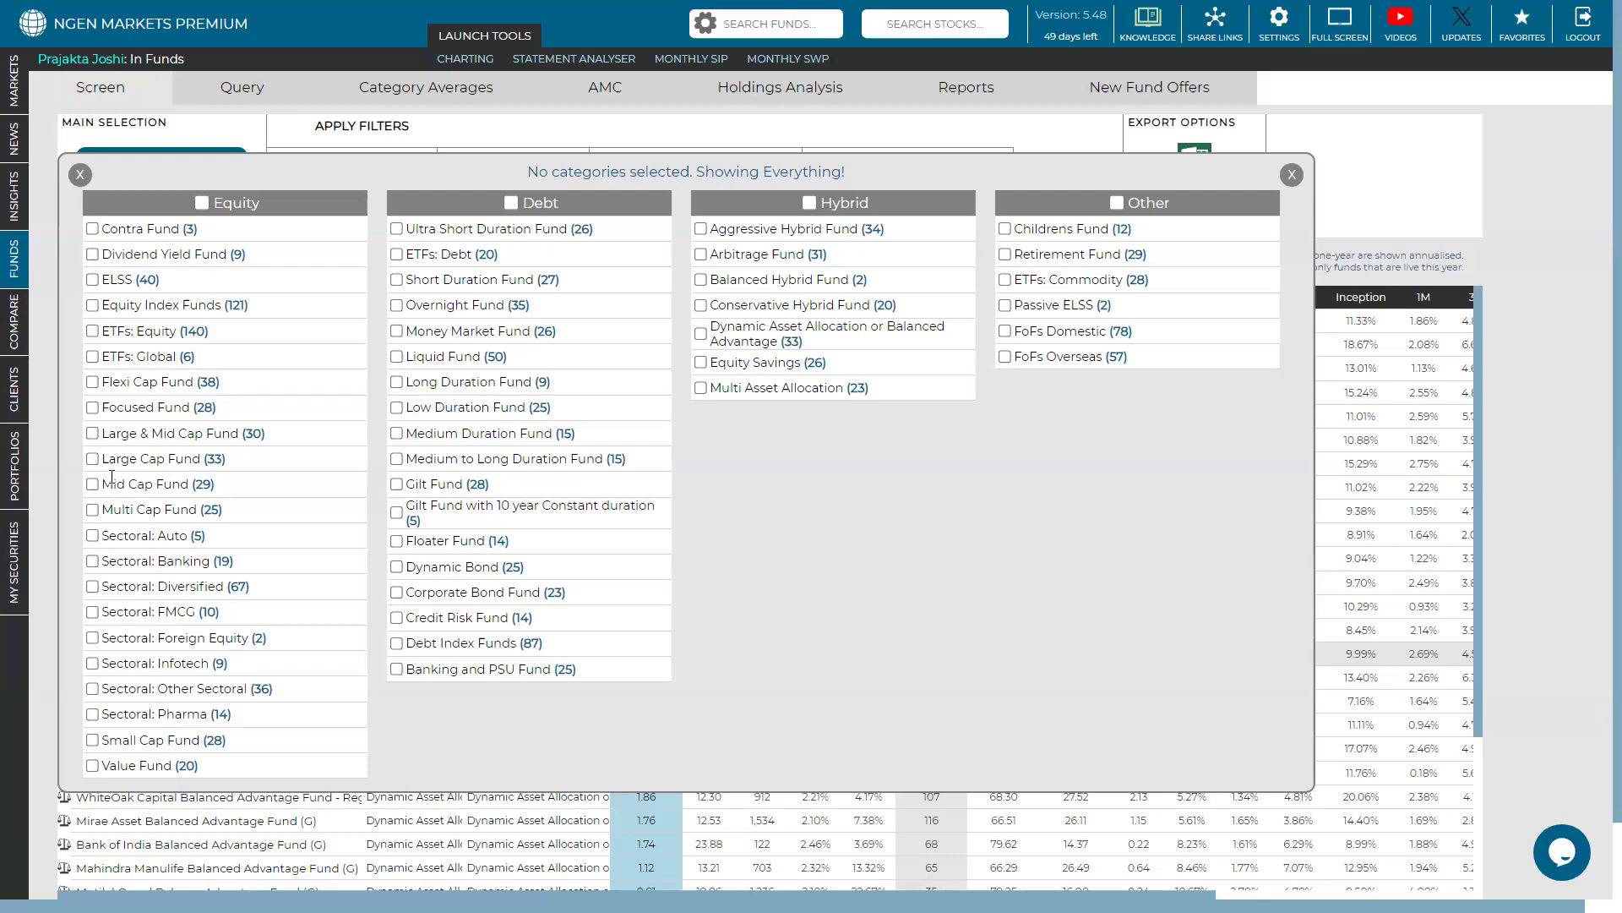
{"action": "left_click", "coordinate": [92, 458]}
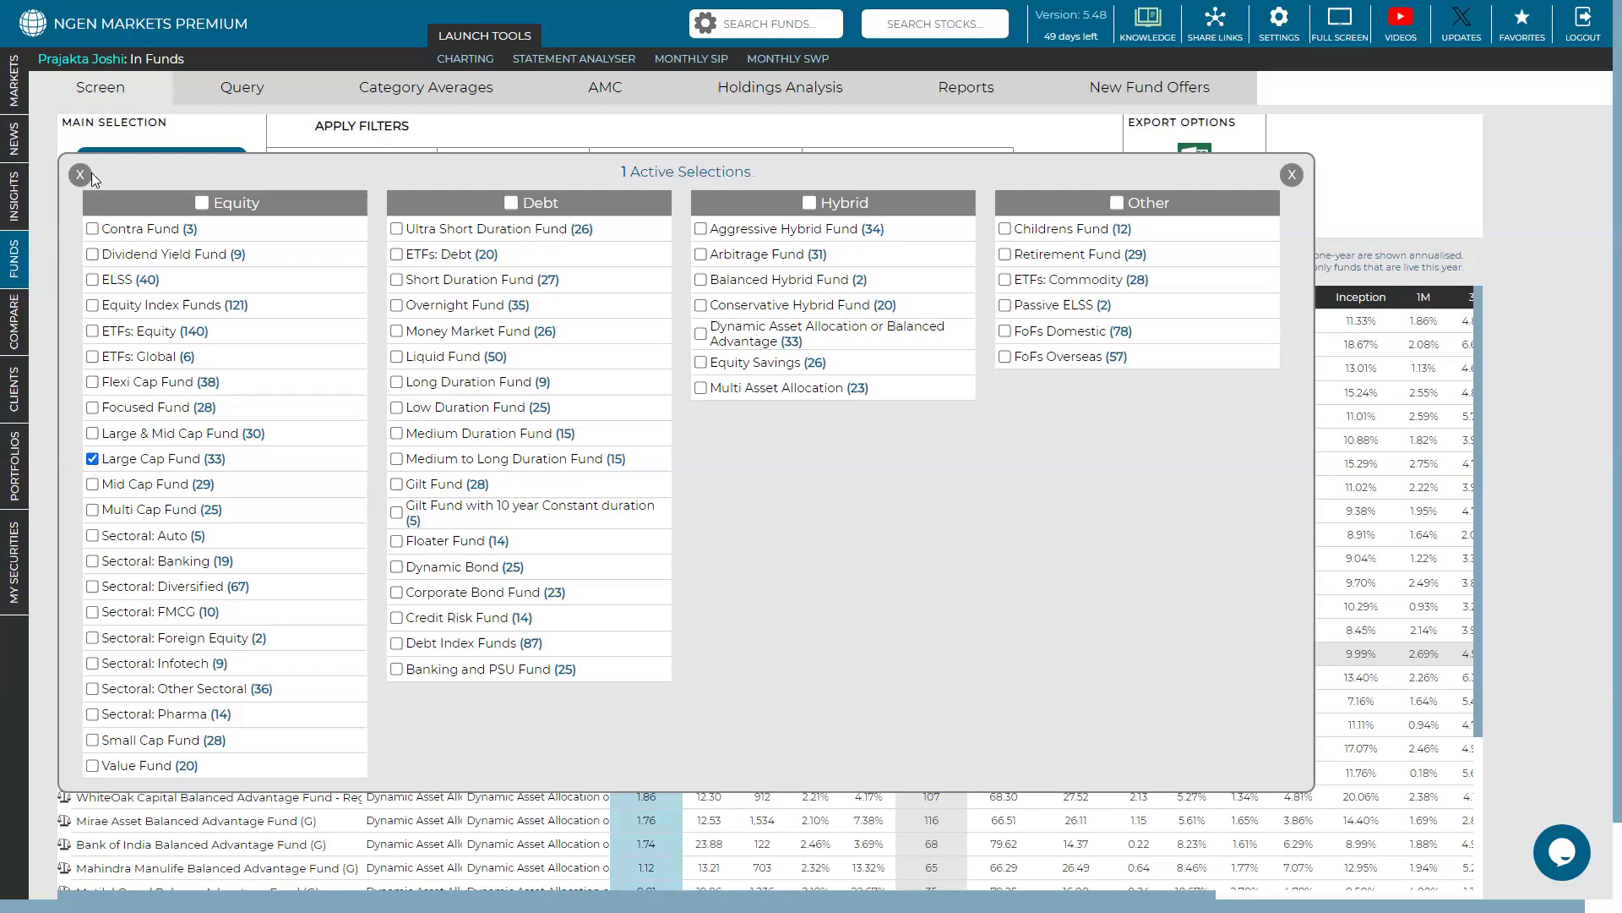
{"action": "left_click", "coordinate": [86, 174]}
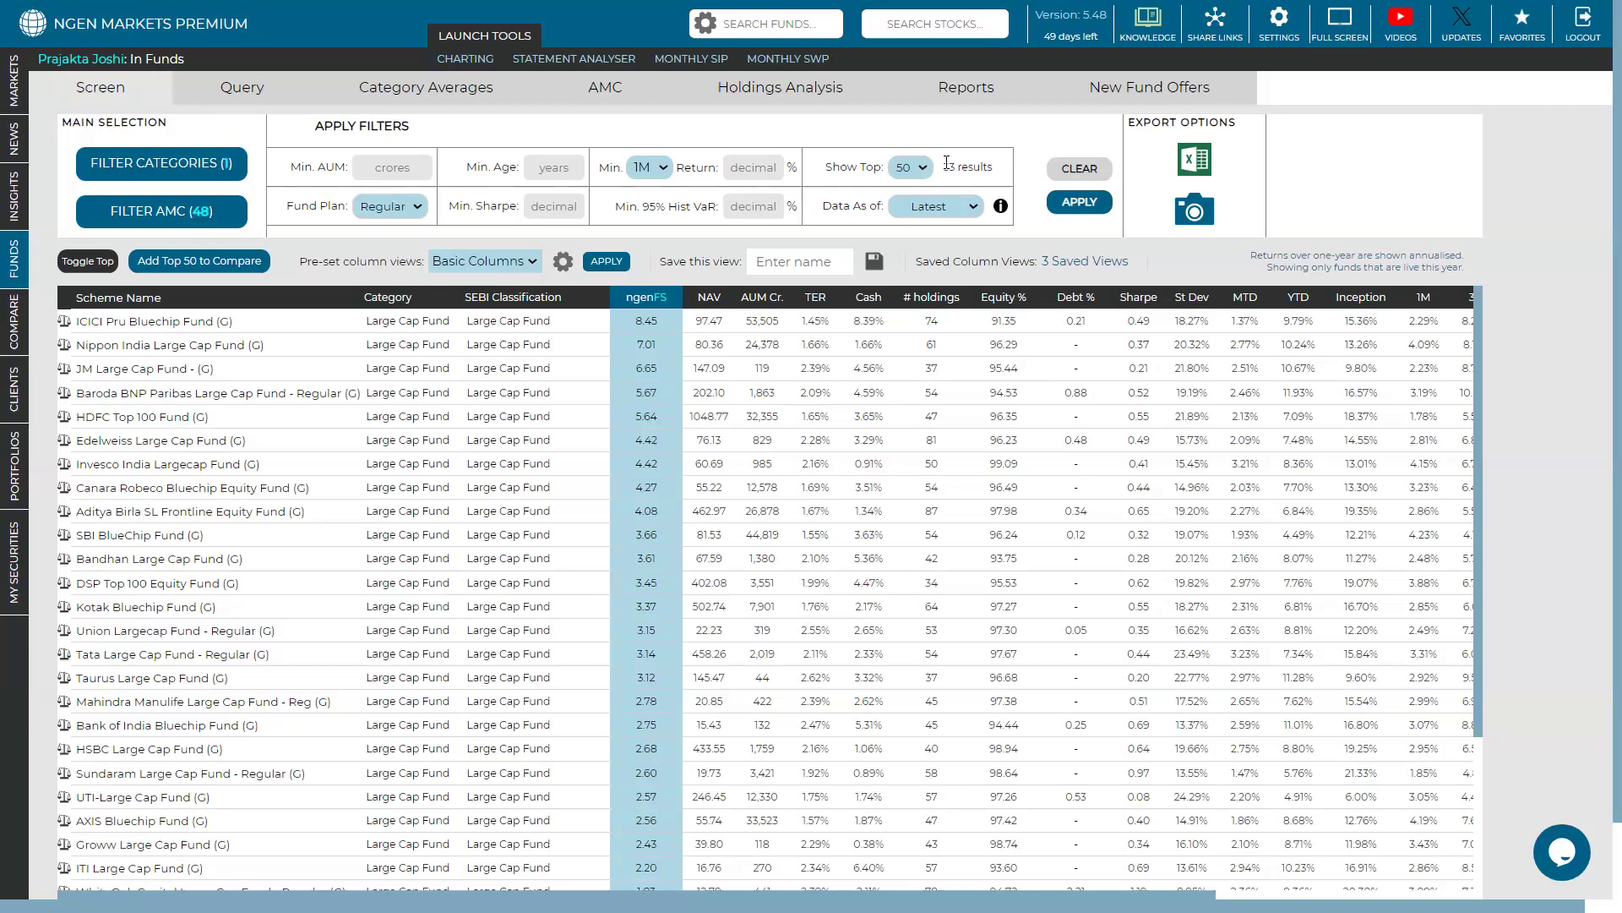
Set the minimum fund age to 7 years and apply the filter to the large cap funds
{"action": "left_click_drag", "start_coordinate": [943, 169], "coordinate": [997, 169]}
{"action": "left_click", "coordinate": [558, 168]}
{"action": "type", "text": "7"}
{"action": "left_click", "coordinate": [1074, 206]}
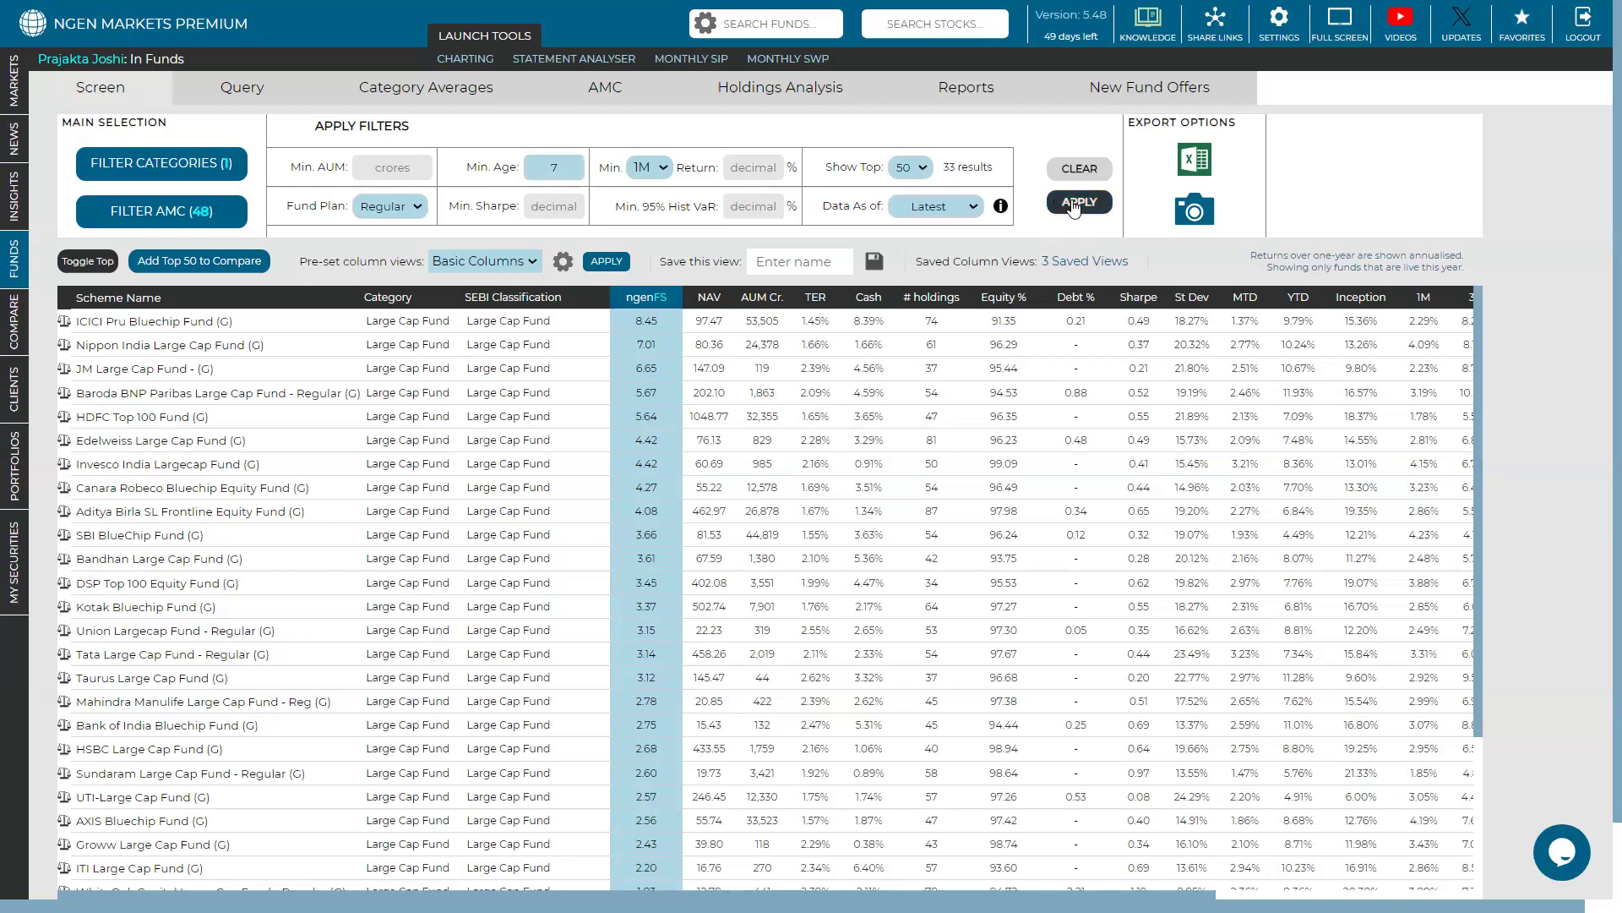
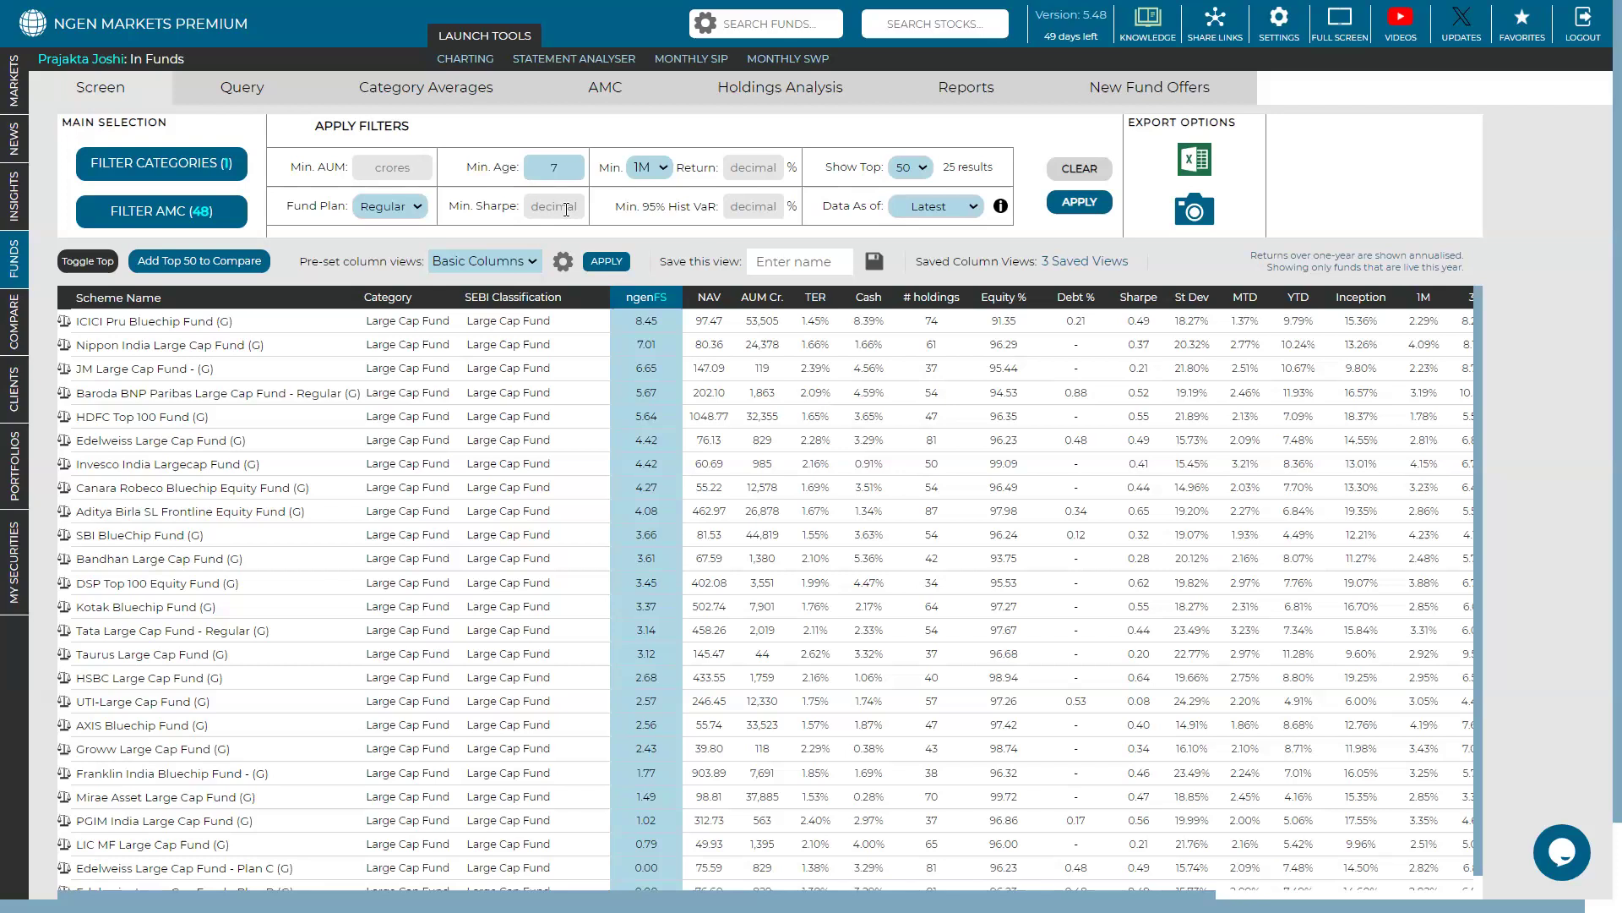
Set the minimum Sharpe ratio to 0.40 and apply it to the fund screen
{"action": "type", "text": "0.40"}
{"action": "left_click", "coordinate": [1073, 211]}
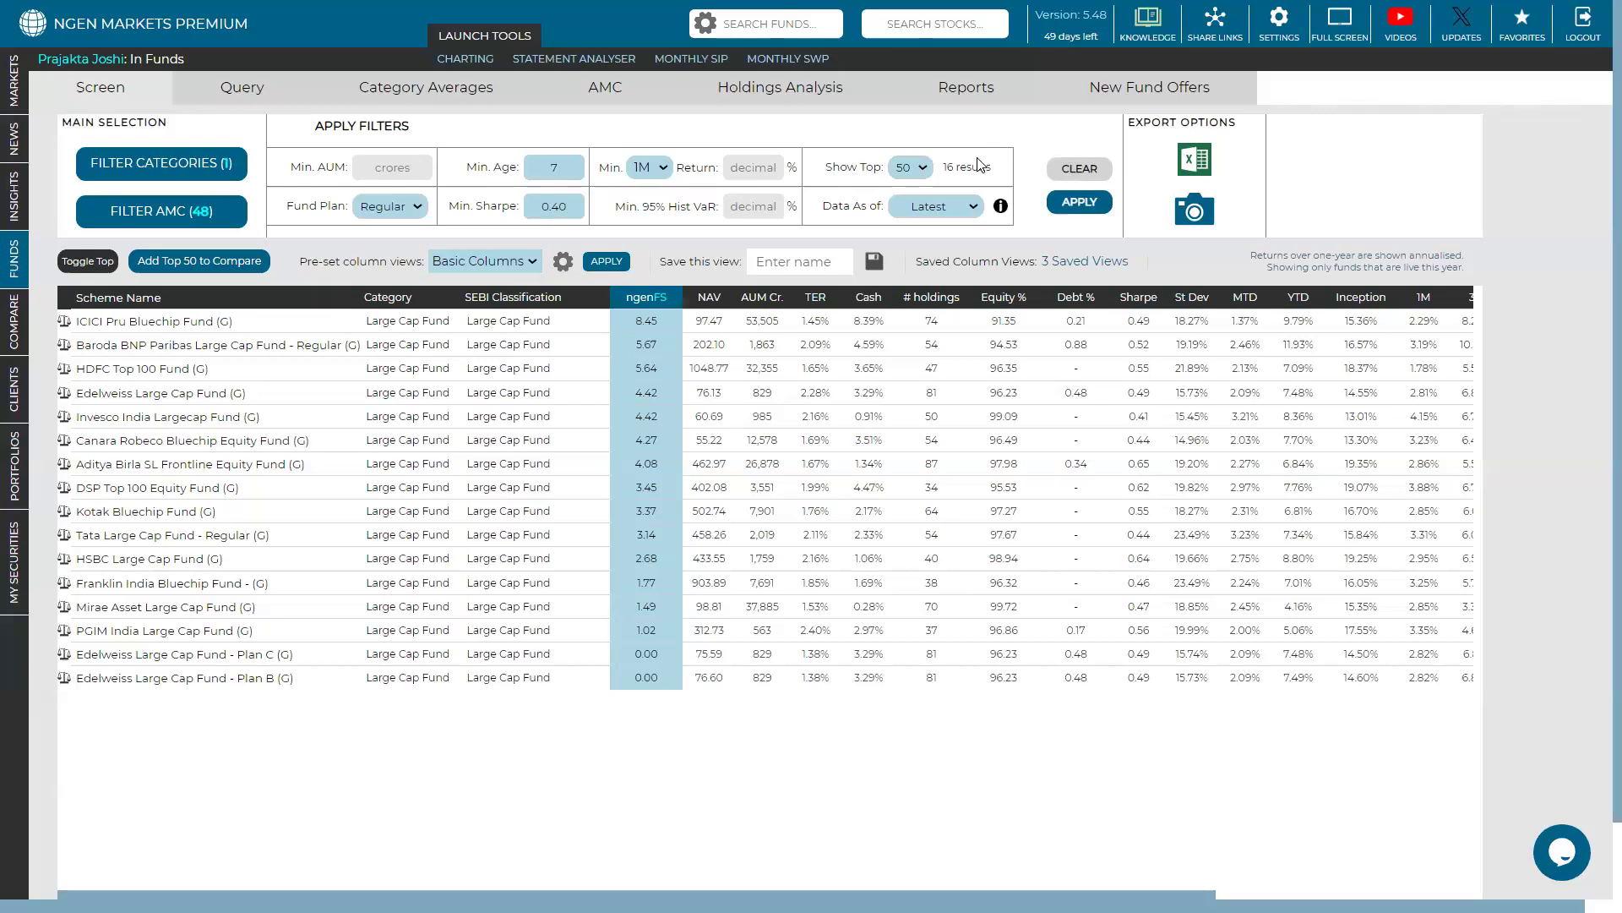
{"action": "left_click_drag", "start_coordinate": [942, 167], "coordinate": [1007, 177]}
Open the details of ICICI Pru Bluechip Fund (G) and set its analysis start date to 3Y Ago
{"action": "left_click_drag", "start_coordinate": [615, 206], "coordinate": [718, 209]}
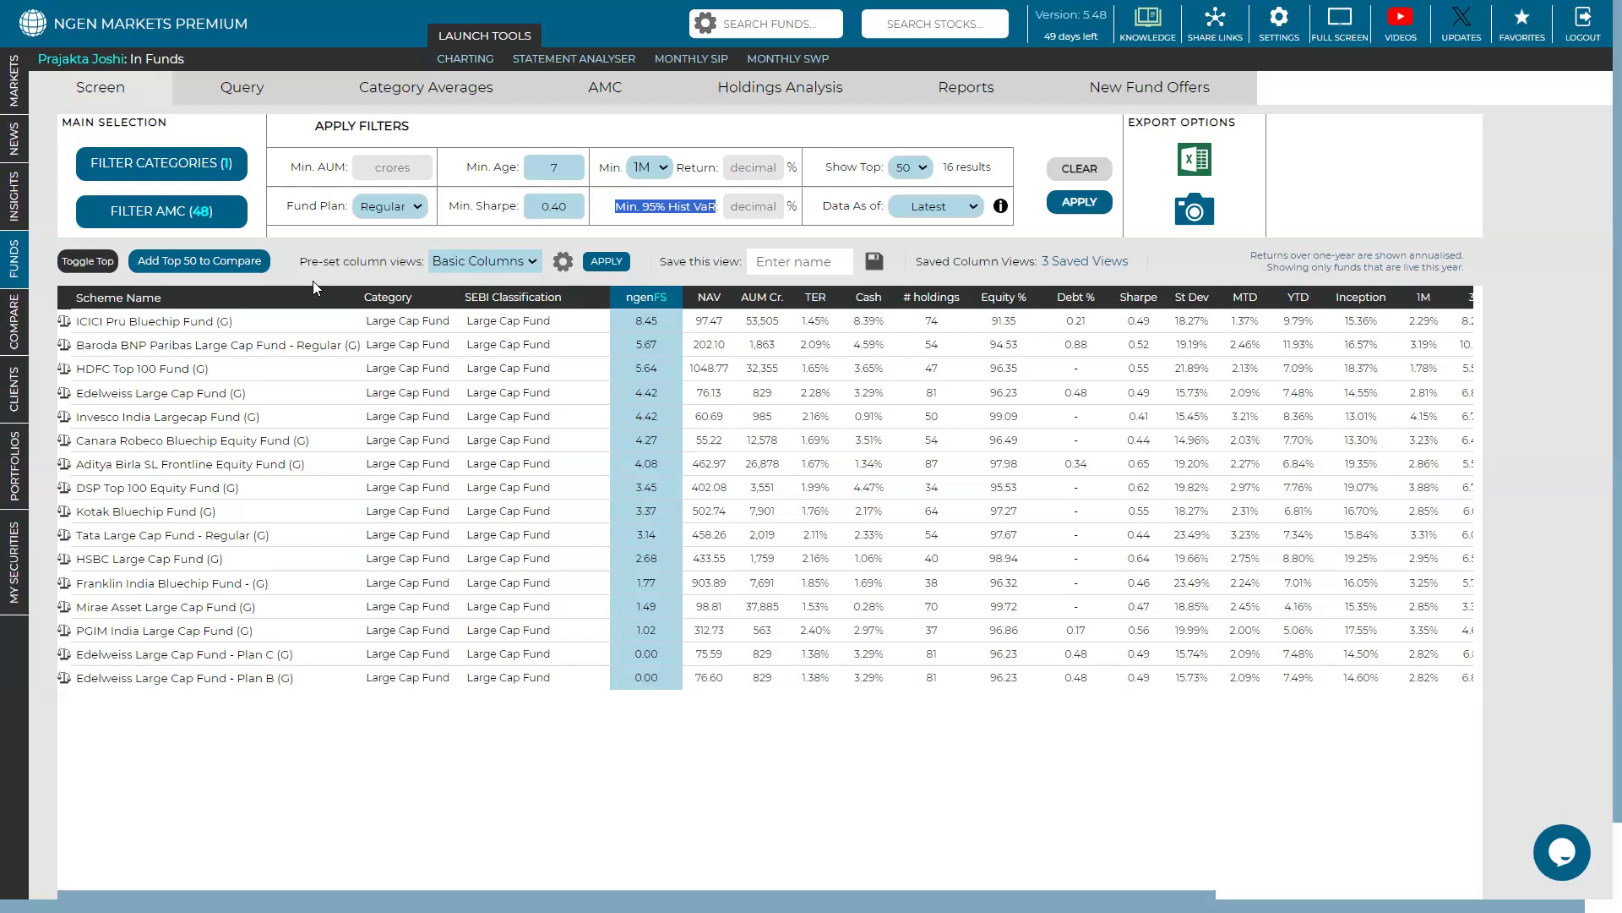
{"action": "left_click", "coordinate": [162, 323]}
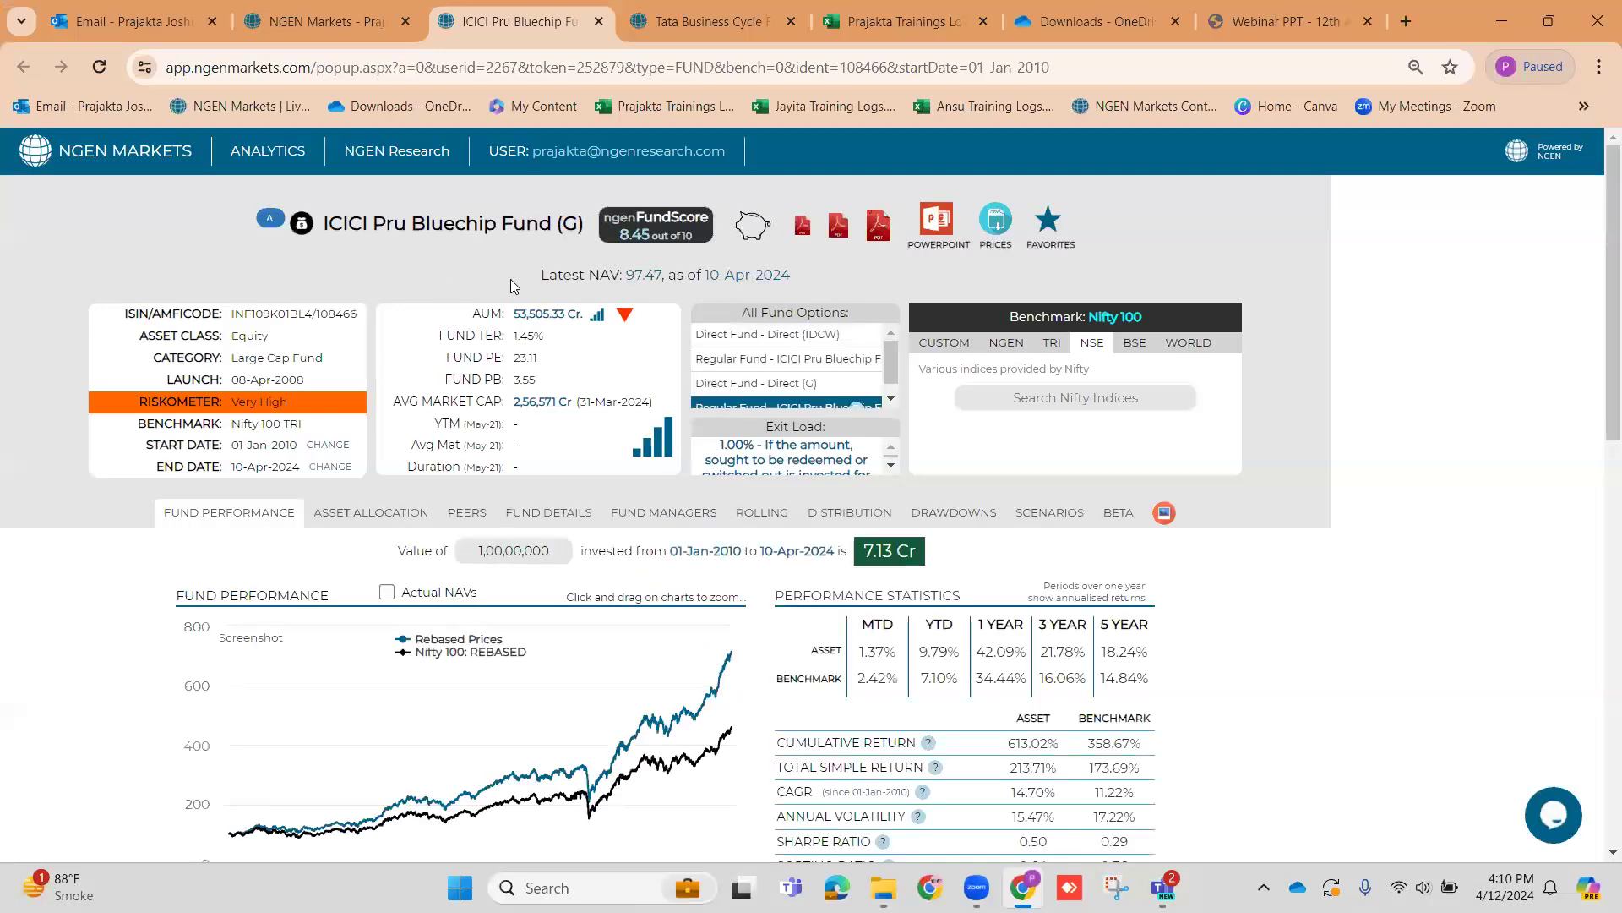
{"action": "left_click", "coordinate": [341, 450]}
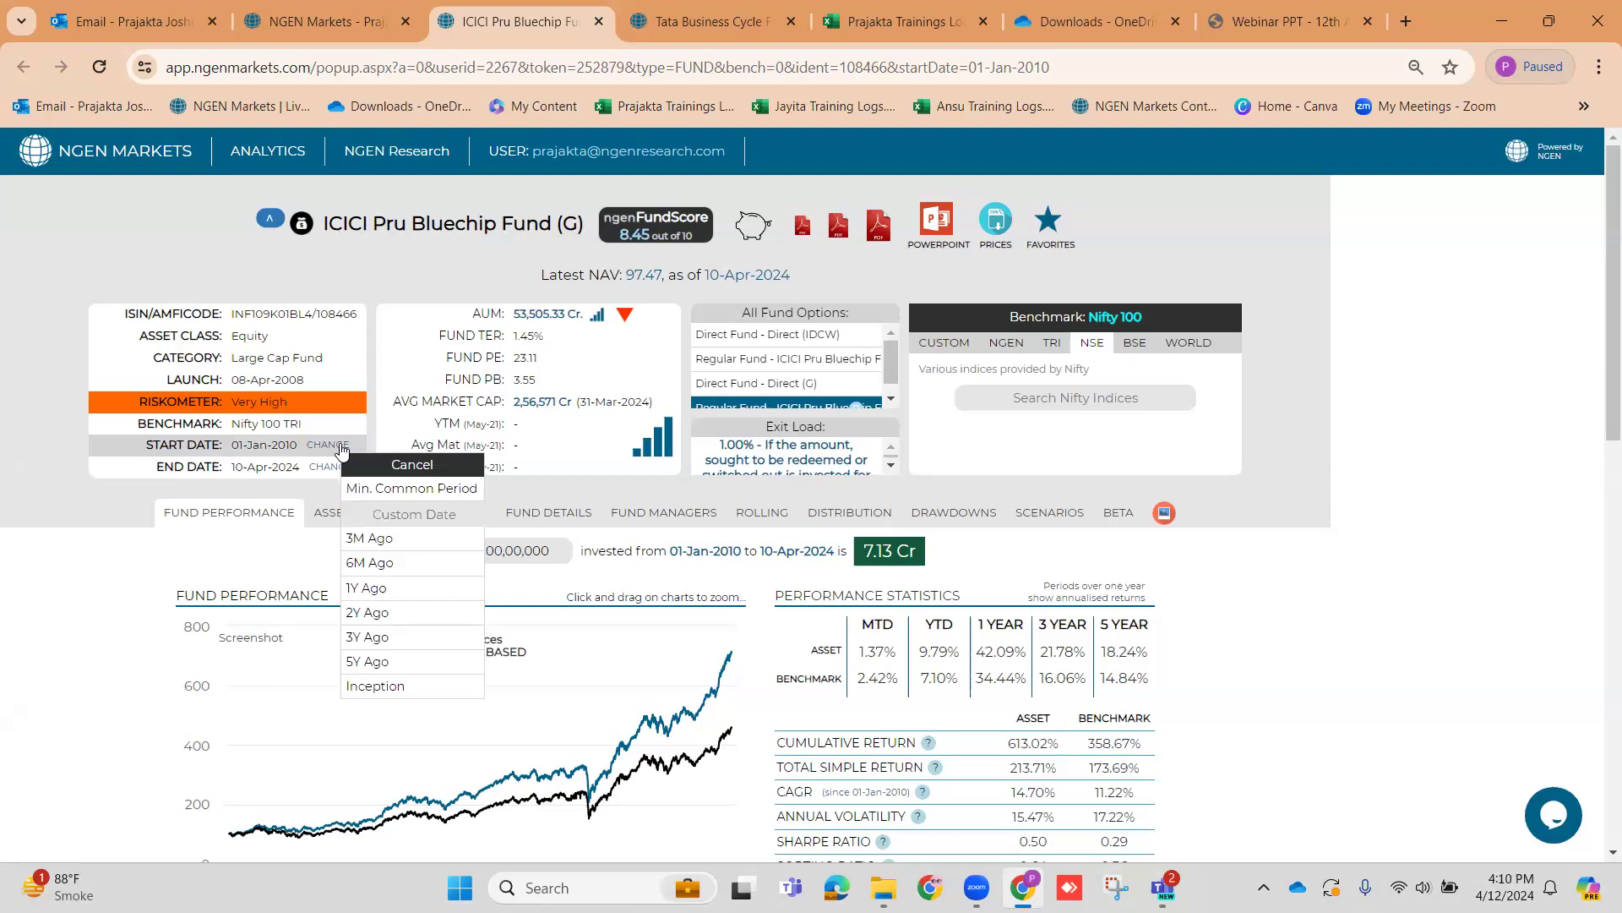
{"action": "left_click", "coordinate": [366, 638]}
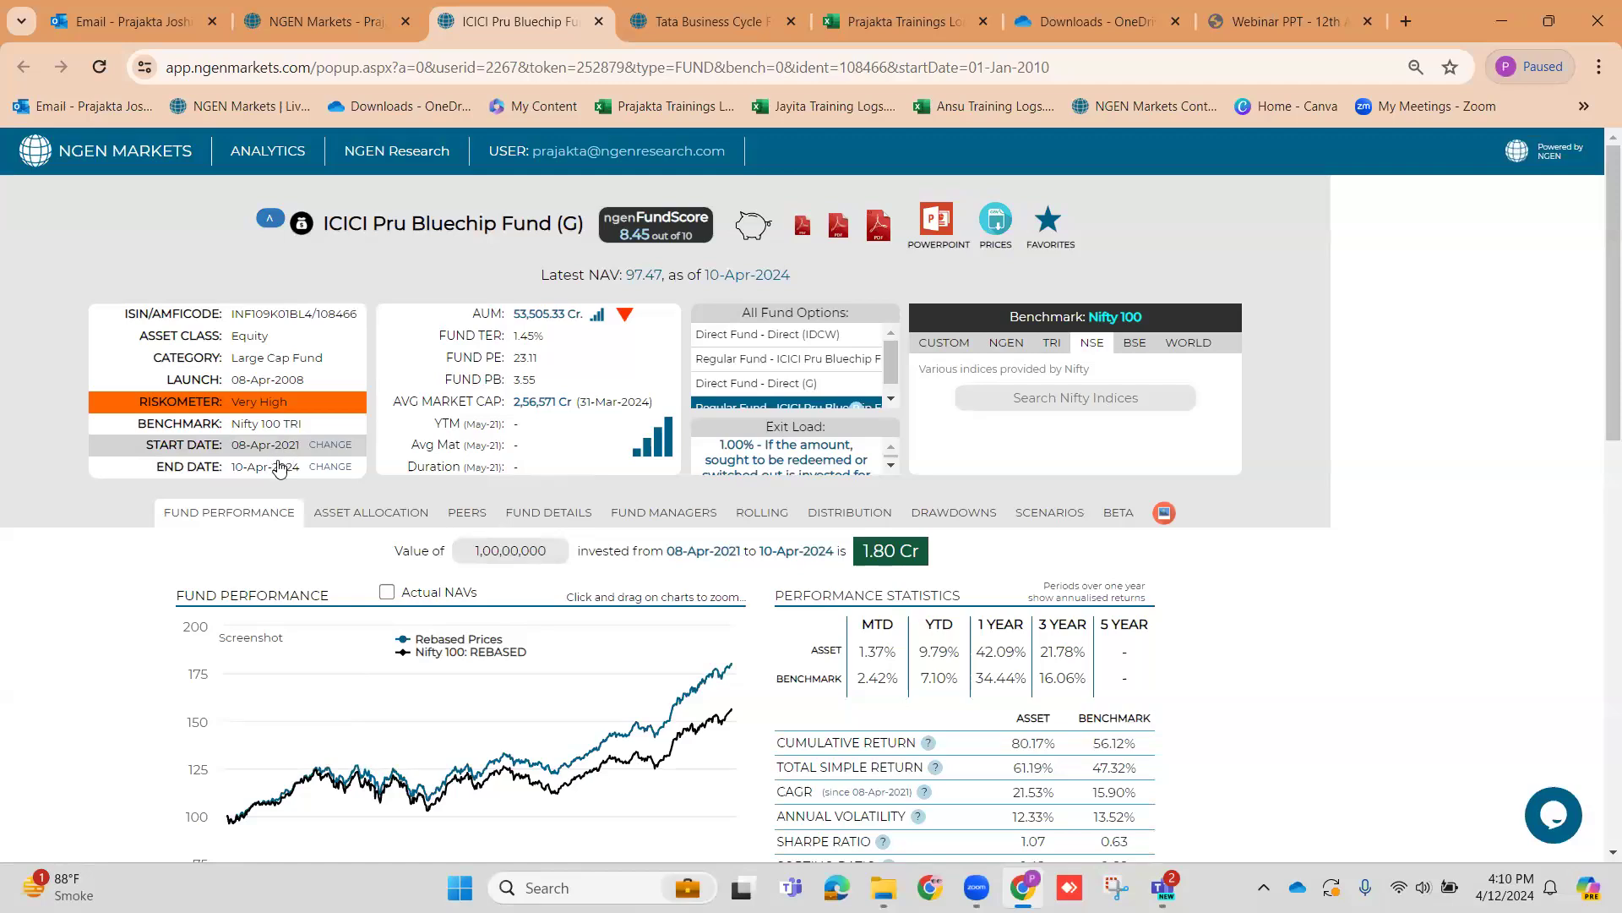
Examine the fund's historical 95% VaR against the Nifty 100 benchmark in the performance statistics, checking the analysis period
{"action": "scroll", "coordinate": [1329, 609], "scroll_direction": "down", "scroll_amount": 5}
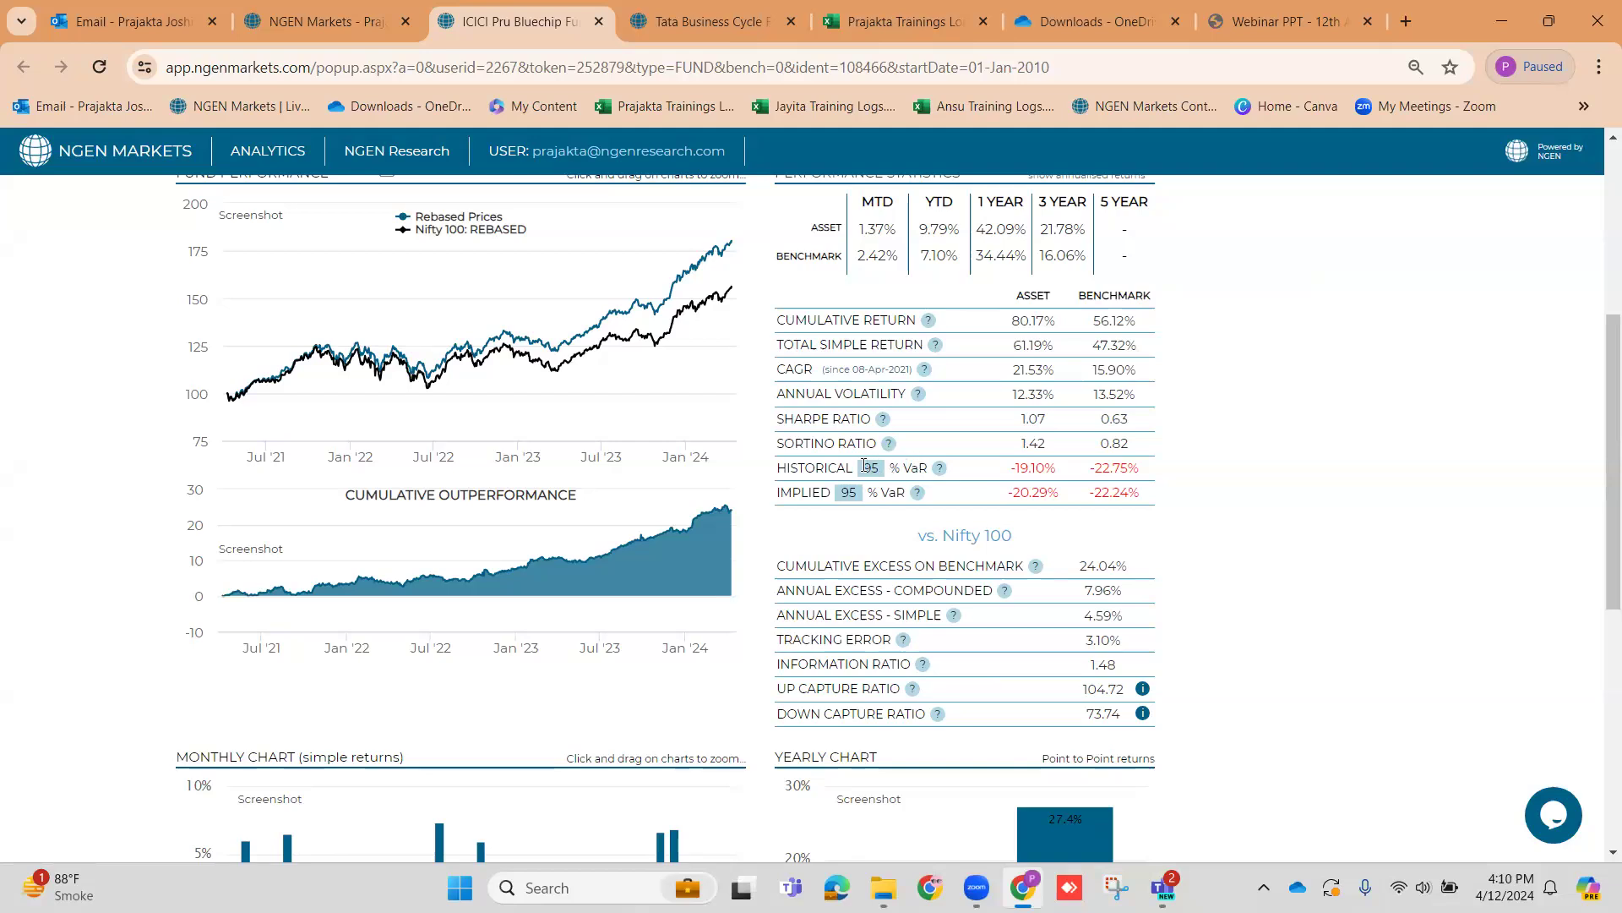
{"action": "left_click_drag", "start_coordinate": [862, 468], "coordinate": [884, 466]}
{"action": "scroll", "coordinate": [524, 431], "scroll_direction": "up", "scroll_amount": 2}
{"action": "scroll", "coordinate": [505, 422], "scroll_direction": "up", "scroll_amount": 3}
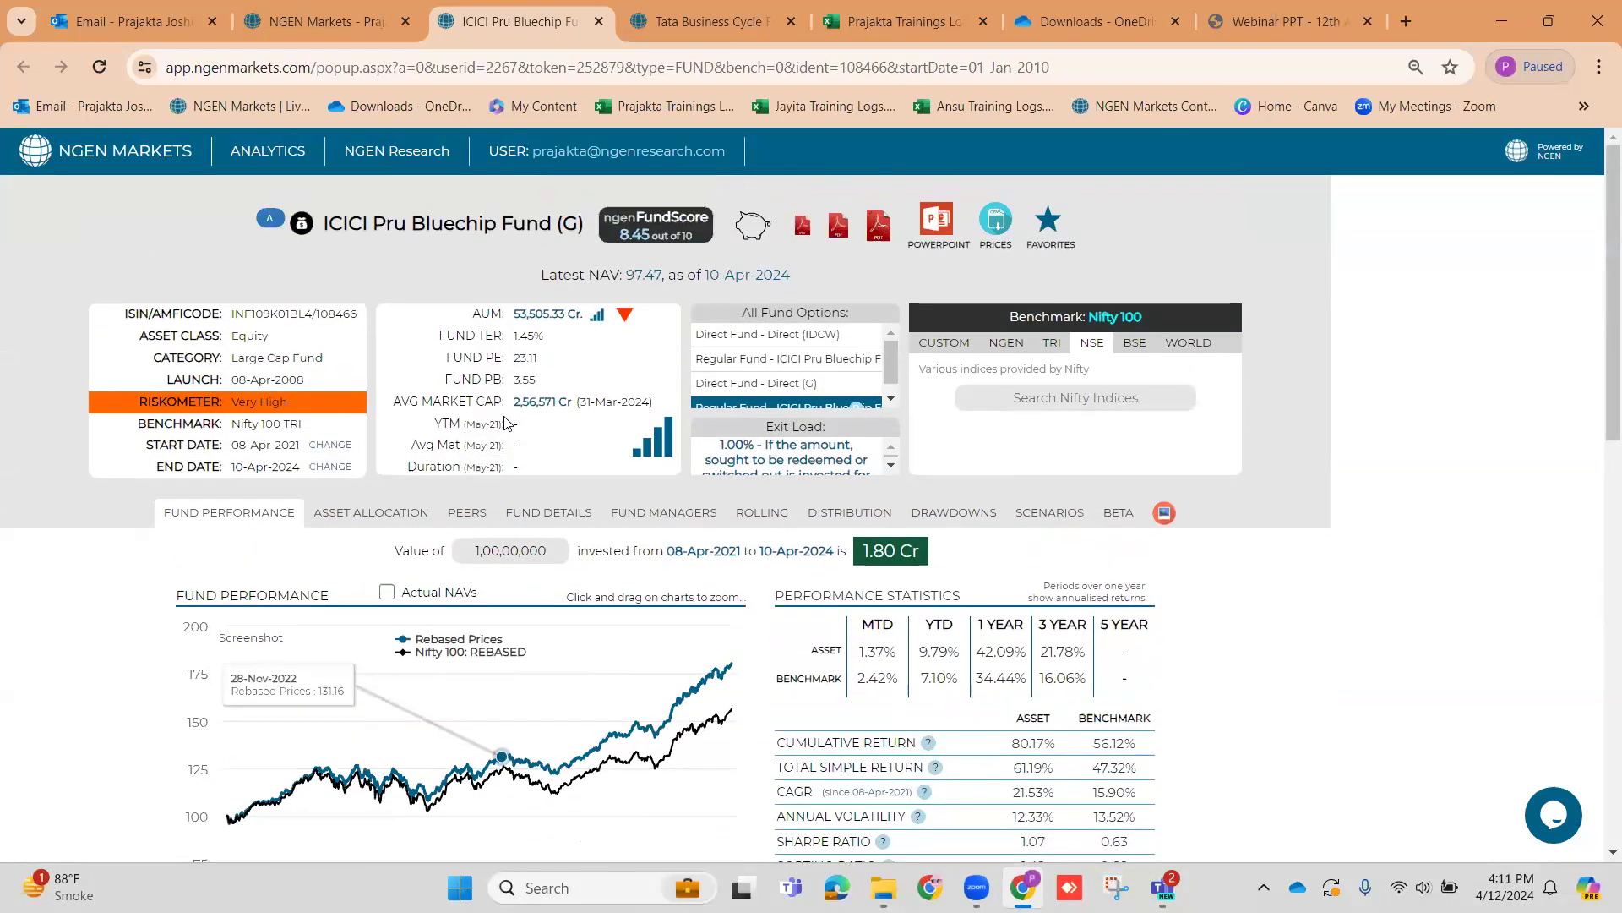
{"action": "scroll", "coordinate": [748, 558], "scroll_direction": "down", "scroll_amount": 2}
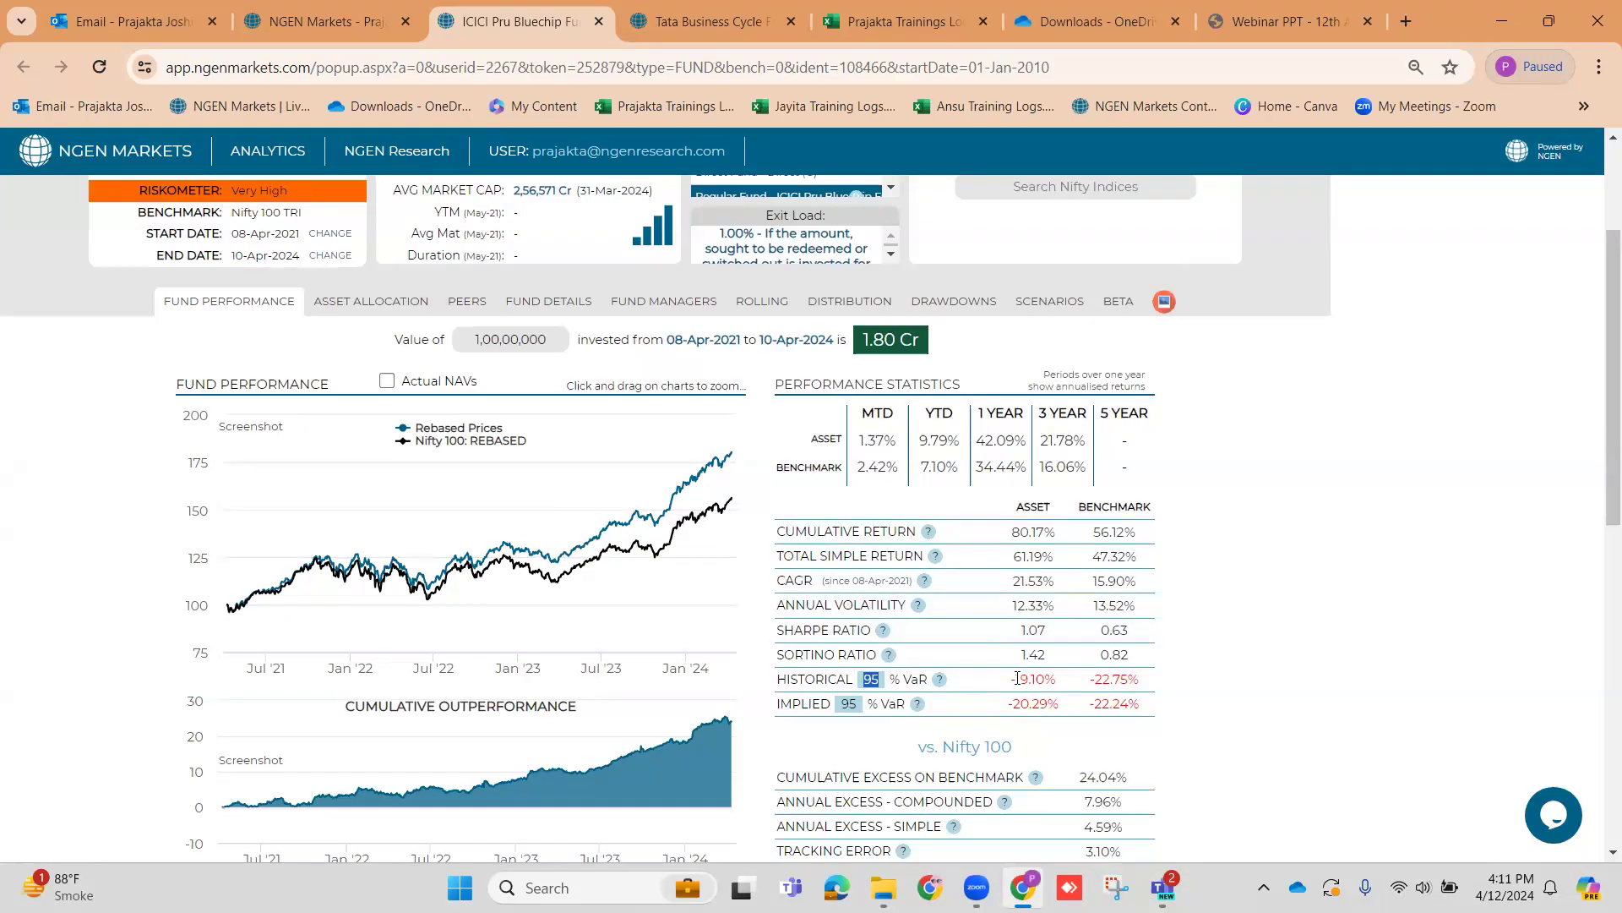
{"action": "left_click_drag", "start_coordinate": [1019, 678], "coordinate": [1047, 679]}
{"action": "left_click_drag", "start_coordinate": [1098, 681], "coordinate": [1120, 681]}
{"action": "scroll", "coordinate": [1208, 676], "scroll_direction": "up", "scroll_amount": 2}
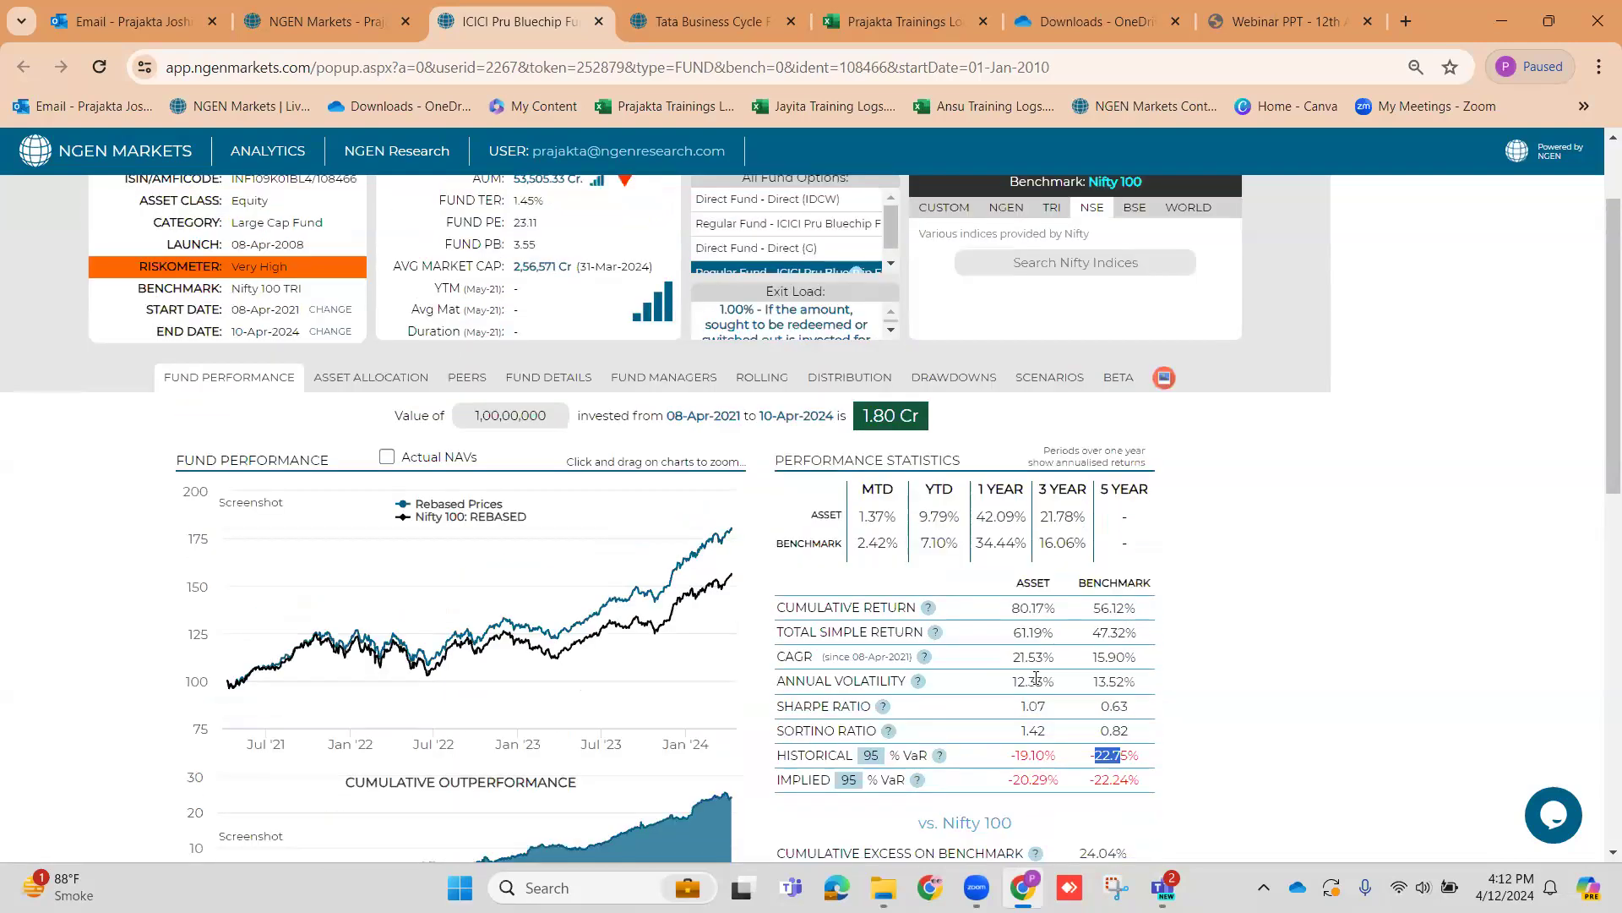
{"action": "scroll", "coordinate": [1208, 674], "scroll_direction": "down", "scroll_amount": 3}
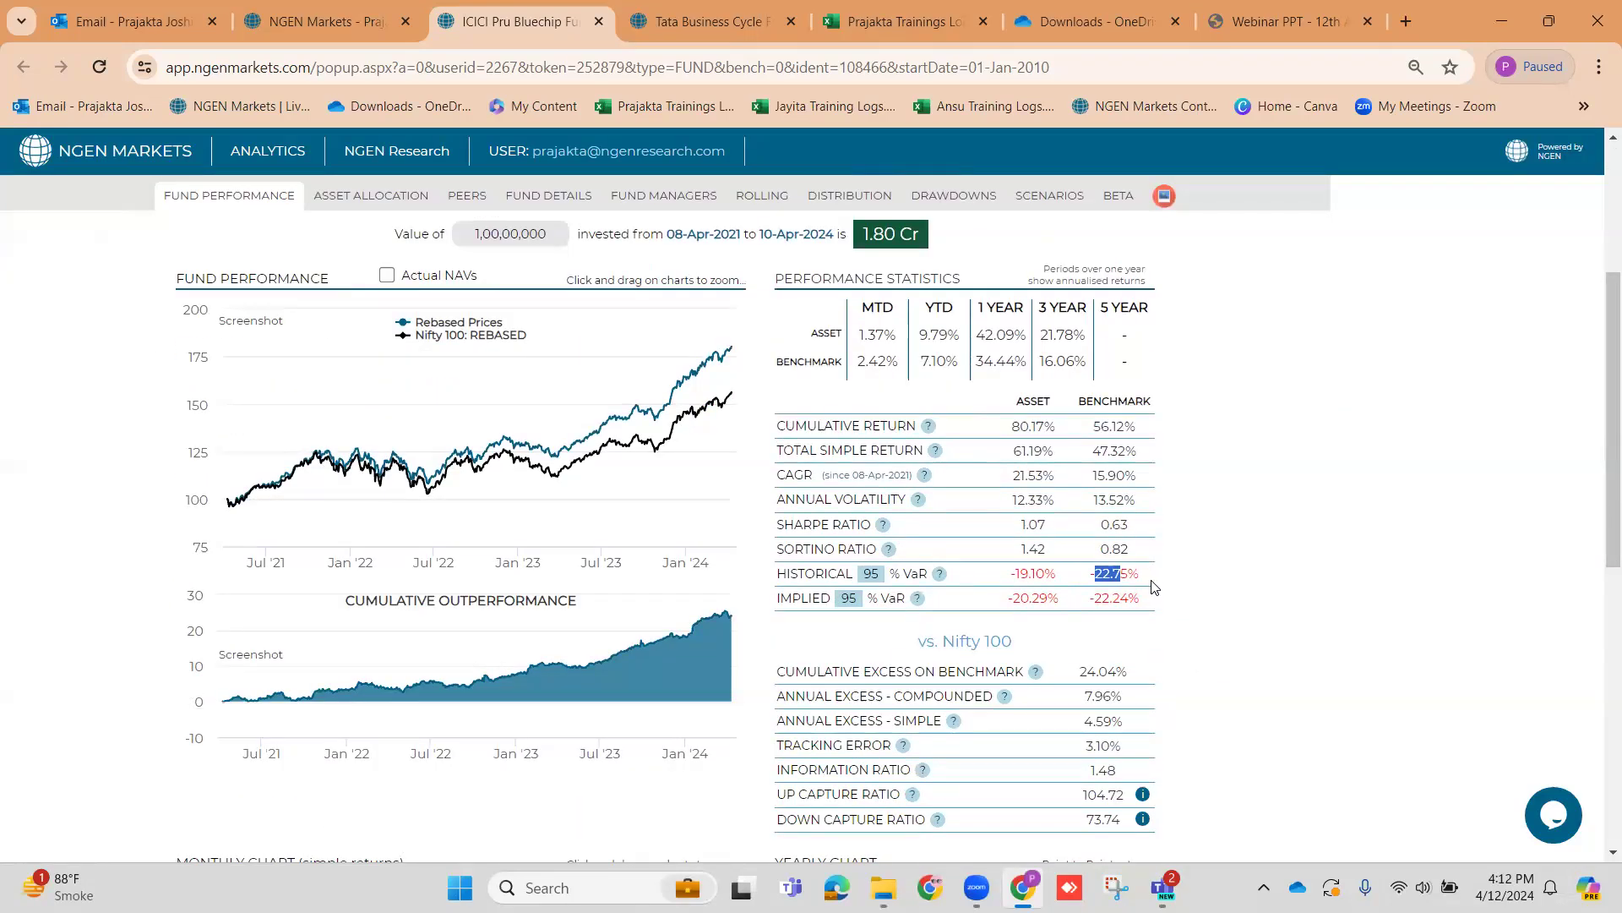
{"action": "left_click", "coordinate": [1041, 573]}
{"action": "left_click_drag", "start_coordinate": [1041, 573], "coordinate": [1017, 573]}
{"action": "double_click", "coordinate": [1022, 572]}
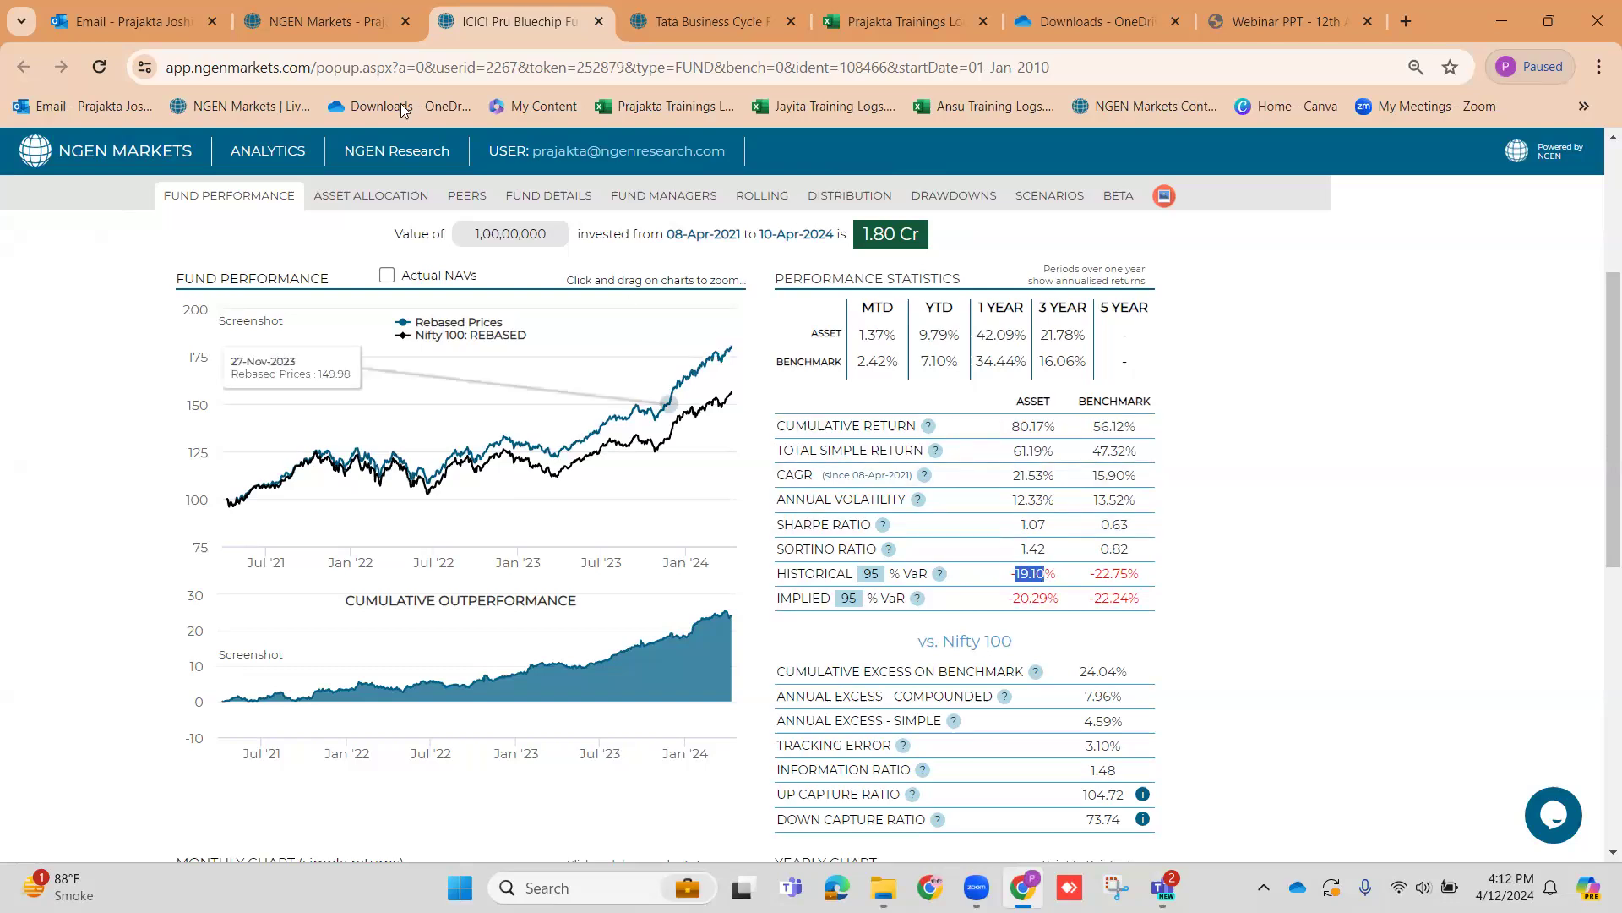
{"action": "mouse_move", "coordinate": [323, 17]}
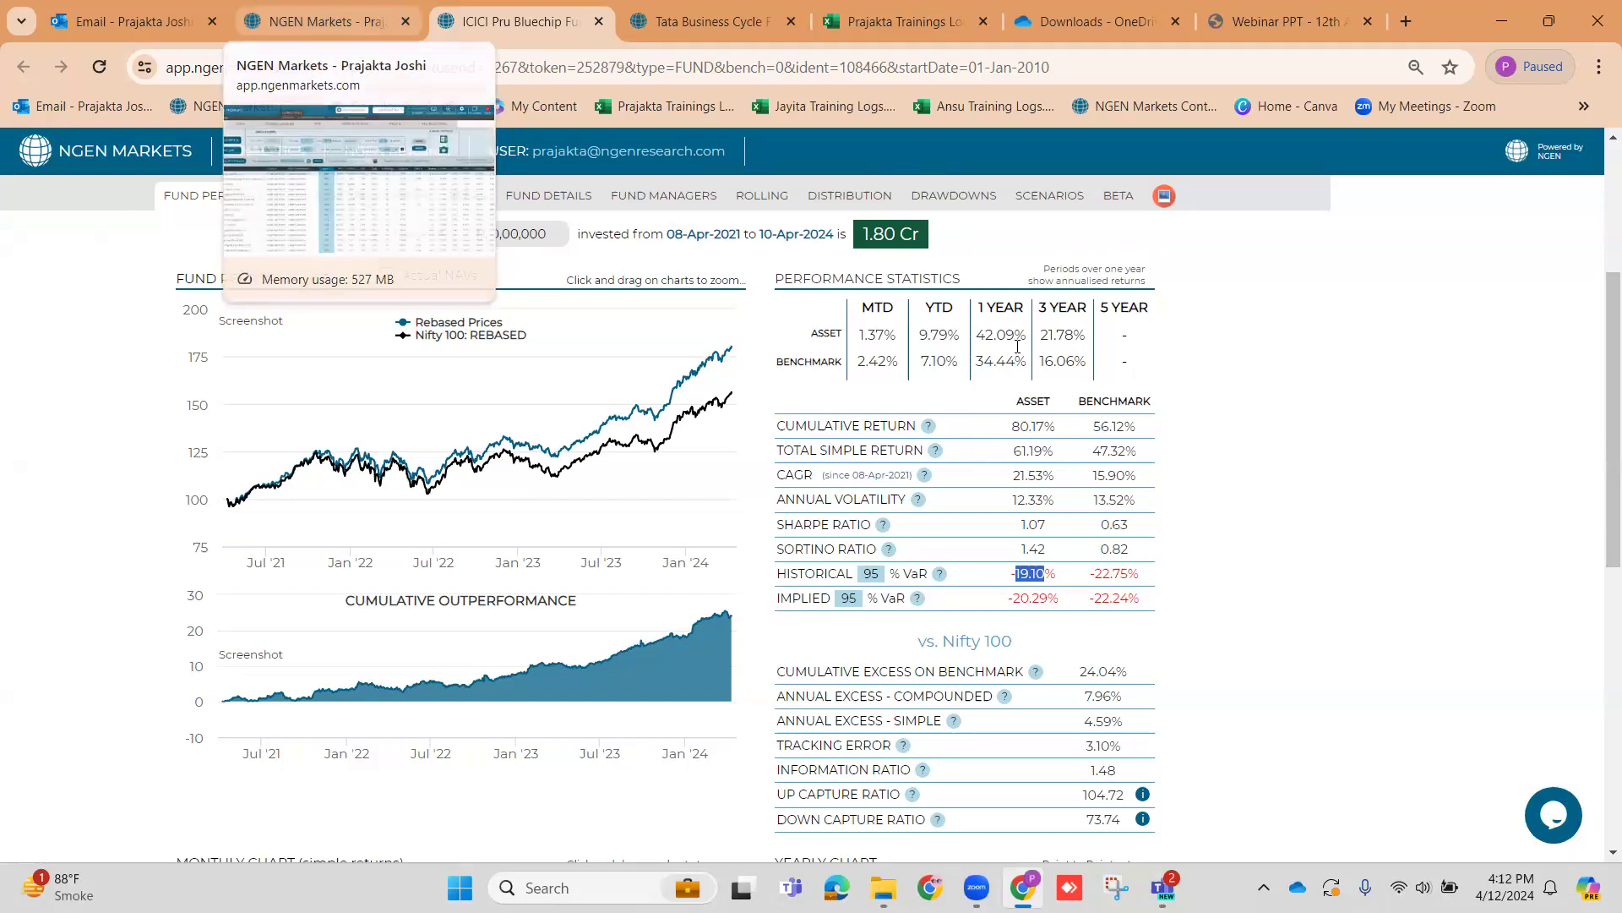
{"action": "scroll", "coordinate": [1253, 508], "scroll_direction": "up", "scroll_amount": 1}
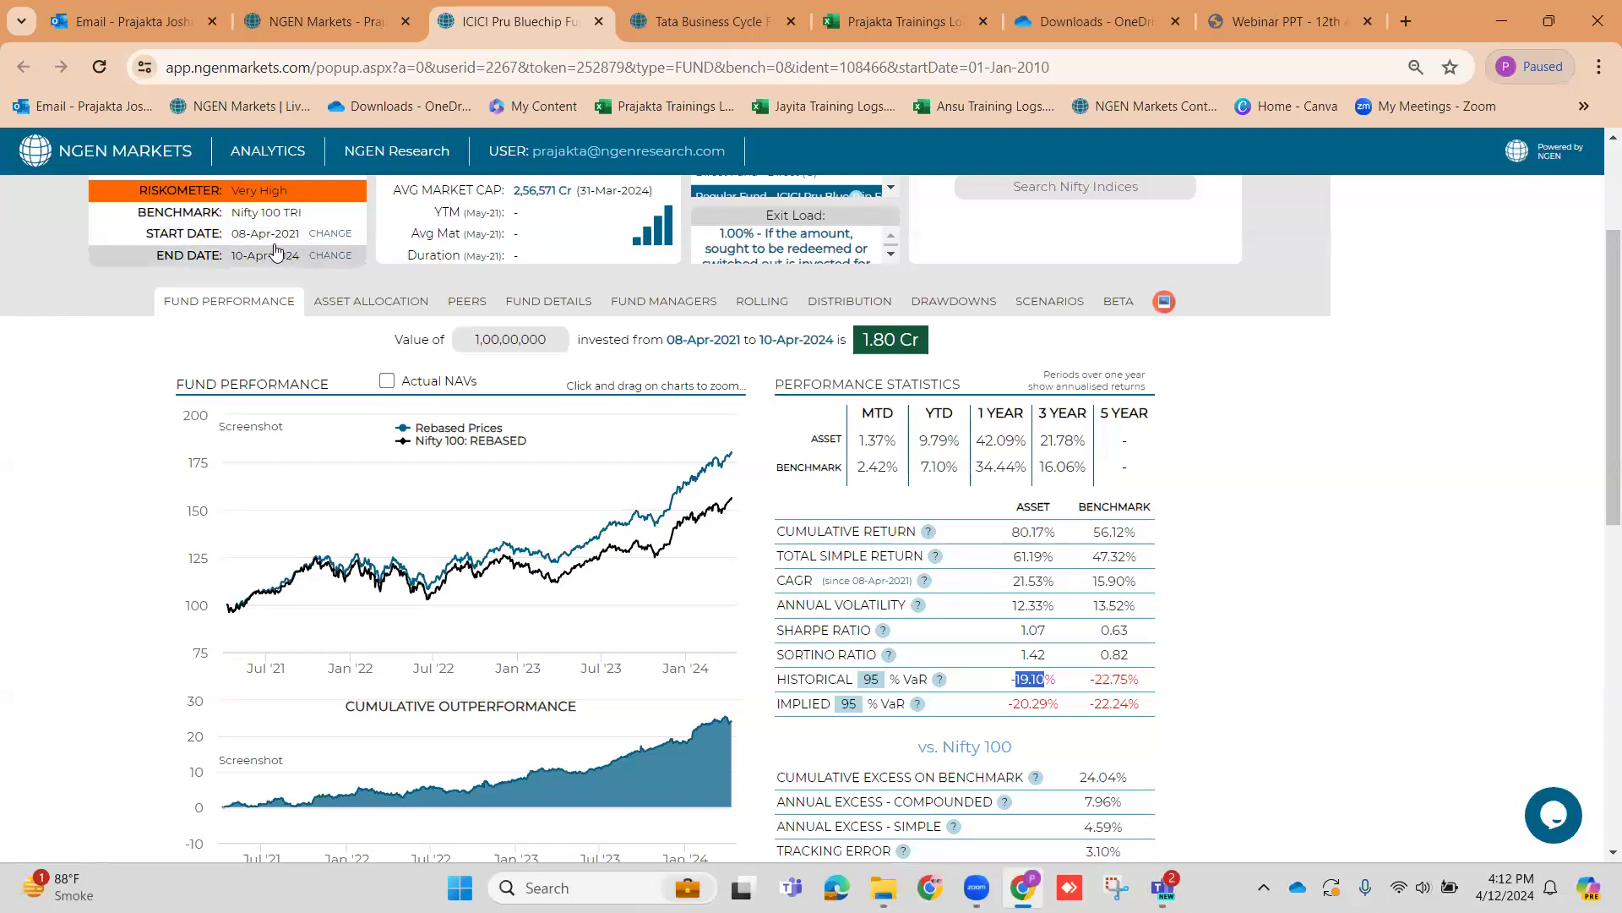
{"action": "scroll", "coordinate": [368, 244], "scroll_direction": "up", "scroll_amount": 2}
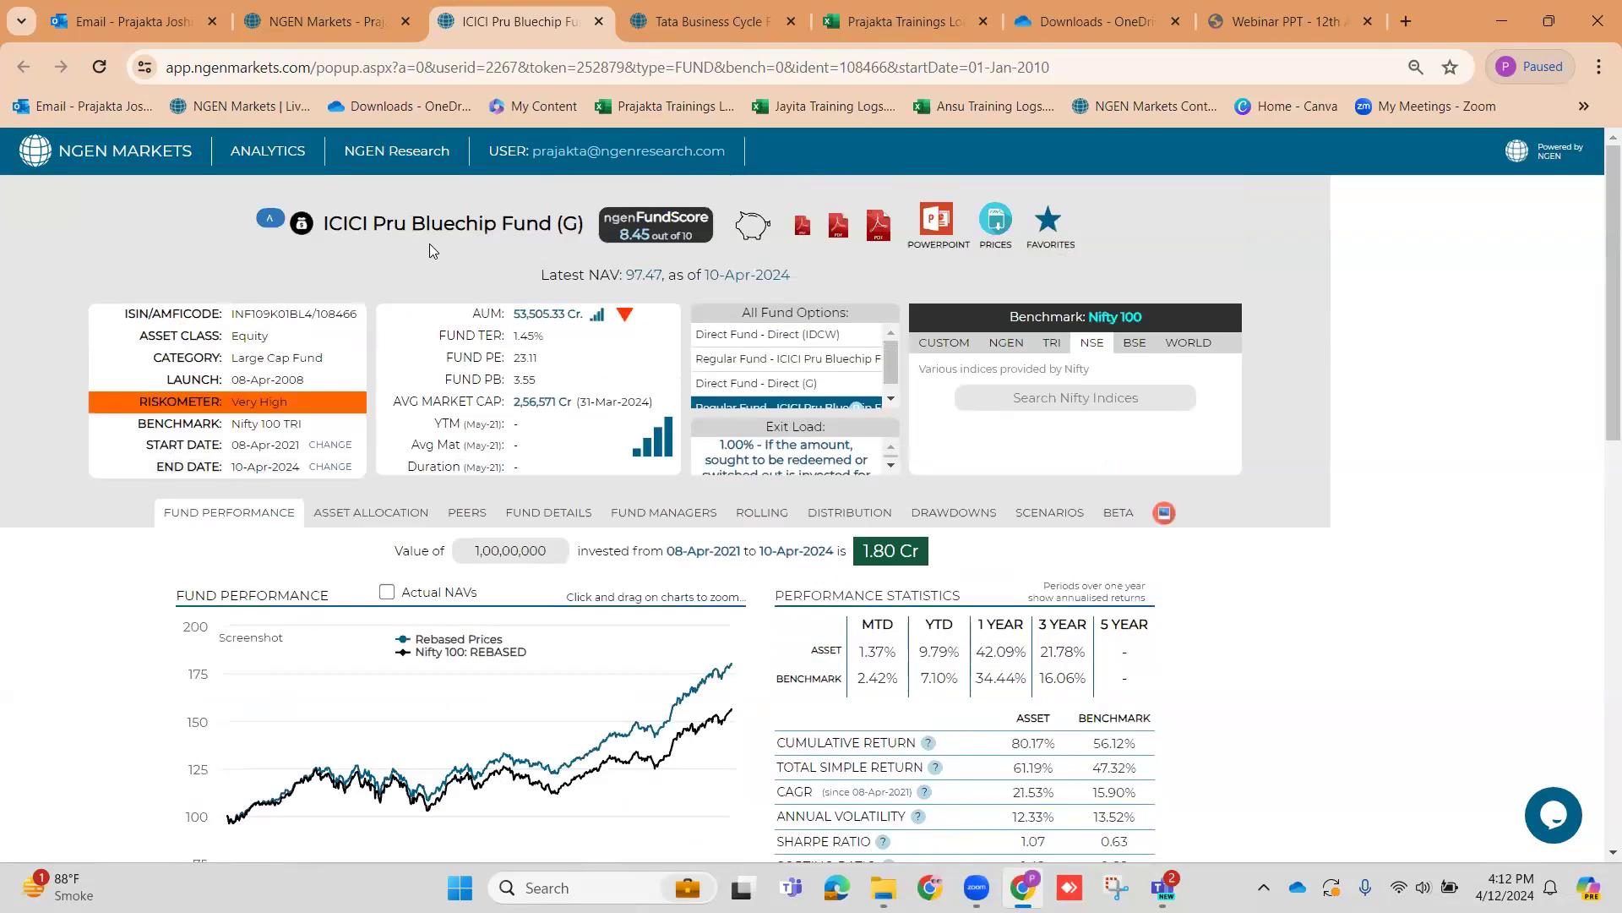
{"action": "scroll", "coordinate": [1325, 532], "scroll_direction": "down", "scroll_amount": 3}
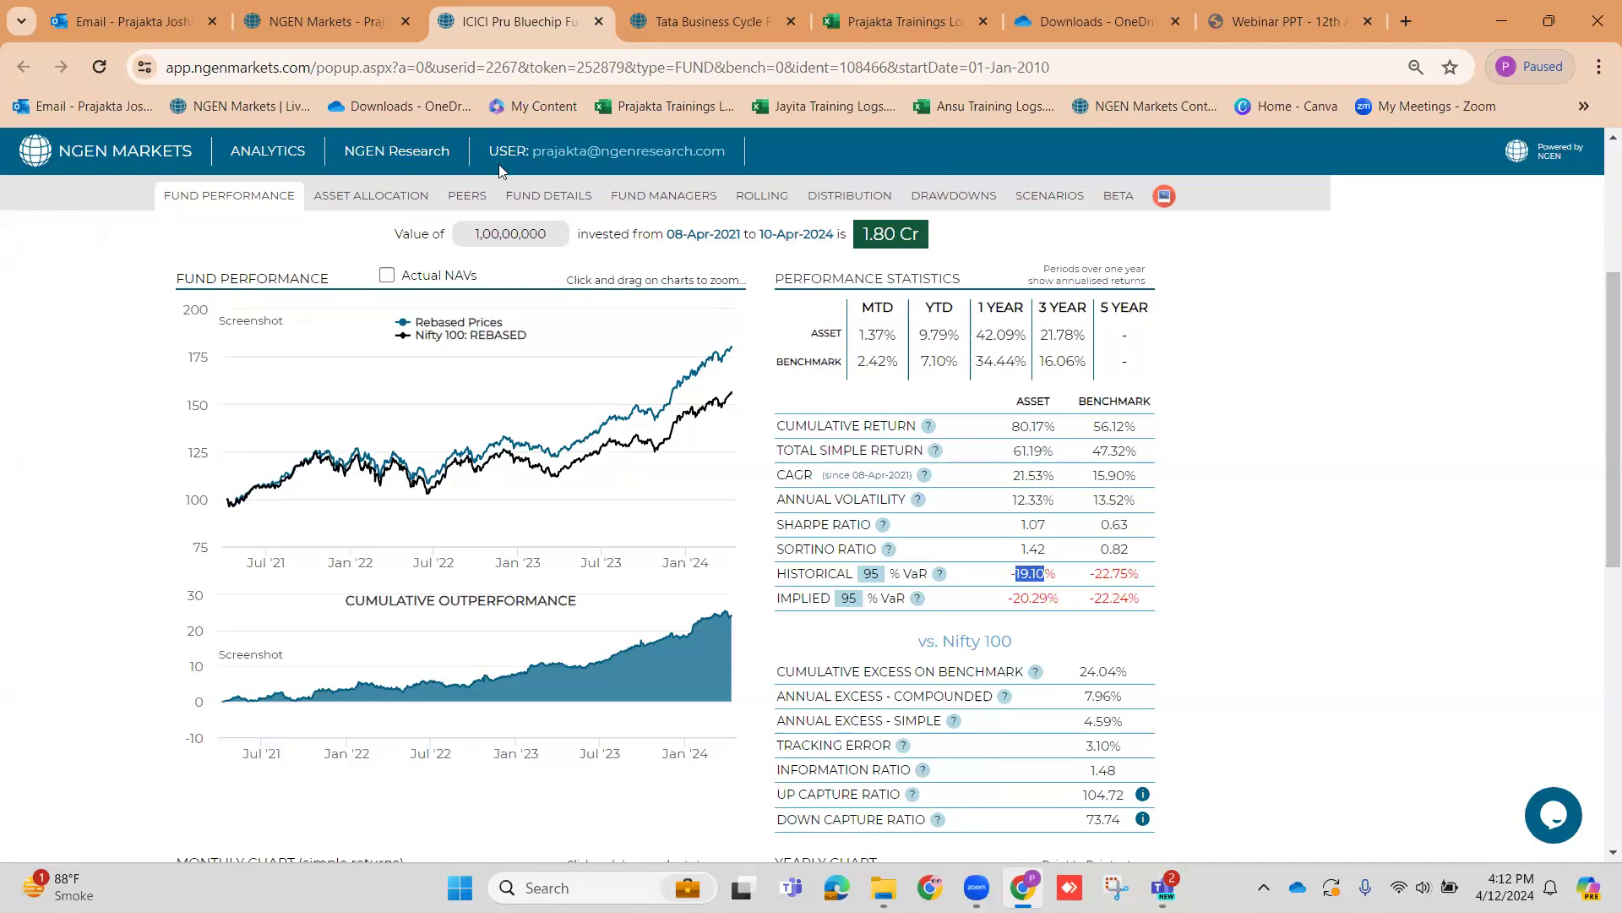
Return to the fund screener and switch the pre-set column view of the results to Equity Columns
{"action": "left_click", "coordinate": [328, 10]}
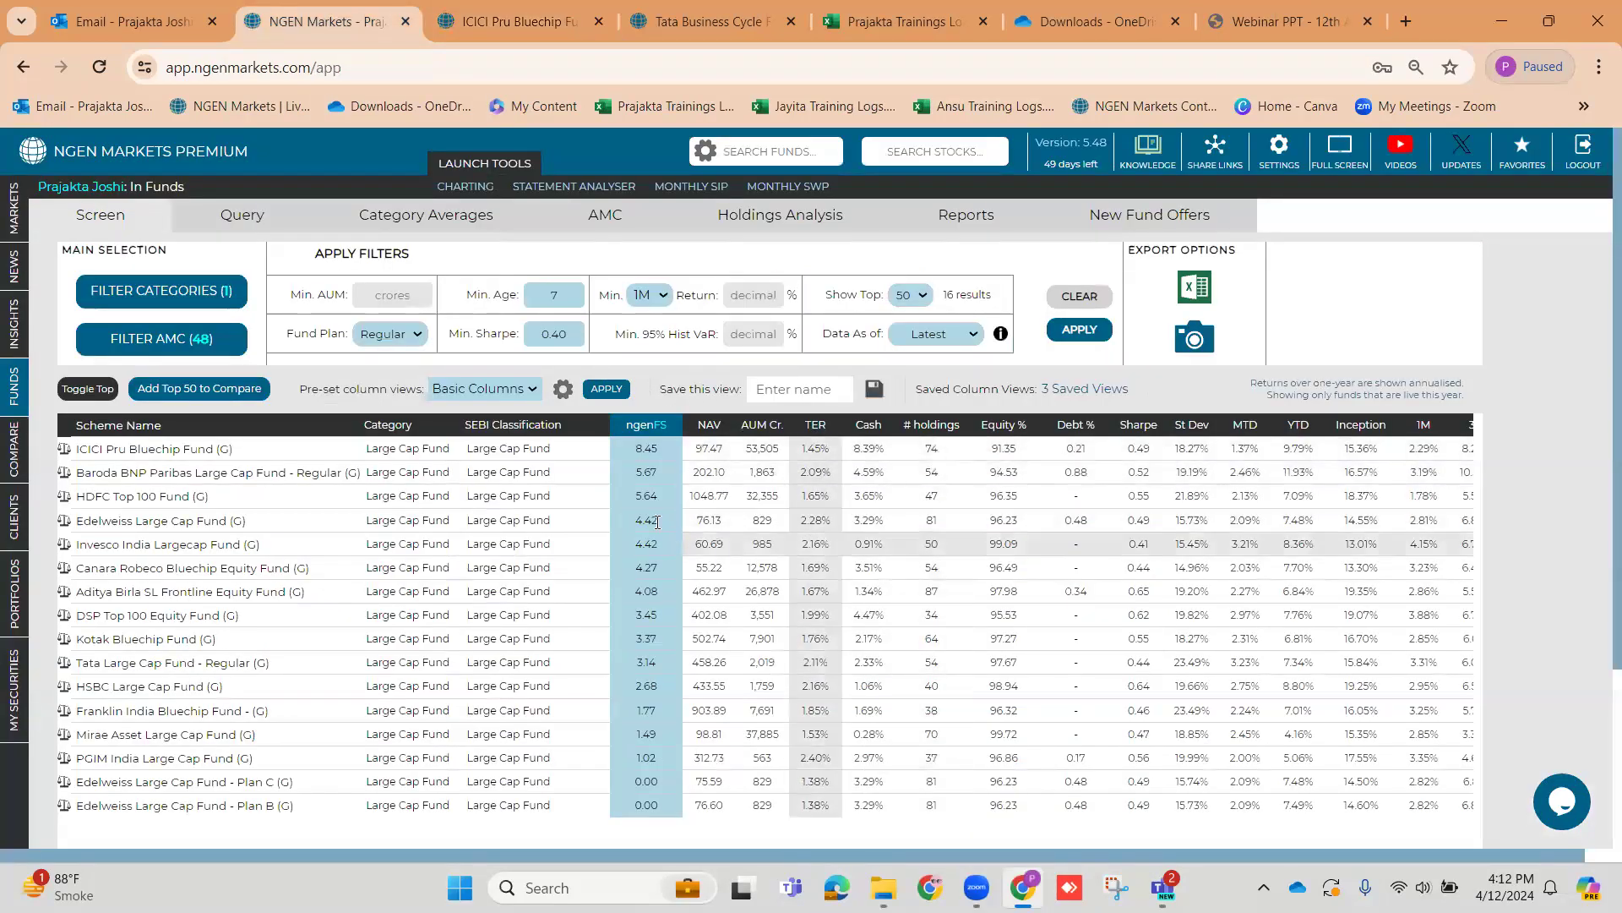
{"action": "scroll", "coordinate": [668, 760], "scroll_direction": "down", "scroll_amount": 3}
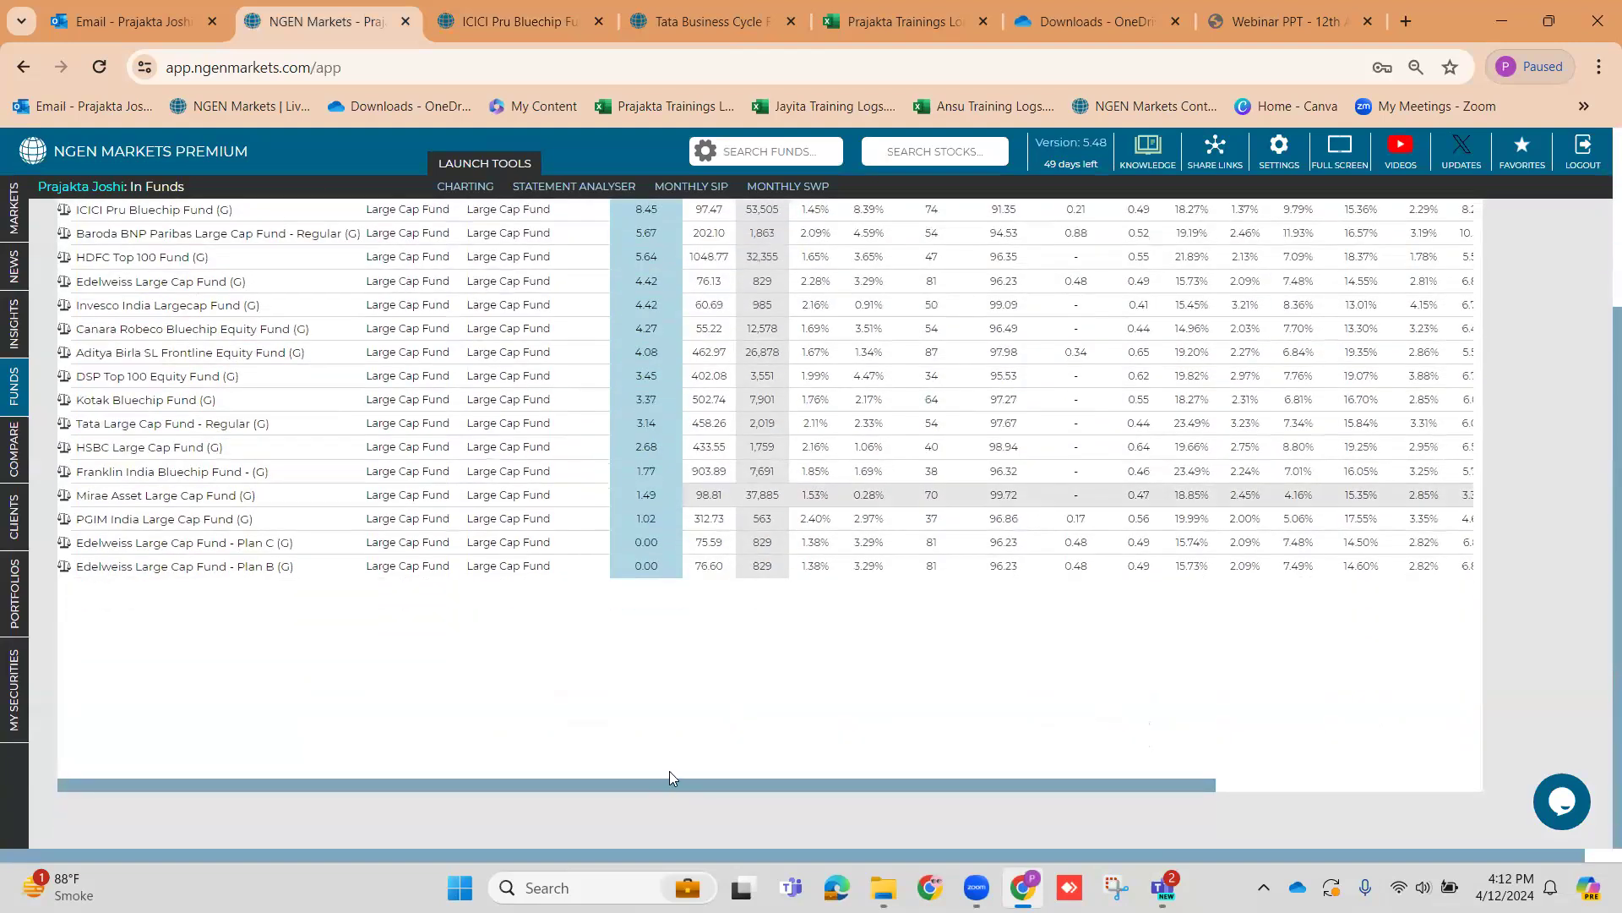
{"action": "left_click_drag", "start_coordinate": [664, 783], "coordinate": [838, 778]}
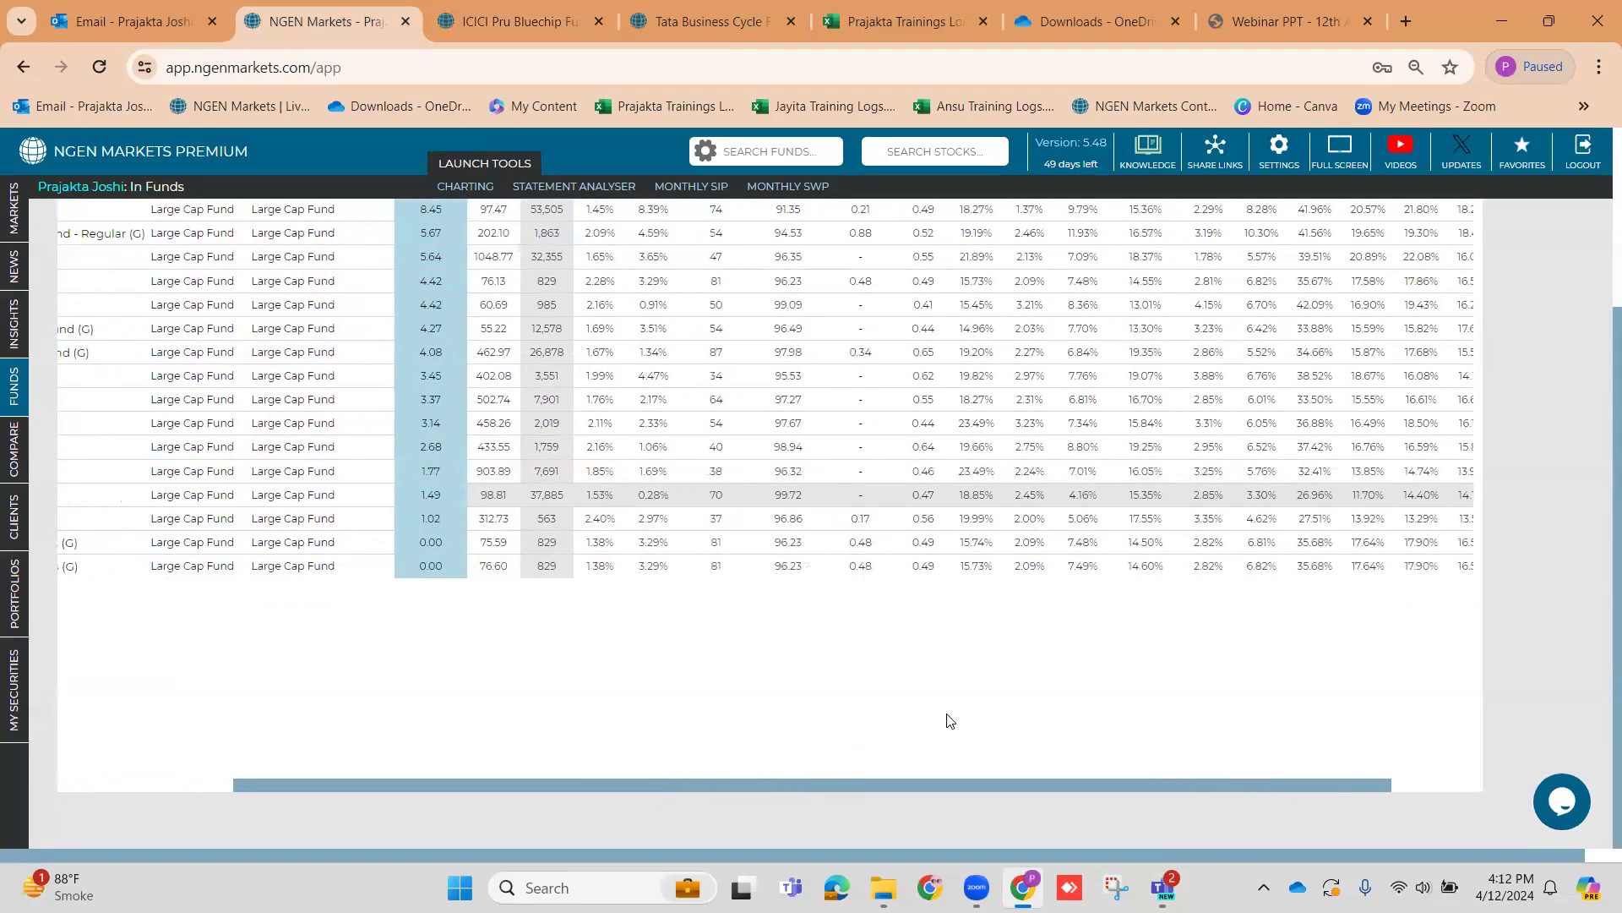
{"action": "scroll", "coordinate": [953, 717], "scroll_direction": "up", "scroll_amount": 1}
{"action": "scroll", "coordinate": [953, 716], "scroll_direction": "up", "scroll_amount": 2}
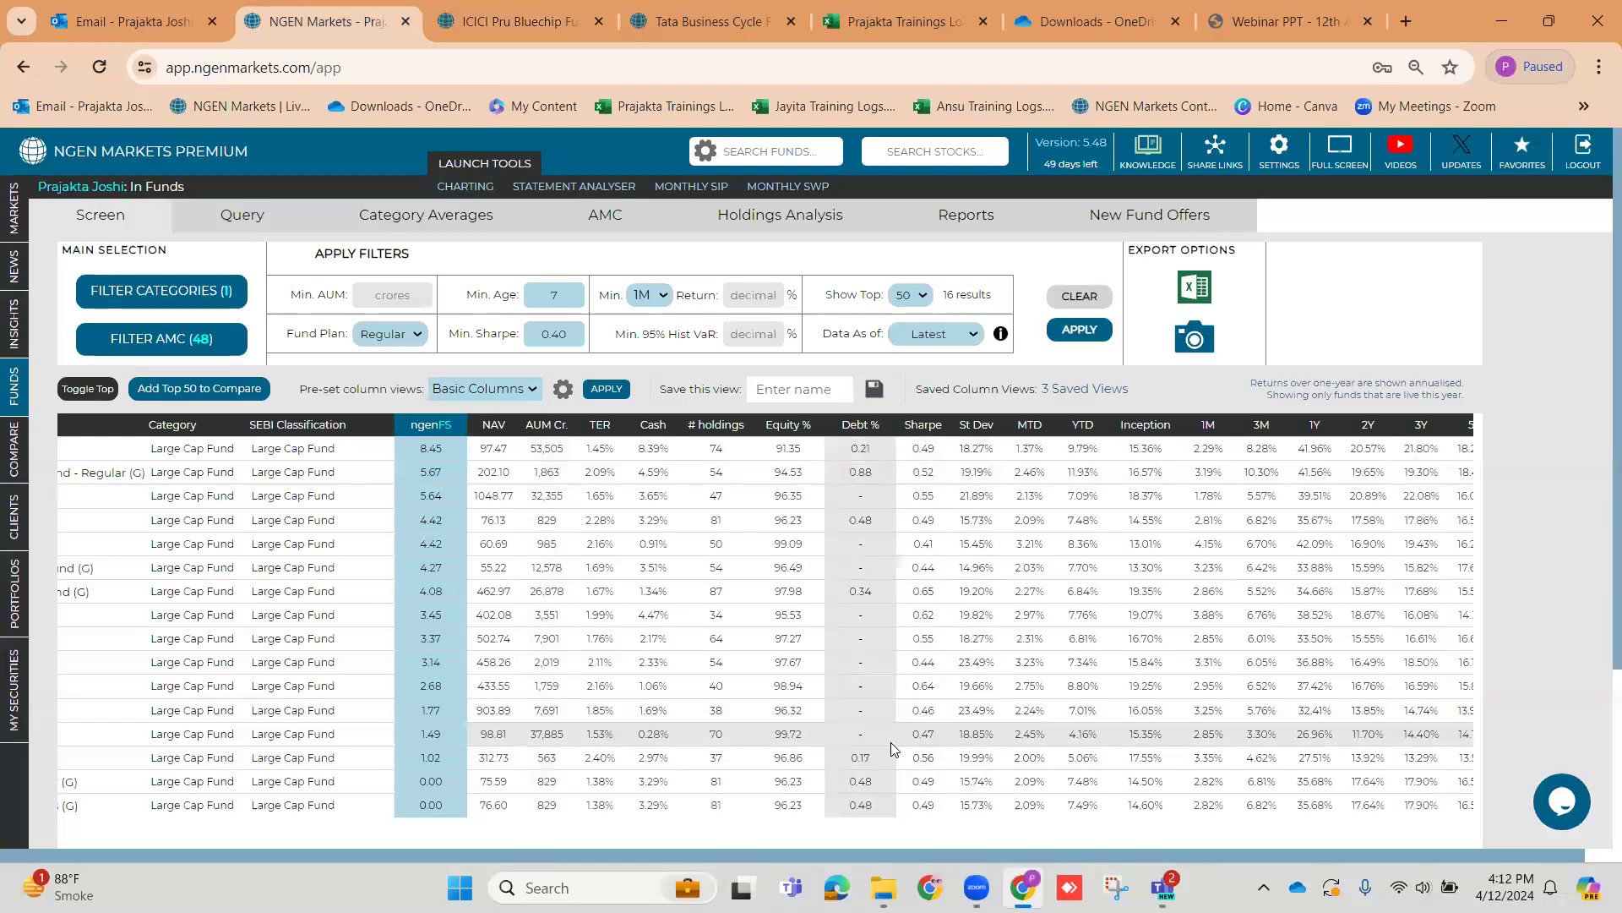
{"action": "scroll", "coordinate": [889, 747], "scroll_direction": "down", "scroll_amount": 2}
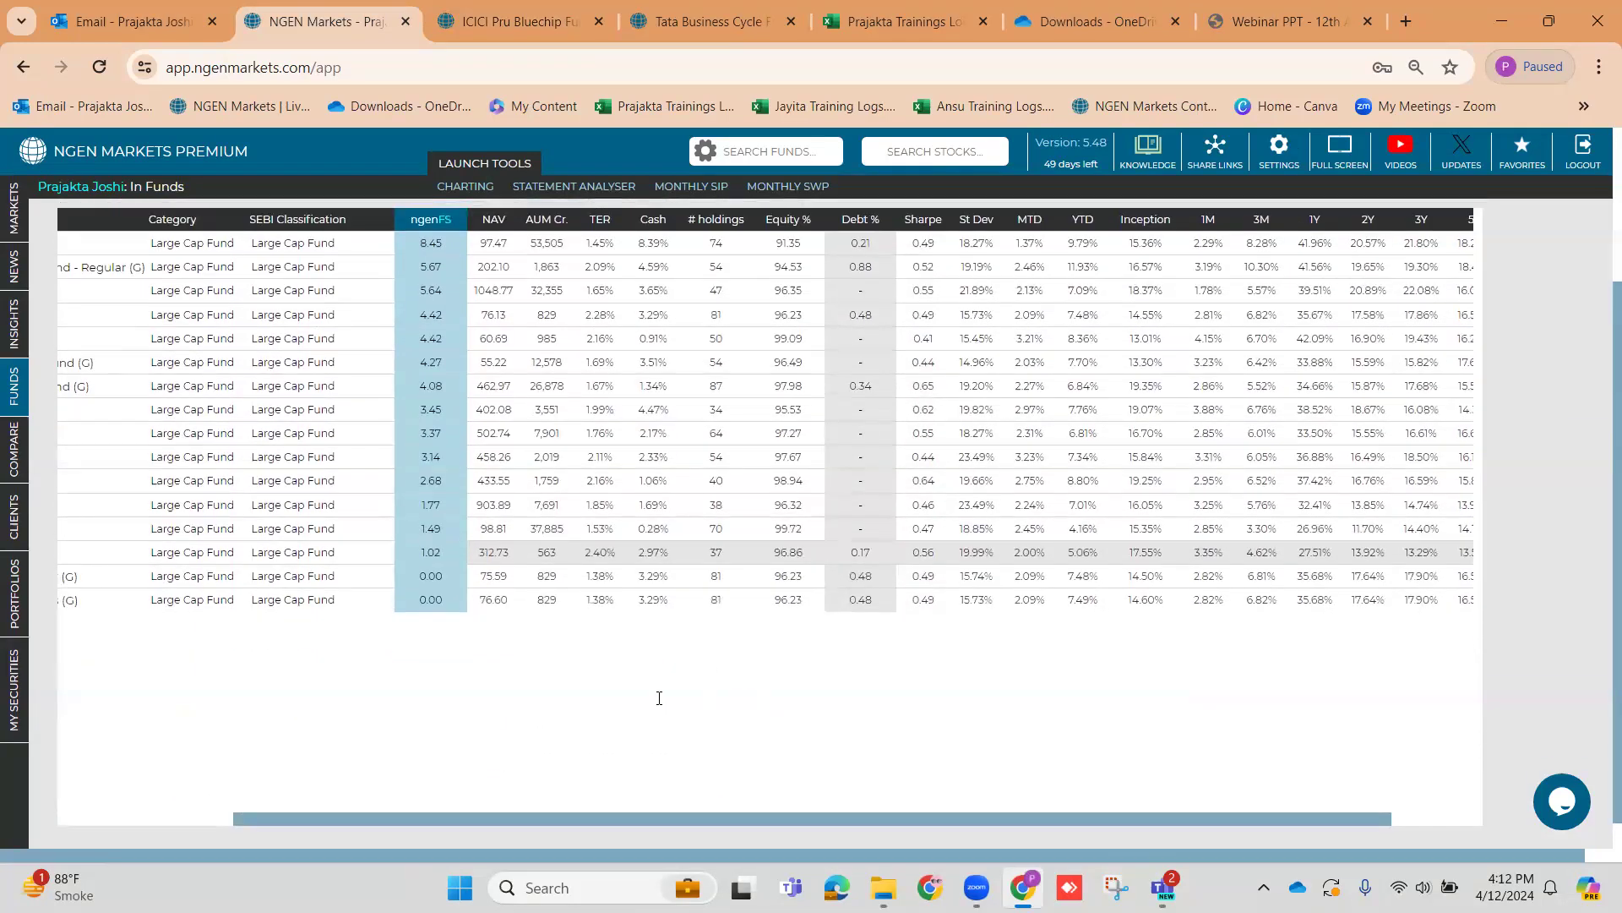
{"action": "scroll", "coordinate": [592, 626], "scroll_direction": "up", "scroll_amount": 1}
{"action": "scroll", "coordinate": [368, 382], "scroll_direction": "up", "scroll_amount": 1}
{"action": "left_click", "coordinate": [463, 389]}
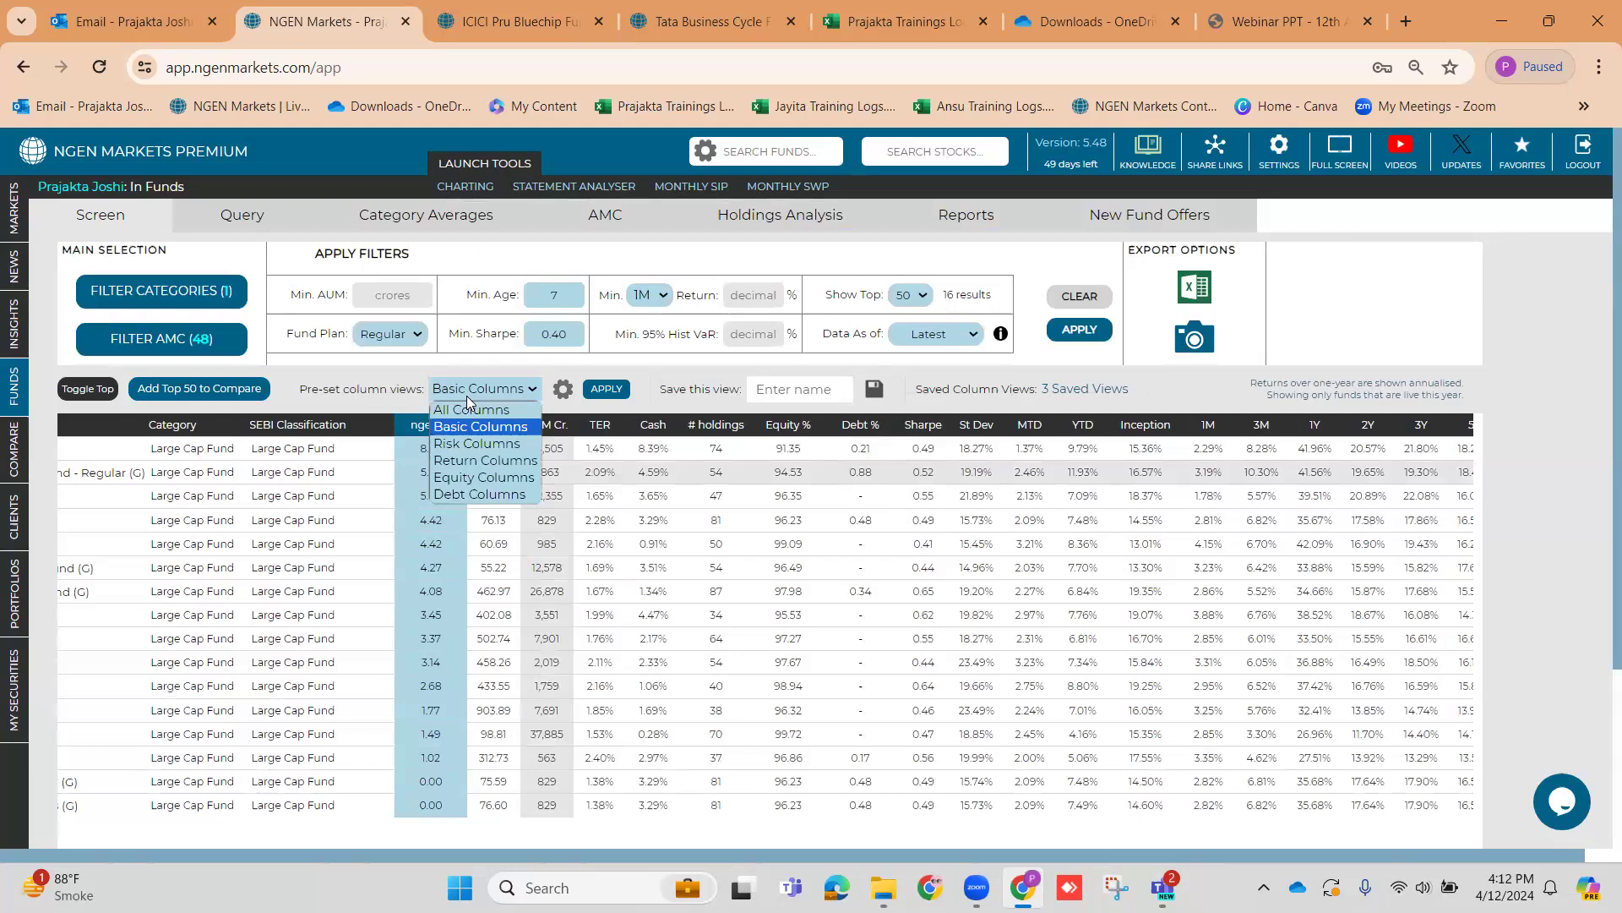
{"action": "left_click", "coordinate": [481, 478]}
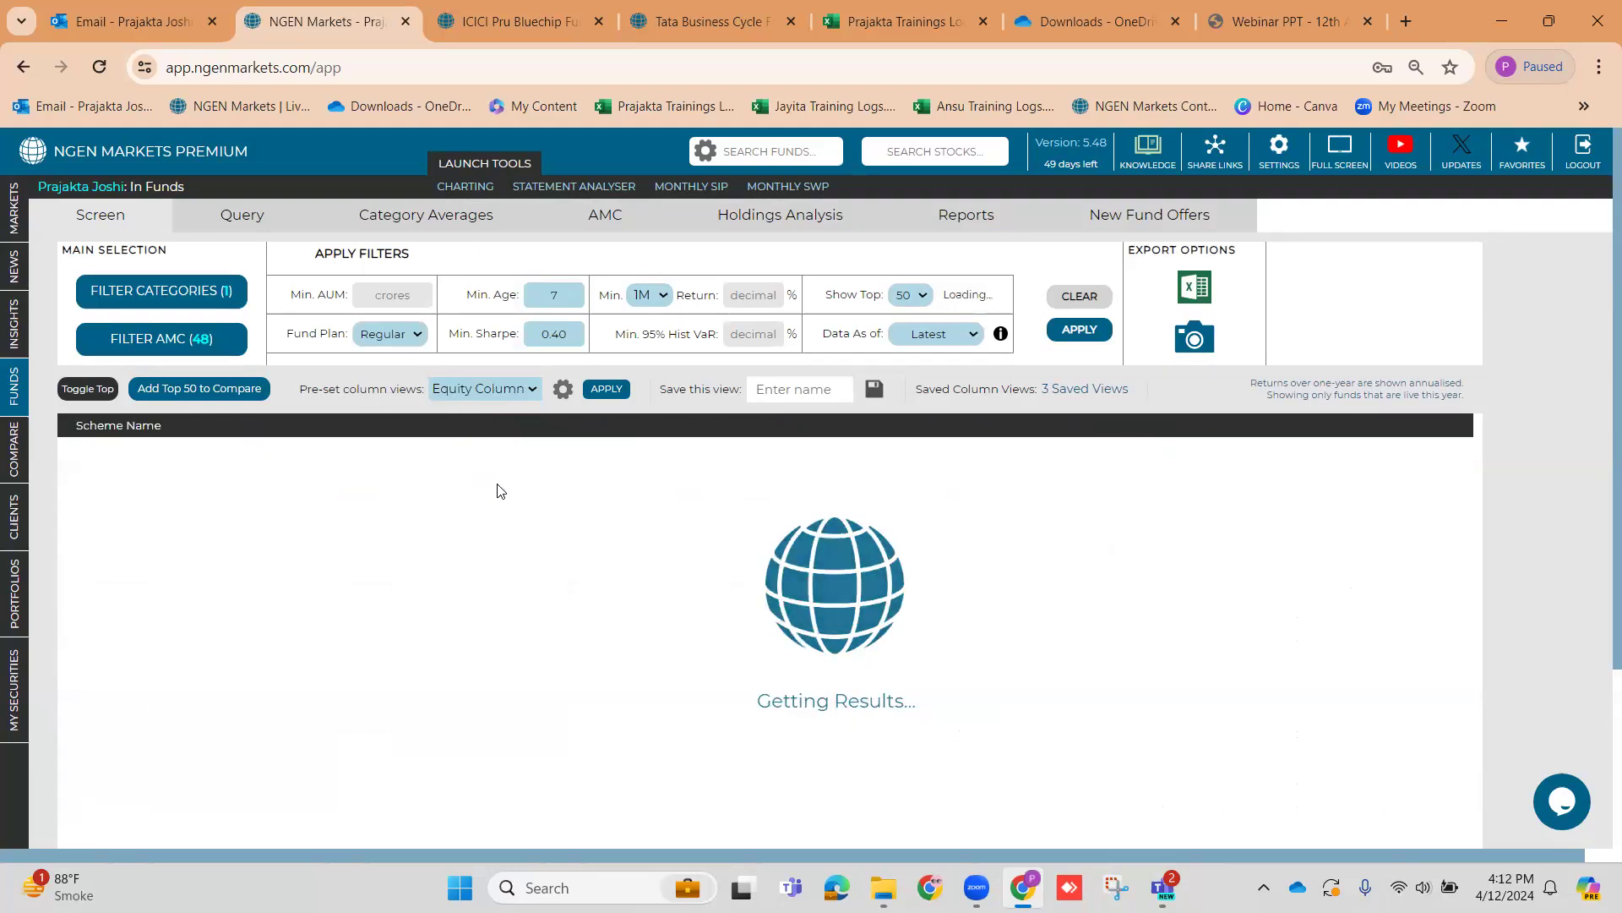
Examine the historical VaR of ICICI Pru Bluechip Fund (G) in the equity columns of the screening results
{"action": "scroll", "coordinate": [993, 689], "scroll_direction": "down", "scroll_amount": 1}
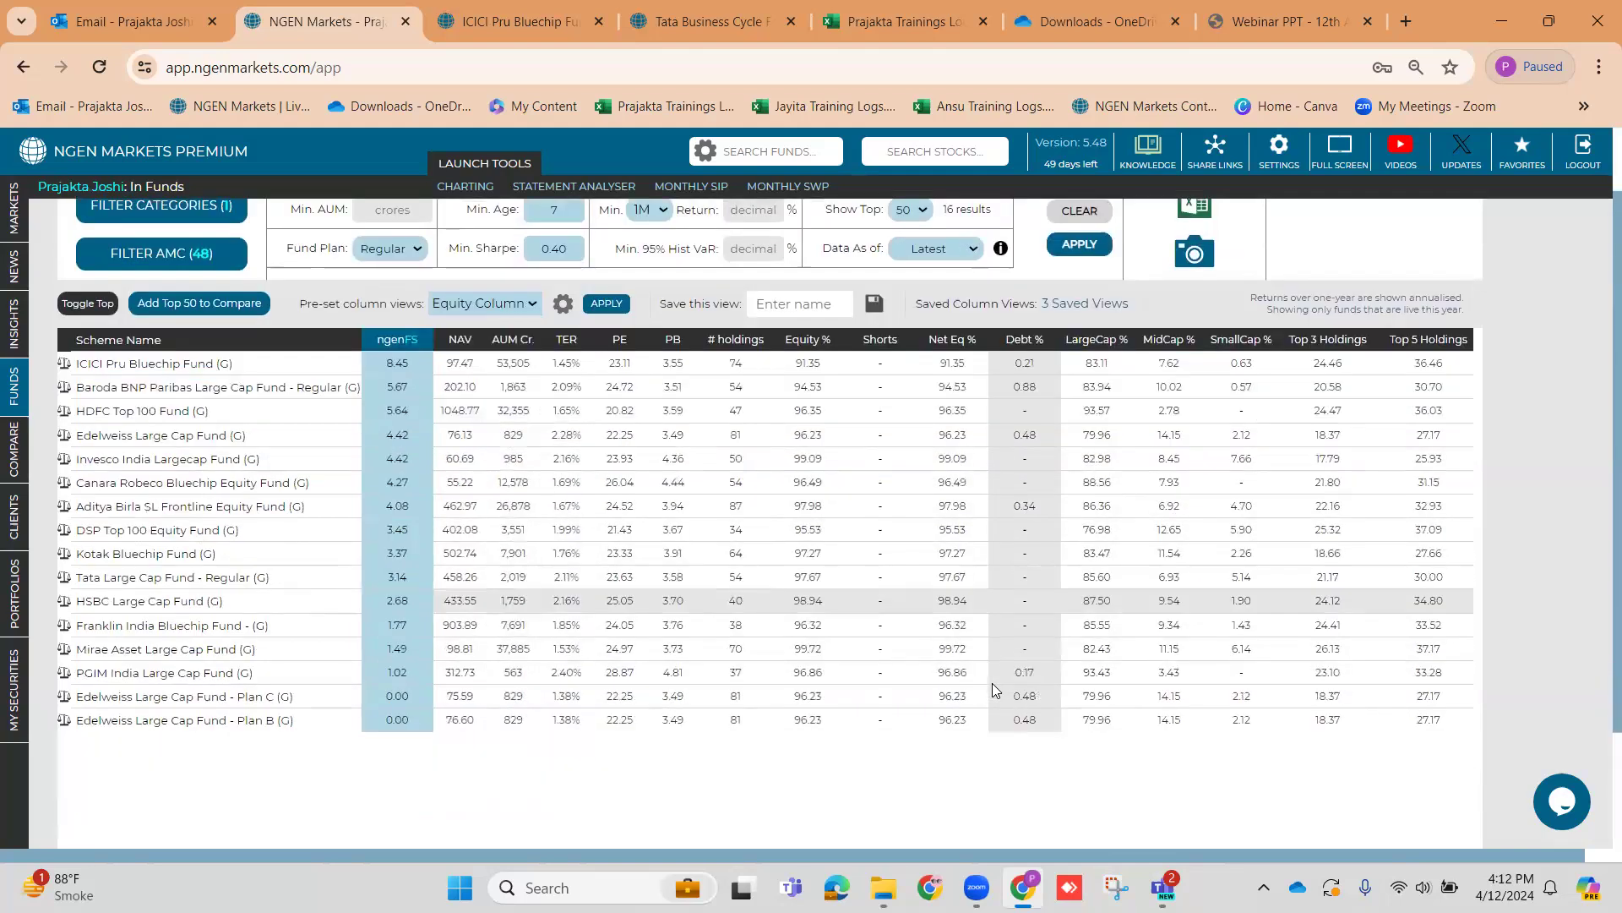
{"action": "scroll", "coordinate": [992, 683], "scroll_direction": "down", "scroll_amount": 1}
{"action": "left_click_drag", "start_coordinate": [598, 811], "coordinate": [1047, 608]}
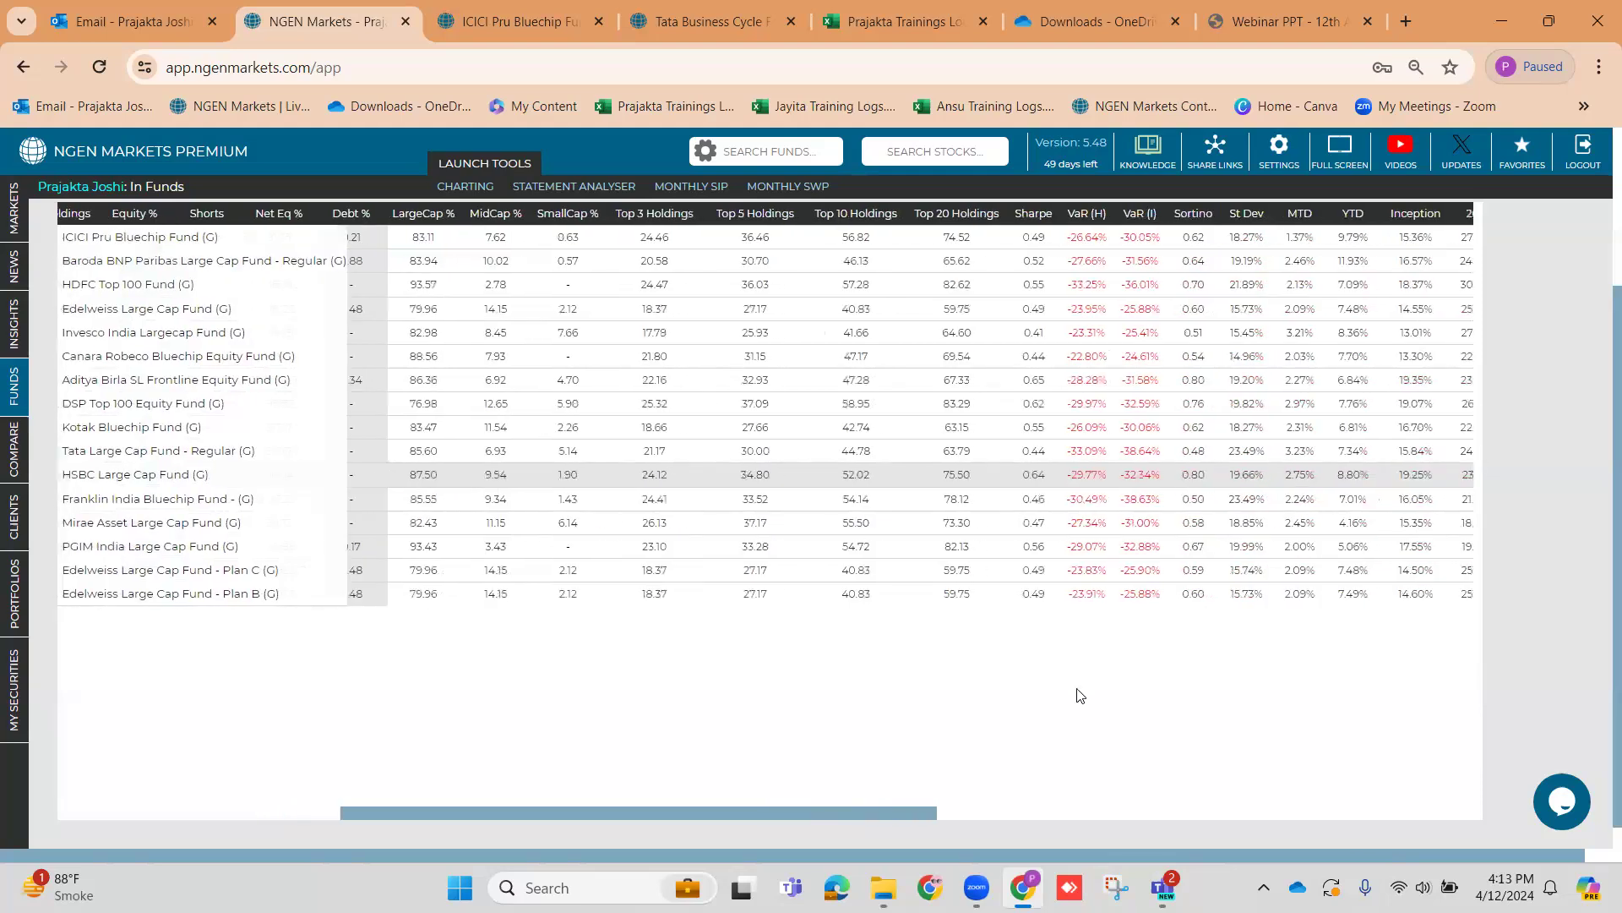
{"action": "scroll", "coordinate": [1079, 695], "scroll_direction": "up", "scroll_amount": 3}
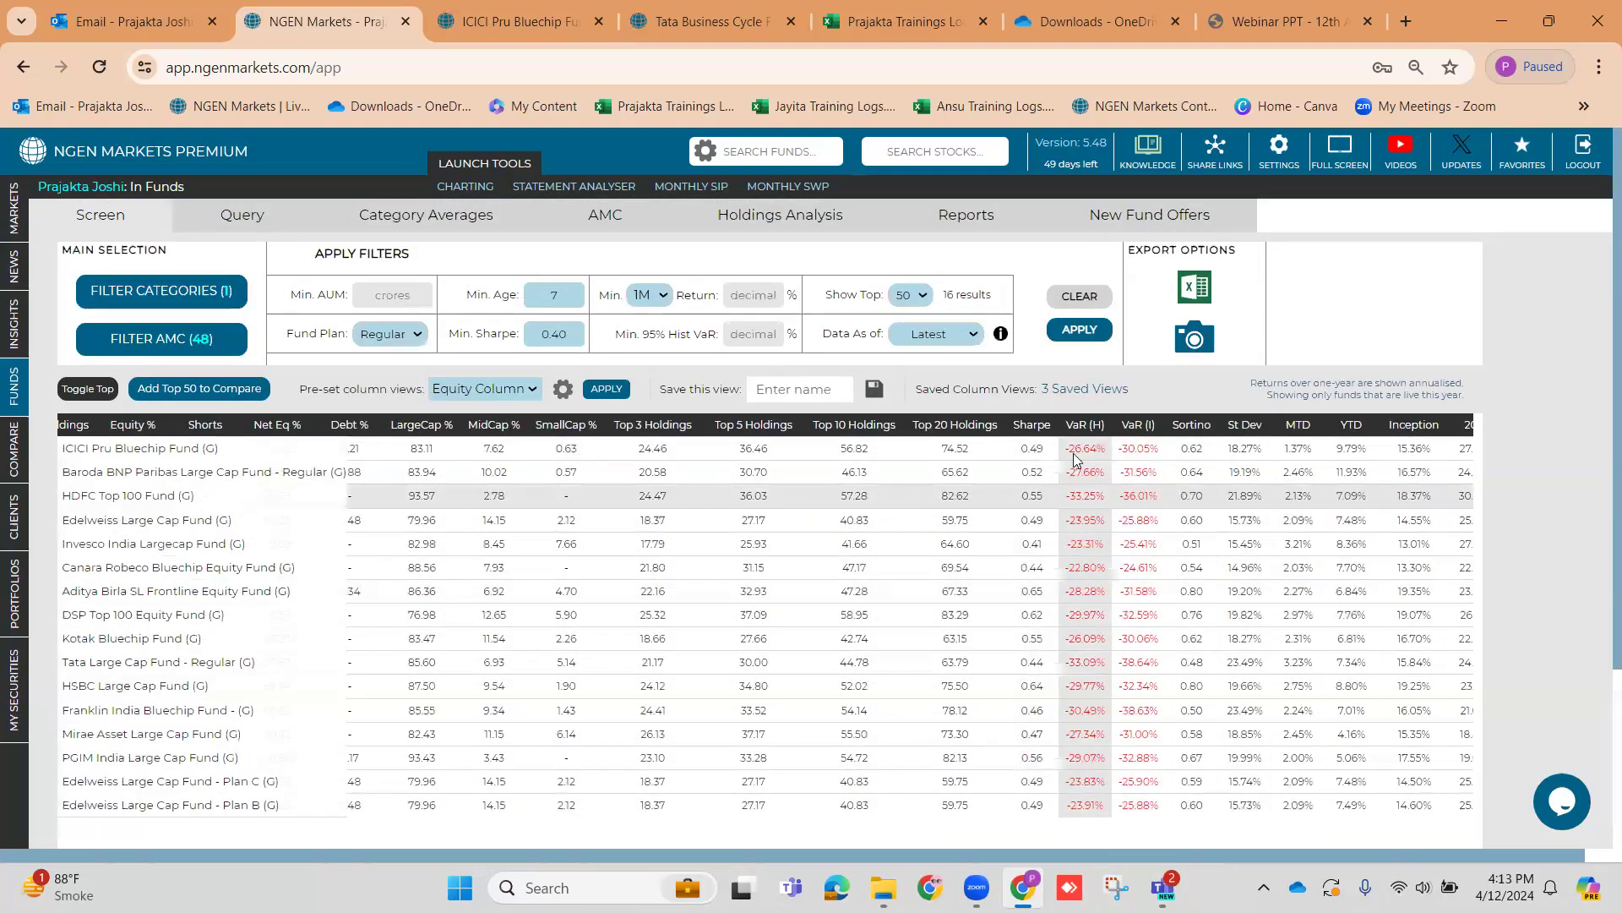
{"action": "left_click_drag", "start_coordinate": [1071, 452], "coordinate": [1098, 451]}
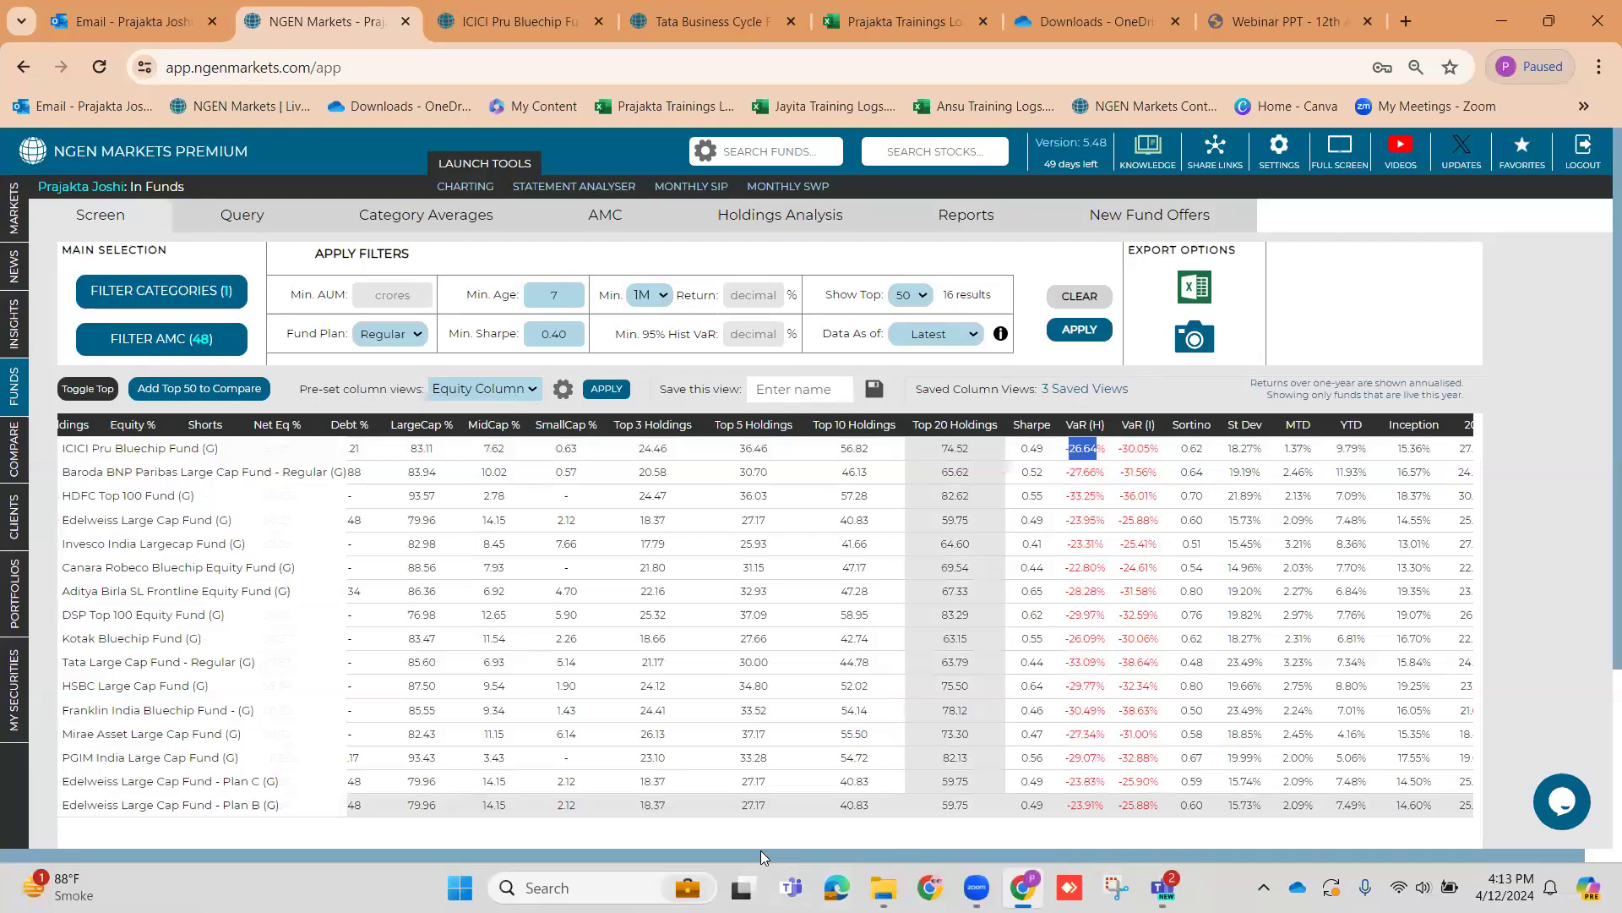
Check the age of ICICI Pru Bluechip Fund (G) in the screening results against the analysis start date on its details page
{"action": "scroll", "coordinate": [848, 743], "scroll_direction": "down", "scroll_amount": 3}
{"action": "left_click_drag", "start_coordinate": [823, 784], "coordinate": [1385, 767]}
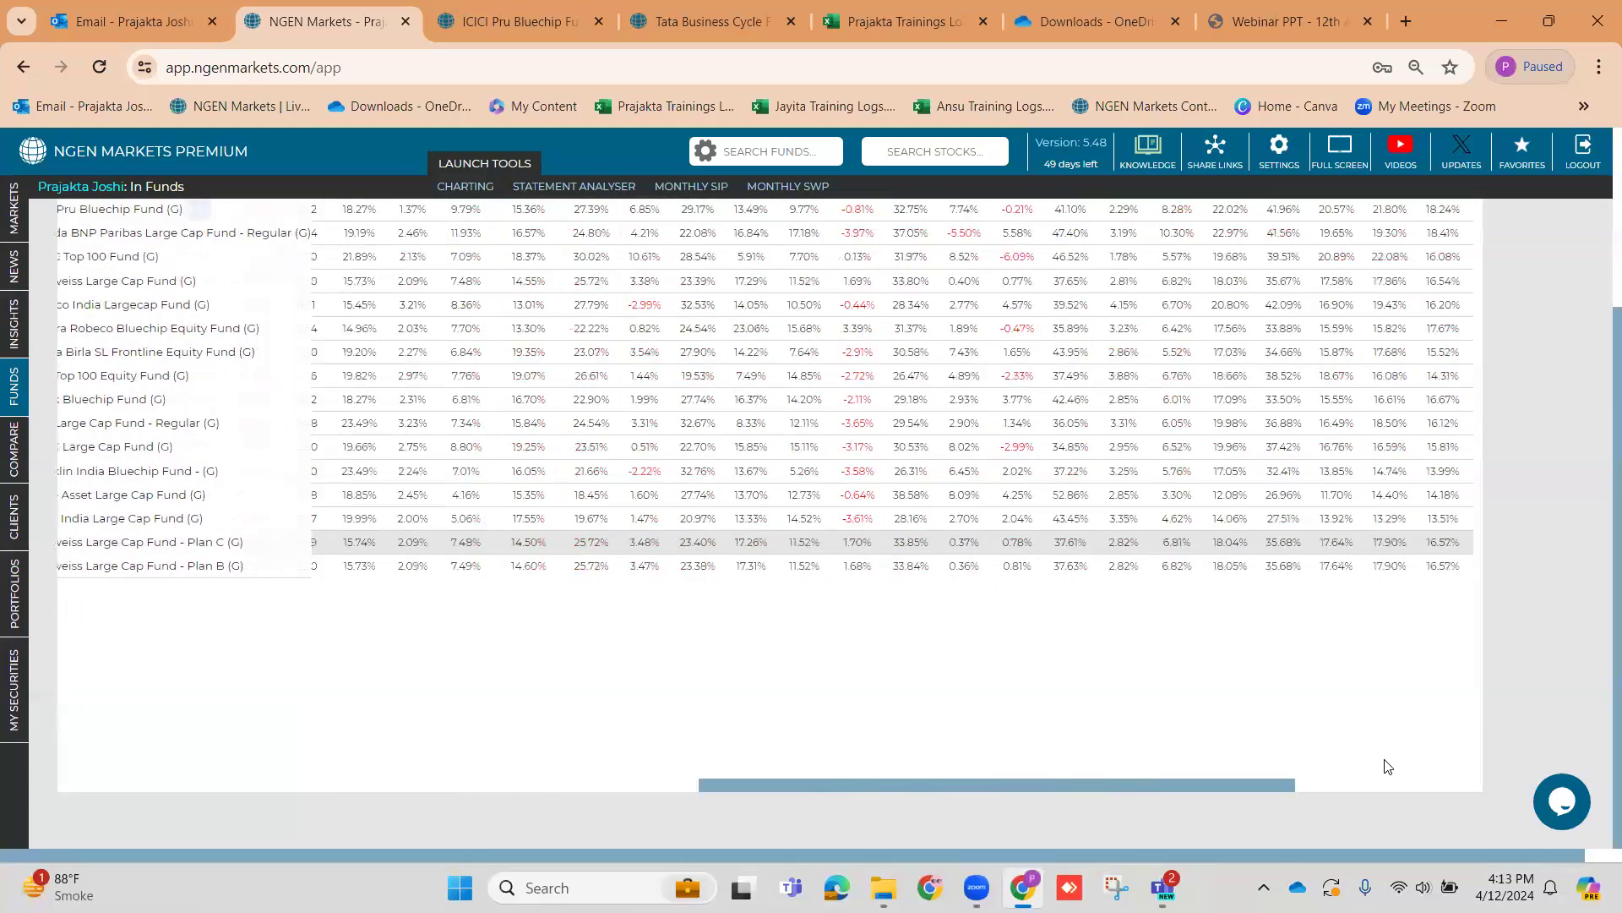
{"action": "left_click", "coordinate": [1386, 766]}
{"action": "scroll", "coordinate": [1326, 424], "scroll_direction": "up", "scroll_amount": 3}
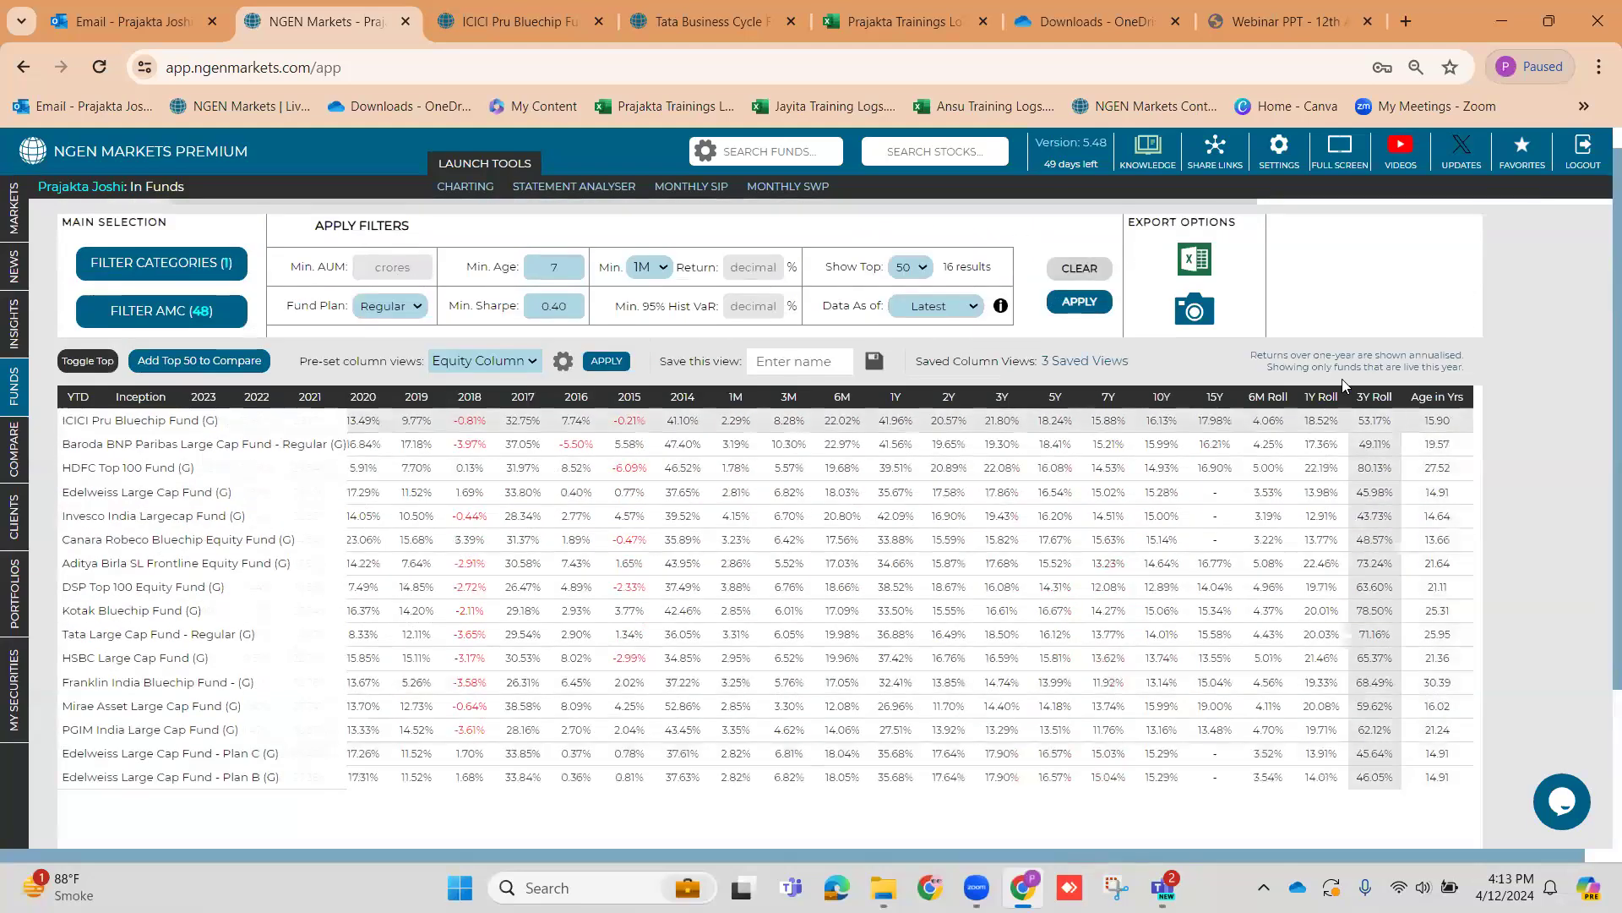
{"action": "left_click_drag", "start_coordinate": [1426, 420], "coordinate": [1453, 427]}
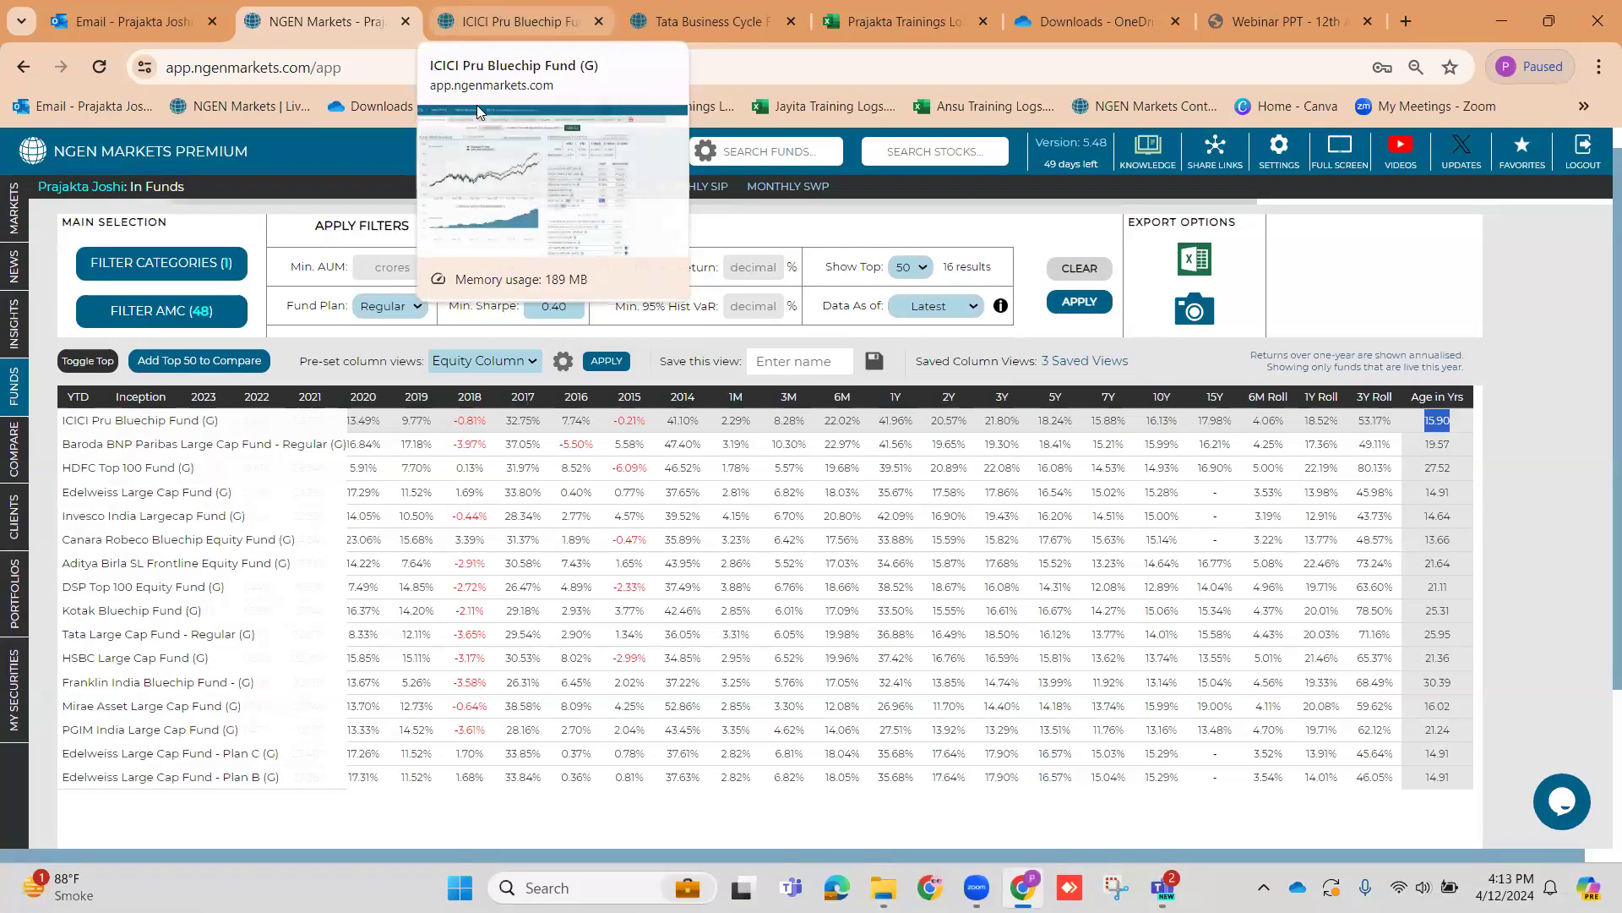
{"action": "left_click", "coordinate": [497, 4]}
{"action": "scroll", "coordinate": [558, 380], "scroll_direction": "up", "scroll_amount": 4}
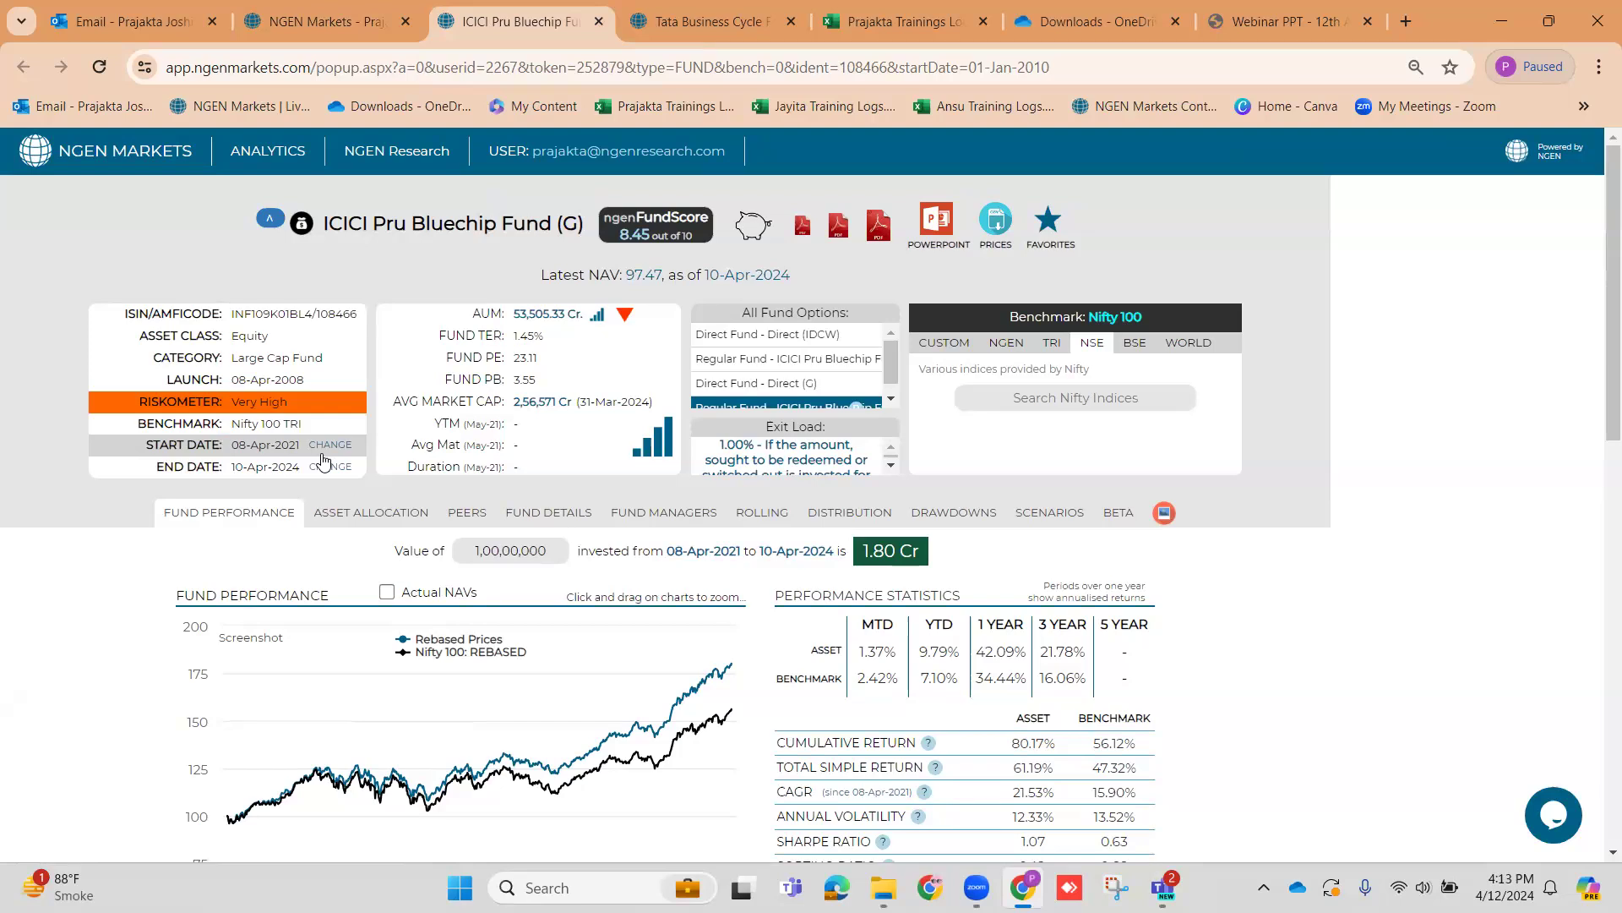
{"action": "left_click", "coordinate": [351, 21]}
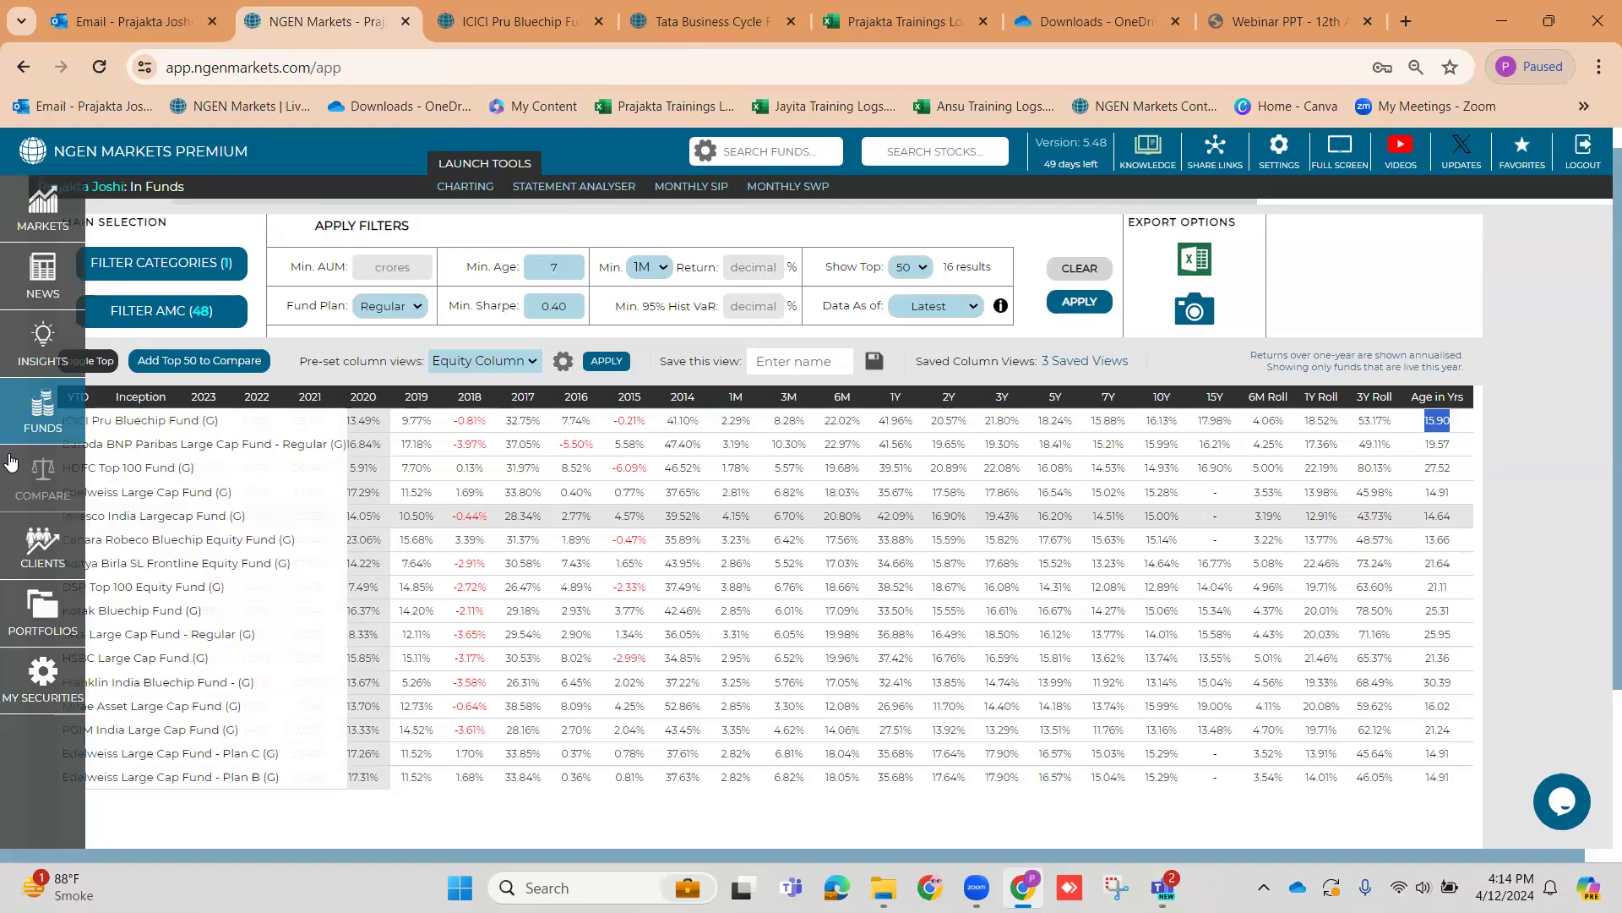
Add the top 50 screened funds to the comparison and reset the return columns' start date to inception
{"action": "left_click", "coordinate": [188, 369]}
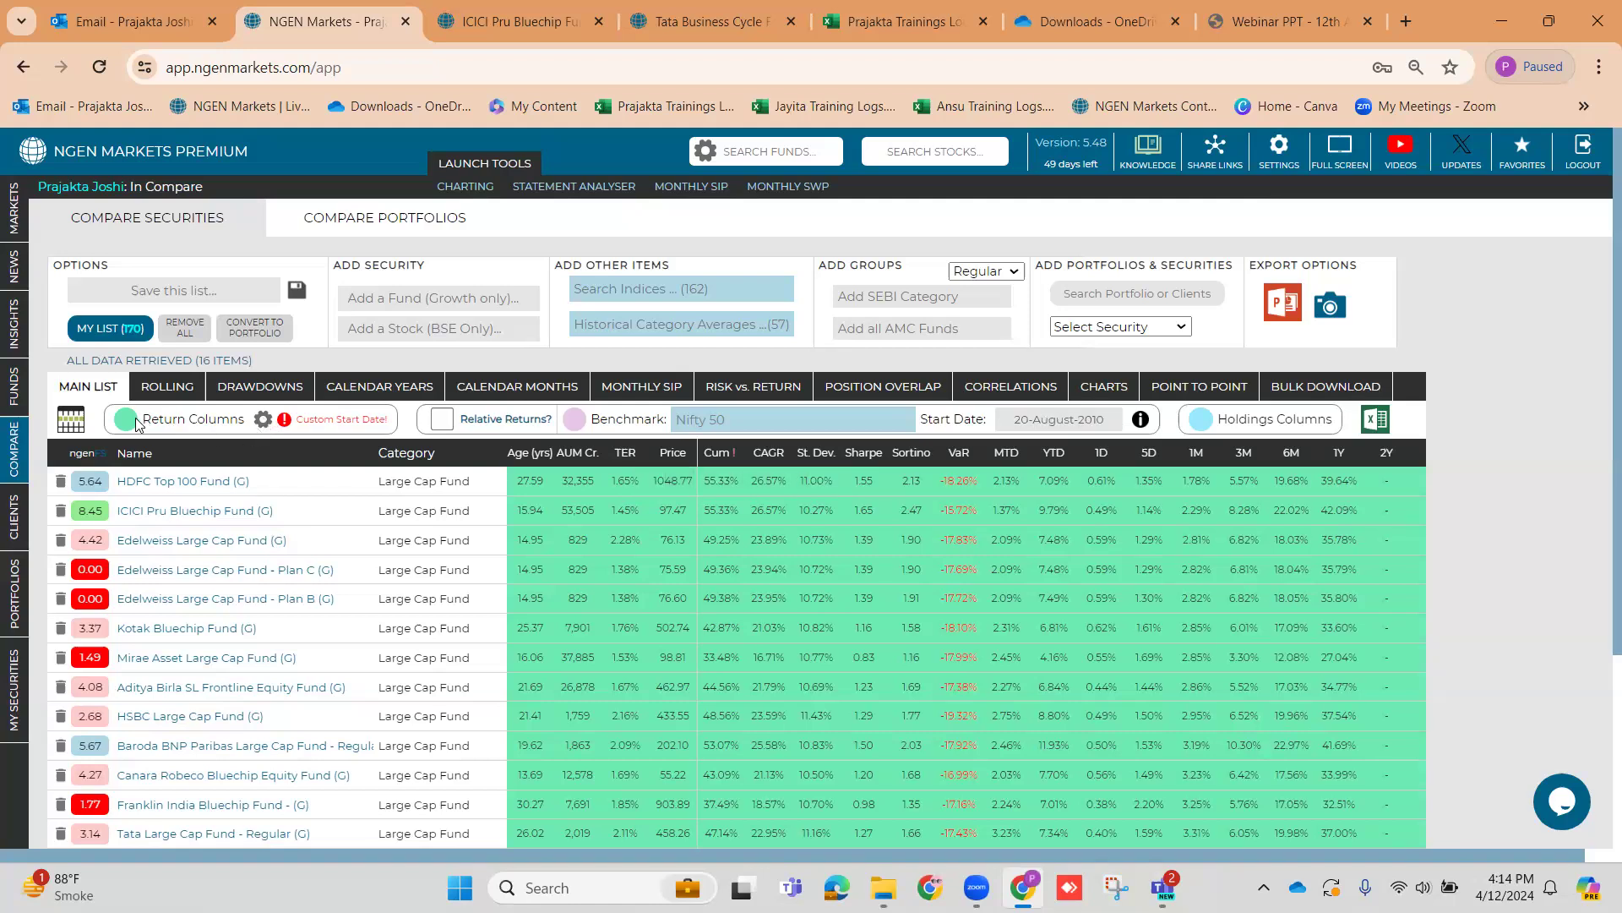
{"action": "left_click", "coordinate": [263, 421]}
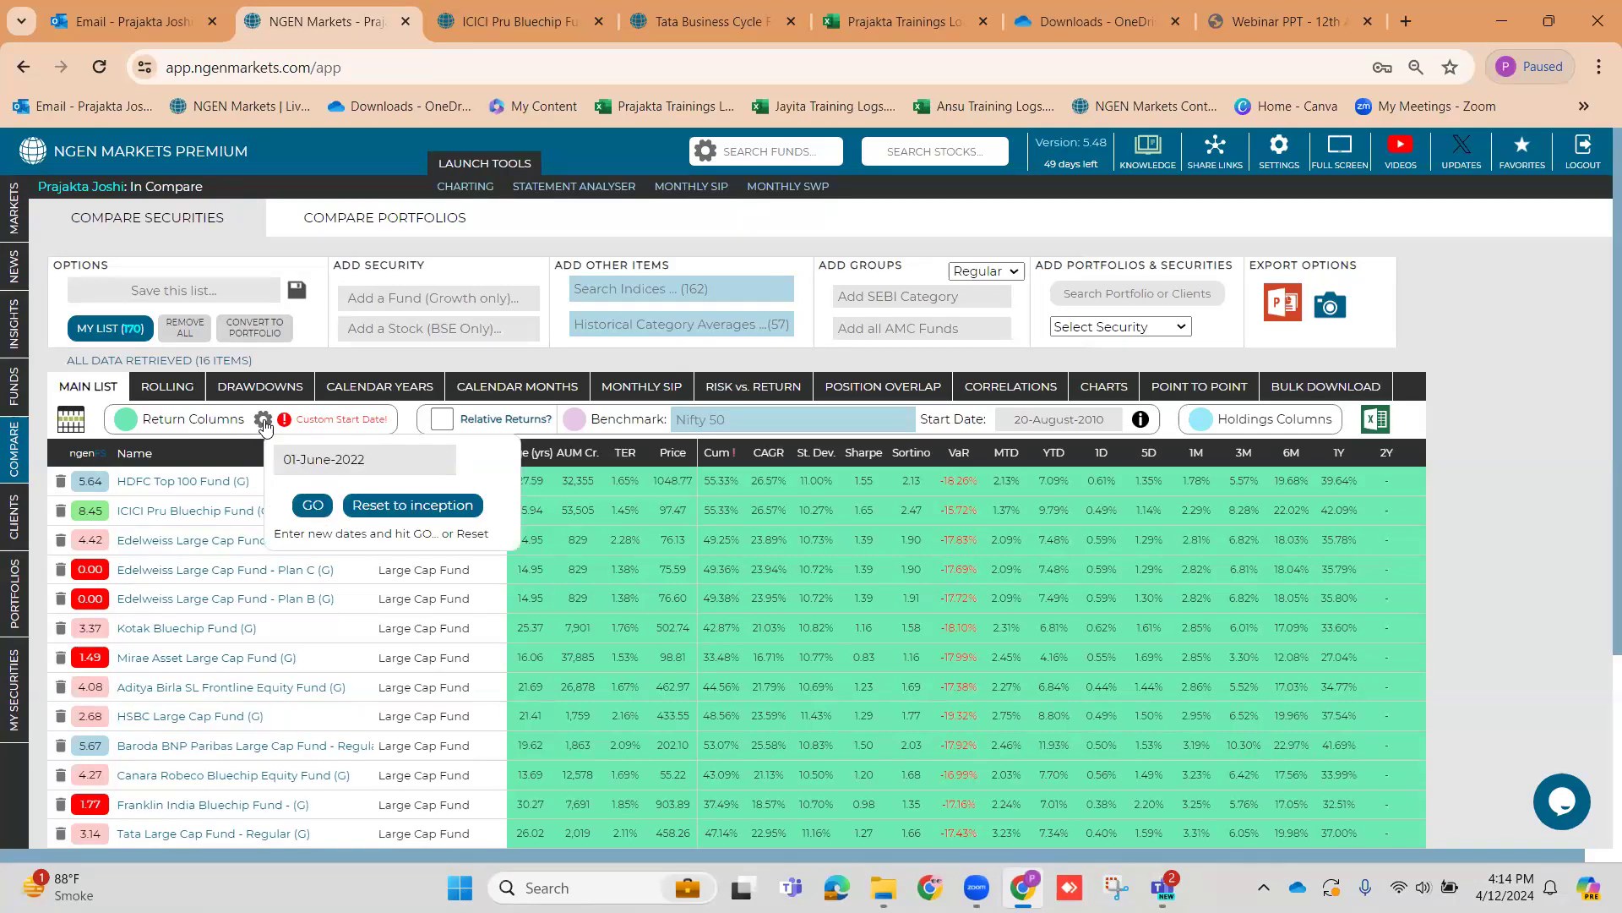
{"action": "left_click", "coordinate": [379, 460]}
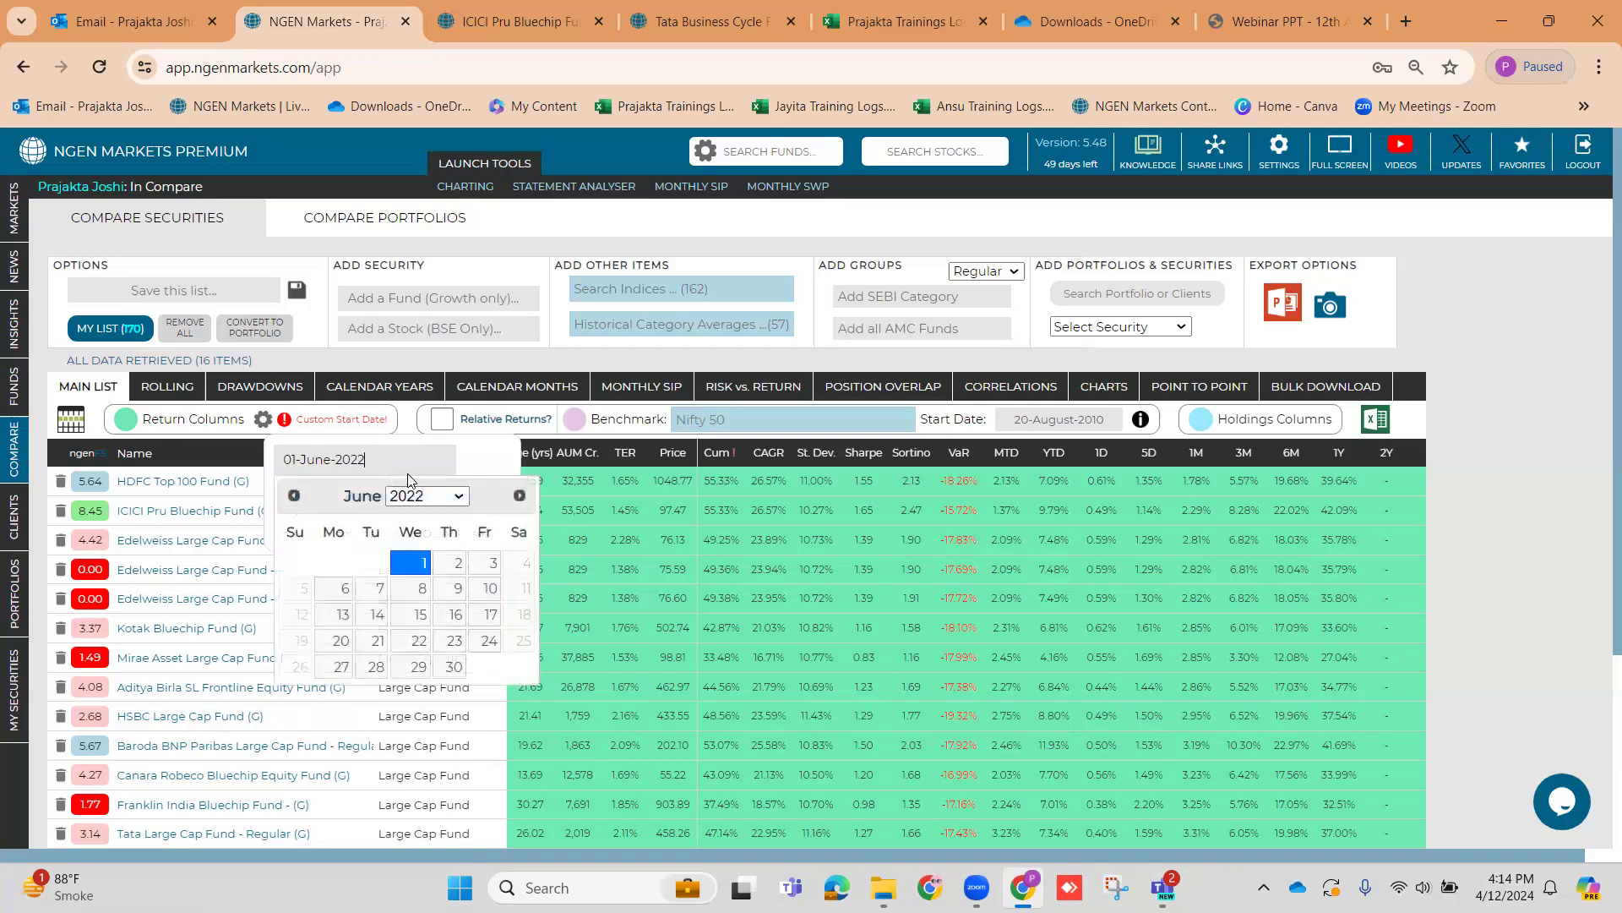
{"action": "left_click", "coordinate": [492, 465]}
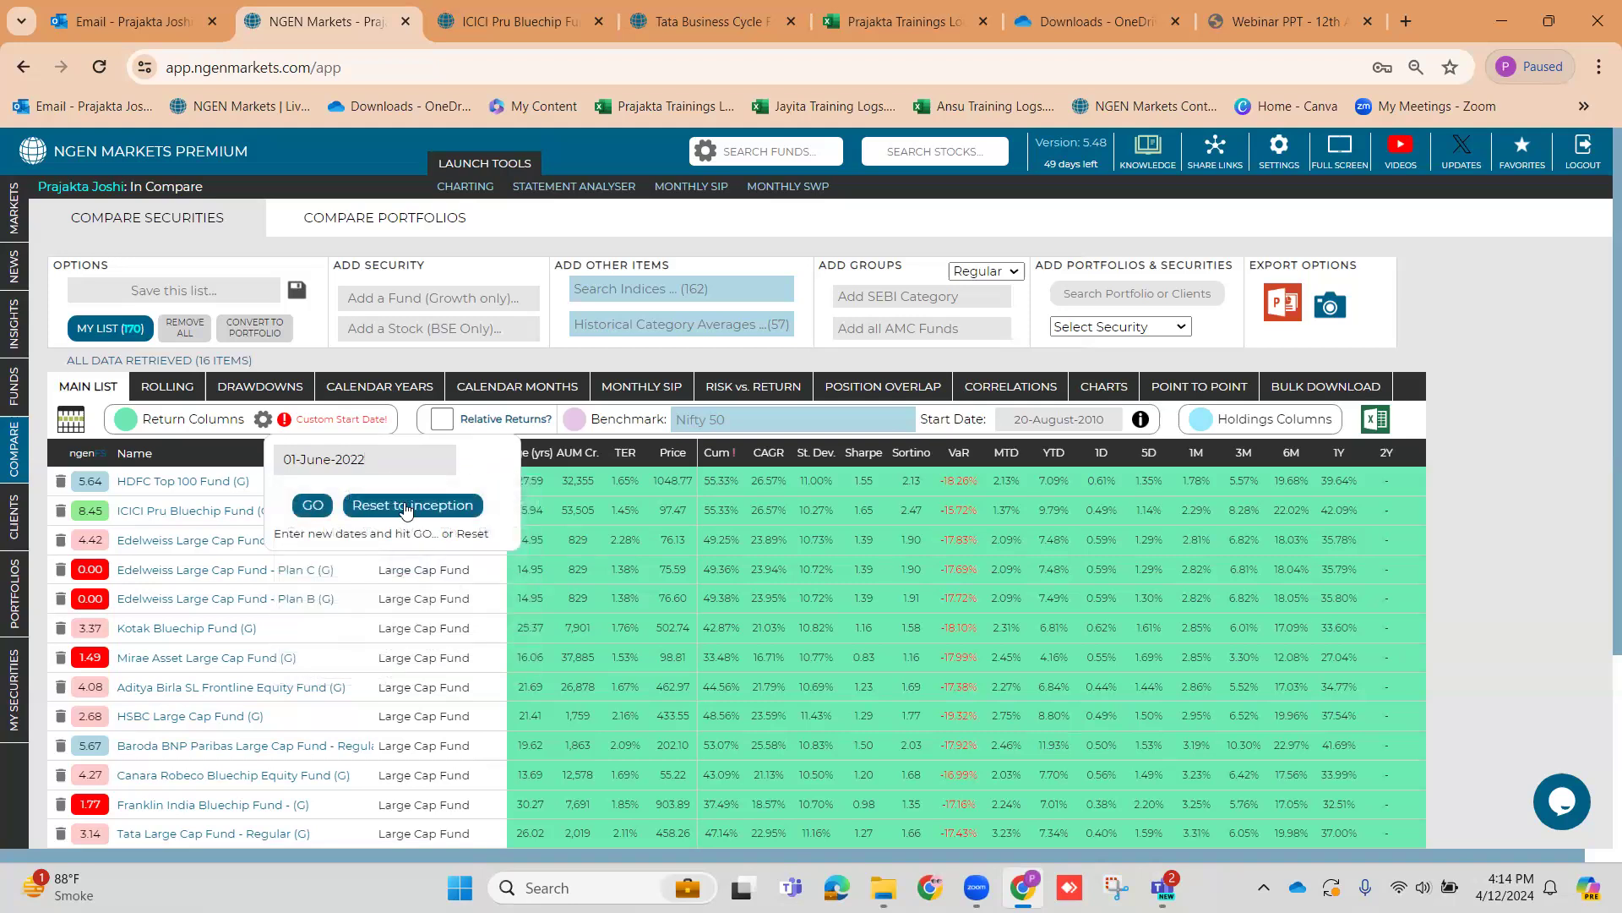
{"action": "left_click", "coordinate": [406, 507]}
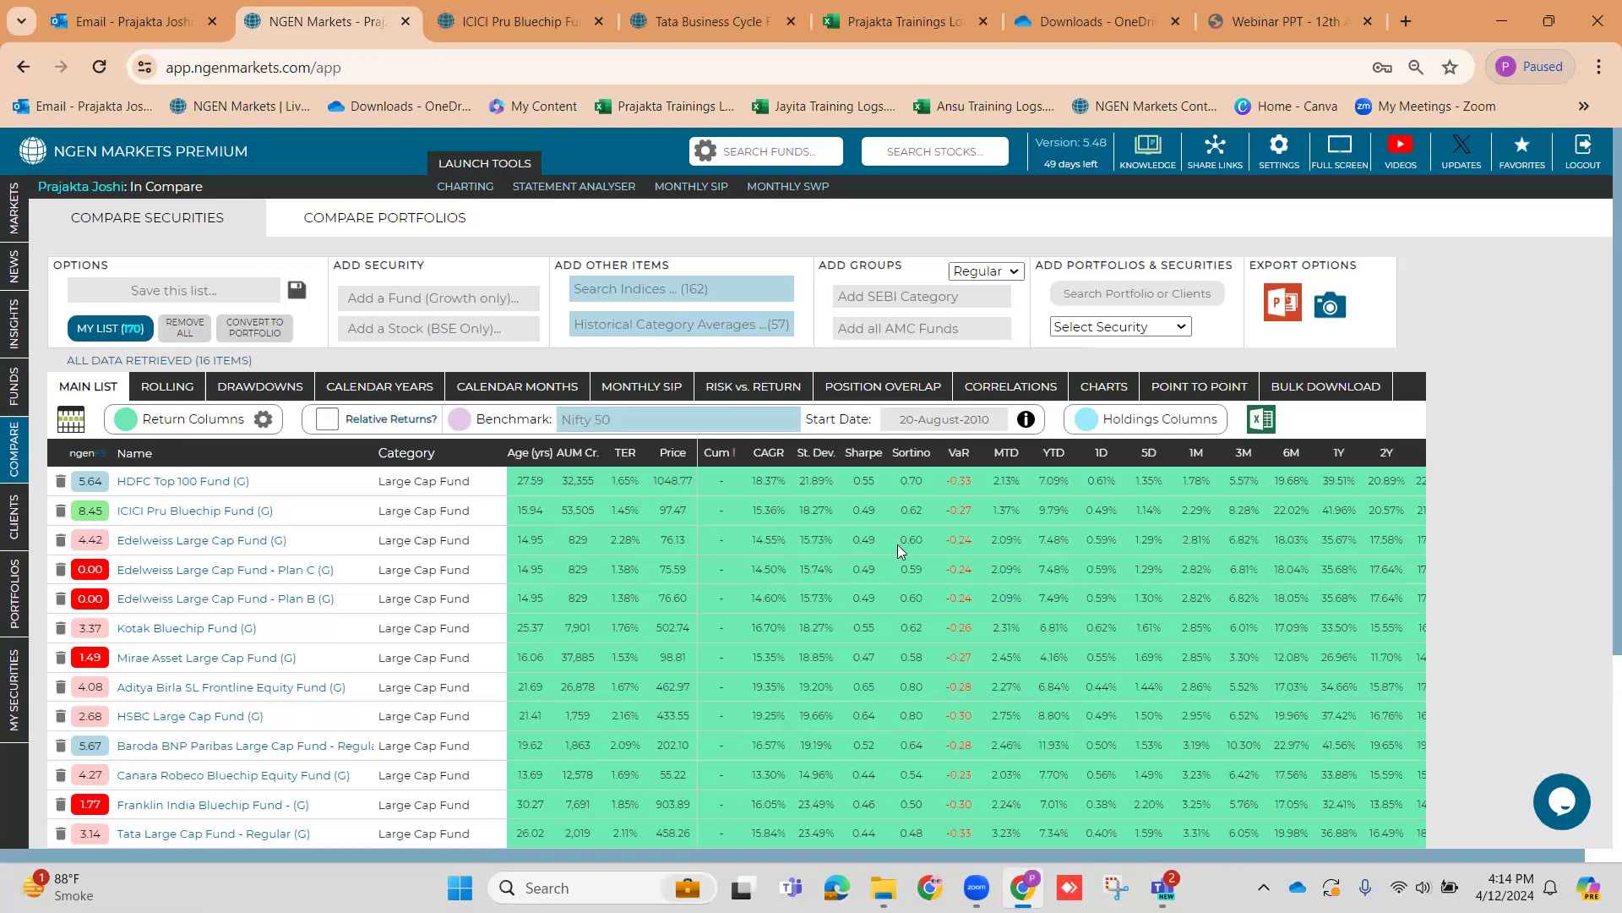
Set the custom start date of the comparison's return columns to 08-April-2021, matching the fund's details page, and apply it
{"action": "left_click", "coordinate": [264, 422]}
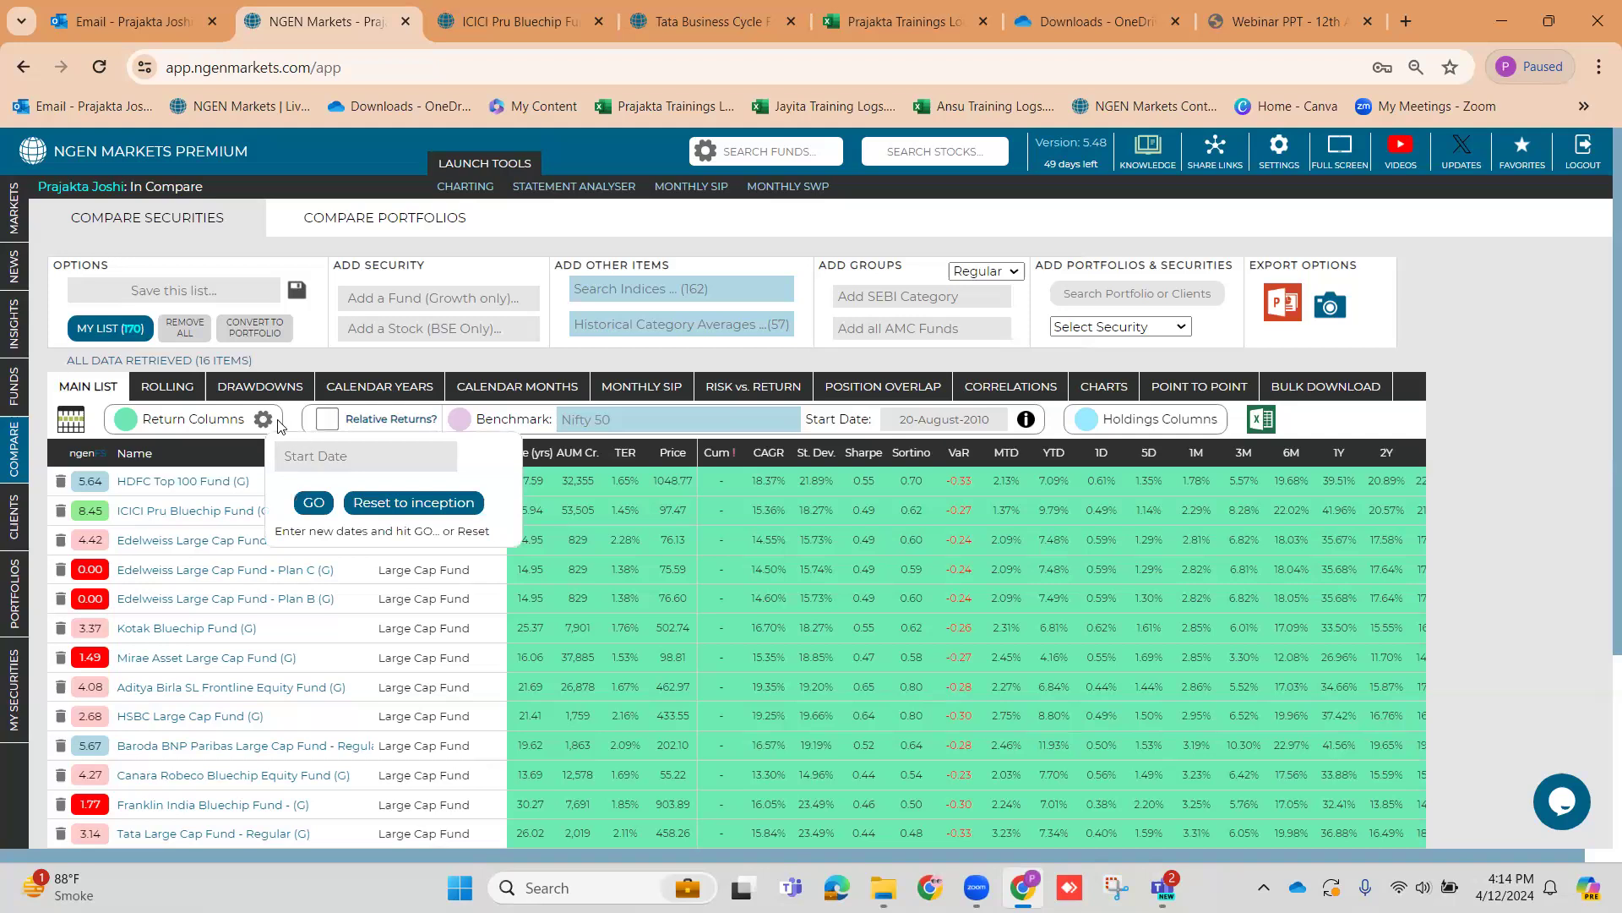
{"action": "left_click", "coordinate": [306, 456]}
{"action": "left_click", "coordinate": [420, 494]}
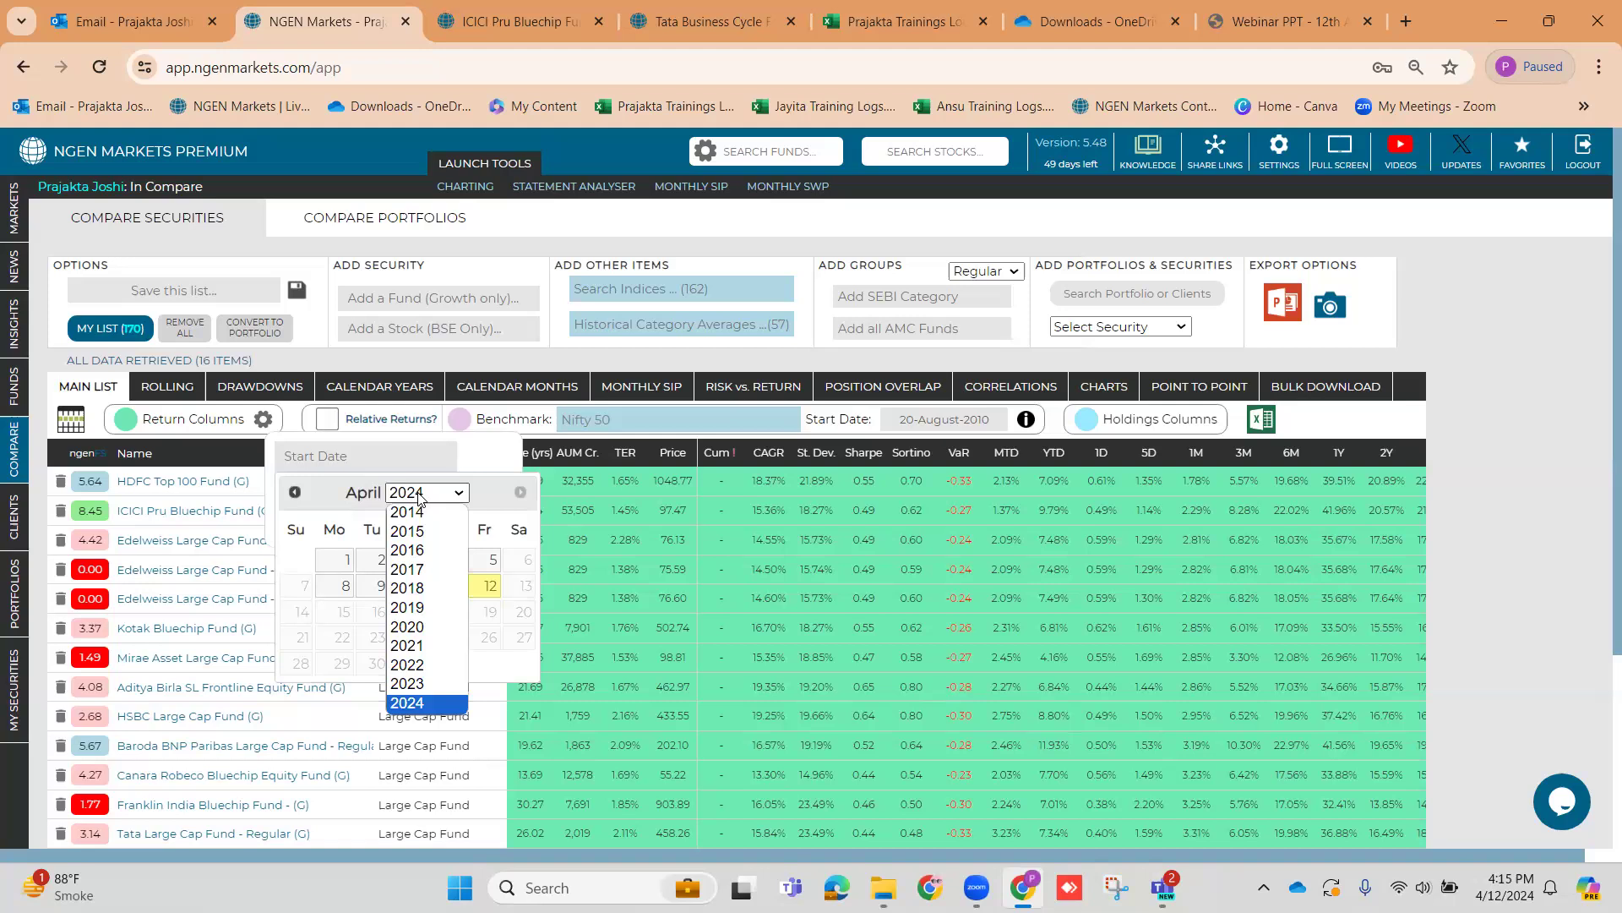
{"action": "left_click", "coordinate": [414, 646]}
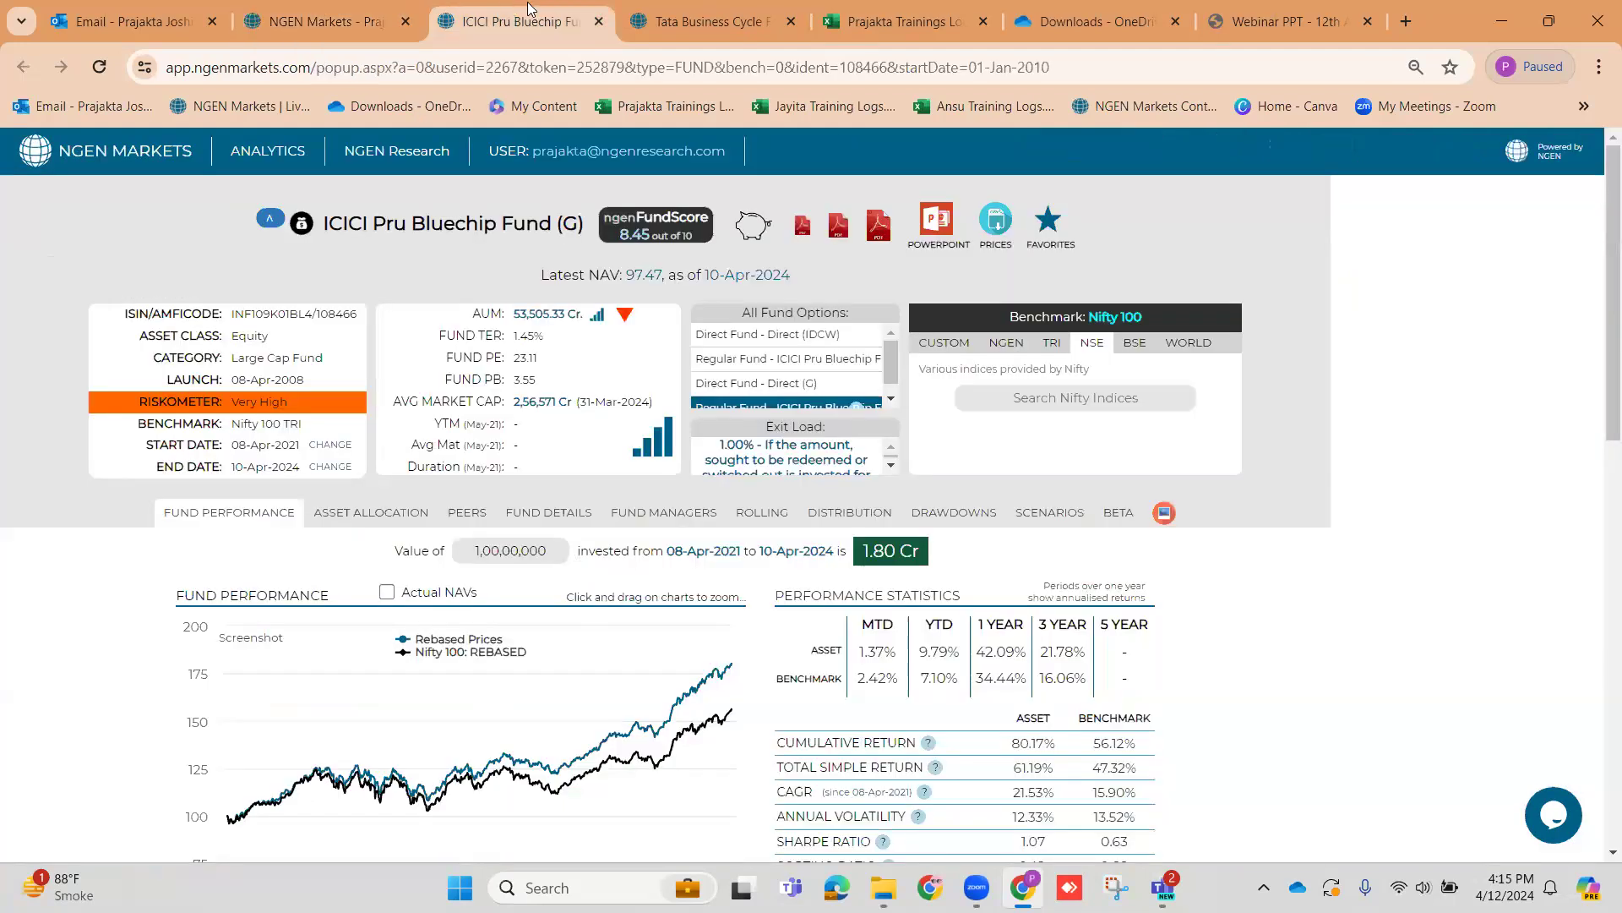
{"action": "left_click", "coordinate": [473, 21]}
{"action": "left_click", "coordinate": [297, 12]}
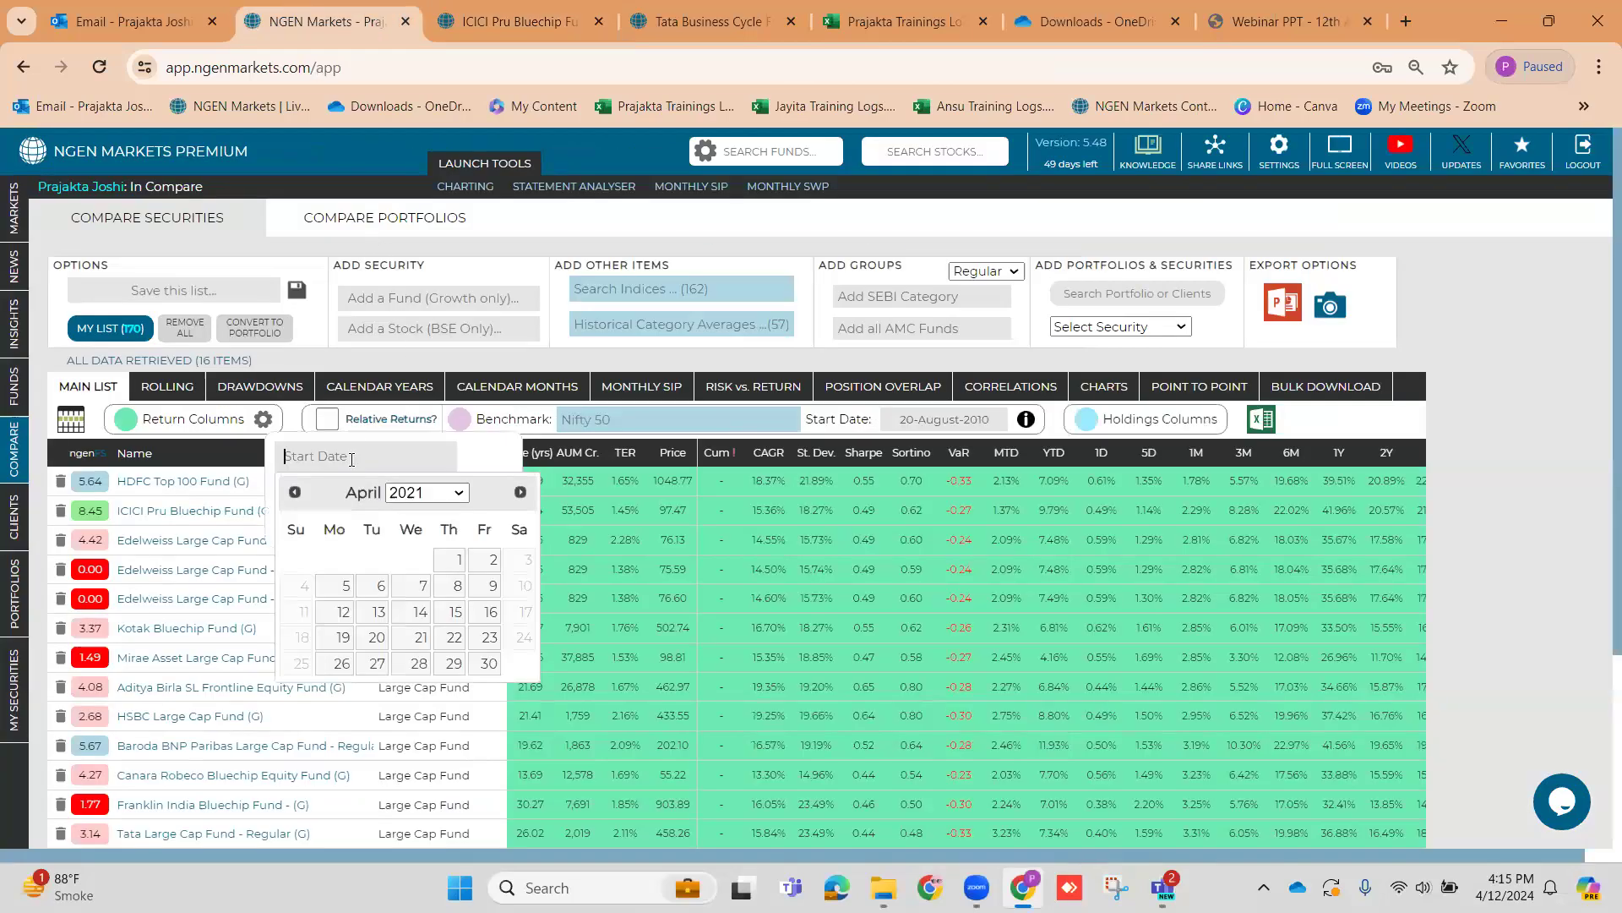
{"action": "left_click", "coordinate": [457, 586]}
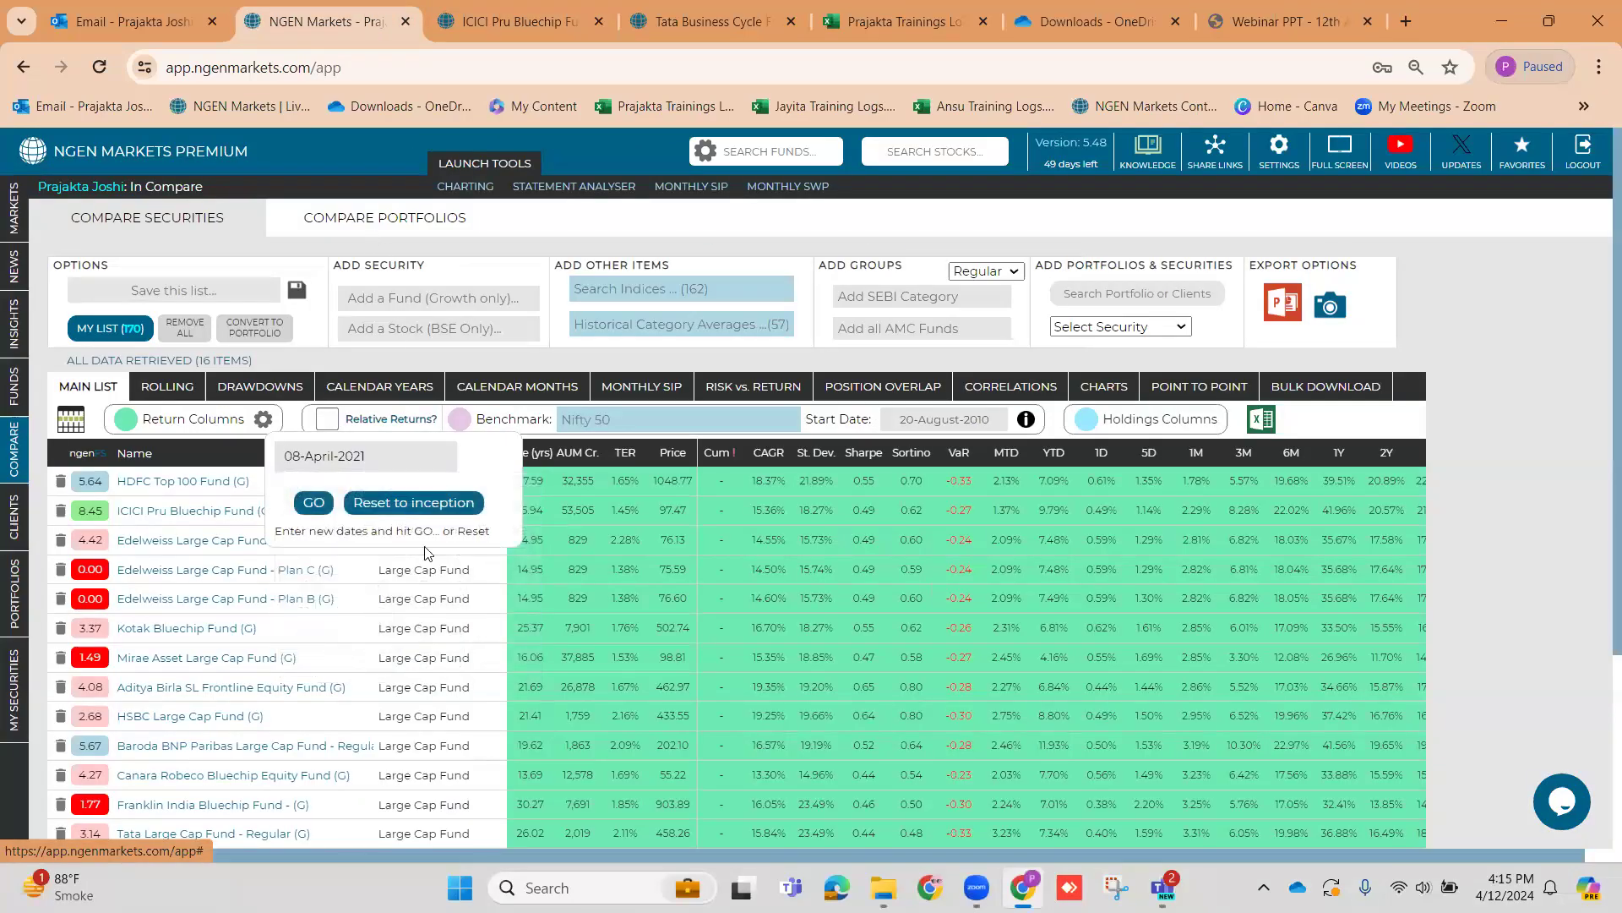
{"action": "left_click", "coordinate": [314, 503]}
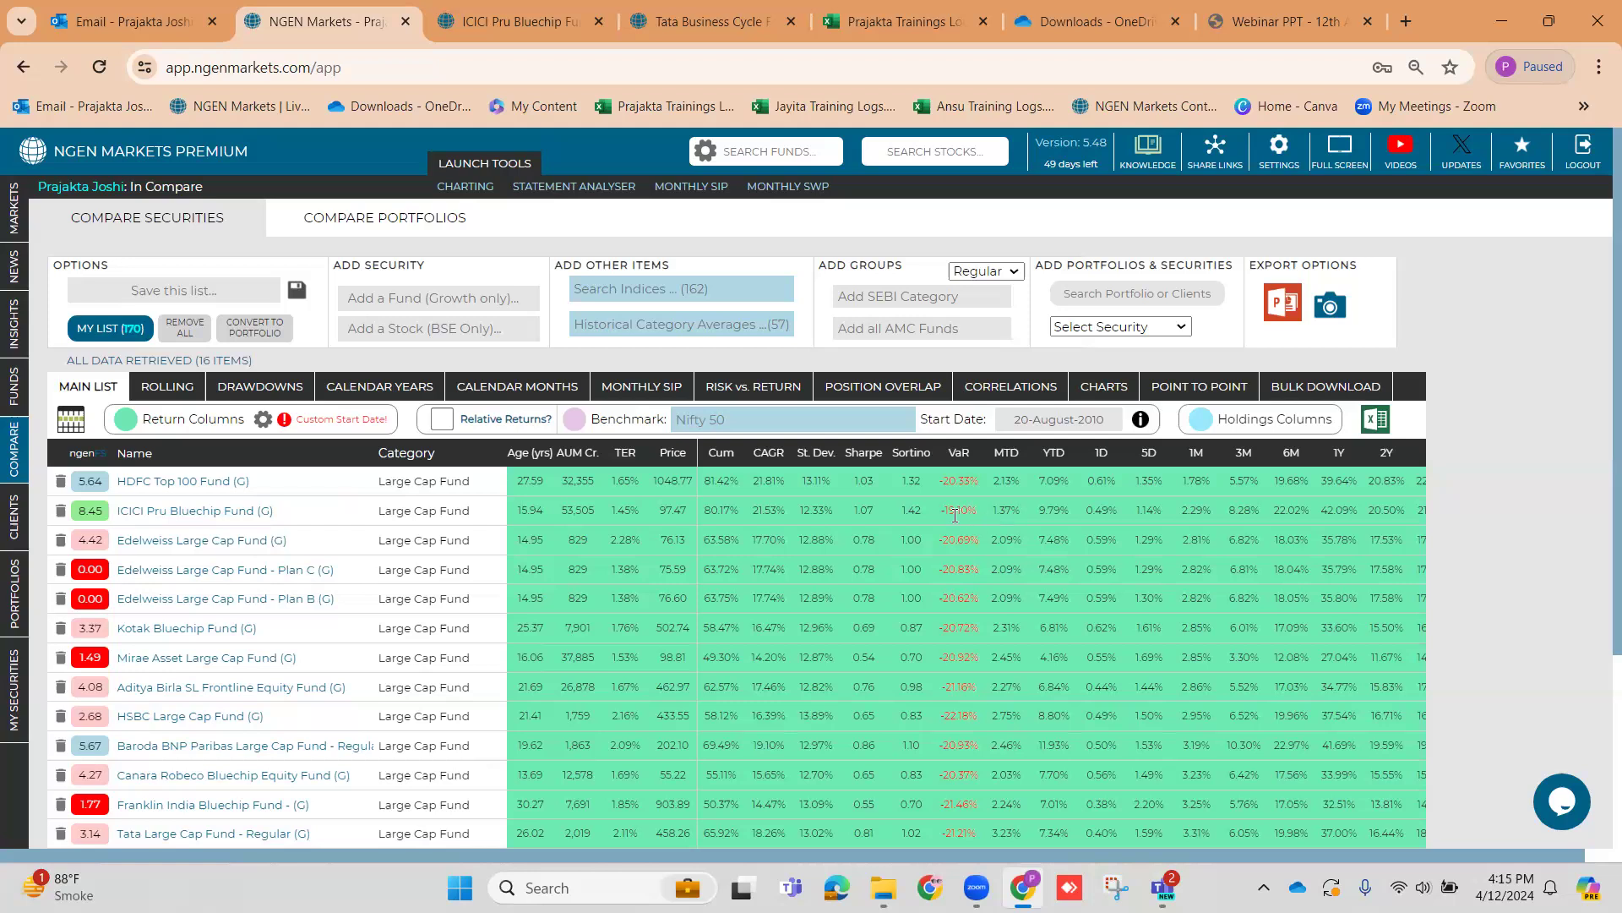
Compare the VaR of ICICI Pru Bluechip Fund (G) in the comparison list with the historical 95% VaR on its details page
{"action": "left_click_drag", "start_coordinate": [938, 513], "coordinate": [979, 512]}
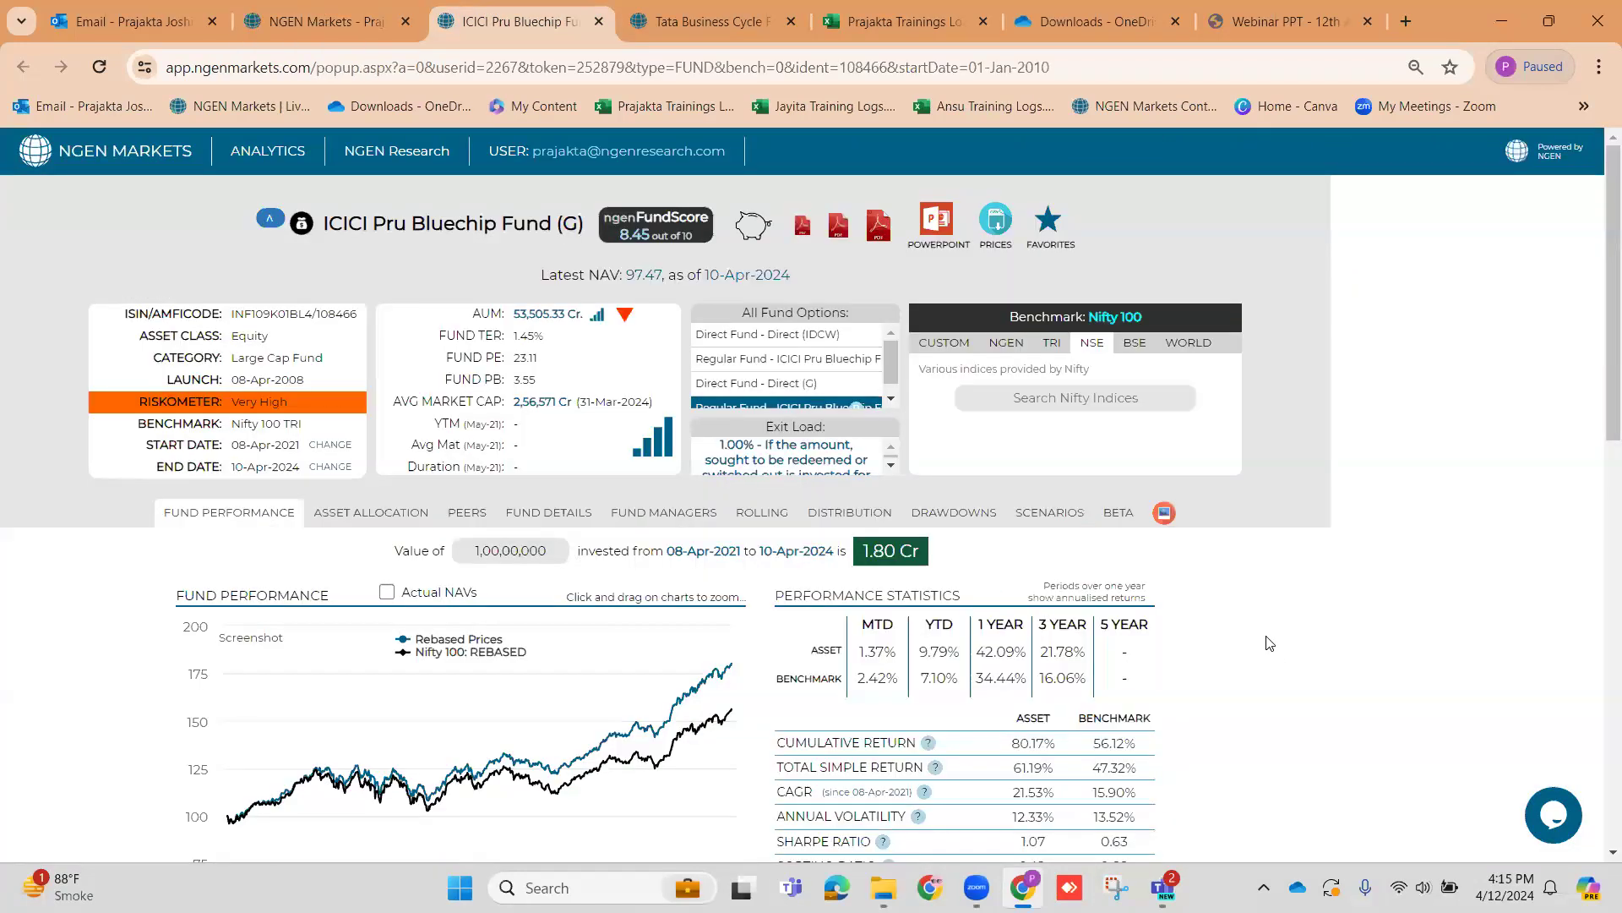
{"action": "scroll", "coordinate": [601, 366], "scroll_direction": "down", "scroll_amount": 4}
{"action": "scroll", "coordinate": [614, 459], "scroll_direction": "up", "scroll_amount": 1}
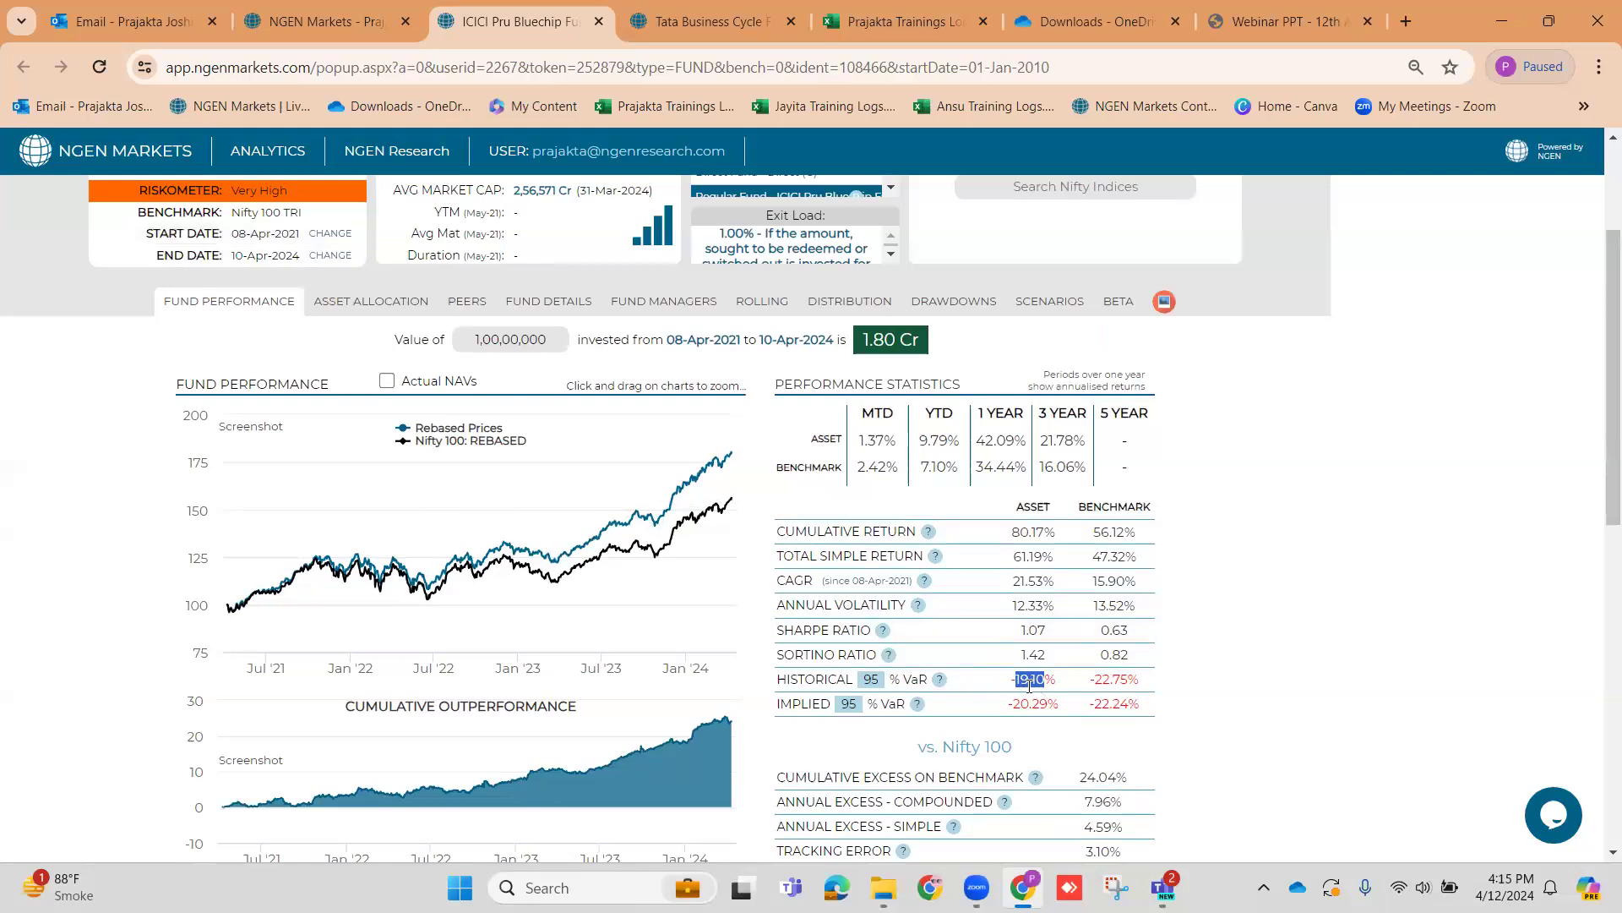
{"action": "key", "text": "ctrl+shift+Tab"}
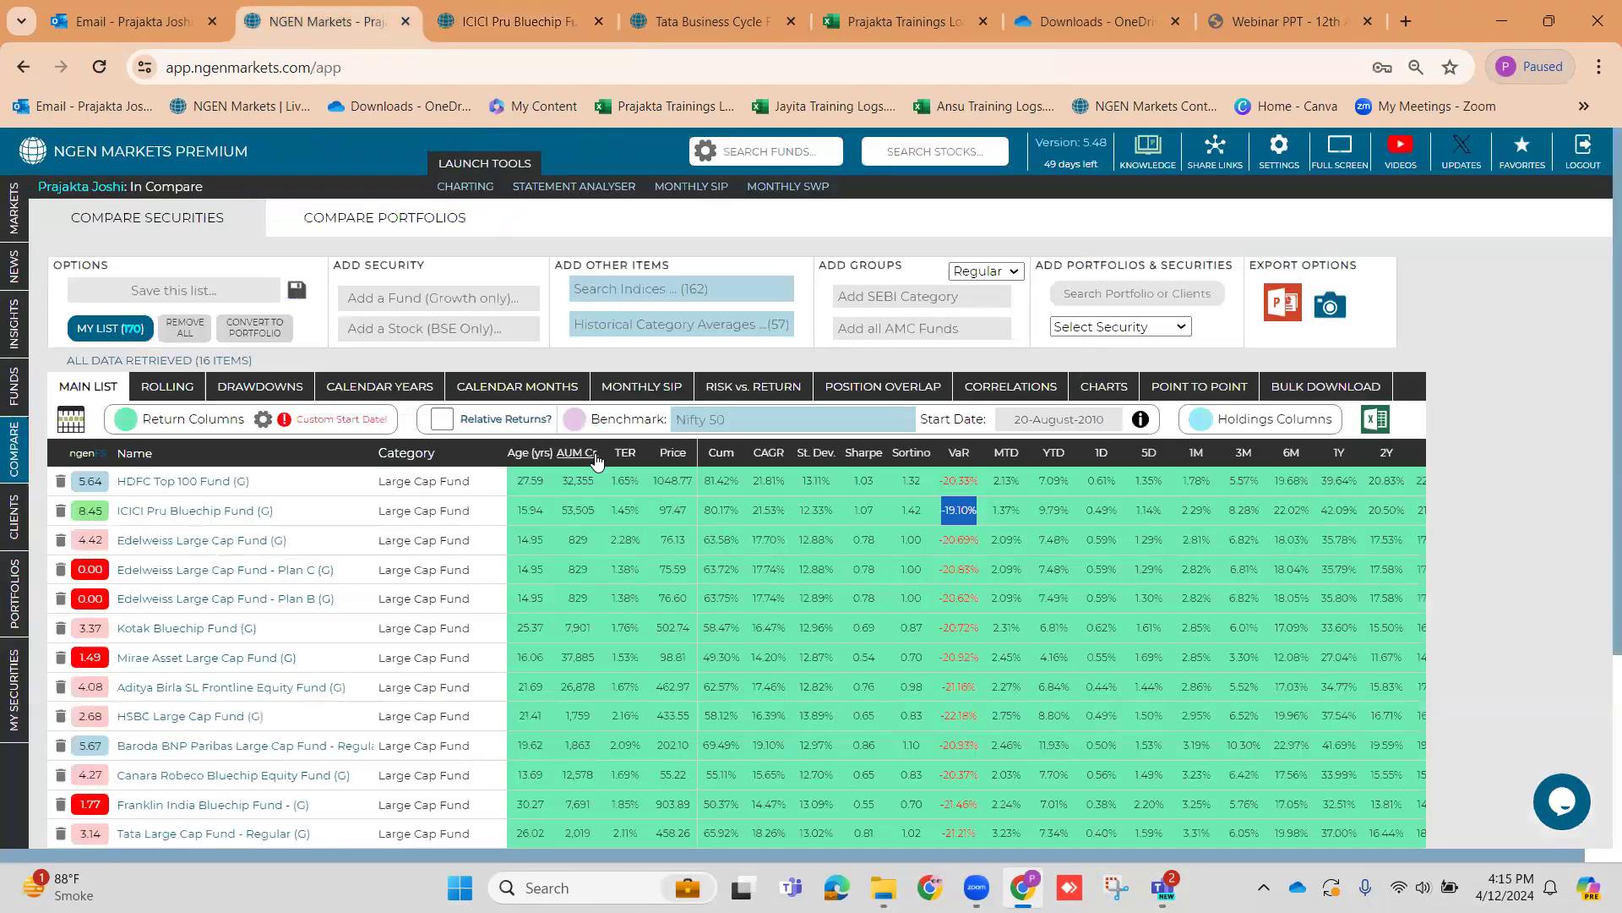
Sort the compared funds by VaR with the smallest loss first
{"action": "scroll", "coordinate": [388, 490], "scroll_direction": "down", "scroll_amount": 1}
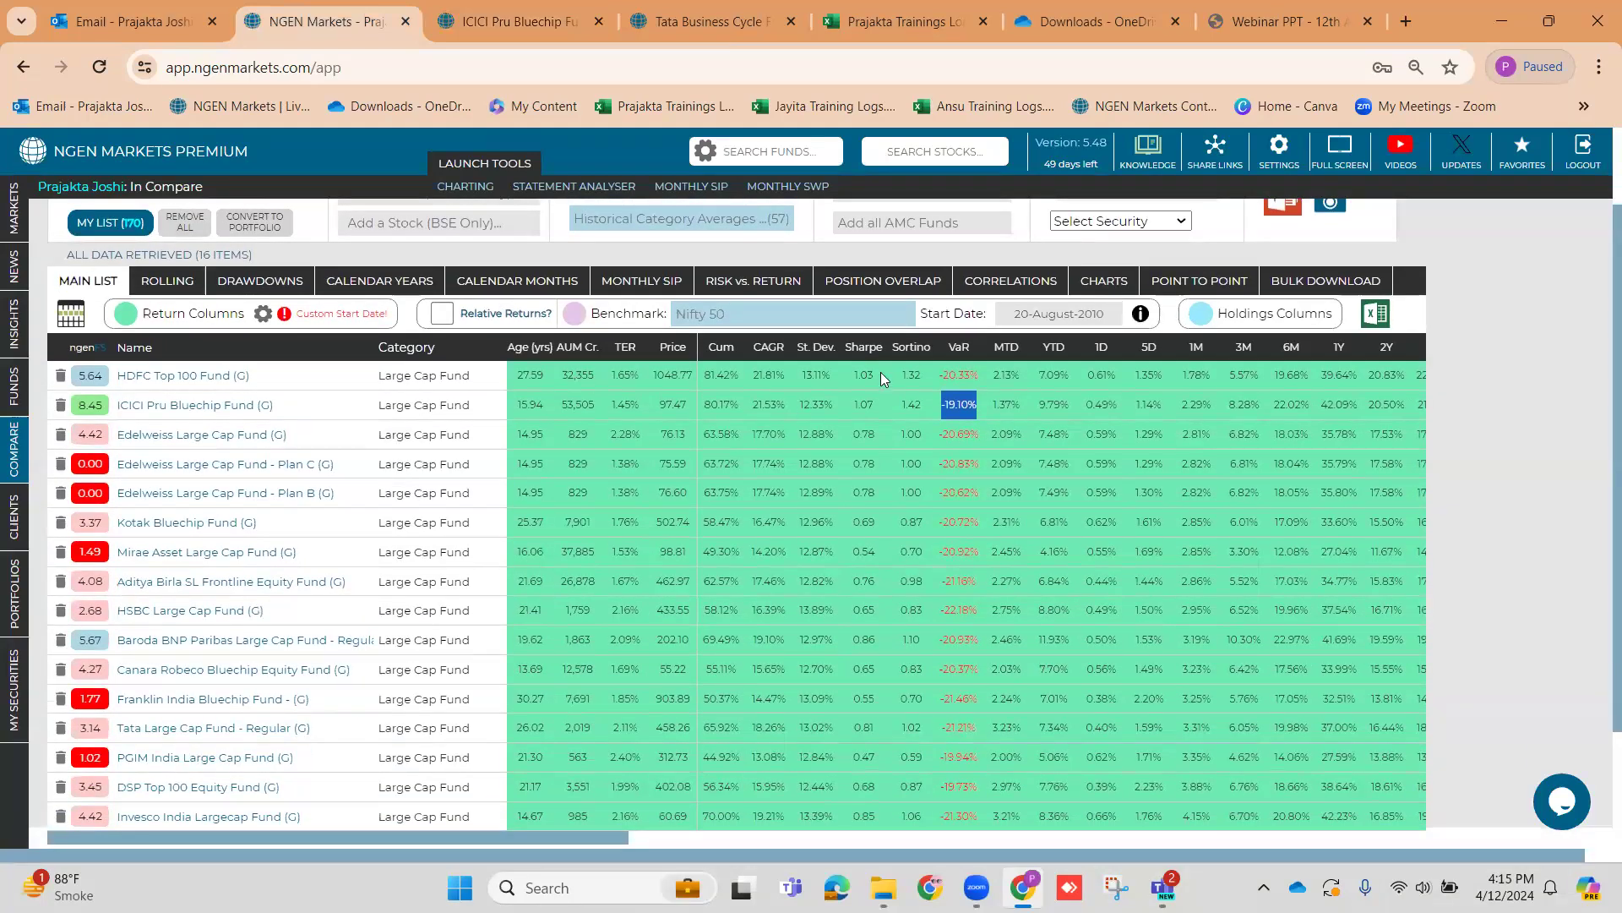
{"action": "left_click", "coordinate": [958, 347]}
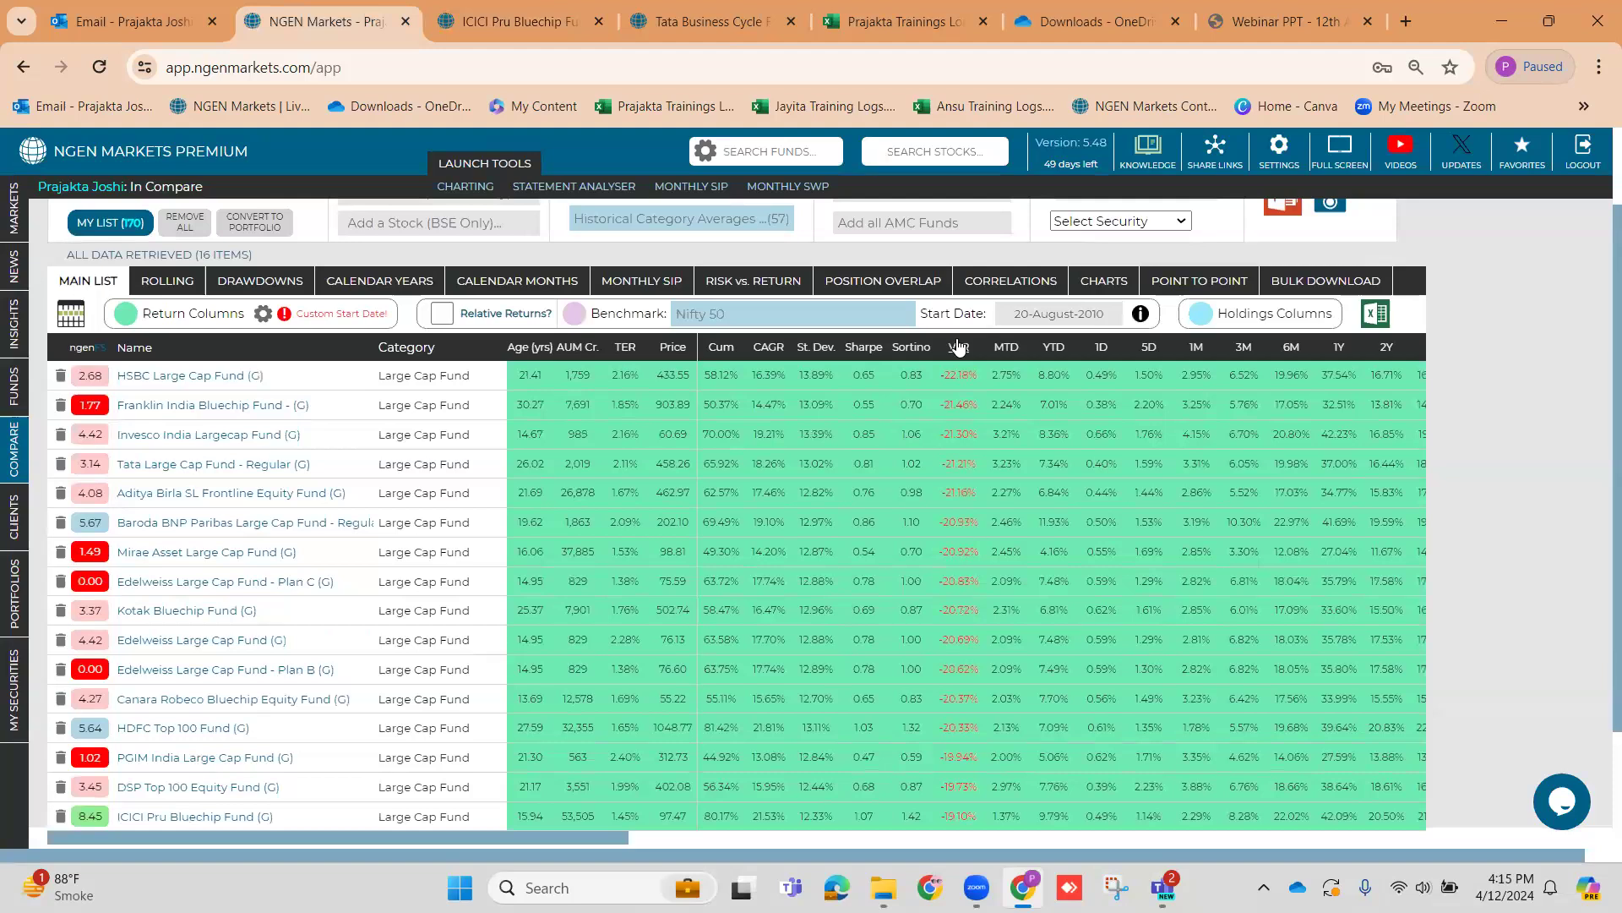
{"action": "left_click", "coordinate": [959, 347]}
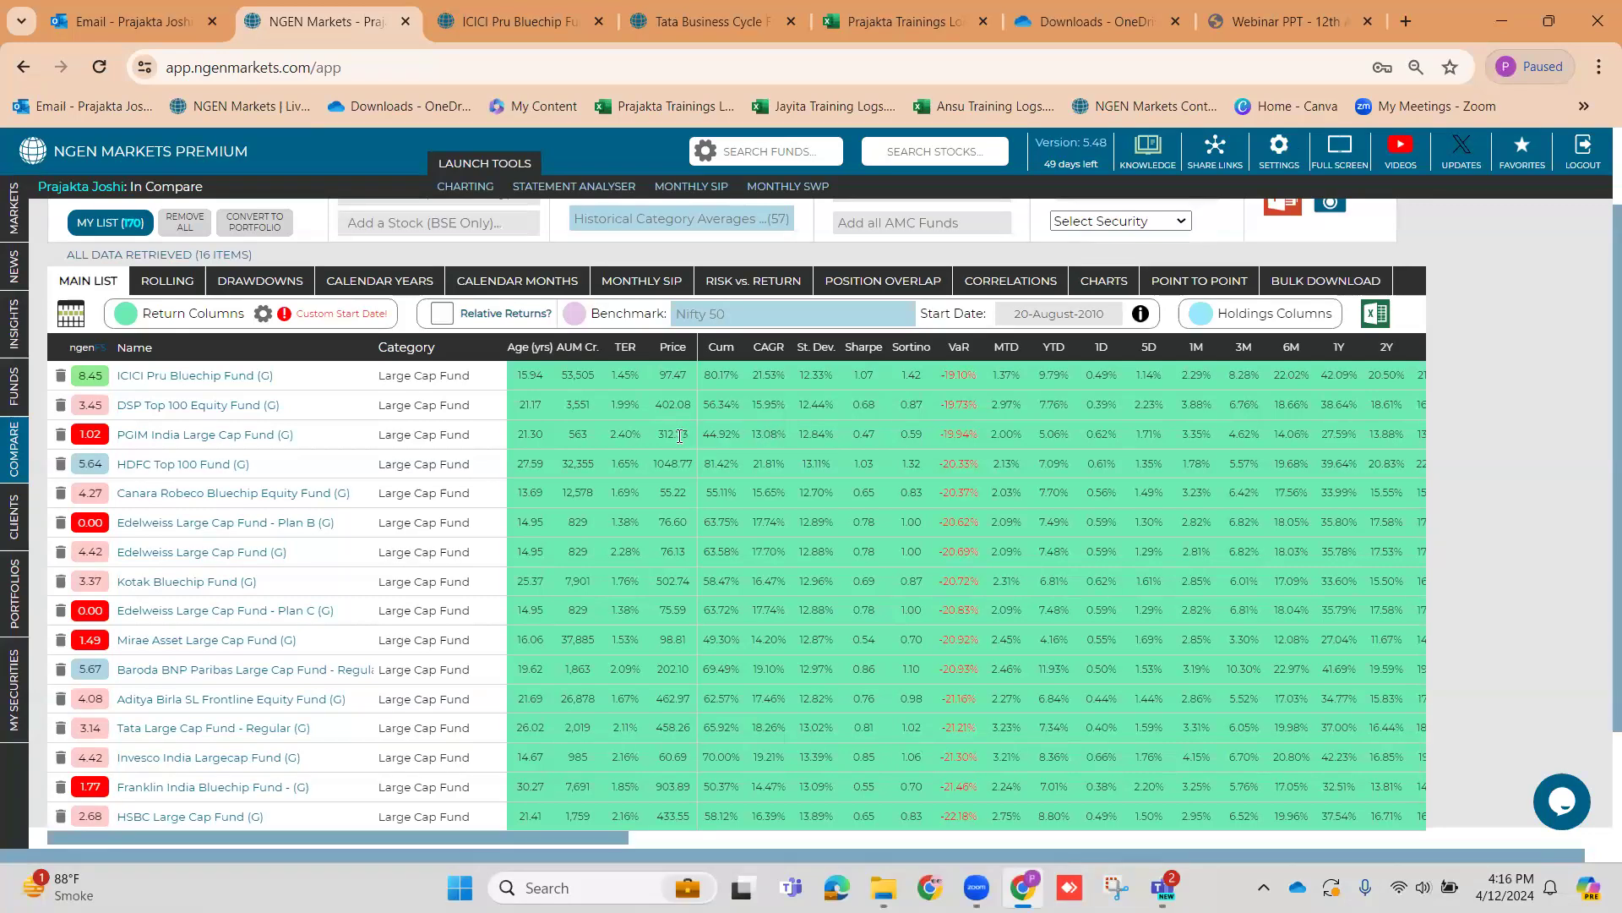
Add the NIFTY 100 index to the comparison and sort the list by VaR with the largest loss first
{"action": "scroll", "coordinate": [677, 436], "scroll_direction": "up", "scroll_amount": 2}
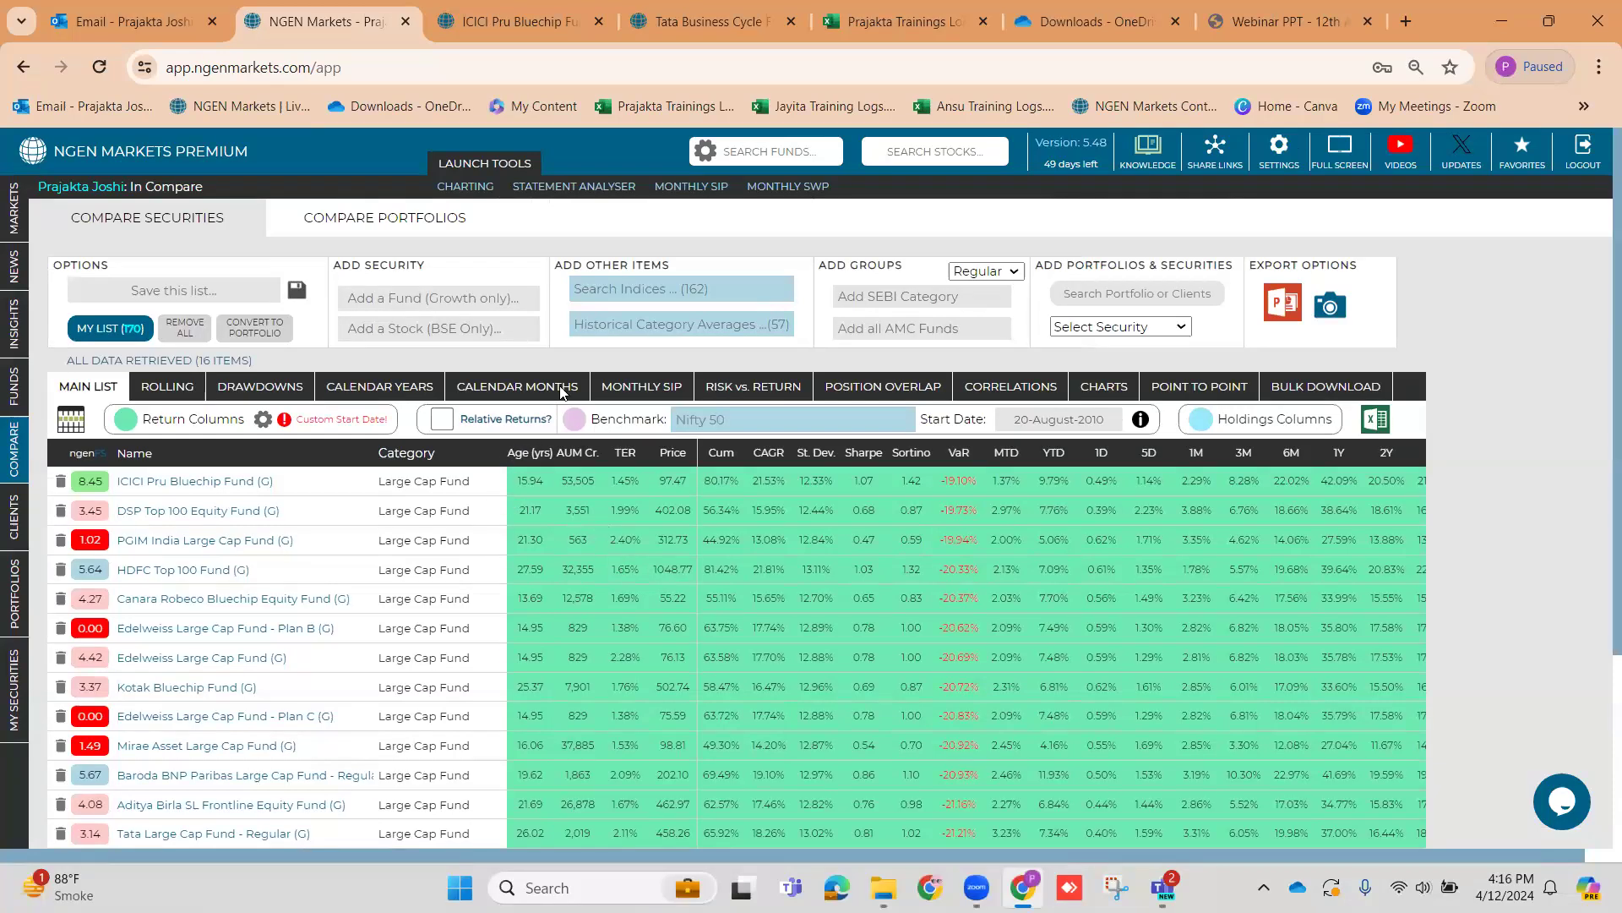
{"action": "left_click", "coordinate": [598, 286]}
{"action": "type", "text": "ni"}
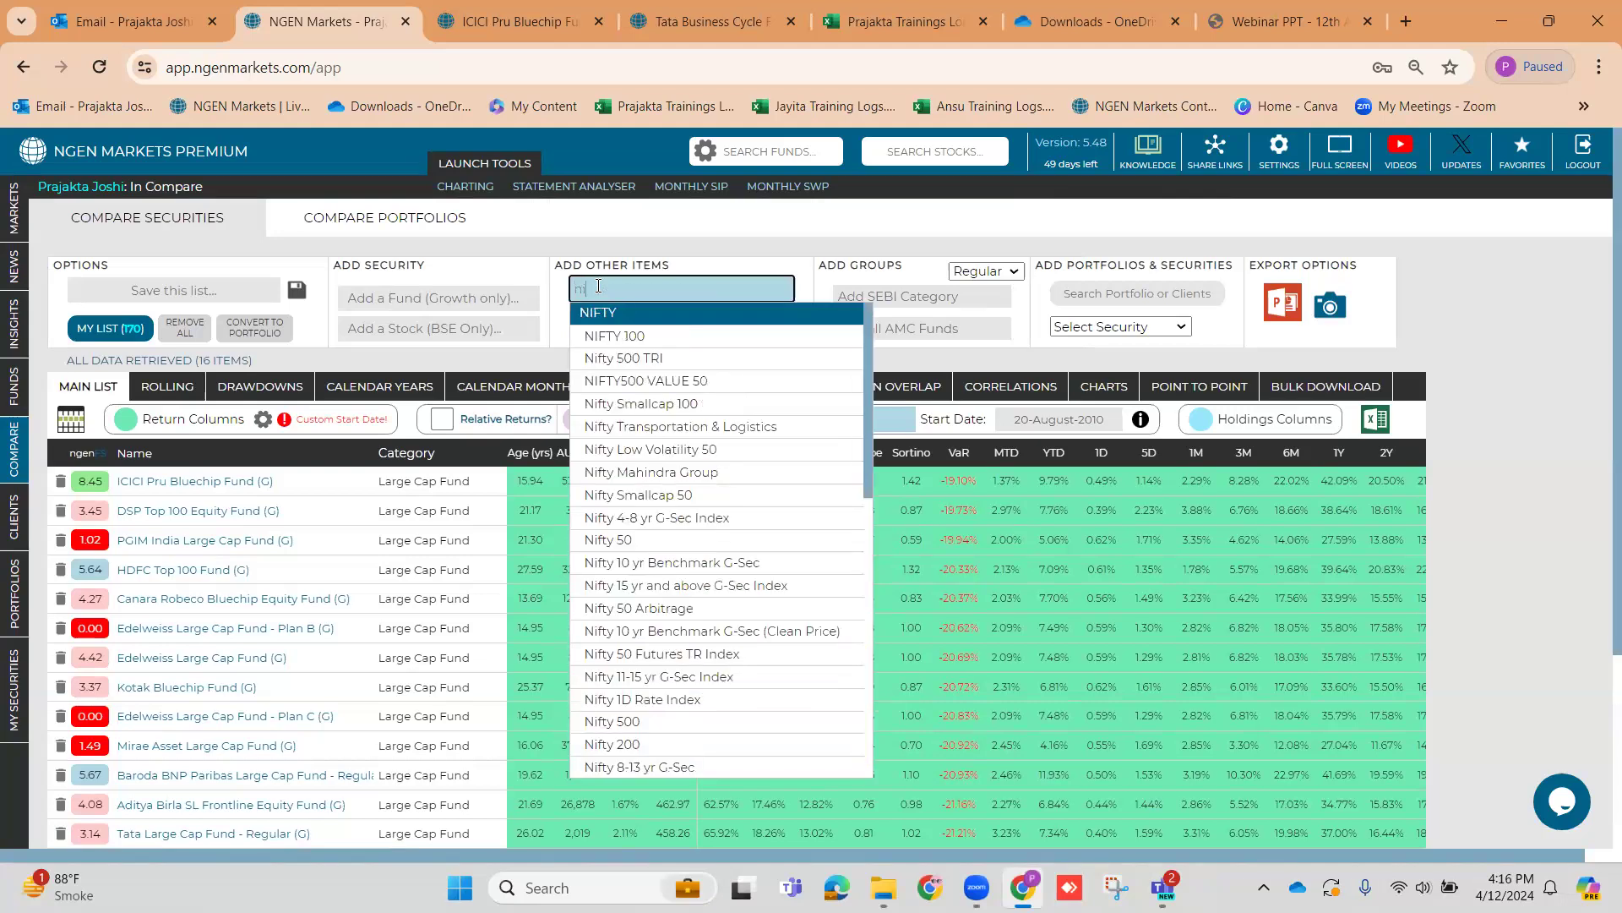
{"action": "type", "text": "fty 100"}
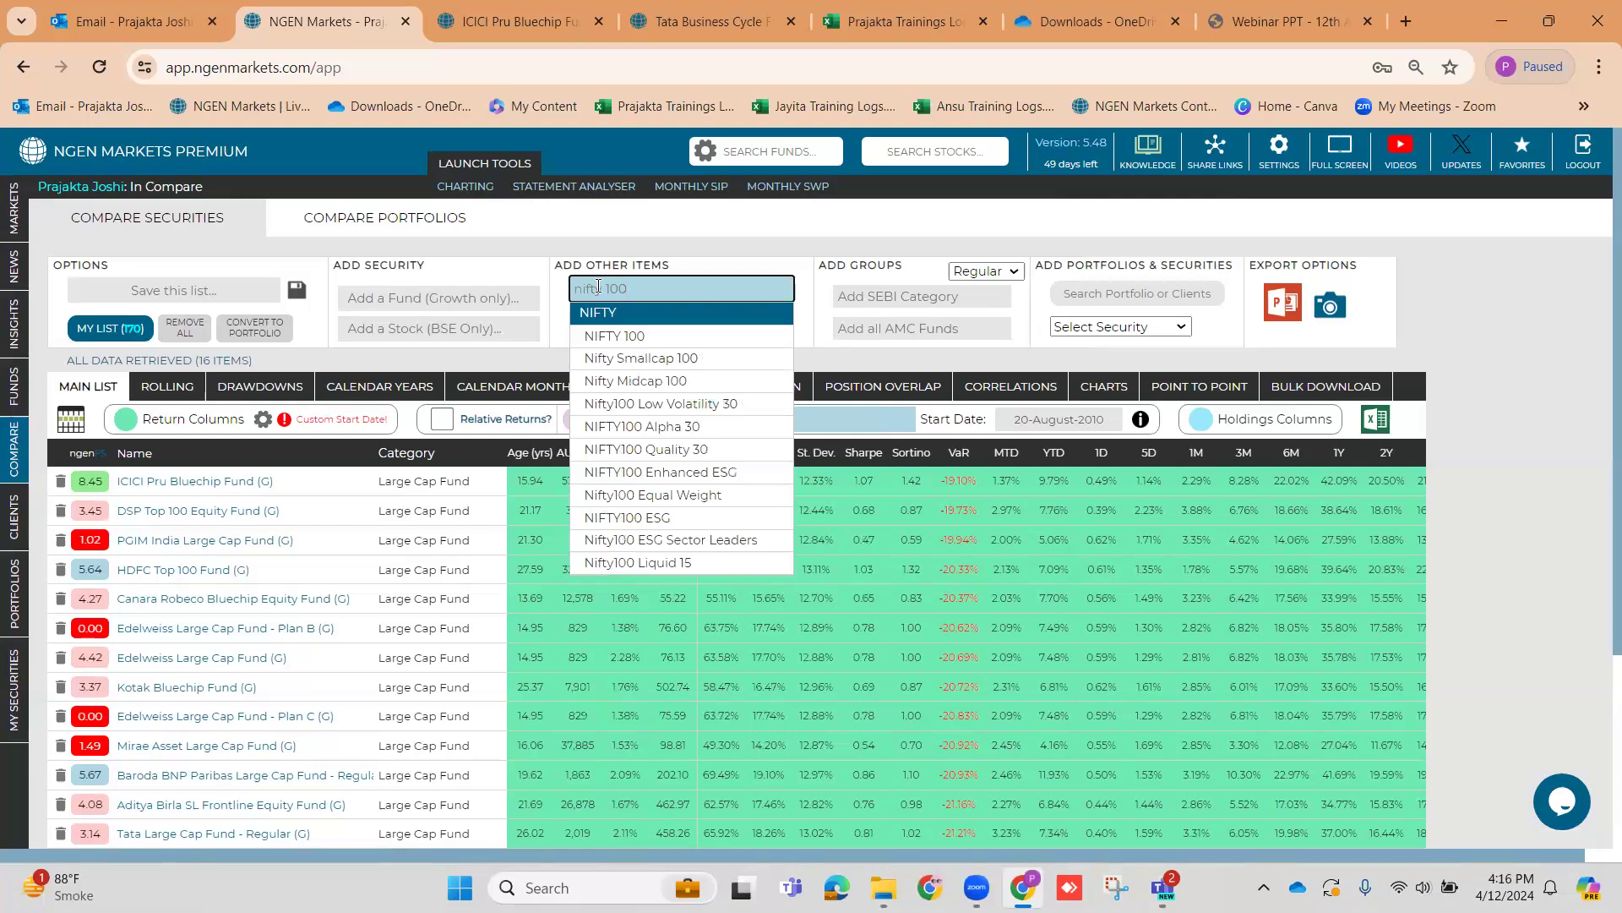
{"action": "left_click", "coordinate": [602, 333]}
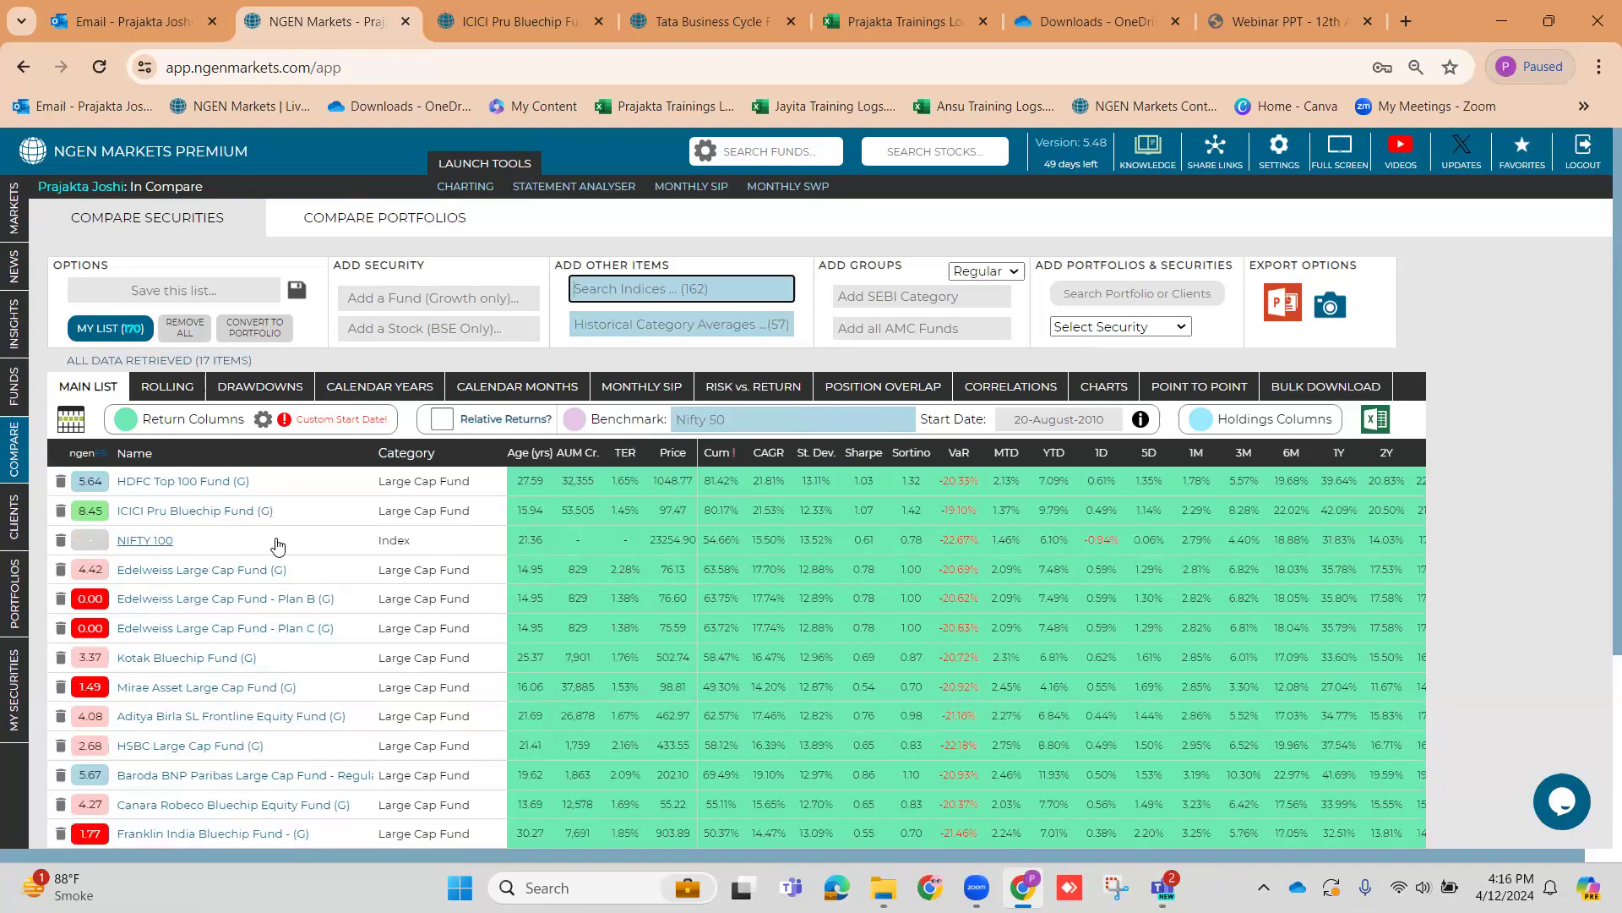
{"action": "left_click", "coordinate": [960, 453]}
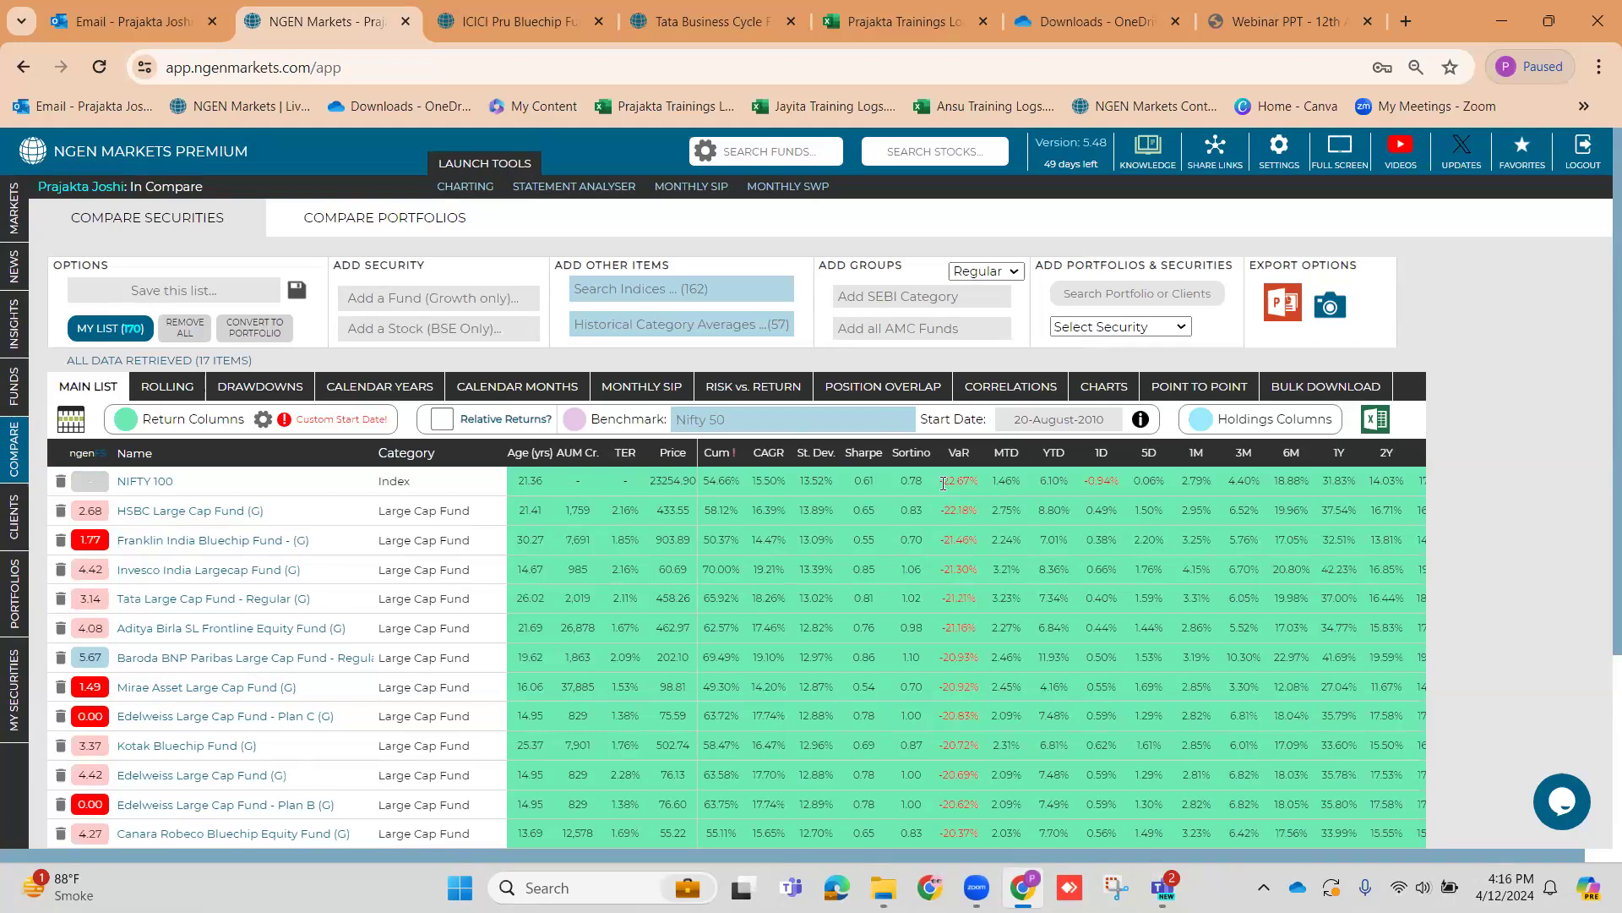
{"action": "left_click_drag", "start_coordinate": [943, 481], "coordinate": [977, 482]}
Sort the comparison list by Sharpe ratio from highest to lowest and locate the NIFTY 100 row
{"action": "left_click", "coordinate": [851, 461]}
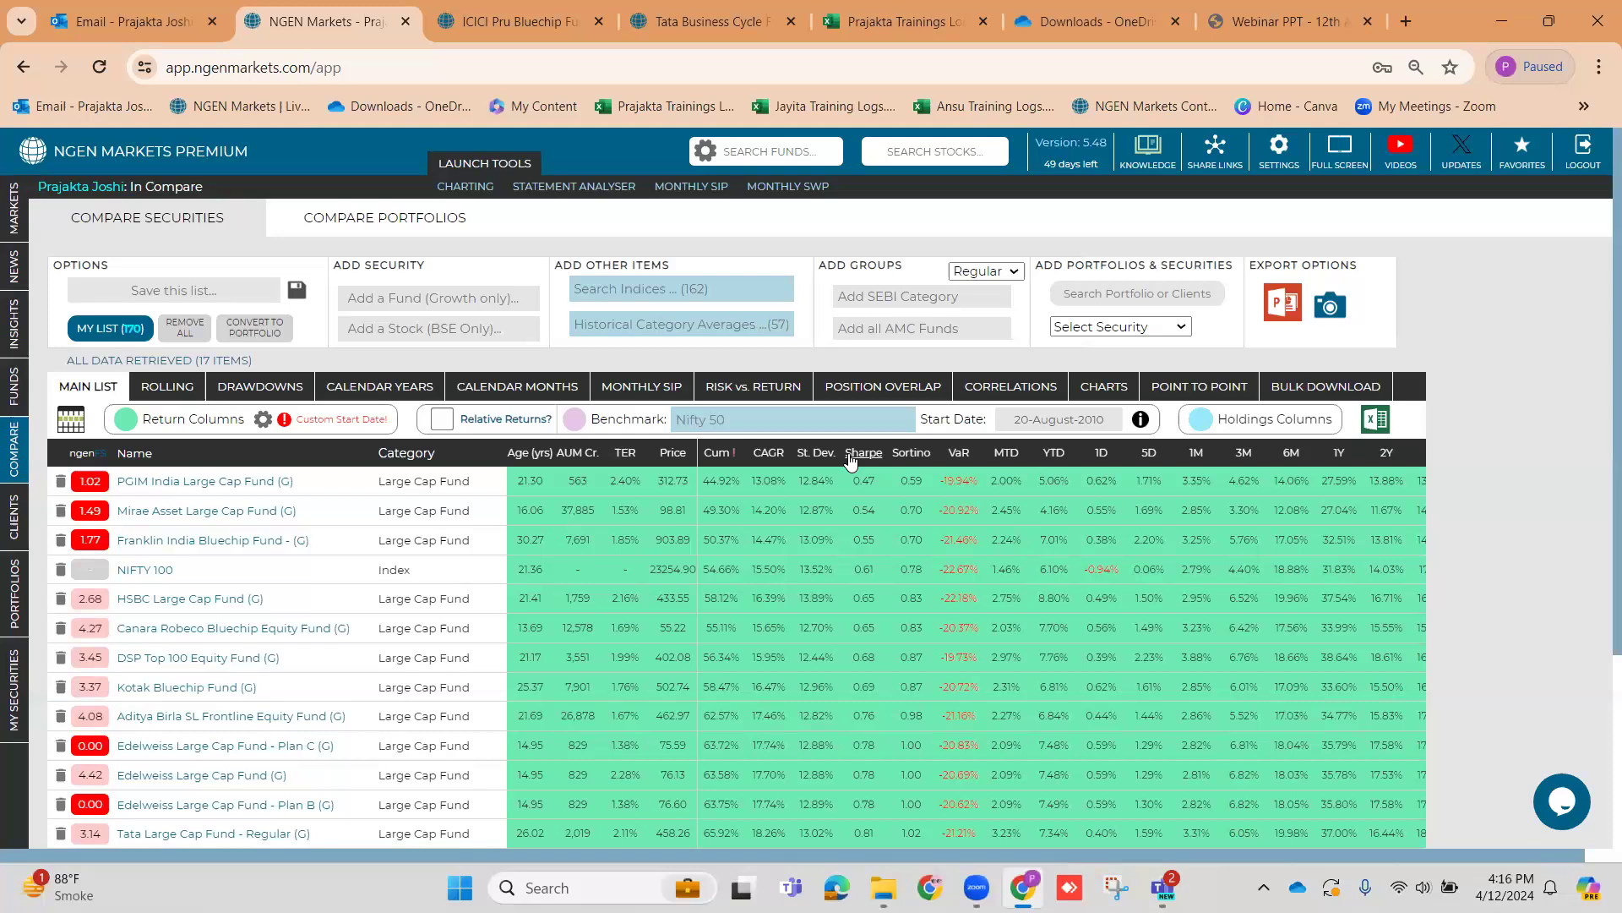
{"action": "left_click", "coordinate": [851, 461]}
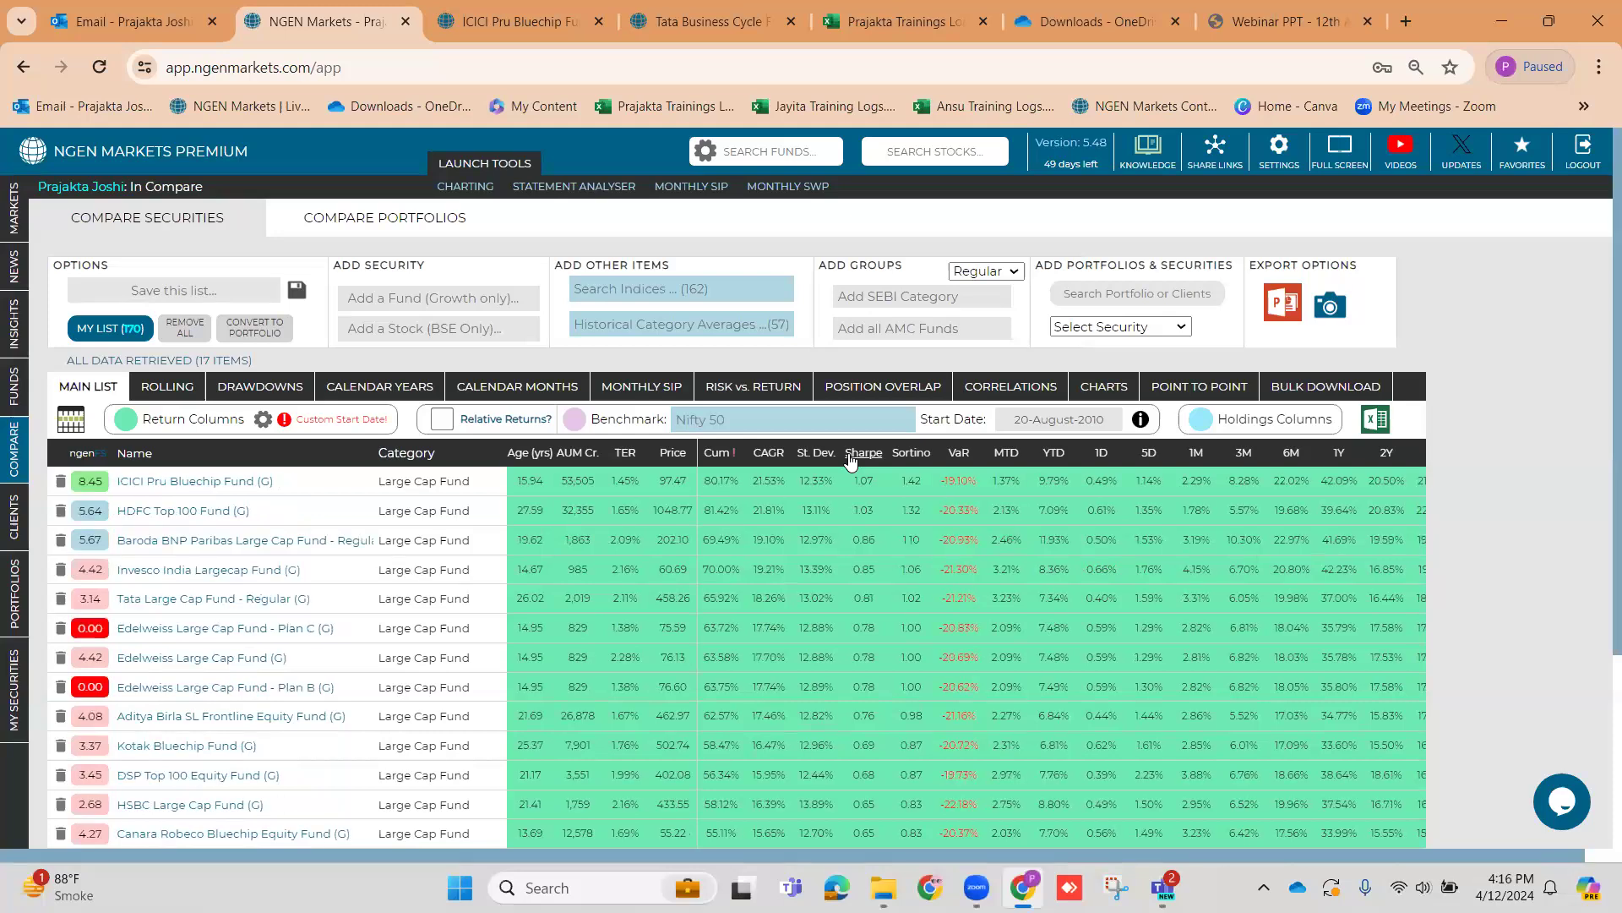
{"action": "scroll", "coordinate": [863, 481], "scroll_direction": "down", "scroll_amount": 3}
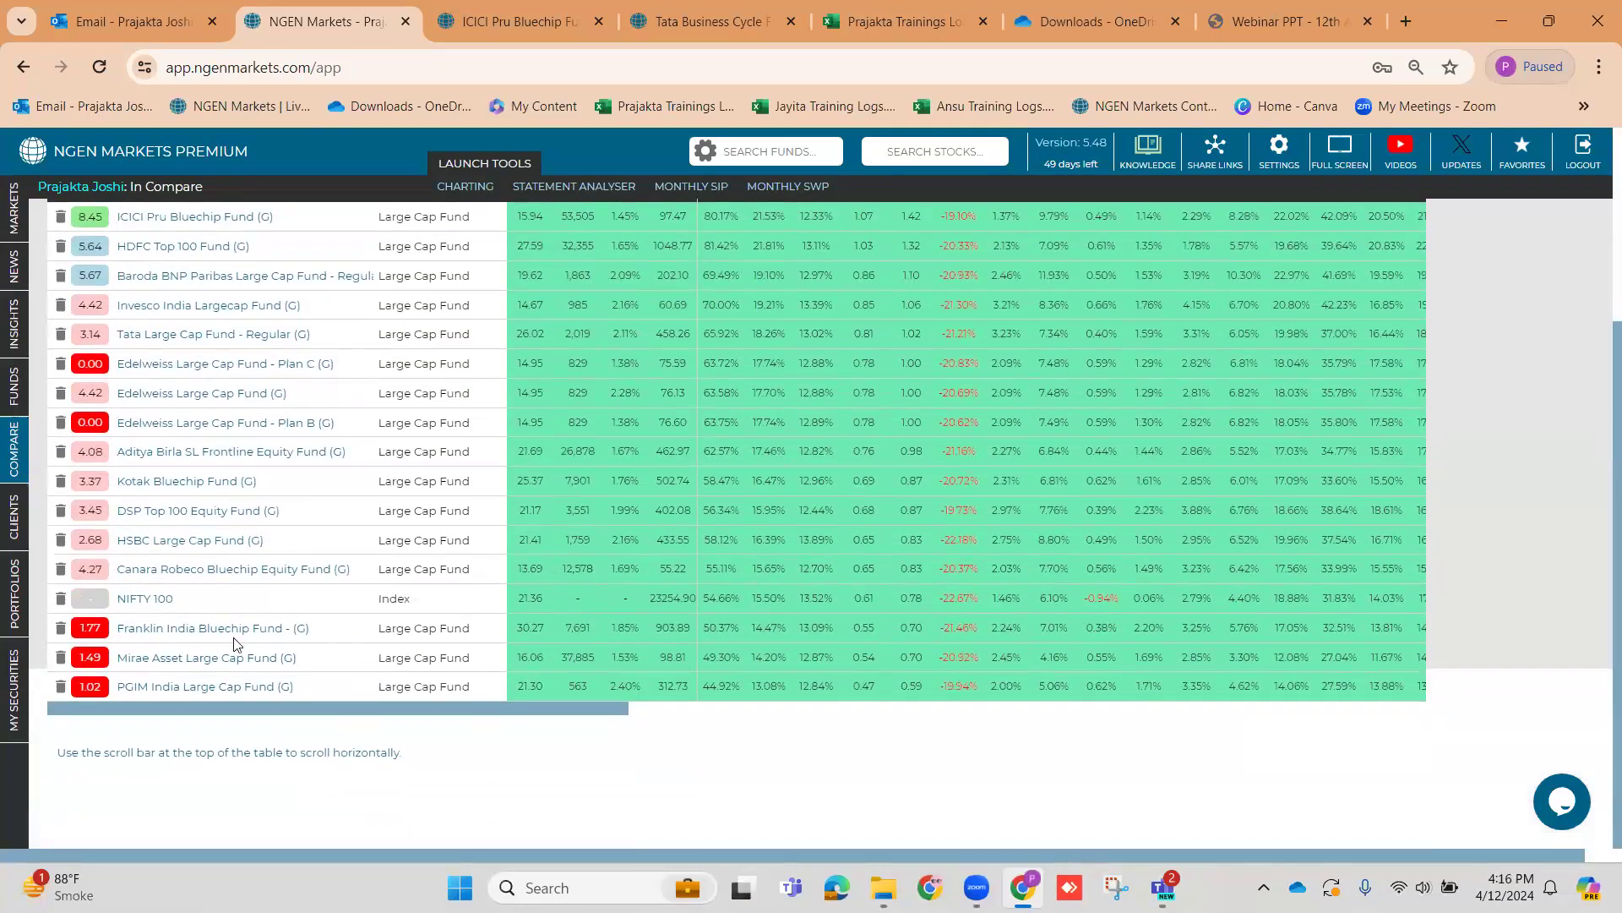
{"action": "left_click_drag", "start_coordinate": [568, 598], "coordinate": [678, 595]}
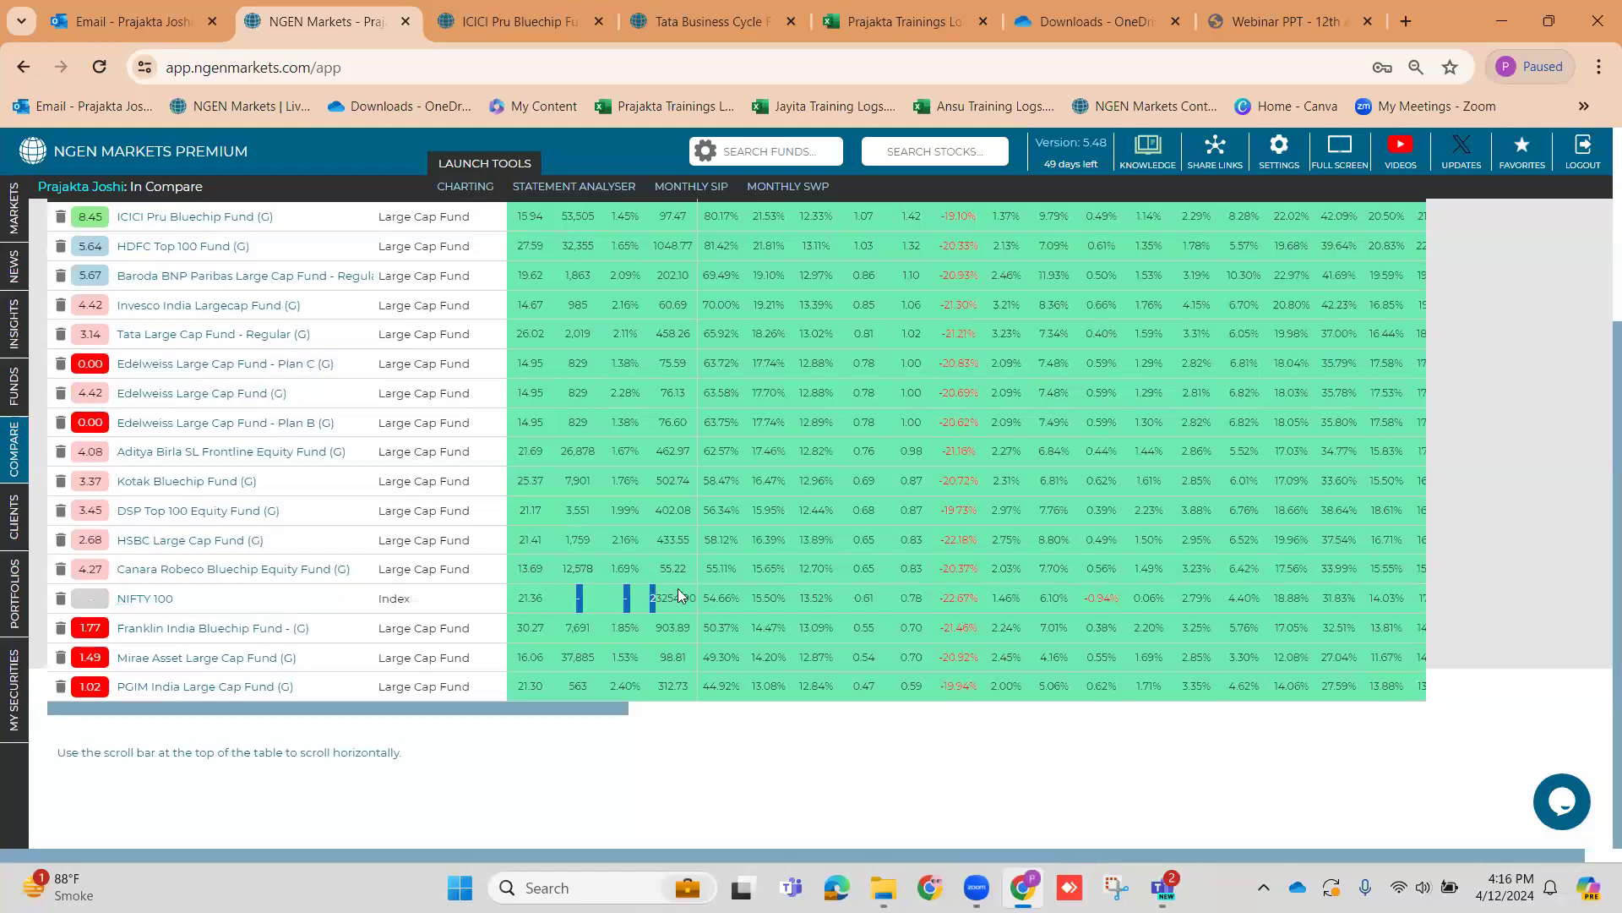
Check the NIFTY 100 Sharpe ratio against the ratios of the compared large cap funds
{"action": "left_click", "coordinate": [862, 597]}
{"action": "scroll", "coordinate": [877, 598], "scroll_direction": "up", "scroll_amount": 2}
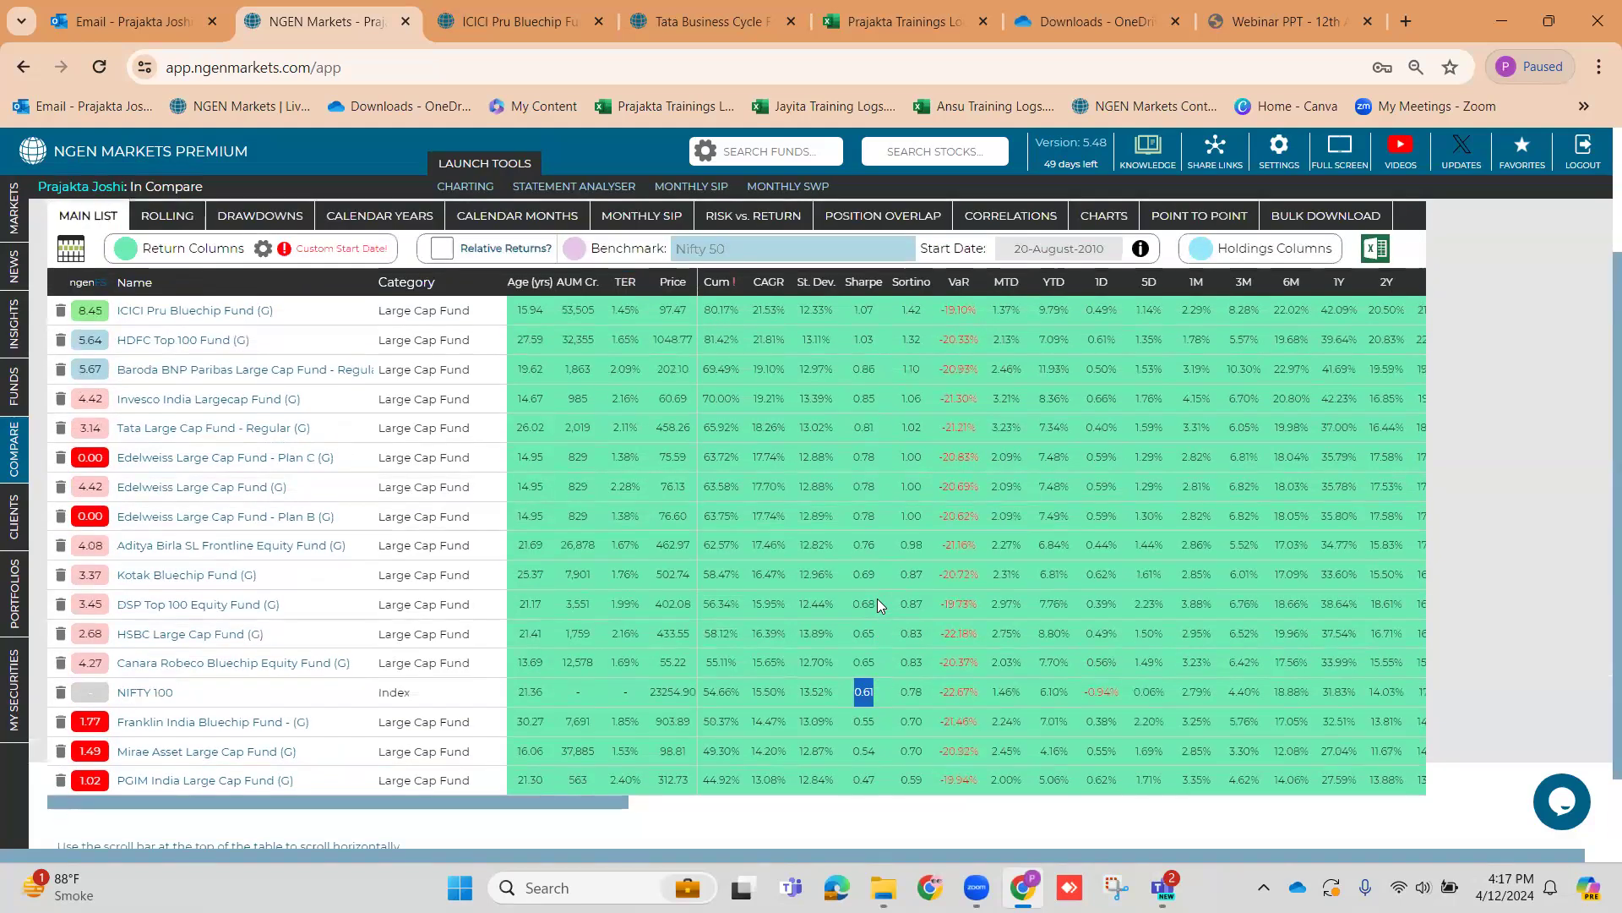
{"action": "scroll", "coordinate": [877, 598], "scroll_direction": "down", "scroll_amount": 1}
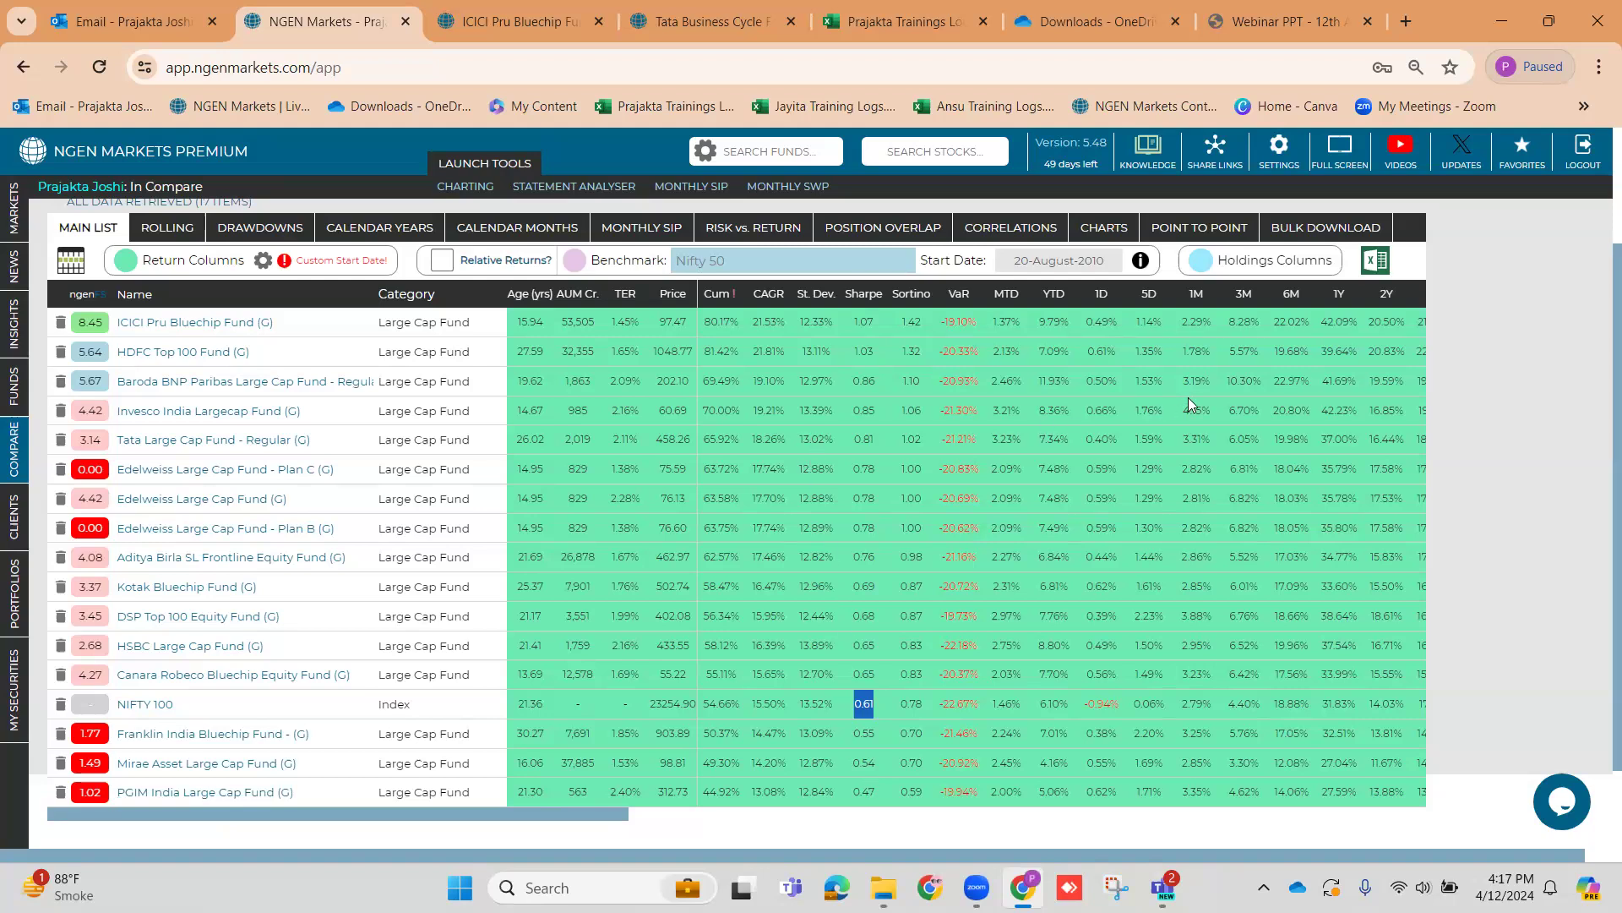
Sort the comparison list by standard deviation from highest to lowest and compare NIFTY 100 with HSBC Large Cap Fund (G)
{"action": "left_click", "coordinate": [809, 302]}
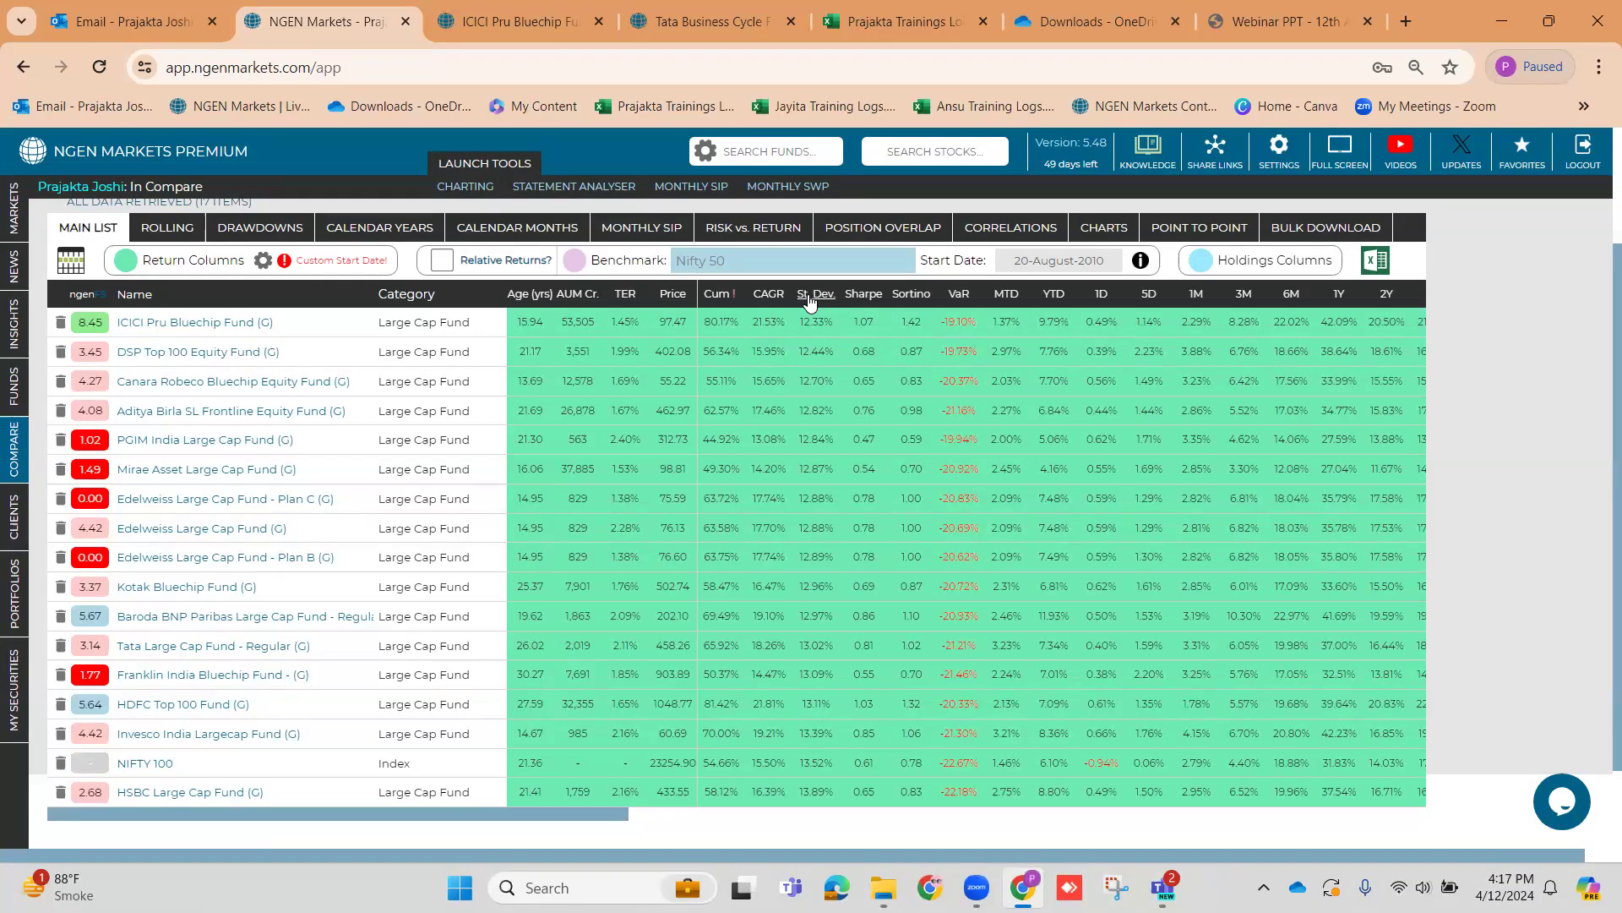
{"action": "left_click", "coordinate": [808, 302]}
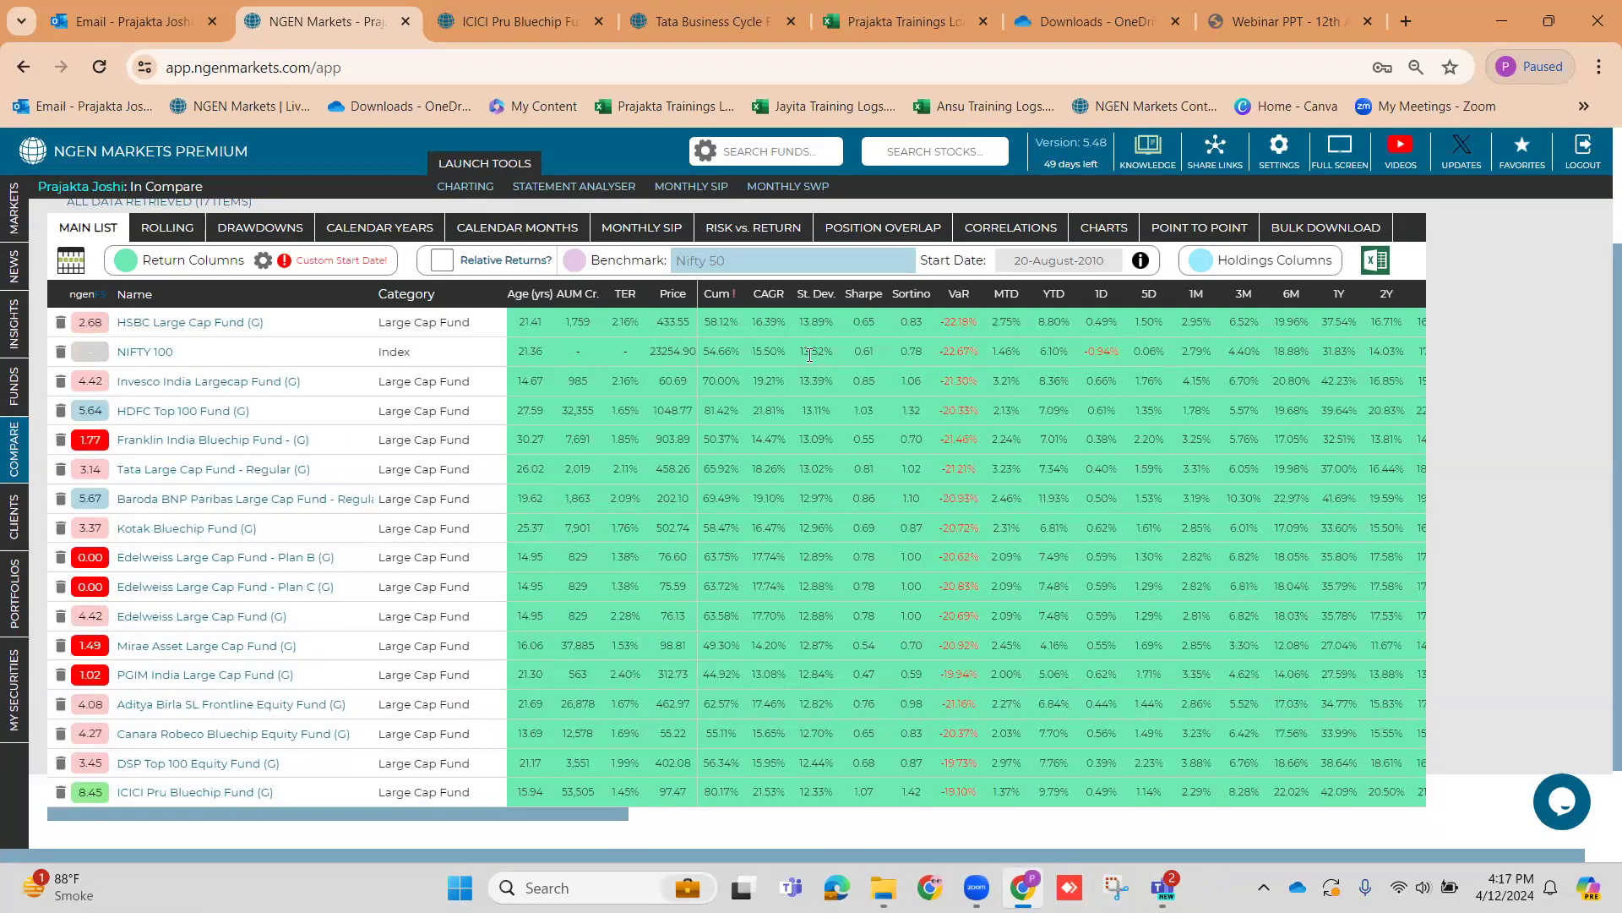
{"action": "left_click_drag", "start_coordinate": [798, 350], "coordinate": [831, 352]}
{"action": "left_click", "coordinate": [799, 318]}
Check the custom start date of the return columns and turn on relative returns for the benchmark columns
{"action": "left_click", "coordinate": [263, 260]}
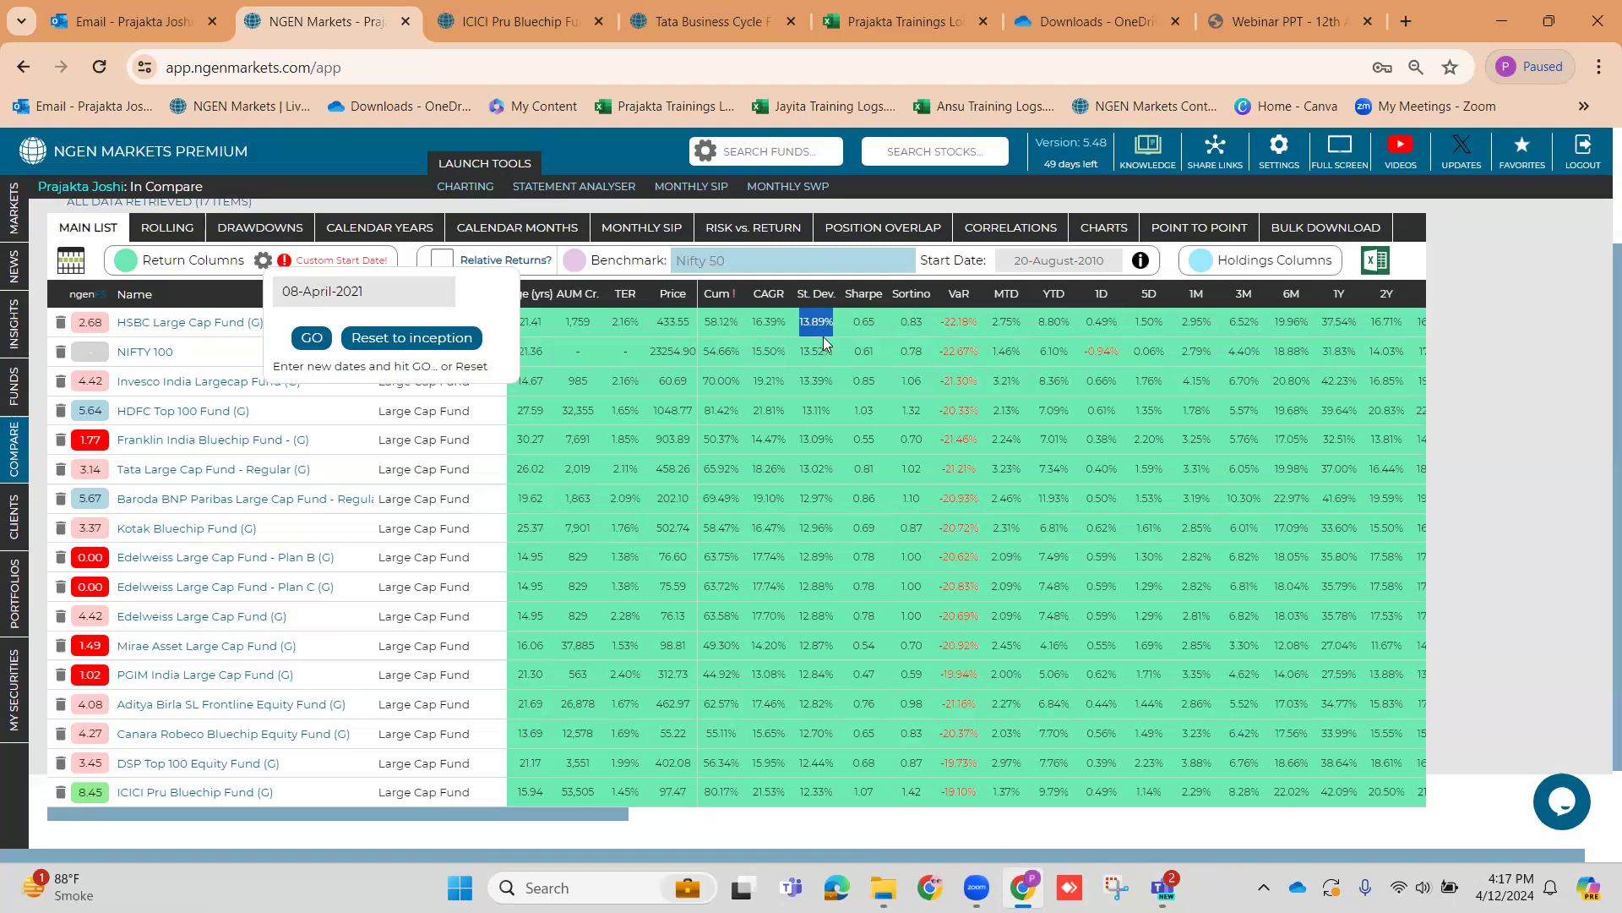
{"action": "left_click", "coordinate": [639, 208]}
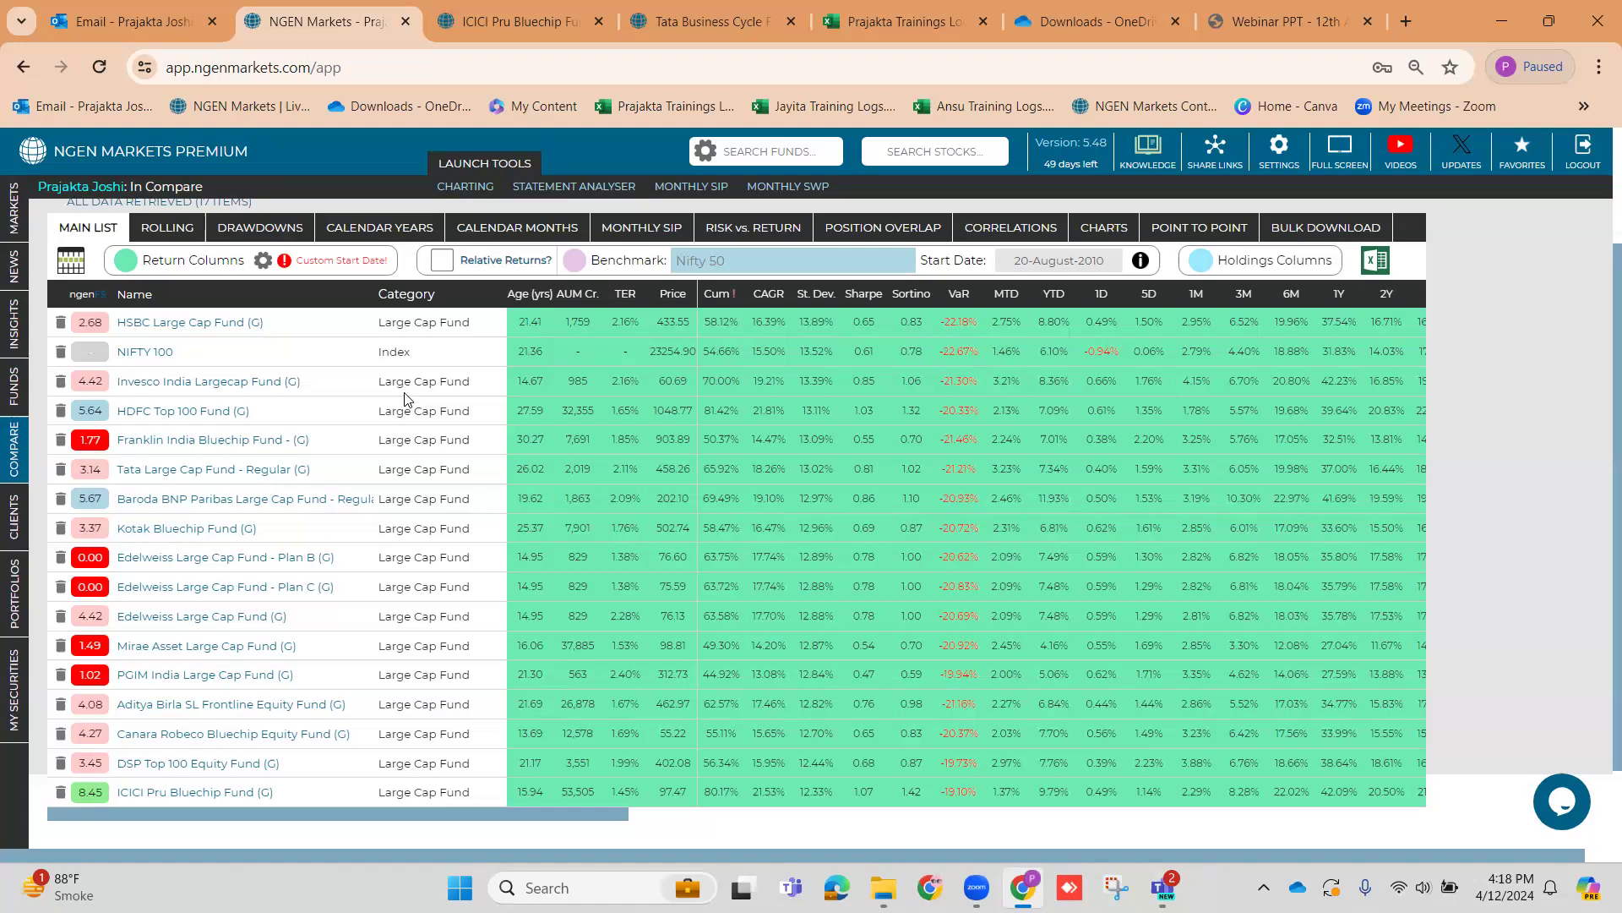
{"action": "scroll", "coordinate": [405, 397], "scroll_direction": "up", "scroll_amount": 3}
{"action": "scroll", "coordinate": [414, 471], "scroll_direction": "down", "scroll_amount": 3}
{"action": "left_click_drag", "start_coordinate": [446, 820], "coordinate": [882, 806]}
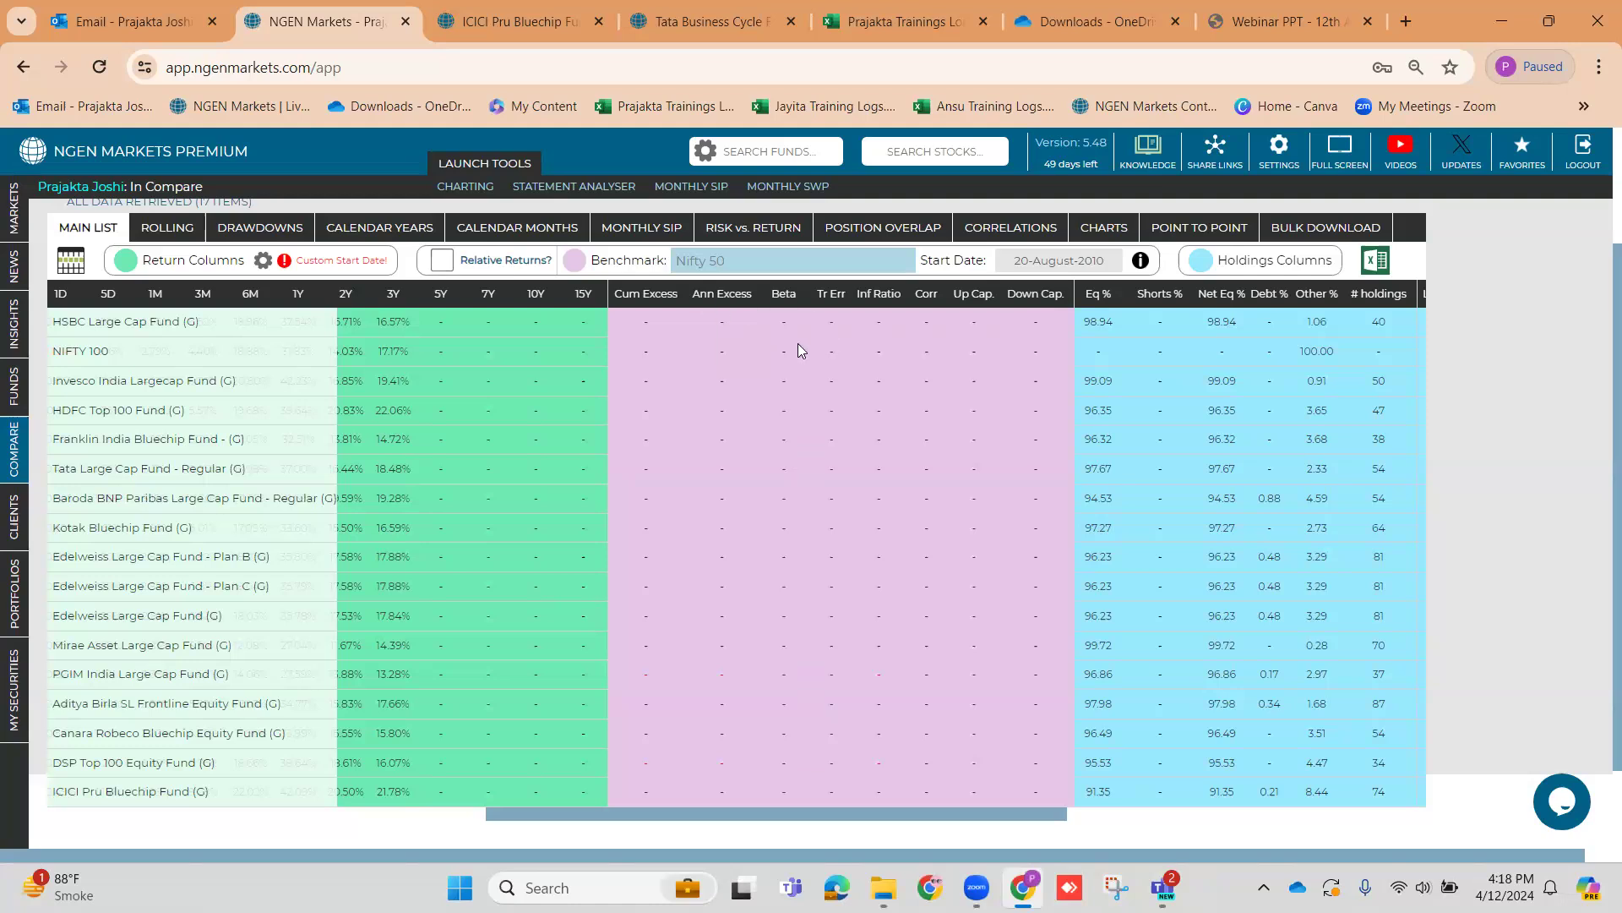
{"action": "left_click", "coordinate": [440, 263]}
Set the benchmark for the relative returns to NIFTY 100
{"action": "left_click", "coordinate": [742, 252]}
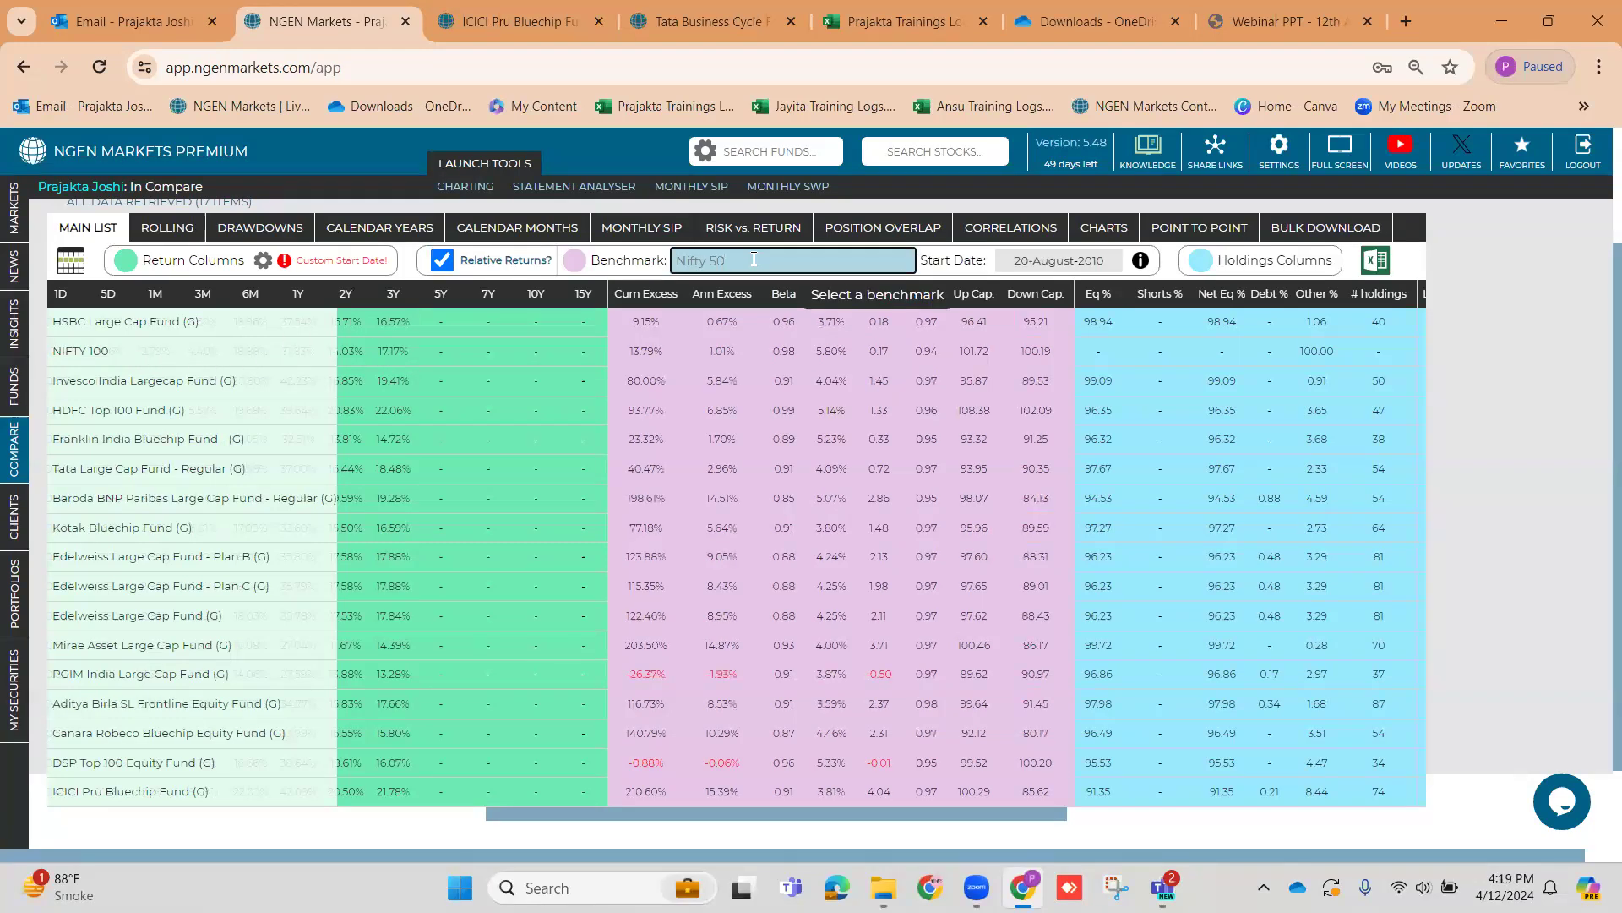
{"action": "key", "text": "BackSpace"}
{"action": "key", "text": "BackSpace"}
{"action": "type", "text": "1"}
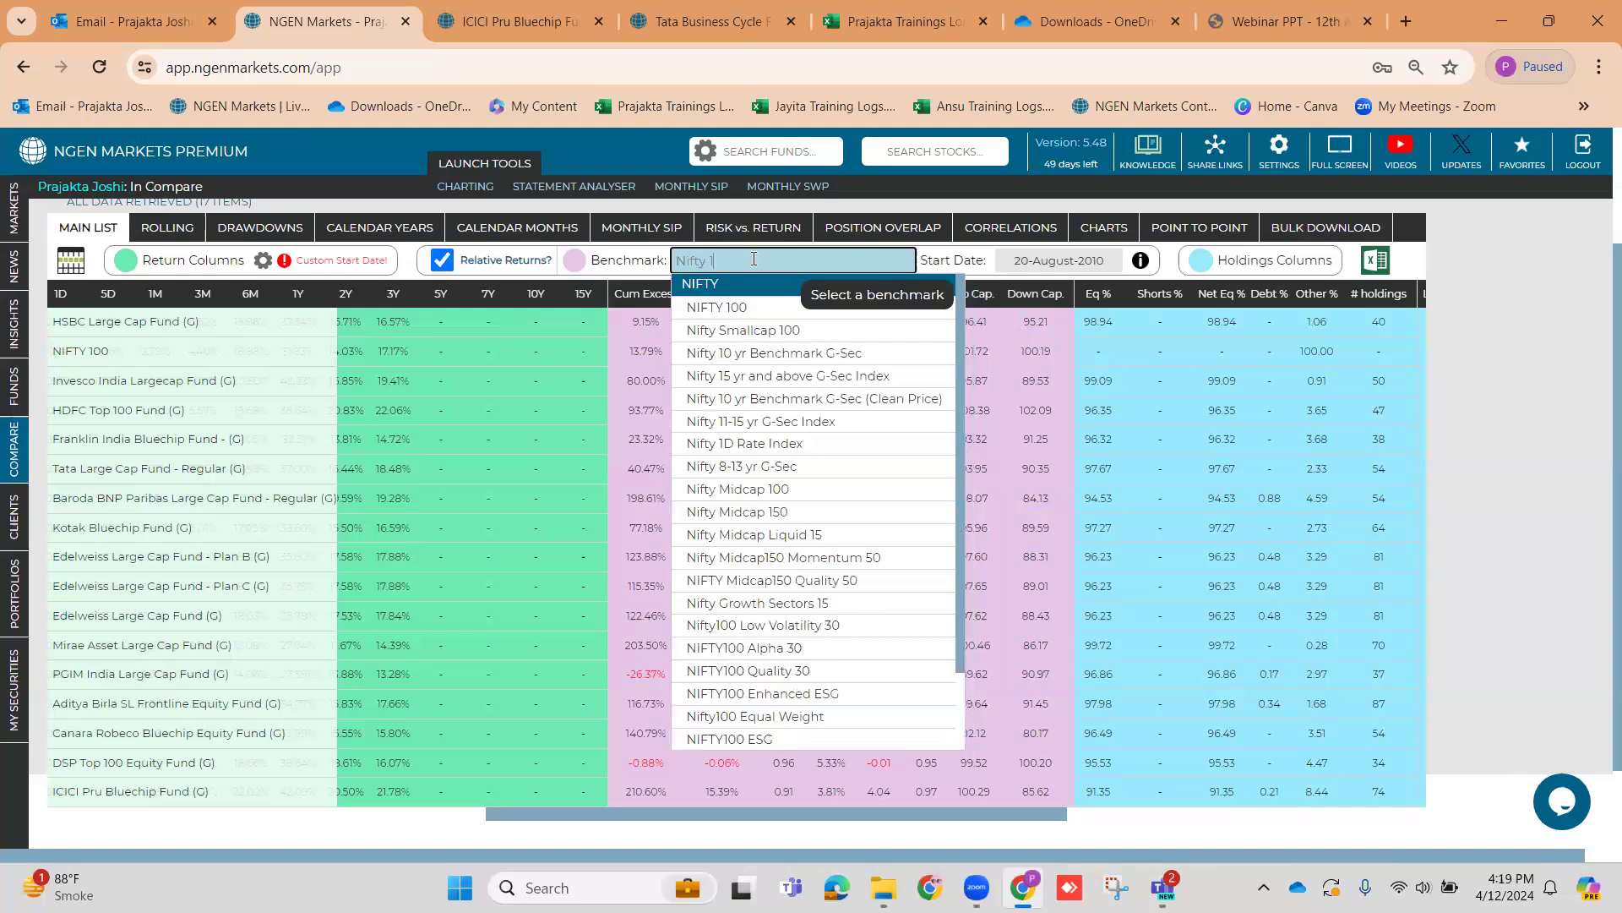
{"action": "type", "text": "00"}
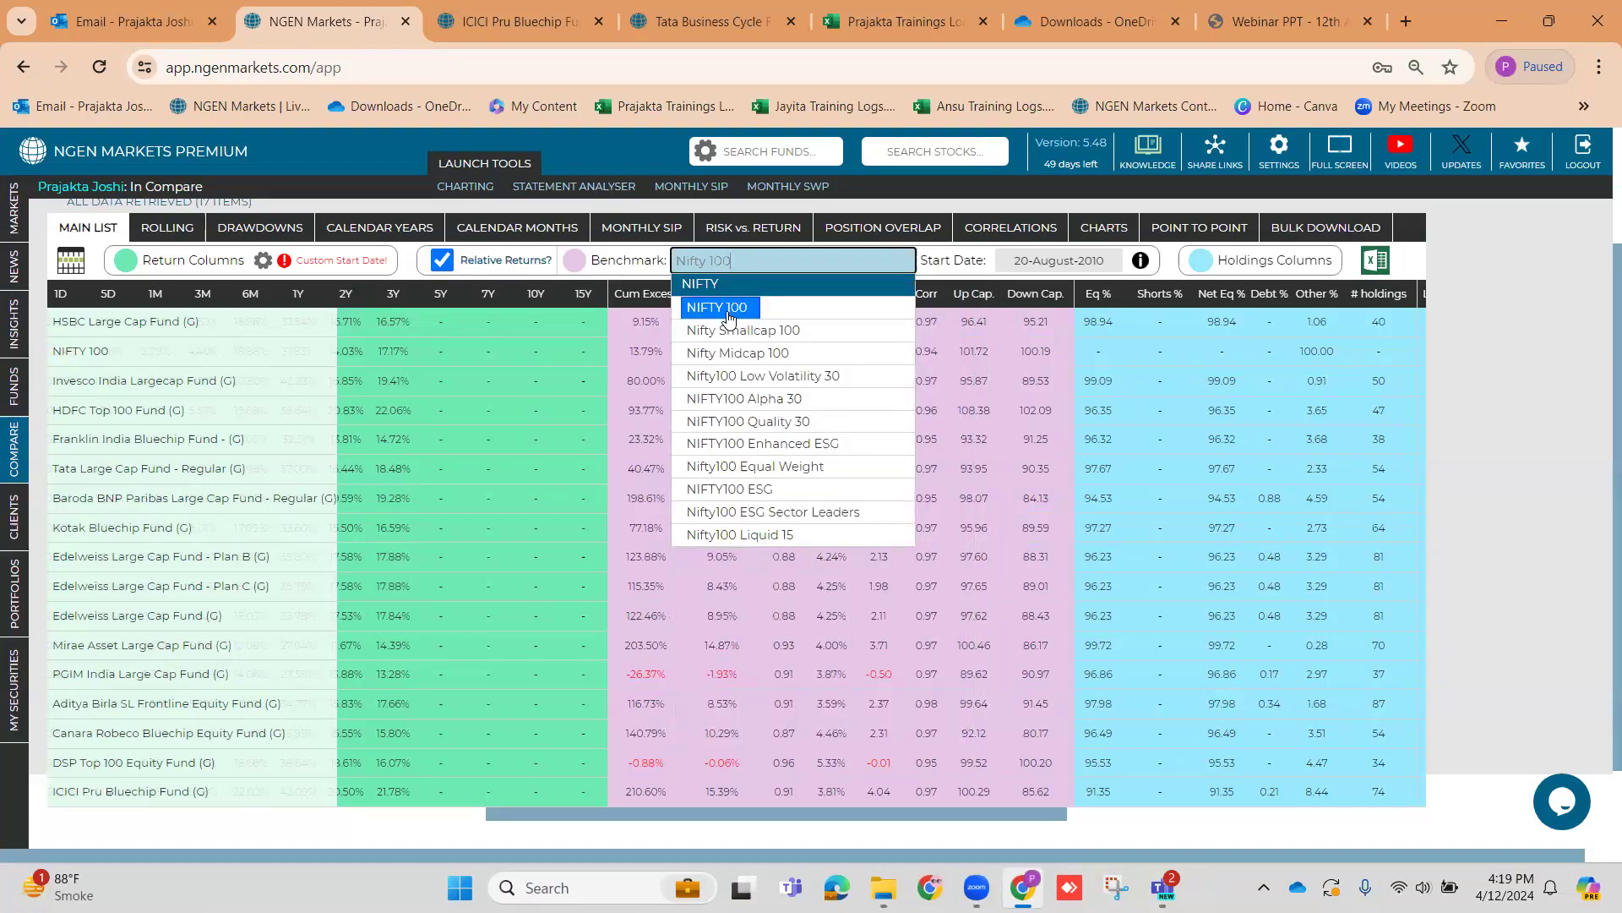
{"action": "left_click", "coordinate": [726, 313]}
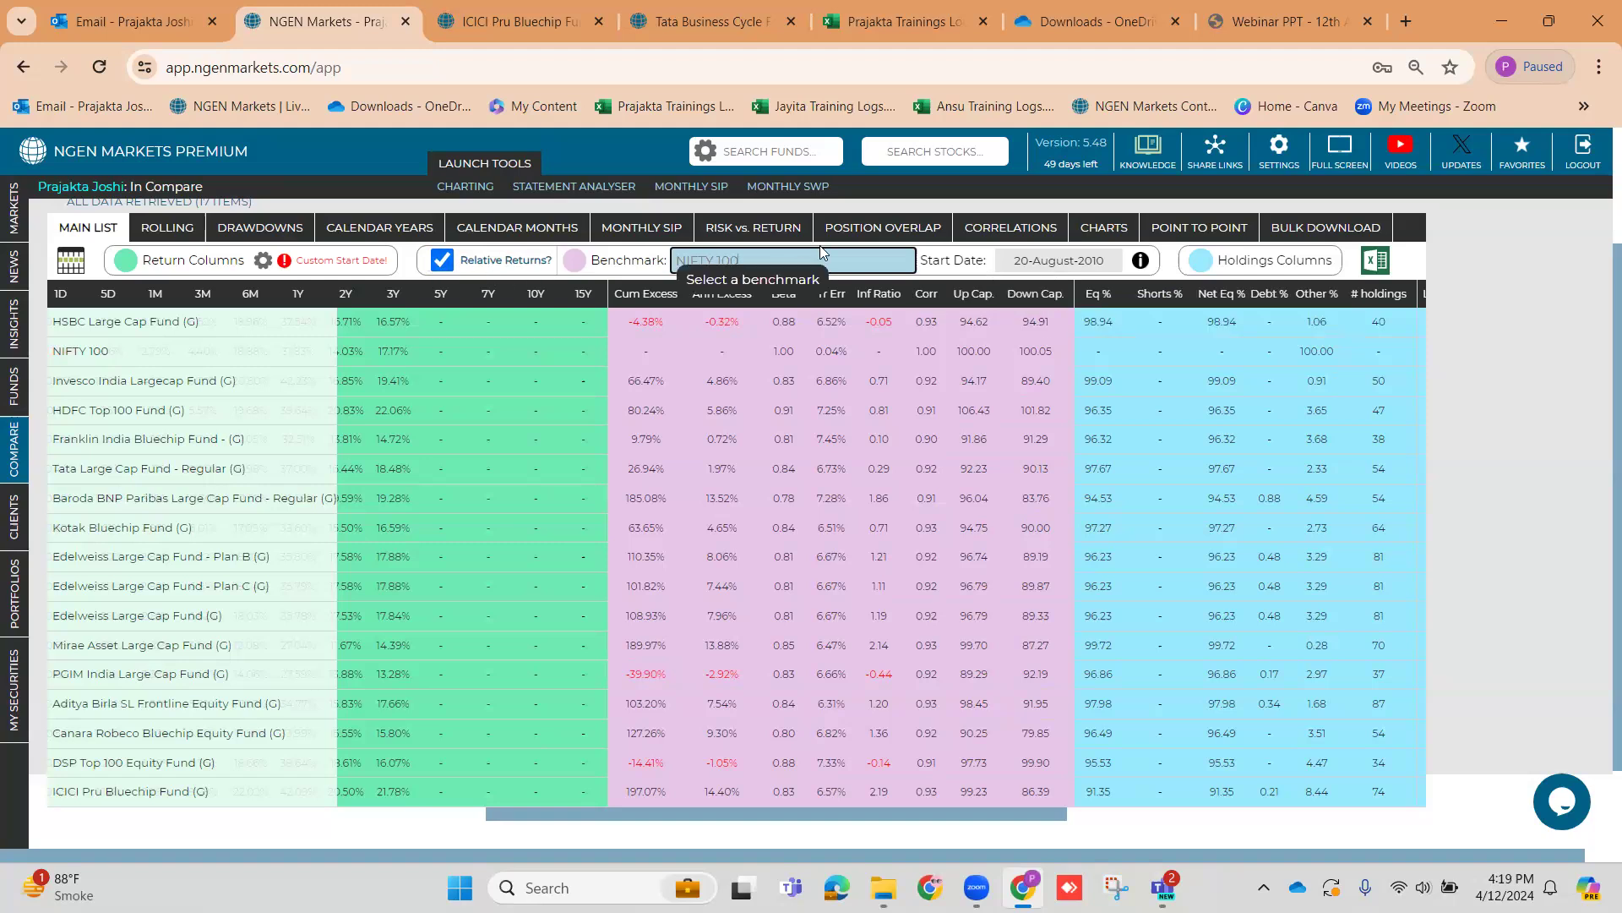
Set the relative returns' start date to 08-April-2021, matching the custom start date of the return columns
{"action": "left_click", "coordinate": [284, 264]}
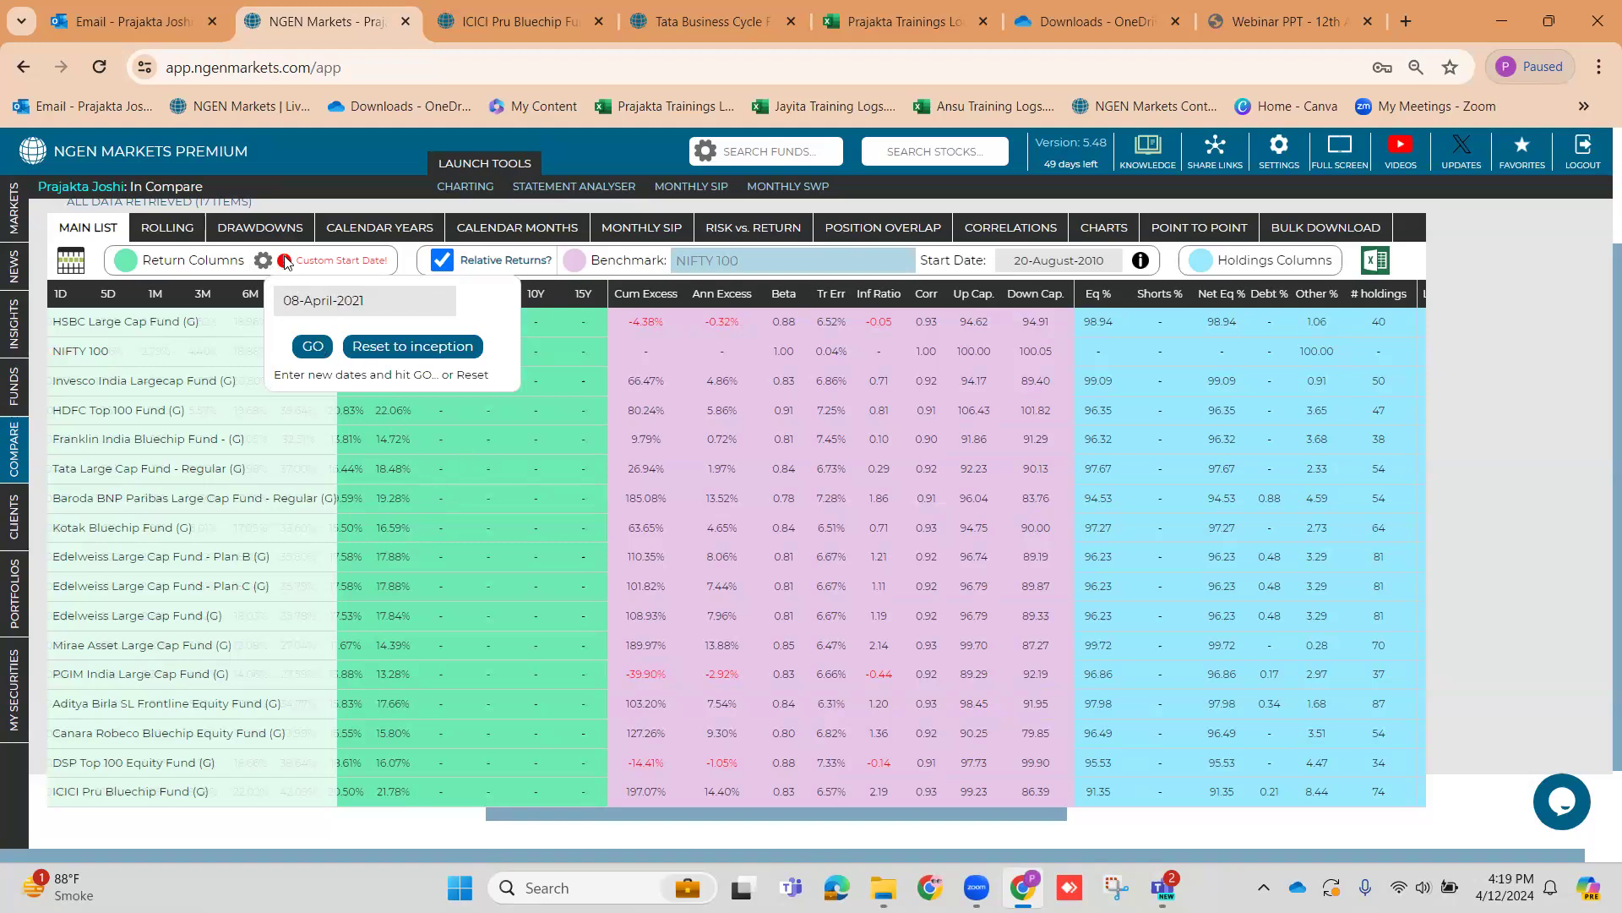
{"action": "left_click", "coordinate": [1059, 260]}
{"action": "left_click", "coordinate": [1144, 293]}
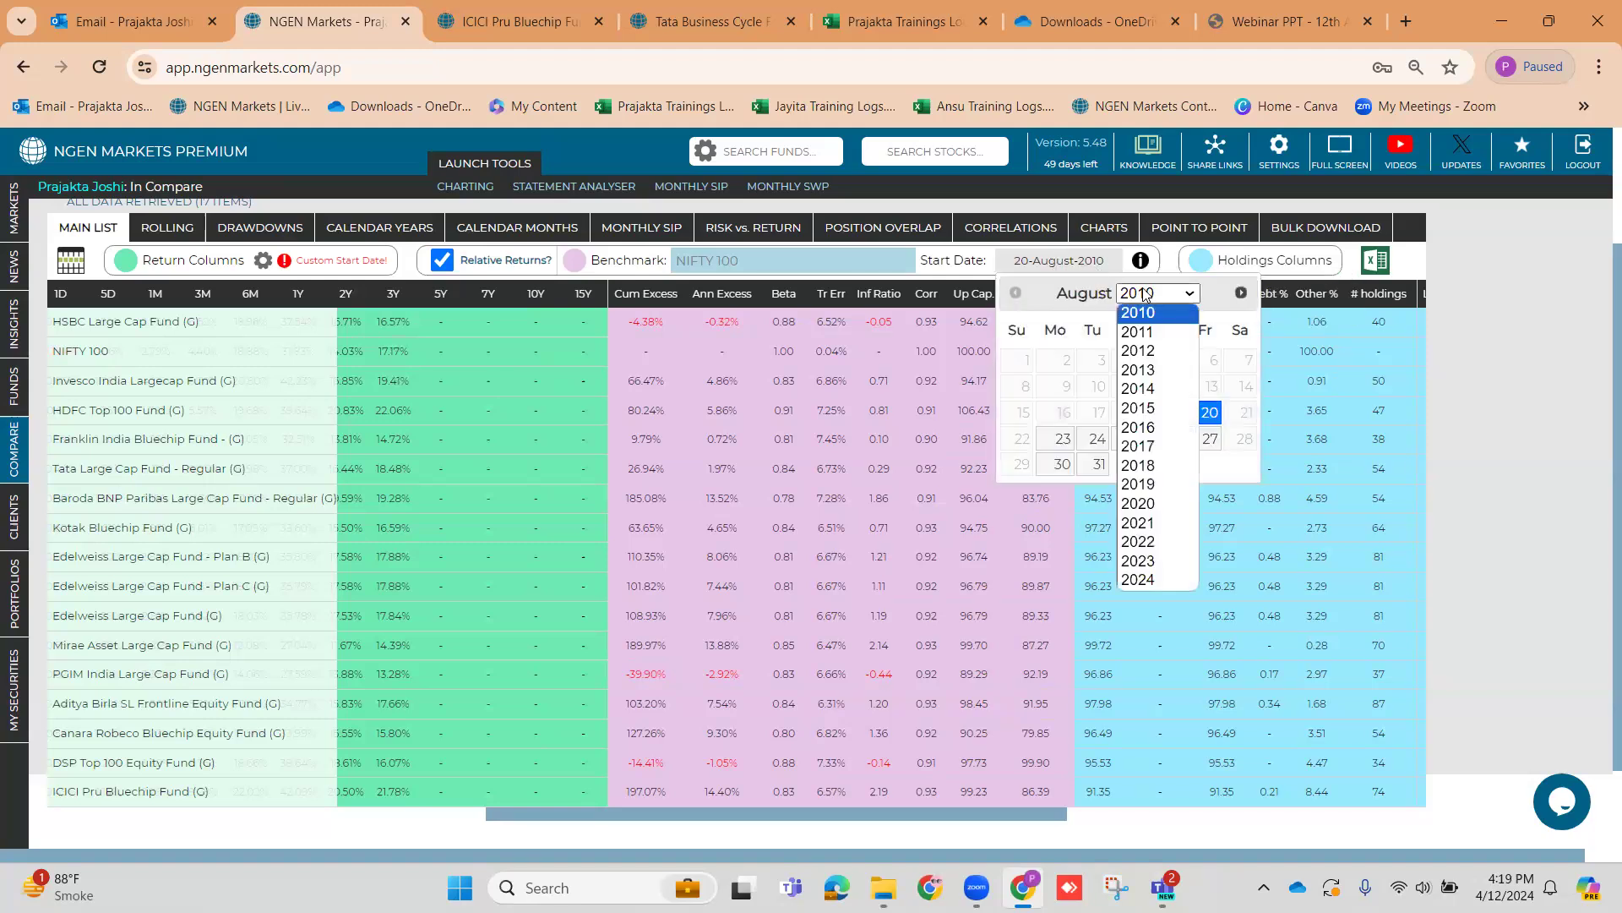
{"action": "left_click", "coordinate": [1162, 522]}
{"action": "left_click", "coordinate": [1016, 294]}
{"action": "left_click", "coordinate": [1016, 293]}
{"action": "left_click", "coordinate": [1016, 294]}
{"action": "left_click", "coordinate": [1015, 293]}
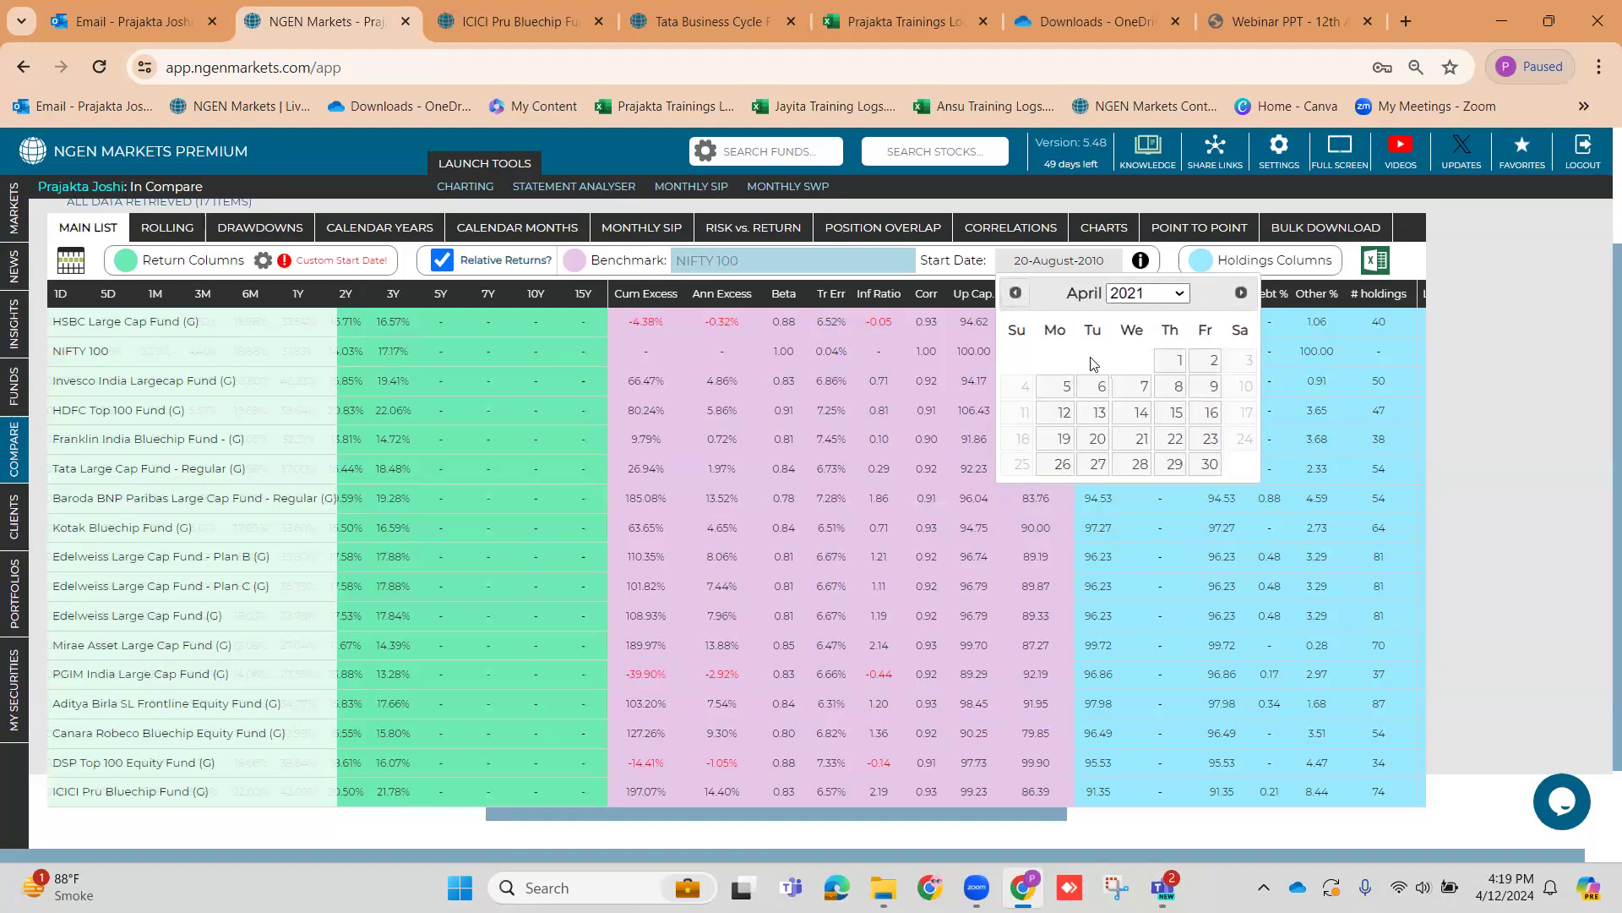
{"action": "left_click", "coordinate": [1176, 388]}
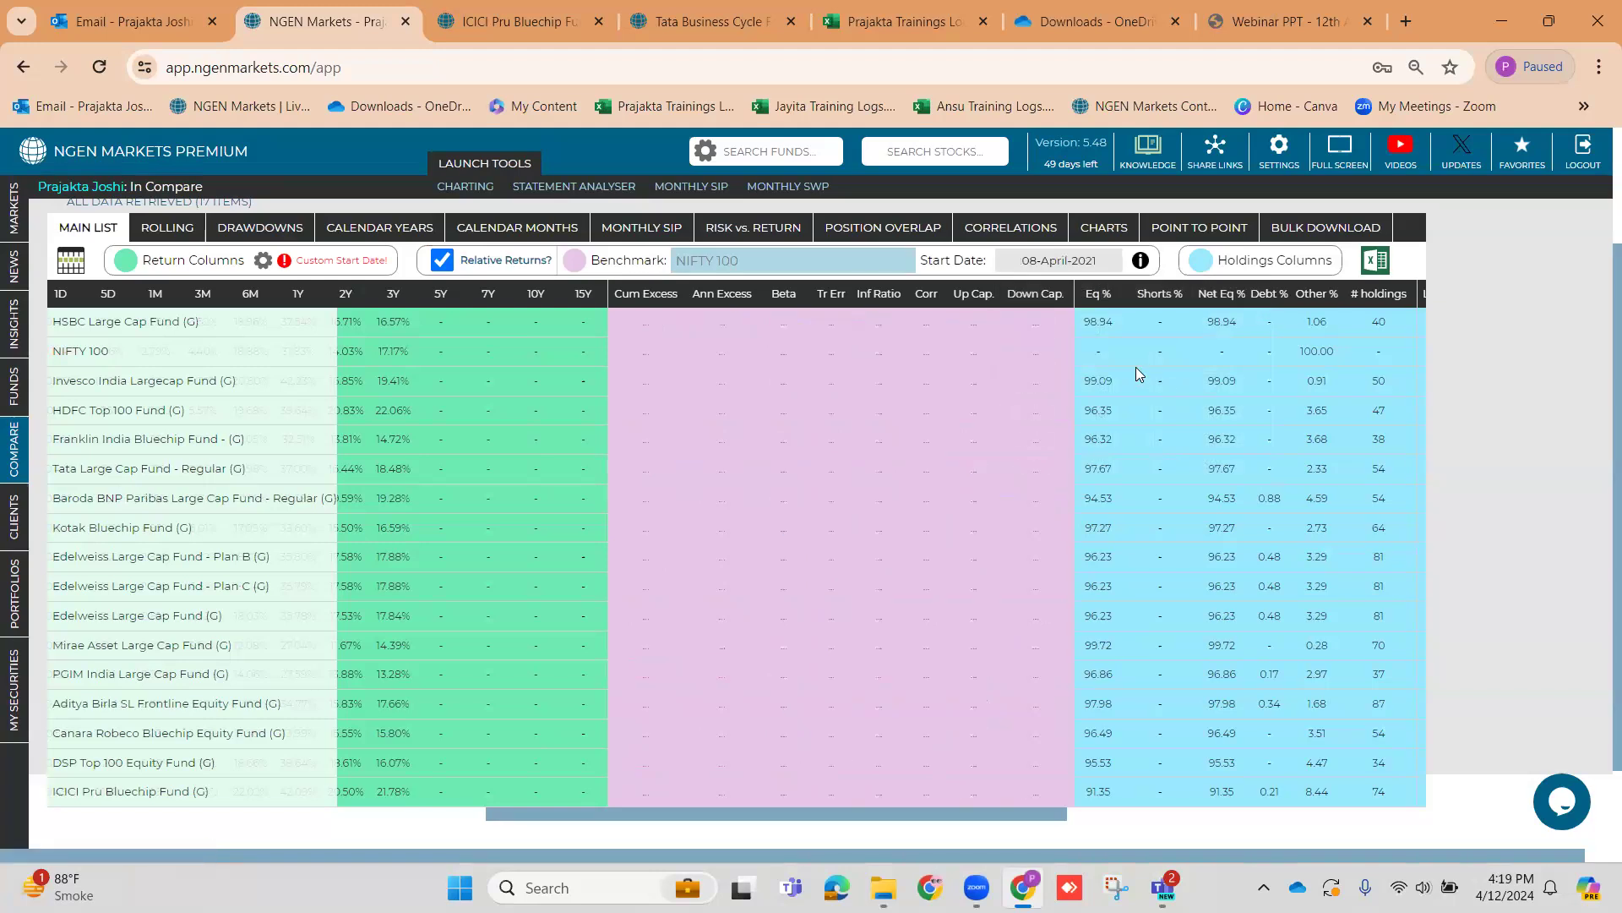
Sort the comparison list by up capture from highest to lowest and examine the value of HDFC Top 100 Fund (G)
{"action": "left_click", "coordinate": [985, 299]}
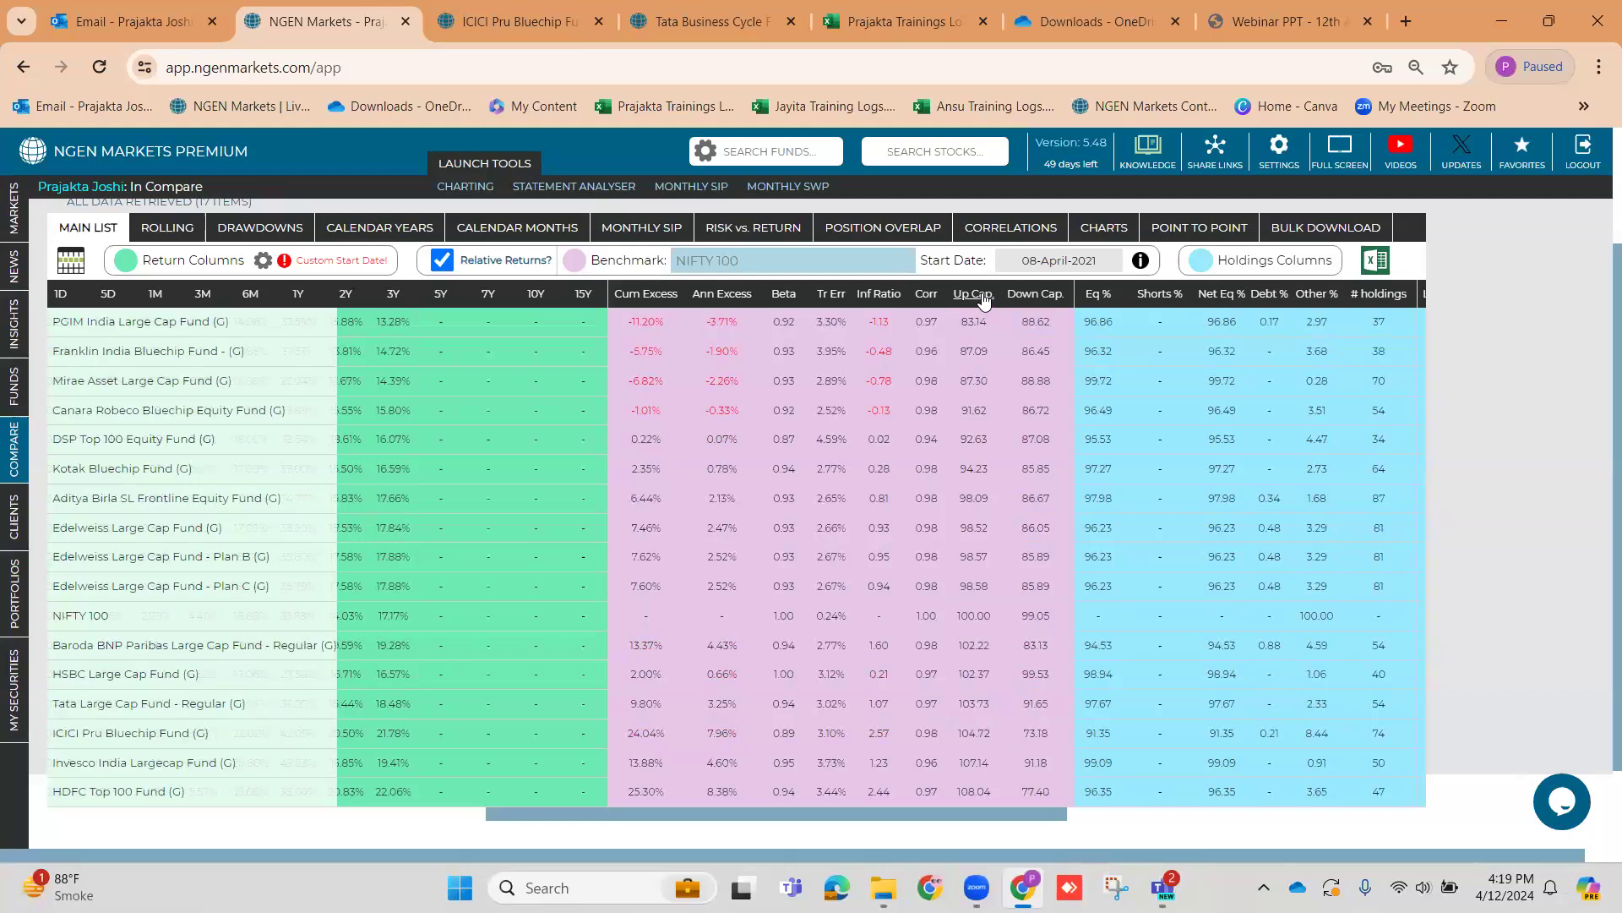
{"action": "left_click", "coordinate": [984, 299]}
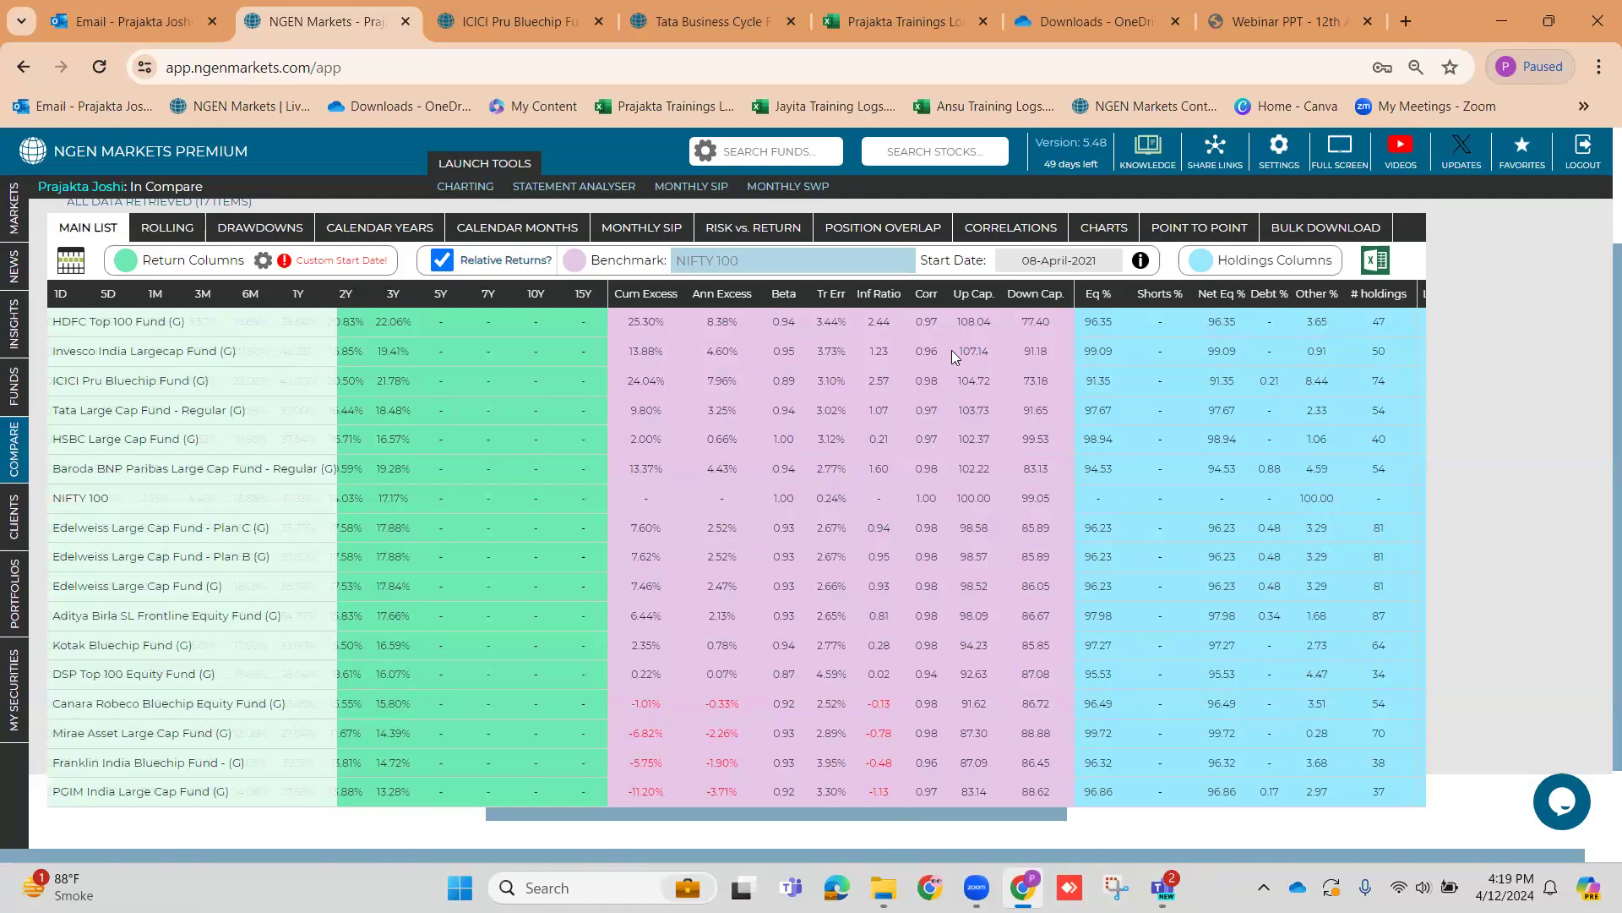
{"action": "left_click_drag", "start_coordinate": [956, 323], "coordinate": [992, 324]}
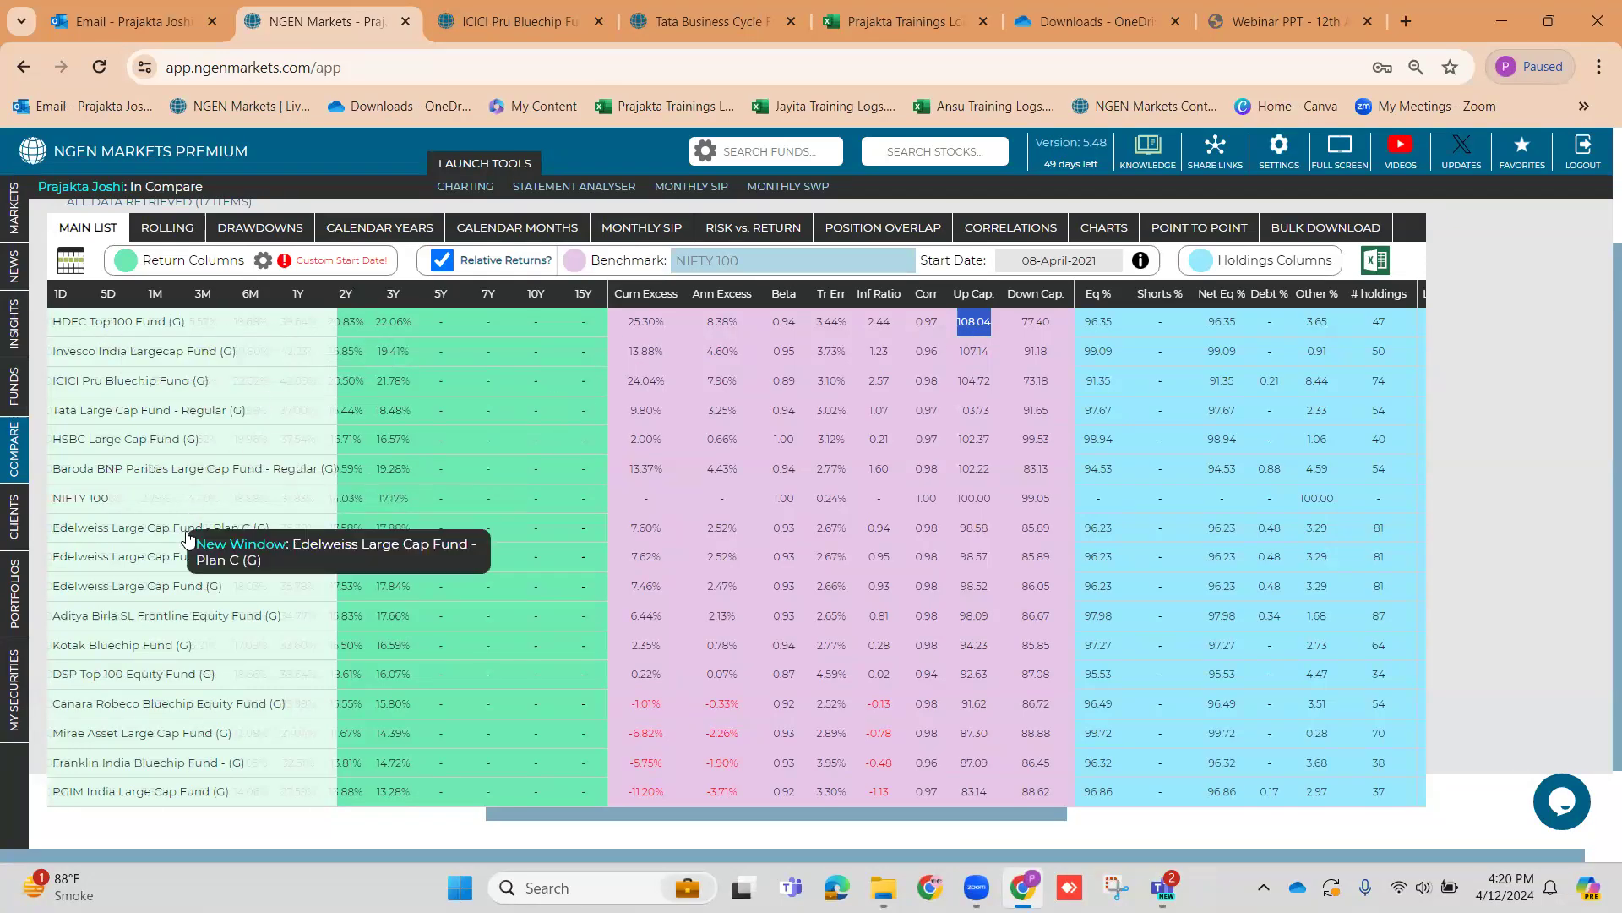
Show the monthly breakdown behind the up capture ratio on the ICICI Pru Bluechip Fund details page
{"action": "left_click", "coordinate": [500, 10]}
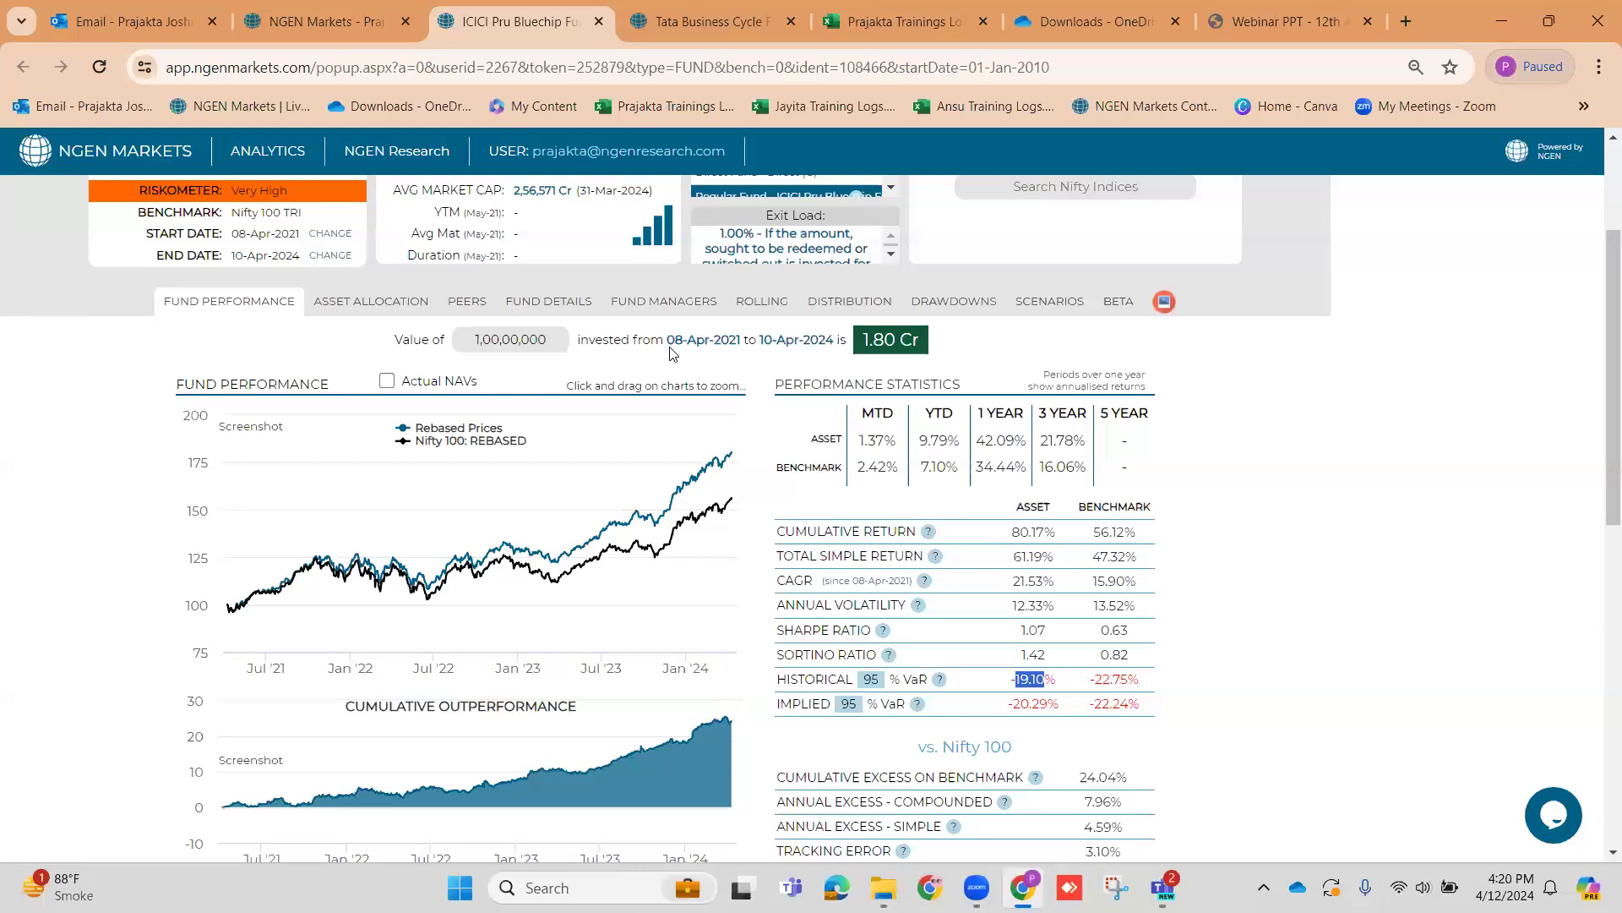
{"action": "scroll", "coordinate": [1188, 558], "scroll_direction": "down", "scroll_amount": 5}
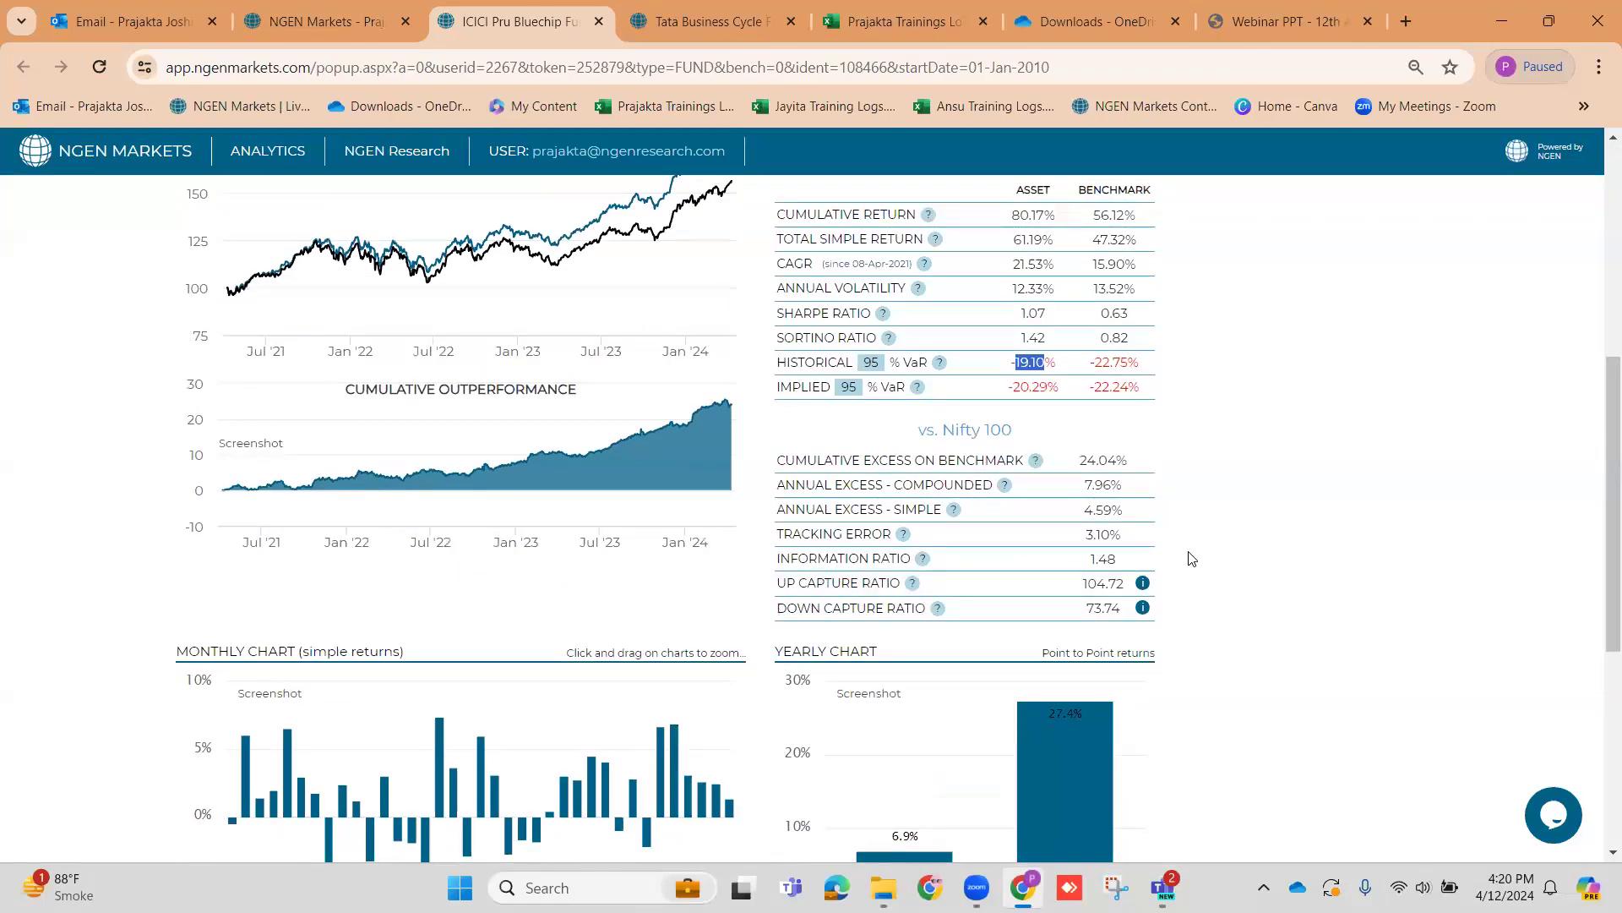
{"action": "scroll", "coordinate": [1192, 590], "scroll_direction": "down", "scroll_amount": 1}
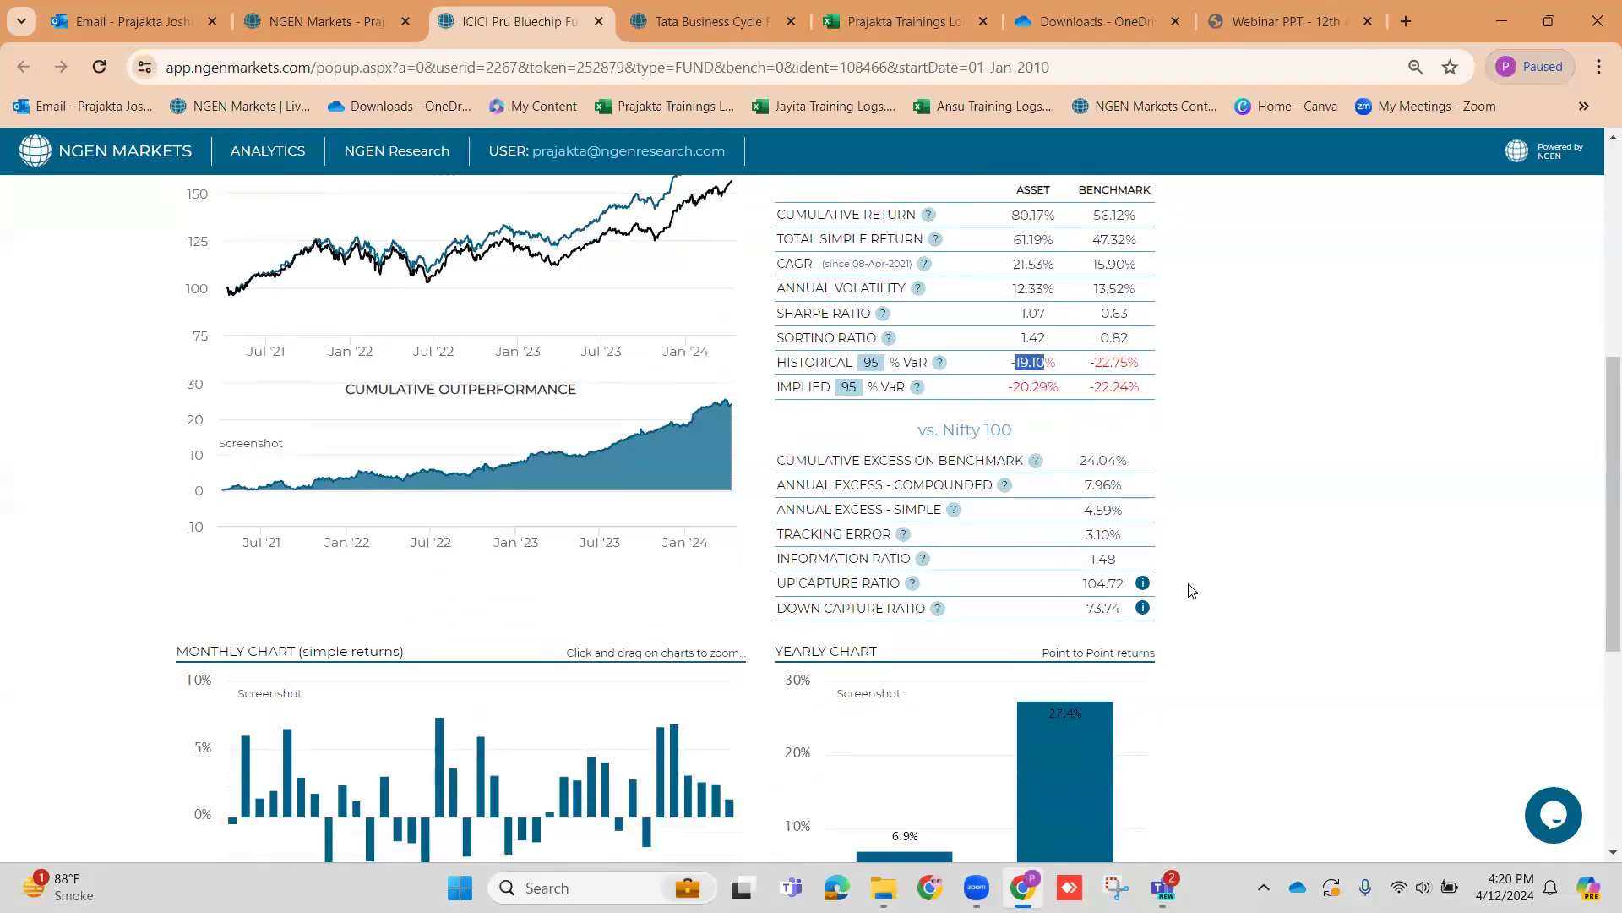
{"action": "left_click", "coordinate": [1142, 584]}
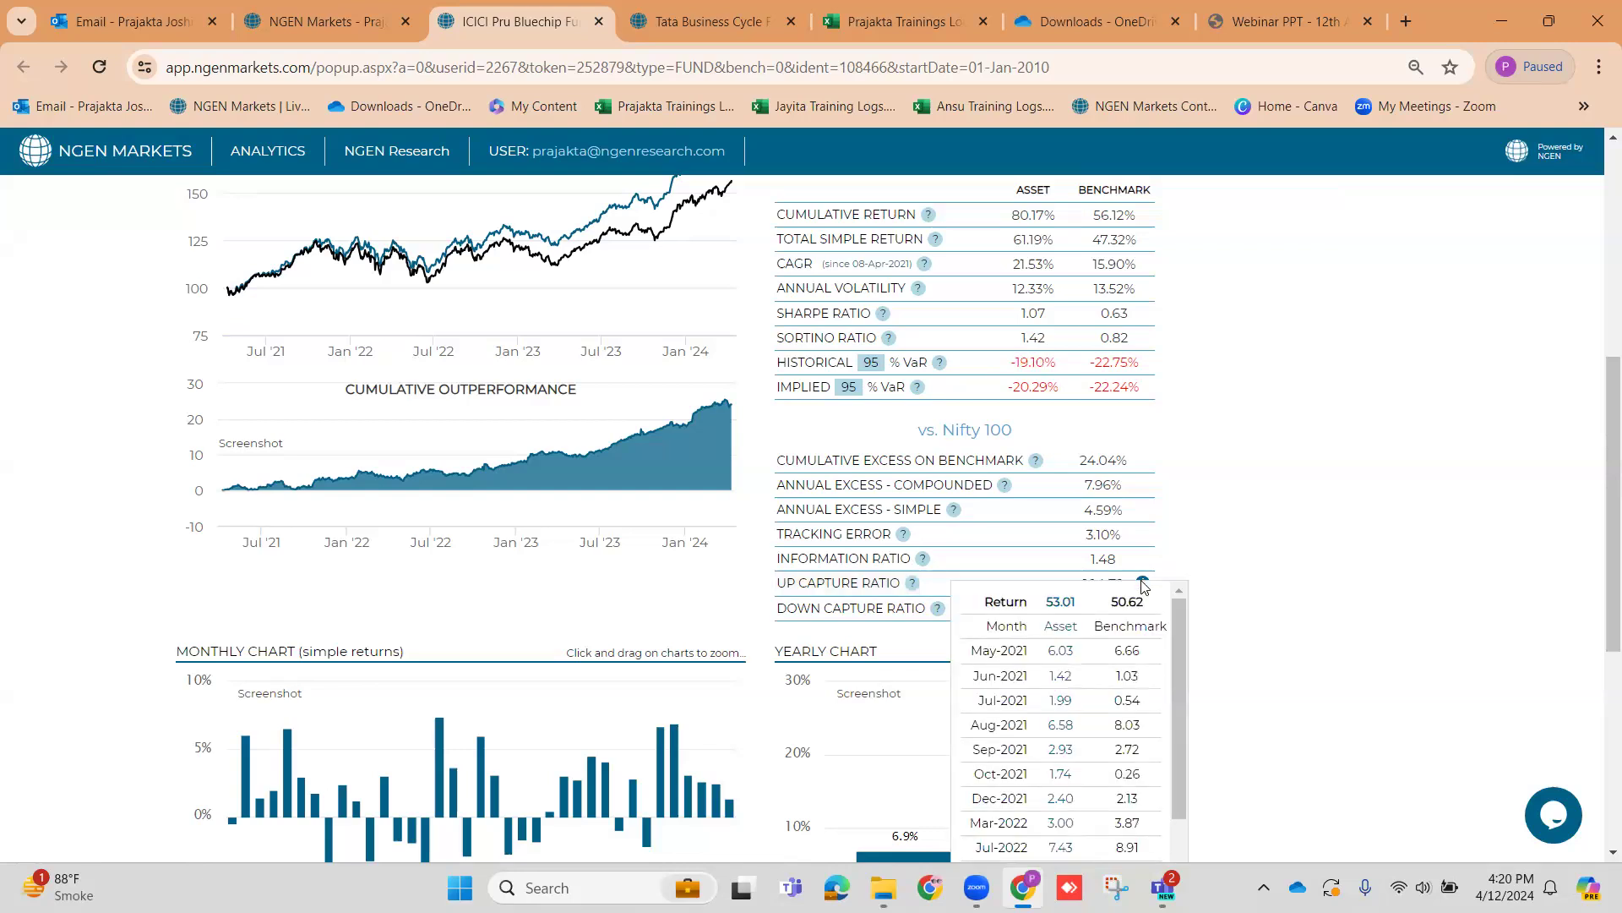
{"action": "scroll", "coordinate": [1216, 603], "scroll_direction": "down", "scroll_amount": 1}
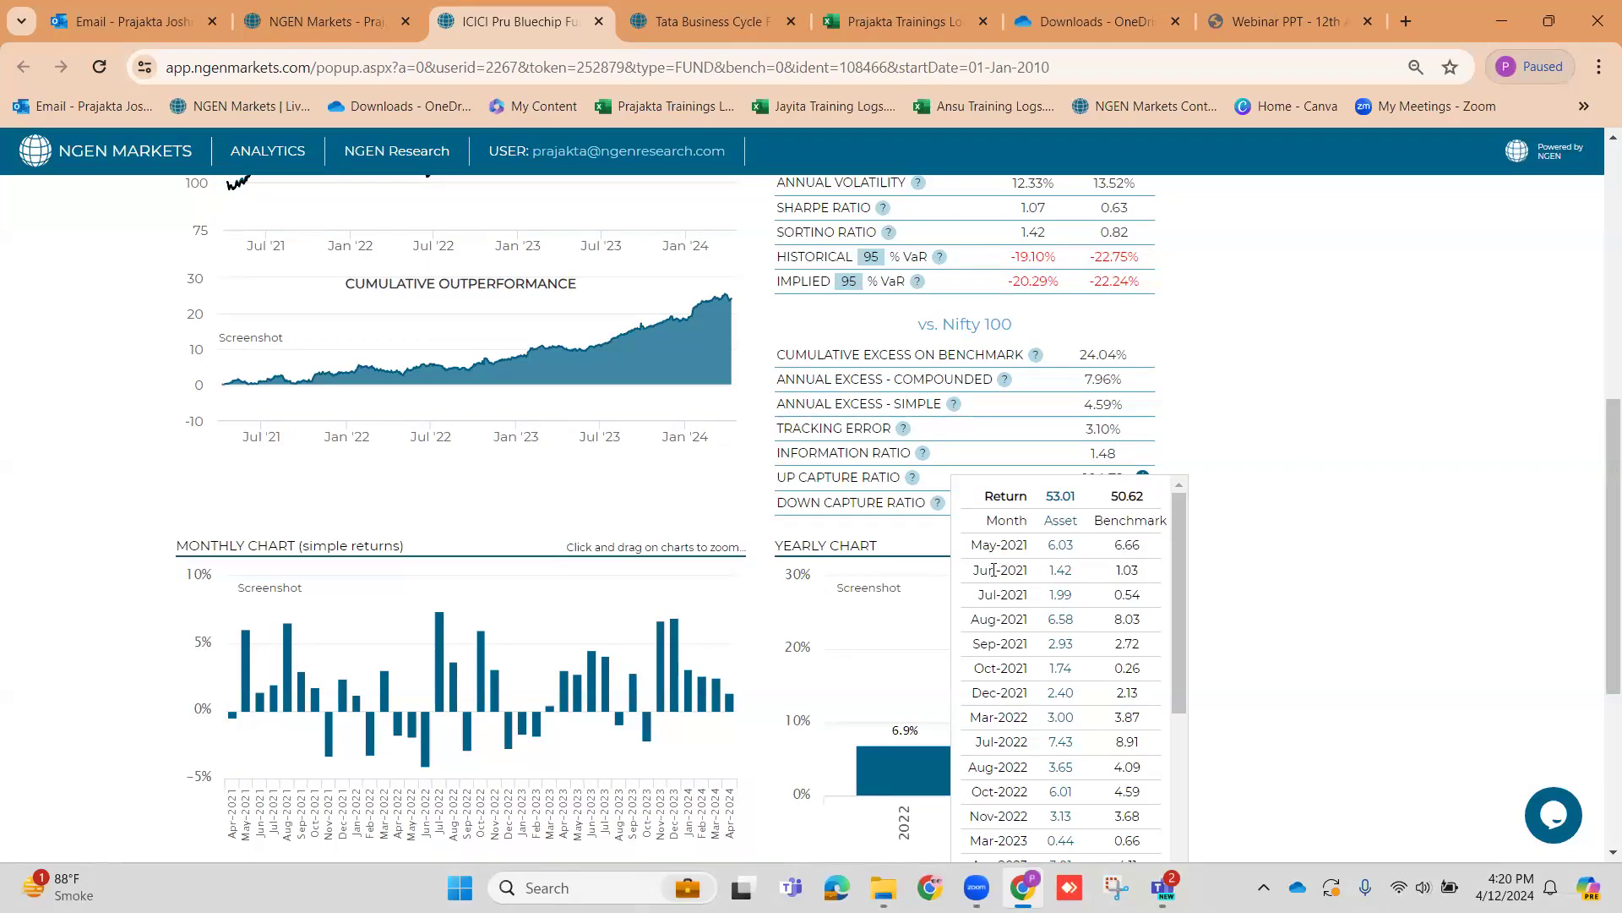
Compare the fund's monthly and total returns with the benchmark's in the up capture breakdown, and close the breakdown
{"action": "left_click_drag", "start_coordinate": [973, 570], "coordinate": [1144, 579]}
{"action": "scroll", "coordinate": [1100, 604], "scroll_direction": "down", "scroll_amount": 2}
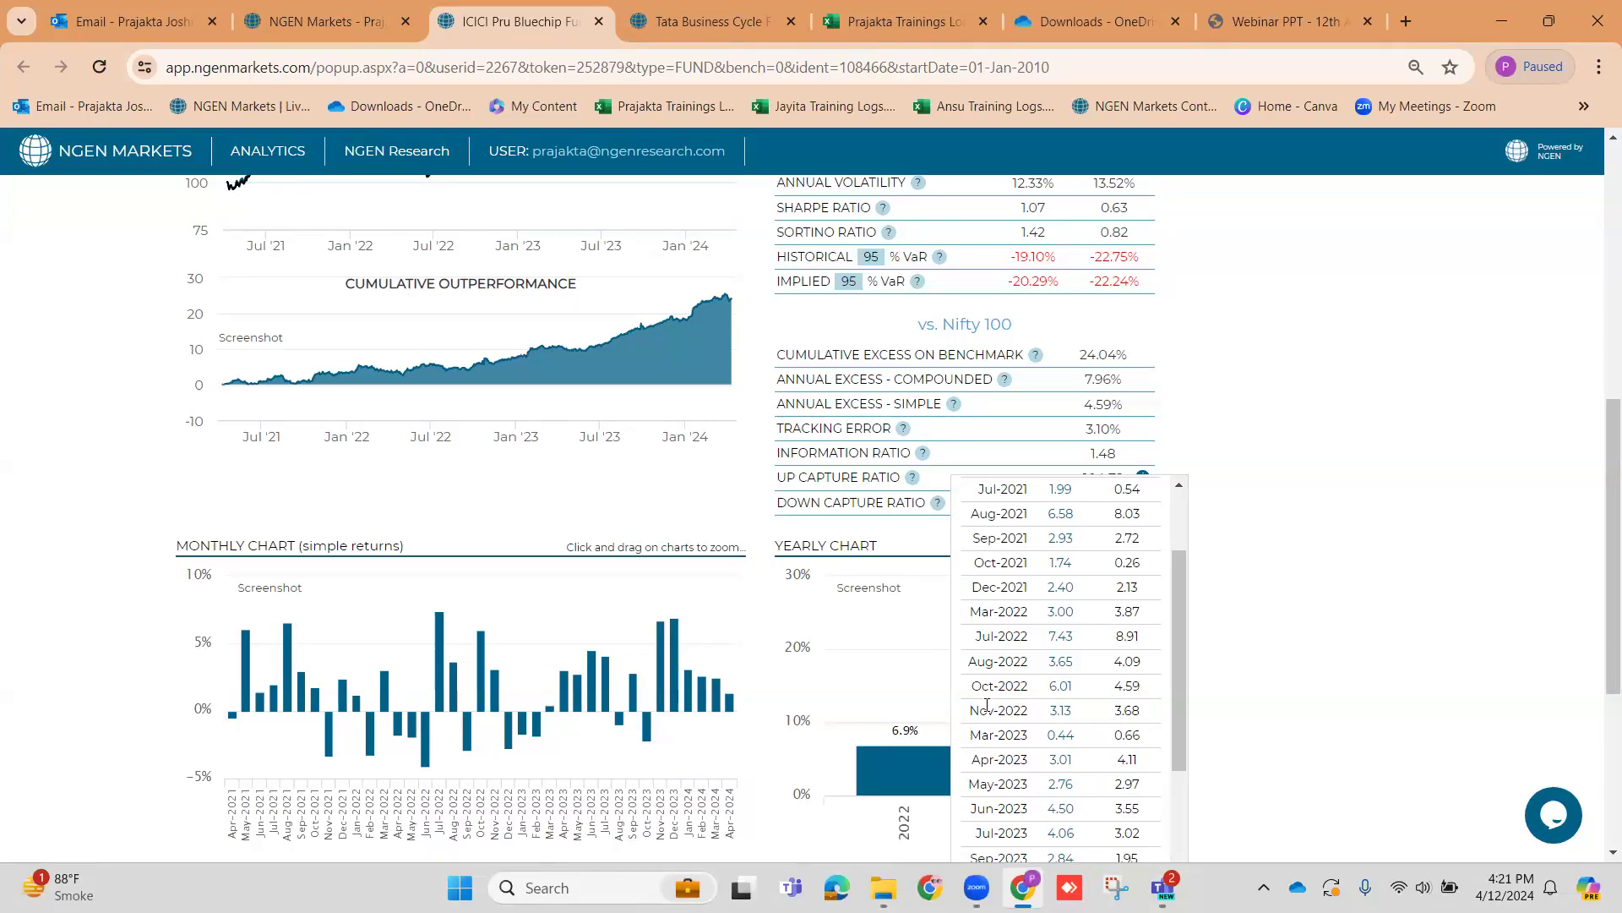
{"action": "left_click_drag", "start_coordinate": [970, 716], "coordinate": [1030, 739]}
{"action": "scroll", "coordinate": [1111, 659], "scroll_direction": "up", "scroll_amount": 1}
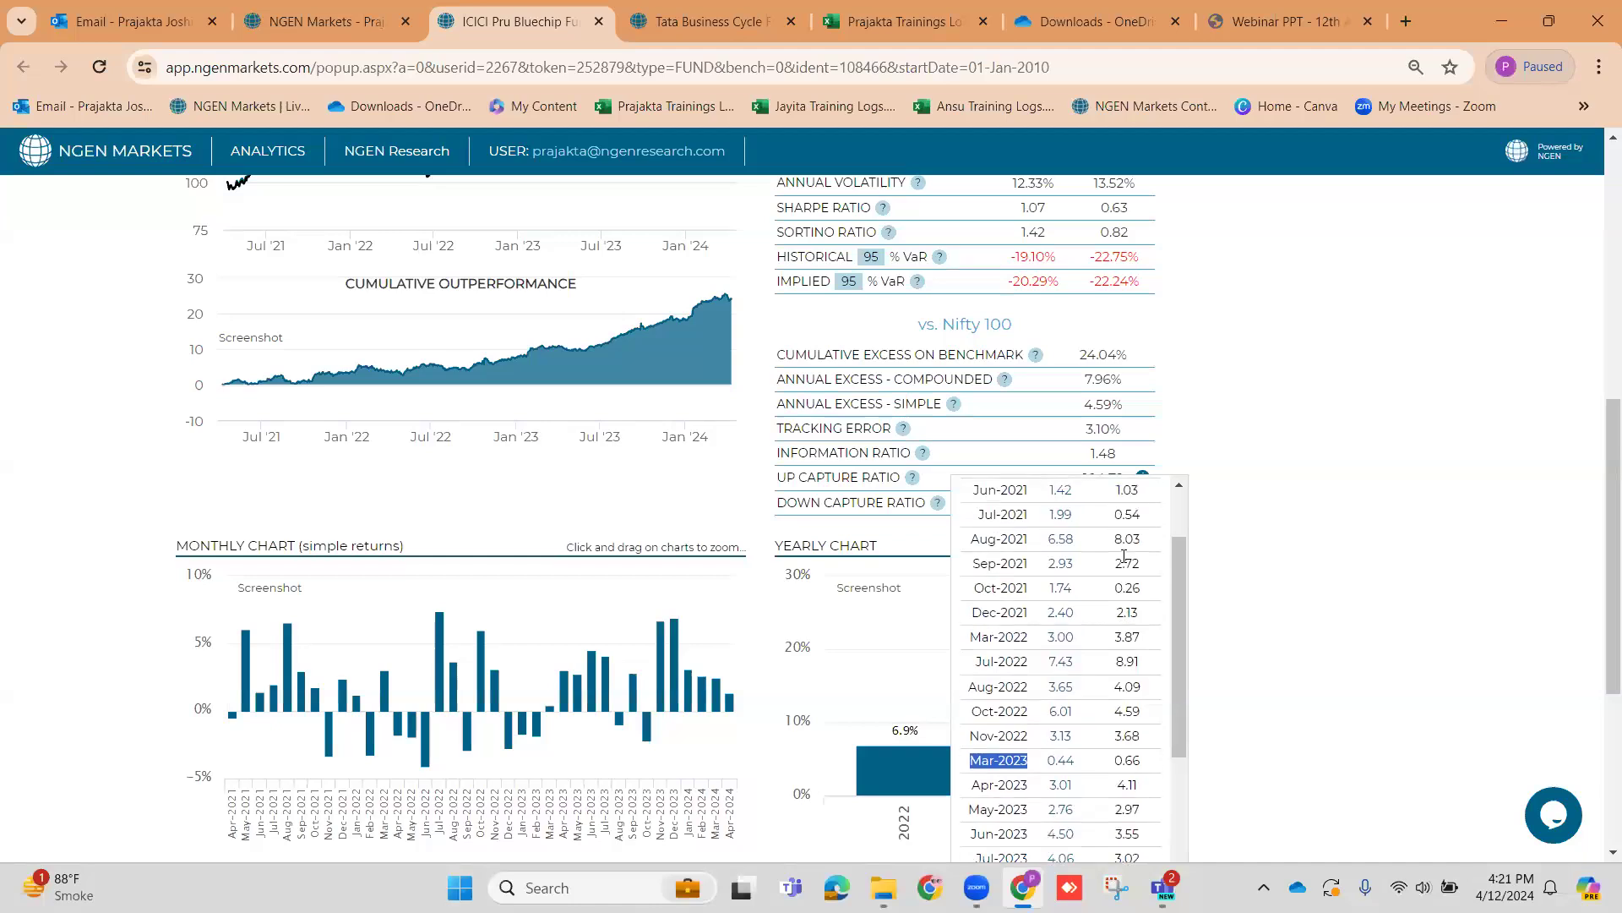
{"action": "scroll", "coordinate": [1124, 556], "scroll_direction": "up", "scroll_amount": 2}
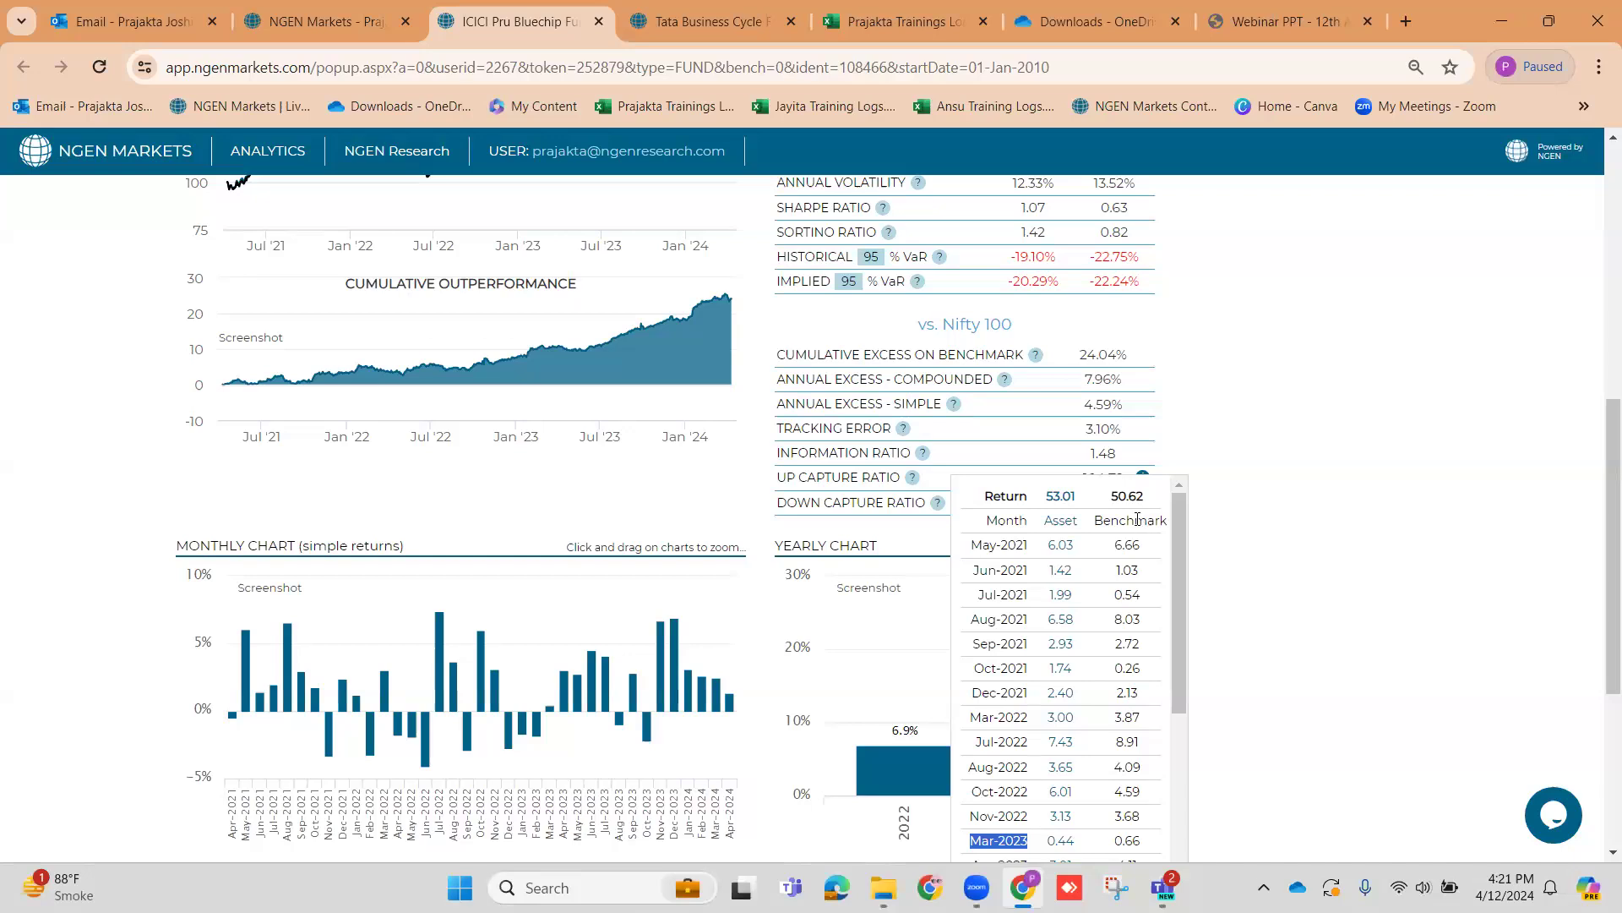
{"action": "left_click_drag", "start_coordinate": [1096, 491], "coordinate": [1090, 524]}
{"action": "left_click", "coordinate": [1096, 499]}
{"action": "left_click", "coordinate": [1244, 433]}
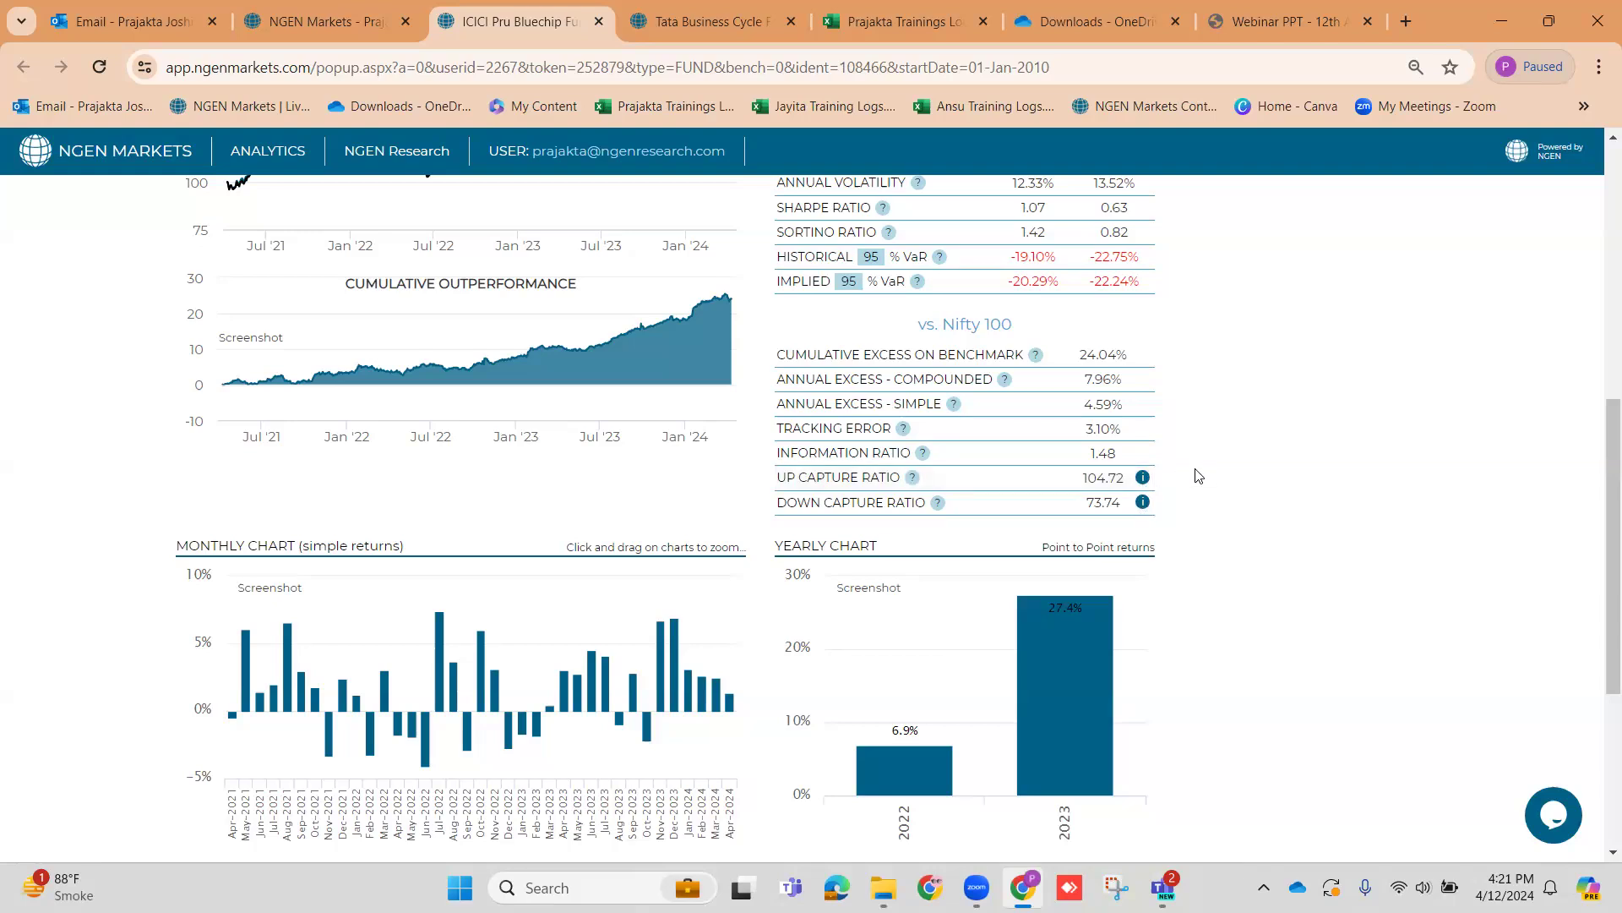
Open the down capture ratio's monthly breakdown and compare the fund's Jan-2022 return with the benchmark's, plus the fund's total return
{"action": "left_click", "coordinate": [1144, 504]}
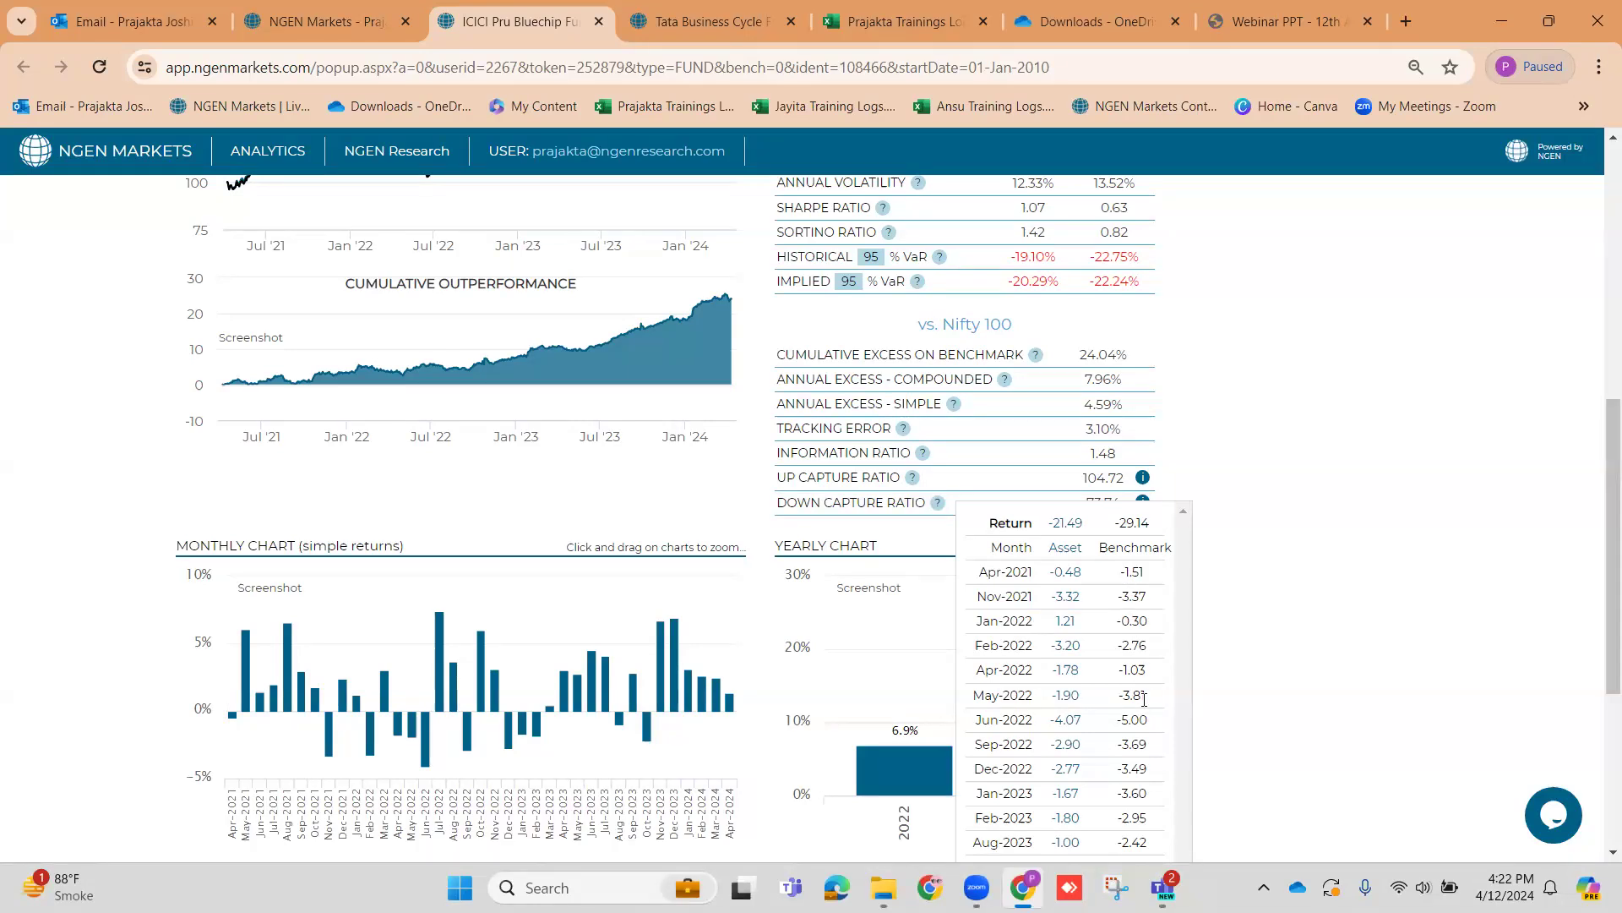
{"action": "left_click_drag", "start_coordinate": [976, 625], "coordinate": [1038, 627]}
{"action": "left_click_drag", "start_coordinate": [1052, 624], "coordinate": [1073, 624]}
{"action": "left_click_drag", "start_coordinate": [1116, 620], "coordinate": [1158, 626]}
{"action": "left_click", "coordinate": [1048, 629]}
{"action": "left_click_drag", "start_coordinate": [1047, 628], "coordinate": [1087, 631]}
{"action": "left_click_drag", "start_coordinate": [1050, 523], "coordinate": [1086, 530]}
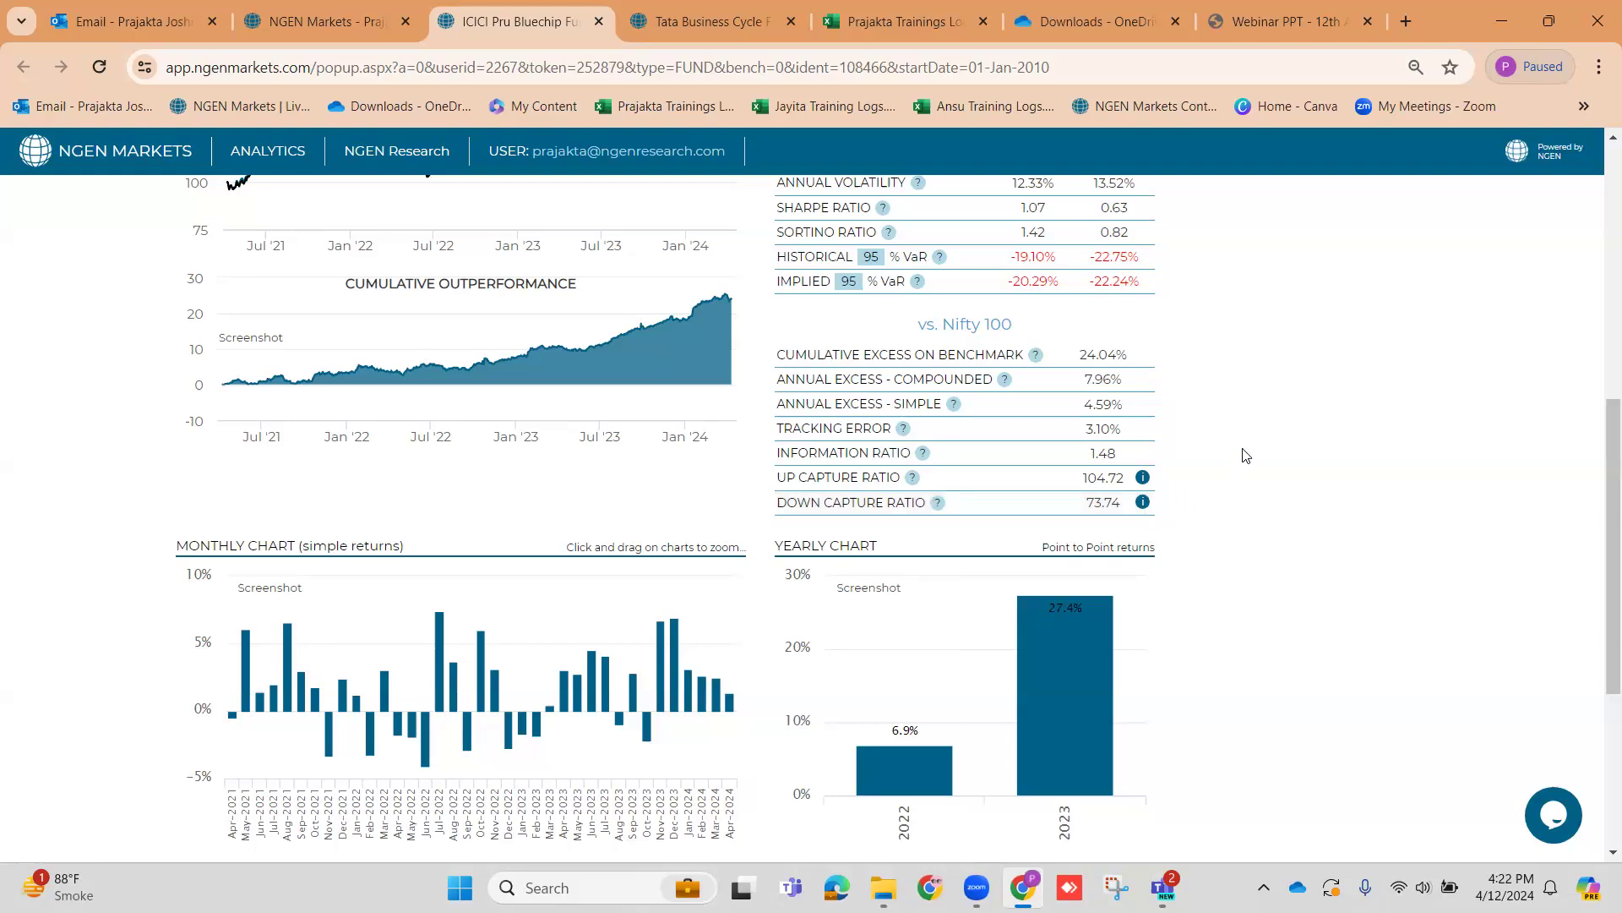
Return to the comparison list and sort it by down capture from lowest to highest
{"action": "left_click", "coordinate": [351, 13]}
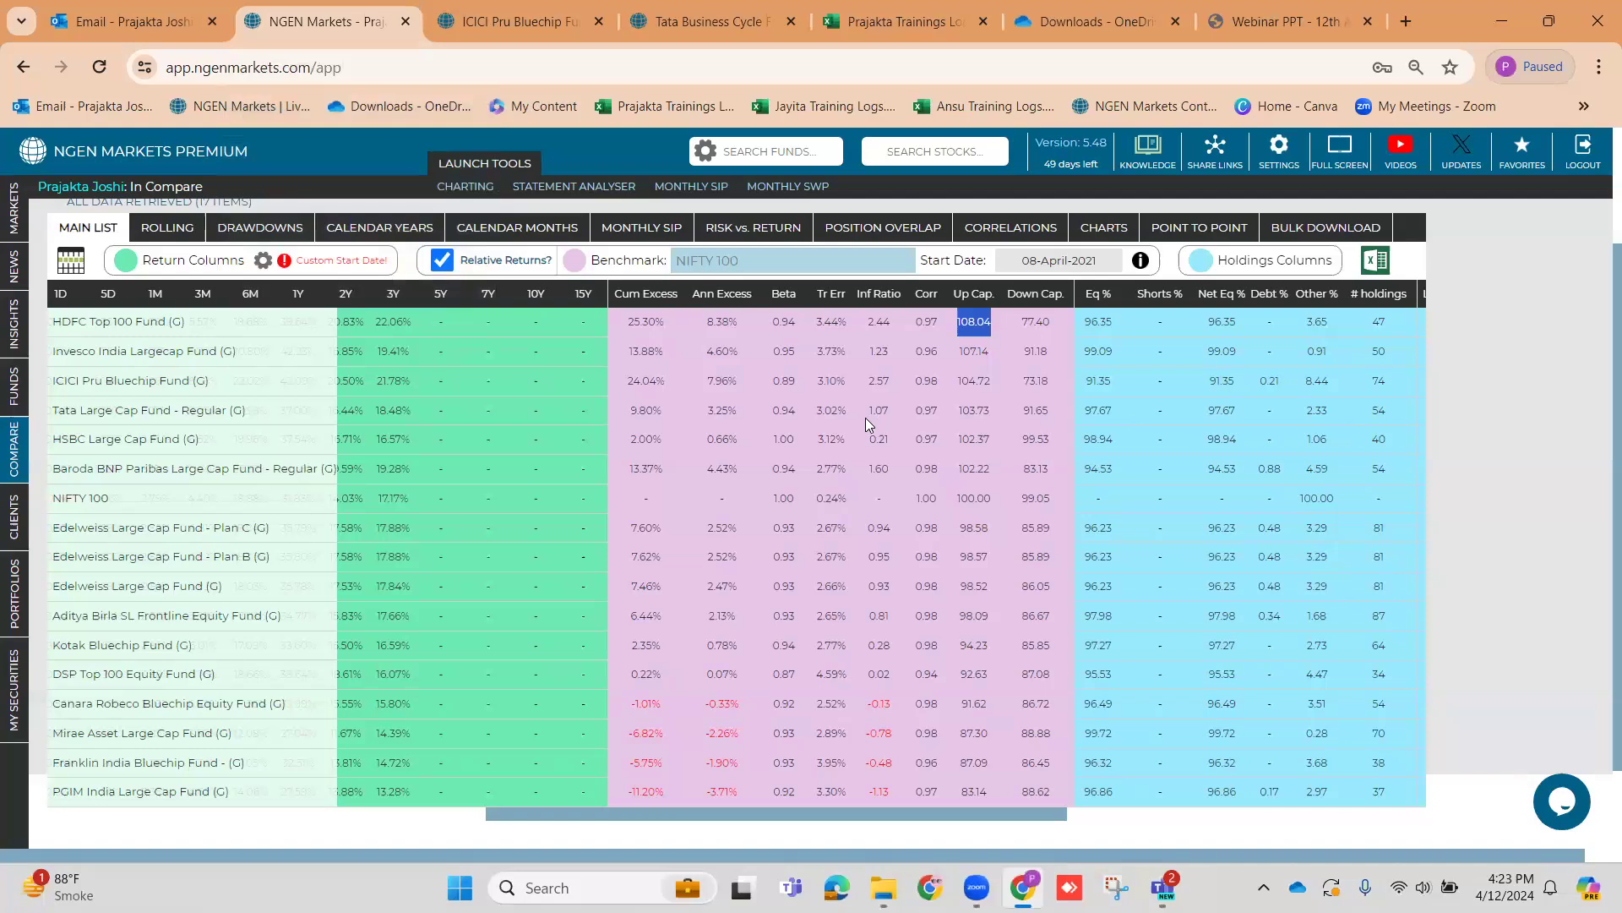
{"action": "left_click", "coordinate": [1038, 294]}
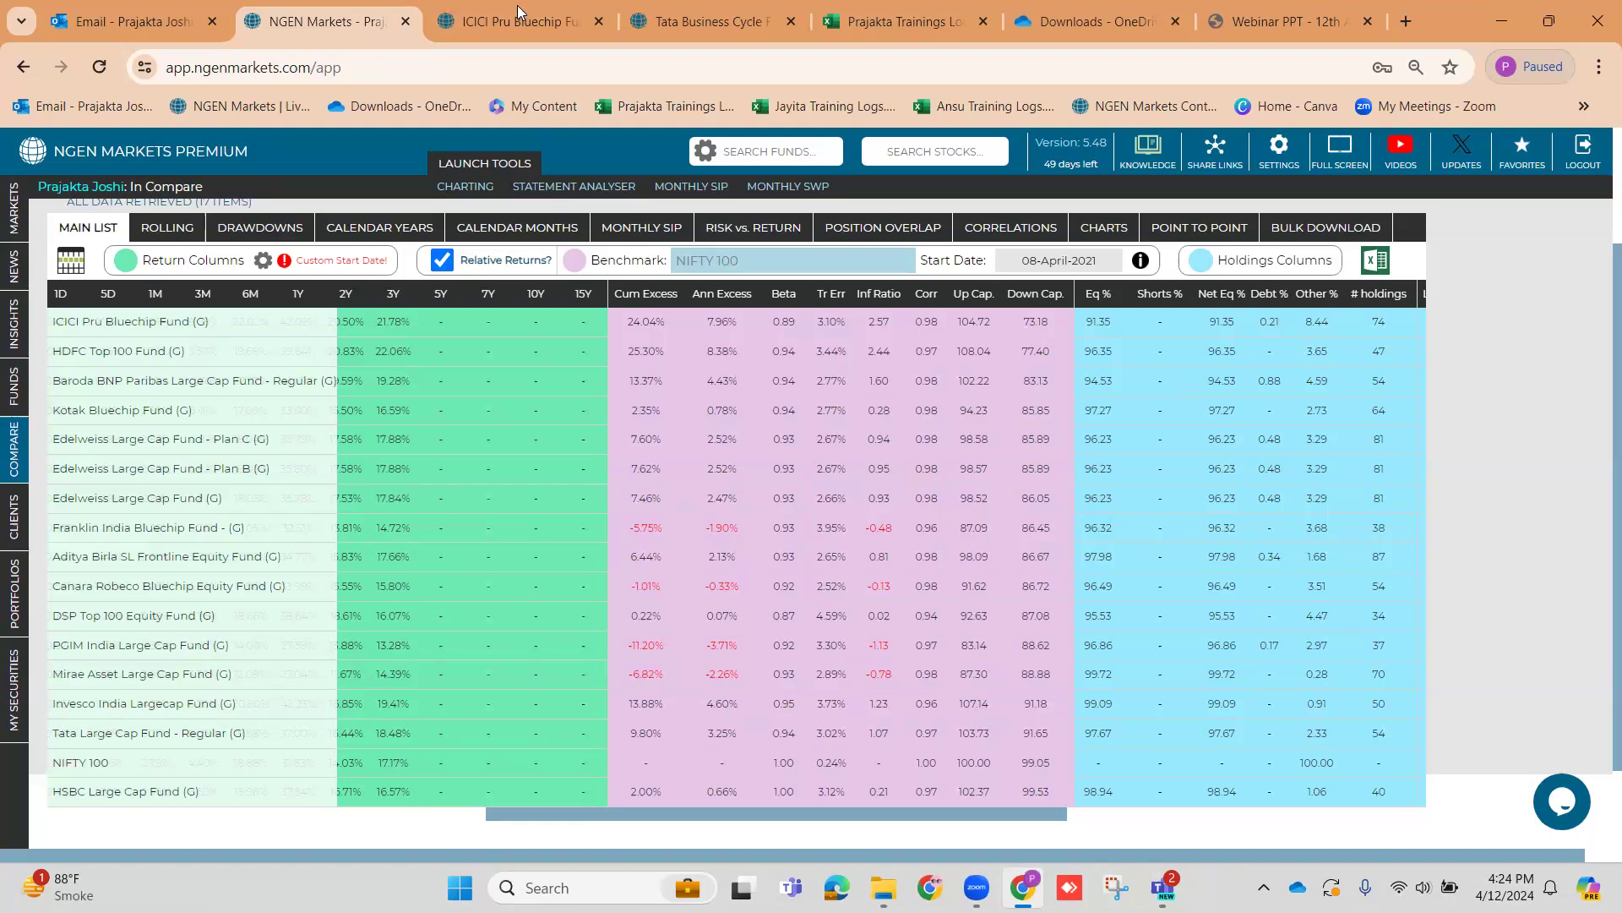
Leave the comparison and open the query builder in the Funds section
{"action": "scroll", "coordinate": [902, 458], "scroll_direction": "up", "scroll_amount": 2}
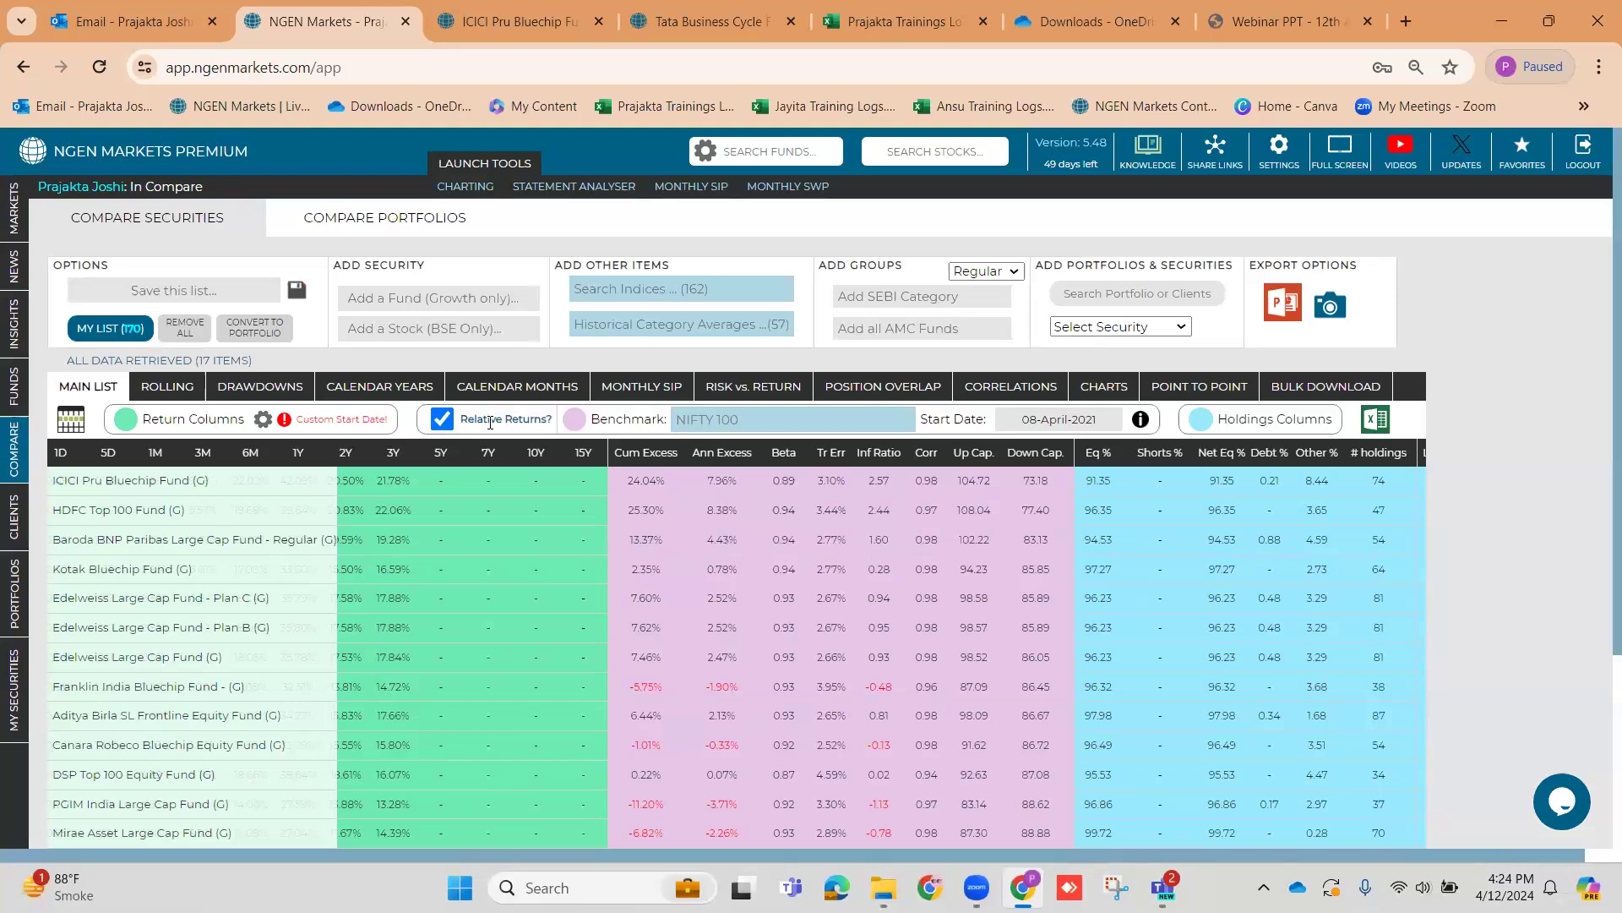
{"action": "mouse_move", "coordinate": [7, 407]}
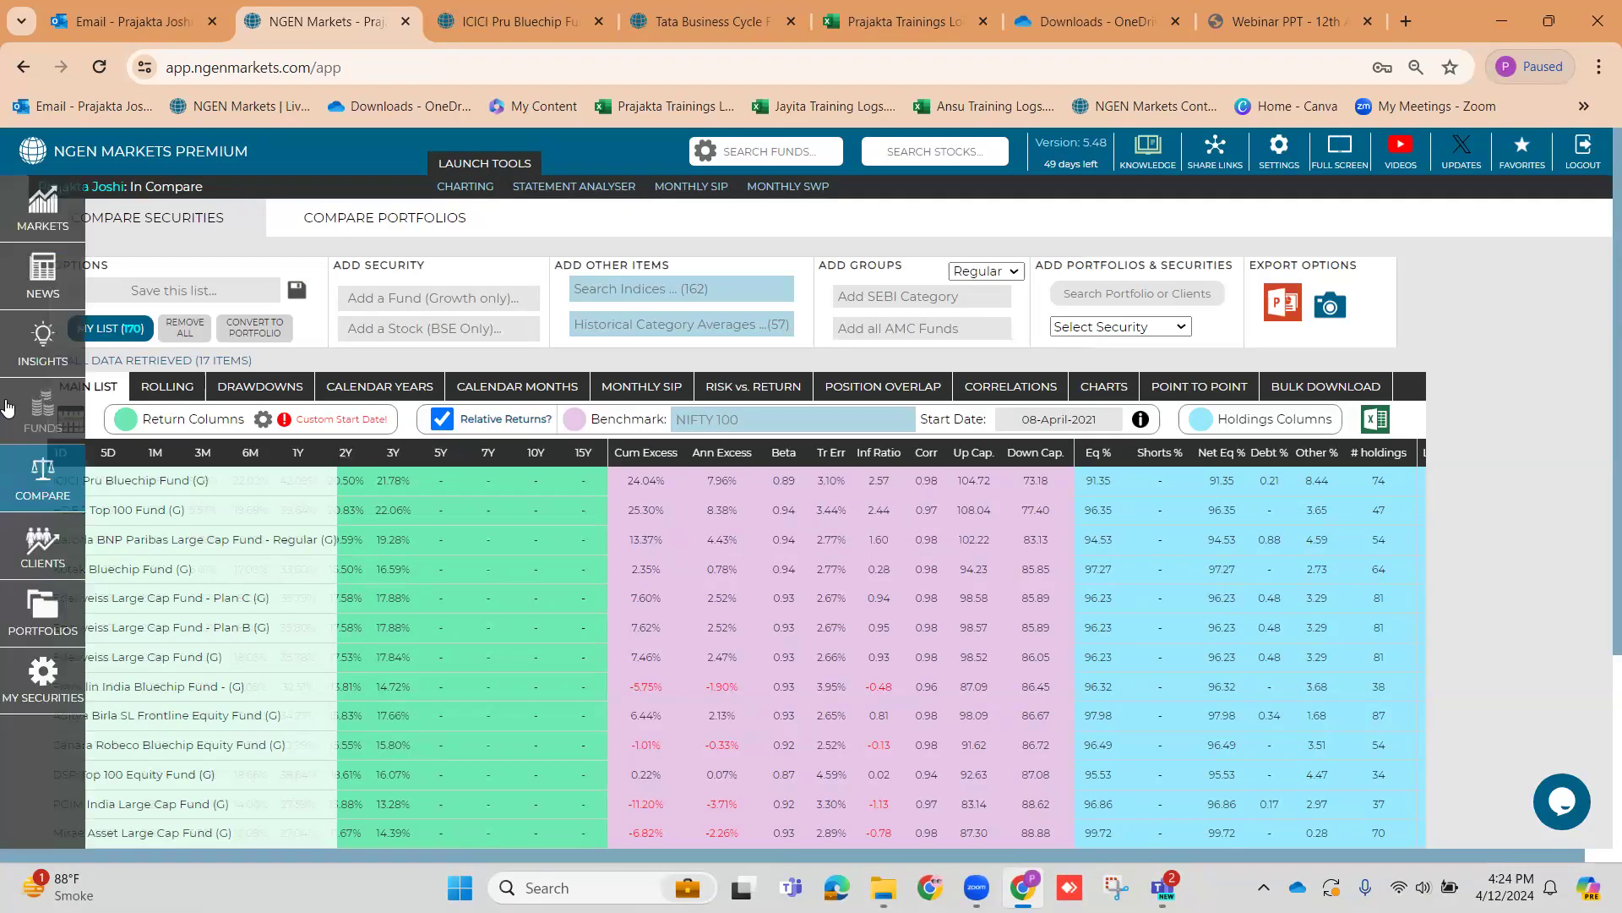
{"action": "left_click", "coordinate": [41, 408]}
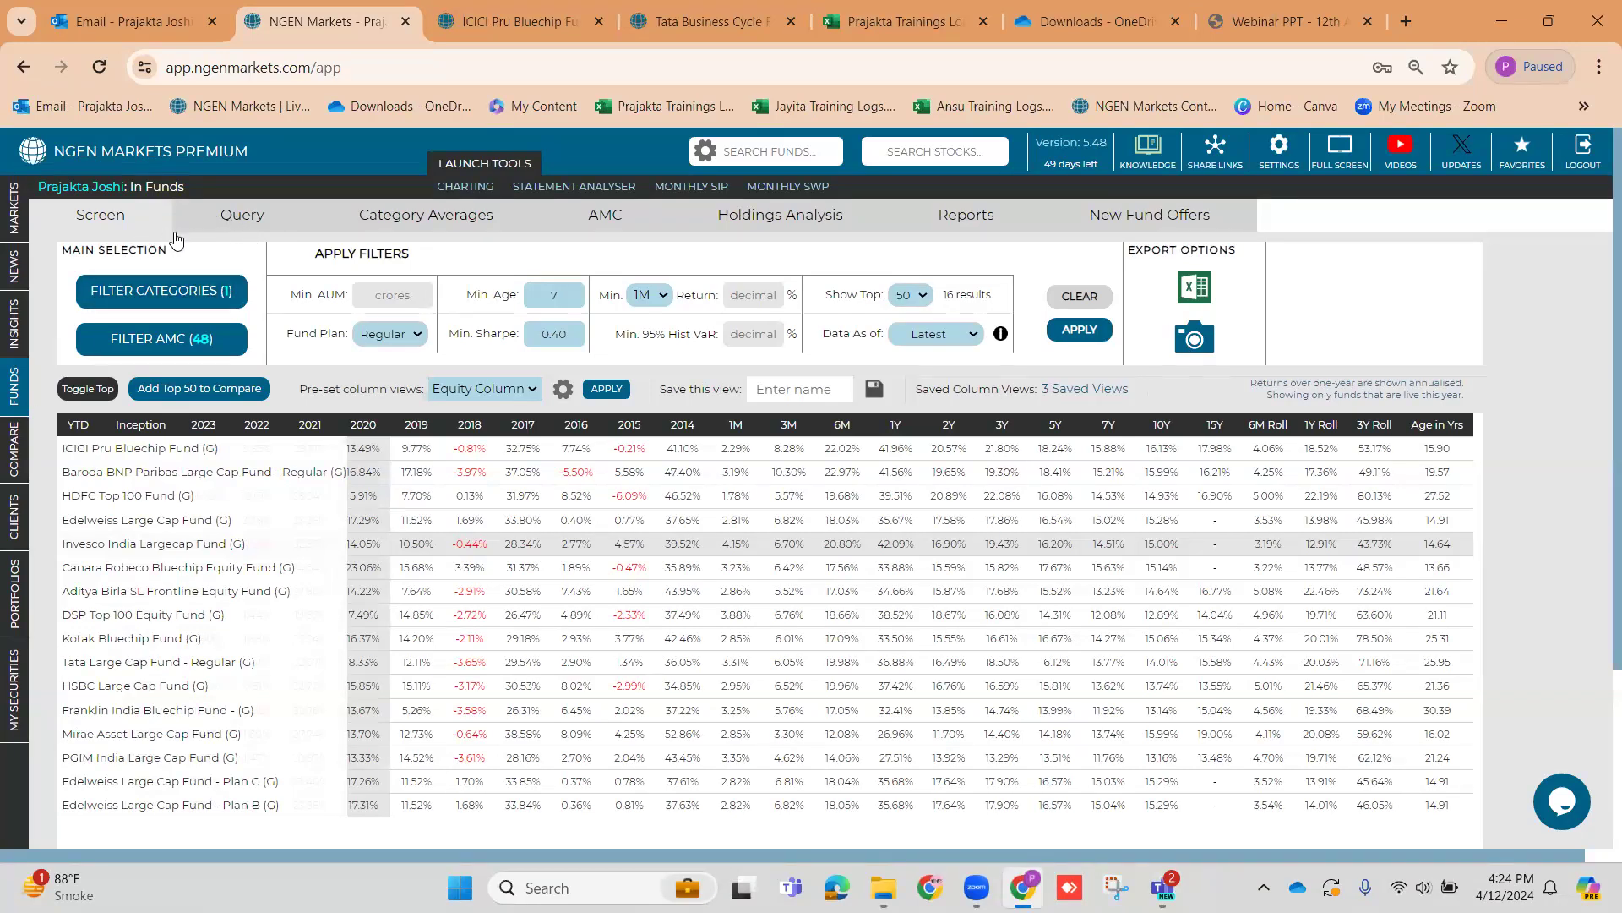
{"action": "left_click", "coordinate": [244, 221]}
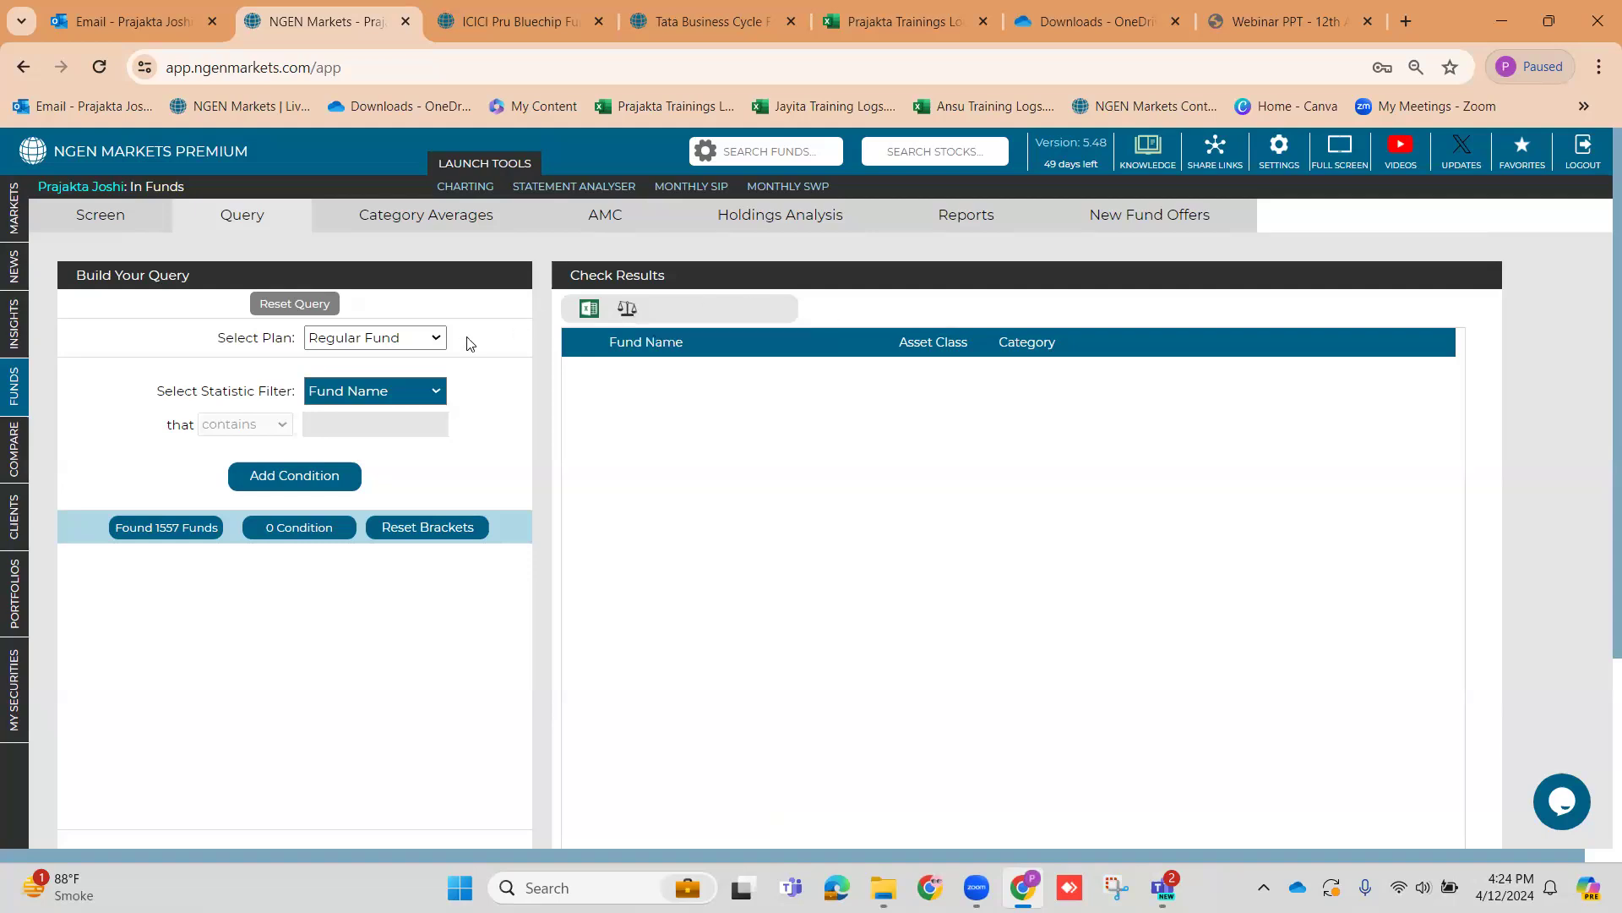
Keep the Regular Fund plan and set up a SEBI Category filter with the "is exactly" operator
{"action": "left_click", "coordinate": [394, 339]}
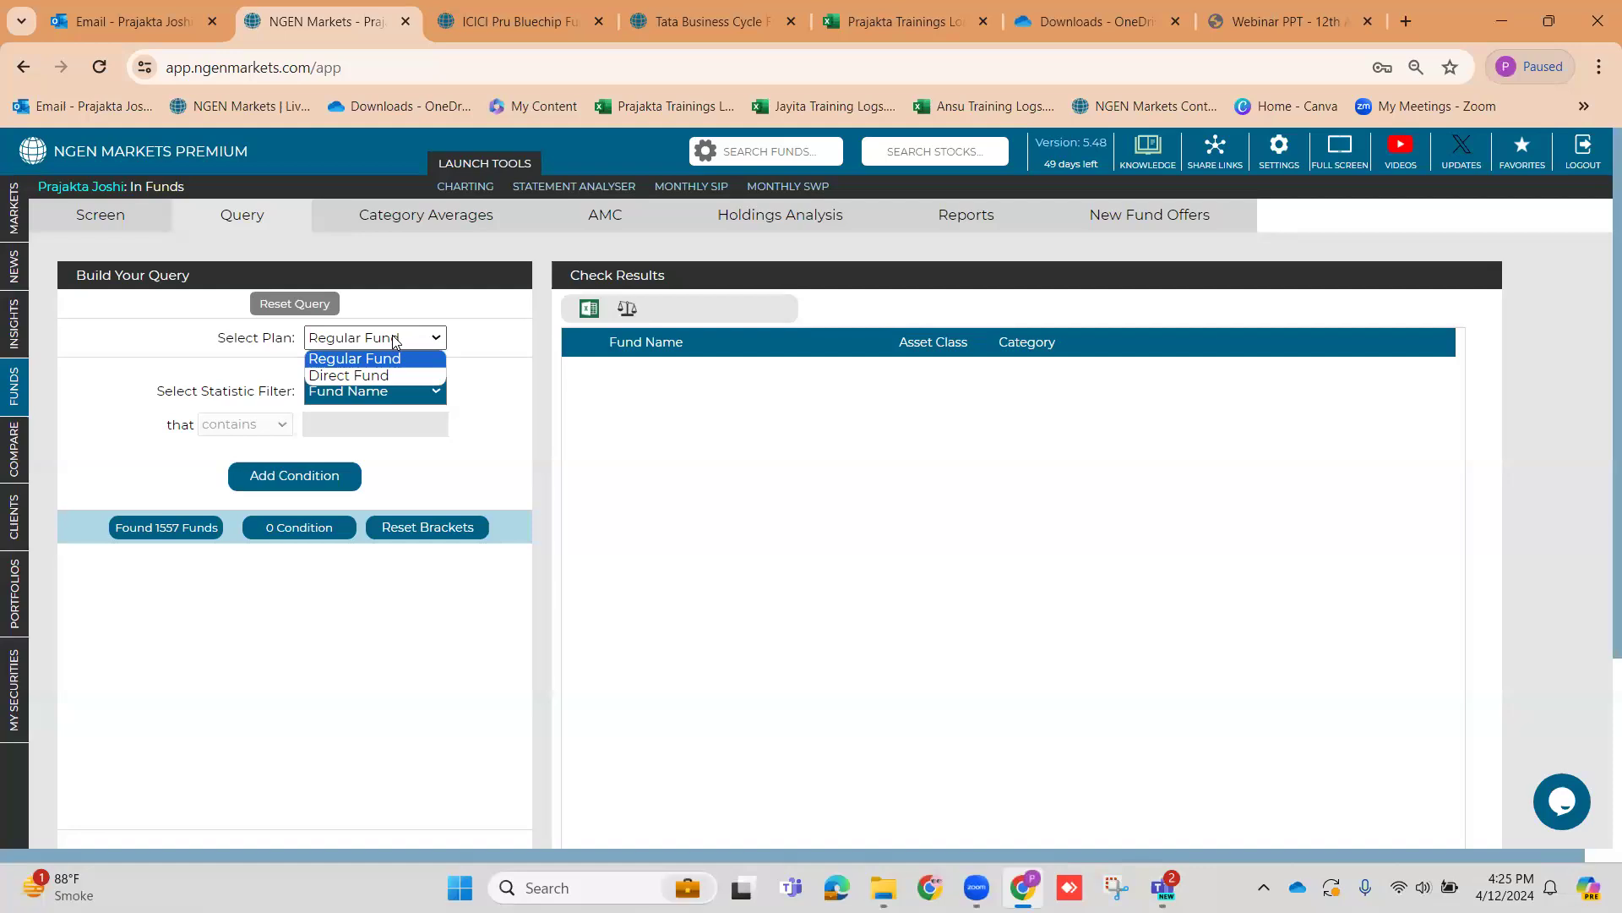
{"action": "left_click", "coordinate": [388, 363]}
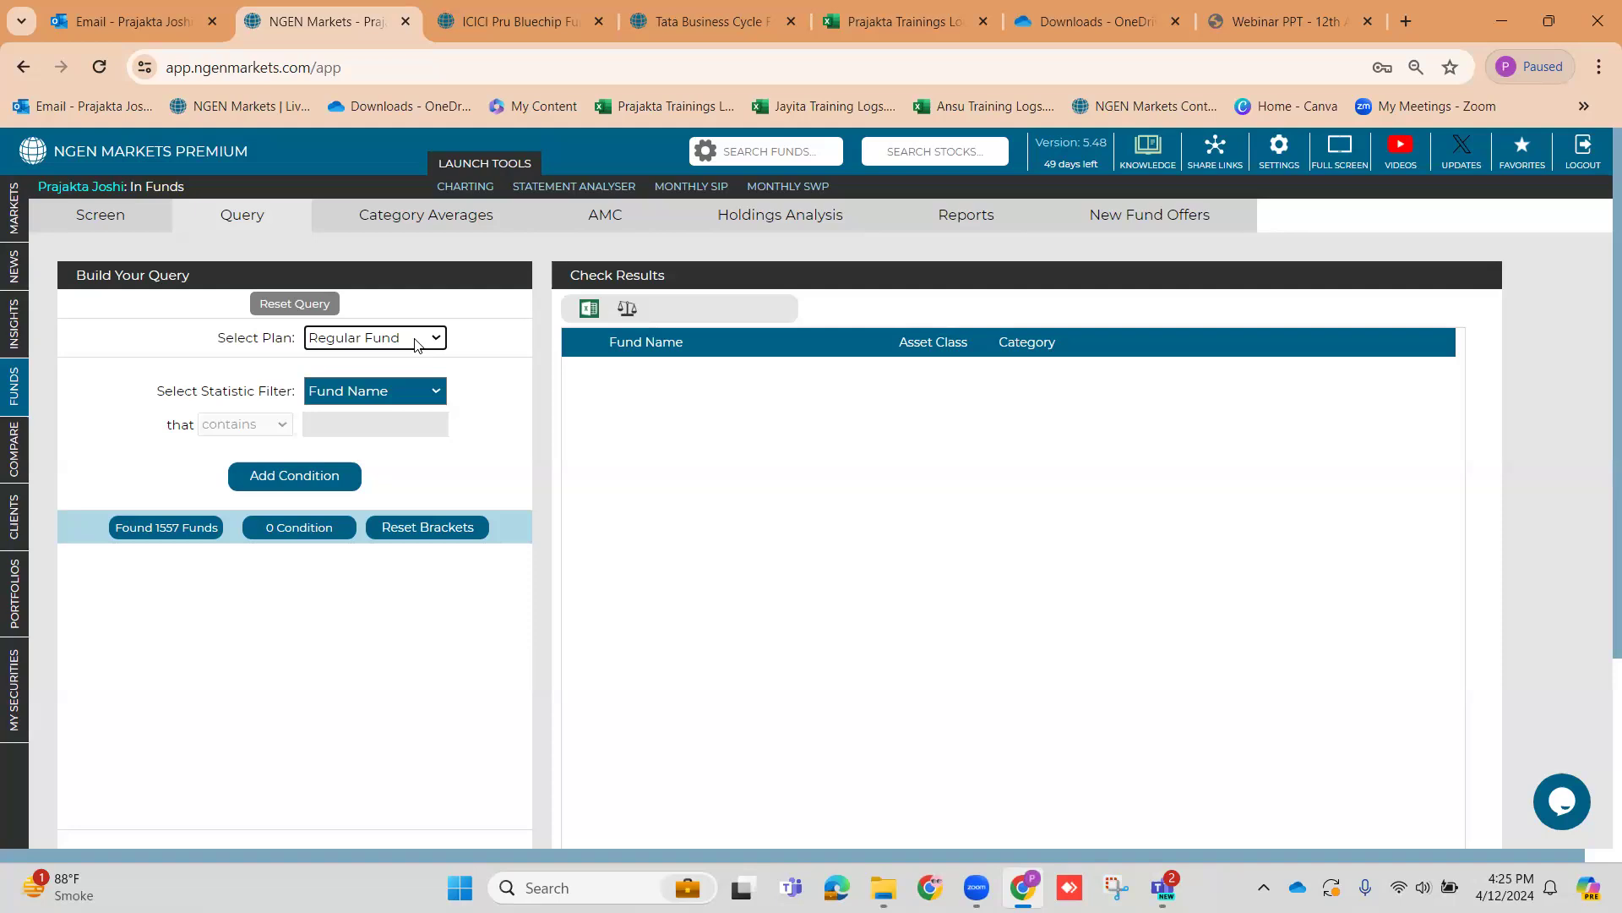
{"action": "left_click", "coordinate": [406, 392]}
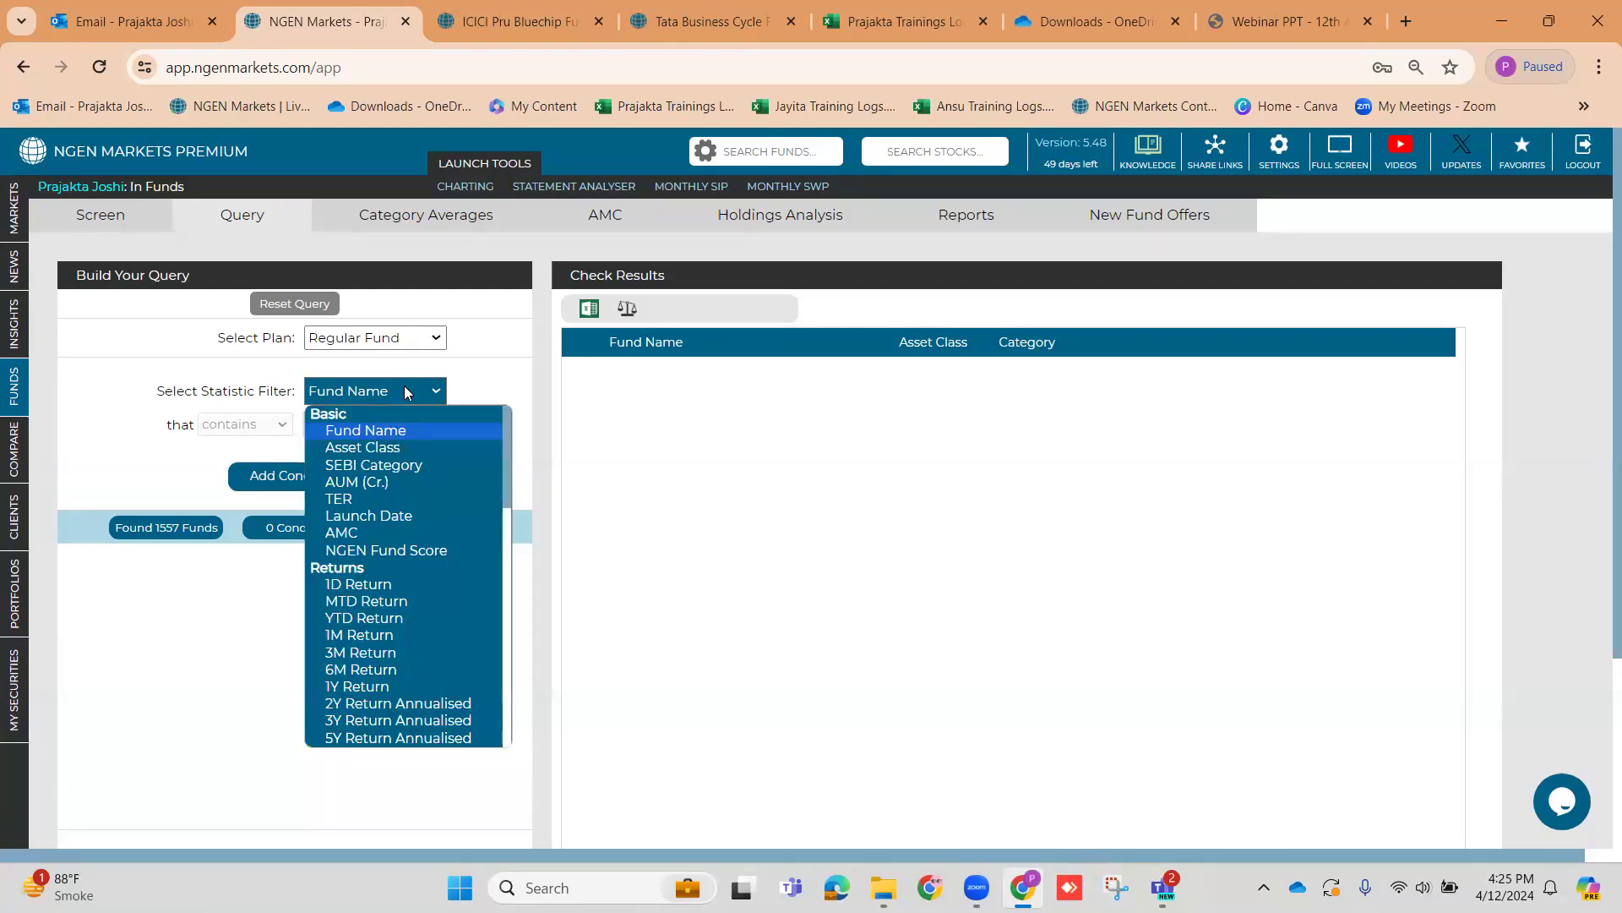
{"action": "left_click", "coordinate": [404, 465]}
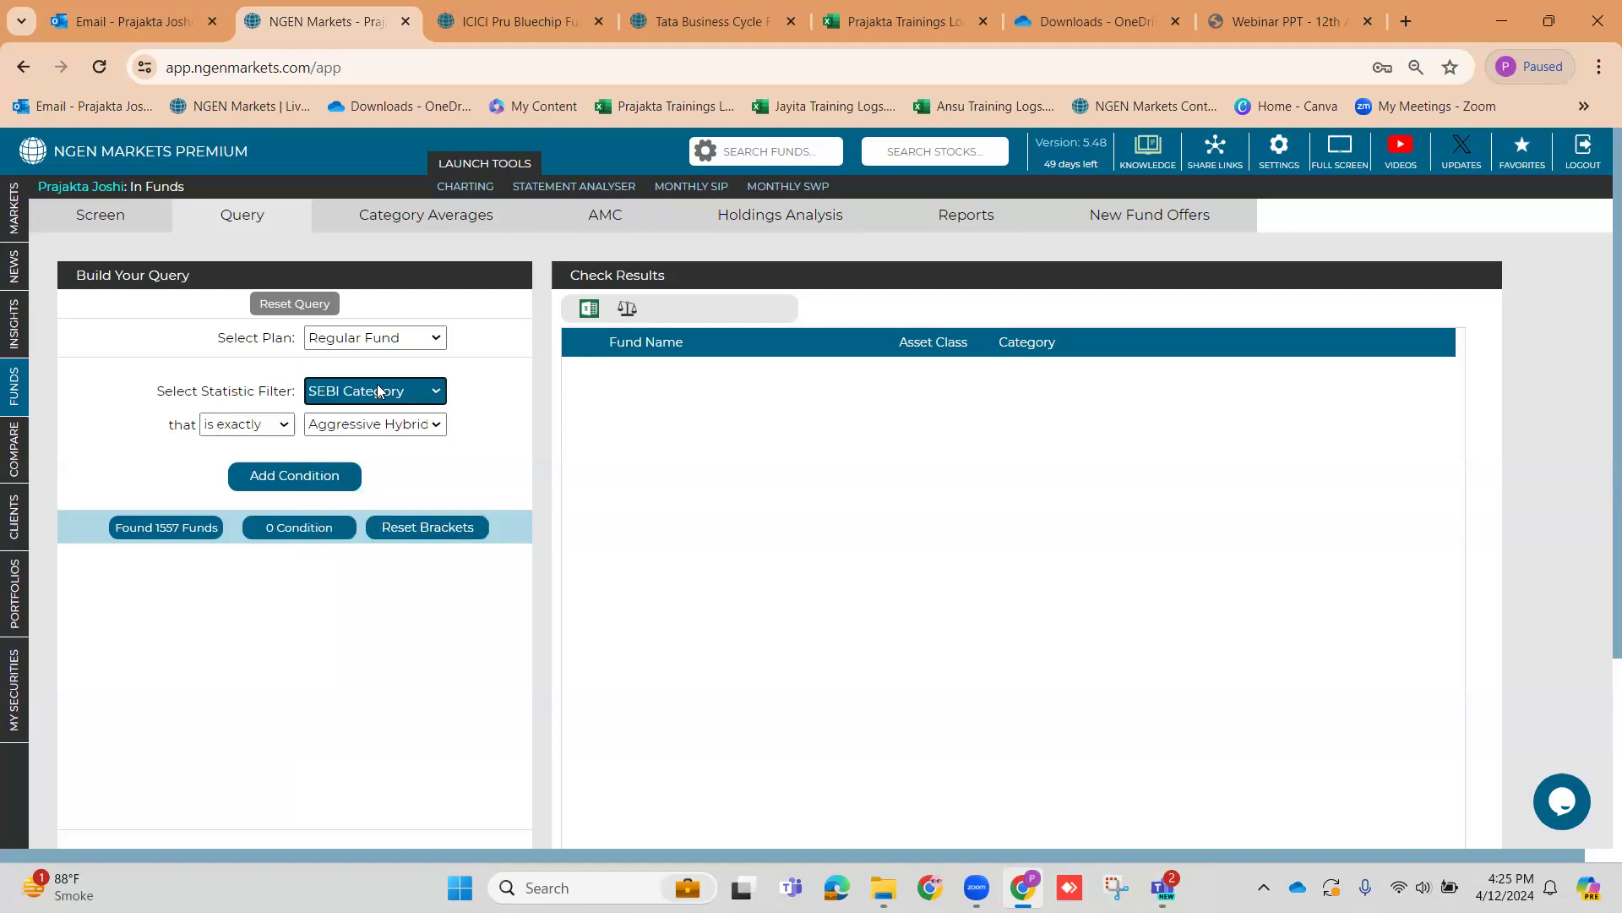
{"action": "left_click", "coordinate": [272, 426]}
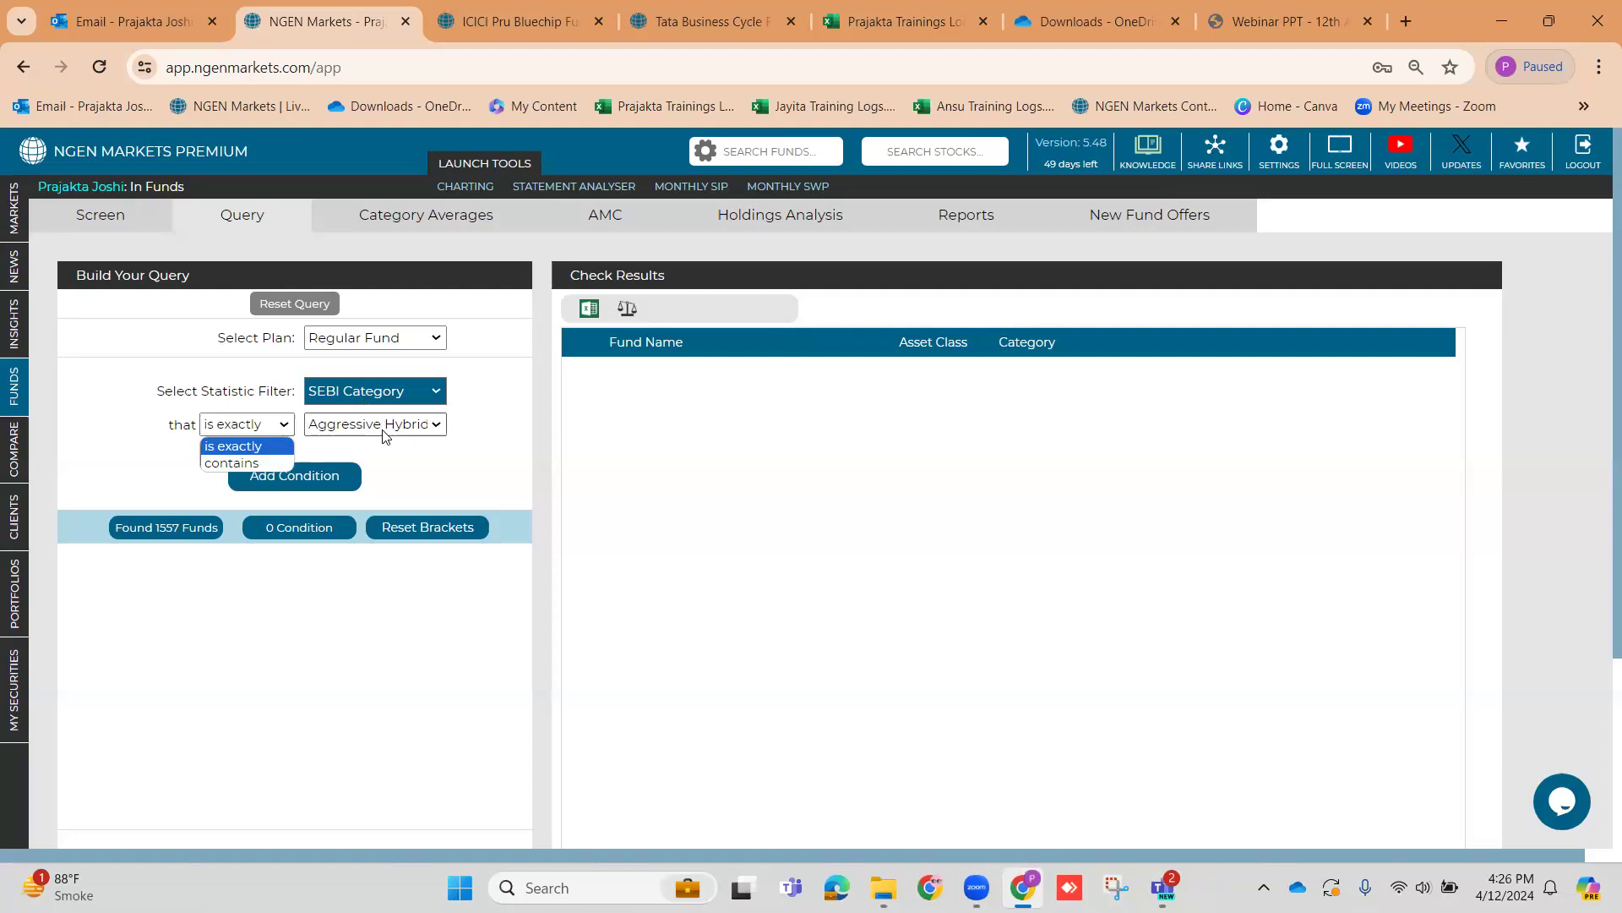
{"action": "left_click", "coordinate": [243, 449]}
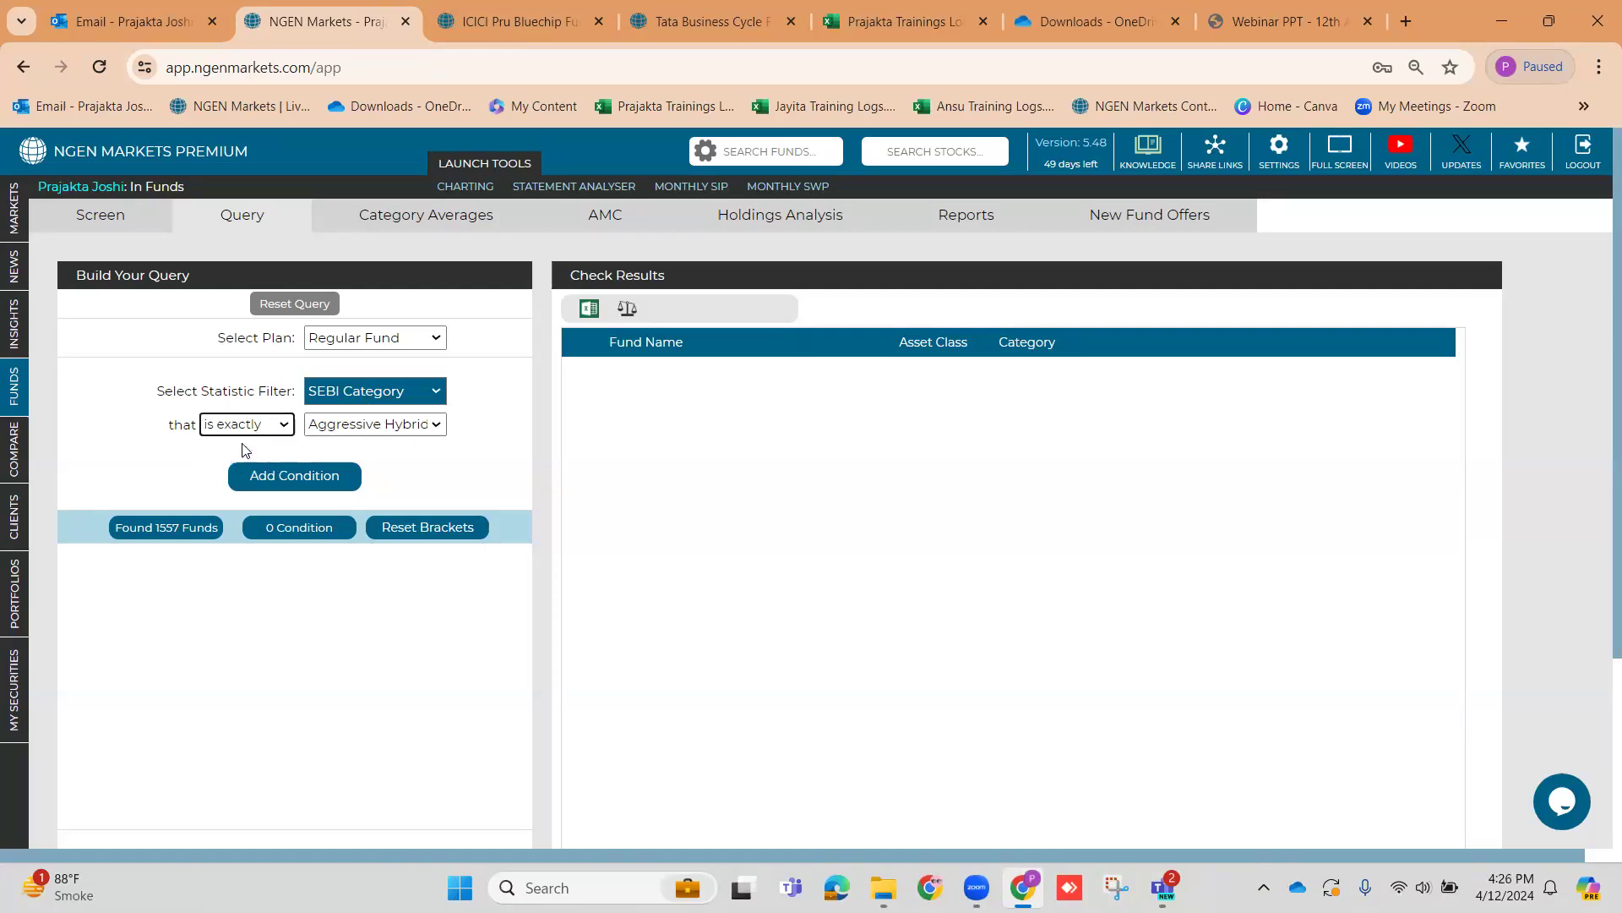
Choose Large Cap Fund as the category value and add the condition to the query
{"action": "left_click", "coordinate": [384, 427]}
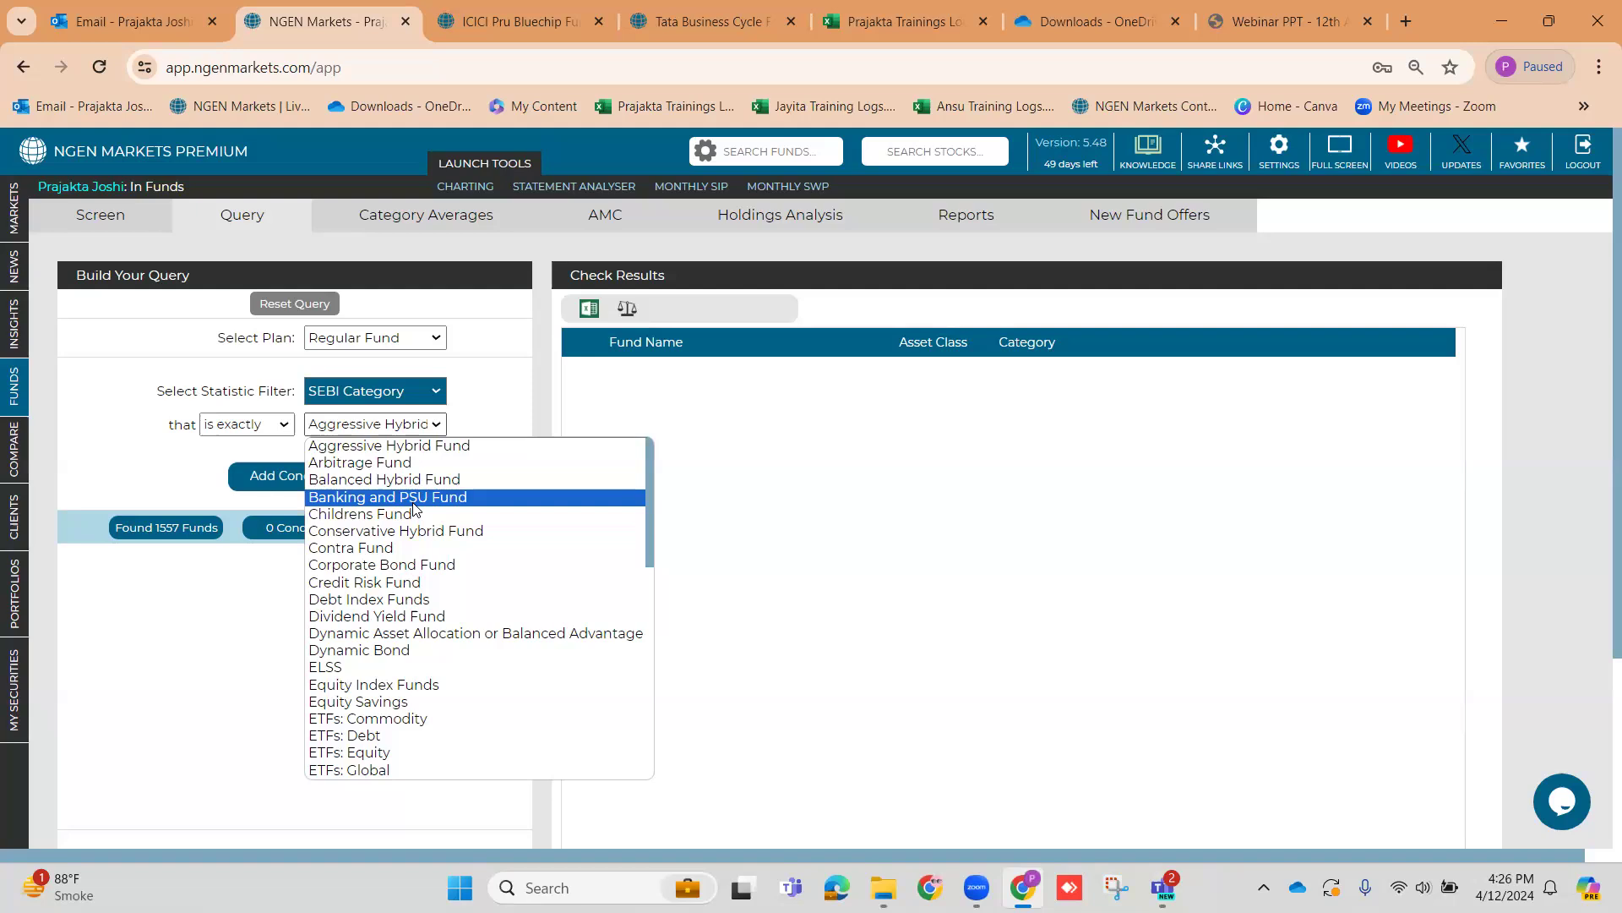
{"action": "scroll", "coordinate": [415, 507], "scroll_direction": "down", "scroll_amount": 3}
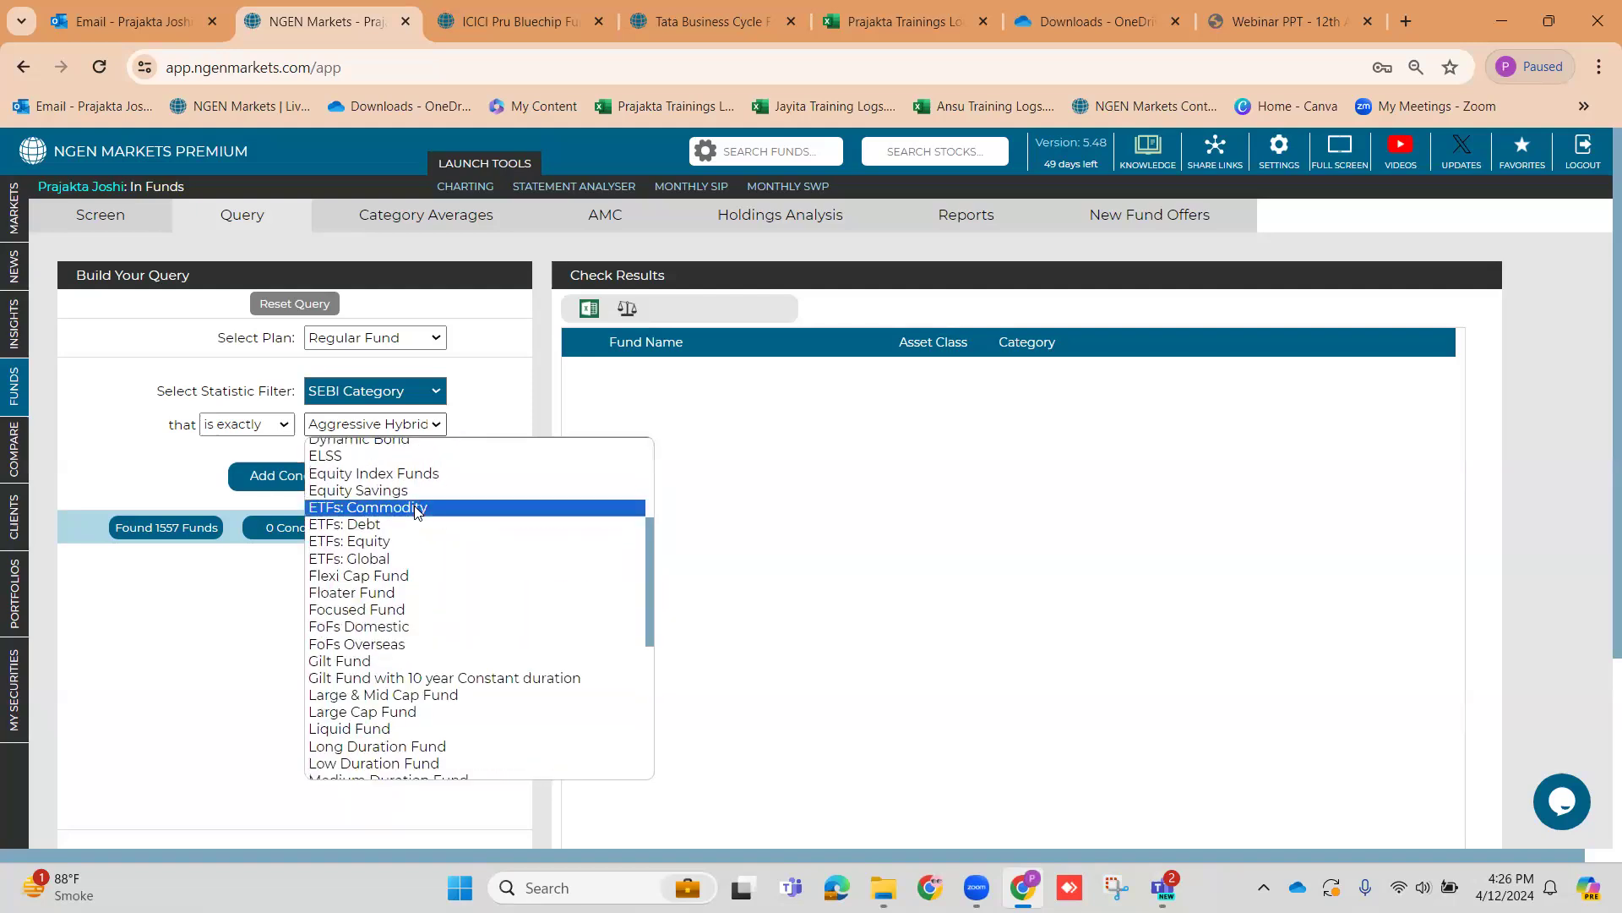
{"action": "scroll", "coordinate": [415, 490], "scroll_direction": "up", "scroll_amount": 3}
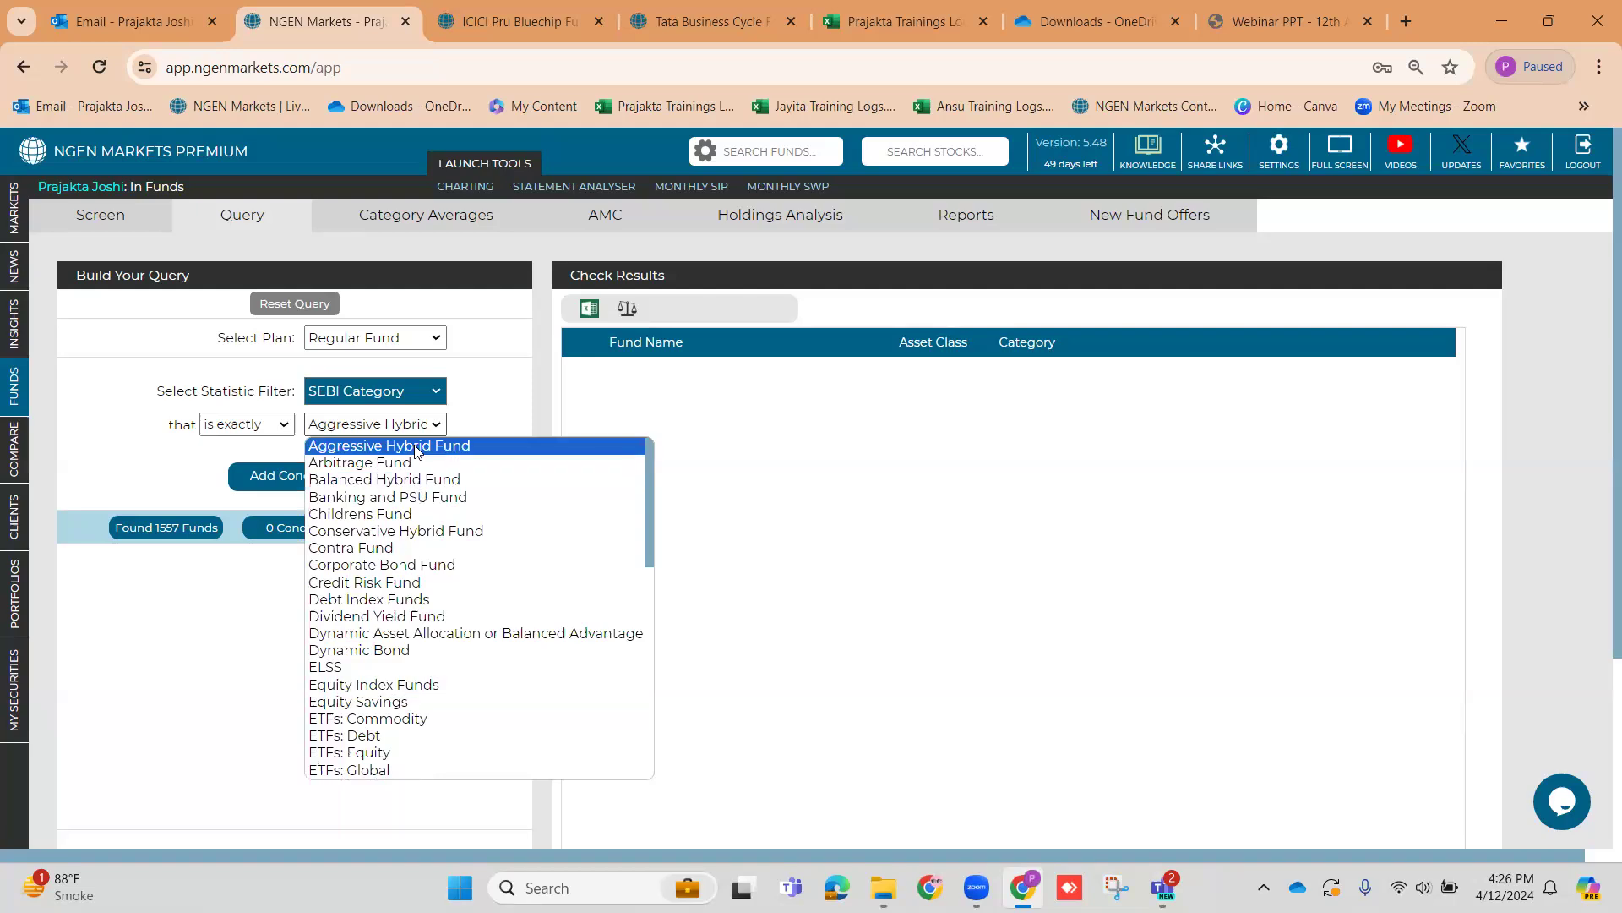
{"action": "scroll", "coordinate": [419, 507], "scroll_direction": "down", "scroll_amount": 7}
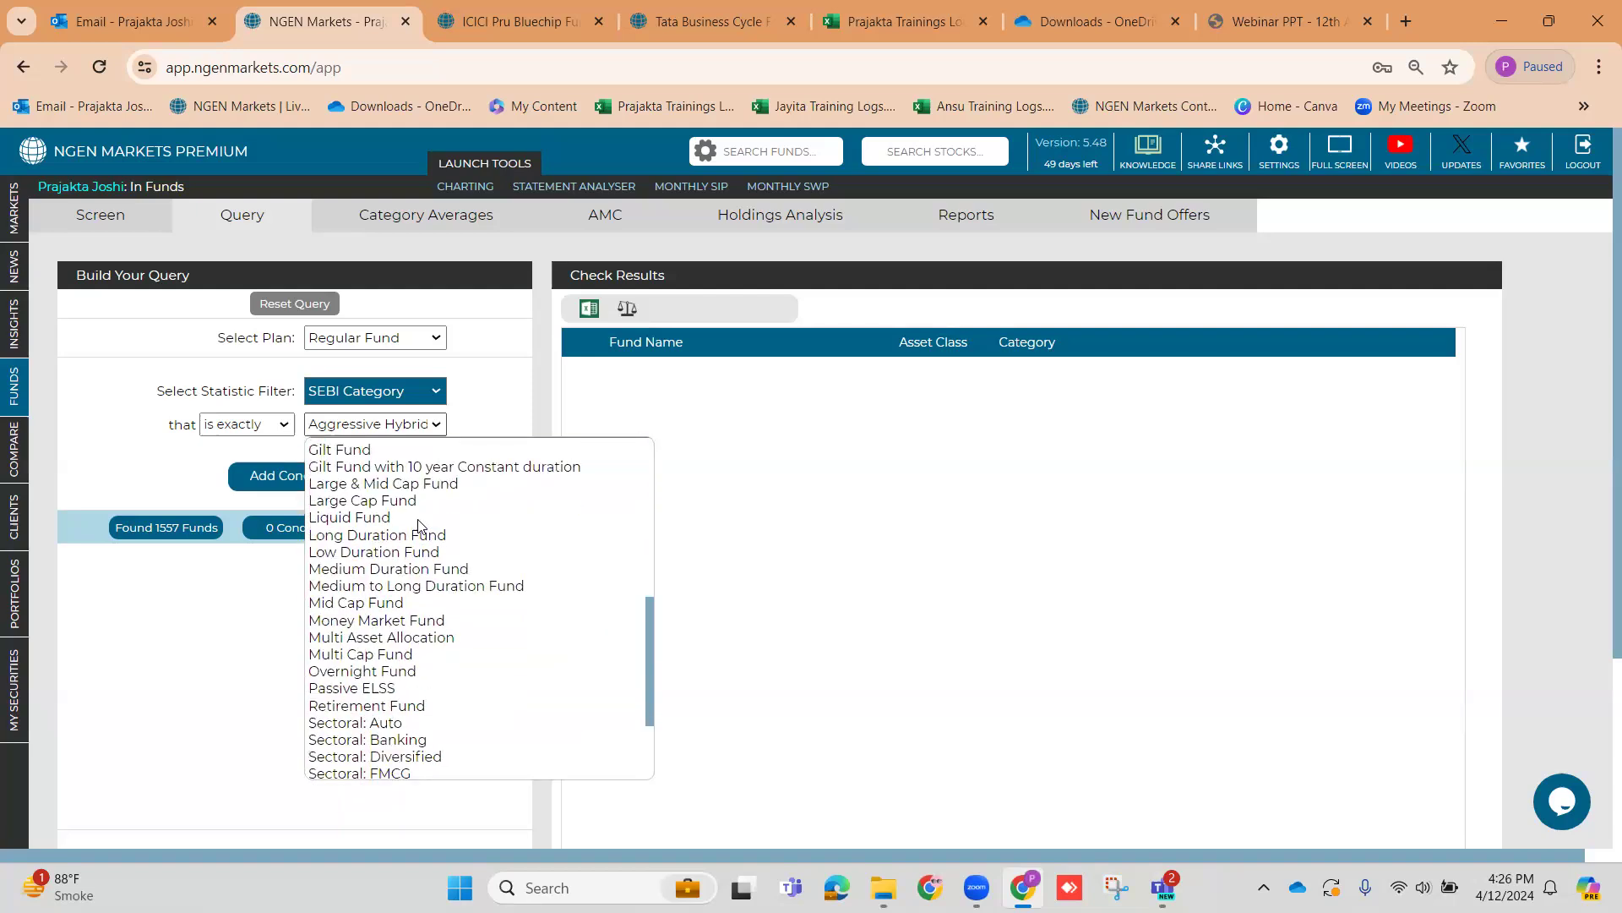
{"action": "left_click", "coordinate": [376, 501]}
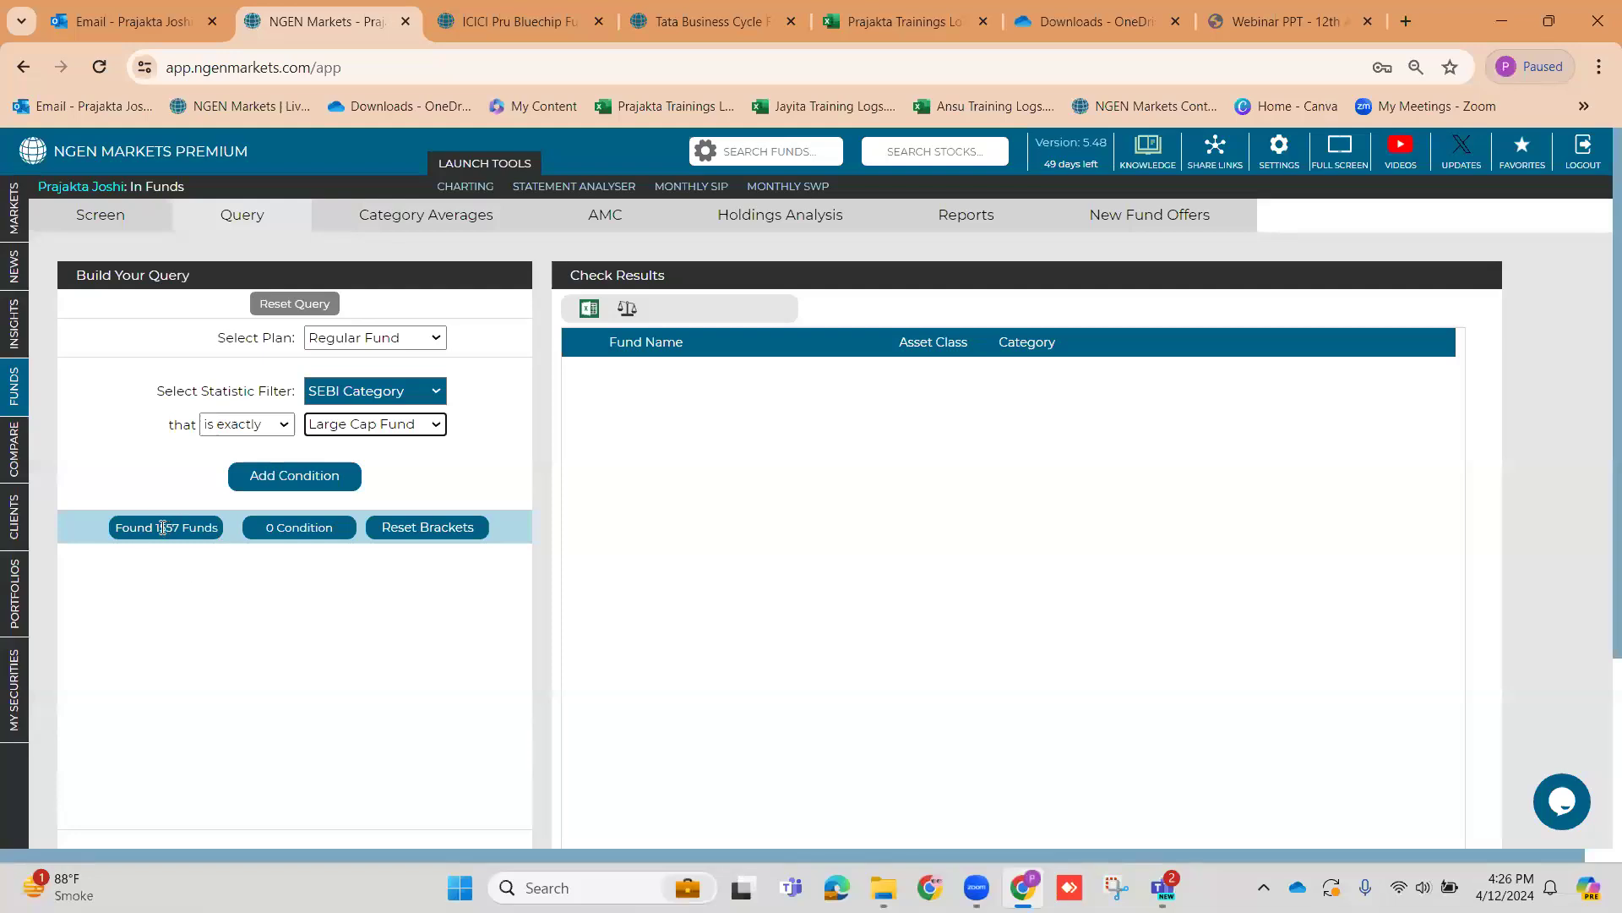
{"action": "left_click", "coordinate": [271, 490]}
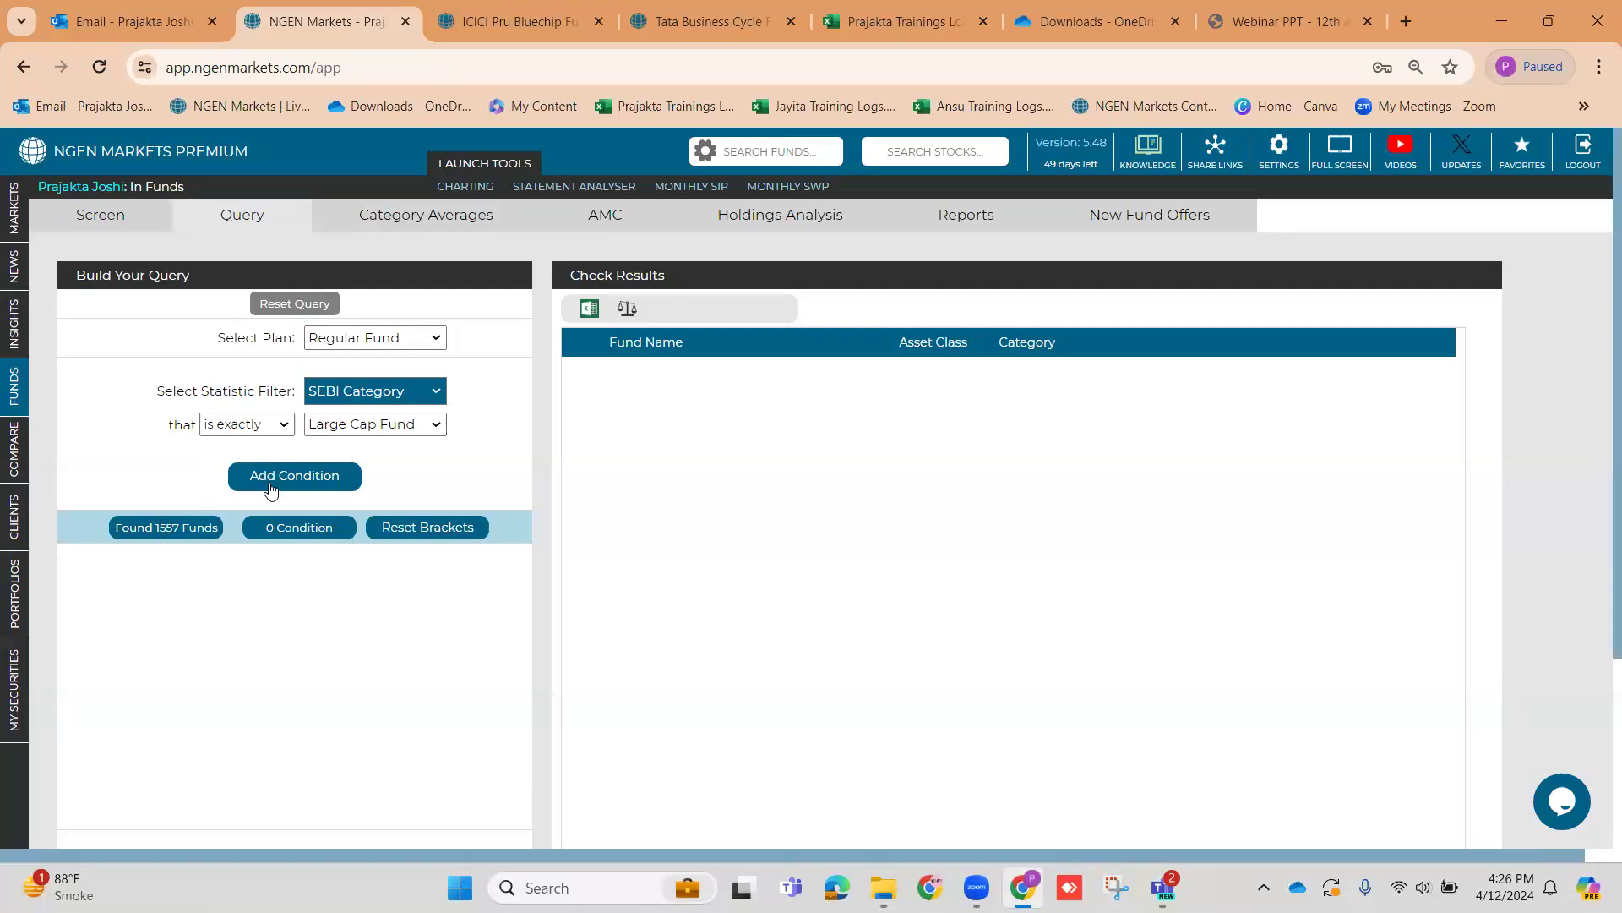
Clear the filters on the fund screener, compare its result count with the query's, and return to the query builder
{"action": "double_click", "coordinate": [168, 527]}
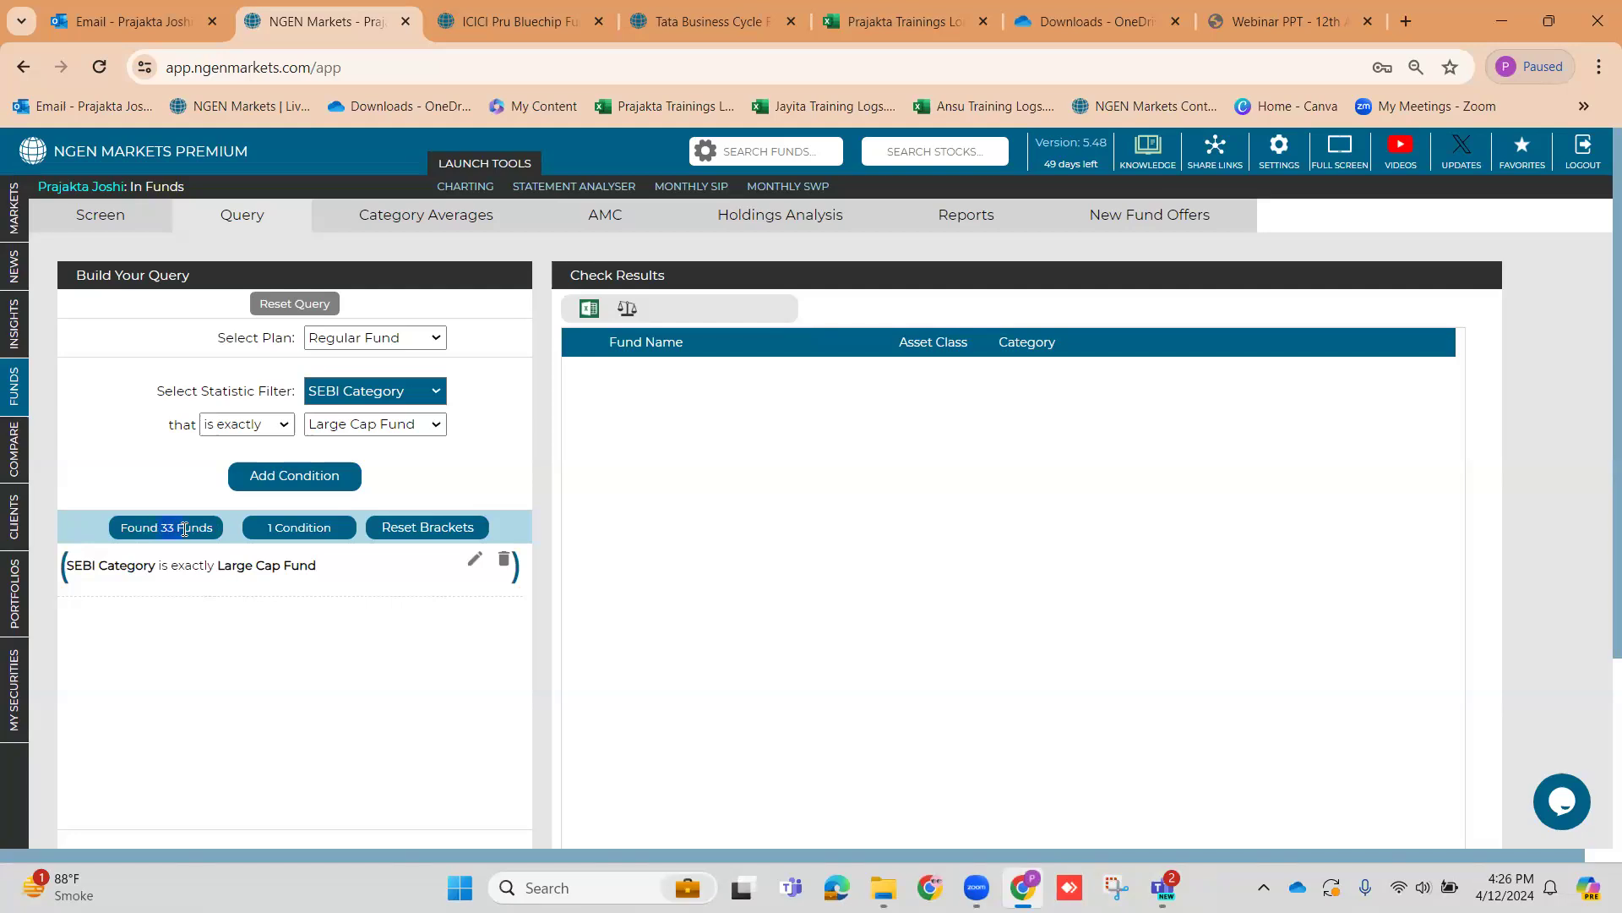
{"action": "left_click", "coordinate": [117, 224]}
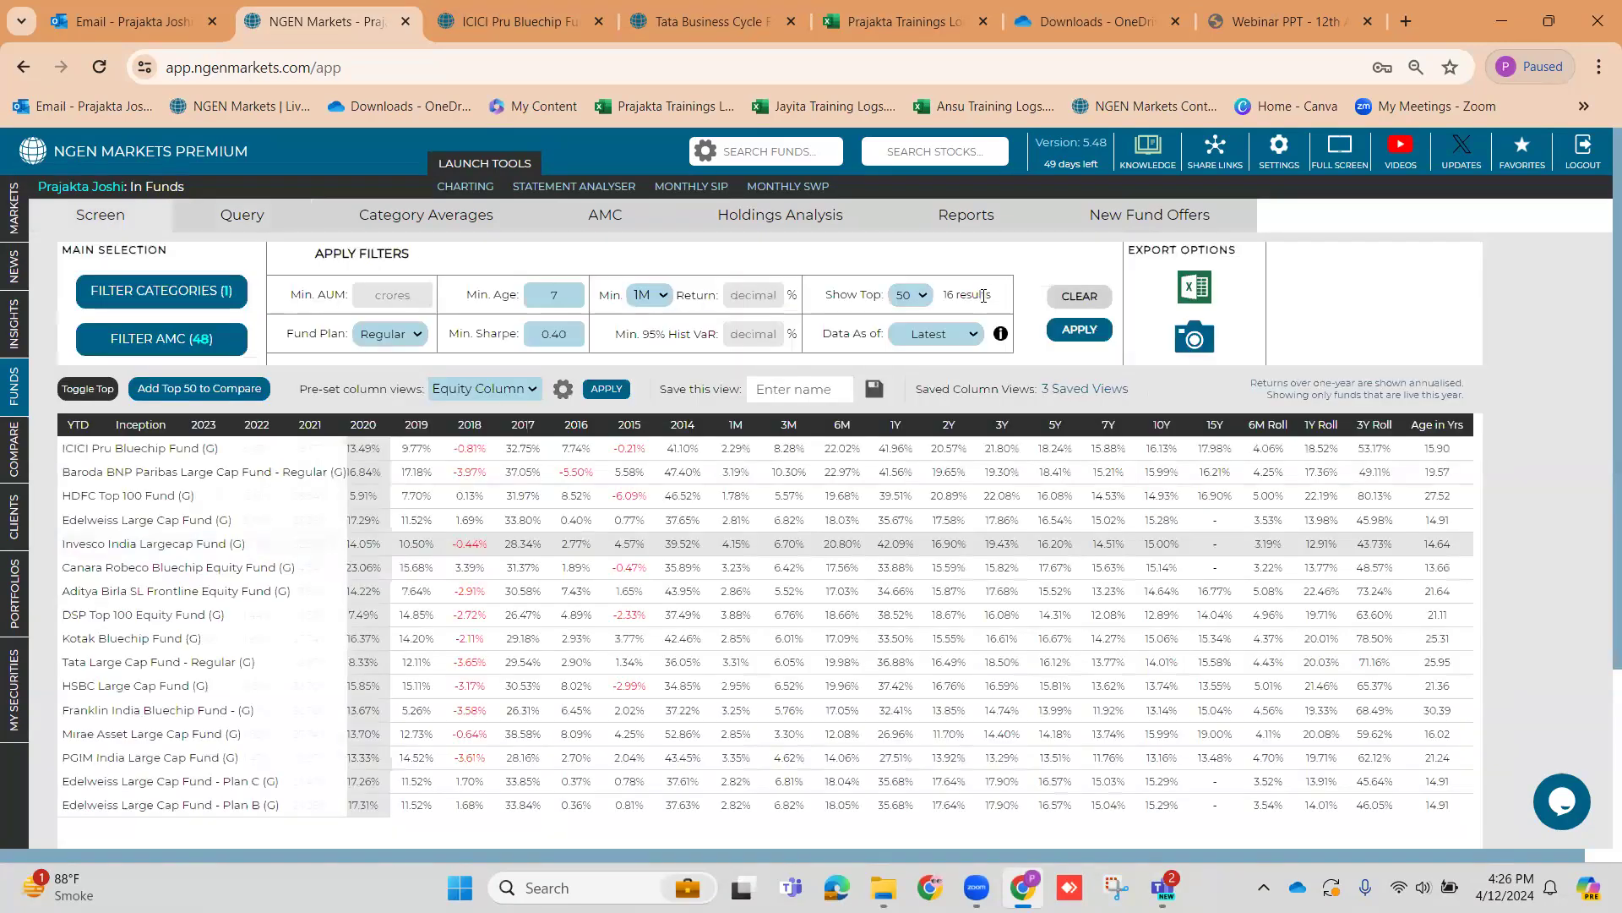
{"action": "left_click", "coordinate": [1084, 297]}
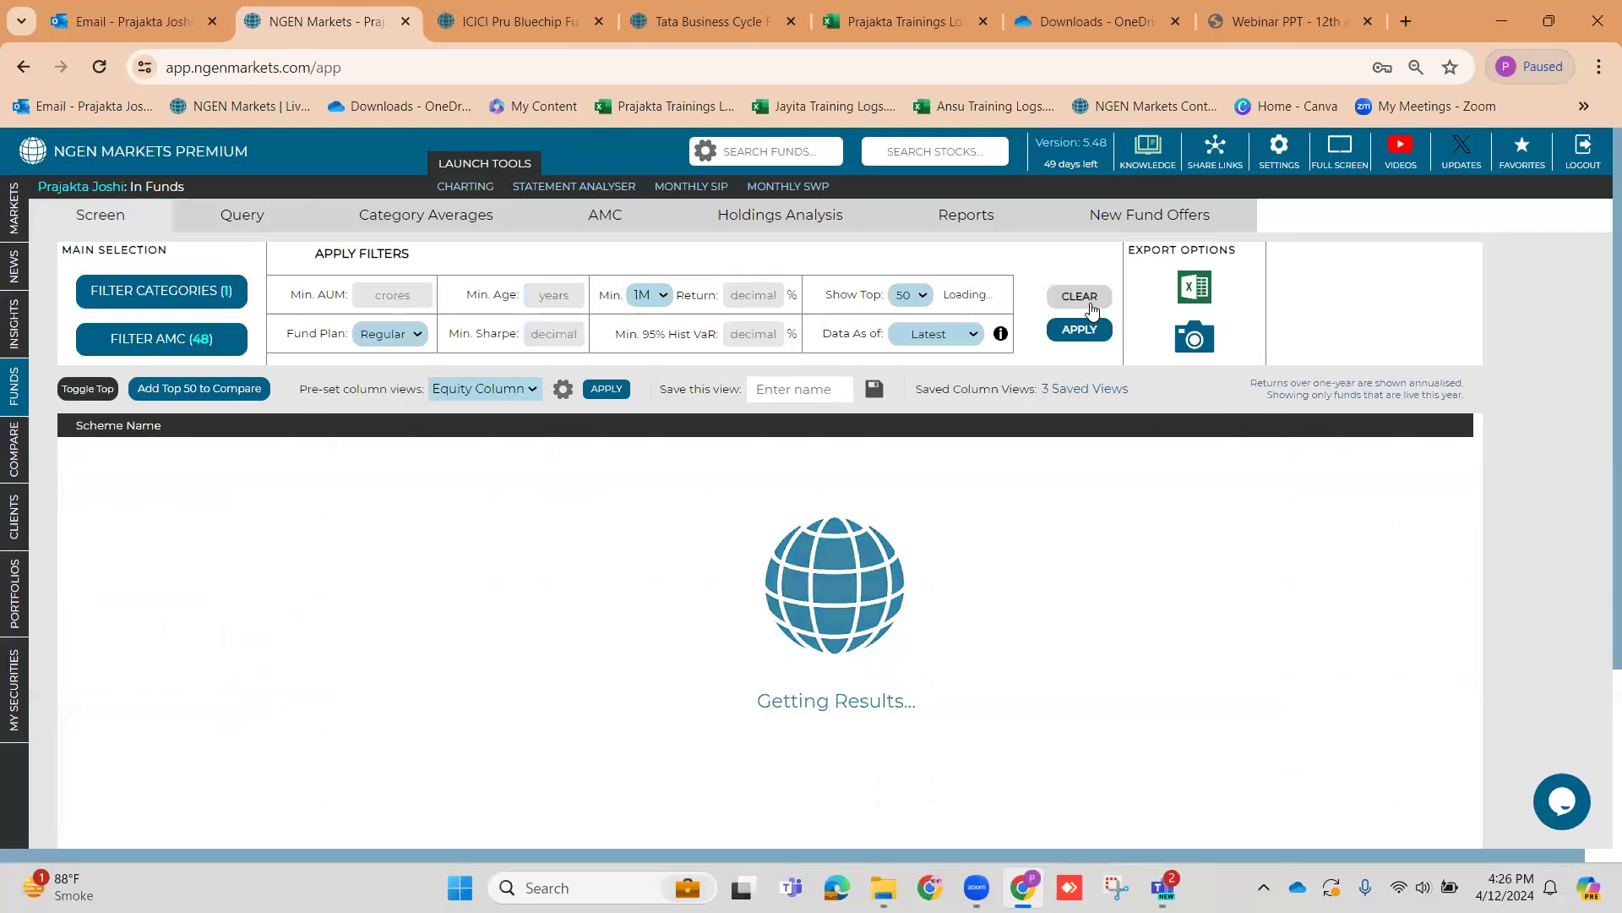
{"action": "left_click_drag", "start_coordinate": [941, 294], "coordinate": [997, 296]}
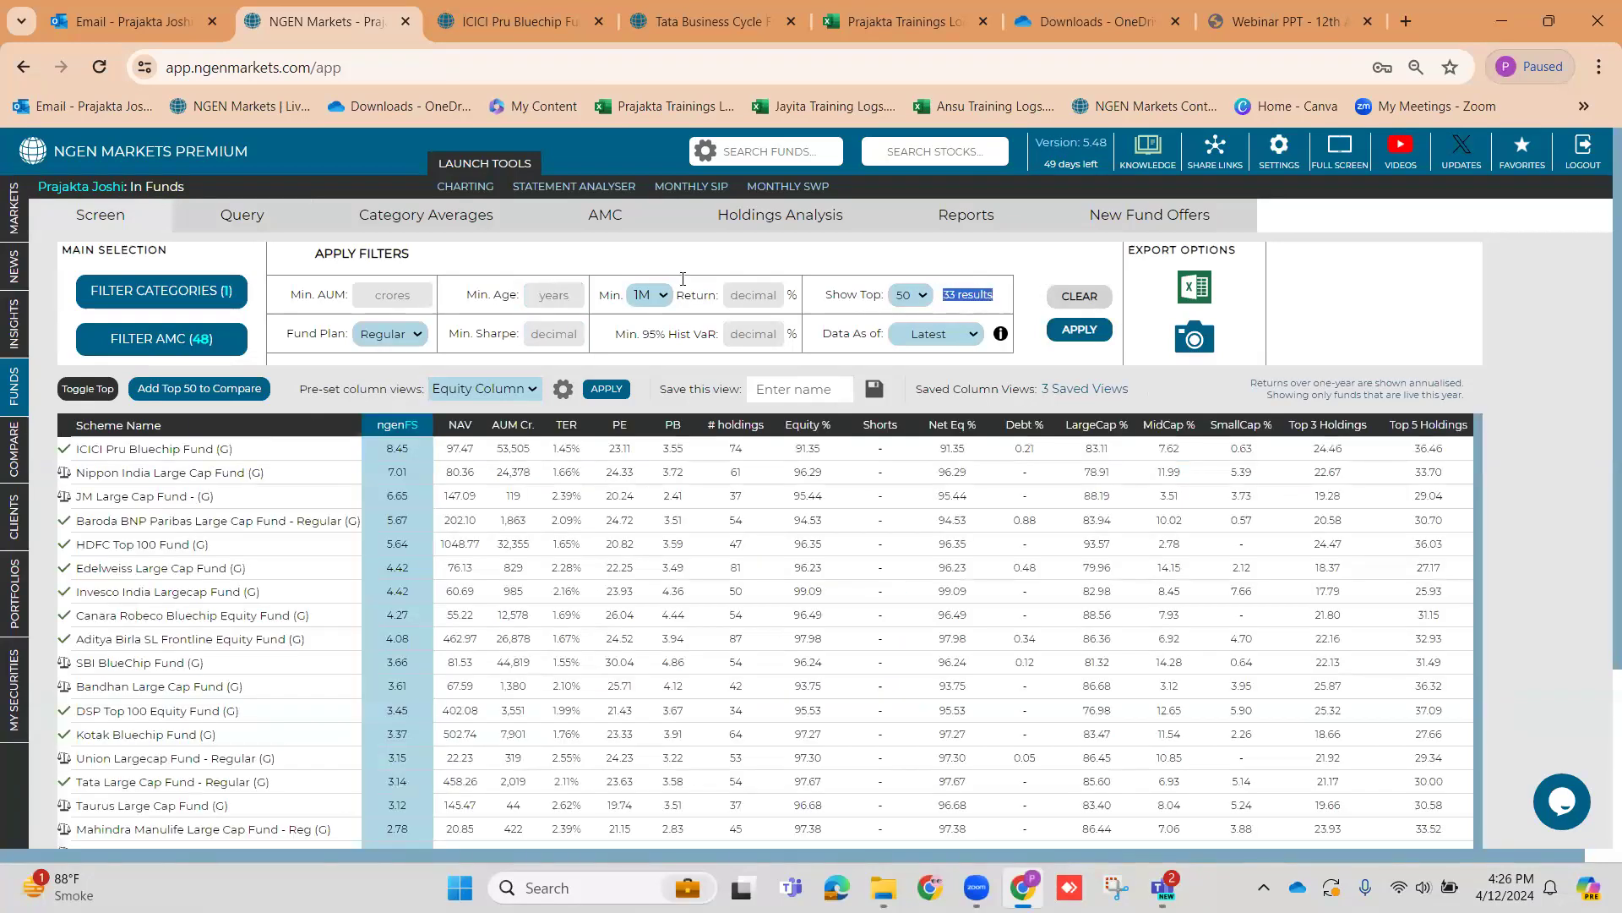
{"action": "left_click", "coordinate": [254, 221]}
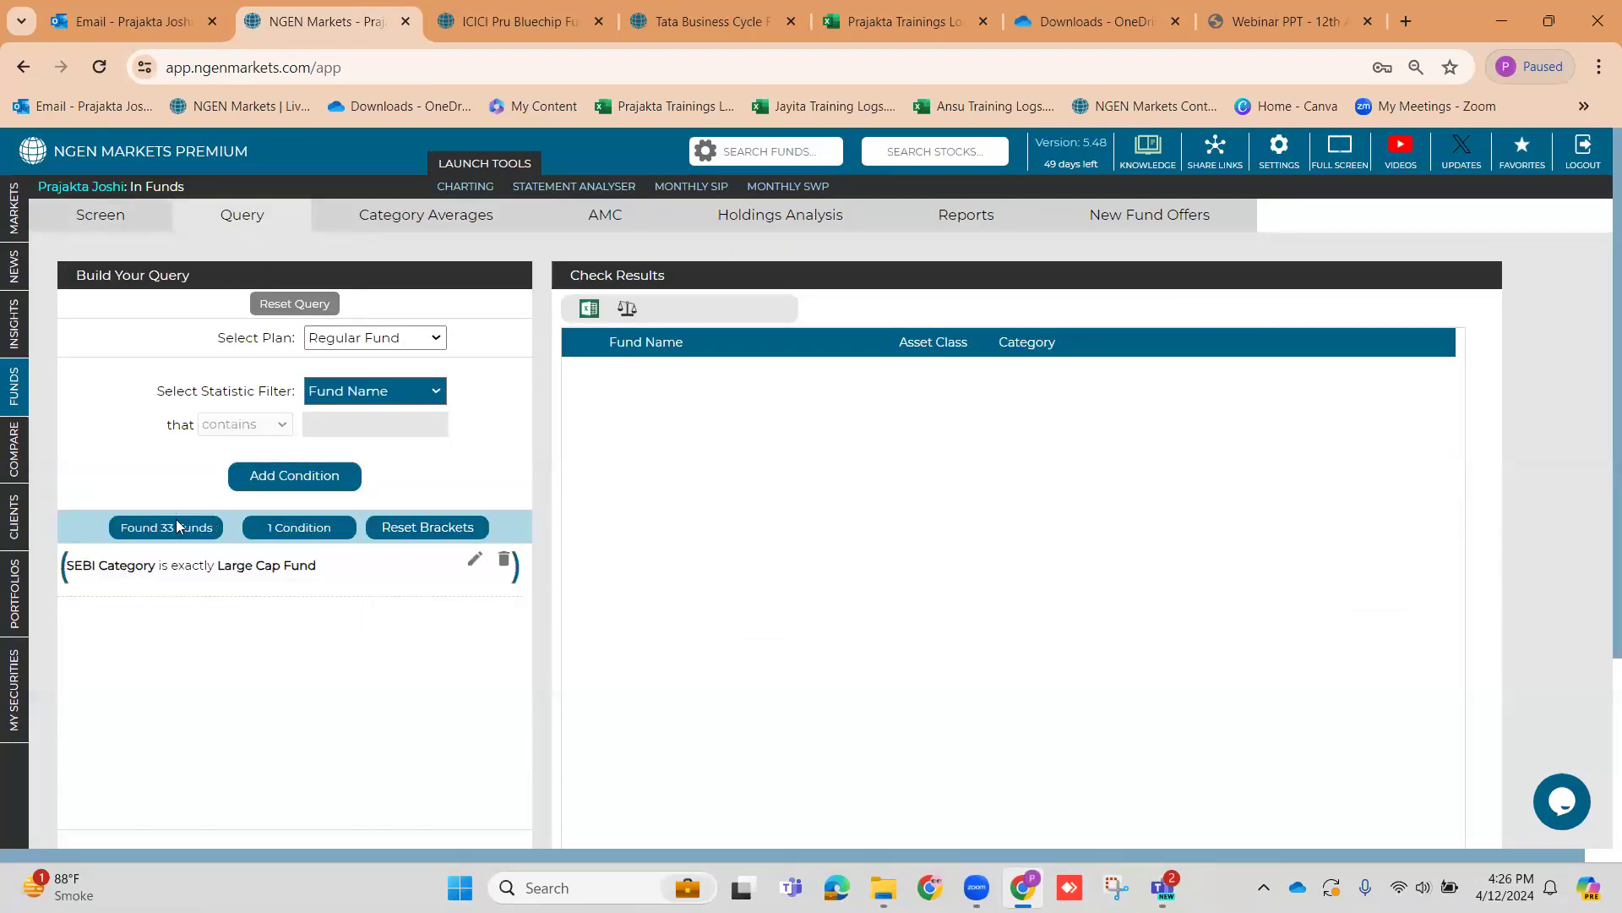
Show the list of funds that match the Large Cap Fund condition
{"action": "scroll", "coordinate": [244, 627], "scroll_direction": "down", "scroll_amount": 2}
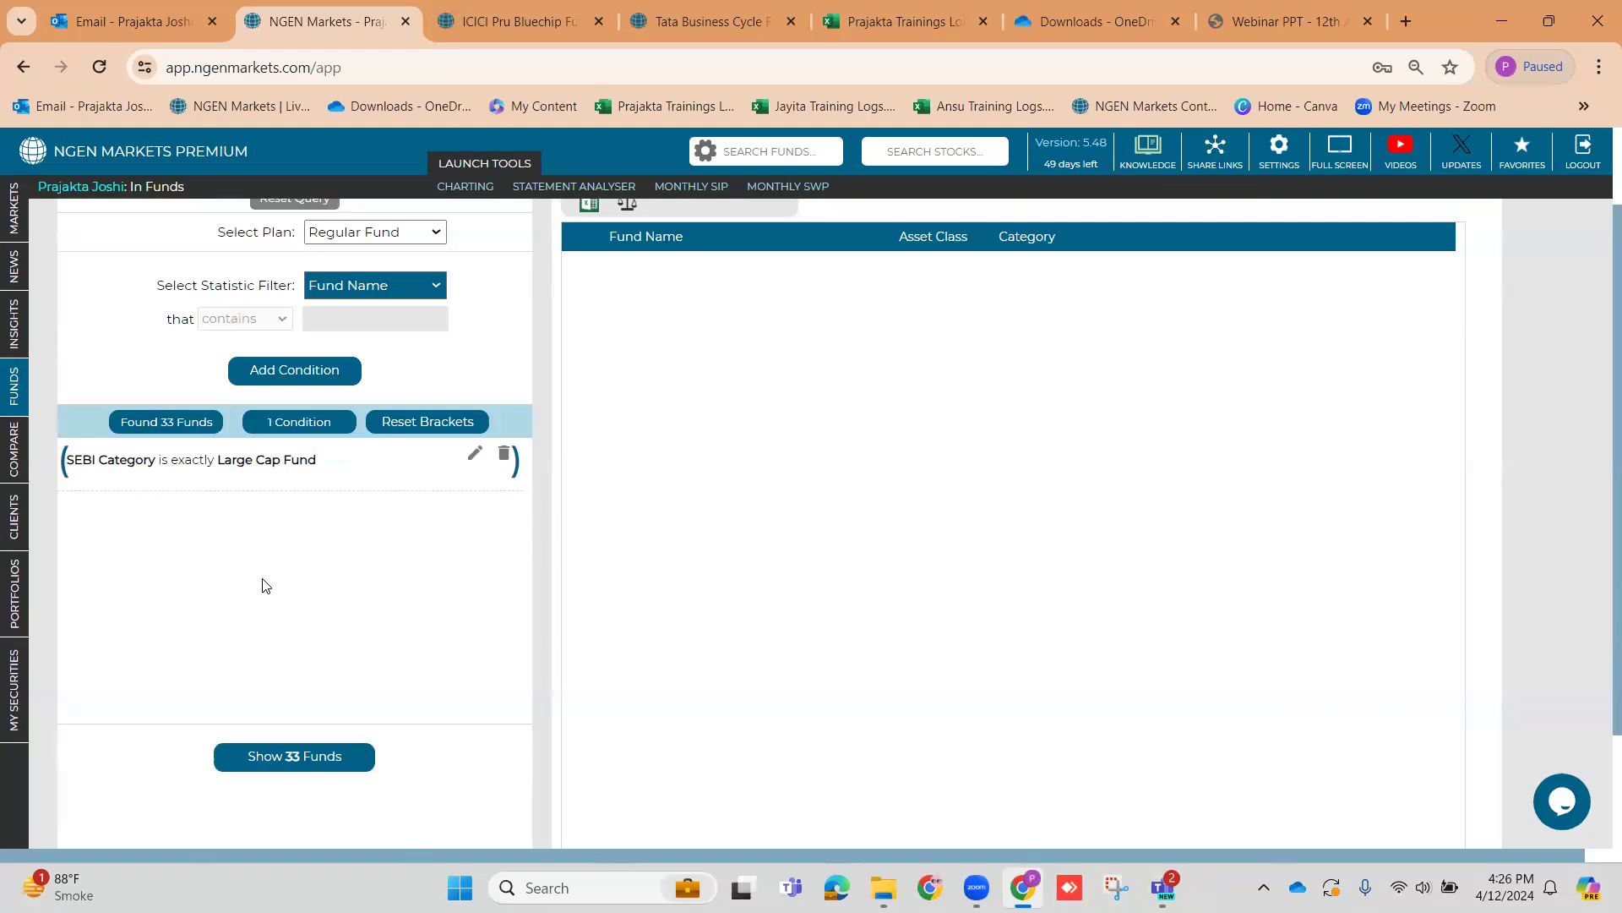
{"action": "scroll", "coordinate": [233, 574], "scroll_direction": "down", "scroll_amount": 2}
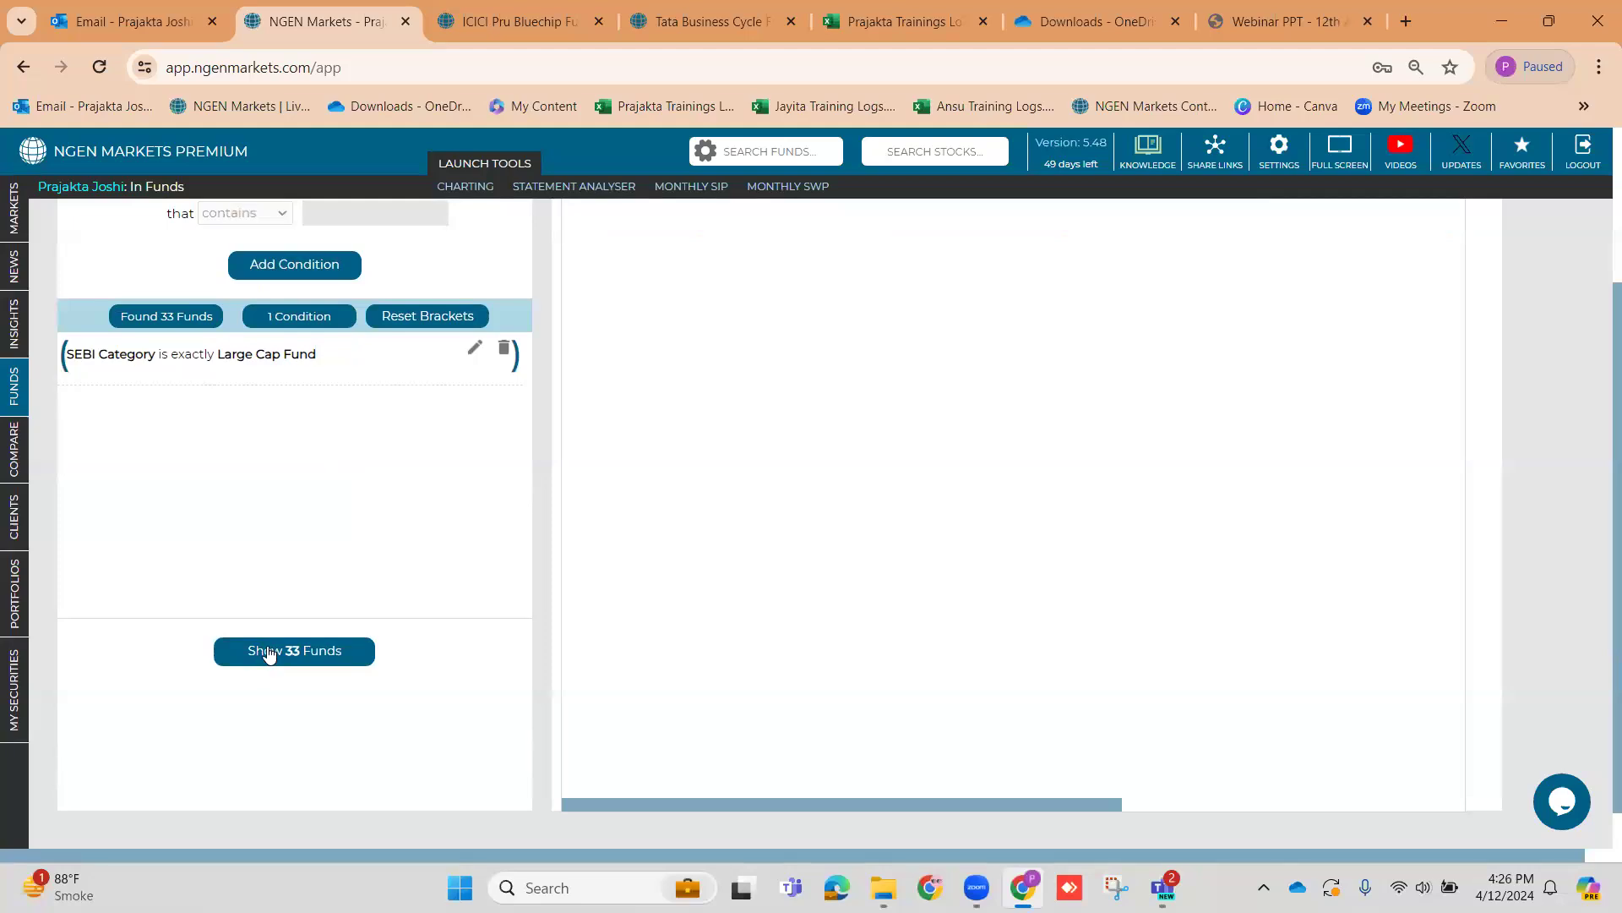
{"action": "left_click", "coordinate": [267, 652]}
{"action": "scroll", "coordinate": [380, 642], "scroll_direction": "up", "scroll_amount": 3}
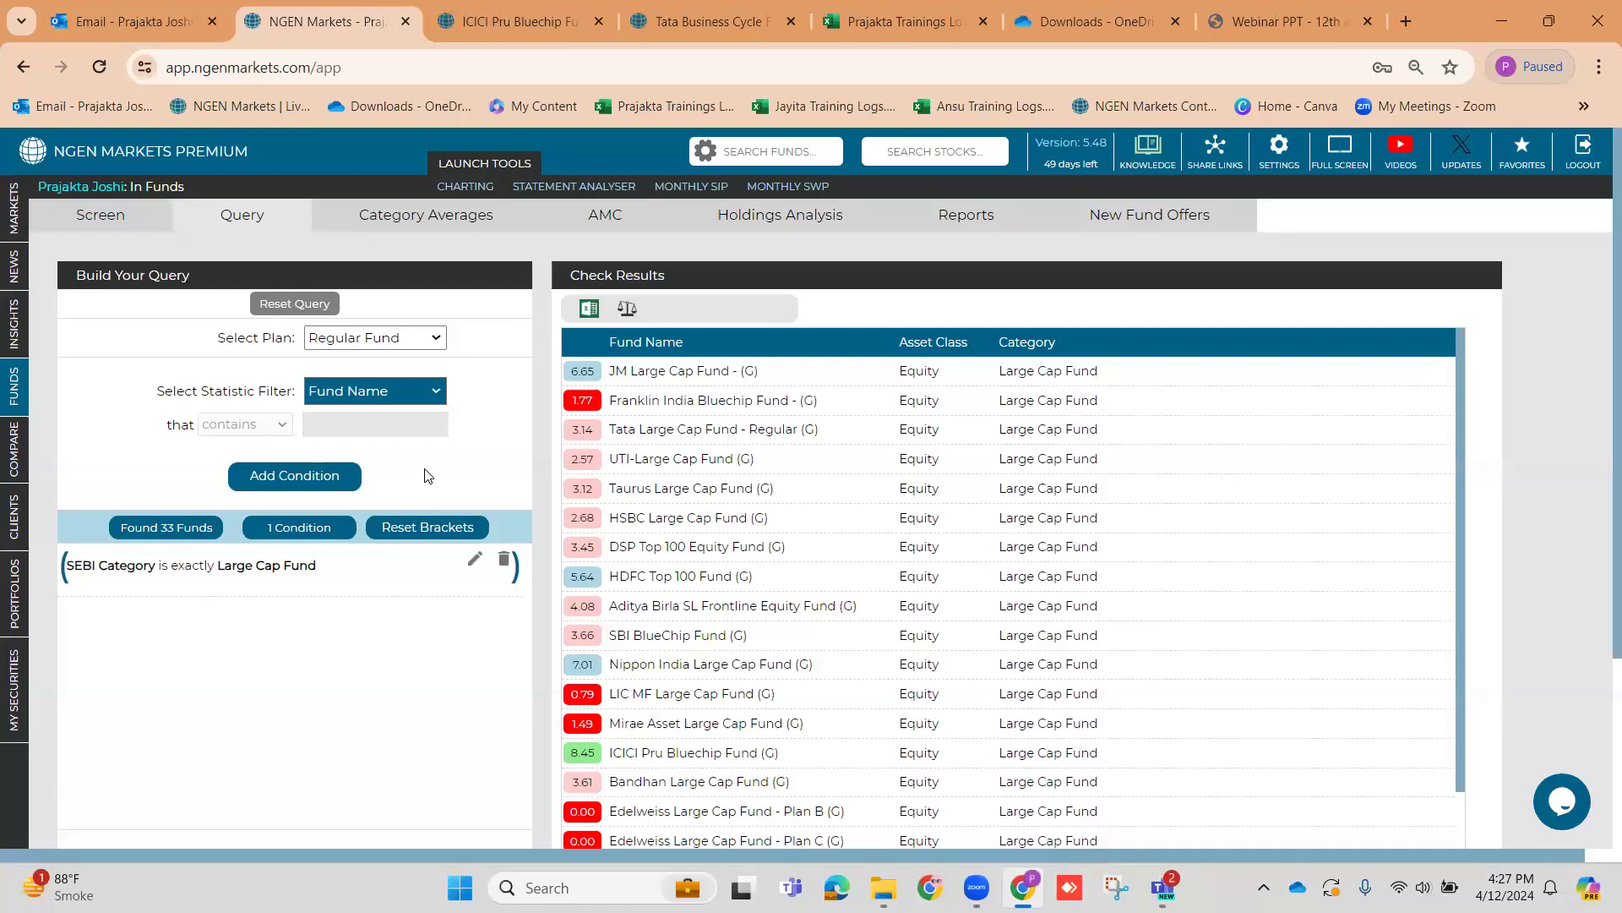
Select Sharpe Ratio as the next statistic filter and check its minimum and maximum range
{"action": "left_click", "coordinate": [421, 397]}
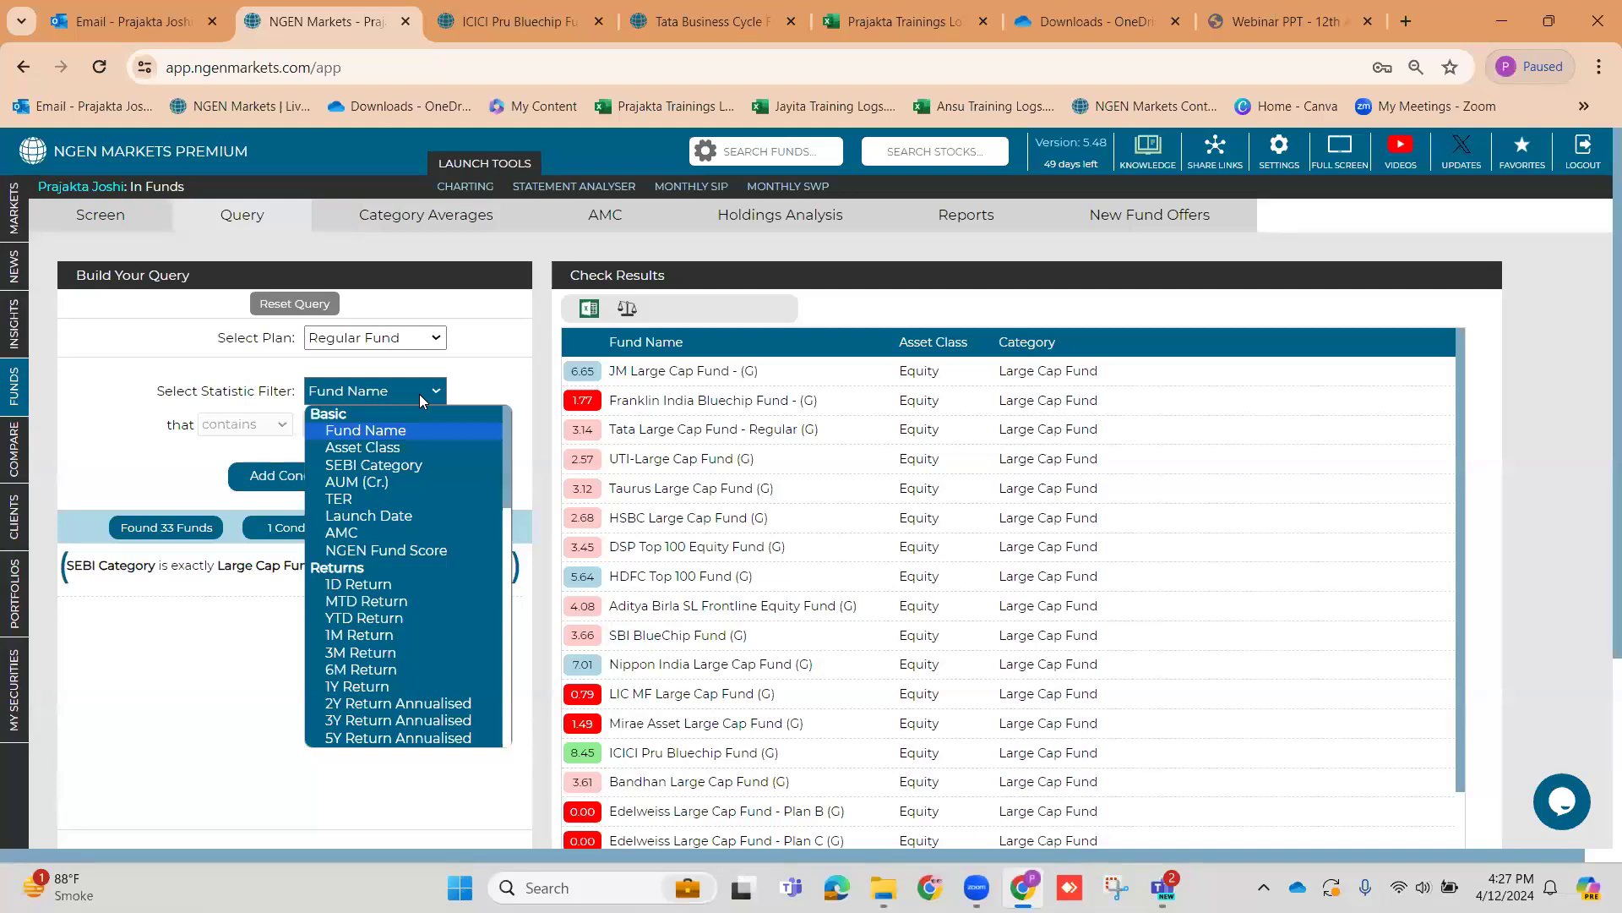
{"action": "scroll", "coordinate": [402, 629], "scroll_direction": "down", "scroll_amount": 5}
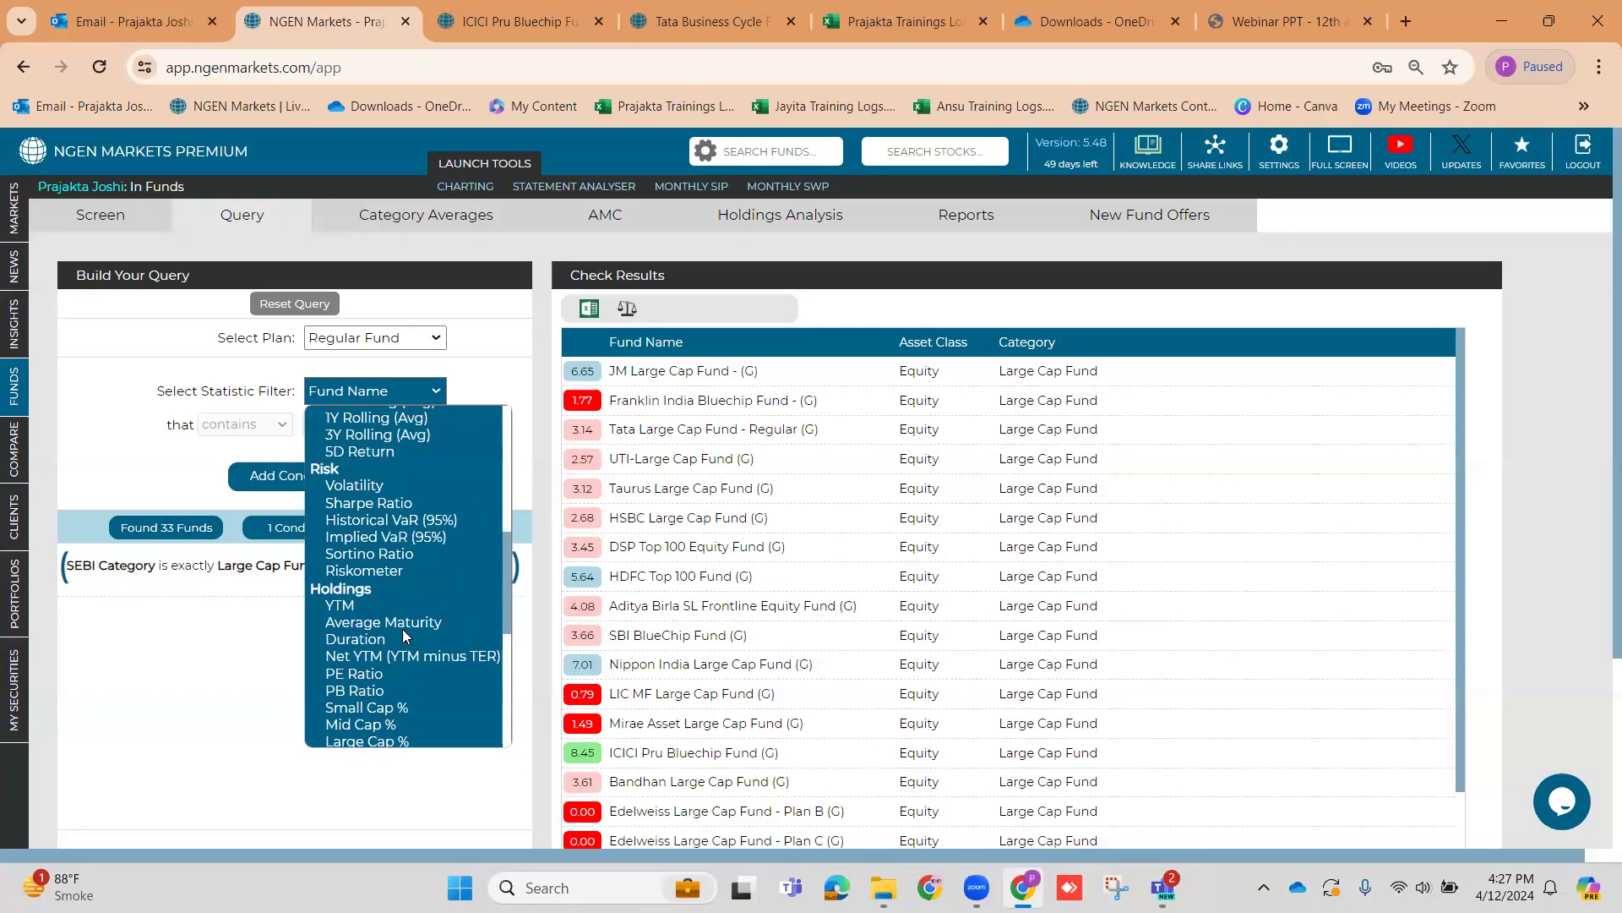
{"action": "left_click", "coordinate": [397, 503]}
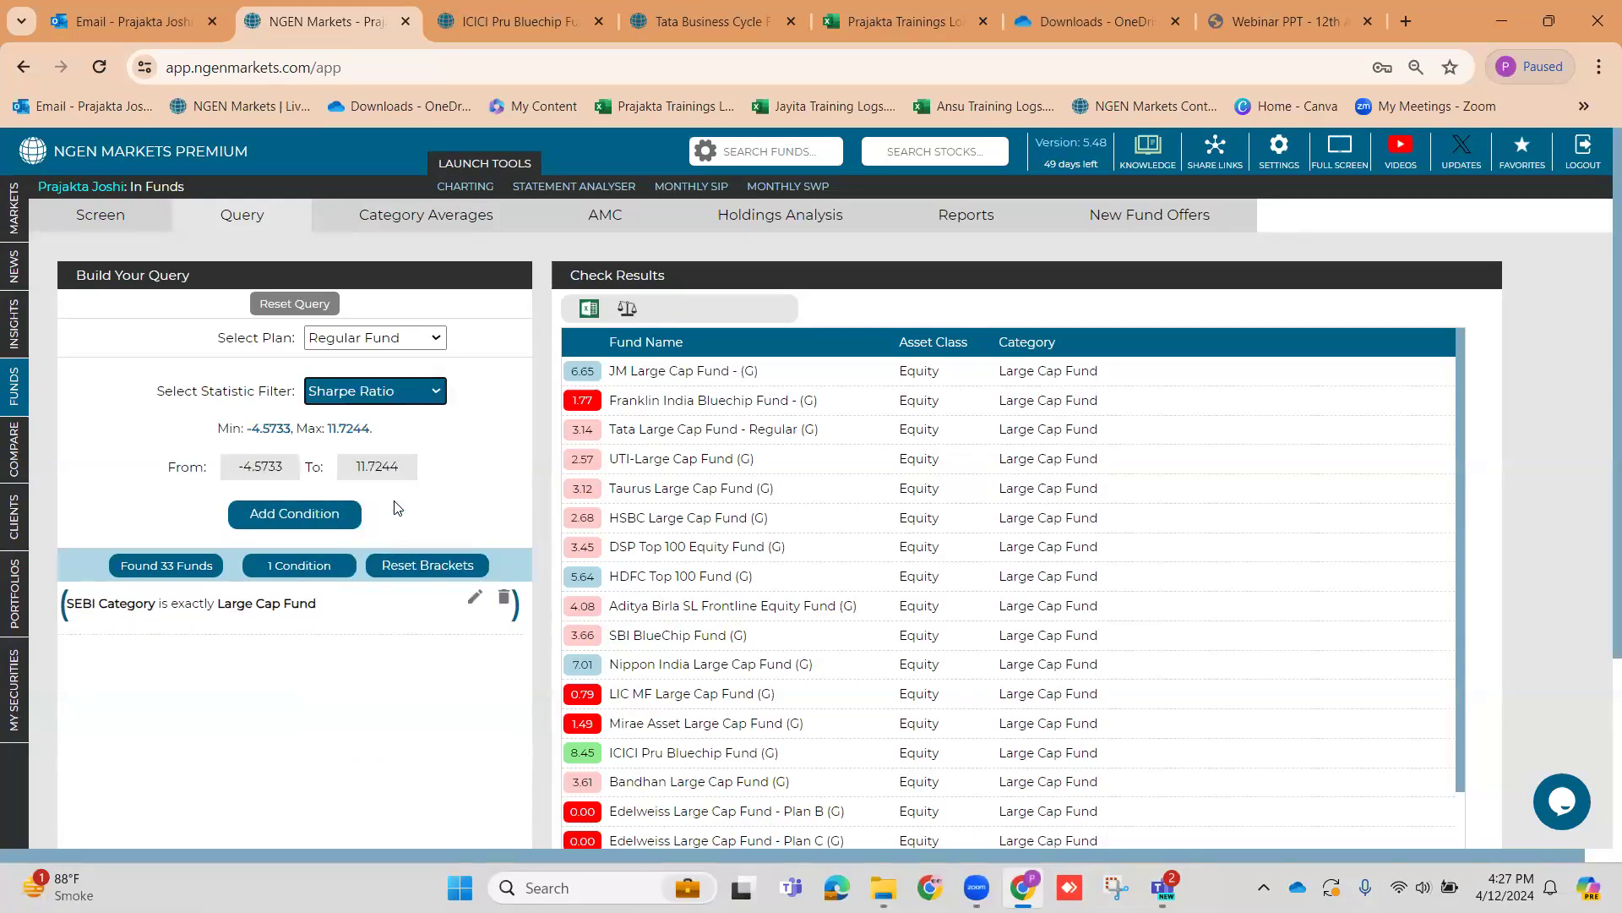
{"action": "left_click", "coordinate": [400, 390]}
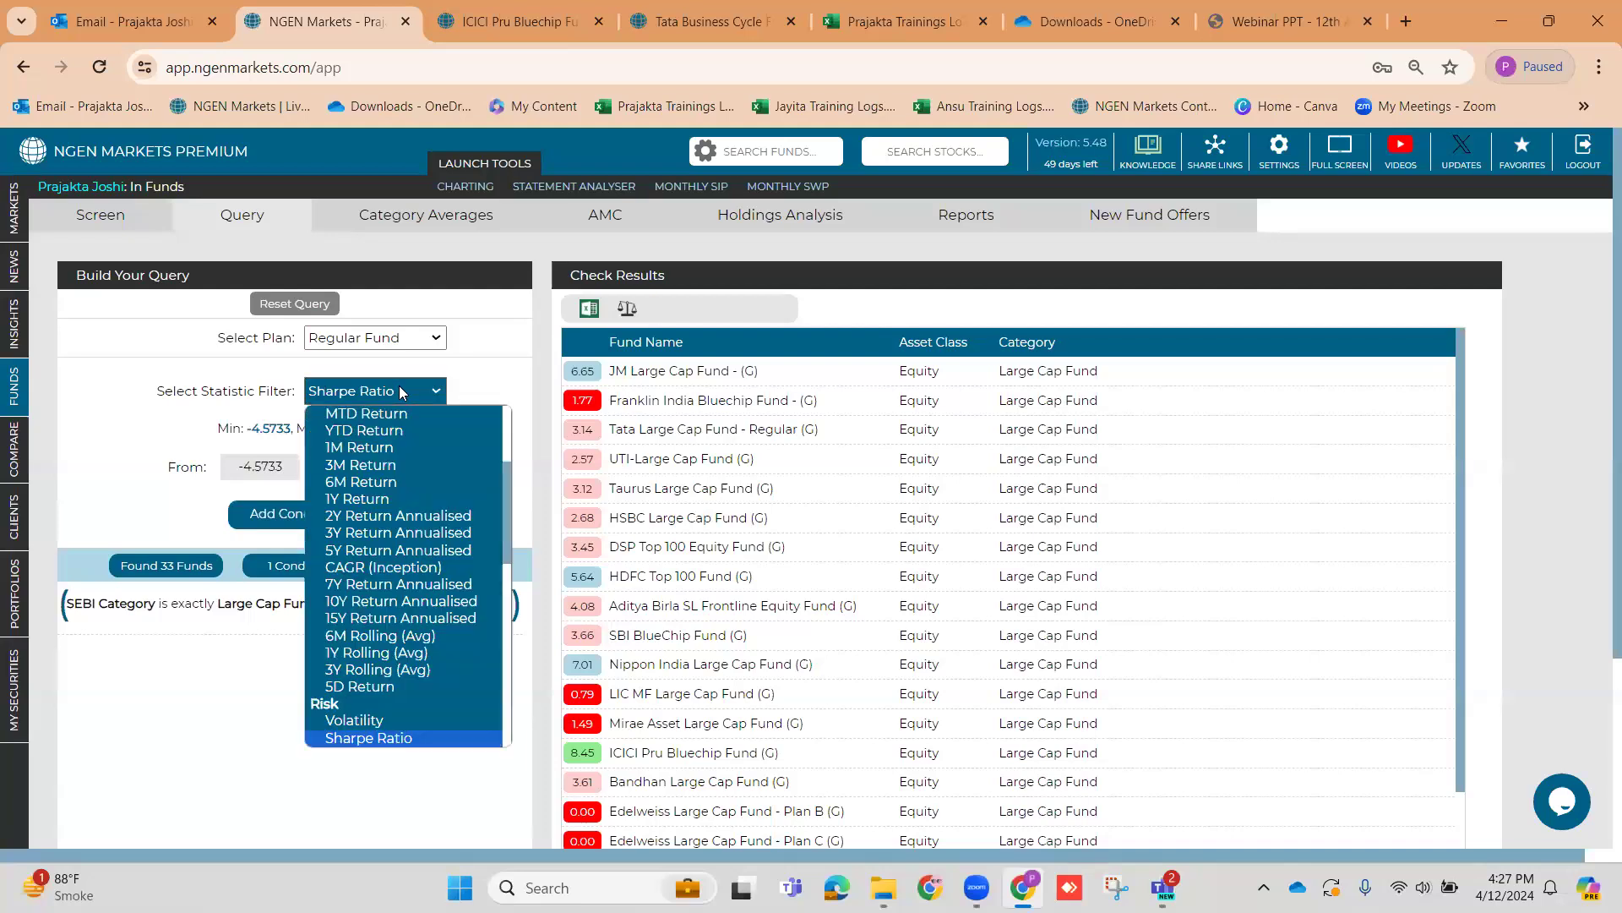
{"action": "scroll", "coordinate": [386, 626], "scroll_direction": "down", "scroll_amount": 3}
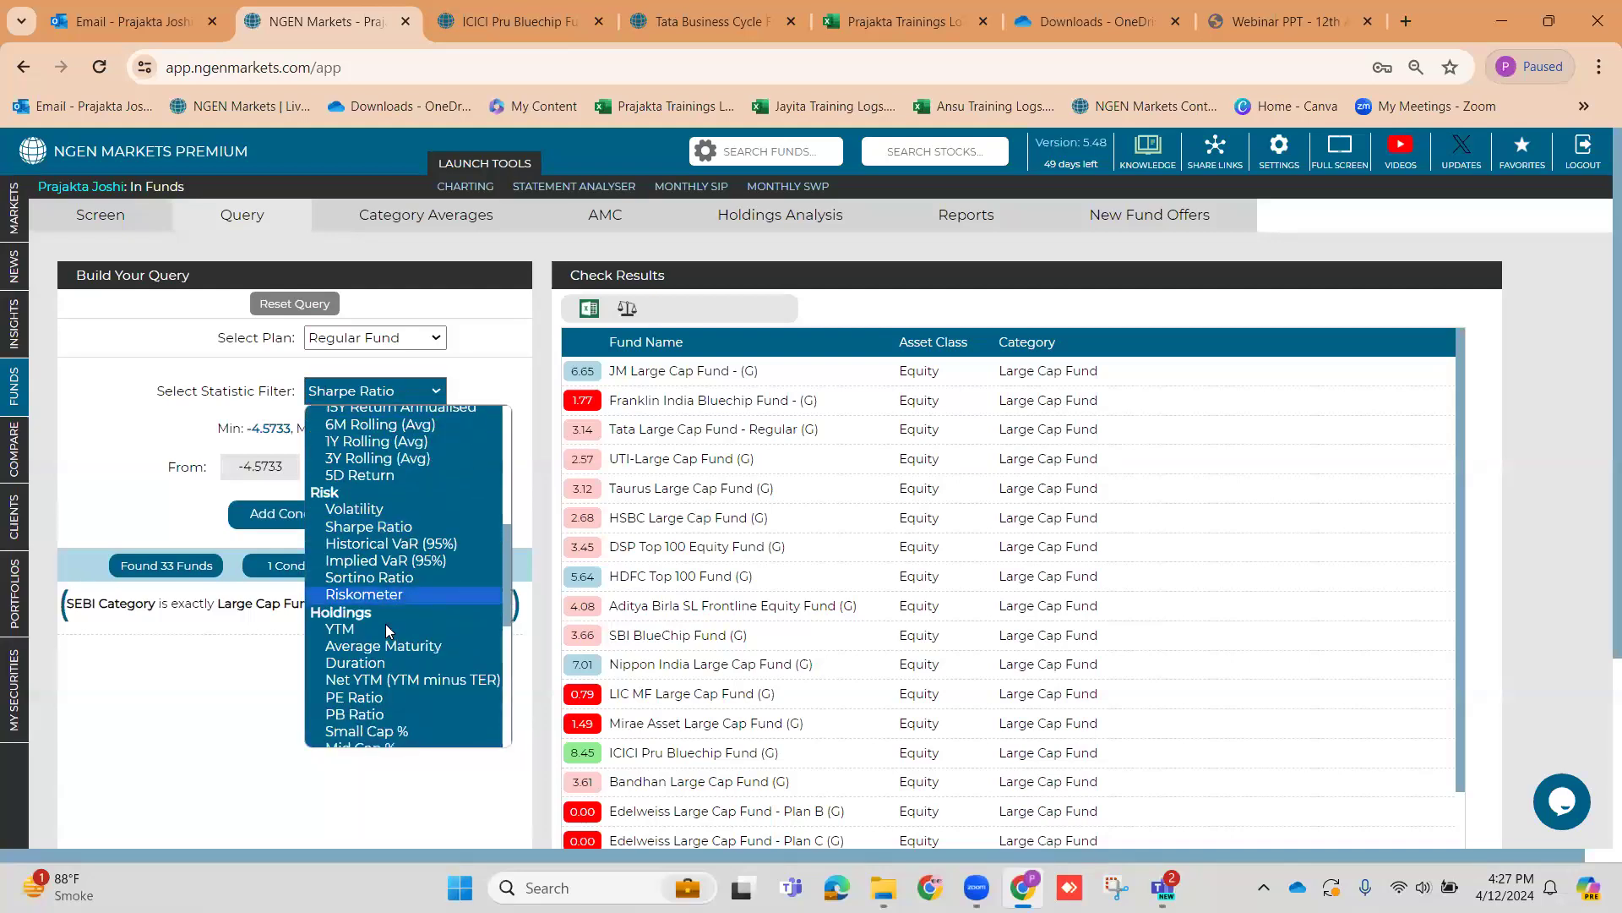
{"action": "left_click", "coordinate": [390, 532]}
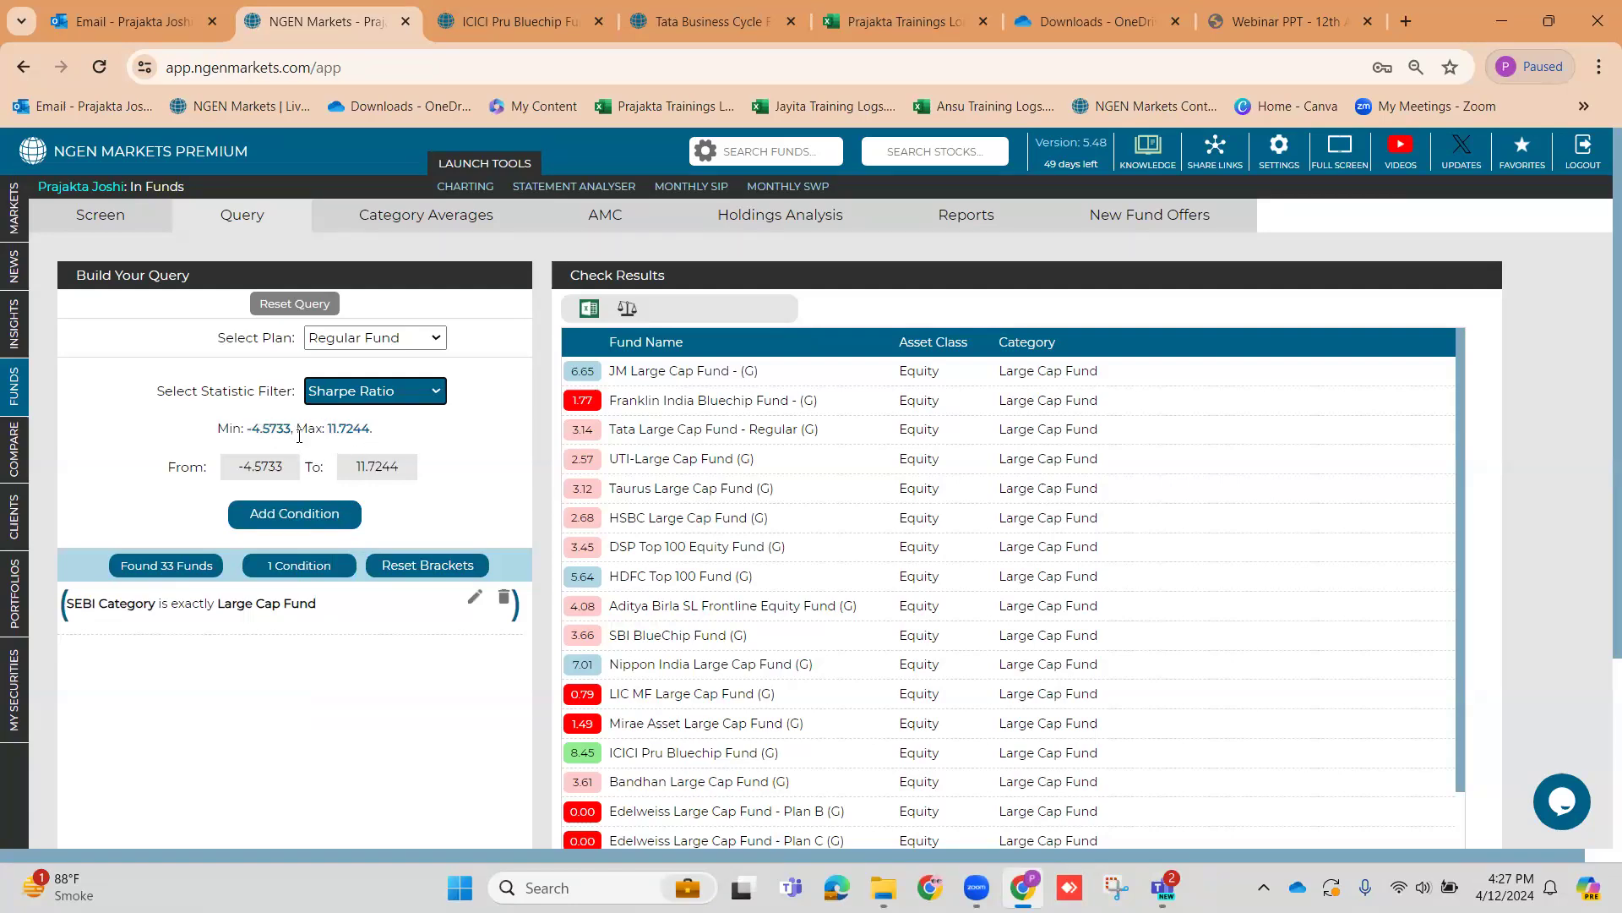
{"action": "left_click_drag", "start_coordinate": [249, 428], "coordinate": [425, 429]}
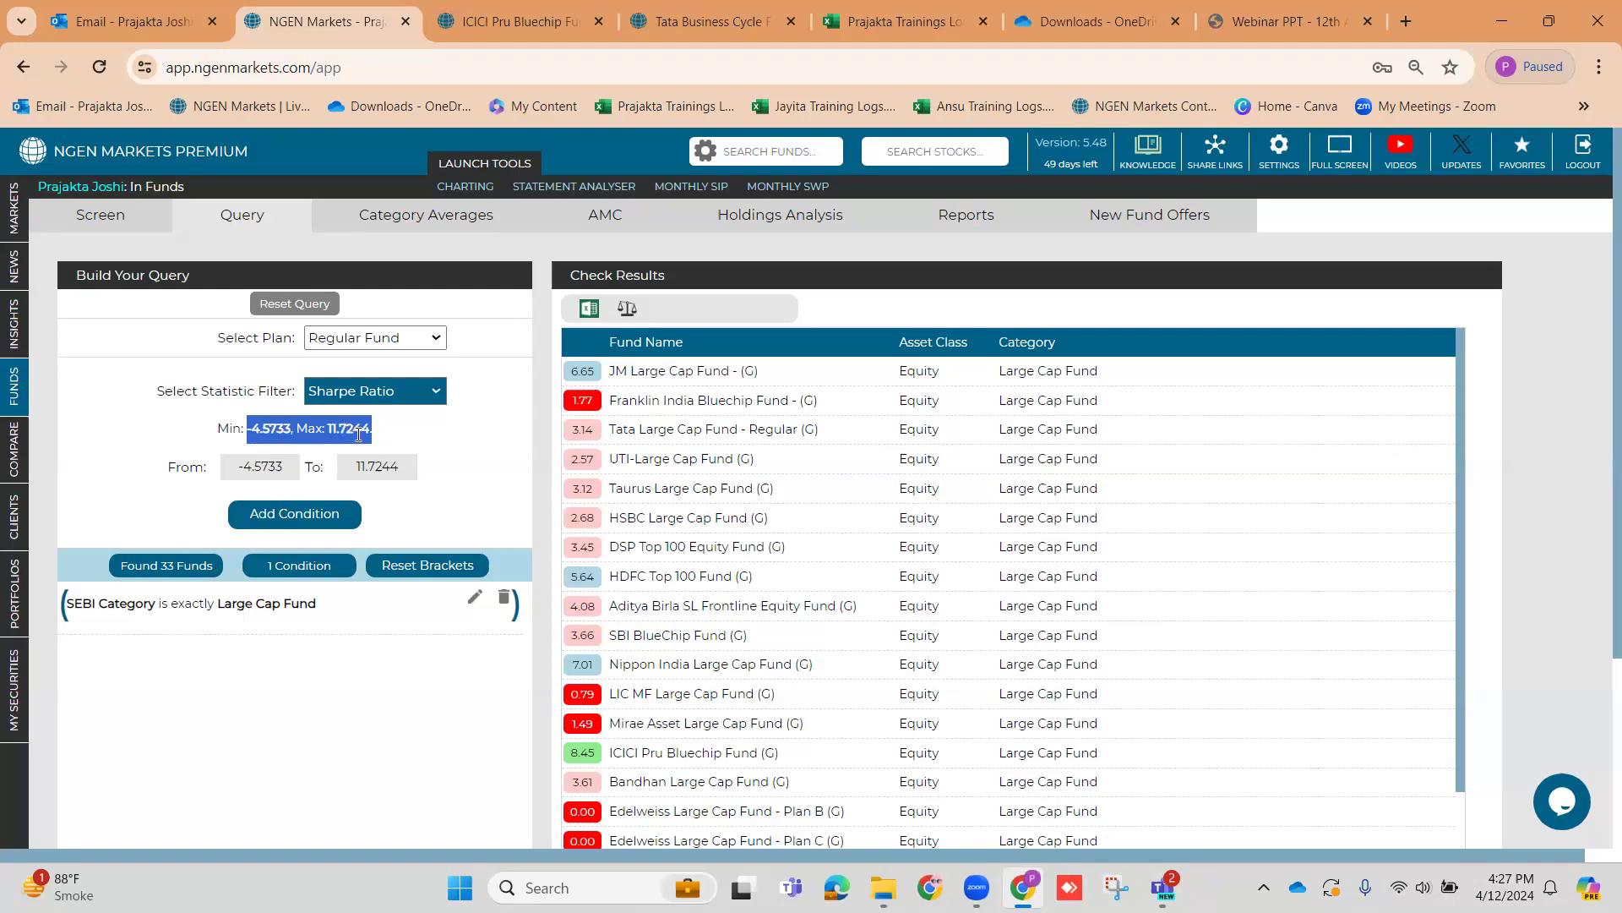
Set the lower bound of the Sharpe Ratio range to 0.40
{"action": "left_click", "coordinate": [284, 463]}
{"action": "key", "text": "BackSpace"}
{"action": "key", "text": "BackSpace"}
{"action": "key", "text": "BackSpace"}
{"action": "key", "text": "BackSpace"}
{"action": "key", "text": "BackSpace"}
{"action": "key", "text": "BackSpace"}
{"action": "key", "text": "BackSpace"}
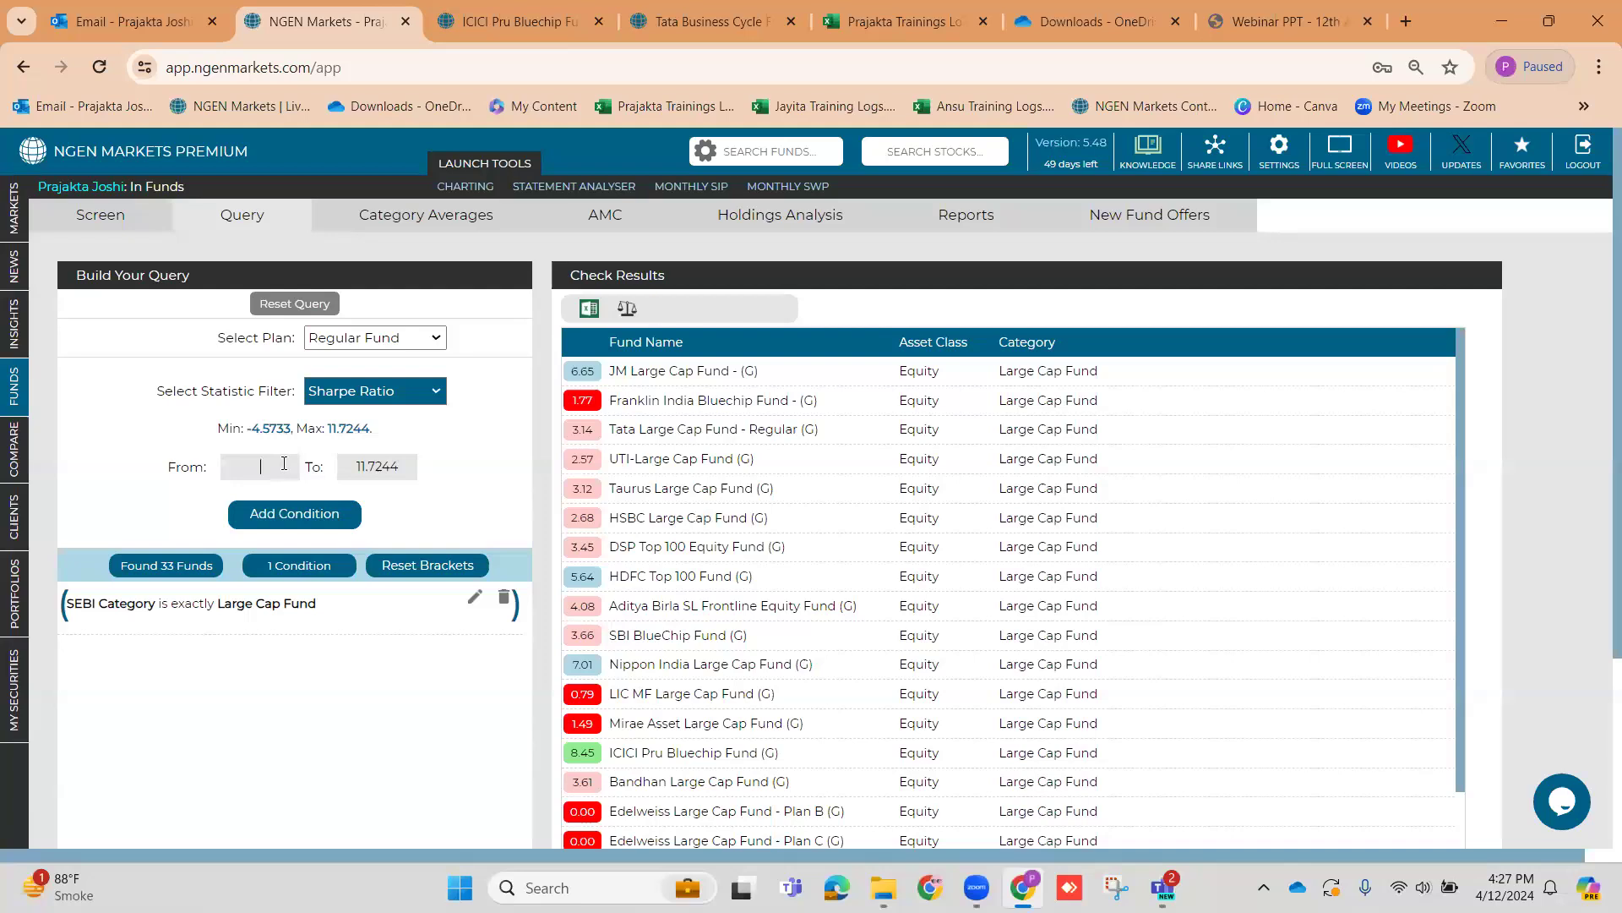
{"action": "type", "text": "0.40"}
Set the upper bound of the Sharpe Ratio range to 0.75 and add the condition to the query
{"action": "key", "text": "BackSpace"}
{"action": "key", "text": "BackSpace"}
{"action": "key", "text": "BackSpace"}
{"action": "key", "text": "BackSpace"}
{"action": "key", "text": "BackSpace"}
{"action": "key", "text": "BackSpace"}
{"action": "key", "text": "BackSpace"}
{"action": "type", "text": "0."}
{"action": "type", "text": "7"}
{"action": "left_click", "coordinate": [318, 514]}
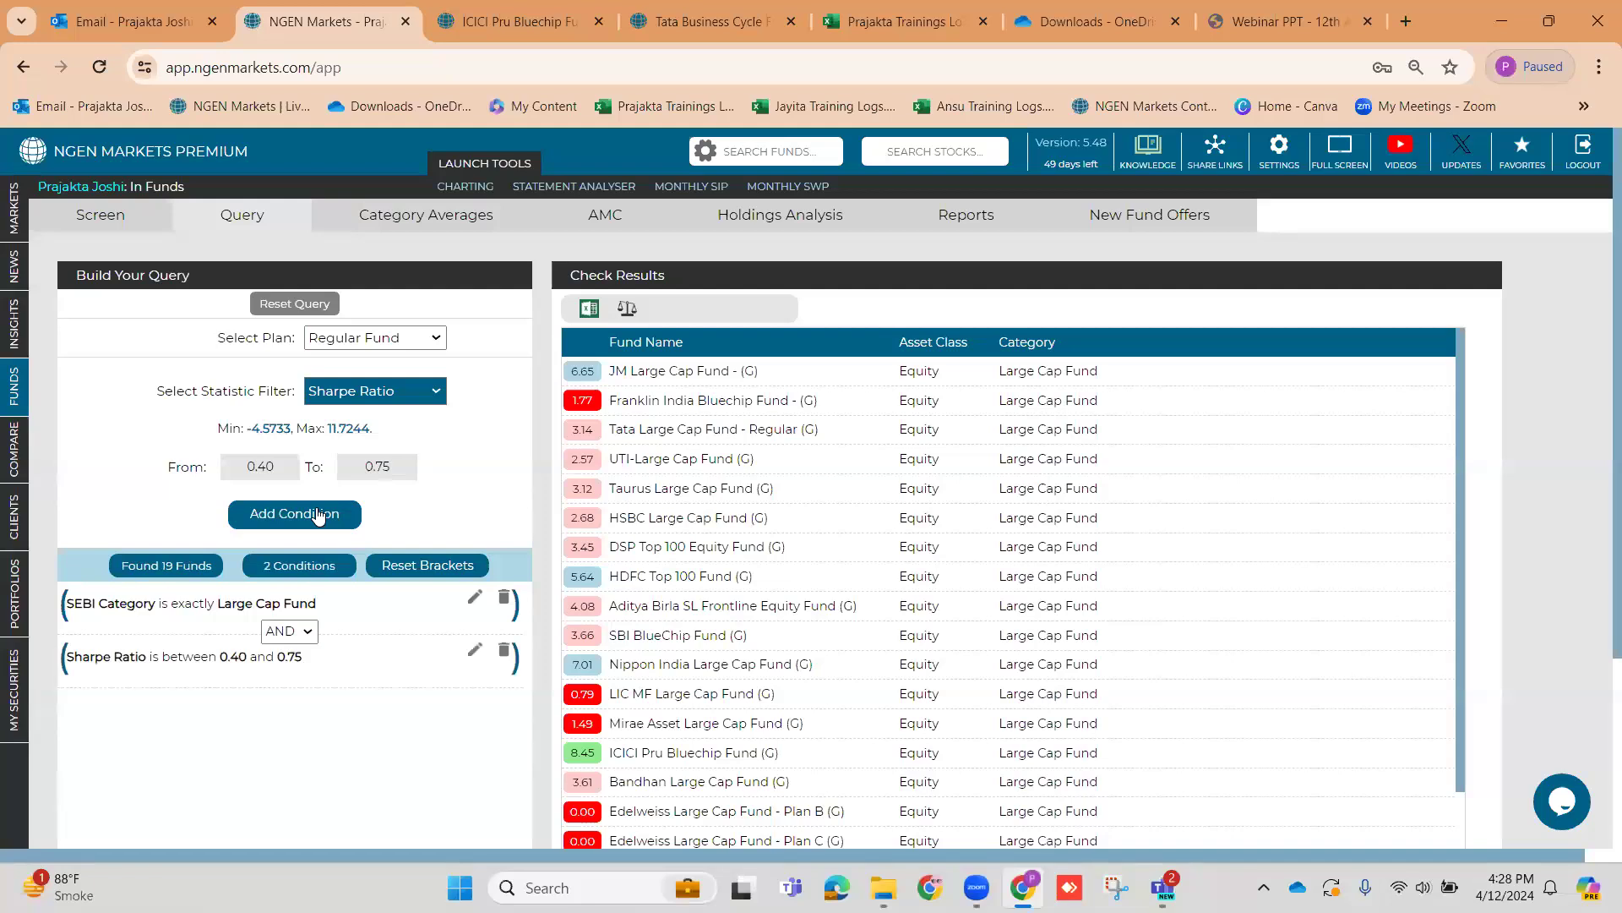
Review the operator choices joining the category and Sharpe Ratio conditions, keeping AND
{"action": "scroll", "coordinate": [317, 516], "scroll_direction": "down", "scroll_amount": 1}
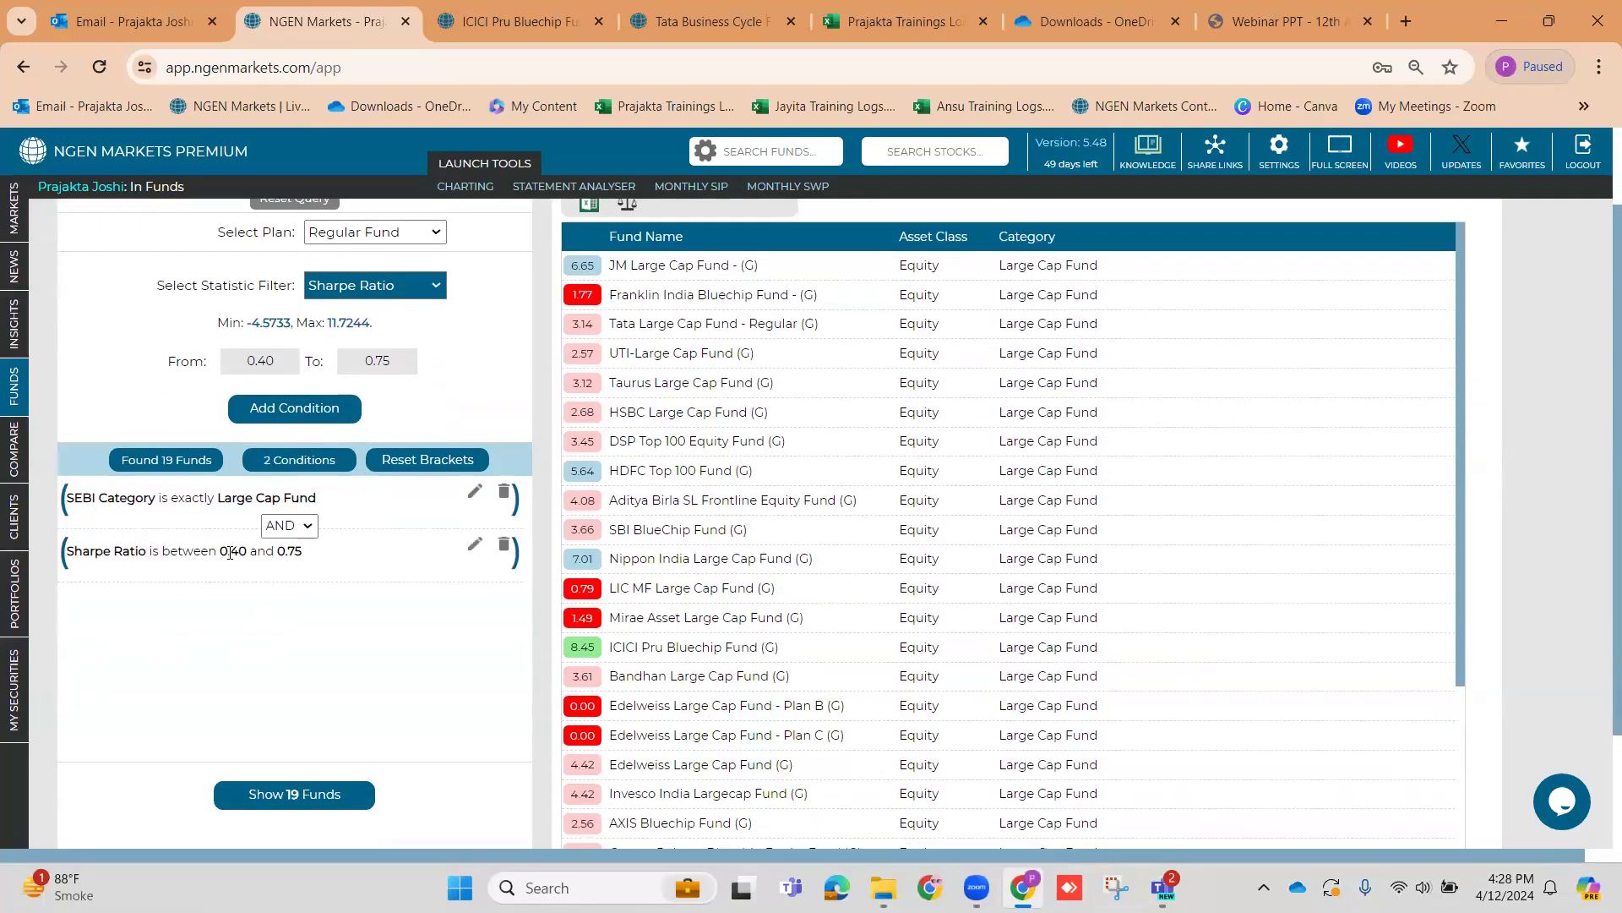
{"action": "left_click", "coordinate": [305, 536]}
{"action": "left_click", "coordinate": [305, 546]}
{"action": "left_click_drag", "start_coordinate": [218, 498], "coordinate": [314, 499]}
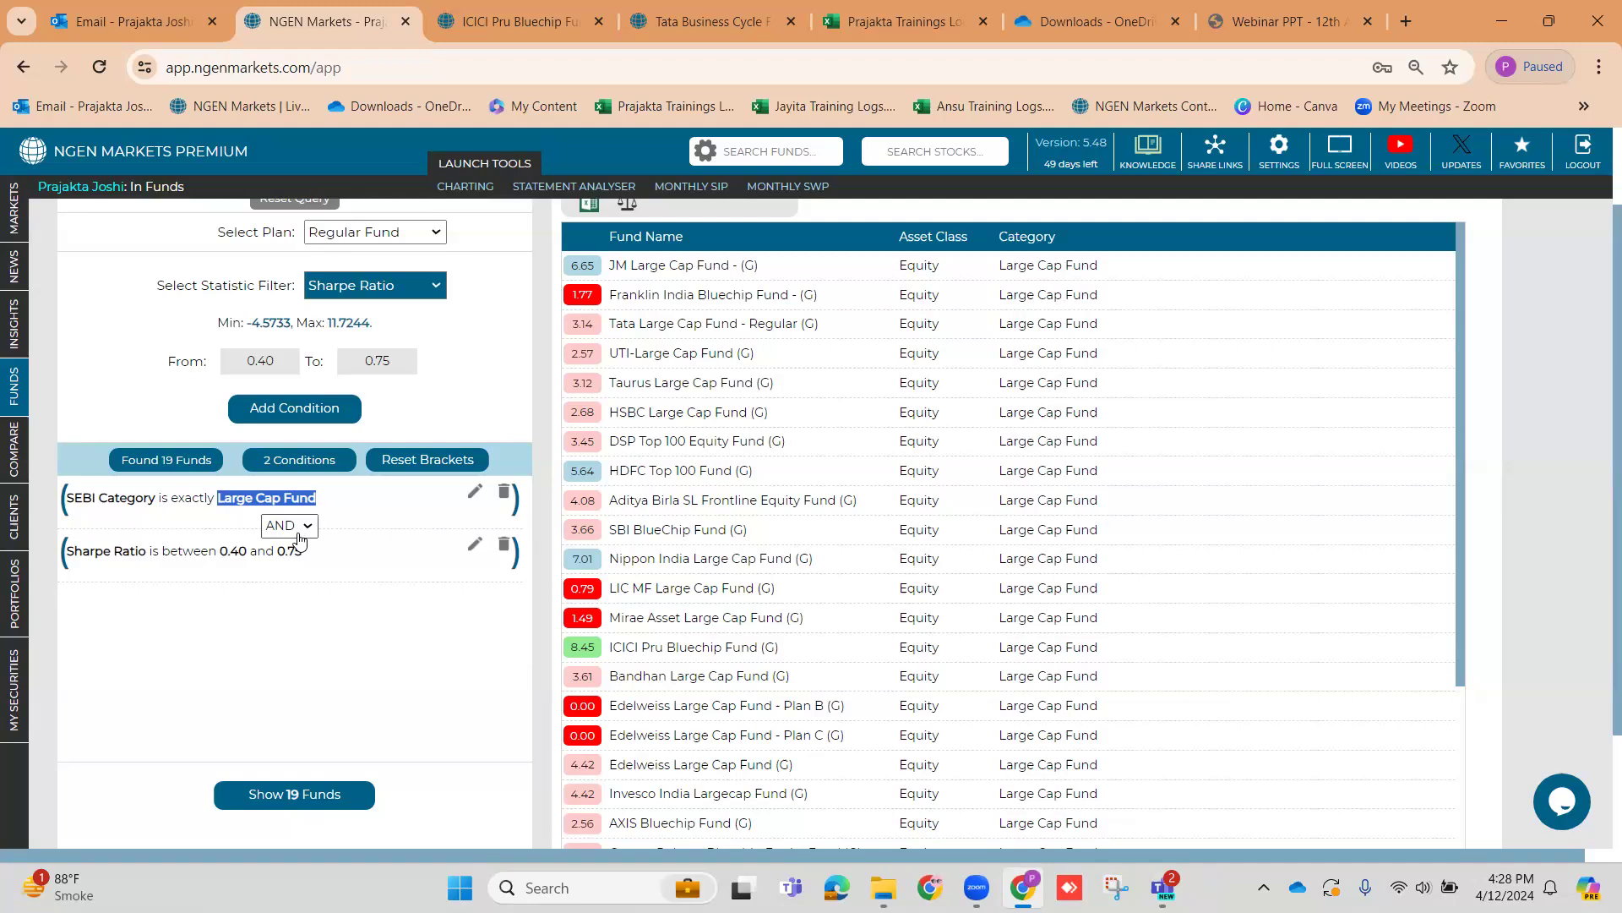
{"action": "left_click", "coordinate": [302, 616]}
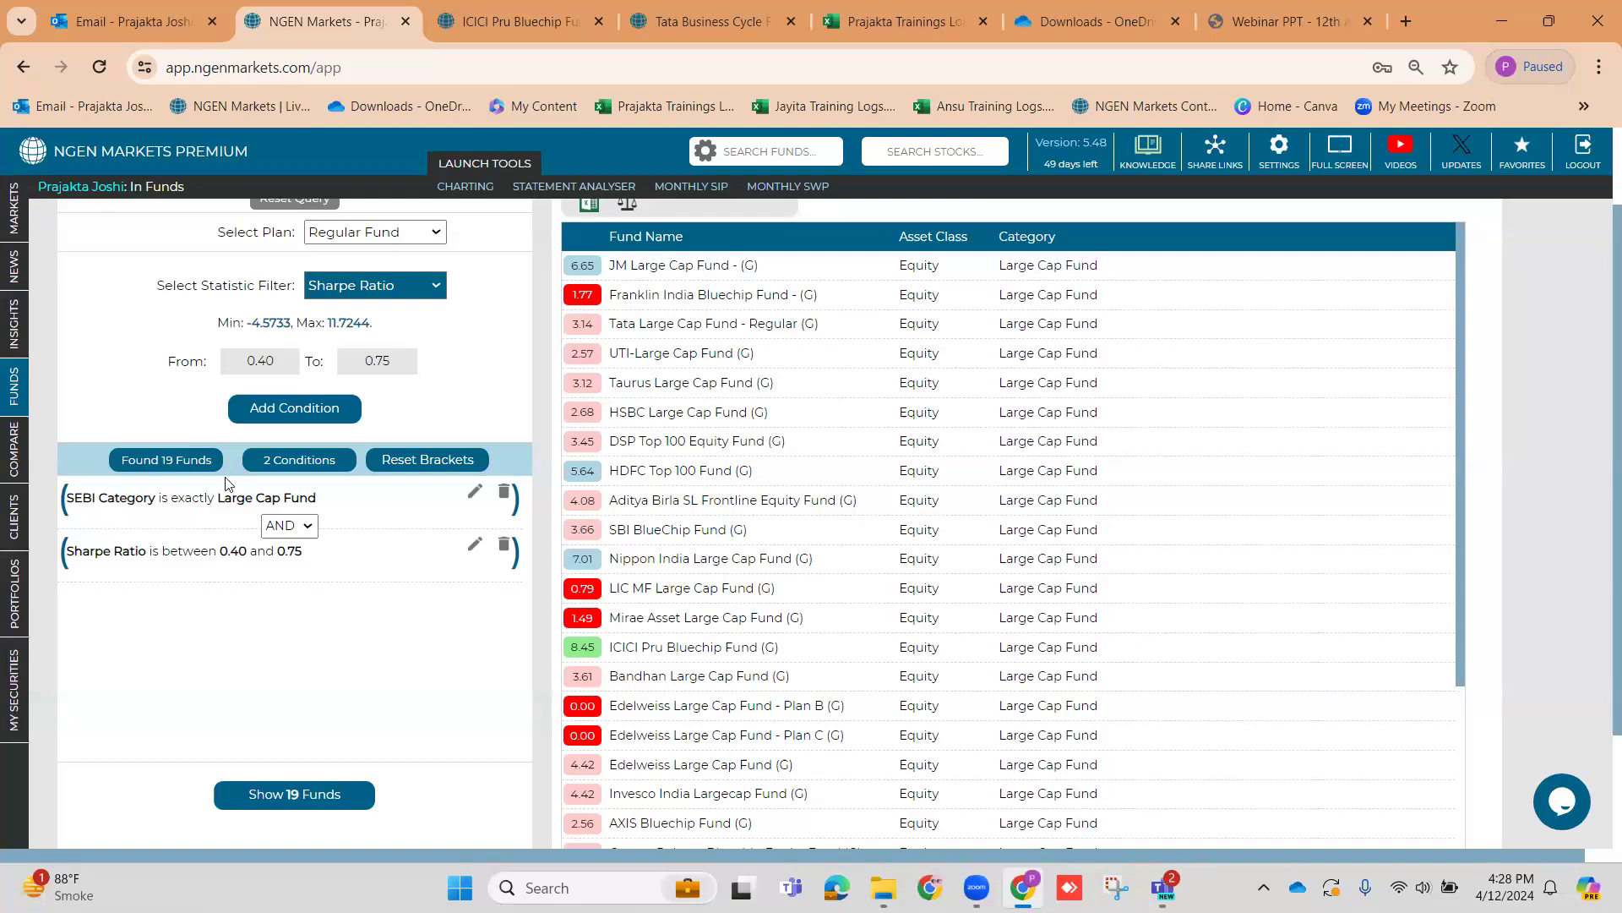
Show the funds that meet both the Large Cap Fund and Sharpe Ratio conditions
{"action": "scroll", "coordinate": [264, 570], "scroll_direction": "up", "scroll_amount": 2}
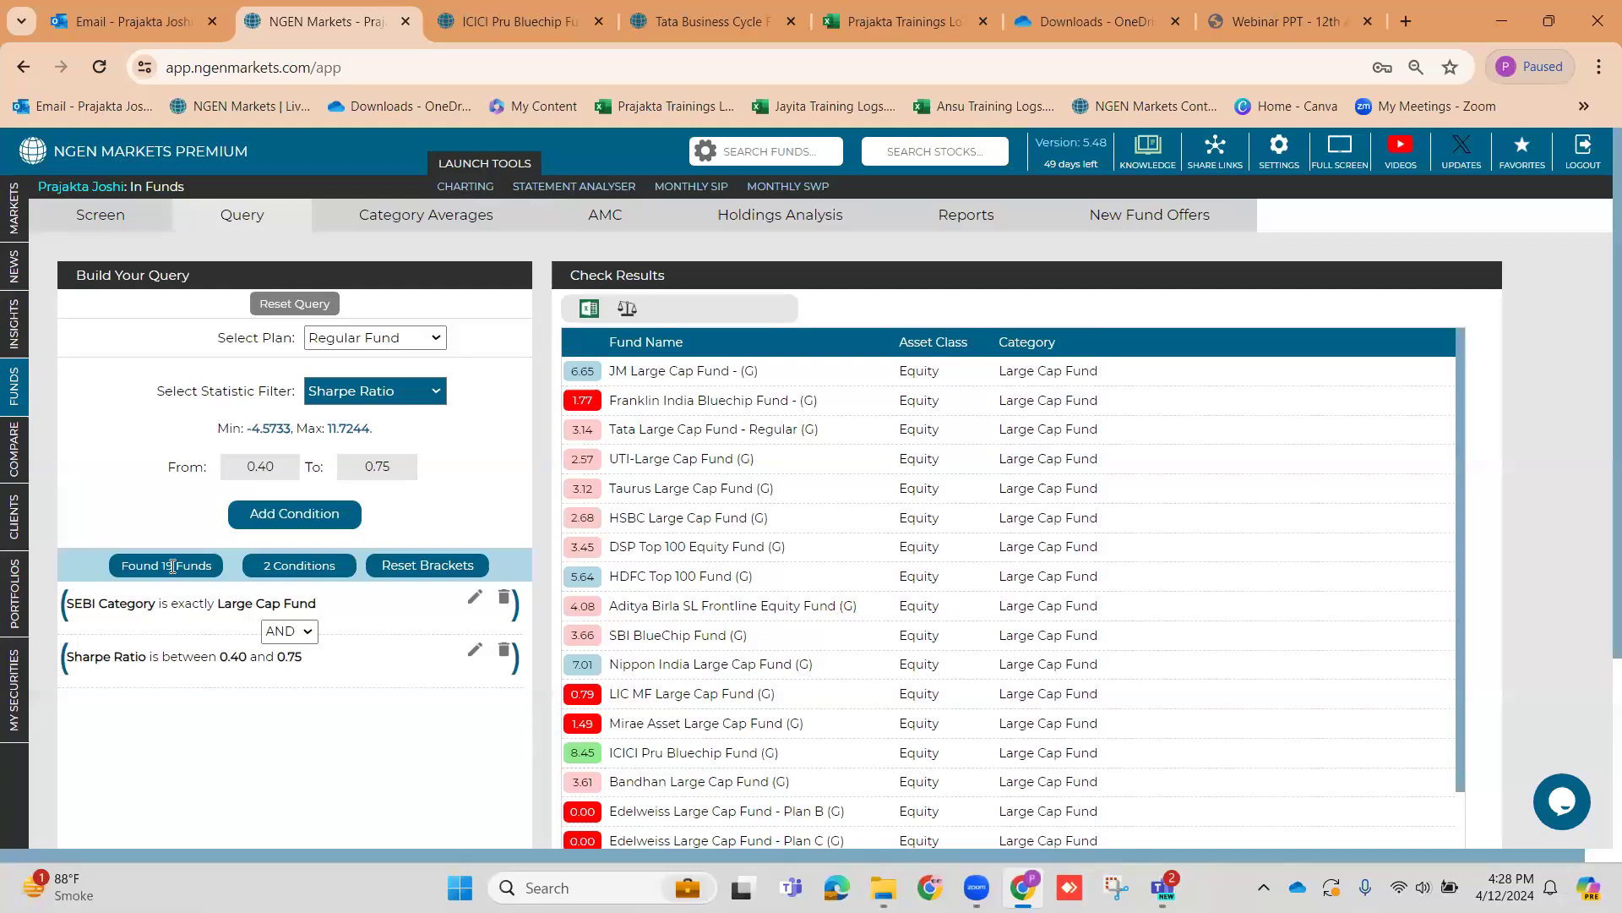
{"action": "scroll", "coordinate": [172, 566], "scroll_direction": "down", "scroll_amount": 3}
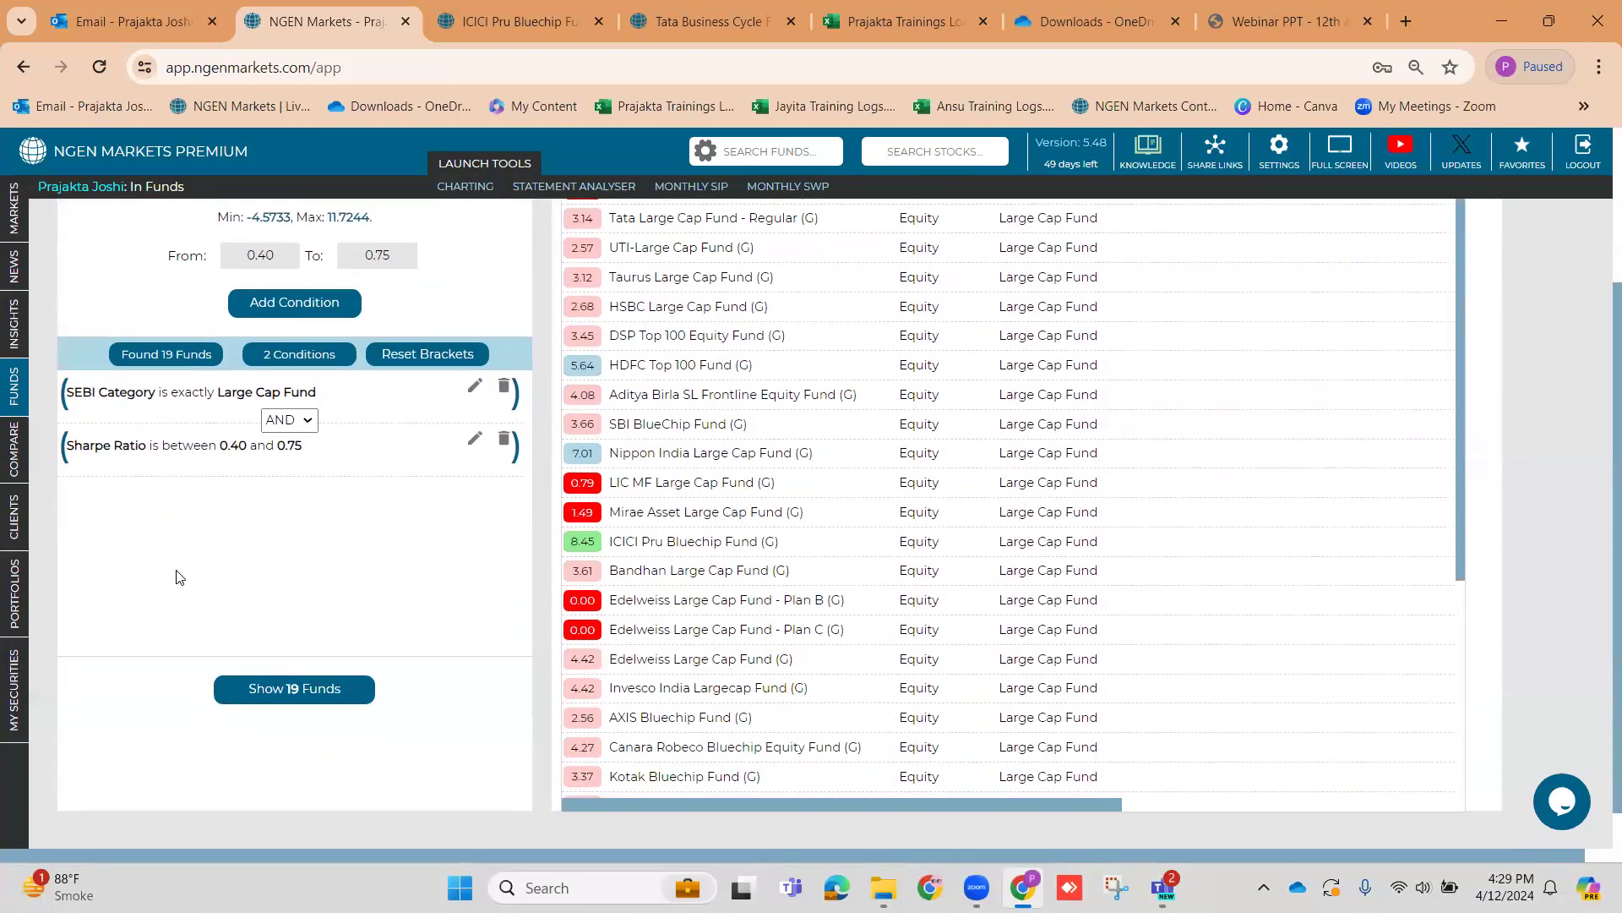
{"action": "left_click", "coordinate": [282, 689]}
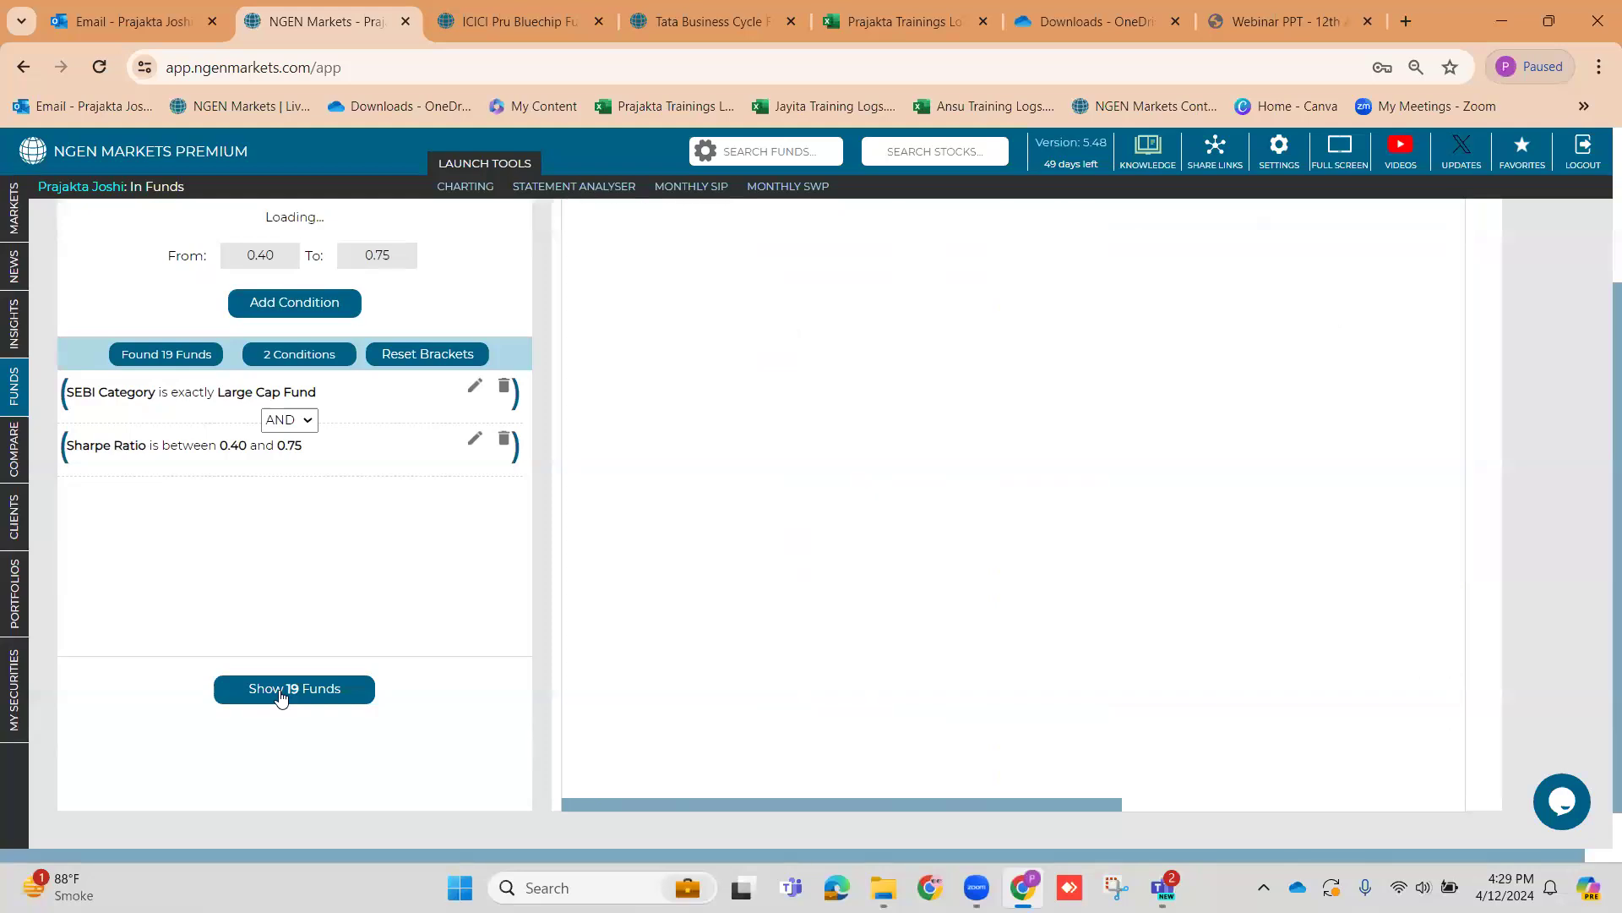
Examine the Sharpe Ratio values of the listed large cap funds against the query's 0.40 to 0.75 range
{"action": "scroll", "coordinate": [644, 508], "scroll_direction": "up", "scroll_amount": 2}
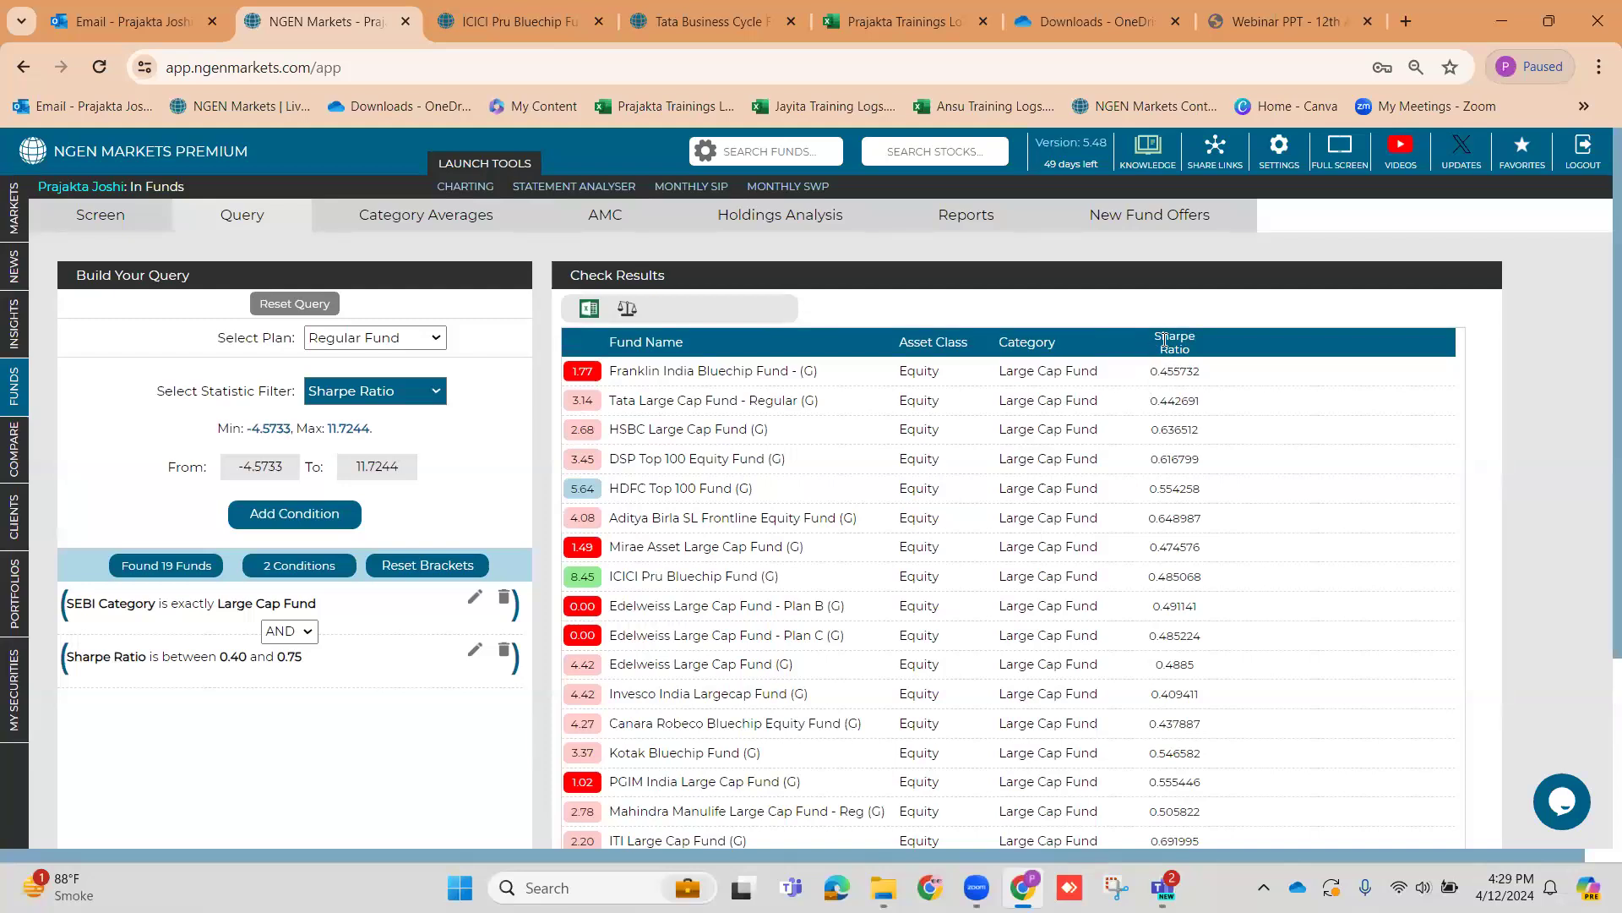
{"action": "left_click_drag", "start_coordinate": [1166, 338], "coordinate": [1200, 359]}
{"action": "left_click_drag", "start_coordinate": [275, 658], "coordinate": [305, 658]}
{"action": "scroll", "coordinate": [1193, 371], "scroll_direction": "down", "scroll_amount": 3}
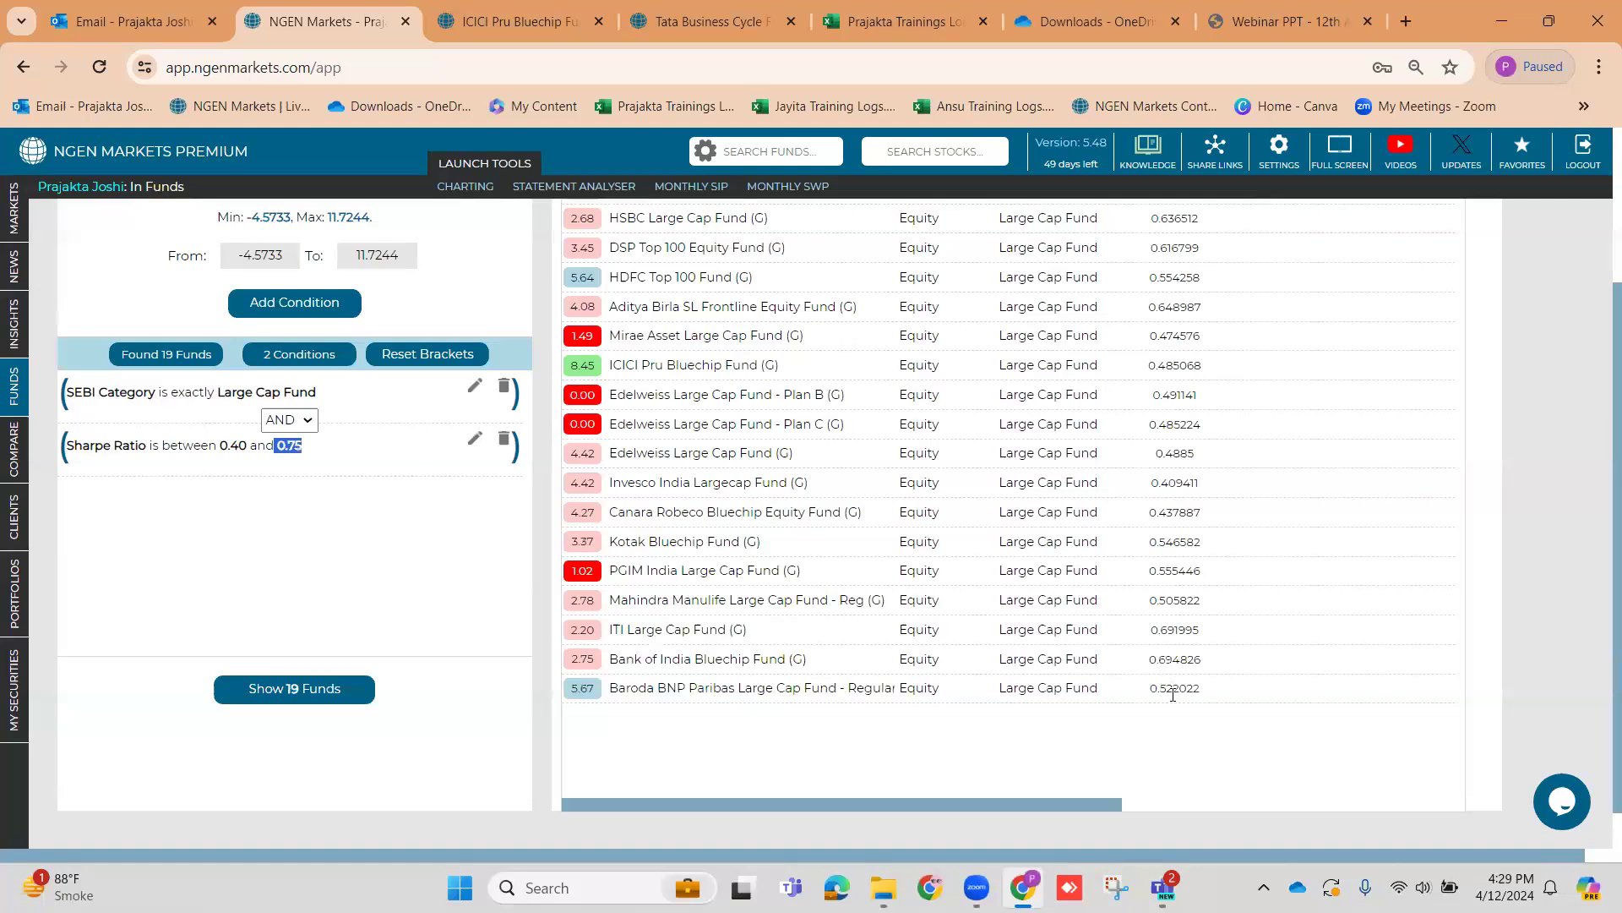
{"action": "scroll", "coordinate": [1169, 648], "scroll_direction": "up", "scroll_amount": 3}
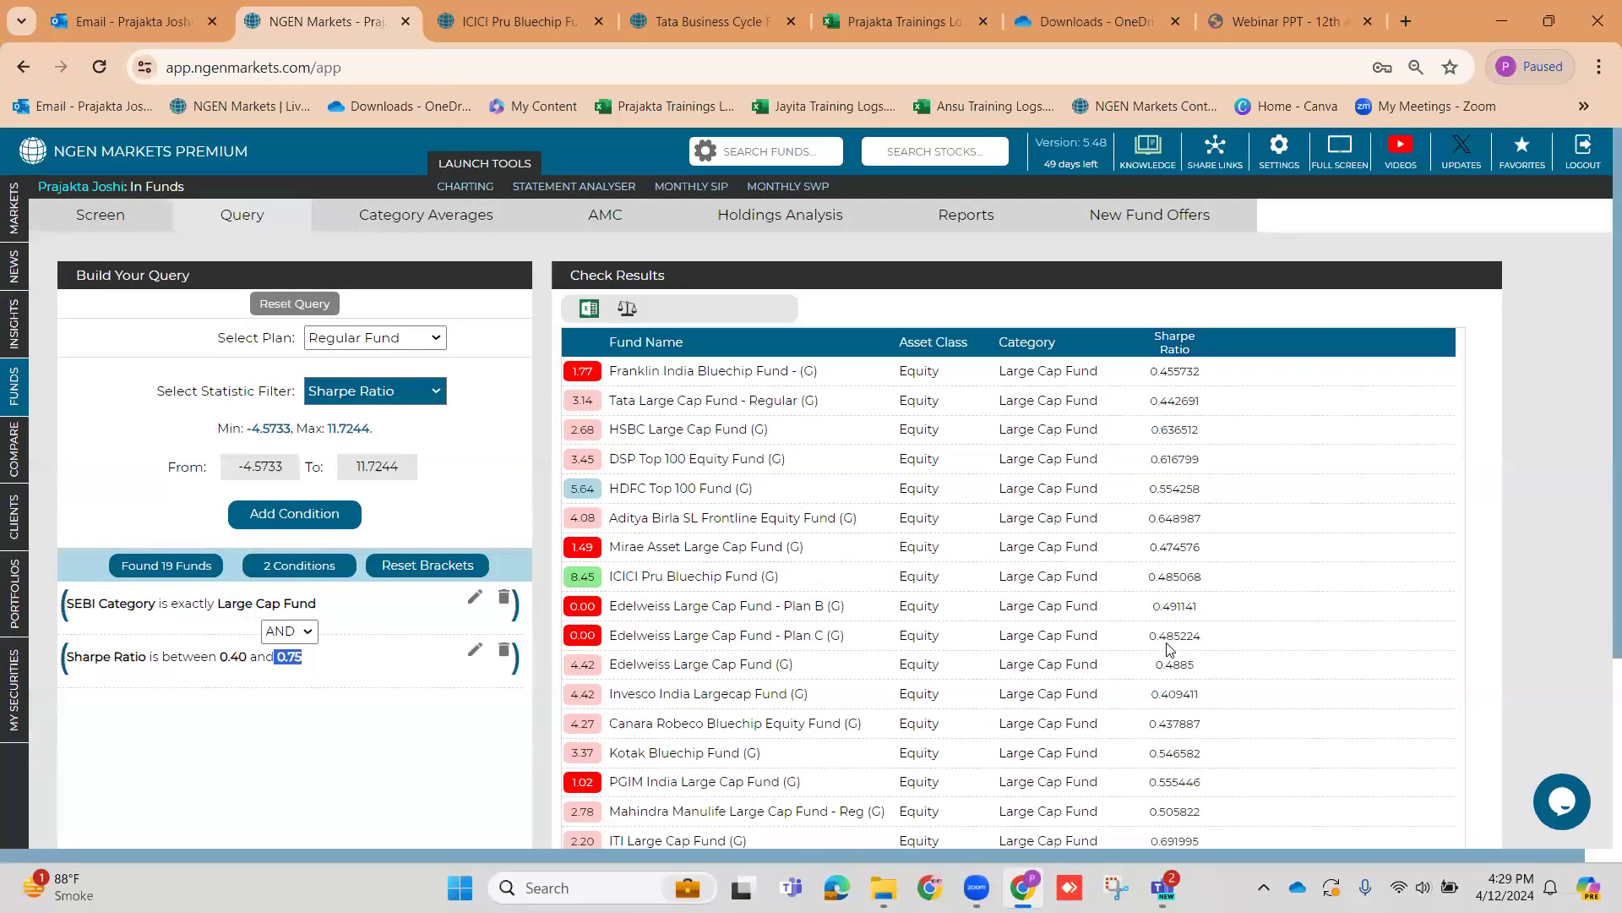
{"action": "scroll", "coordinate": [1195, 626], "scroll_direction": "down", "scroll_amount": 3}
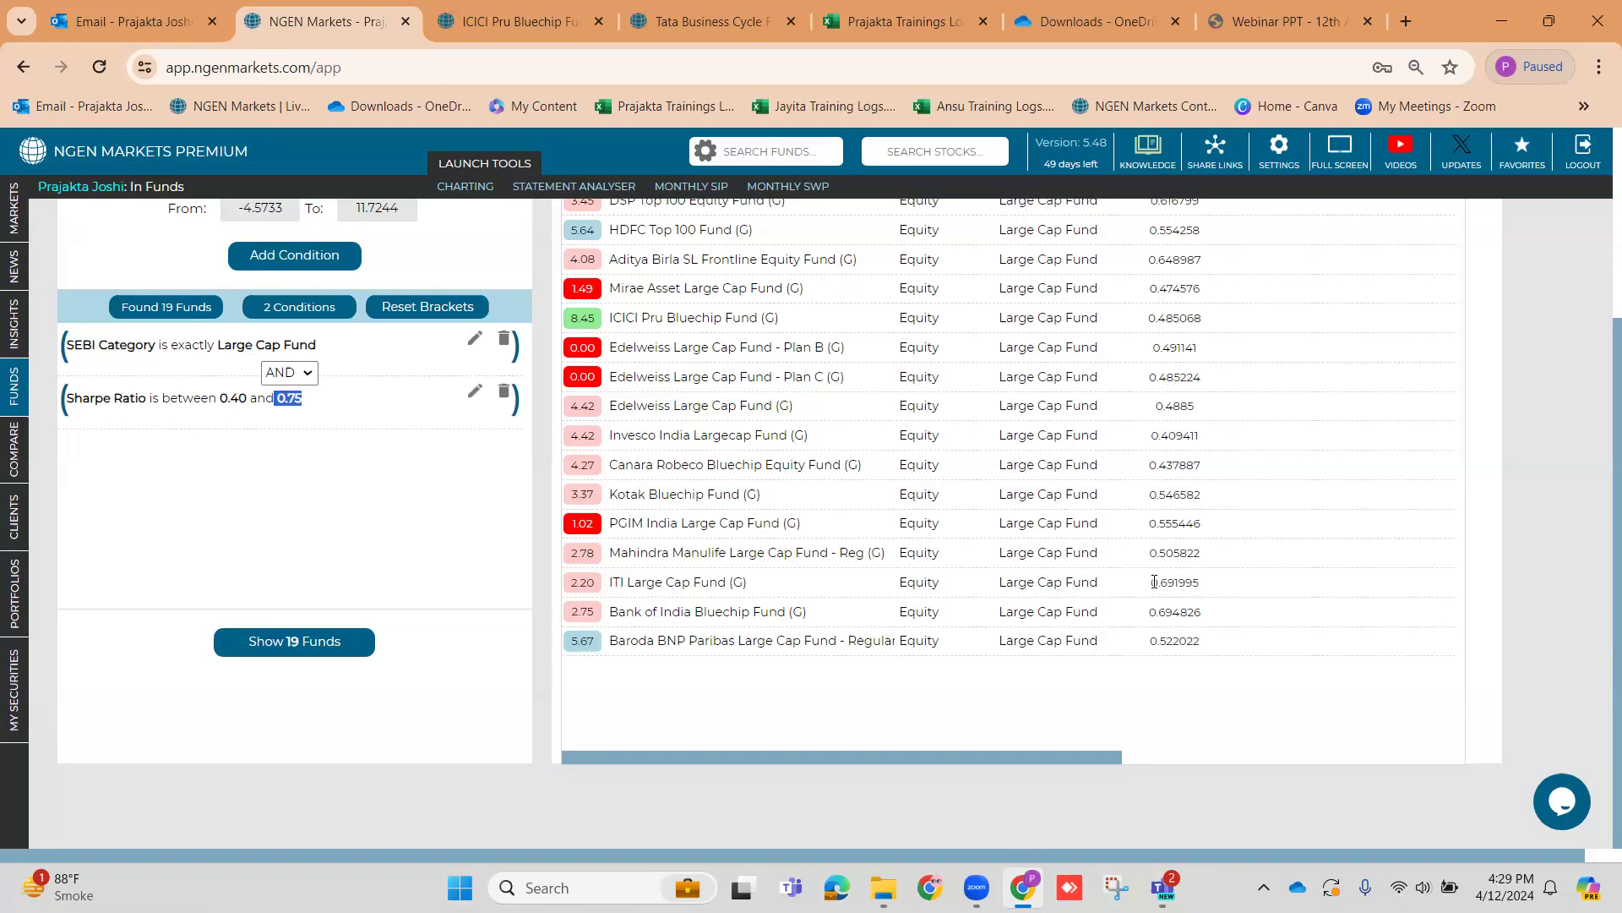
{"action": "left_click_drag", "start_coordinate": [1153, 582], "coordinate": [1208, 587]}
{"action": "scroll", "coordinate": [930, 499], "scroll_direction": "up", "scroll_amount": 1}
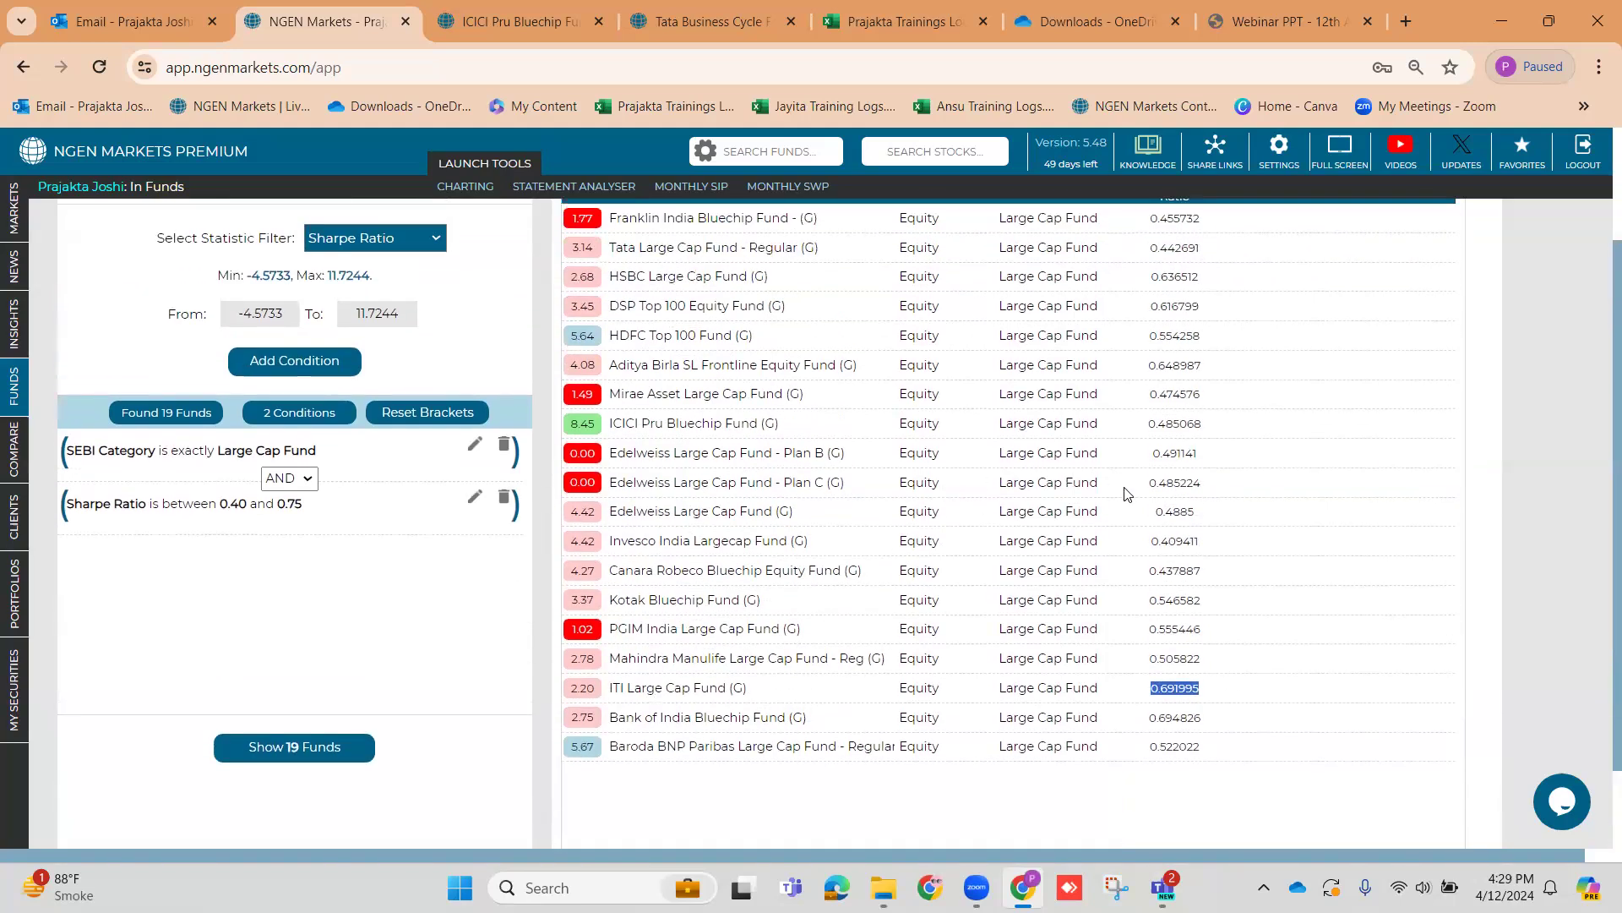
{"action": "scroll", "coordinate": [1127, 494], "scroll_direction": "up", "scroll_amount": 2}
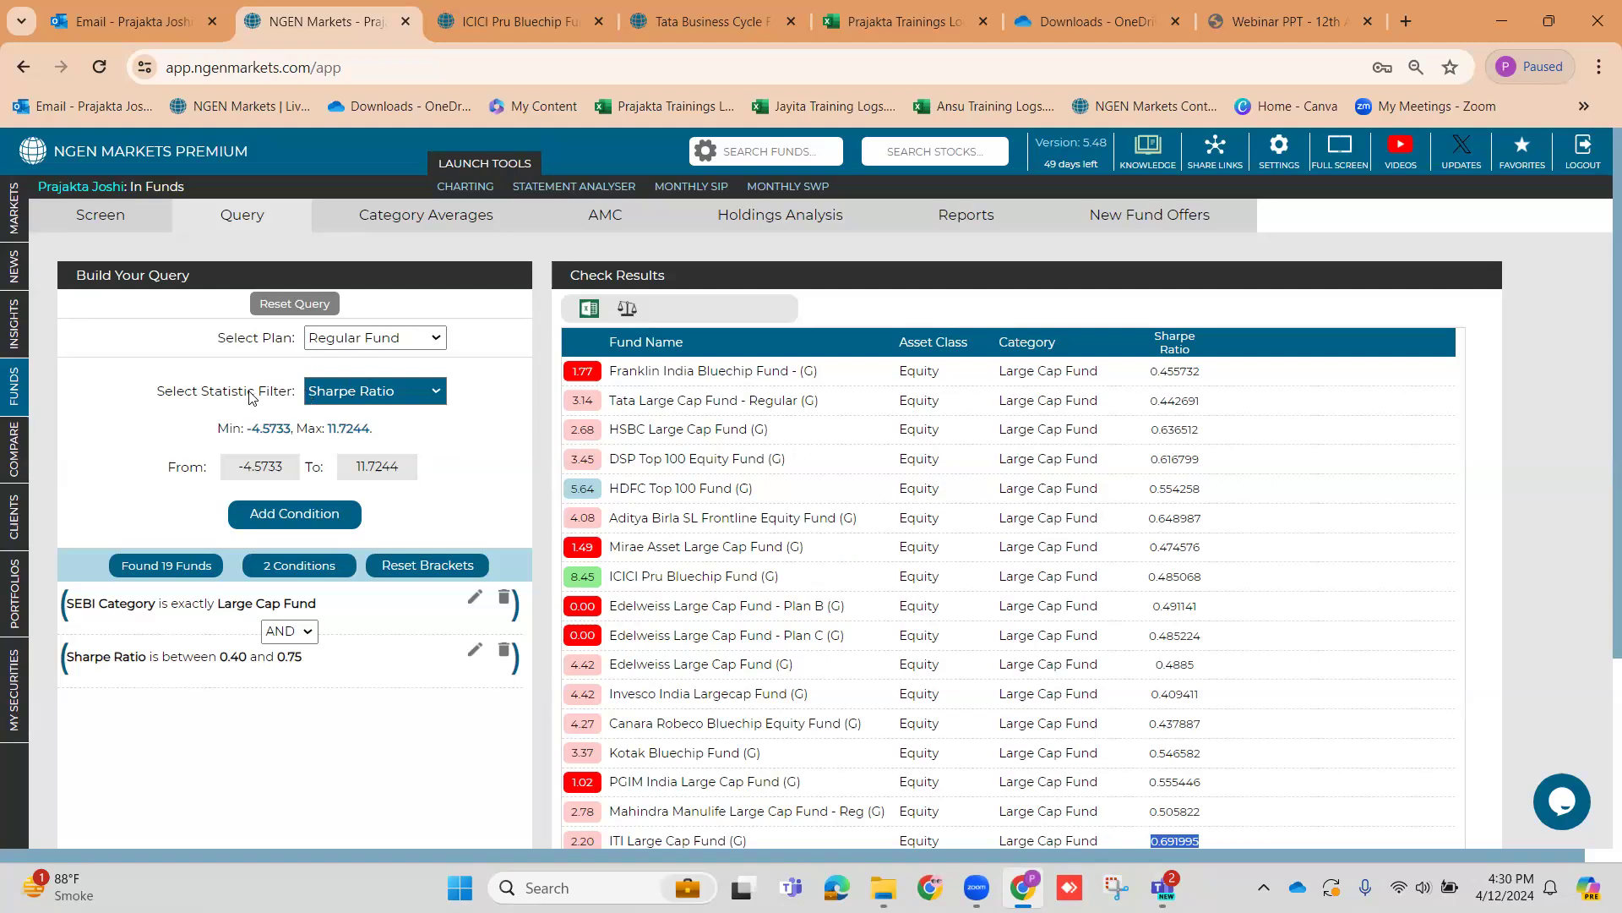
Add a query condition that the SEBI Category is exactly Mid Cap Fund
{"action": "left_click", "coordinate": [384, 392]}
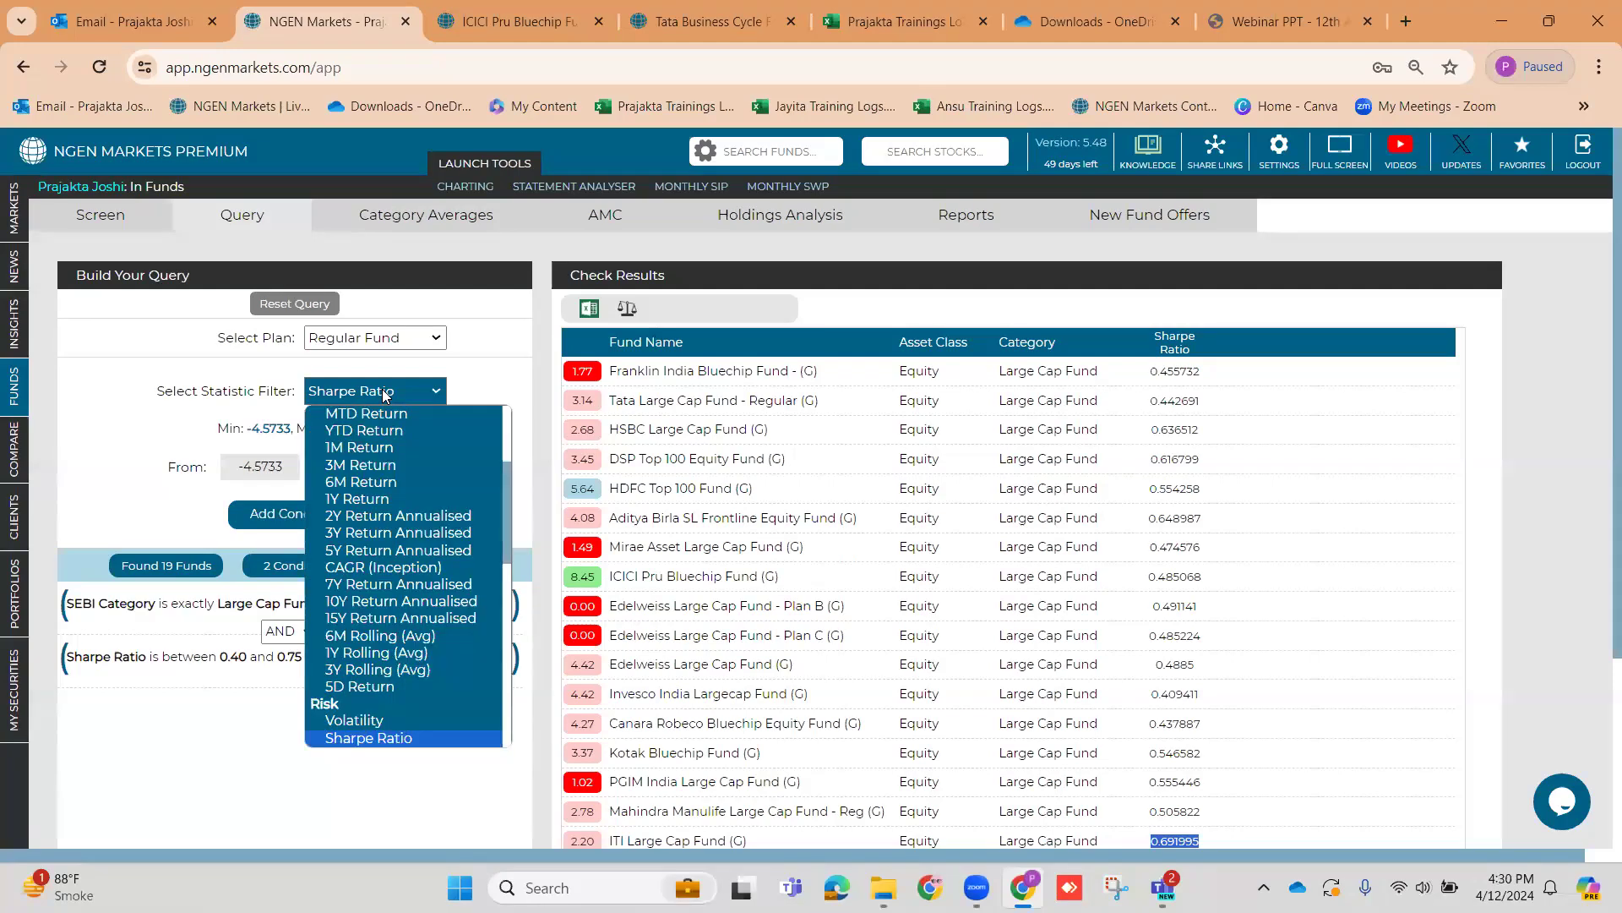
{"action": "scroll", "coordinate": [401, 467], "scroll_direction": "up", "scroll_amount": 5}
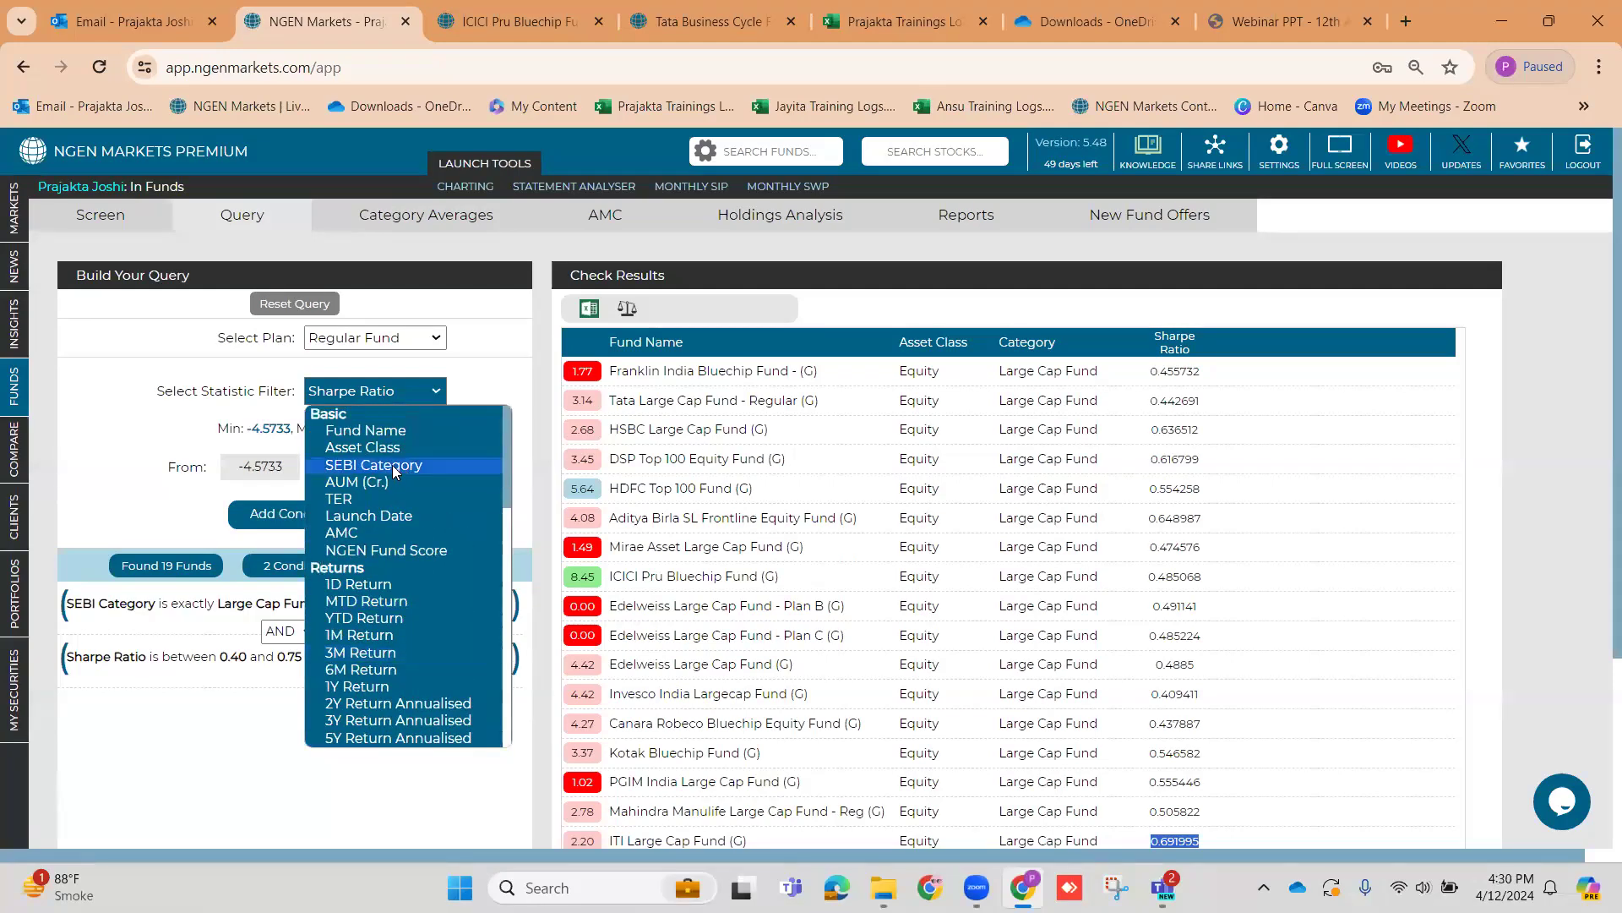
{"action": "left_click", "coordinate": [392, 465]}
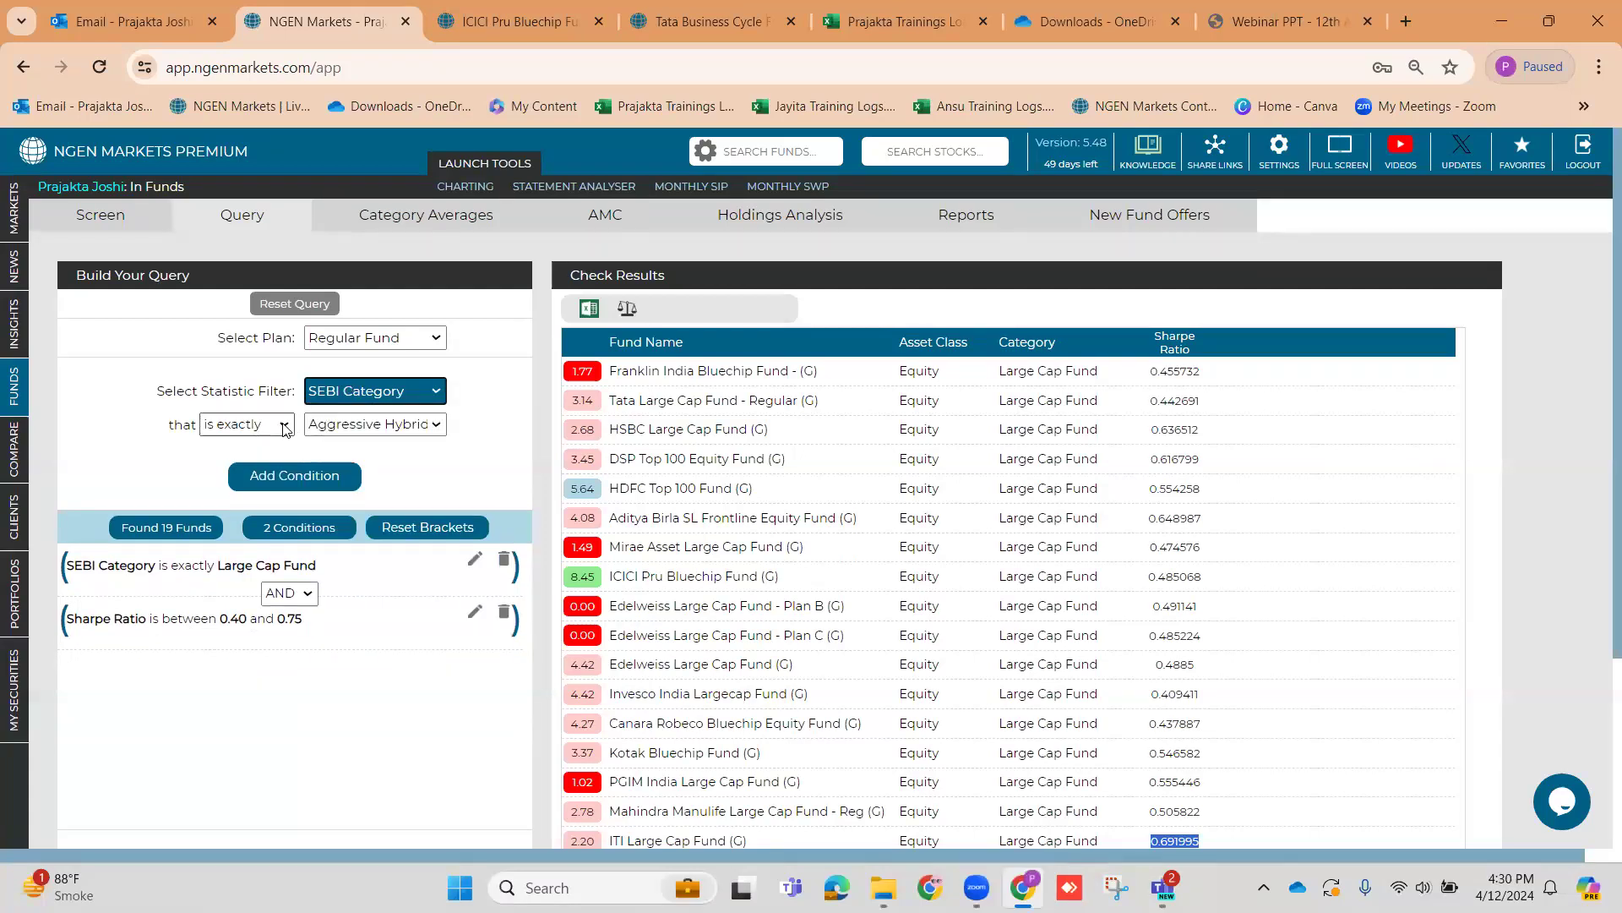
{"action": "left_click", "coordinate": [376, 424]}
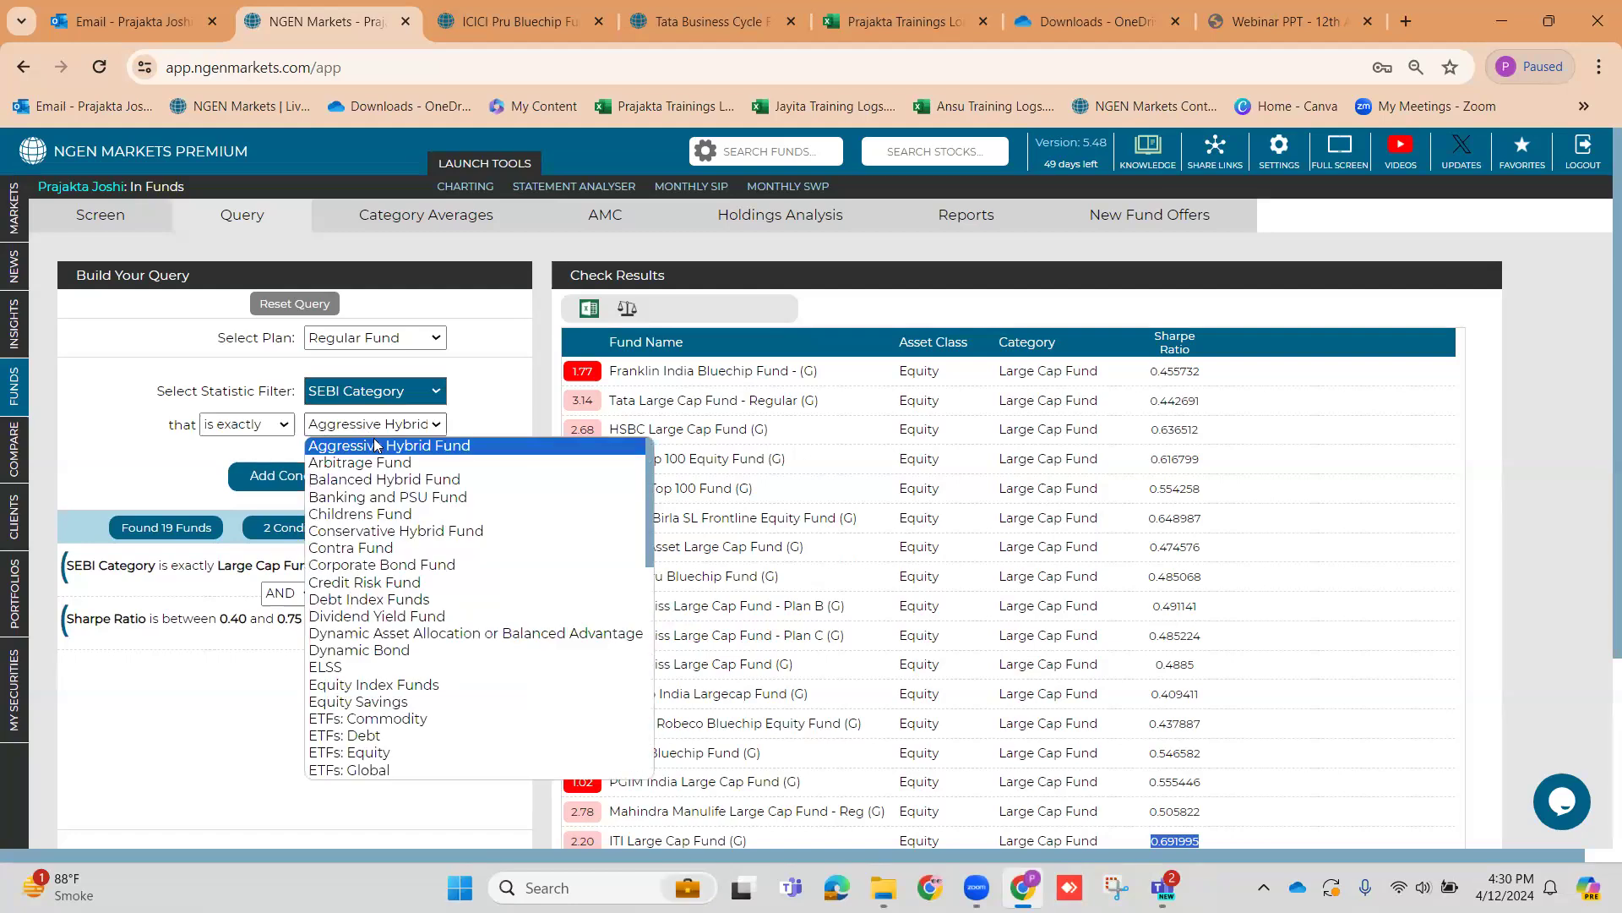
{"action": "scroll", "coordinate": [393, 507], "scroll_direction": "down", "scroll_amount": 3}
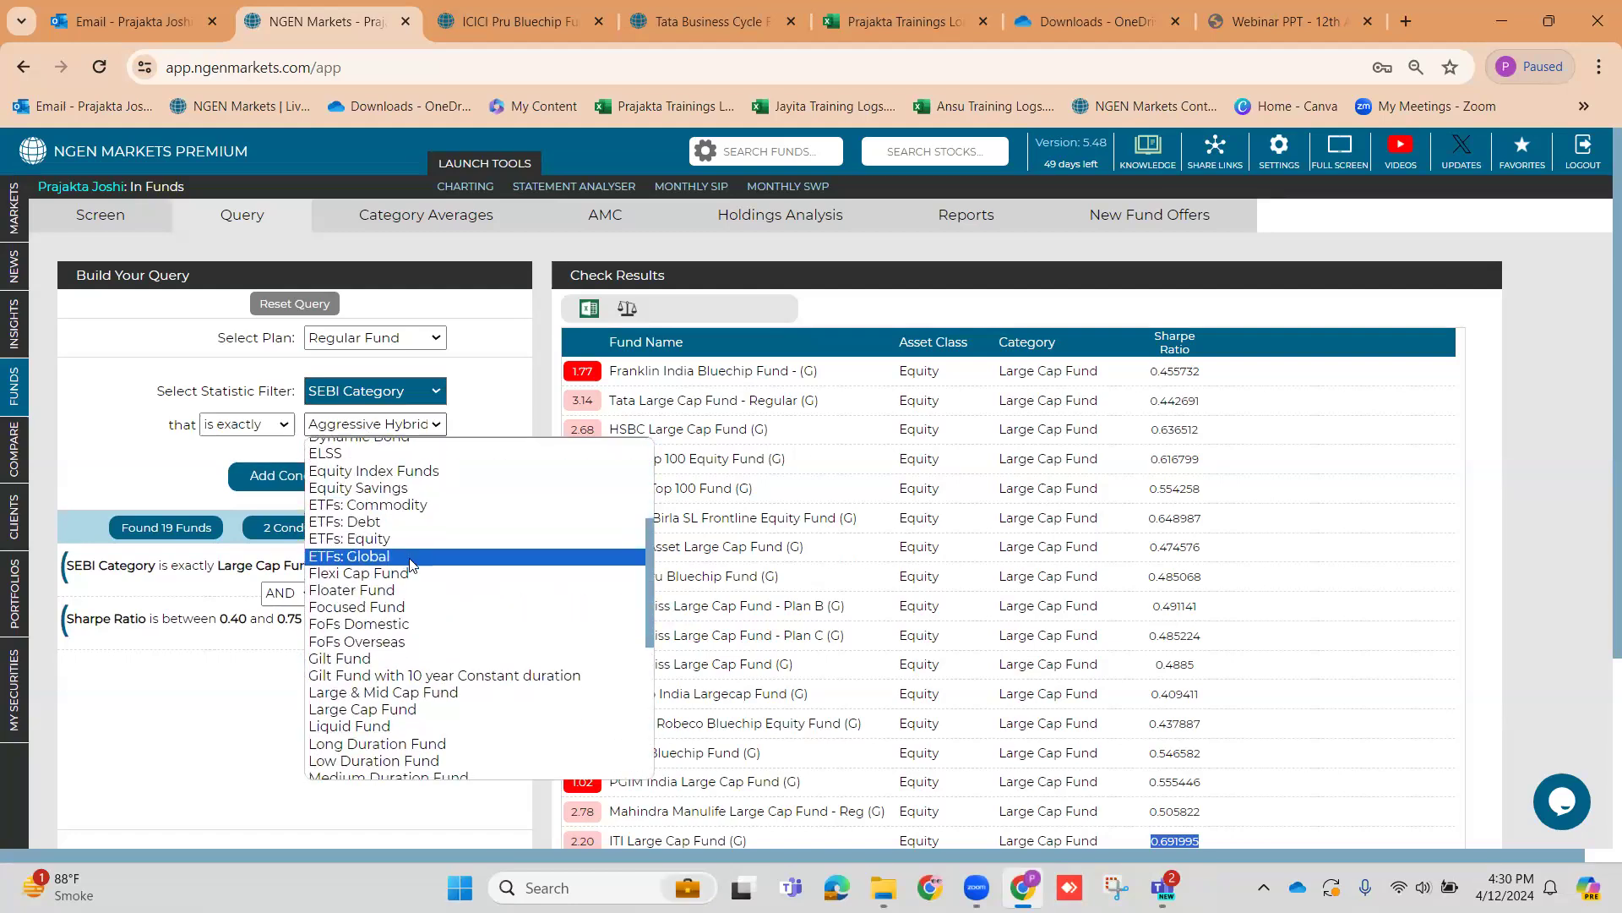
{"action": "scroll", "coordinate": [412, 566], "scroll_direction": "down", "scroll_amount": 3}
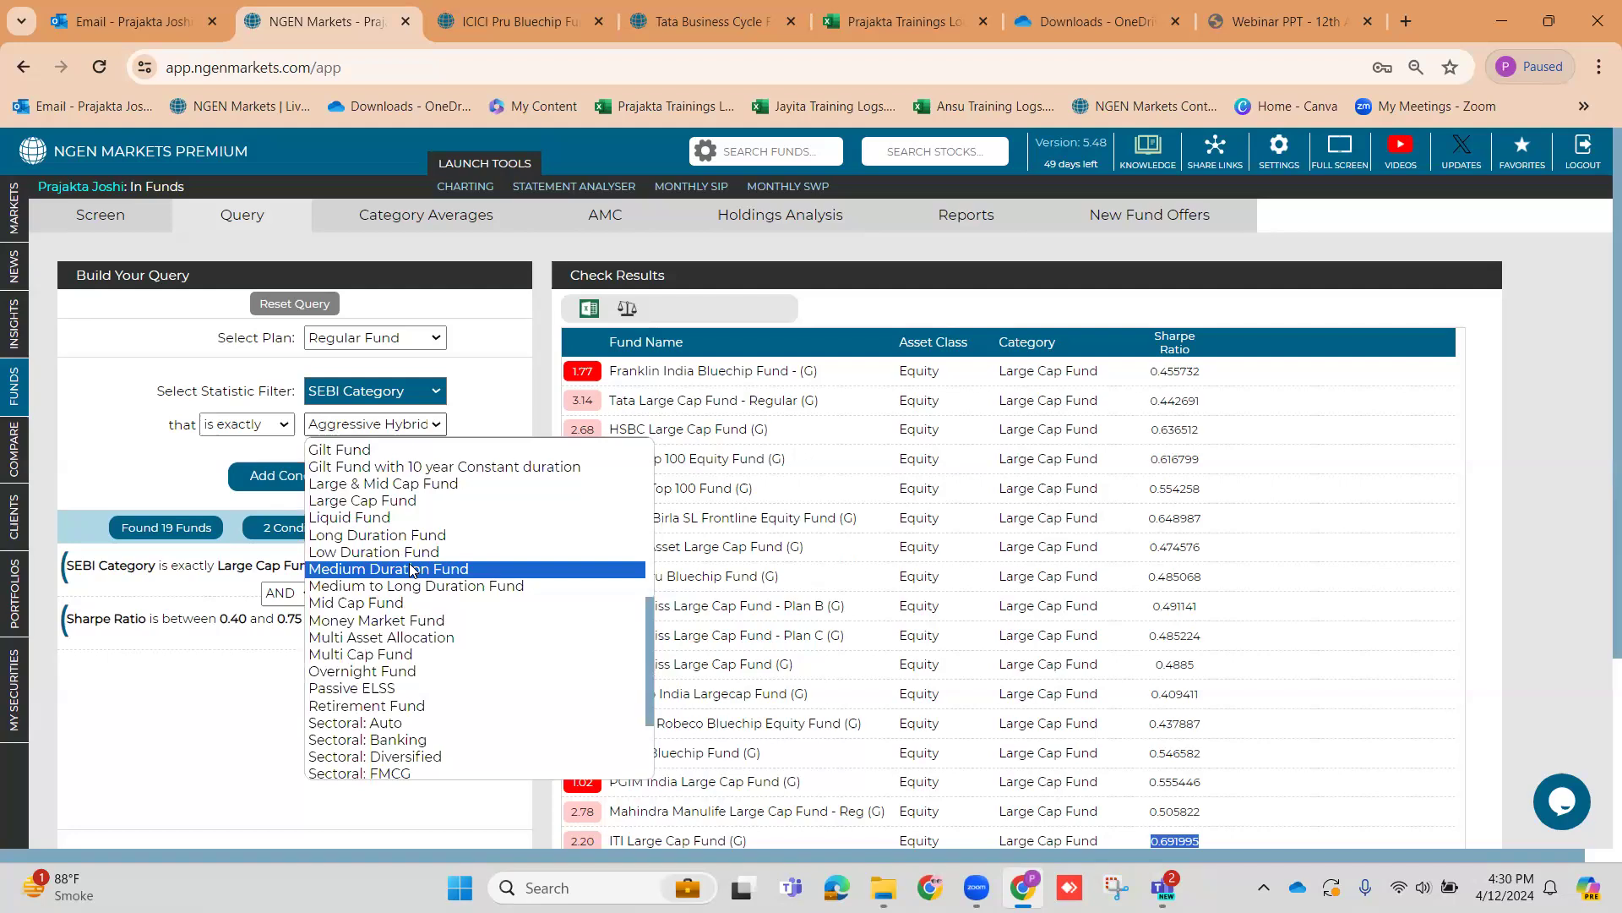
{"action": "scroll", "coordinate": [412, 568], "scroll_direction": "up", "scroll_amount": 3}
{"action": "scroll", "coordinate": [414, 608], "scroll_direction": "up", "scroll_amount": 3}
{"action": "scroll", "coordinate": [416, 633], "scroll_direction": "down", "scroll_amount": 3}
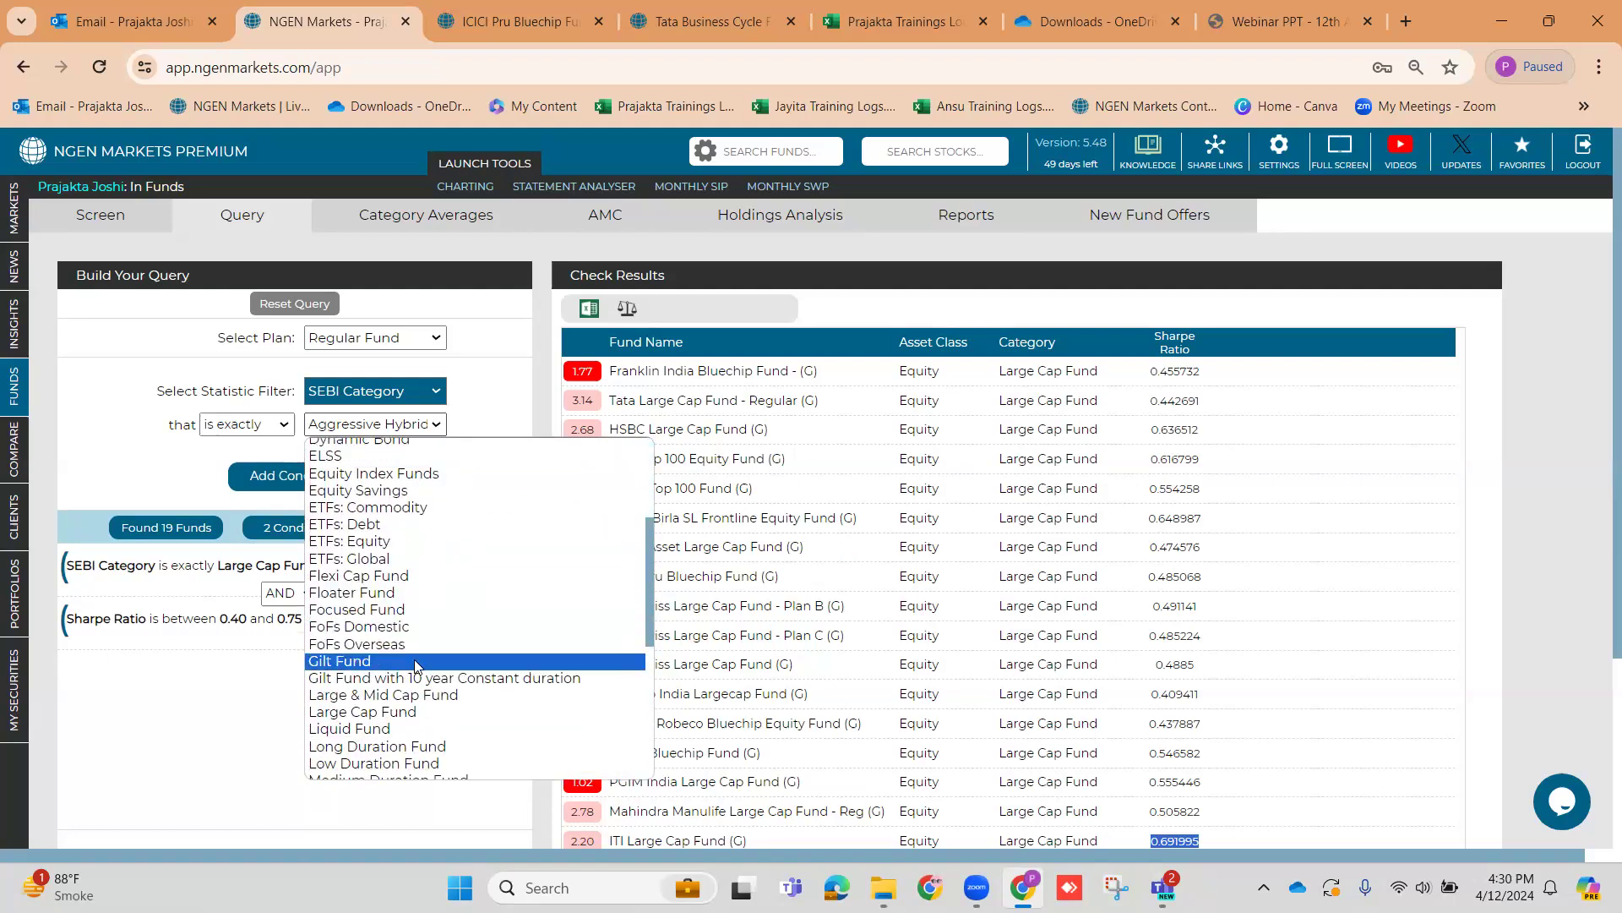
{"action": "scroll", "coordinate": [414, 655], "scroll_direction": "down", "scroll_amount": 3}
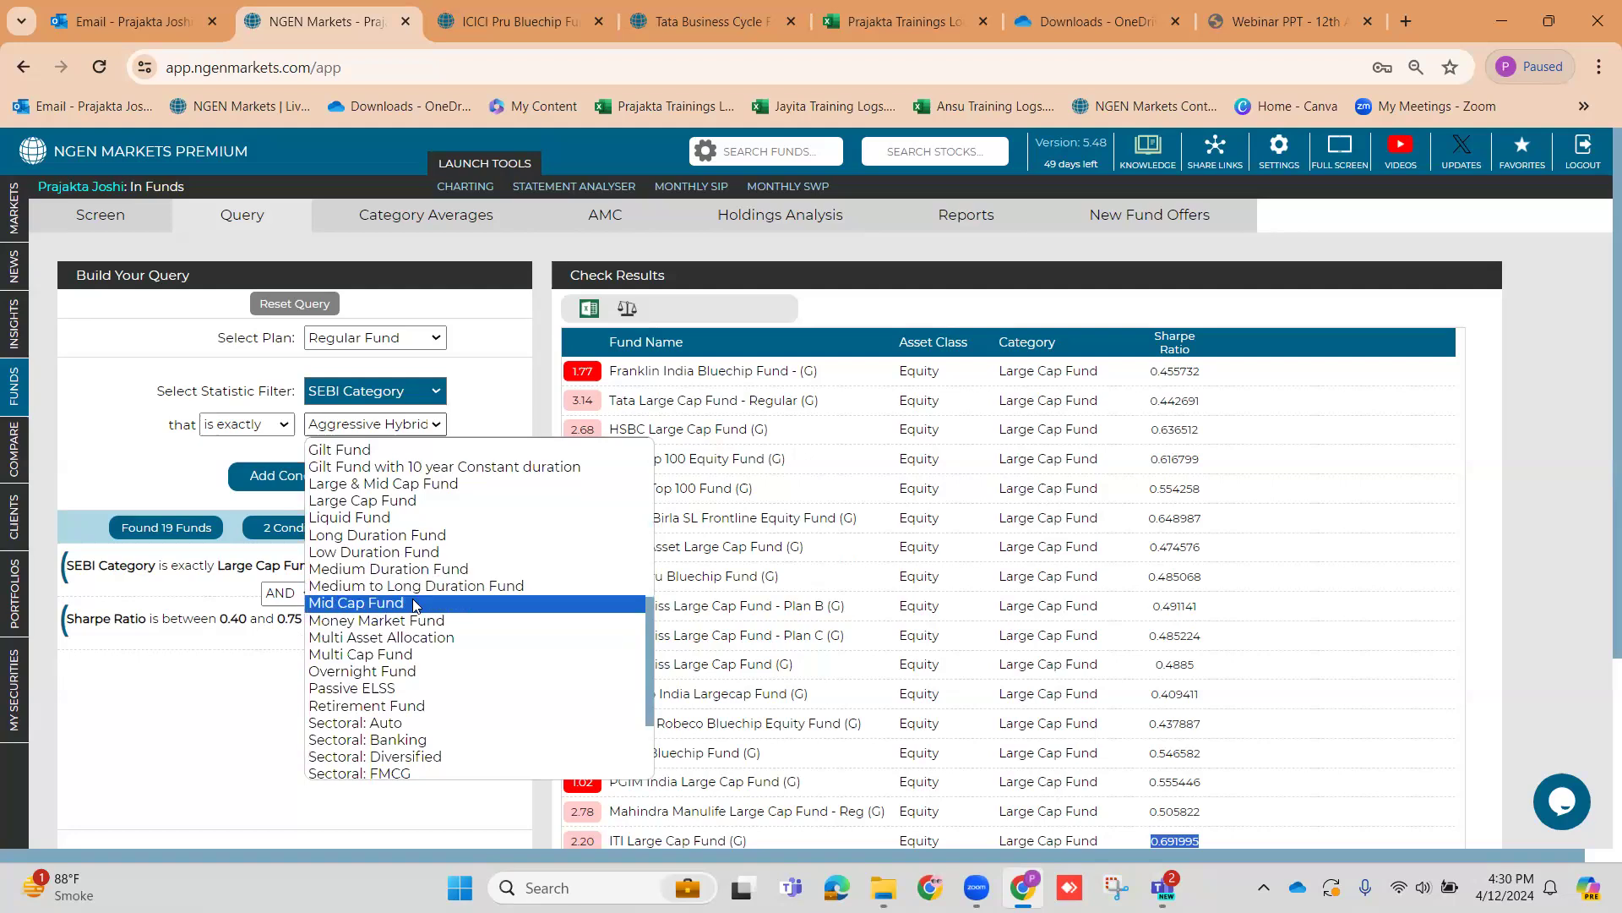
{"action": "left_click", "coordinate": [399, 604]}
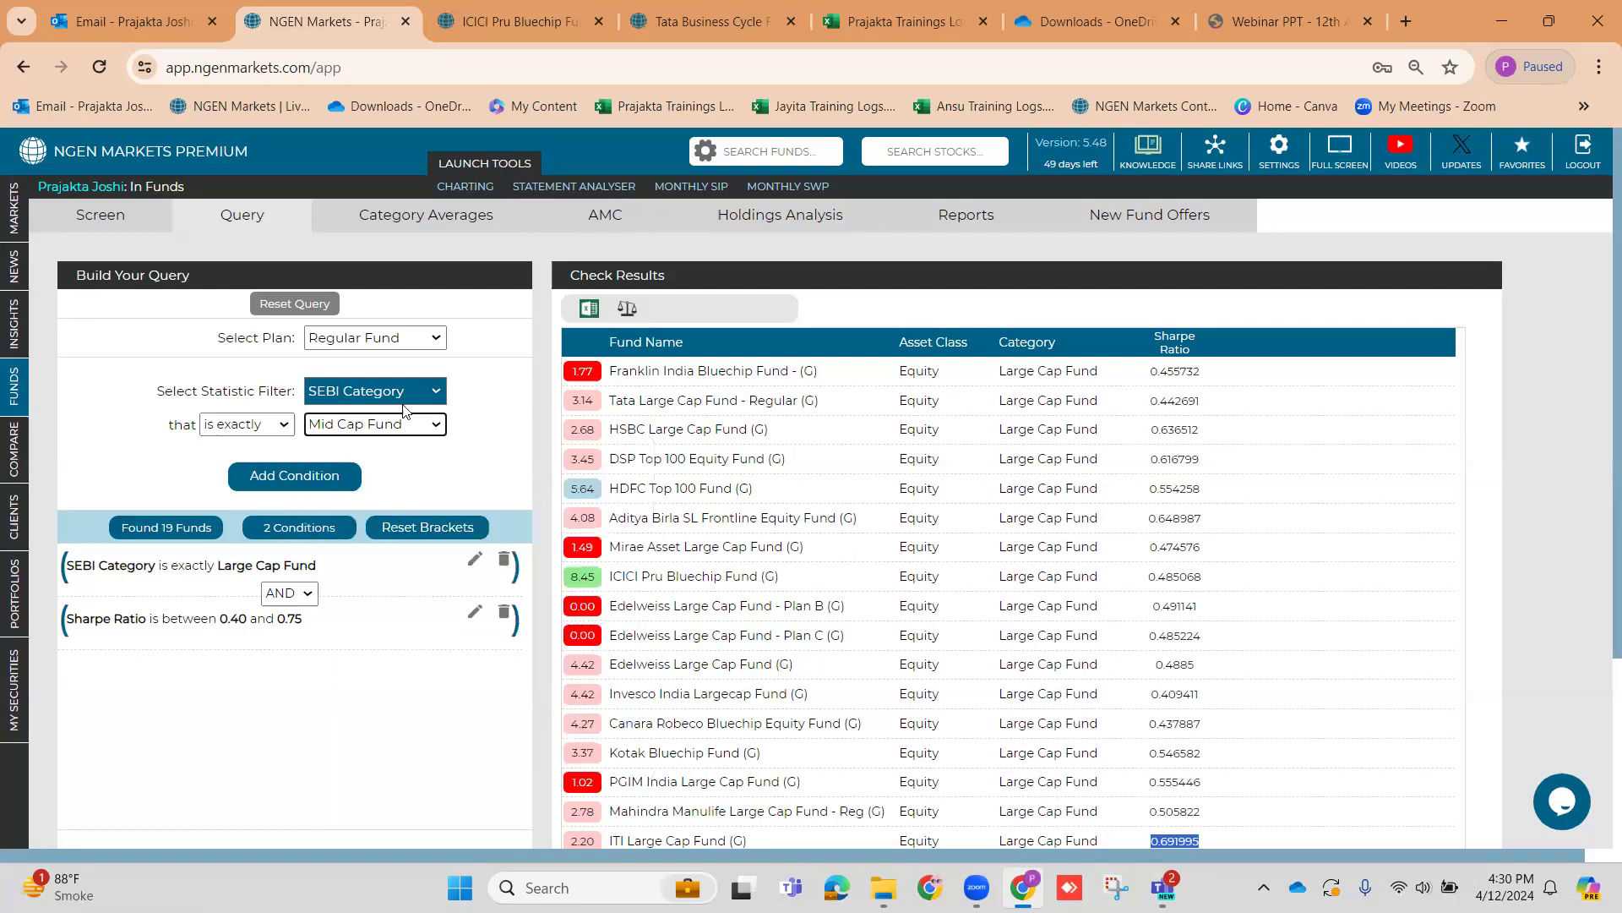
{"action": "left_click", "coordinate": [318, 477]}
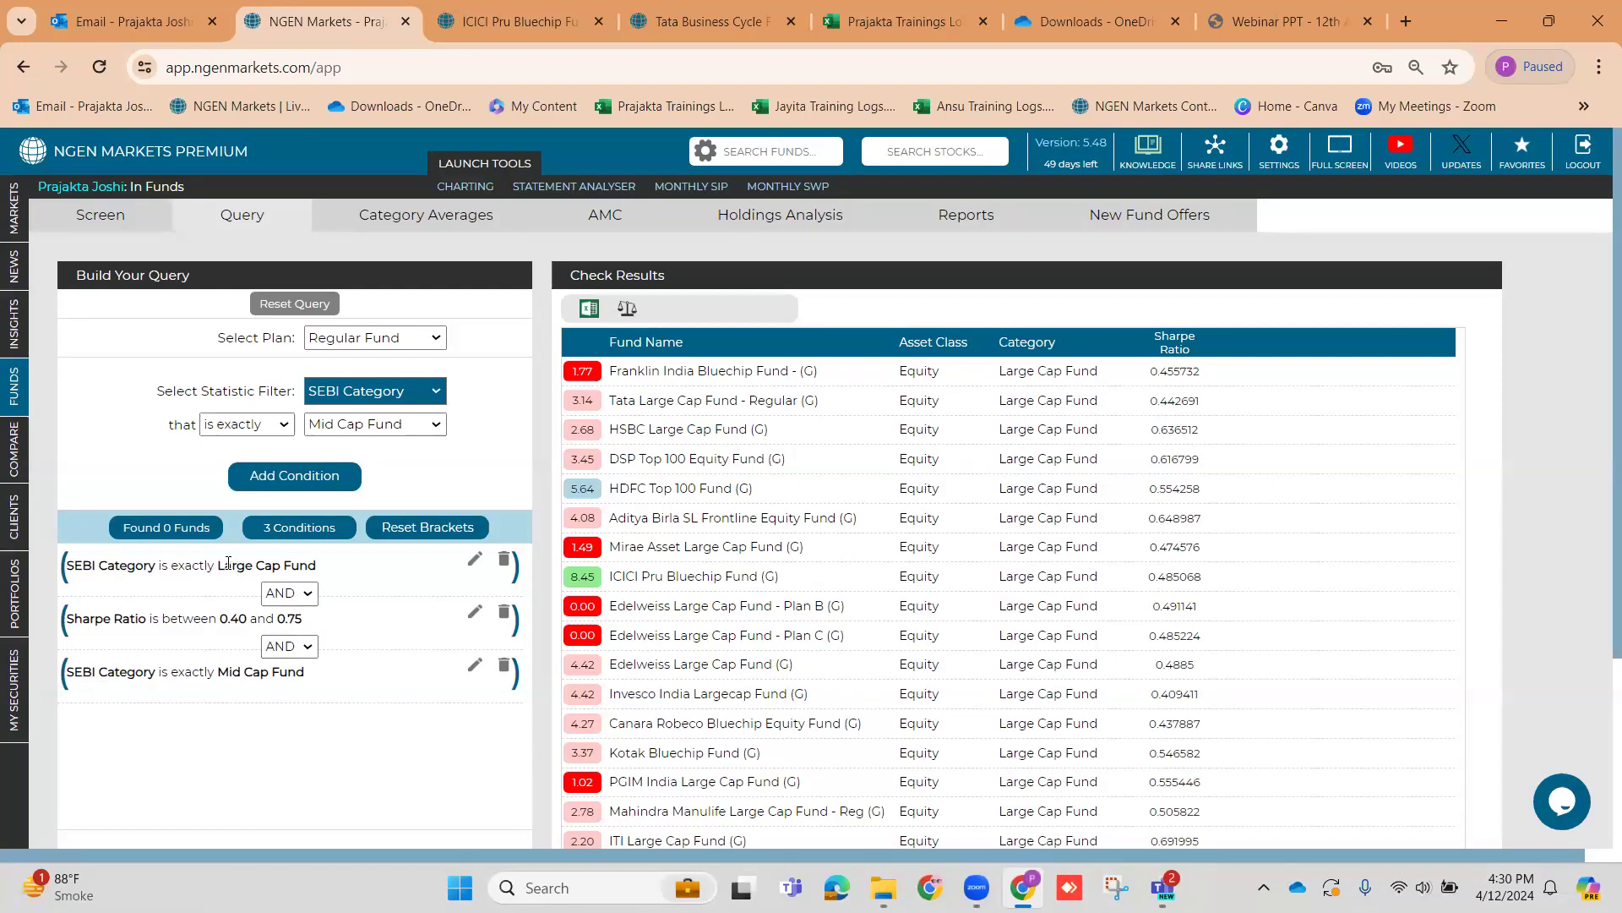
Delete the Sharpe Ratio condition and join the Large Cap Fund and Mid Cap Fund conditions with OR
{"action": "left_click_drag", "start_coordinate": [218, 565], "coordinate": [320, 568]}
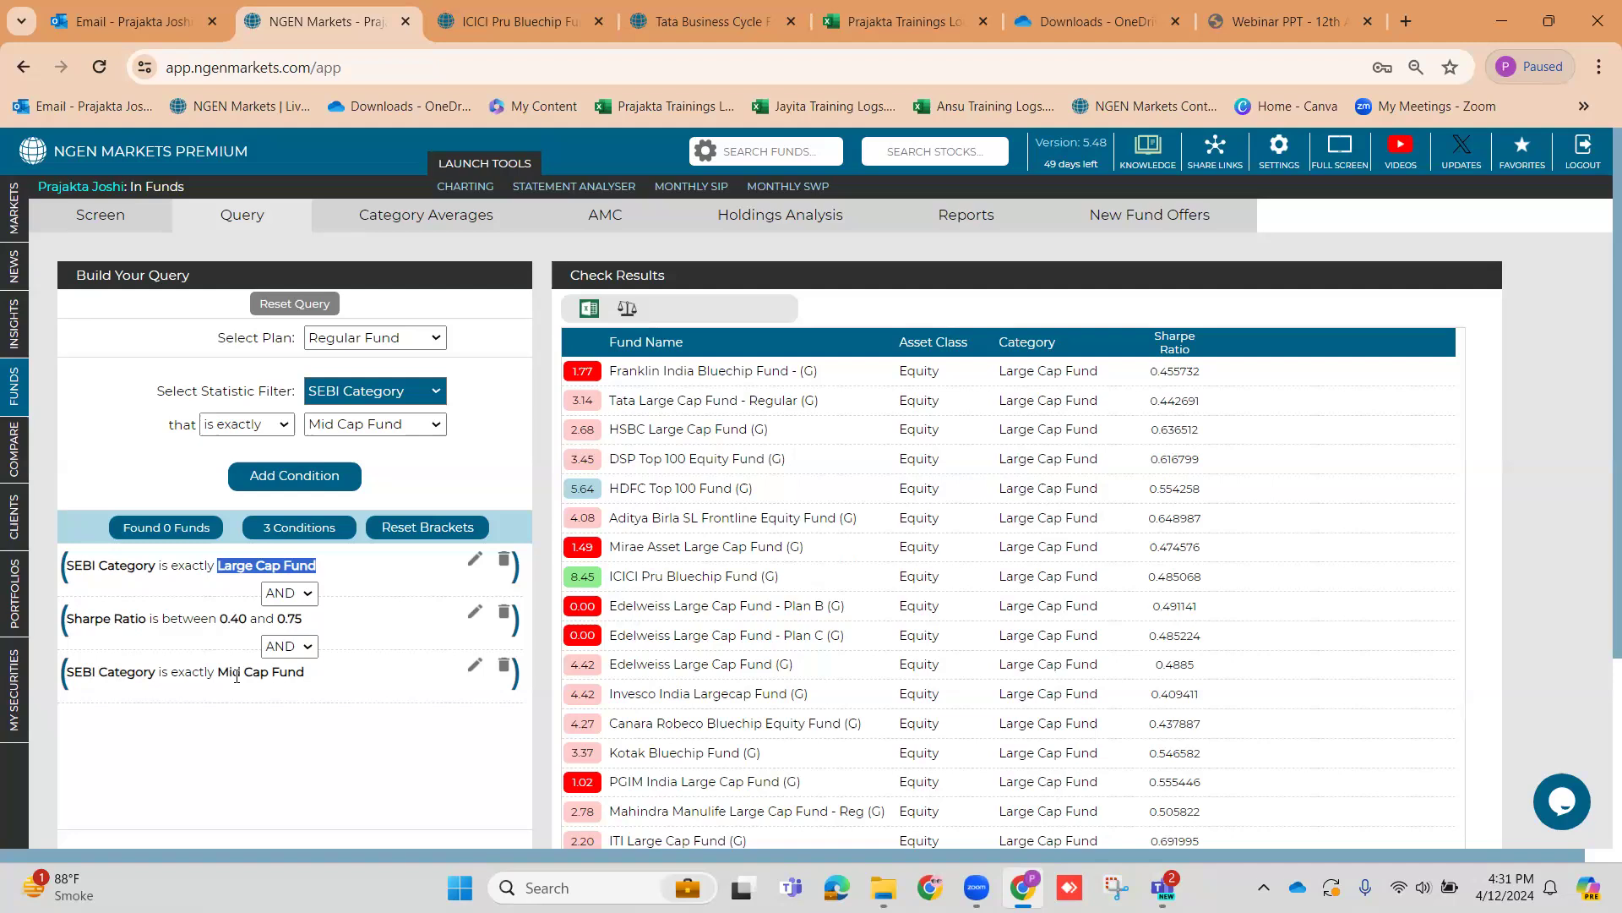
{"action": "left_click", "coordinate": [506, 619]}
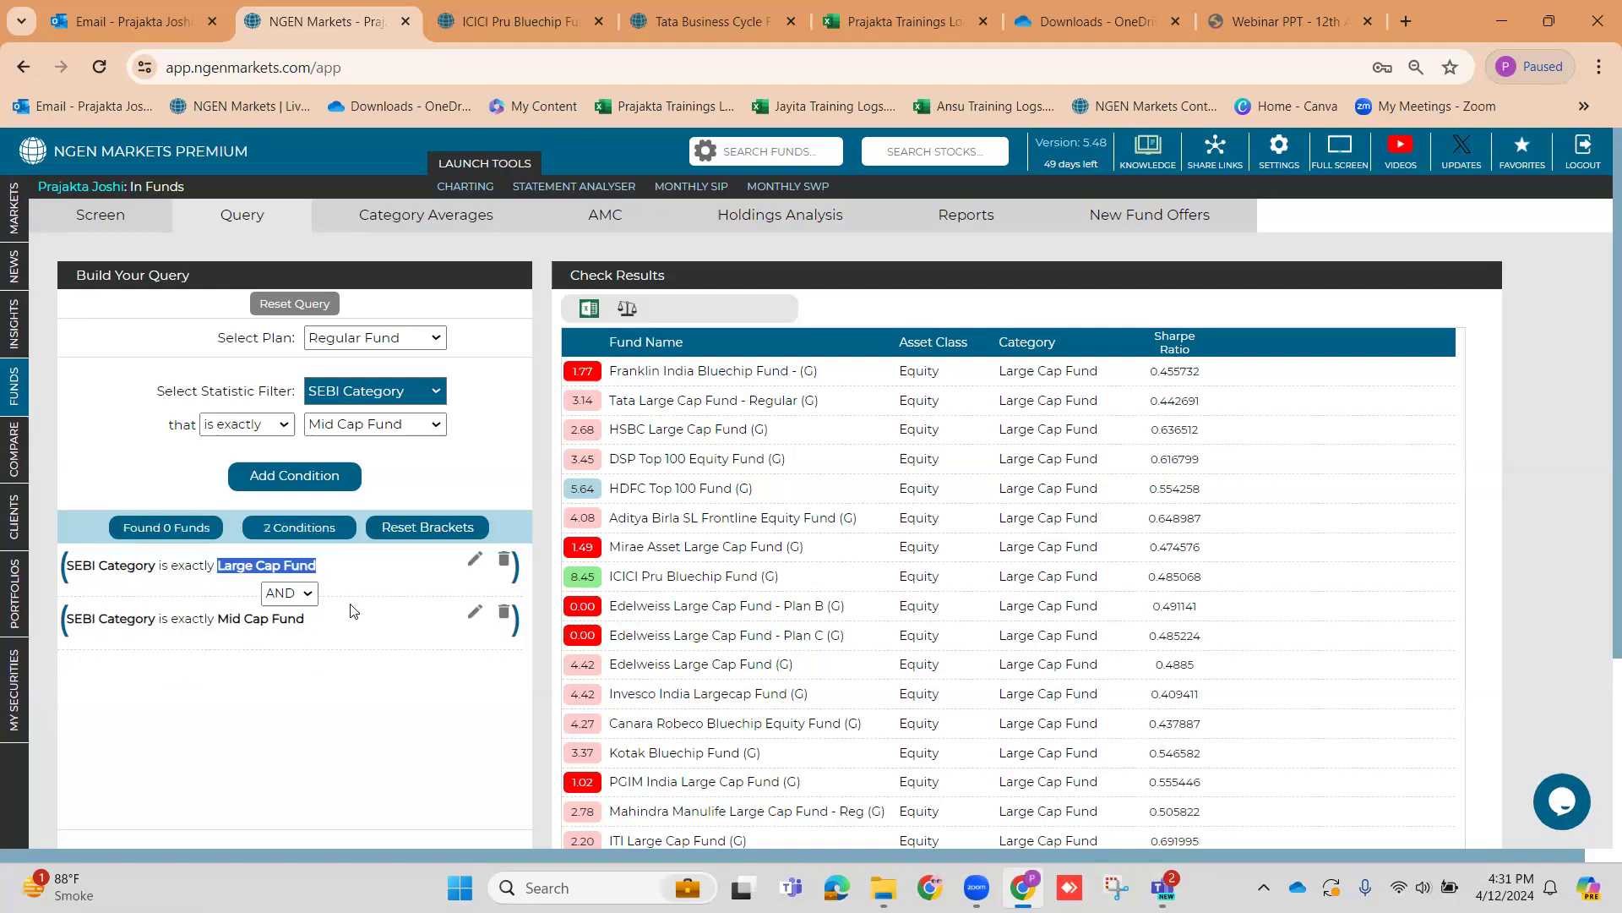
{"action": "left_click", "coordinate": [268, 564]}
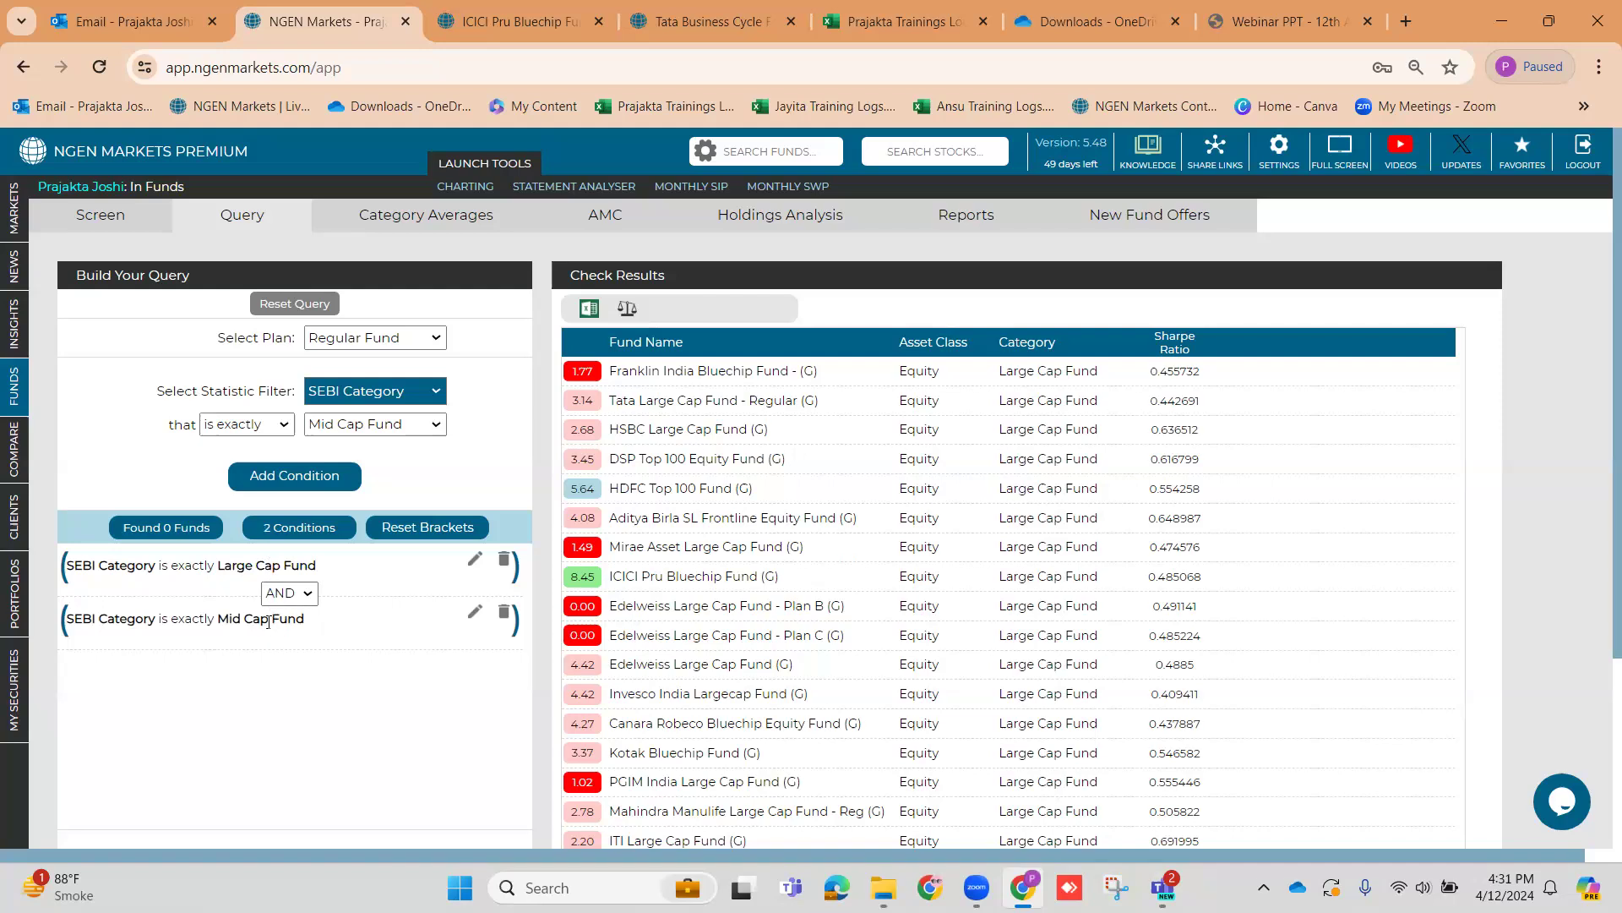
{"action": "left_click", "coordinate": [292, 594]}
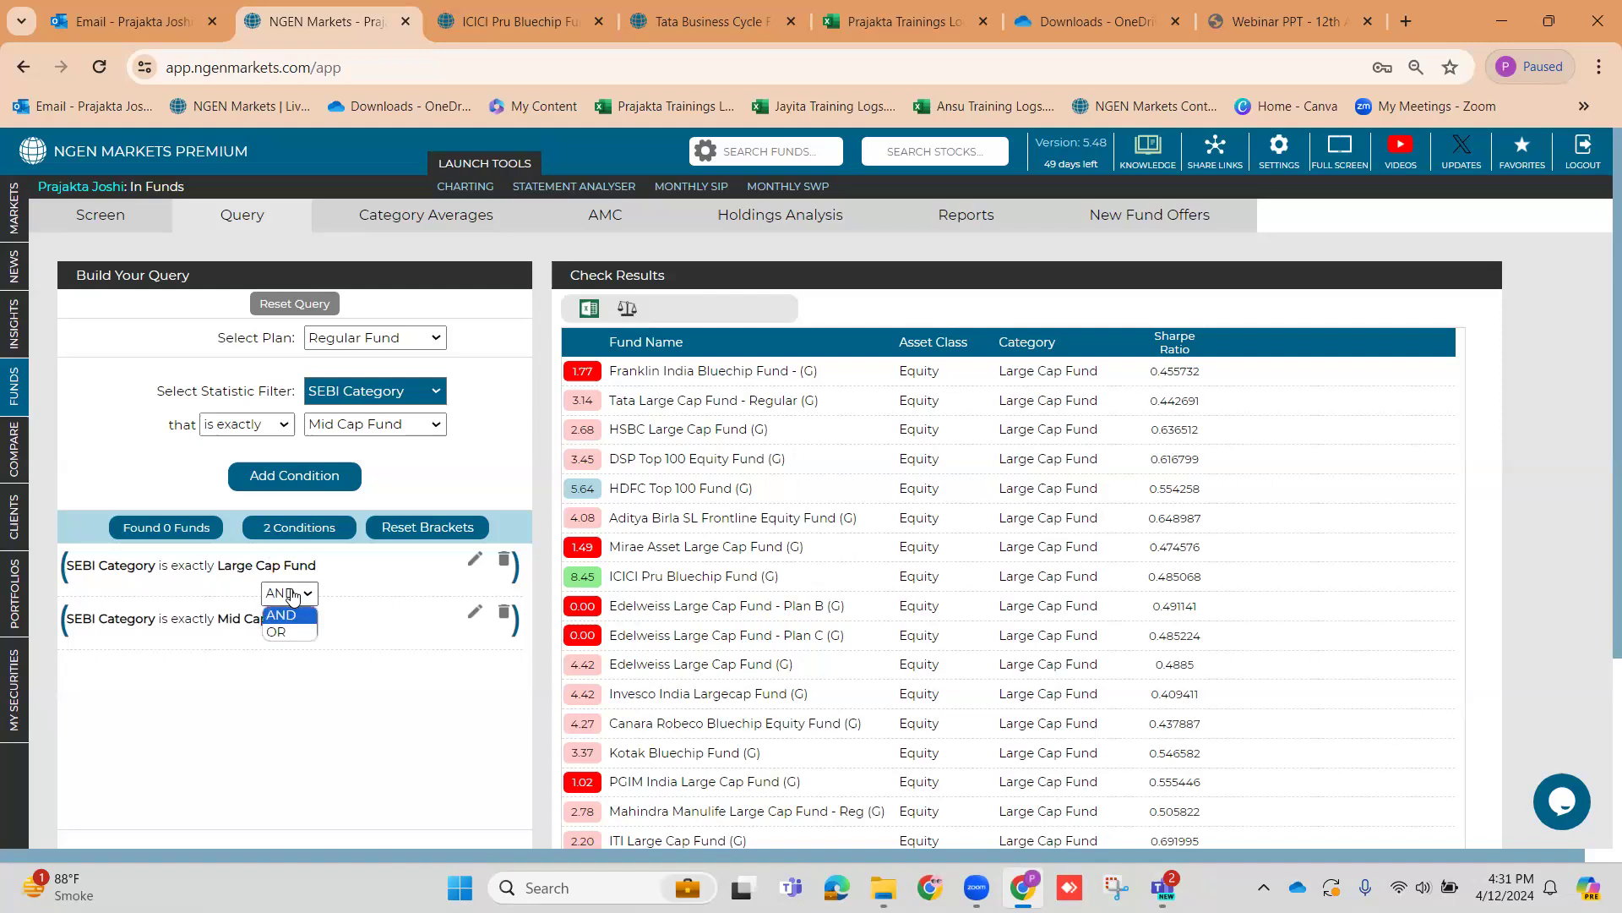
{"action": "left_click", "coordinate": [286, 634]}
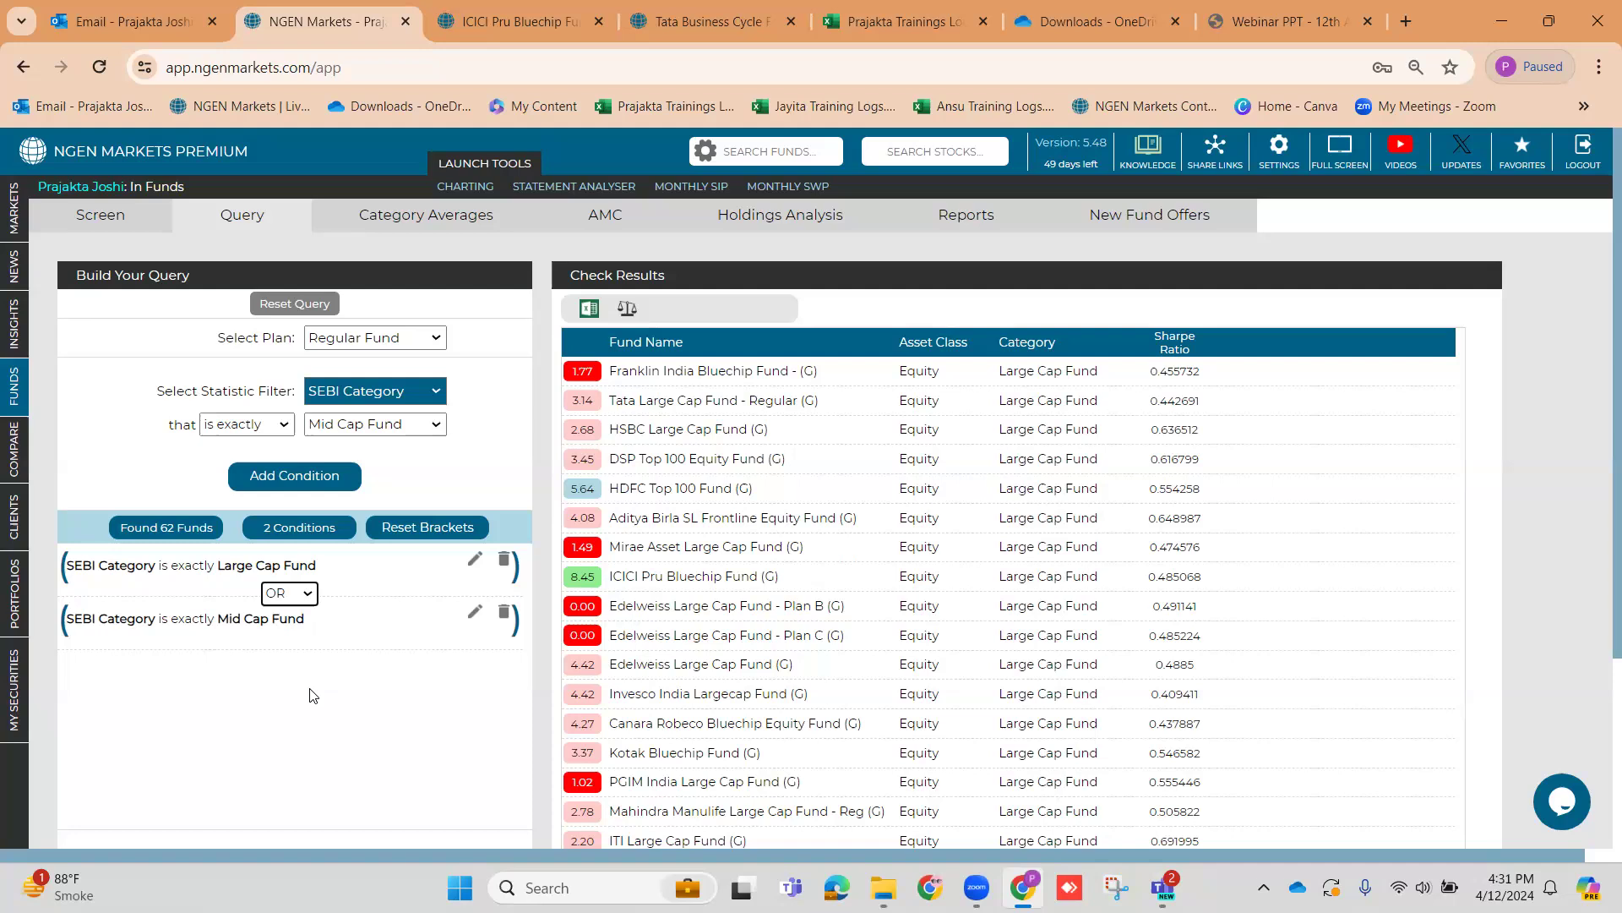
{"action": "left_click", "coordinate": [66, 623]}
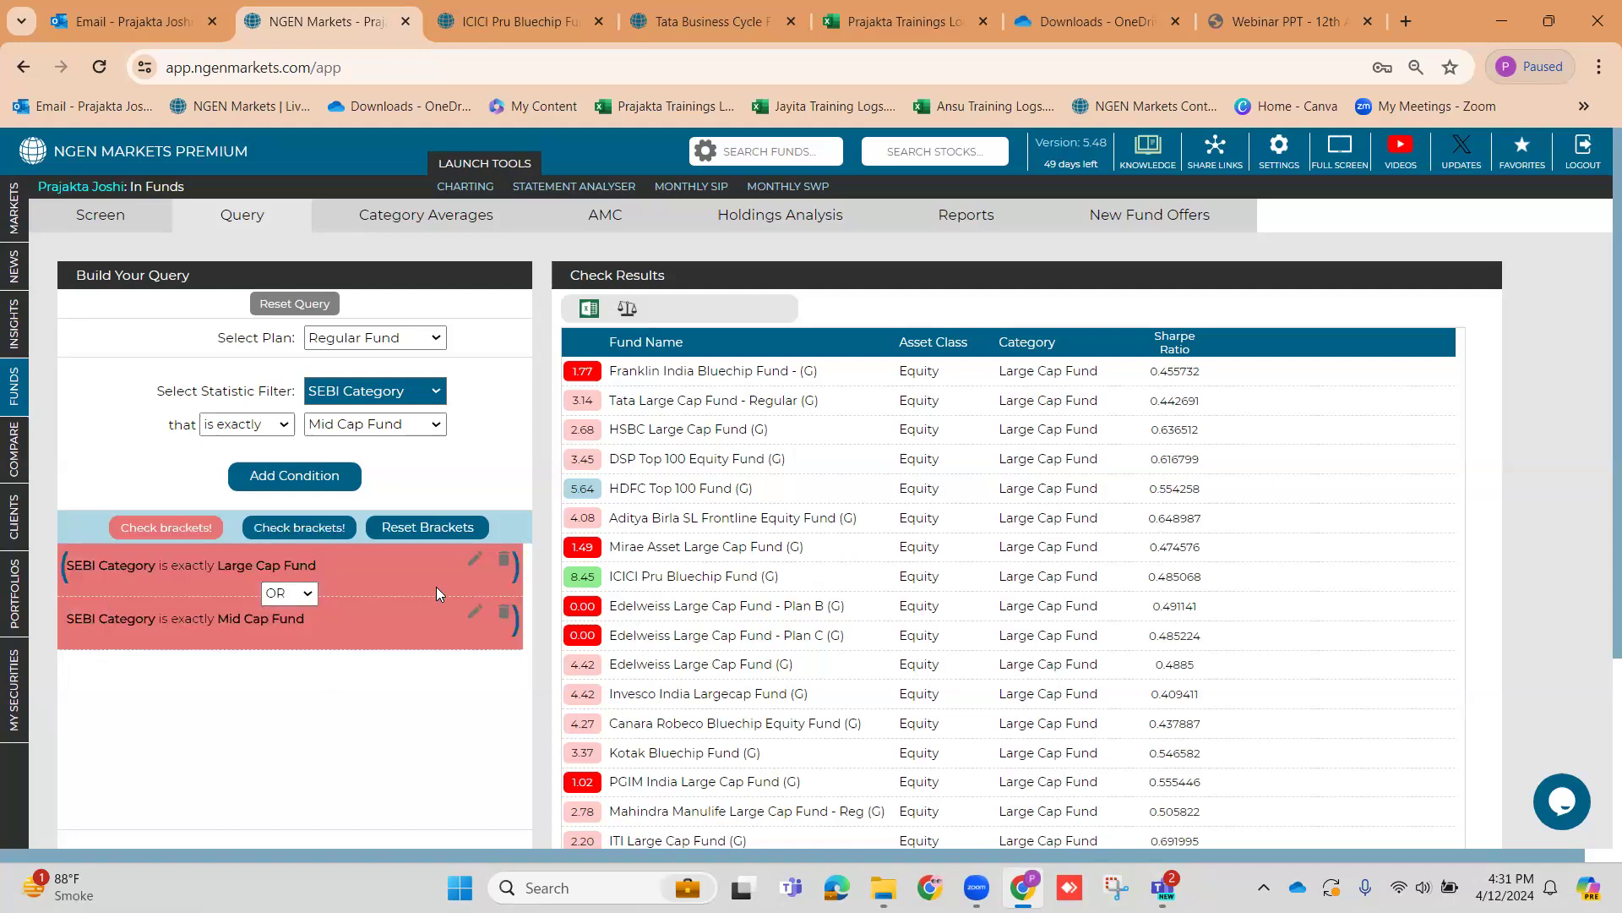
{"action": "left_click", "coordinate": [517, 566]}
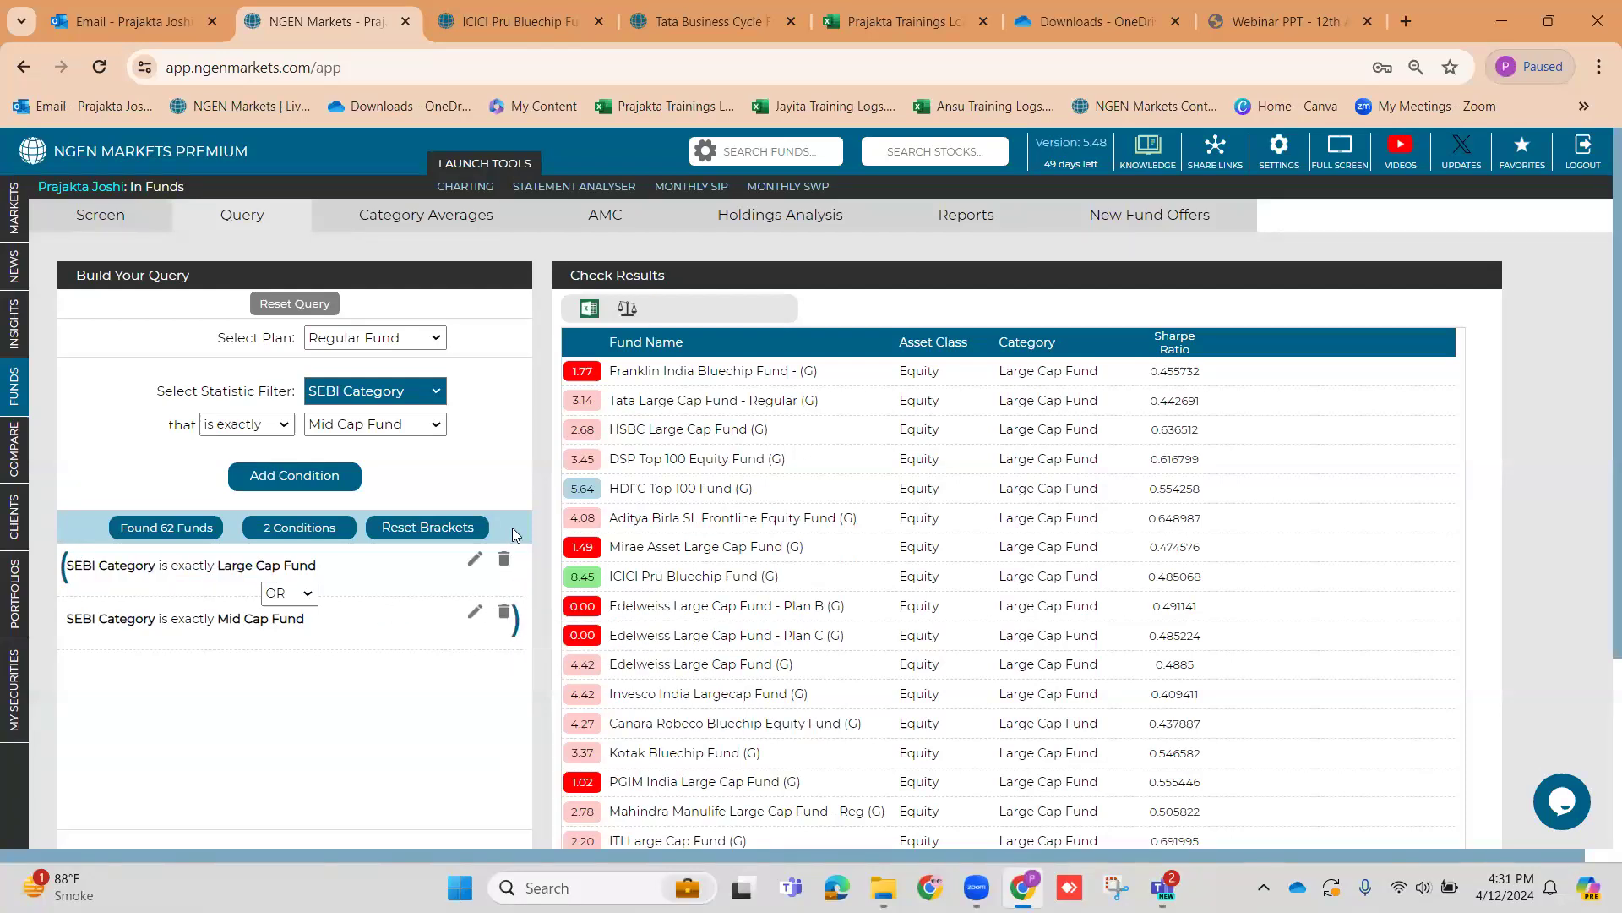
{"action": "left_click", "coordinate": [428, 528]}
Group the two SEBI Category conditions by removing the closing bracket after Large Cap Fund and the opening bracket before Mid Cap Fund
{"action": "left_click", "coordinate": [517, 576]}
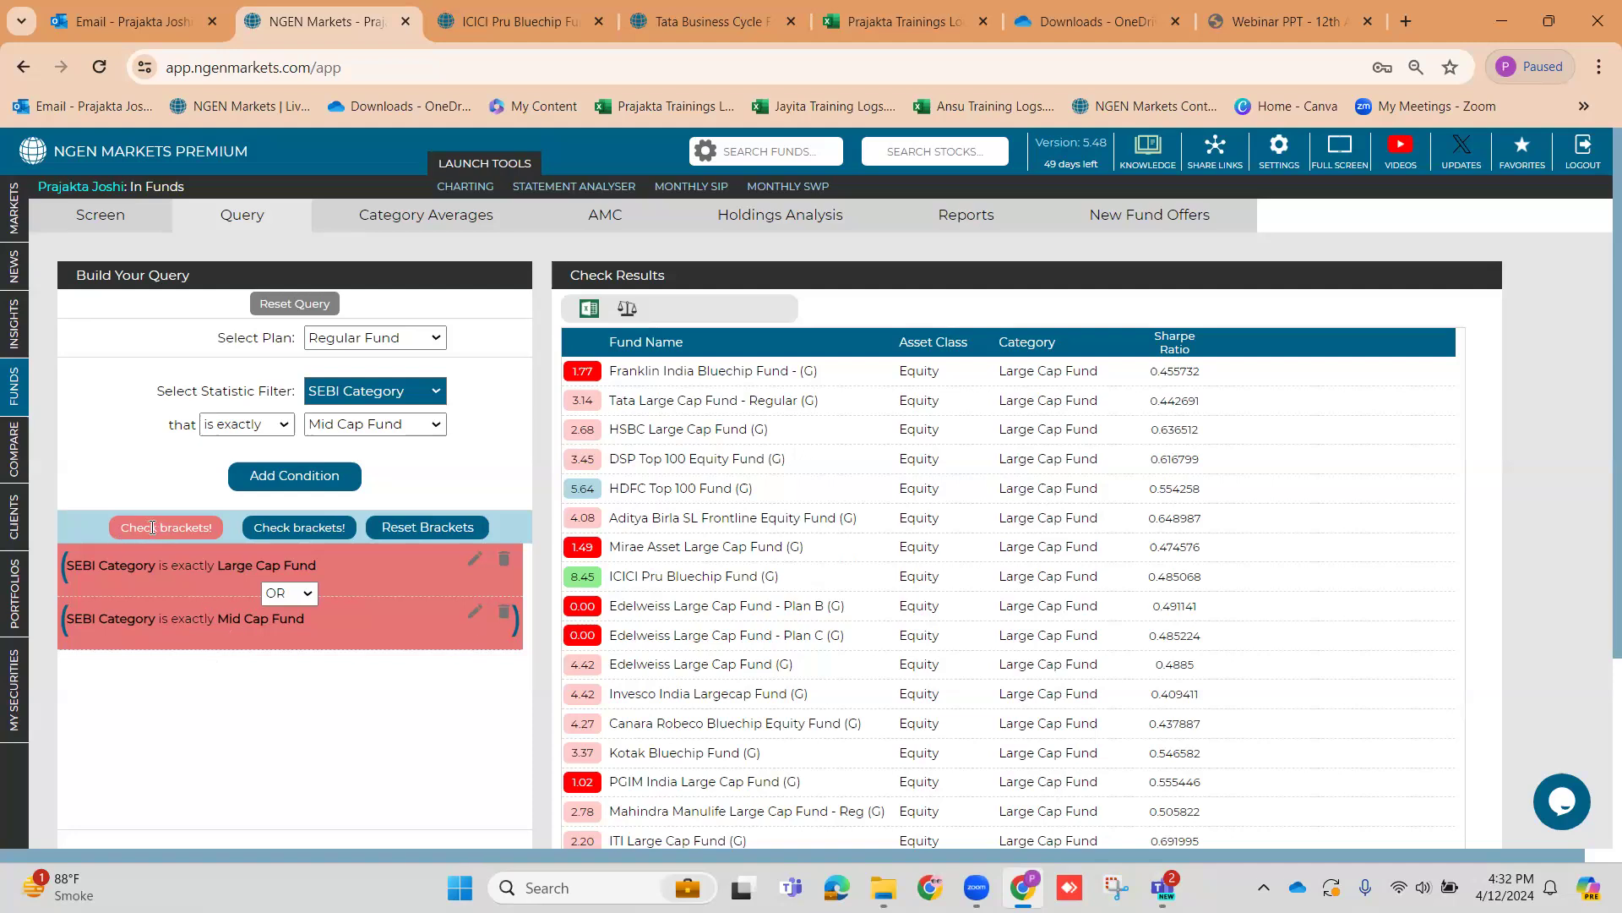
{"action": "left_click", "coordinate": [65, 634]}
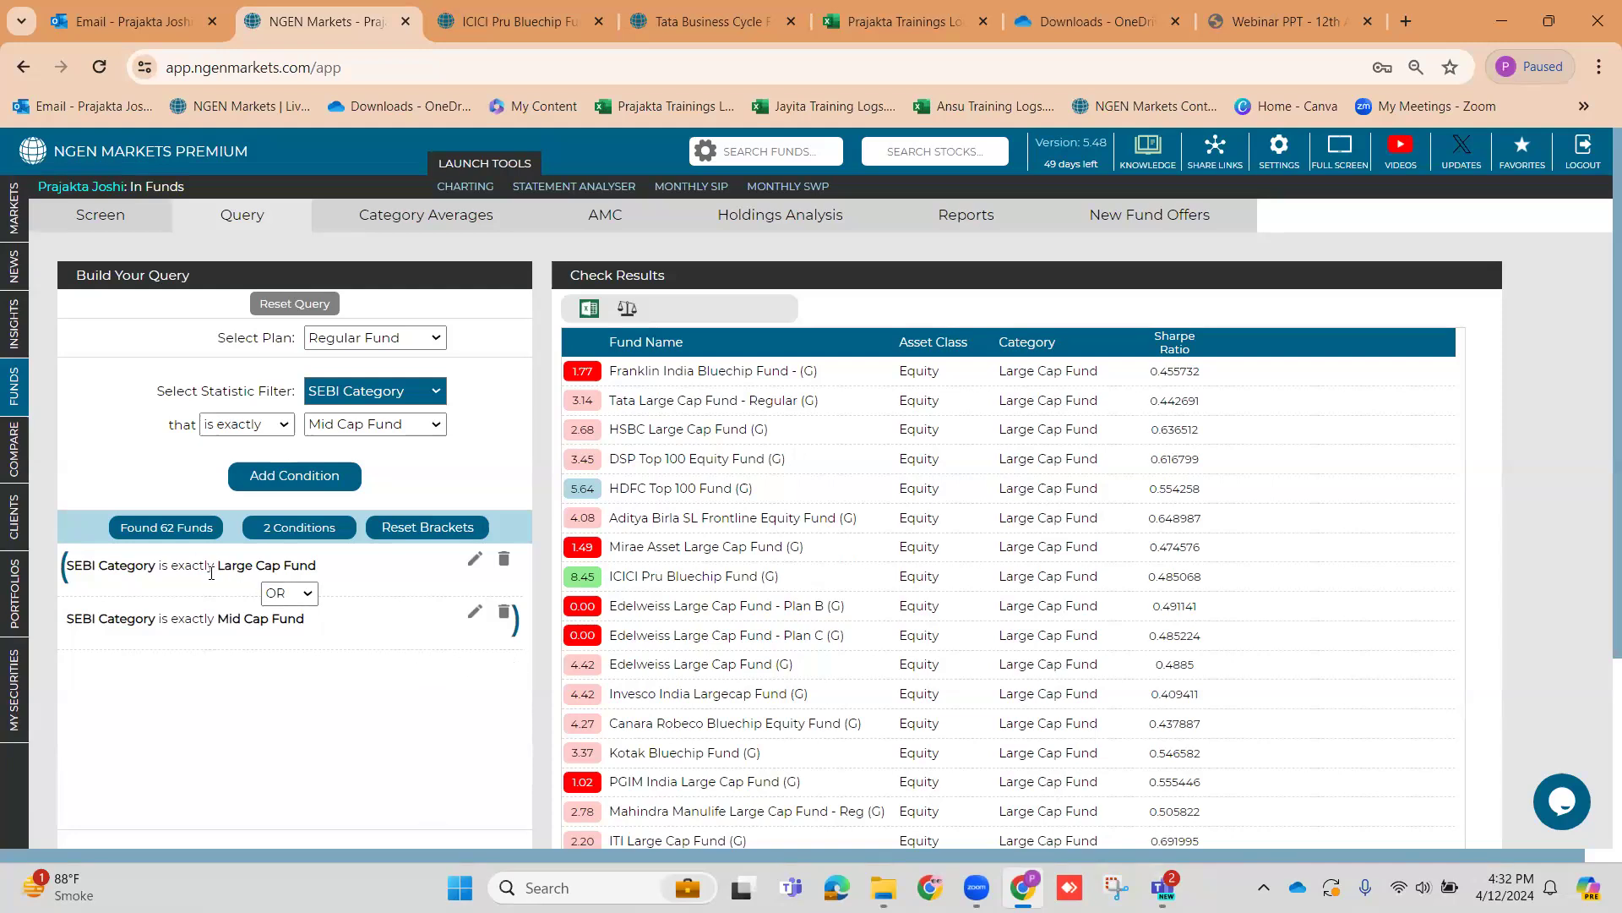
Select Sharpe Ratio as the statistic filter and set its lower bound to 0.40
{"action": "left_click", "coordinate": [382, 392]}
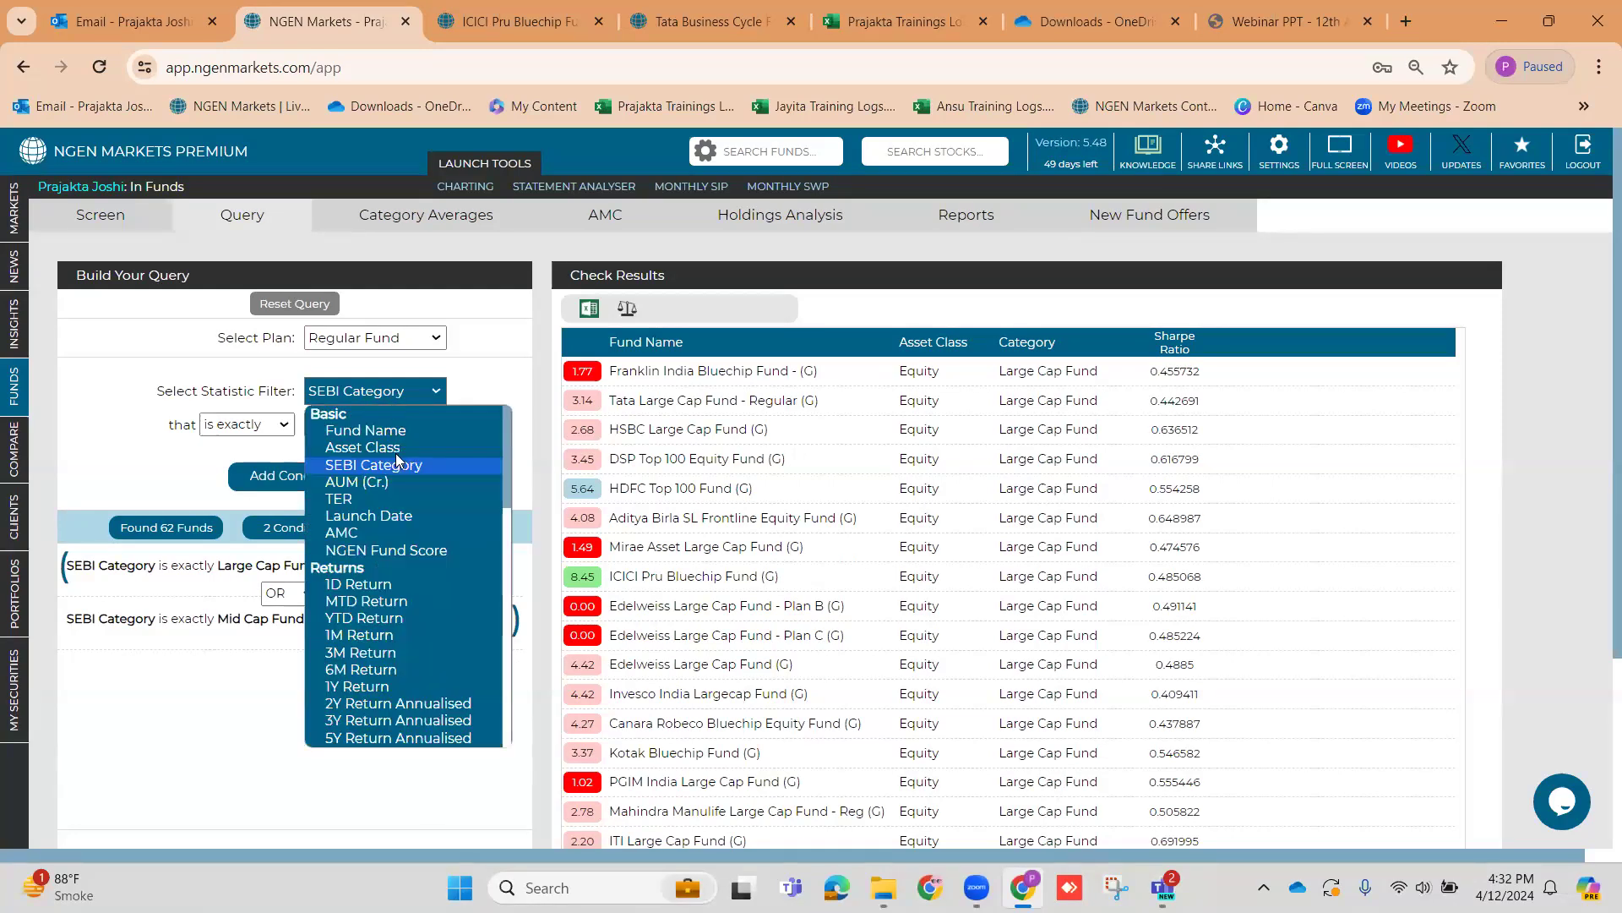
{"action": "scroll", "coordinate": [395, 611], "scroll_direction": "down", "scroll_amount": 3}
{"action": "scroll", "coordinate": [396, 612], "scroll_direction": "up", "scroll_amount": 3}
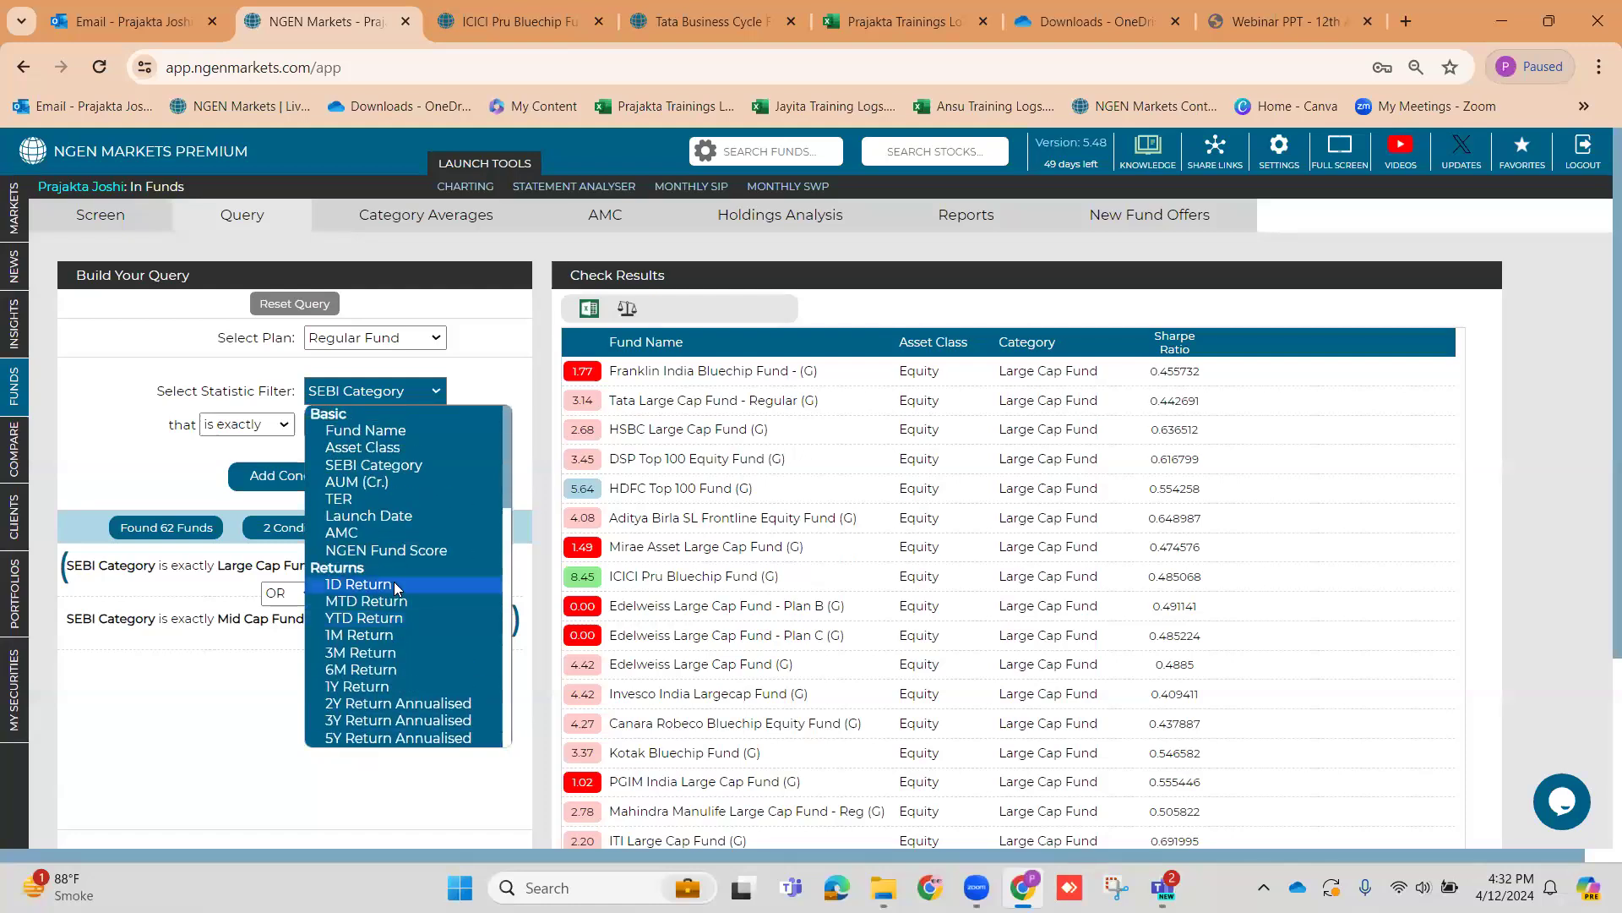
{"action": "scroll", "coordinate": [384, 676], "scroll_direction": "down", "scroll_amount": 4}
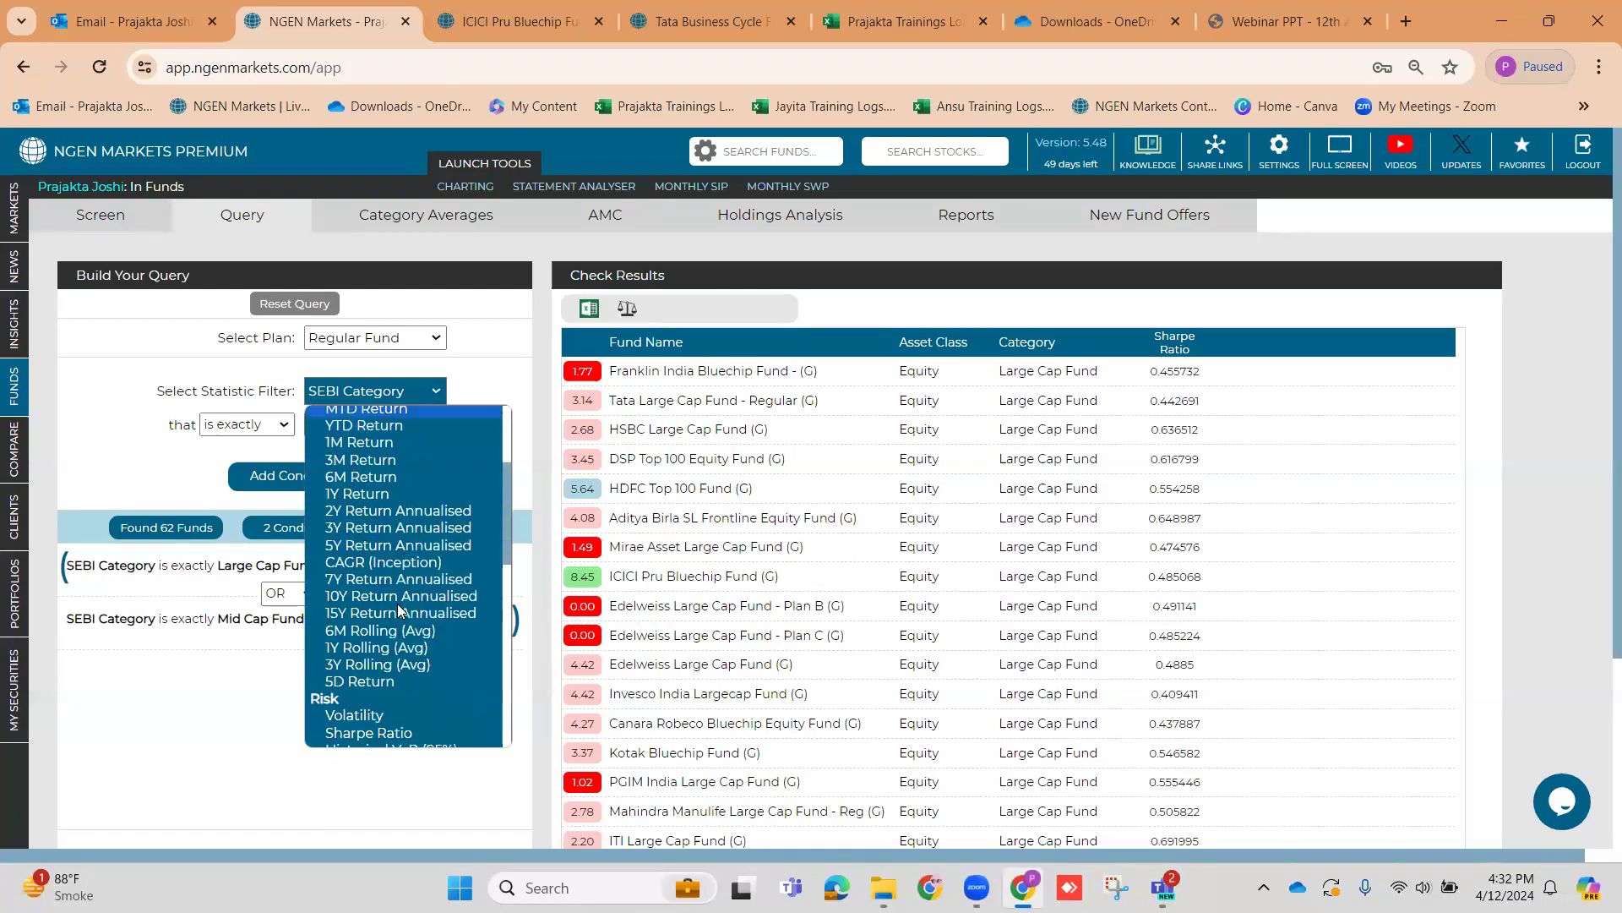
{"action": "left_click", "coordinate": [382, 716]}
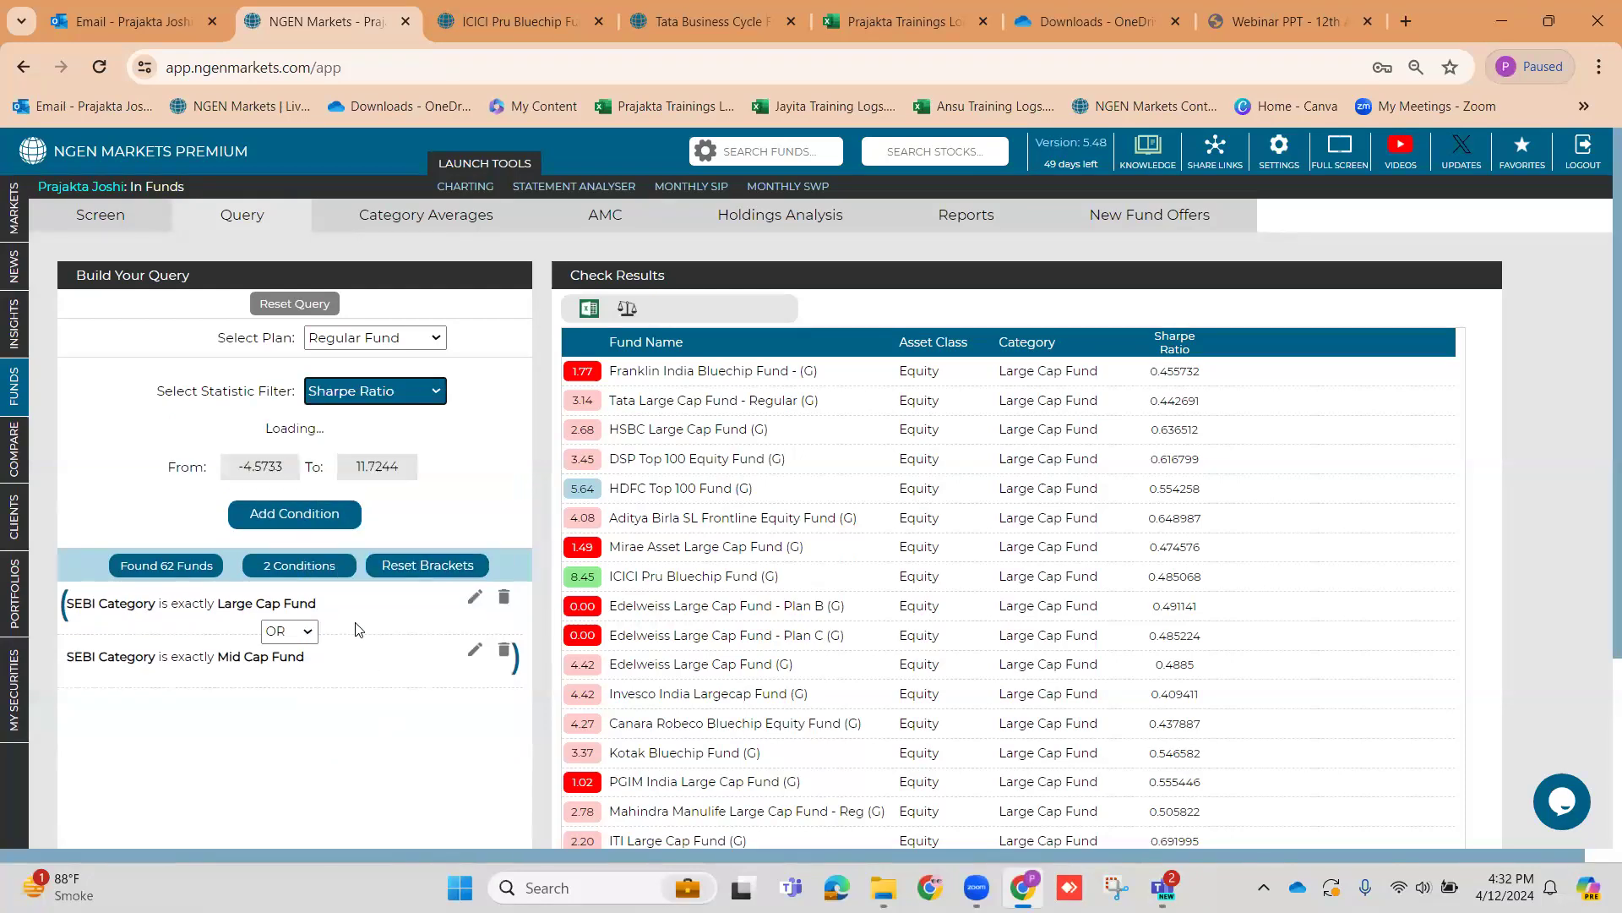
{"action": "triple_click", "coordinate": [284, 461]}
{"action": "key", "text": "BackSpace"}
{"action": "type", "text": "04"}
{"action": "key", "text": "BackSpace"}
{"action": "type", "text": ".40"}
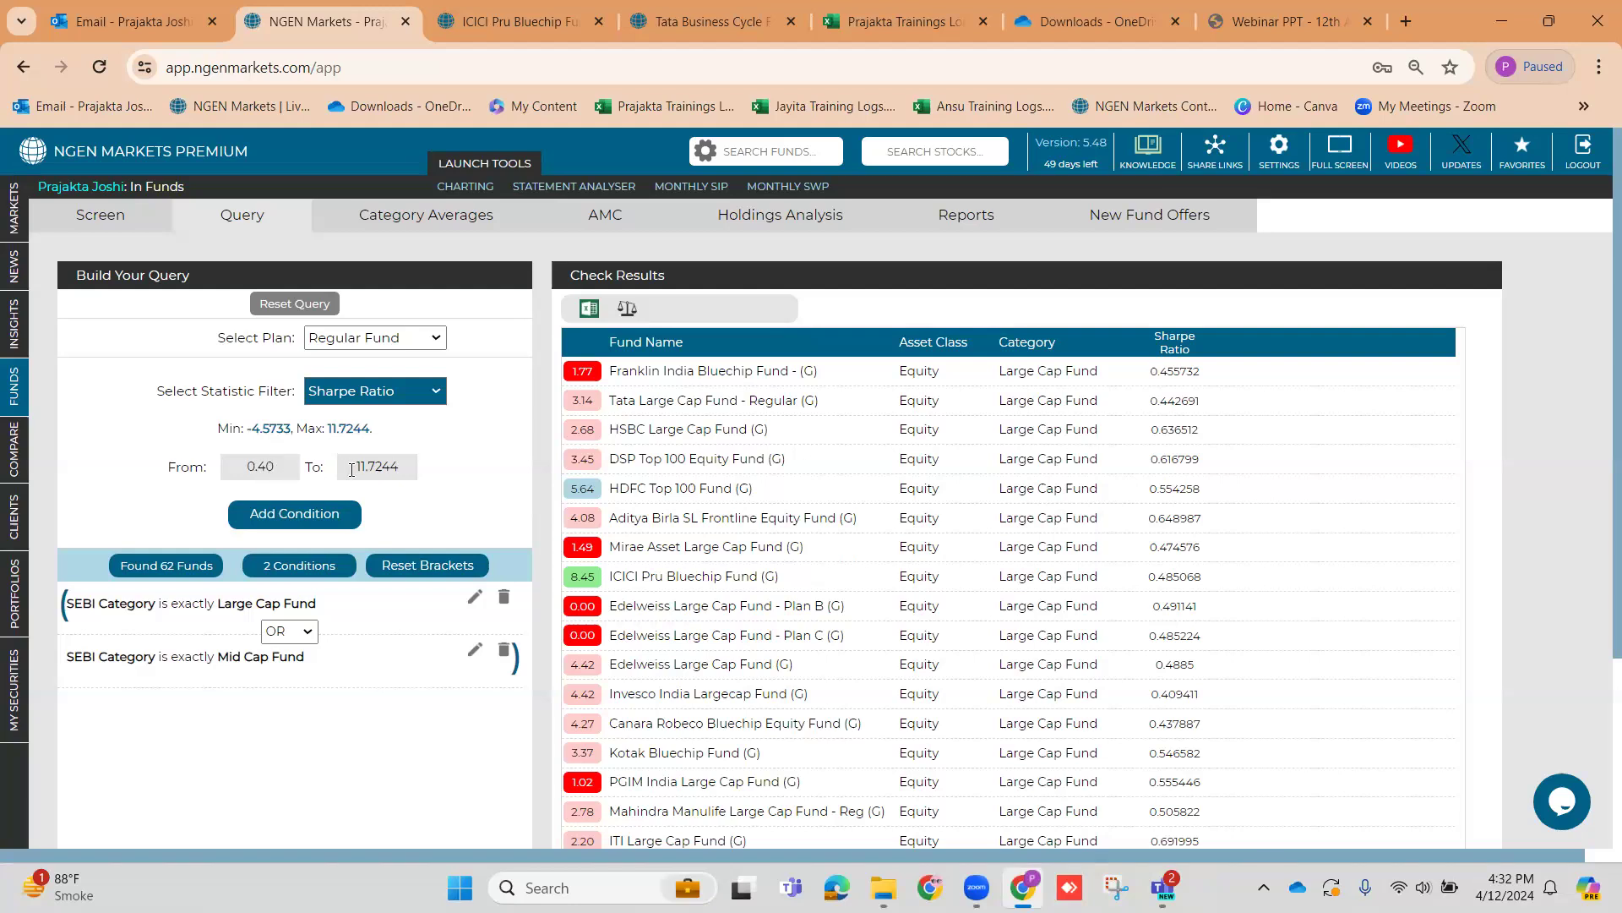
Set the Sharpe Ratio upper bound to 0.75 and add the condition to the grouped category query
{"action": "left_click", "coordinate": [407, 466]}
{"action": "key", "text": "BackSpace"}
{"action": "key", "text": "BackSpace"}
{"action": "key", "text": "BackSpace"}
{"action": "key", "text": "BackSpace"}
{"action": "key", "text": "BackSpace"}
{"action": "key", "text": "BackSpace"}
{"action": "key", "text": "BackSpace"}
{"action": "type", "text": "0.75"}
{"action": "left_click", "coordinate": [318, 530]}
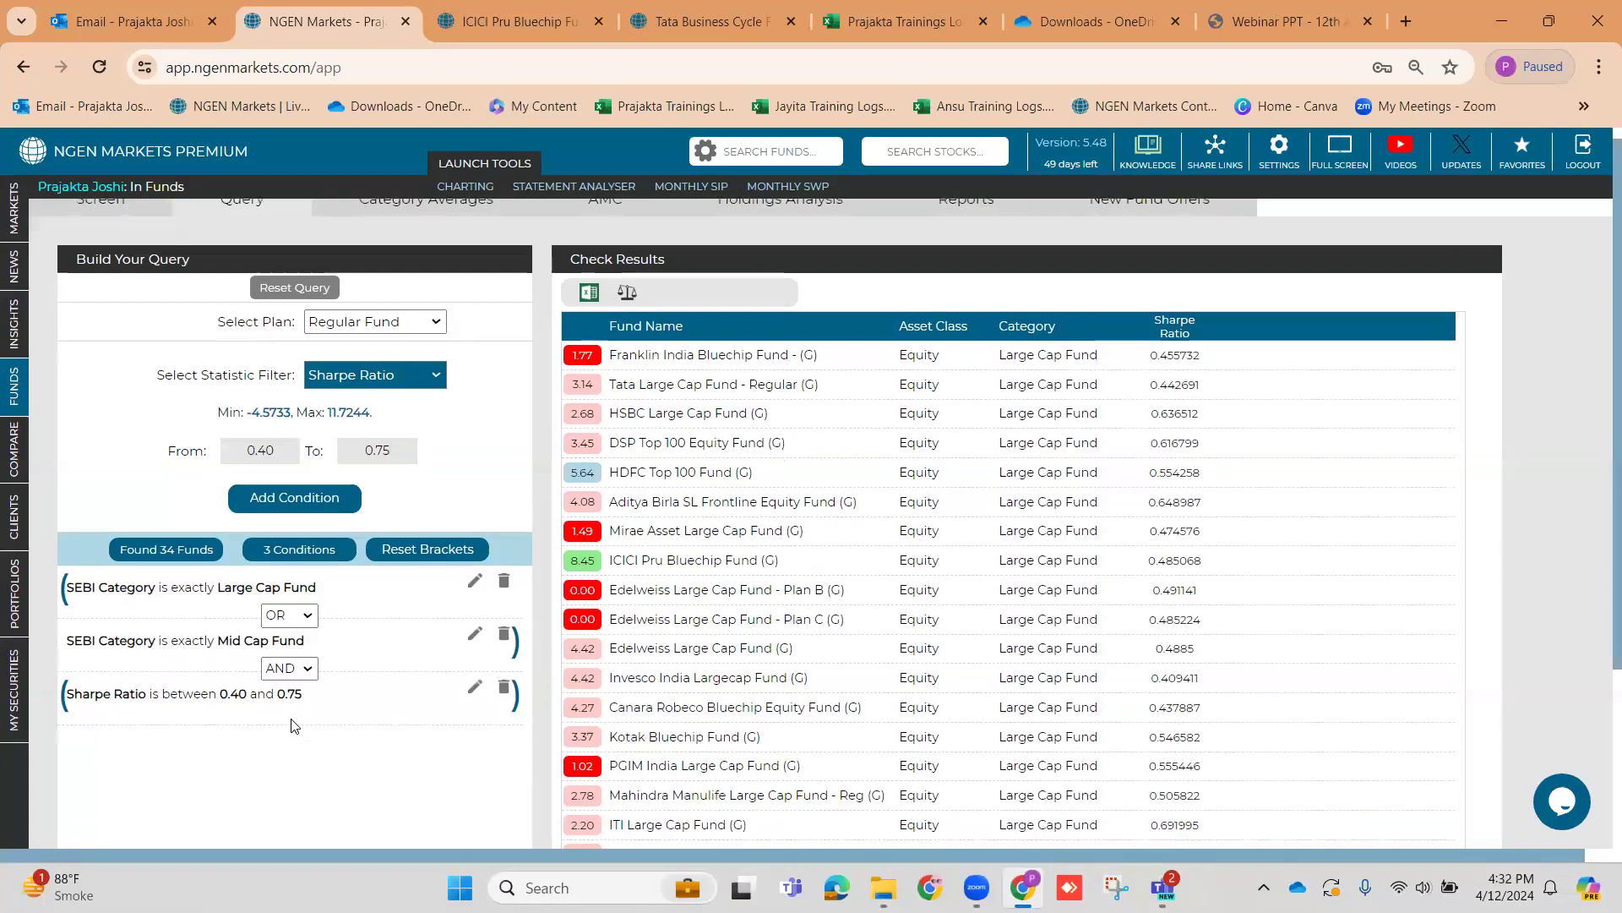
Show the large cap and mid cap funds matching the three-condition query and look through the results
{"action": "scroll", "coordinate": [291, 724], "scroll_direction": "down", "scroll_amount": 3}
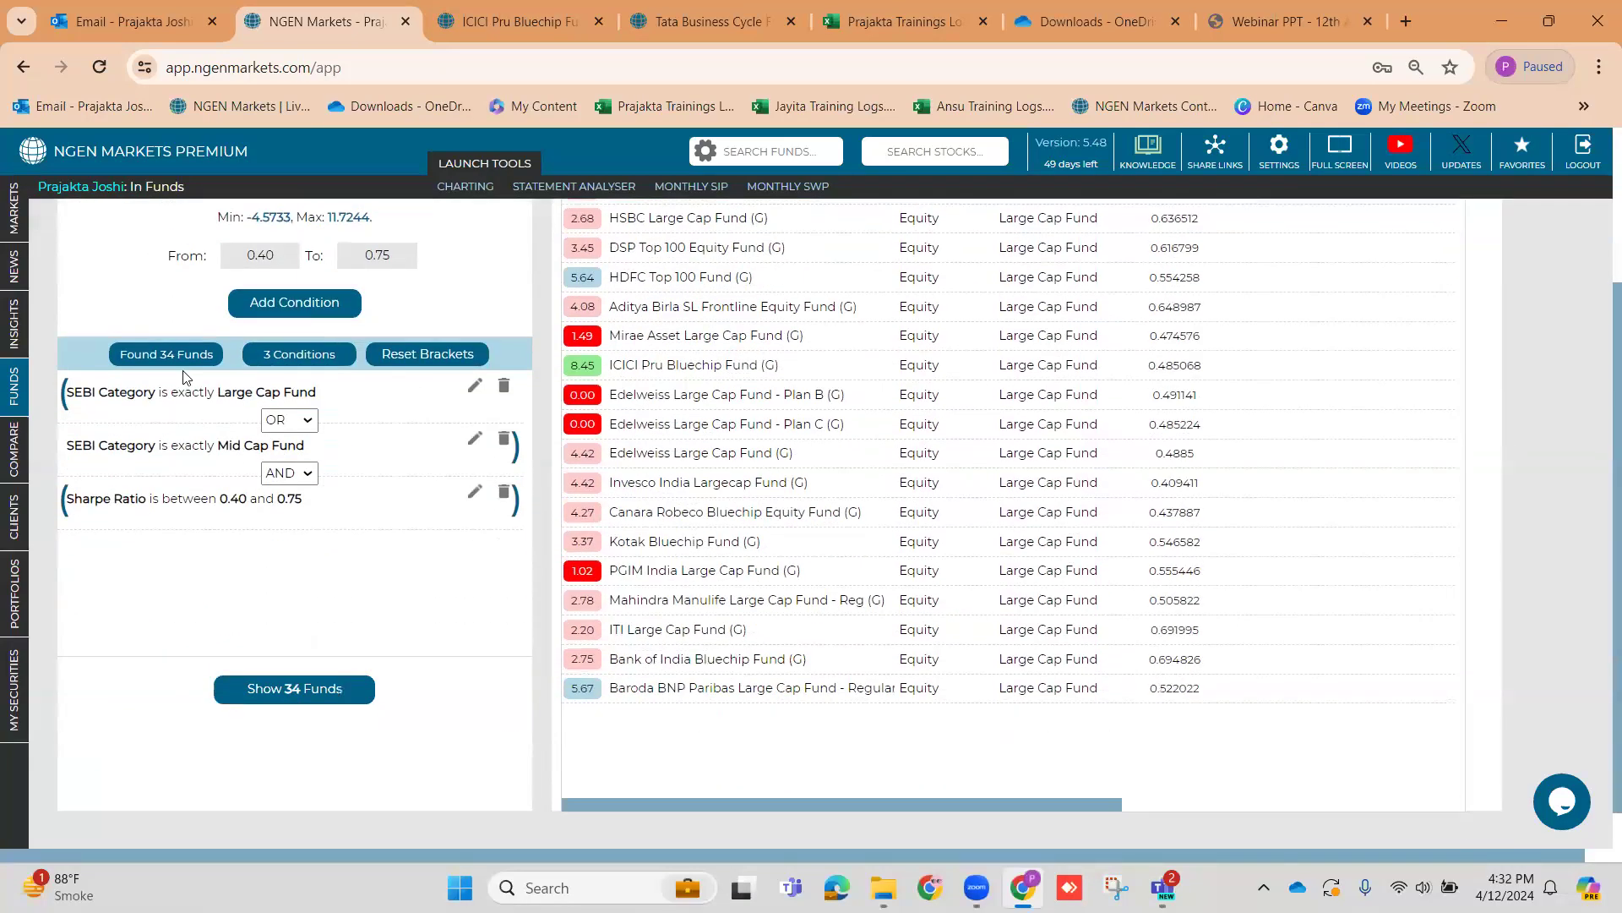
{"action": "left_click", "coordinate": [279, 688]}
{"action": "scroll", "coordinate": [1042, 680], "scroll_direction": "down", "scroll_amount": 1}
{"action": "scroll", "coordinate": [1032, 336], "scroll_direction": "up", "scroll_amount": 1}
{"action": "scroll", "coordinate": [1032, 335], "scroll_direction": "up", "scroll_amount": 1}
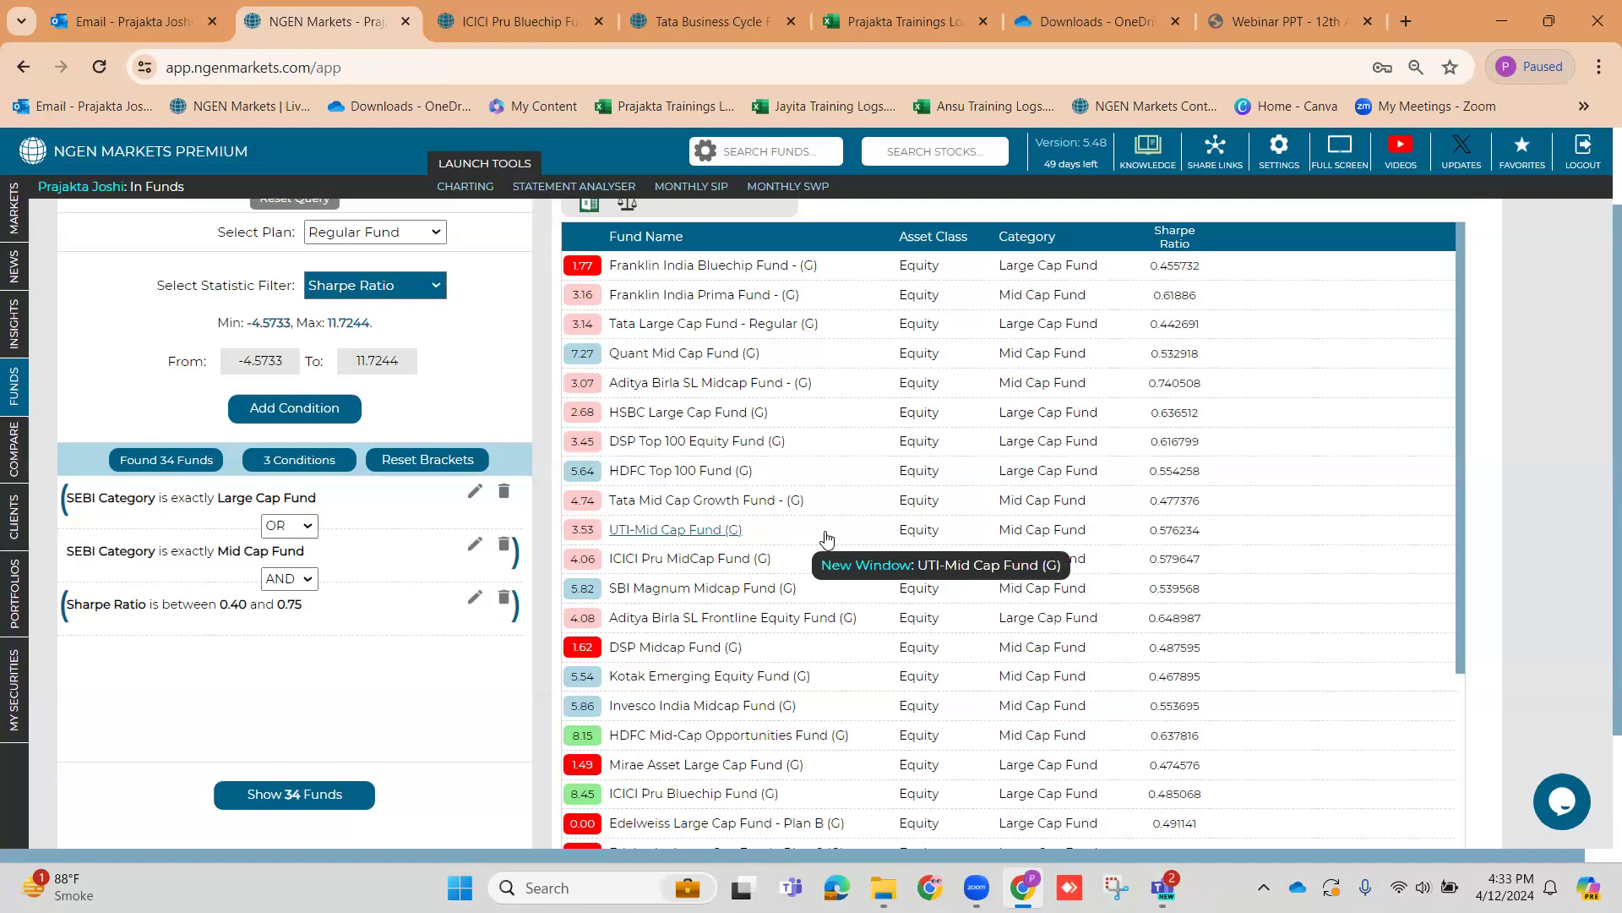
{"action": "scroll", "coordinate": [373, 240], "scroll_direction": "up", "scroll_amount": 2}
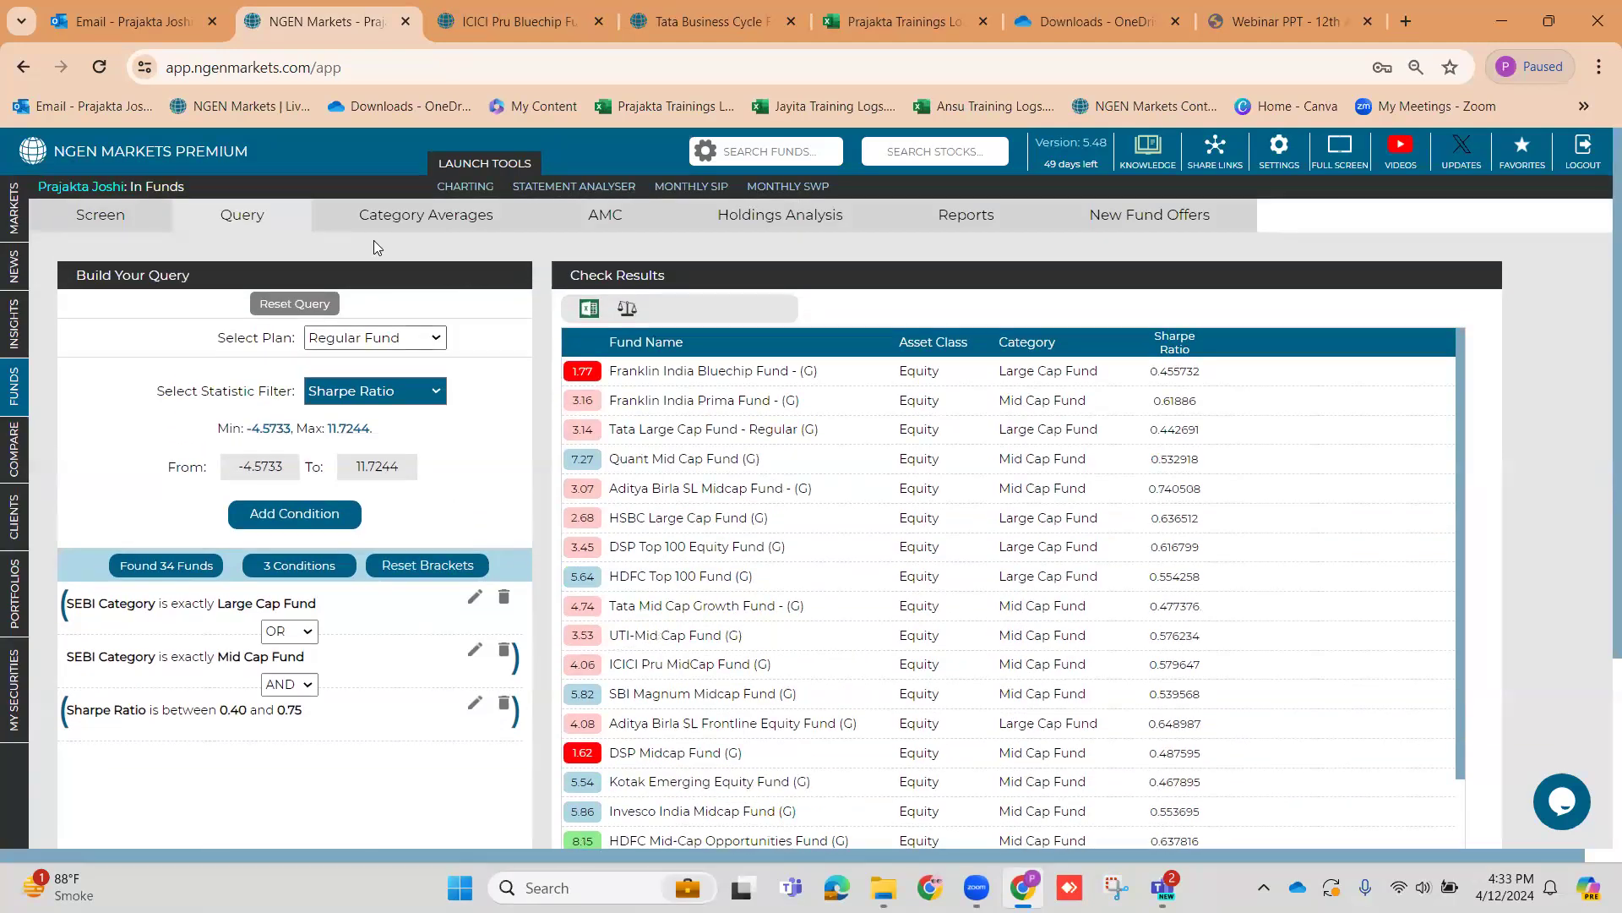
Look at the fund screener, then return to the query and regroup the Large Cap and Mid Cap conditions within one pair of brackets
{"action": "left_click", "coordinate": [137, 220]}
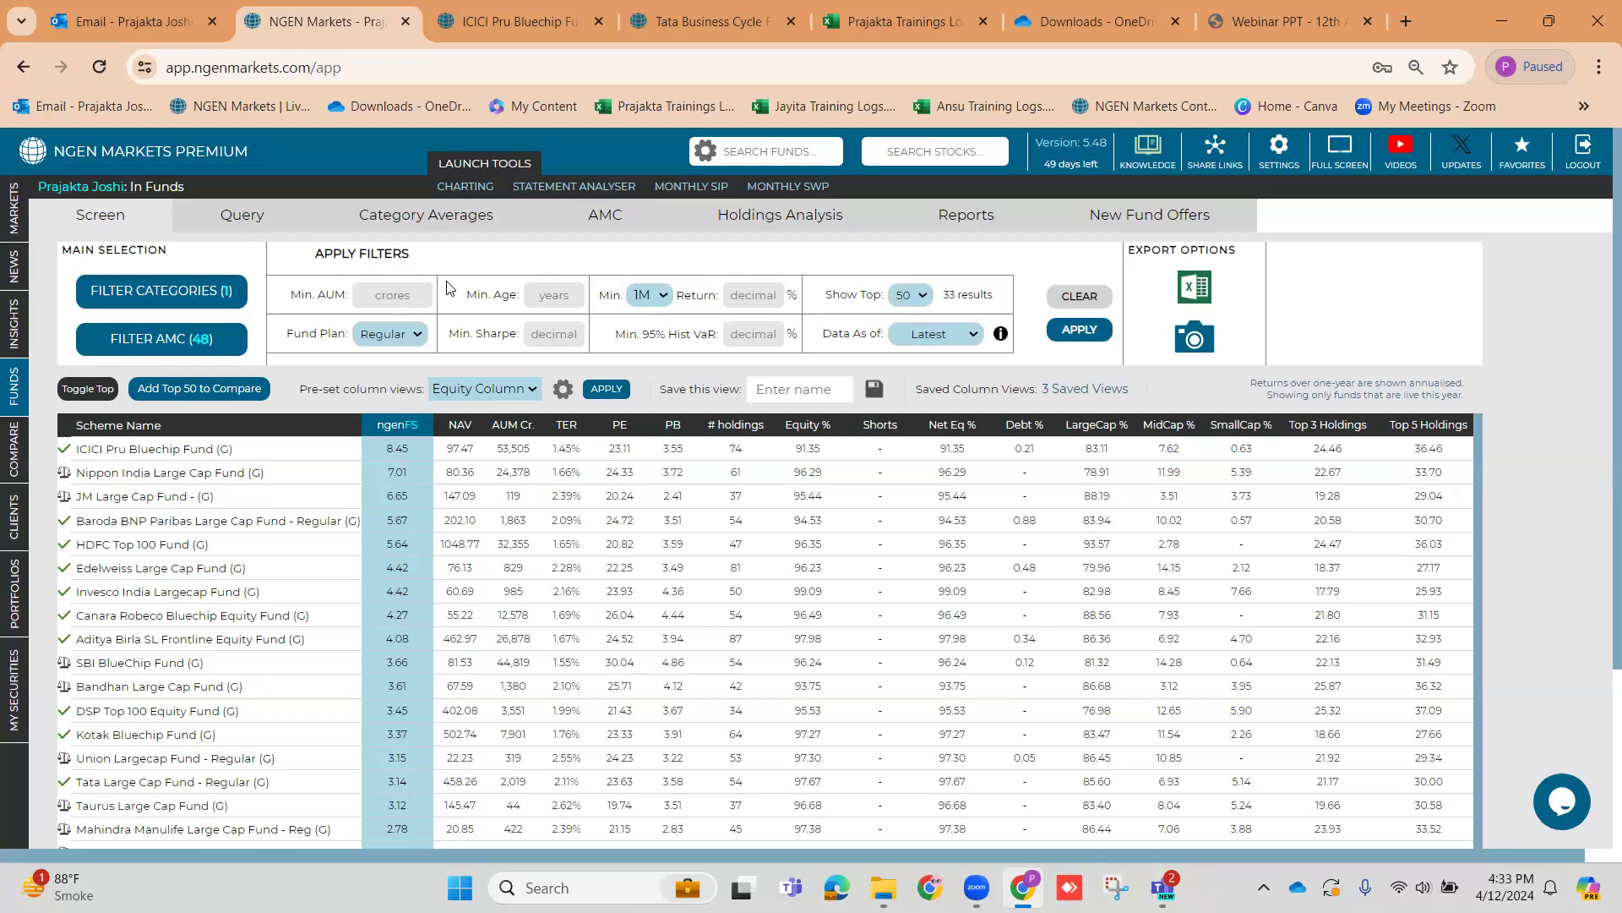
{"action": "left_click", "coordinate": [250, 223]}
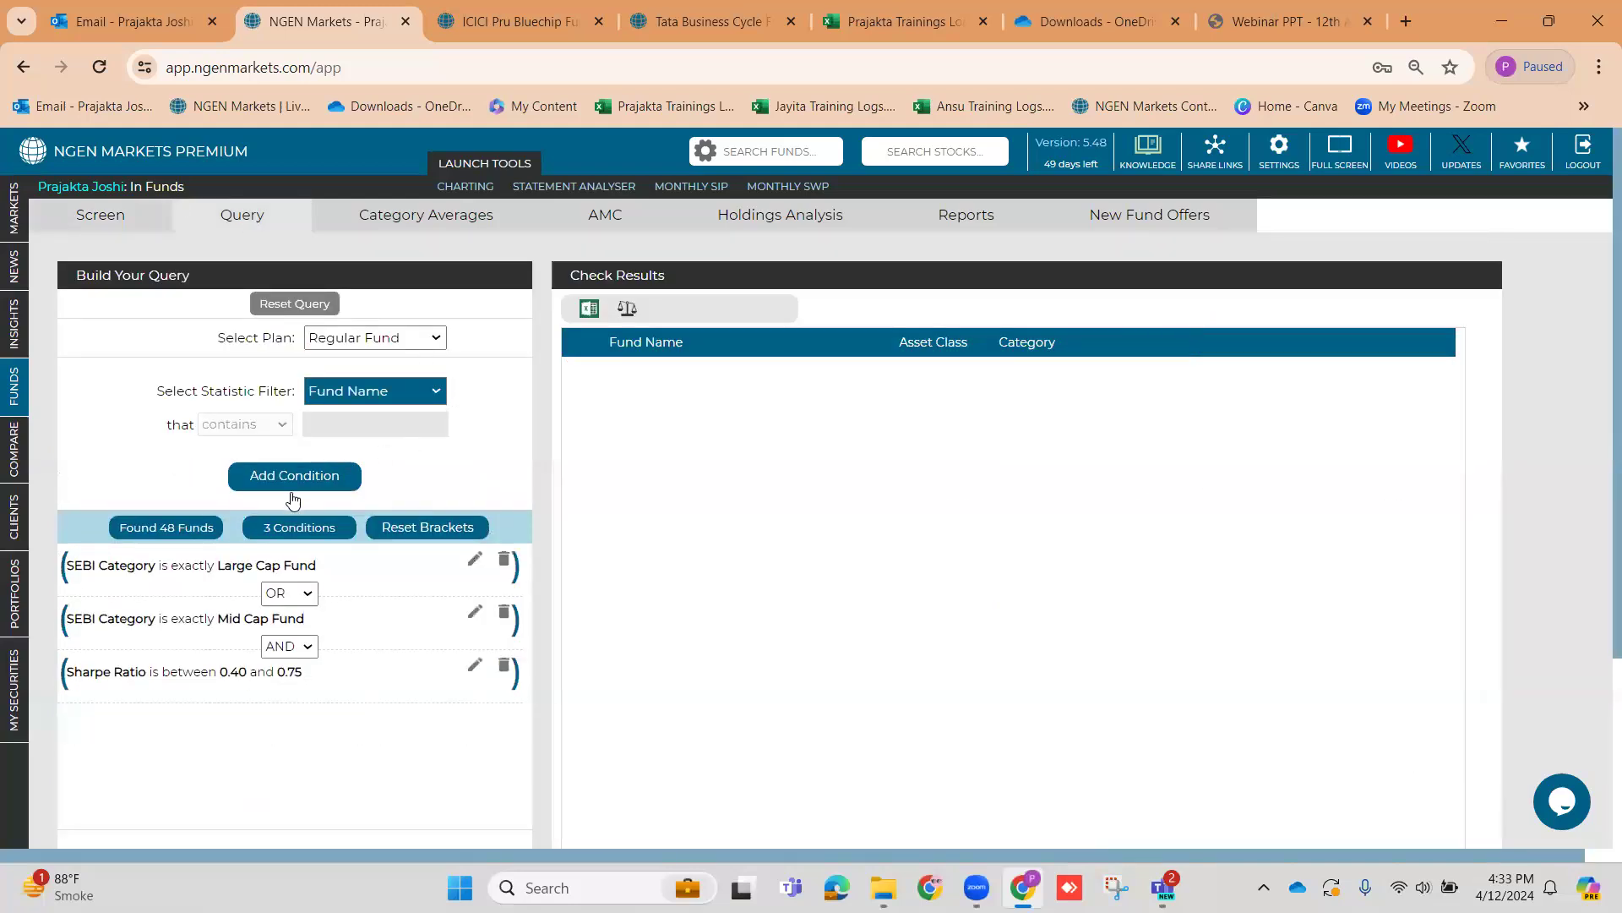
{"action": "left_click", "coordinate": [62, 620]}
{"action": "left_click", "coordinate": [515, 563]}
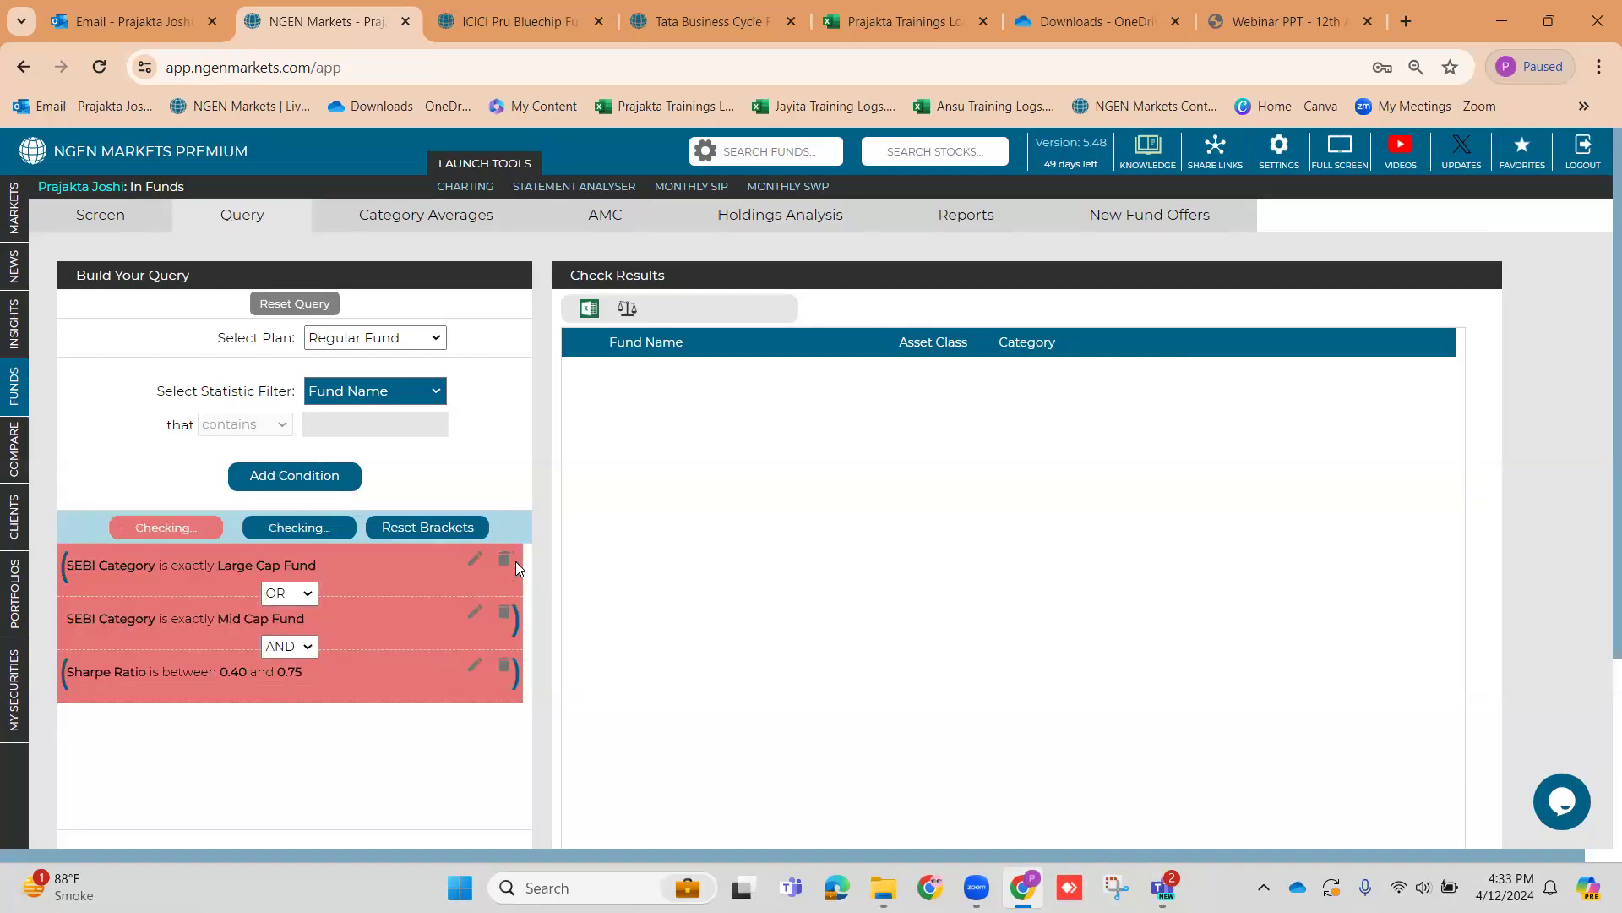
Select AUM (Cr.) as the statistic filter and set its lower bound to 1500
{"action": "left_click", "coordinate": [420, 392]}
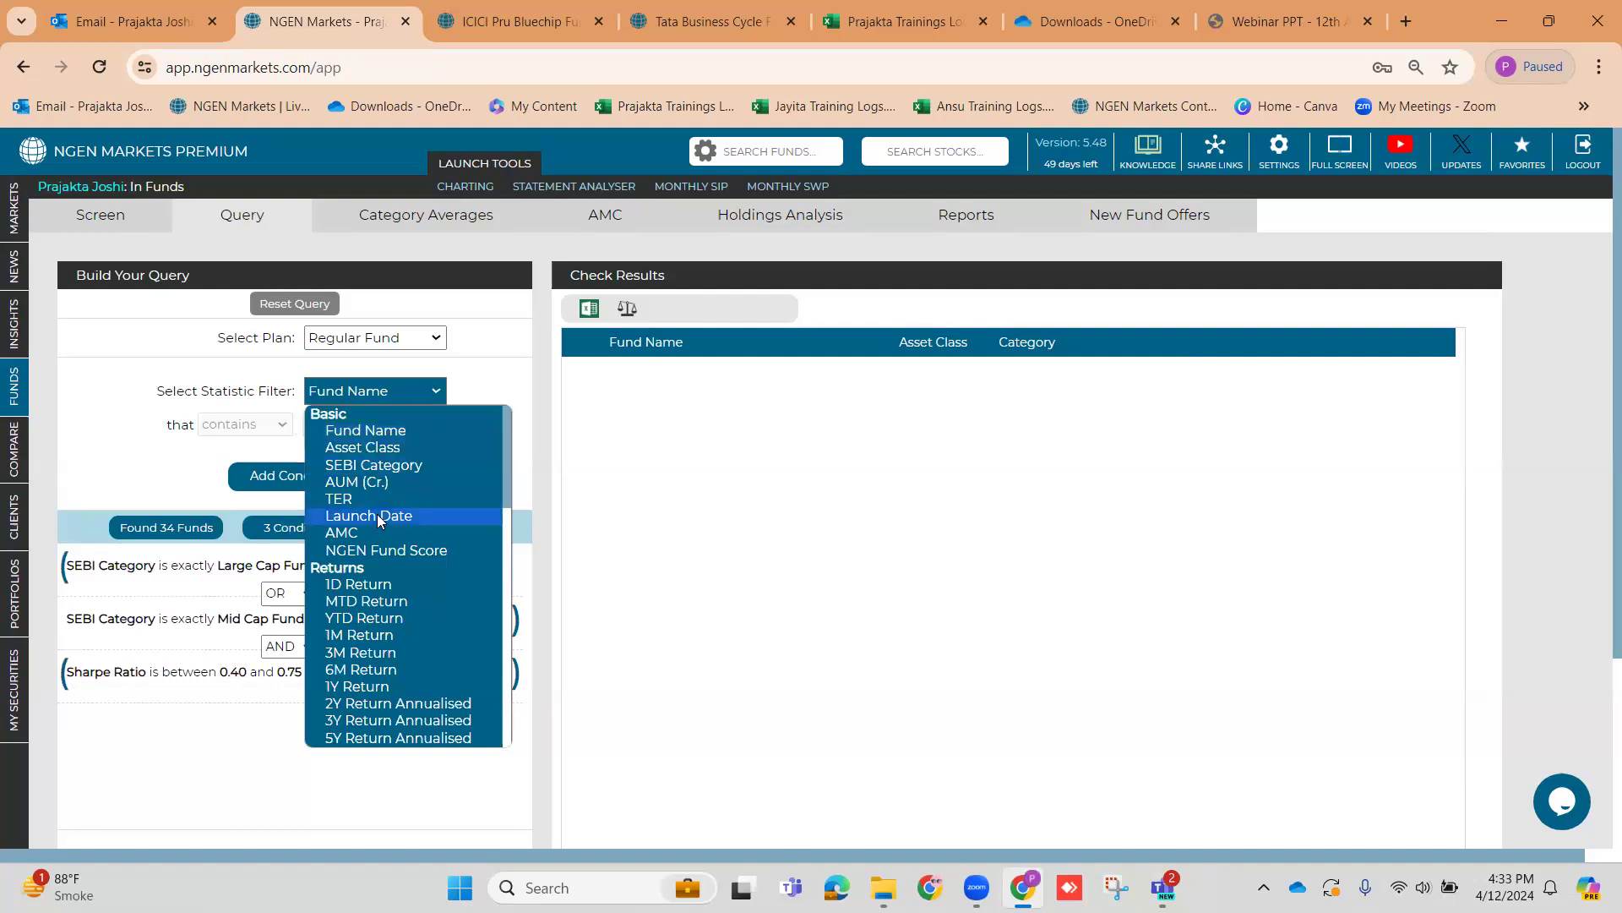
{"action": "left_click", "coordinate": [416, 480]}
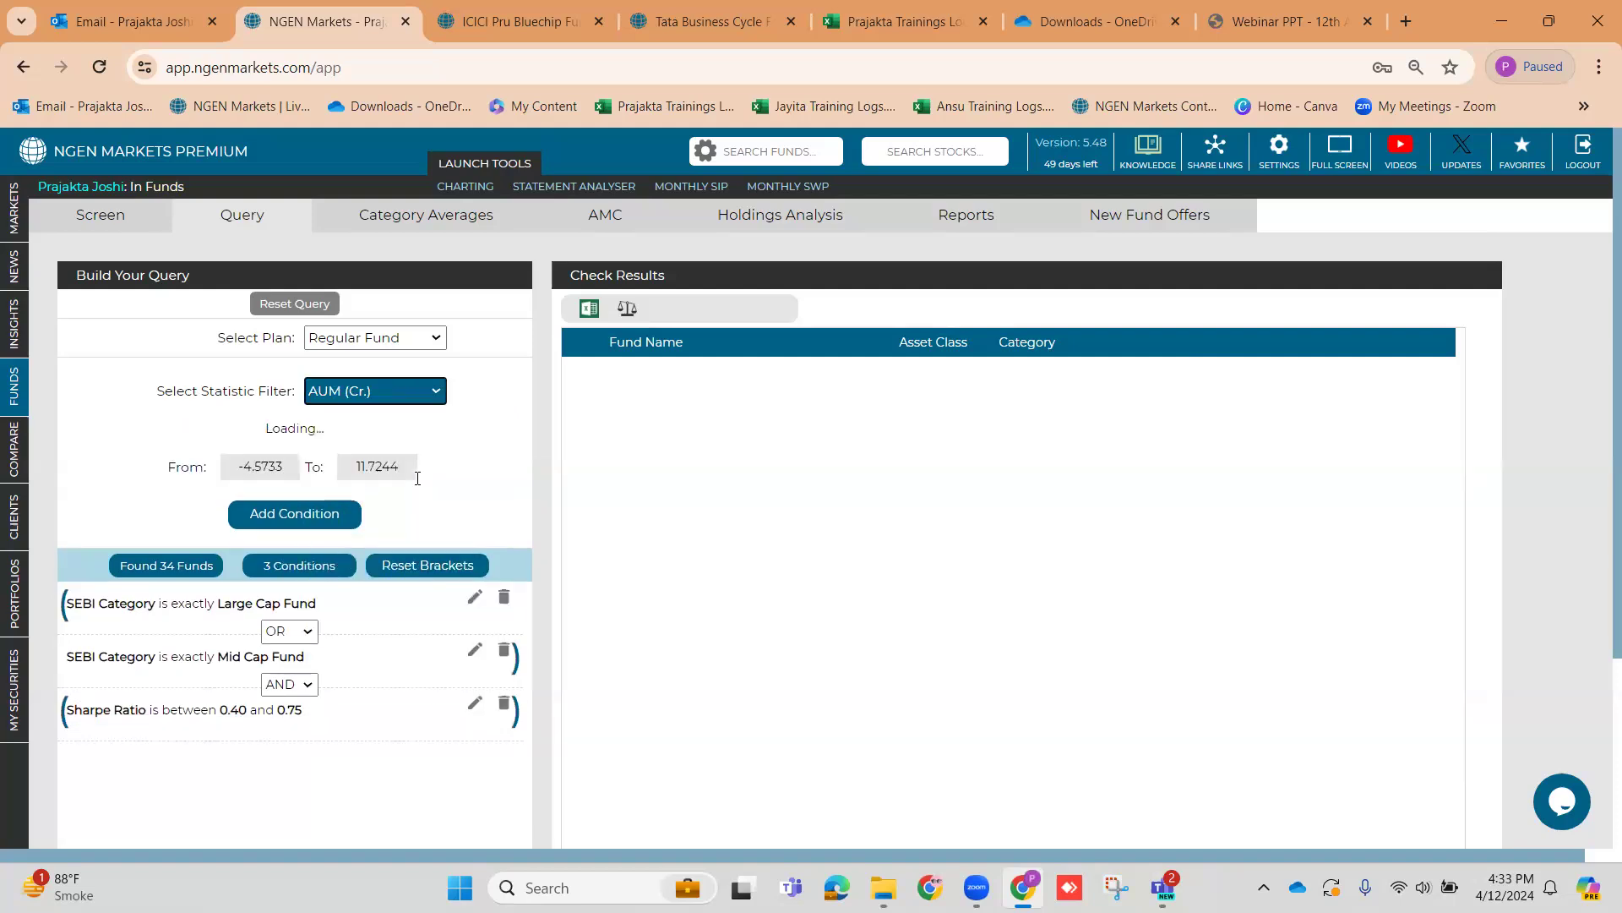
{"action": "left_click", "coordinate": [296, 465]}
{"action": "key", "text": "BackSpace"}
{"action": "key", "text": "BackSpace"}
{"action": "key", "text": "BackSpace"}
{"action": "key", "text": "BackSpace"}
{"action": "key", "text": "BackSpace"}
{"action": "key", "text": "BackSpace"}
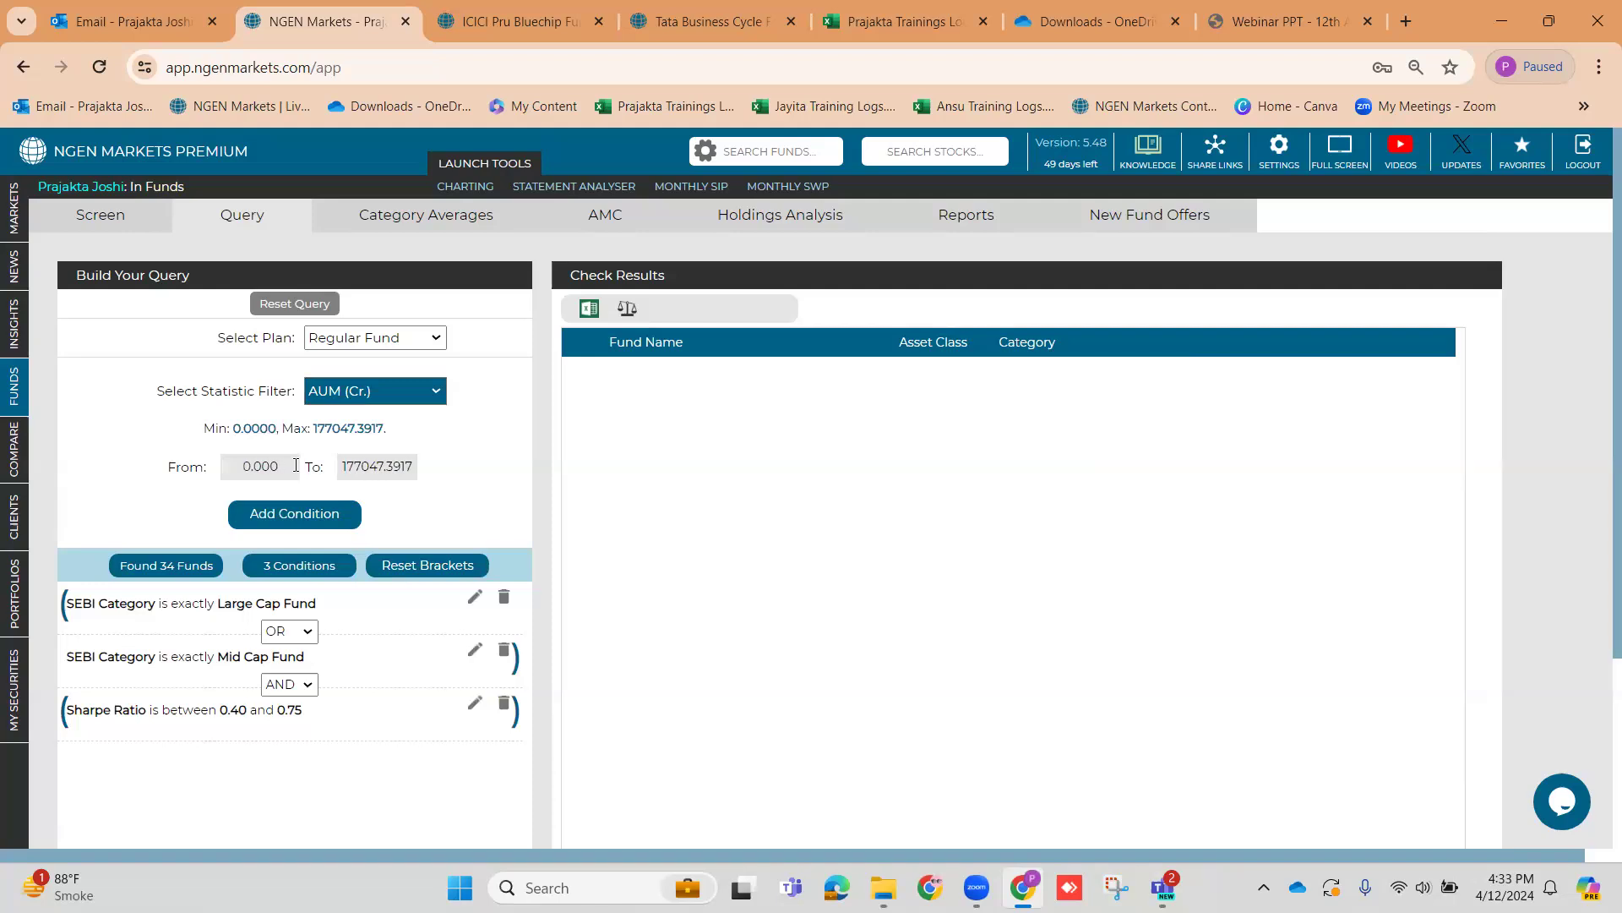
{"action": "type", "text": "15000"}
{"action": "key", "text": "BackSpace"}
Set the AUM upper bound to 3500 and add the condition to the query
{"action": "left_click", "coordinate": [414, 464]}
{"action": "key", "text": "BackSpace"}
{"action": "key", "text": "BackSpace"}
{"action": "key", "text": "BackSpace"}
{"action": "key", "text": "BackSpace"}
{"action": "key", "text": "BackSpace"}
{"action": "key", "text": "BackSpace"}
{"action": "key", "text": "BackSpace"}
{"action": "key", "text": "BackSpace"}
{"action": "key", "text": "BackSpace"}
{"action": "key", "text": "BackSpace"}
{"action": "key", "text": "BackSpace"}
{"action": "type", "text": "3500"}
{"action": "left_click", "coordinate": [314, 513]}
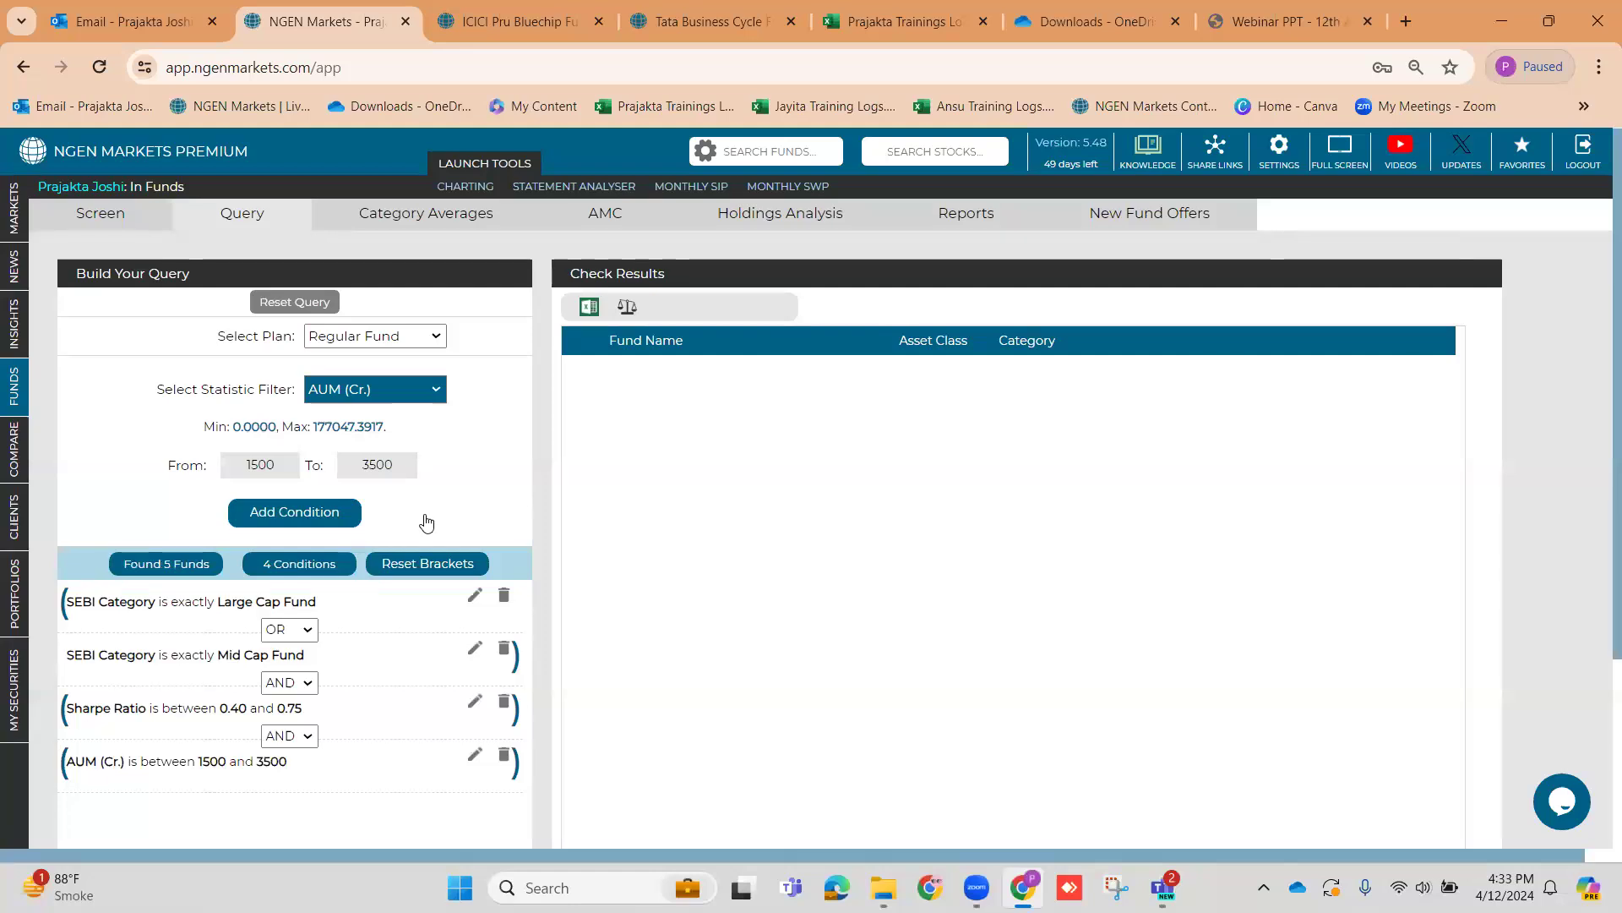
Show the funds matching the four-condition query and send them to the securities comparison
{"action": "scroll", "coordinate": [431, 511], "scroll_direction": "down", "scroll_amount": 1}
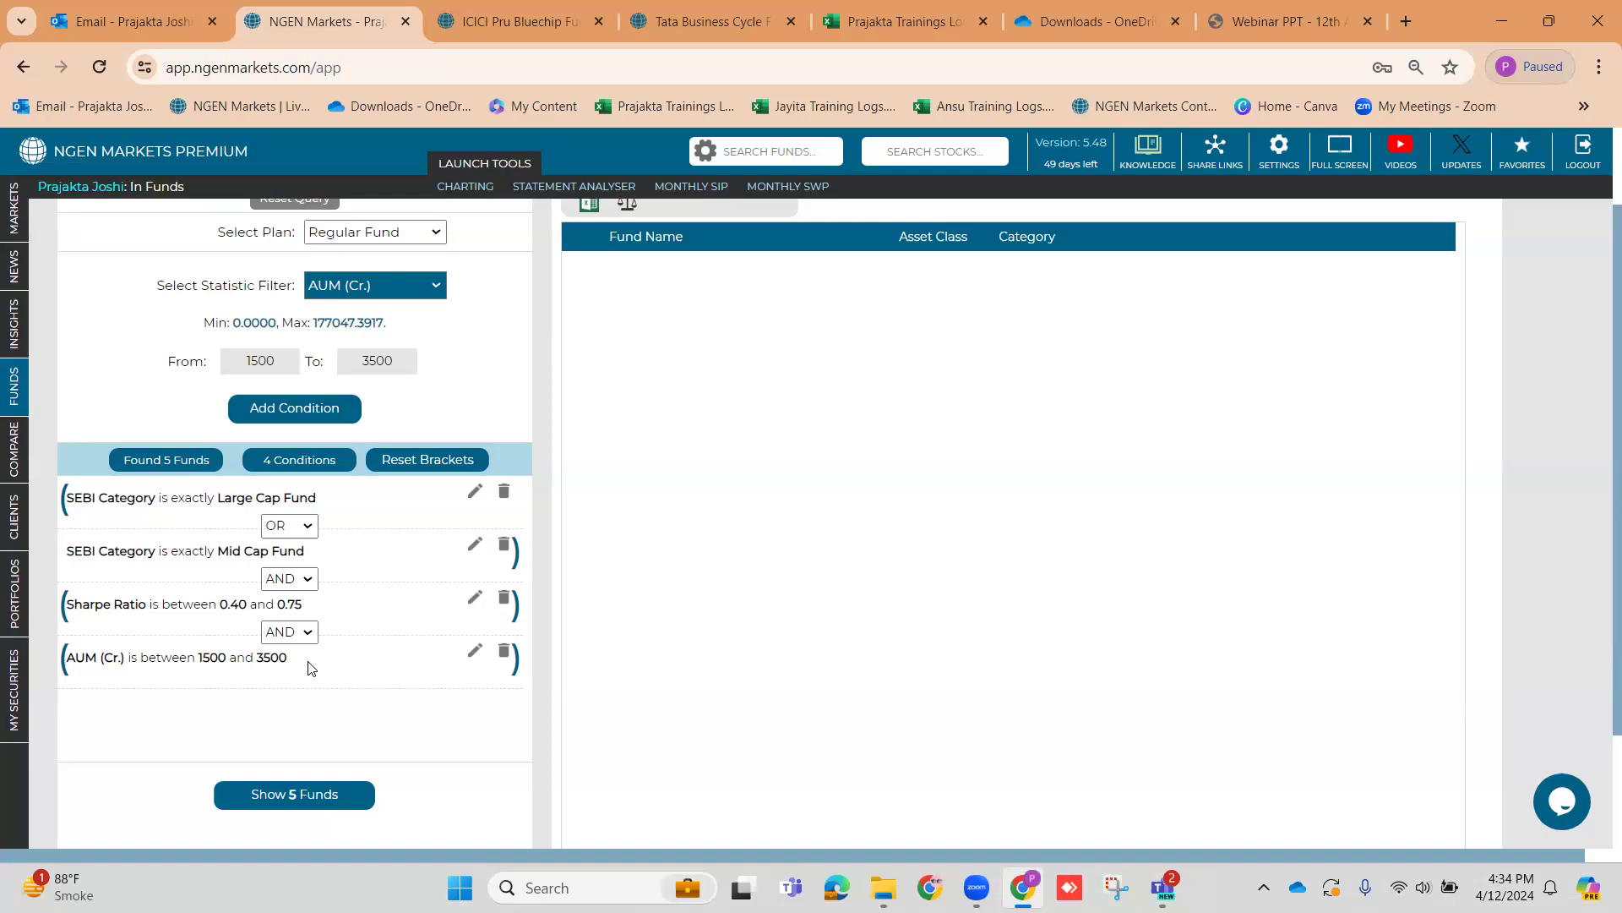
{"action": "left_click", "coordinate": [291, 795]}
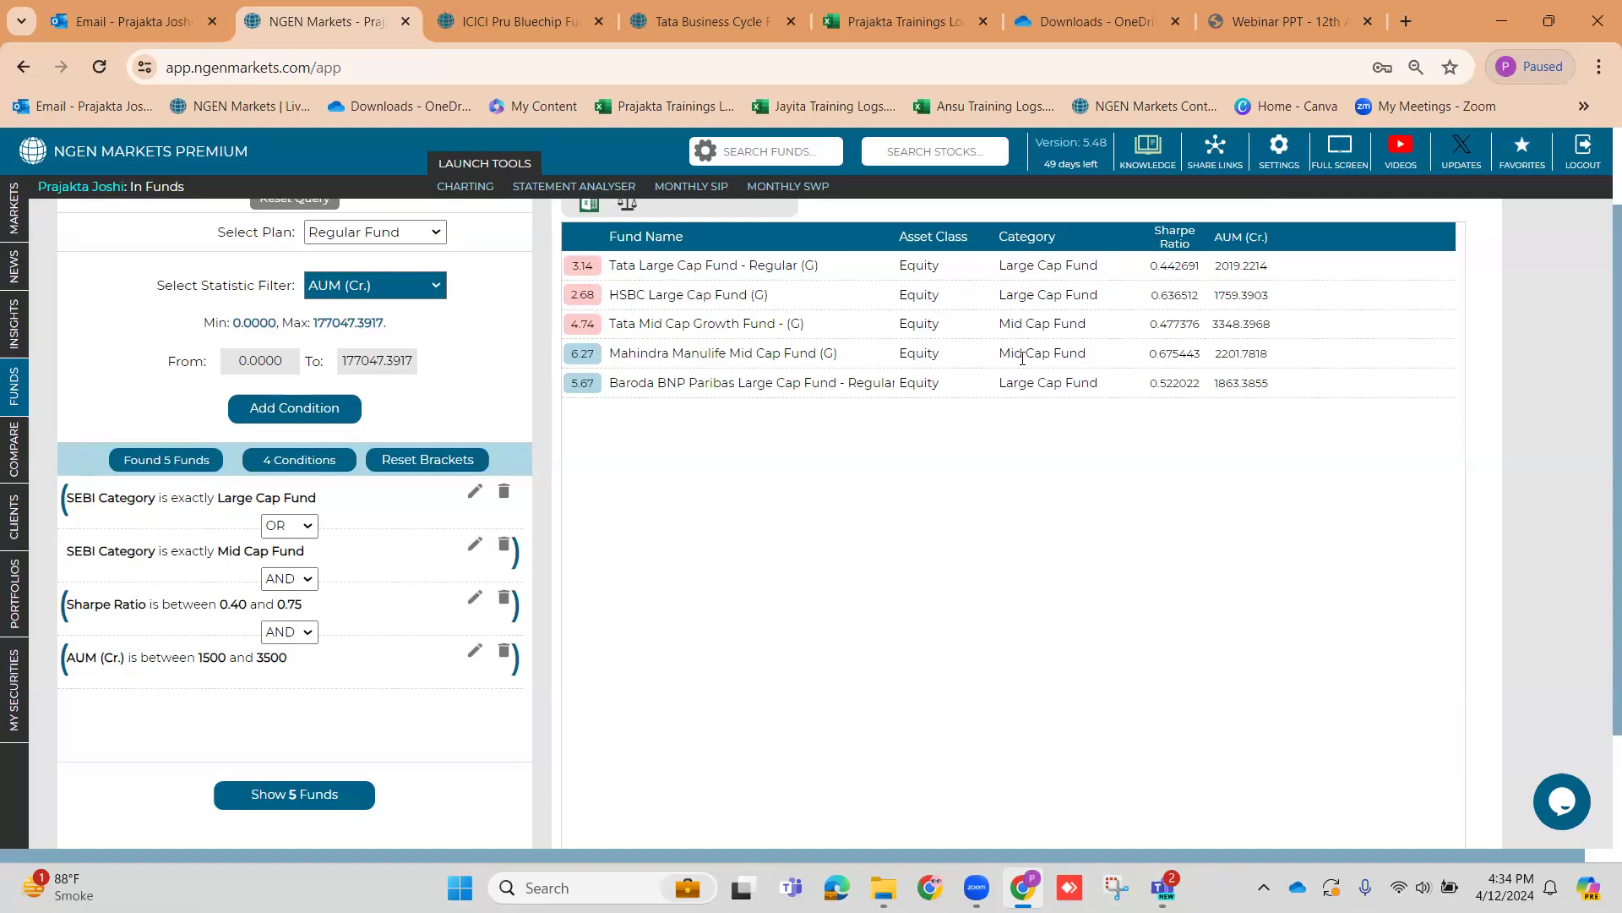
{"action": "scroll", "coordinate": [956, 473], "scroll_direction": "up", "scroll_amount": 2}
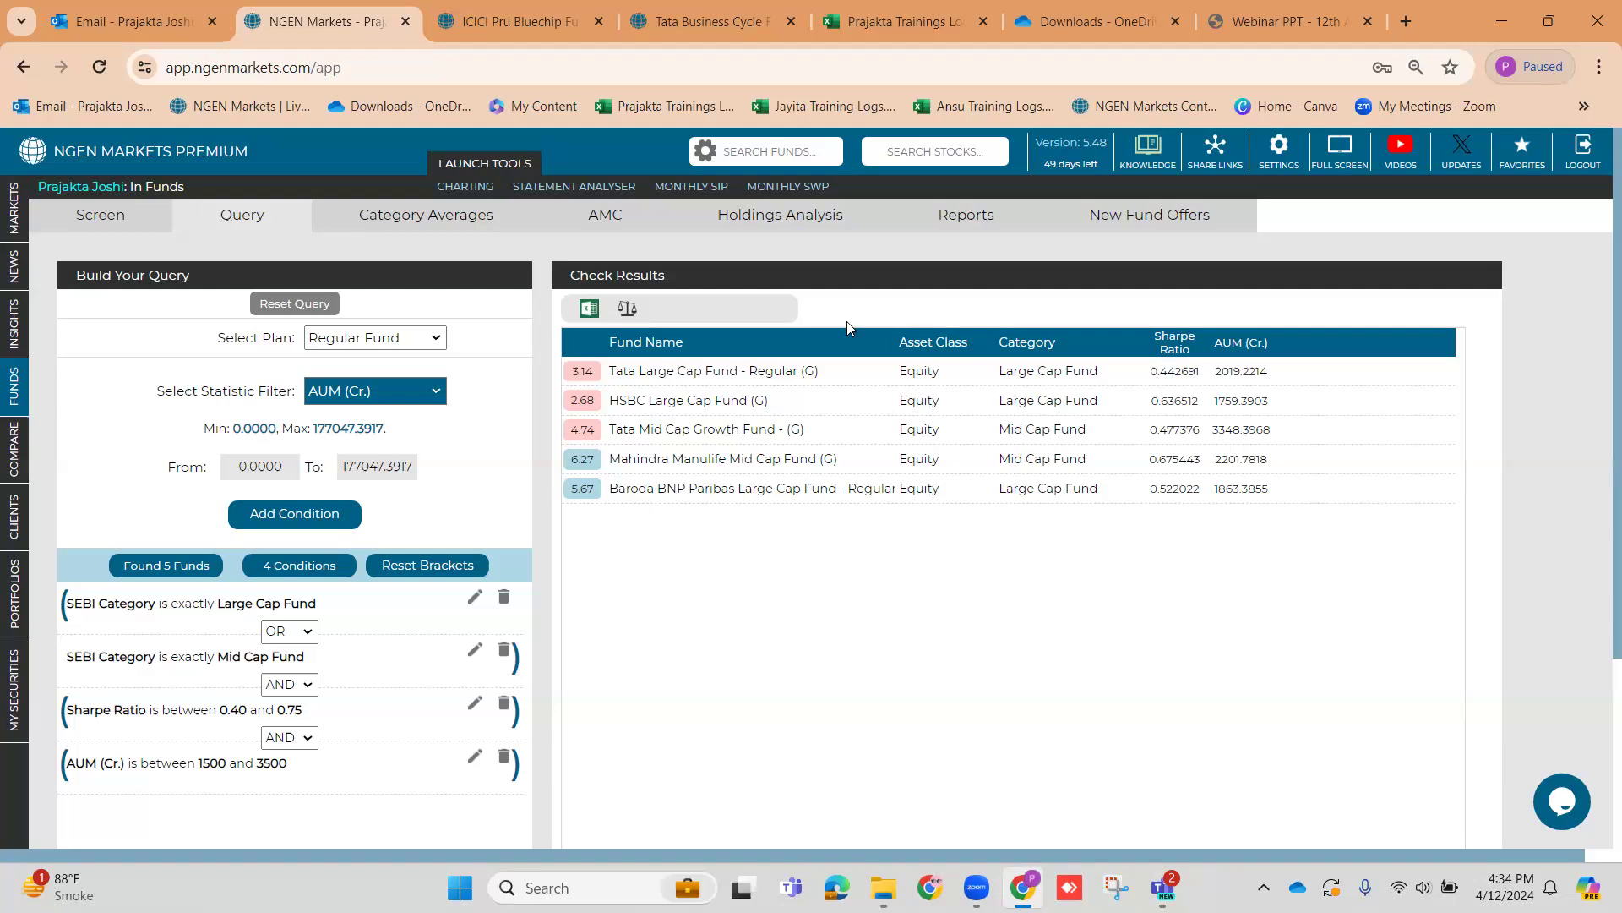
{"action": "left_click", "coordinate": [628, 309]}
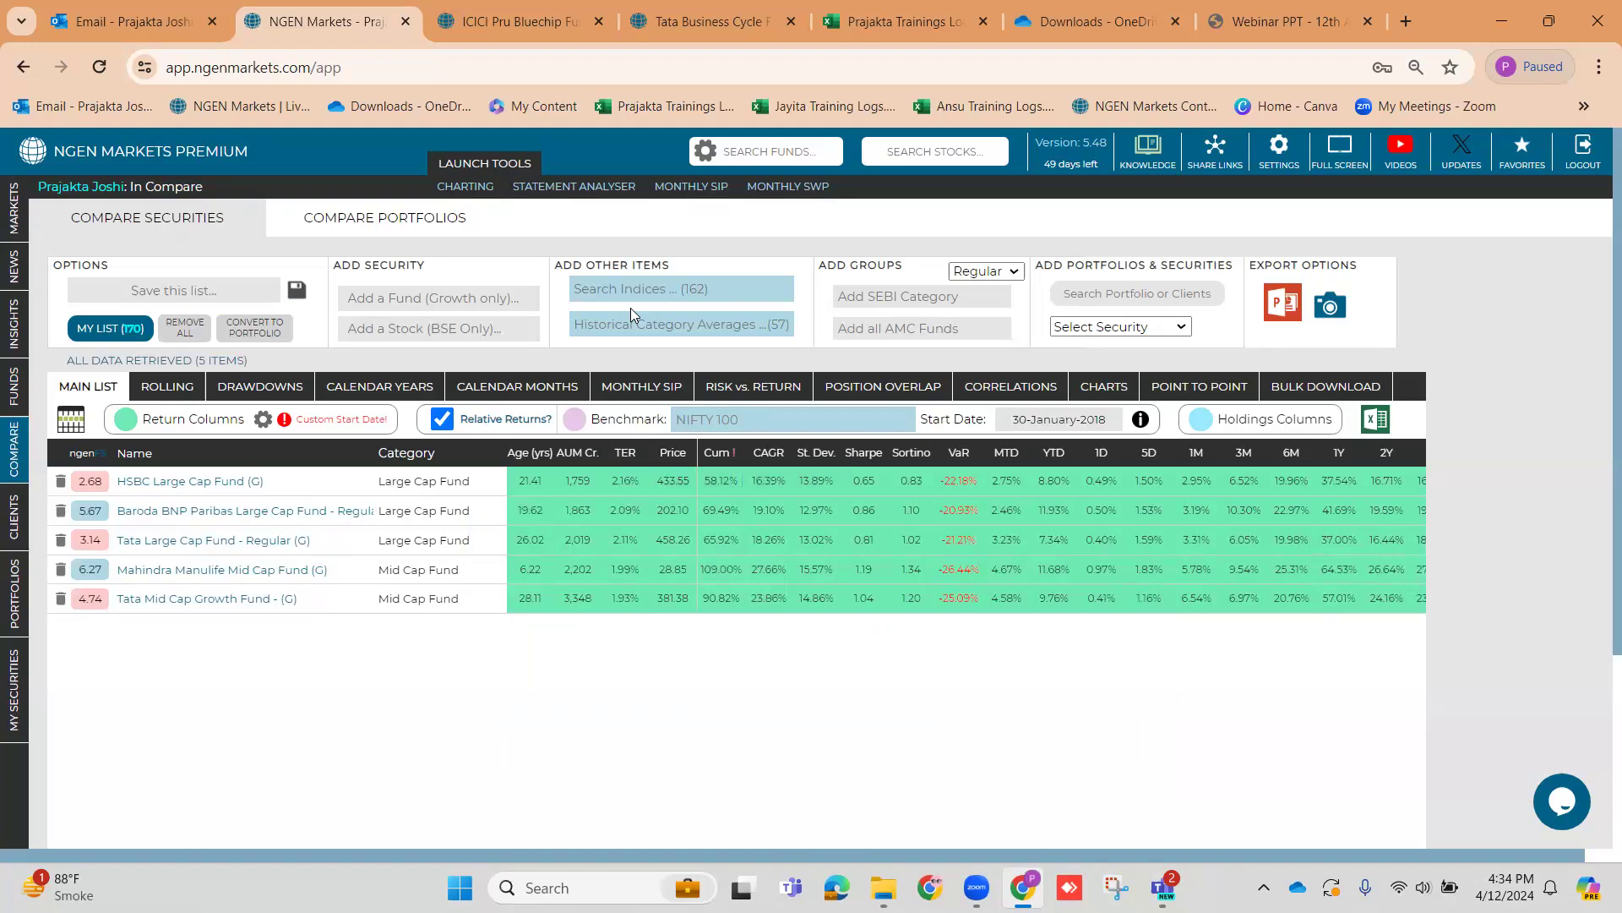
{"action": "scroll", "coordinate": [519, 674], "scroll_direction": "down", "scroll_amount": 1}
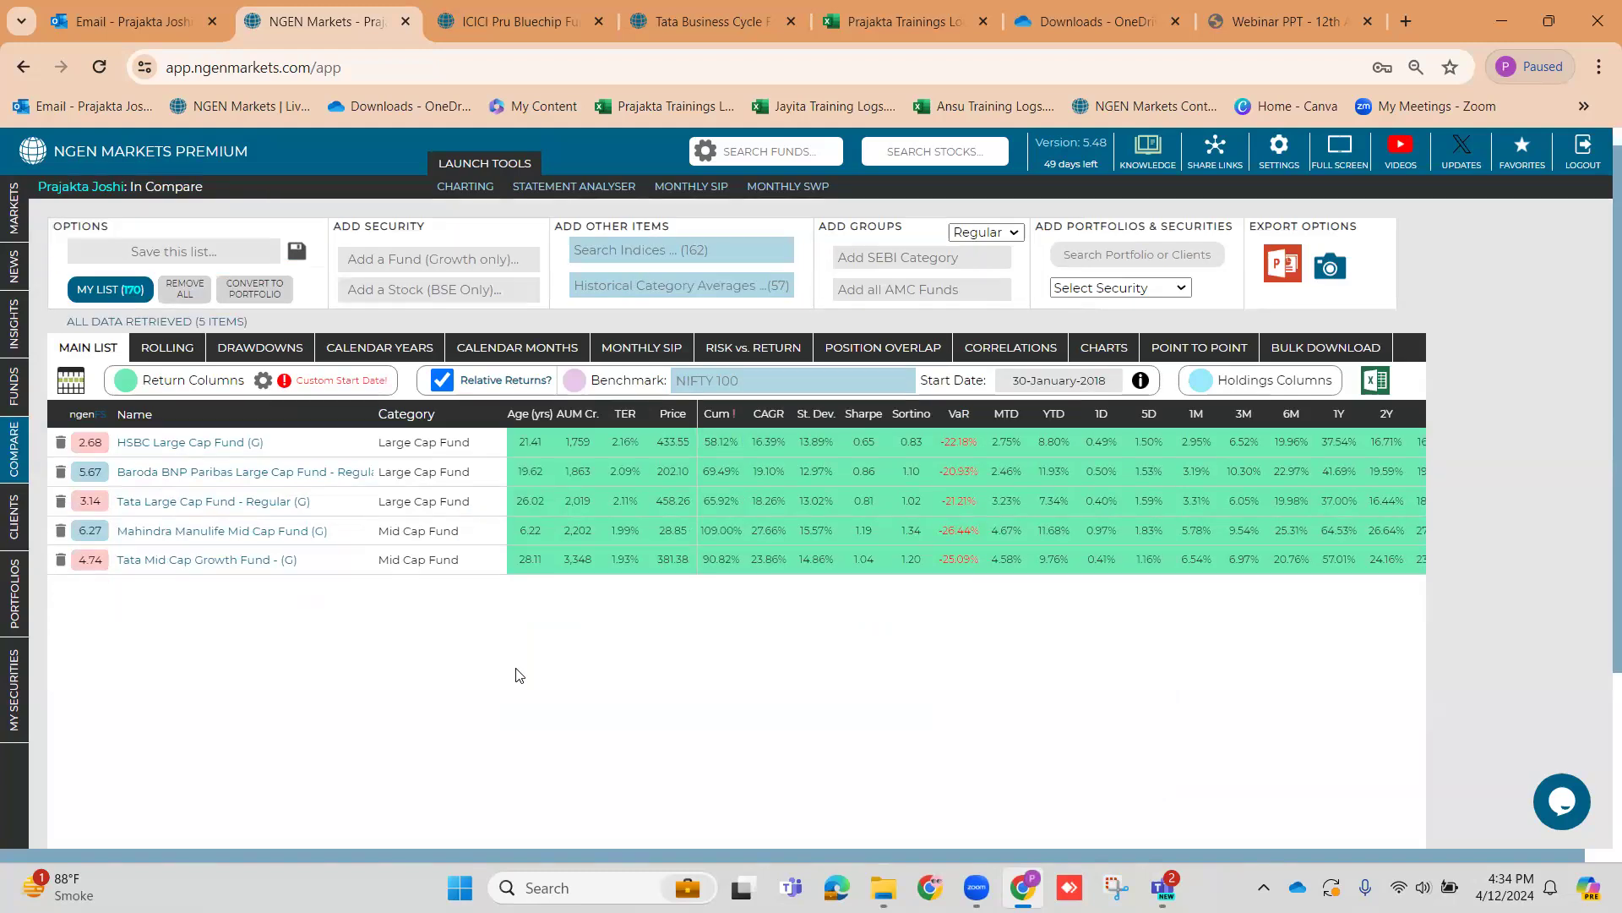
{"action": "scroll", "coordinate": [519, 674], "scroll_direction": "down", "scroll_amount": 1}
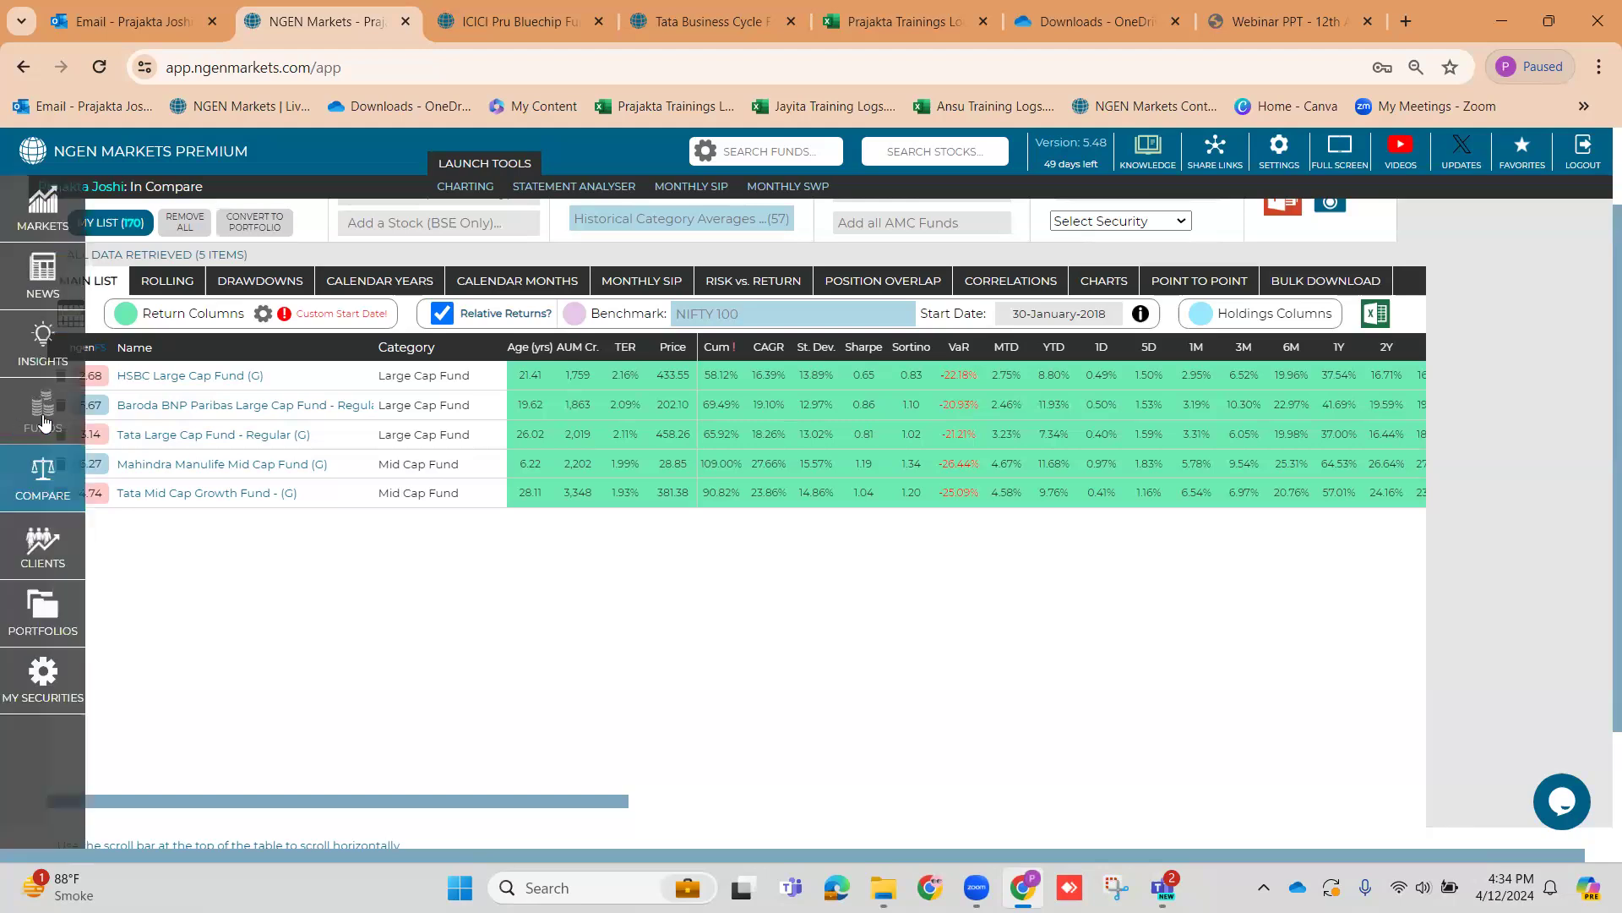
Return to the fund query and look through the available statistic filters
{"action": "left_click", "coordinate": [43, 410]}
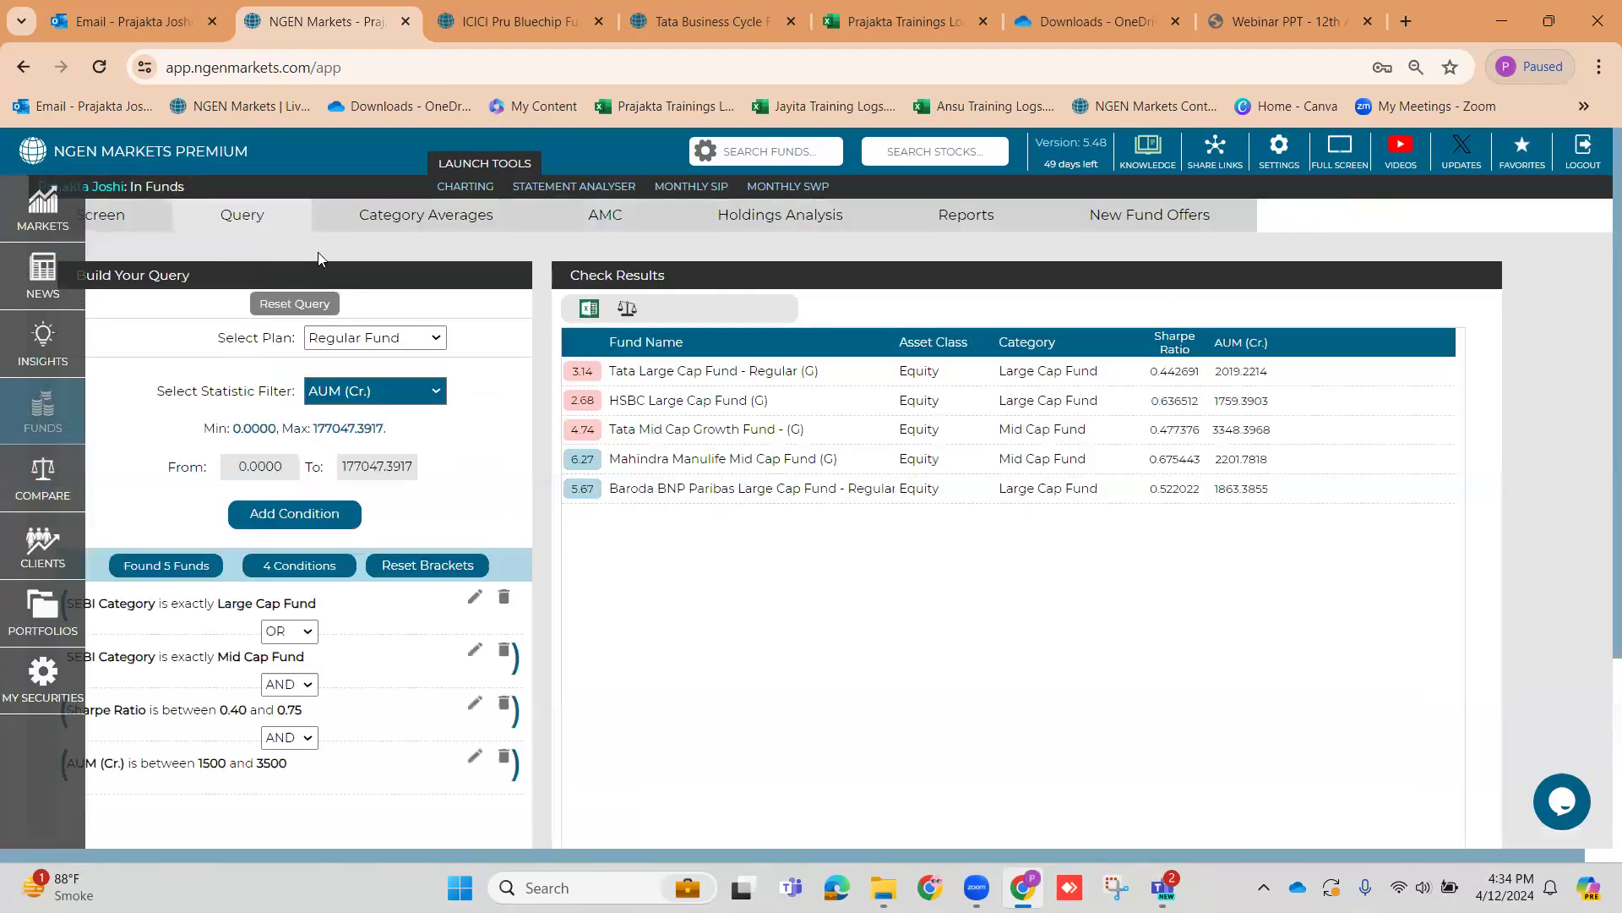
{"action": "left_click", "coordinate": [433, 393]}
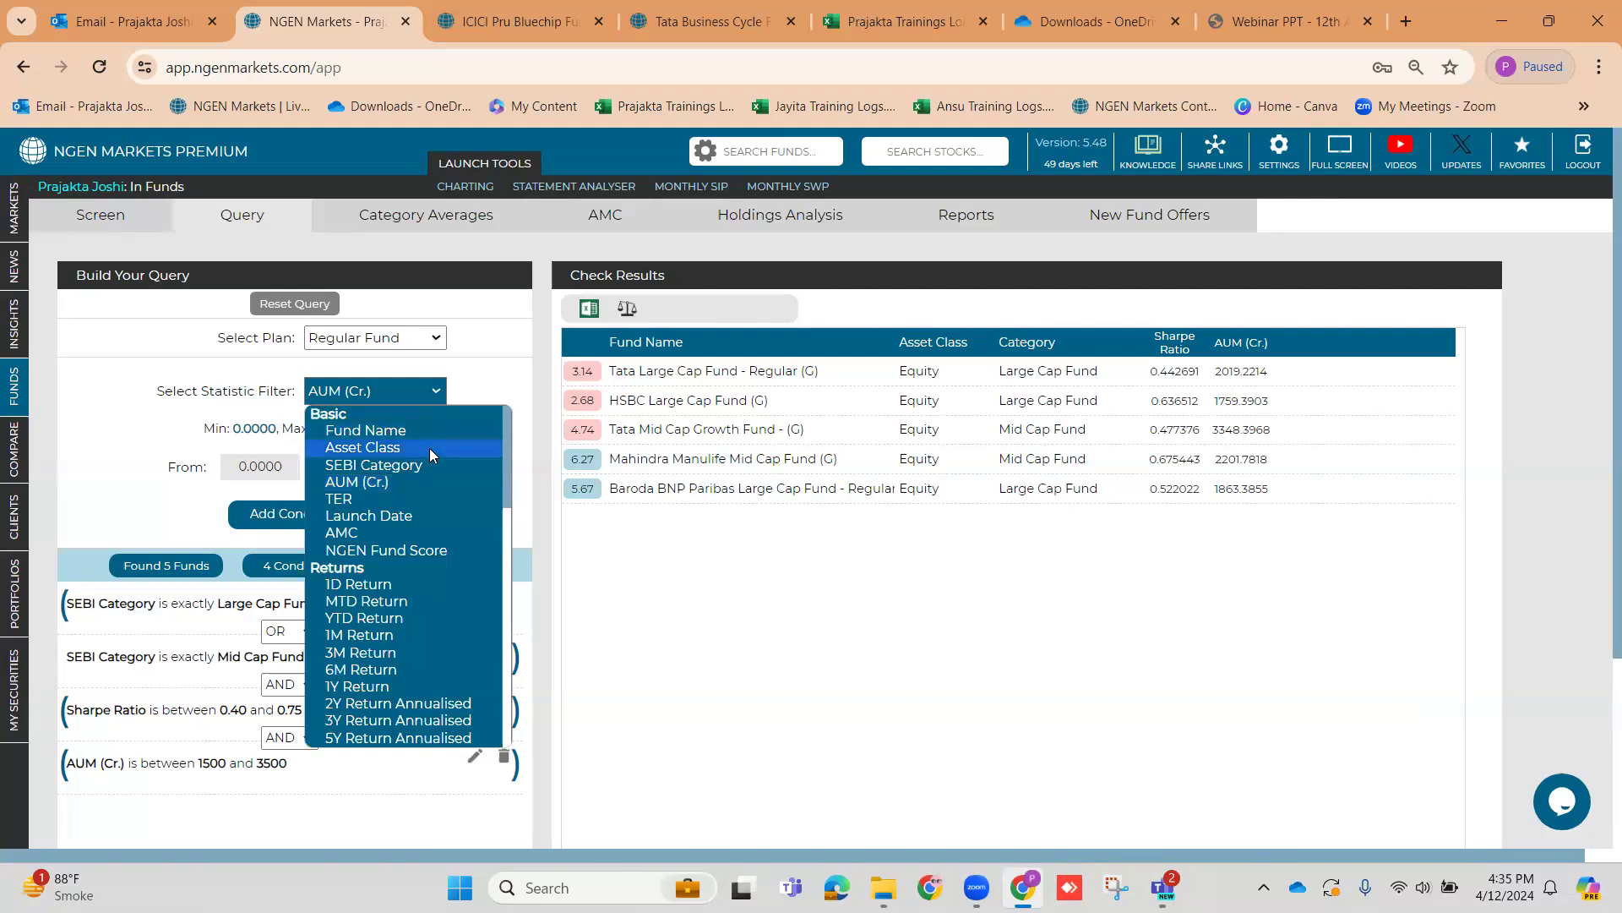
{"action": "scroll", "coordinate": [429, 456], "scroll_direction": "down", "scroll_amount": 5}
{"action": "scroll", "coordinate": [429, 488], "scroll_direction": "down", "scroll_amount": 5}
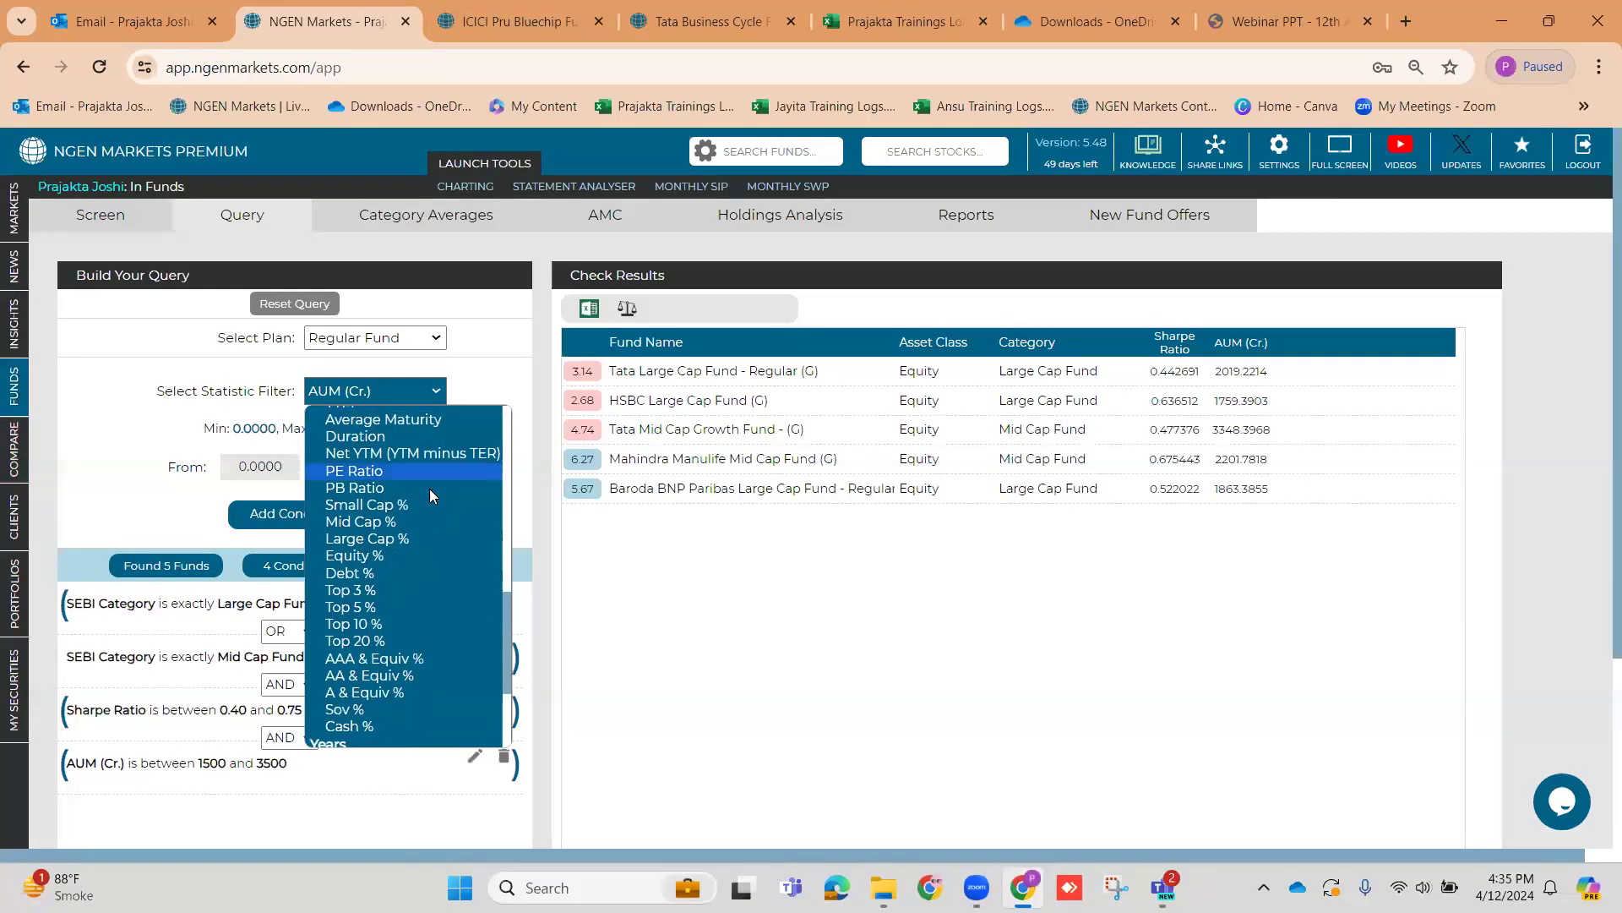
{"action": "scroll", "coordinate": [430, 489], "scroll_direction": "up", "scroll_amount": 10}
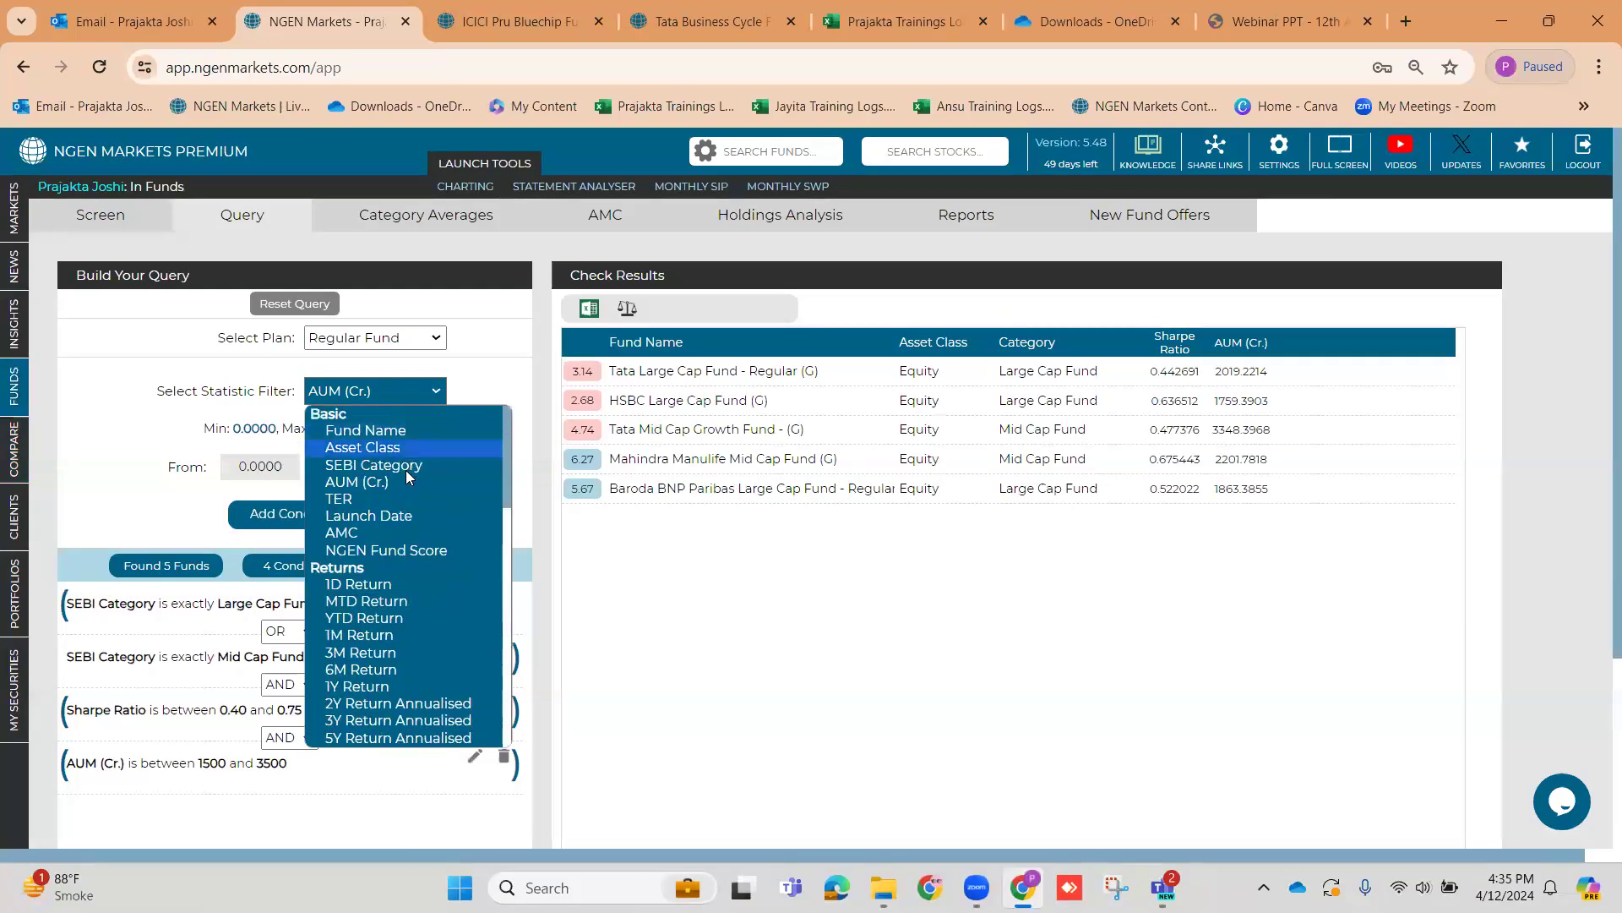
View the fund screener again, then reopen the query and remove the inner brackets between the Large Cap and Mid Cap conditions
{"action": "left_click", "coordinate": [121, 219]}
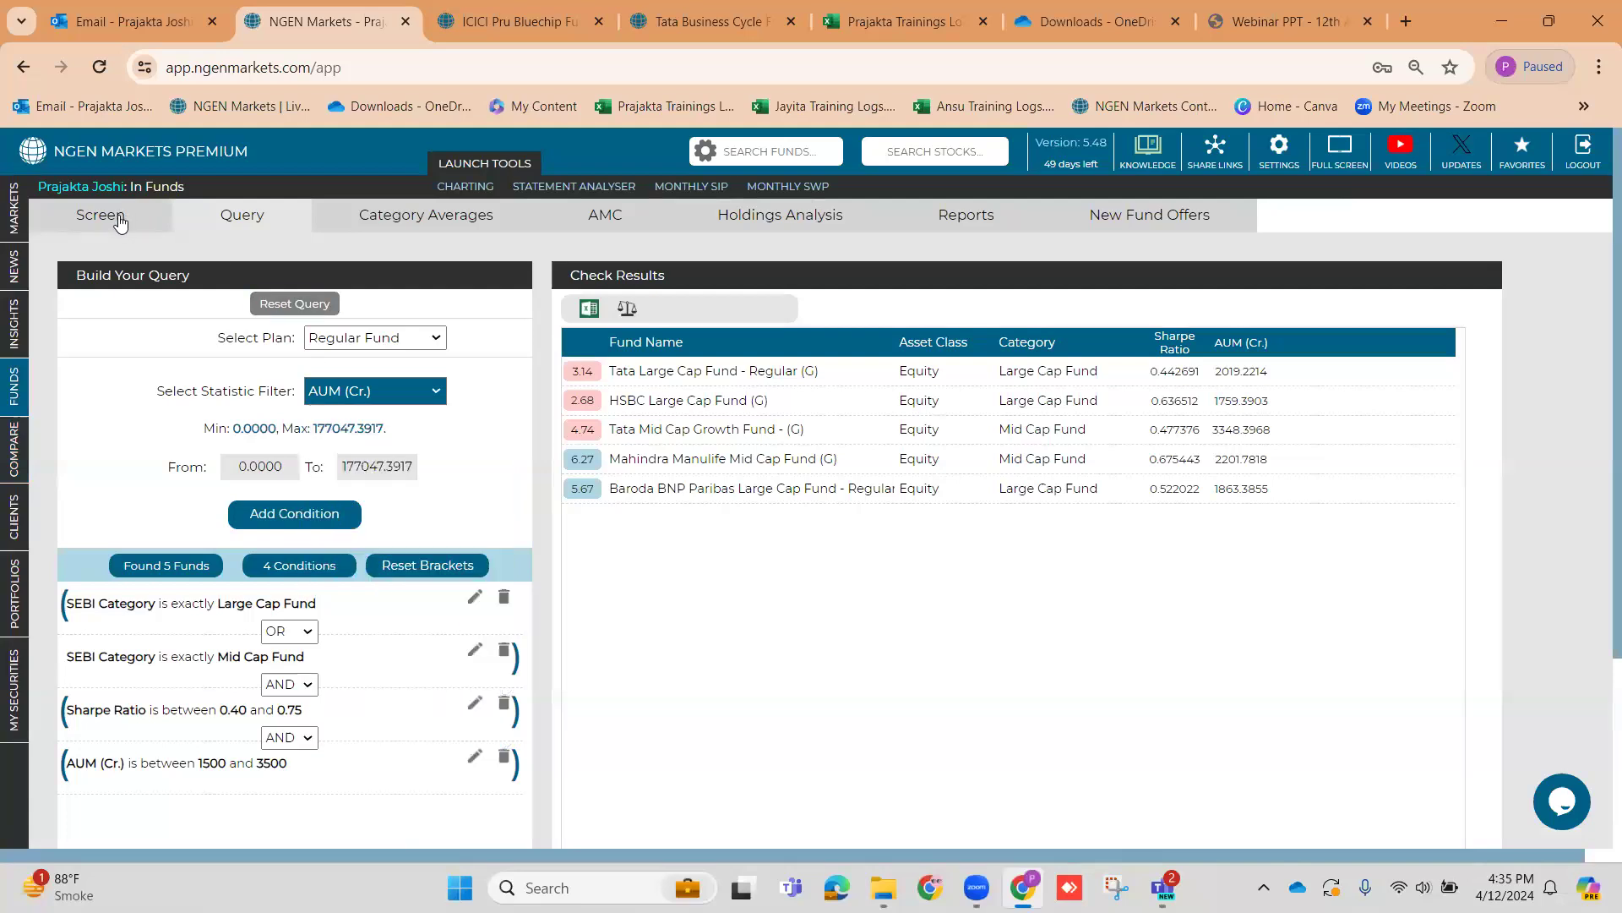
{"action": "left_click", "coordinate": [121, 219]}
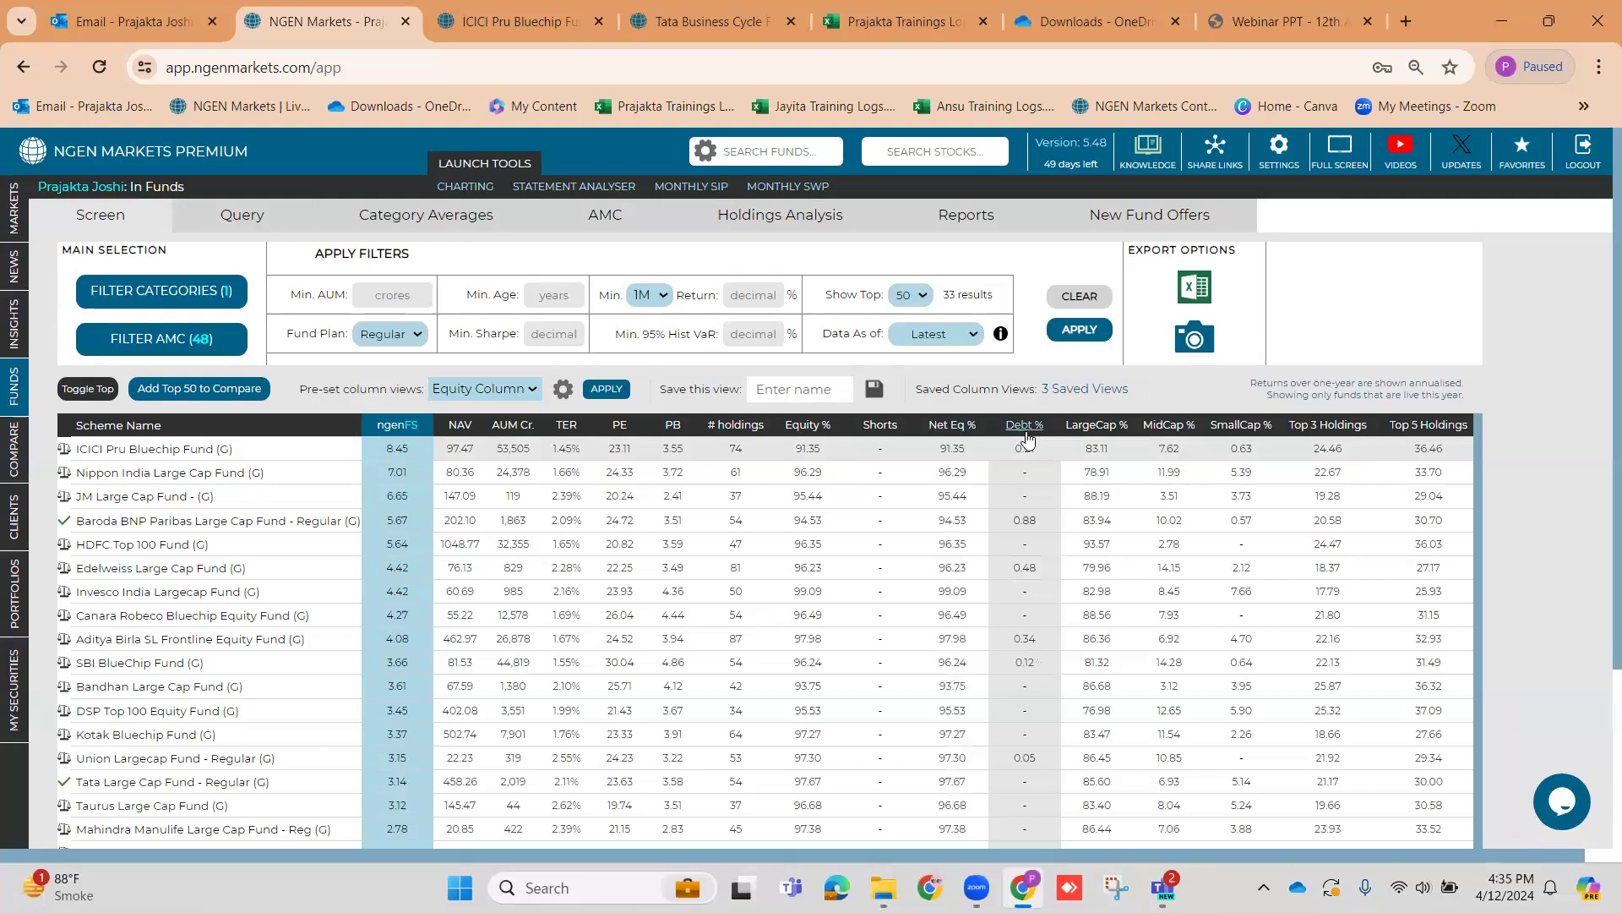
{"action": "left_click", "coordinate": [243, 220]}
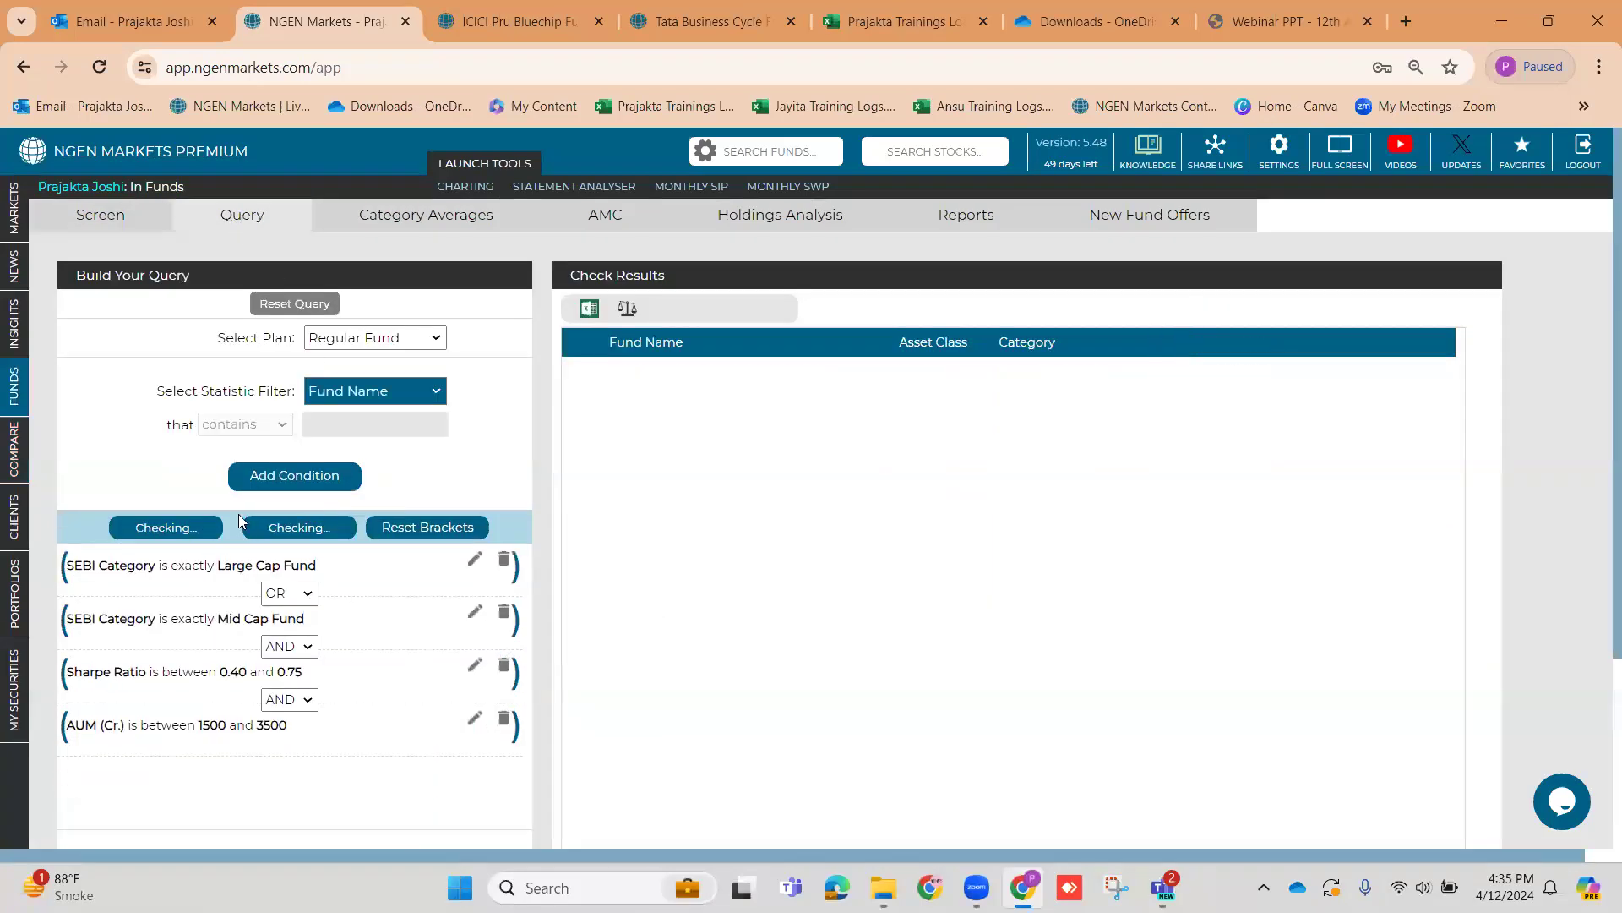
{"action": "left_click", "coordinate": [60, 626]}
{"action": "left_click", "coordinate": [516, 566]}
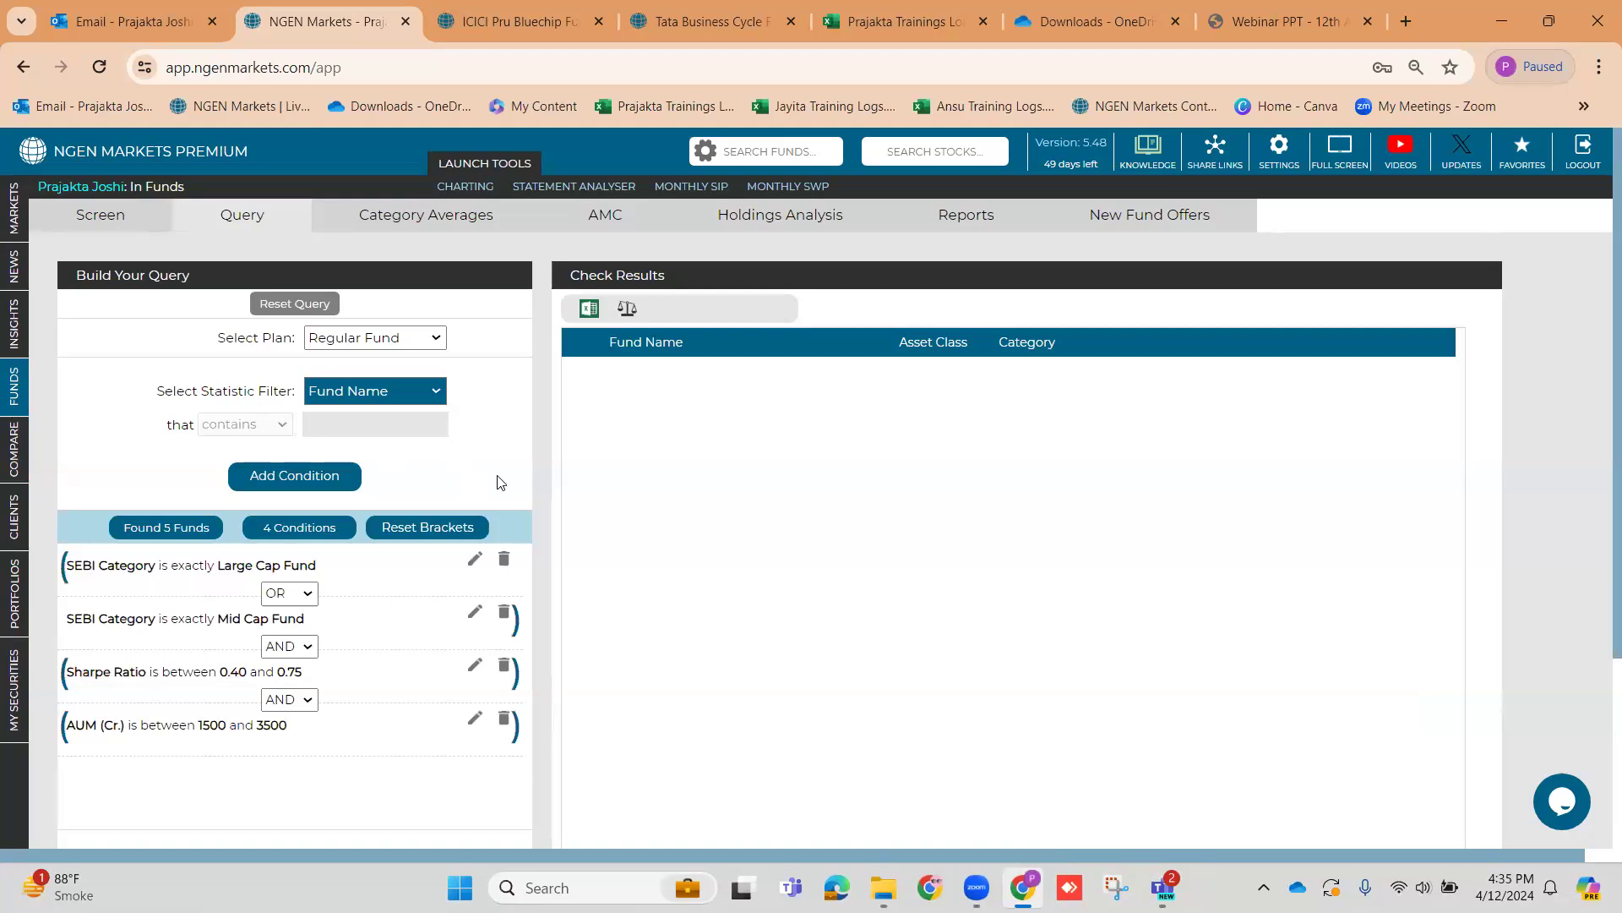
Open the securities comparison and examine the funds' benchmark-relative and holdings columns
{"action": "mouse_move", "coordinate": [23, 492]}
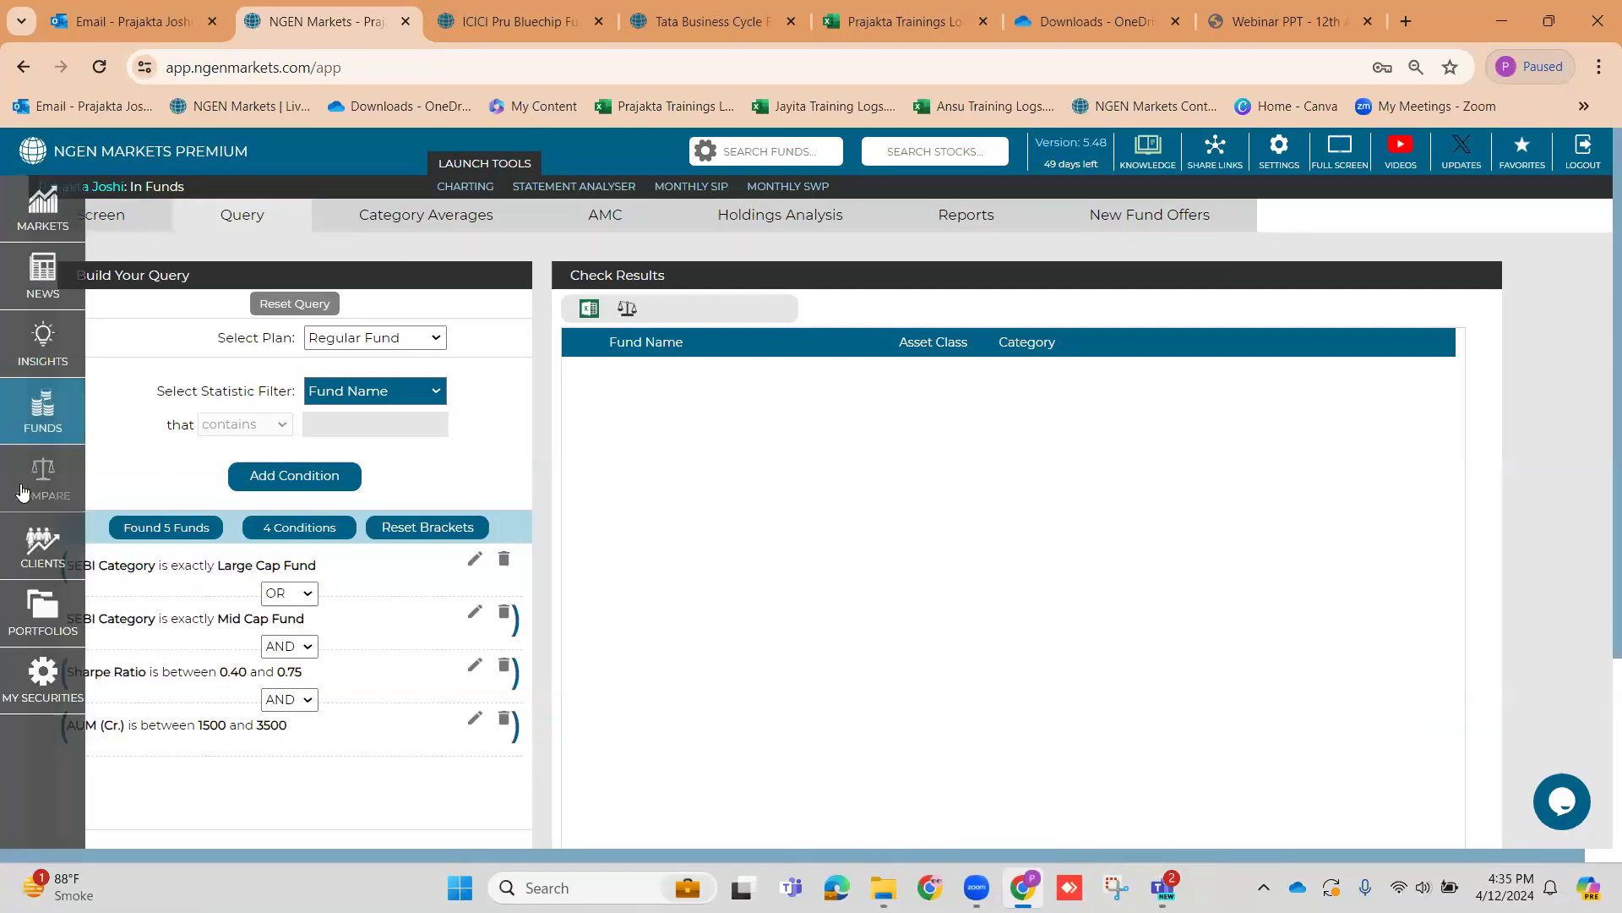
{"action": "left_click", "coordinate": [26, 489]}
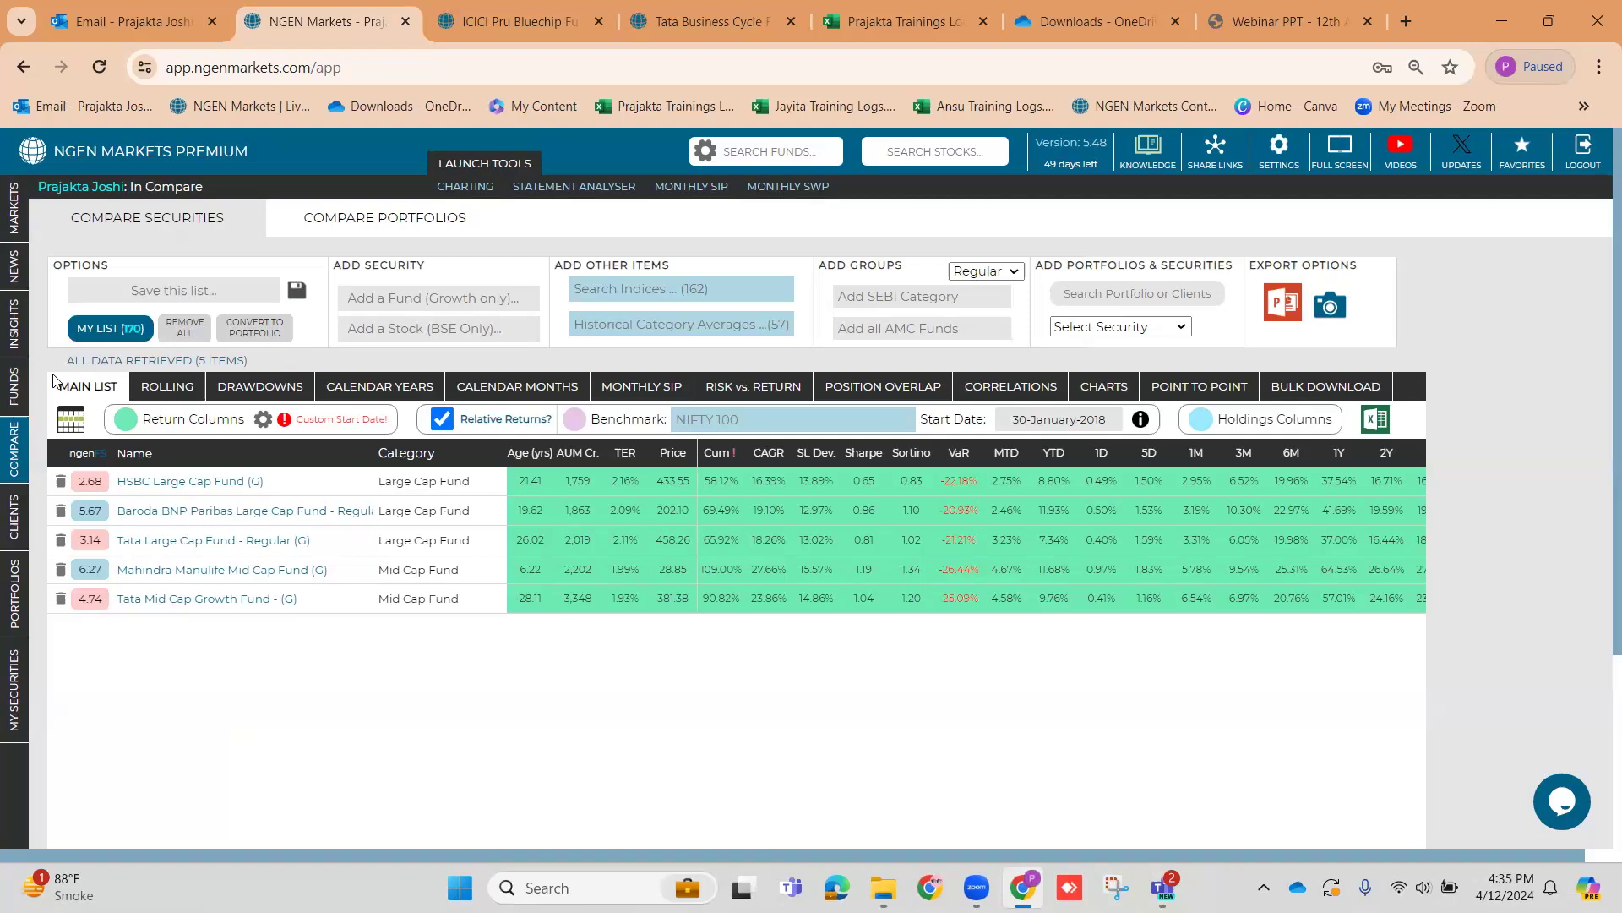
{"action": "mouse_move", "coordinate": [49, 399]}
{"action": "scroll", "coordinate": [384, 663], "scroll_direction": "down", "scroll_amount": 2}
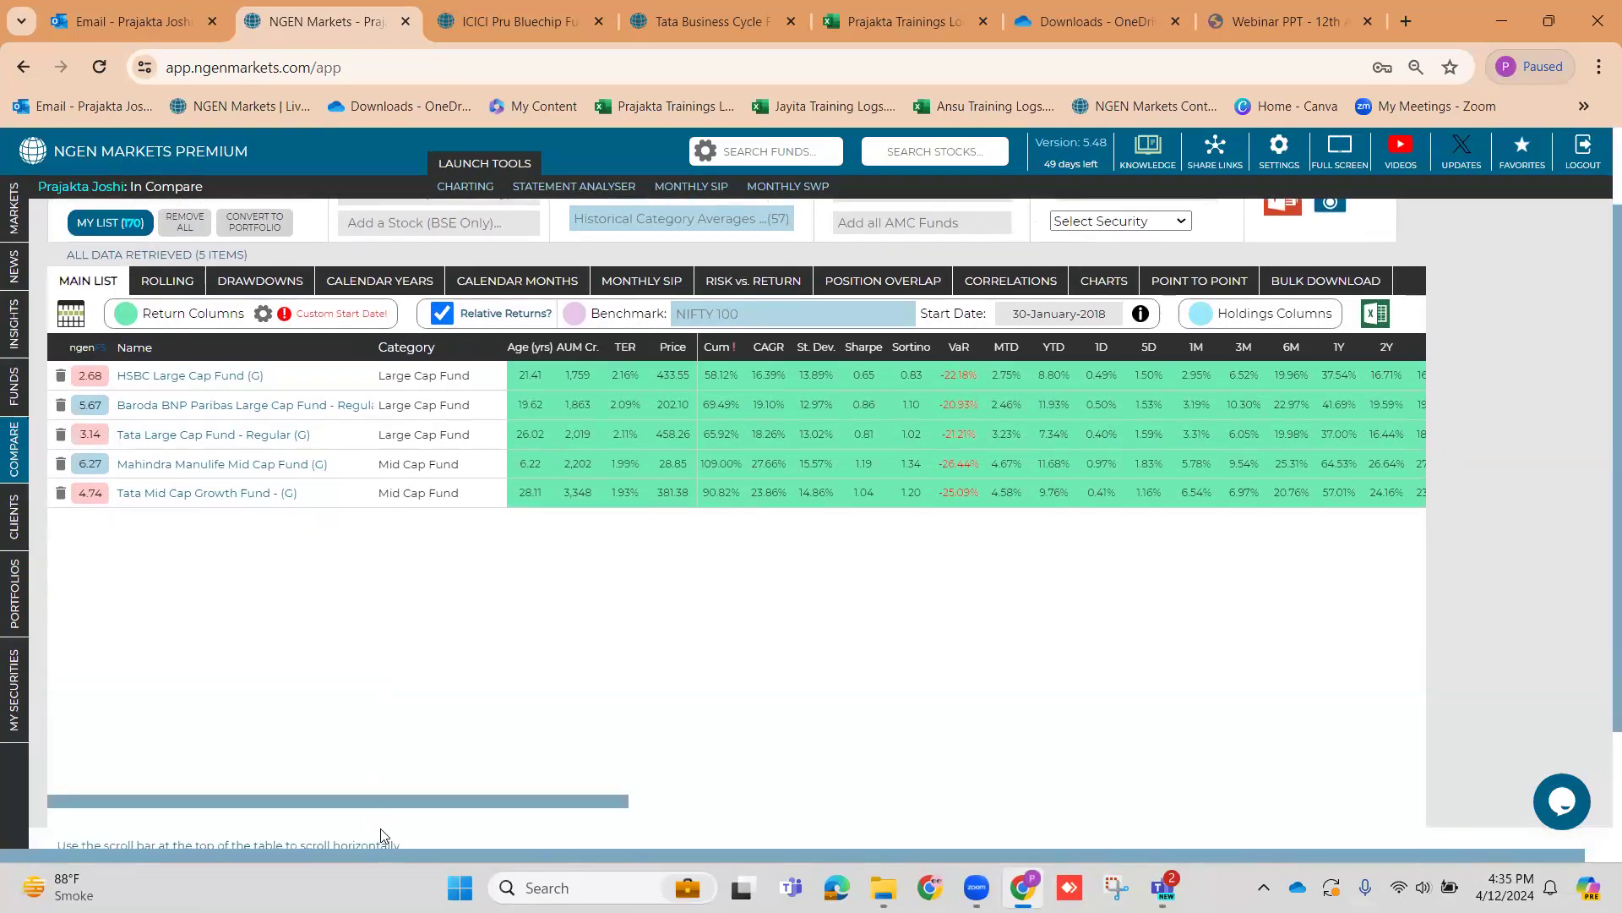
{"action": "left_click_drag", "start_coordinate": [390, 800], "coordinate": [888, 653]}
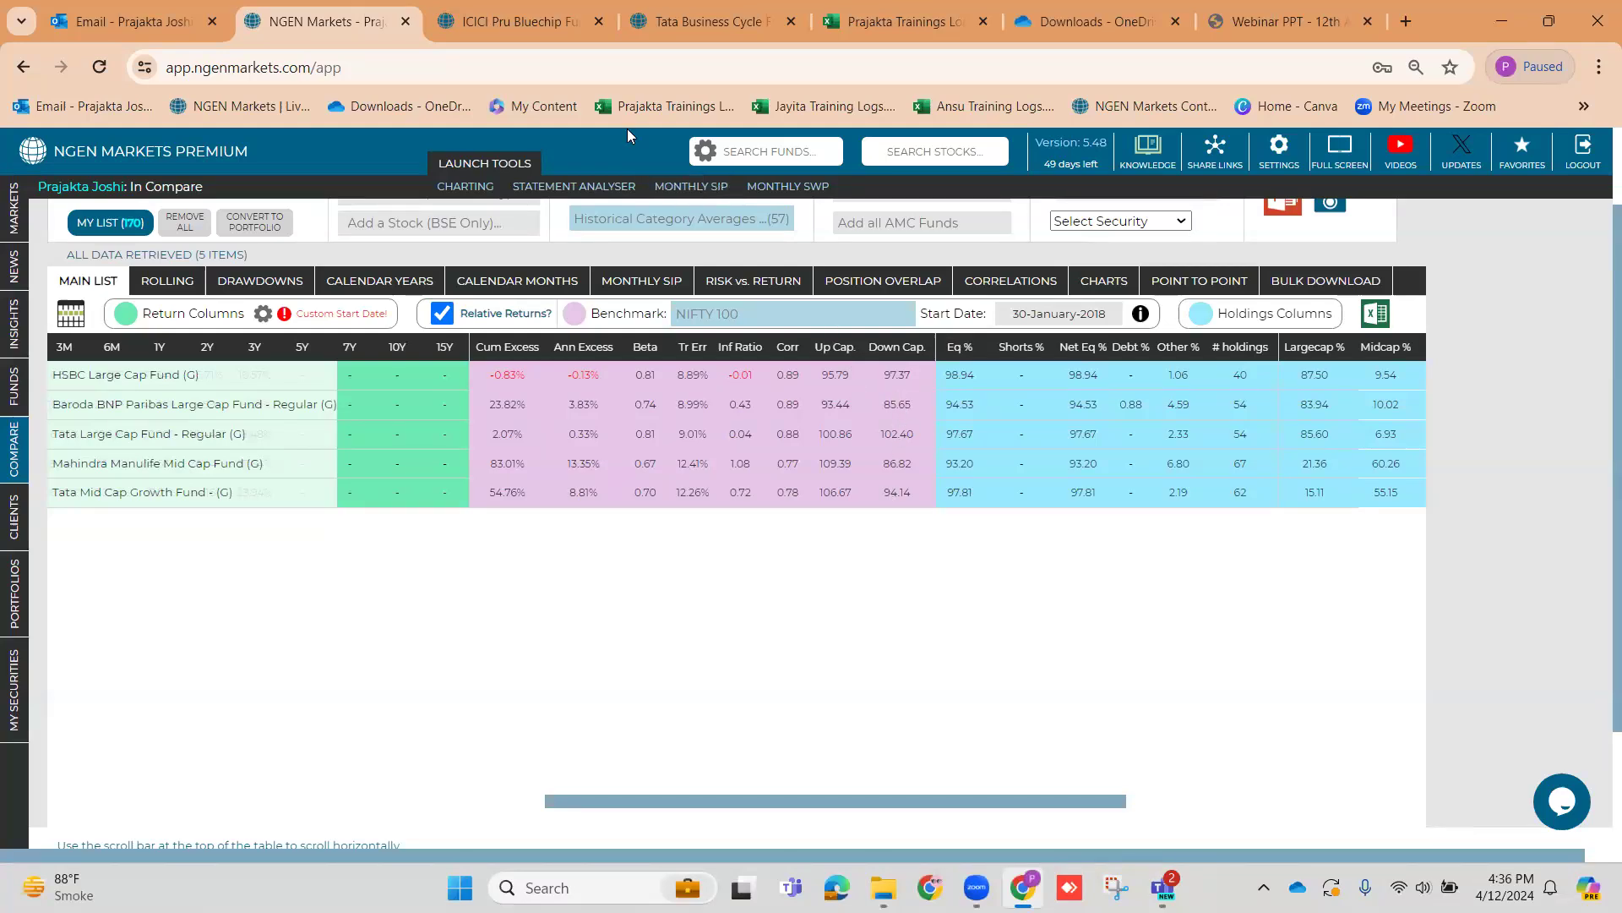
Review the ICICI Pru Bluechip Fund's performance statistics, including its capture ratios against Nifty 100
{"action": "left_click", "coordinate": [557, 9]}
{"action": "scroll", "coordinate": [630, 359], "scroll_direction": "up", "scroll_amount": 6}
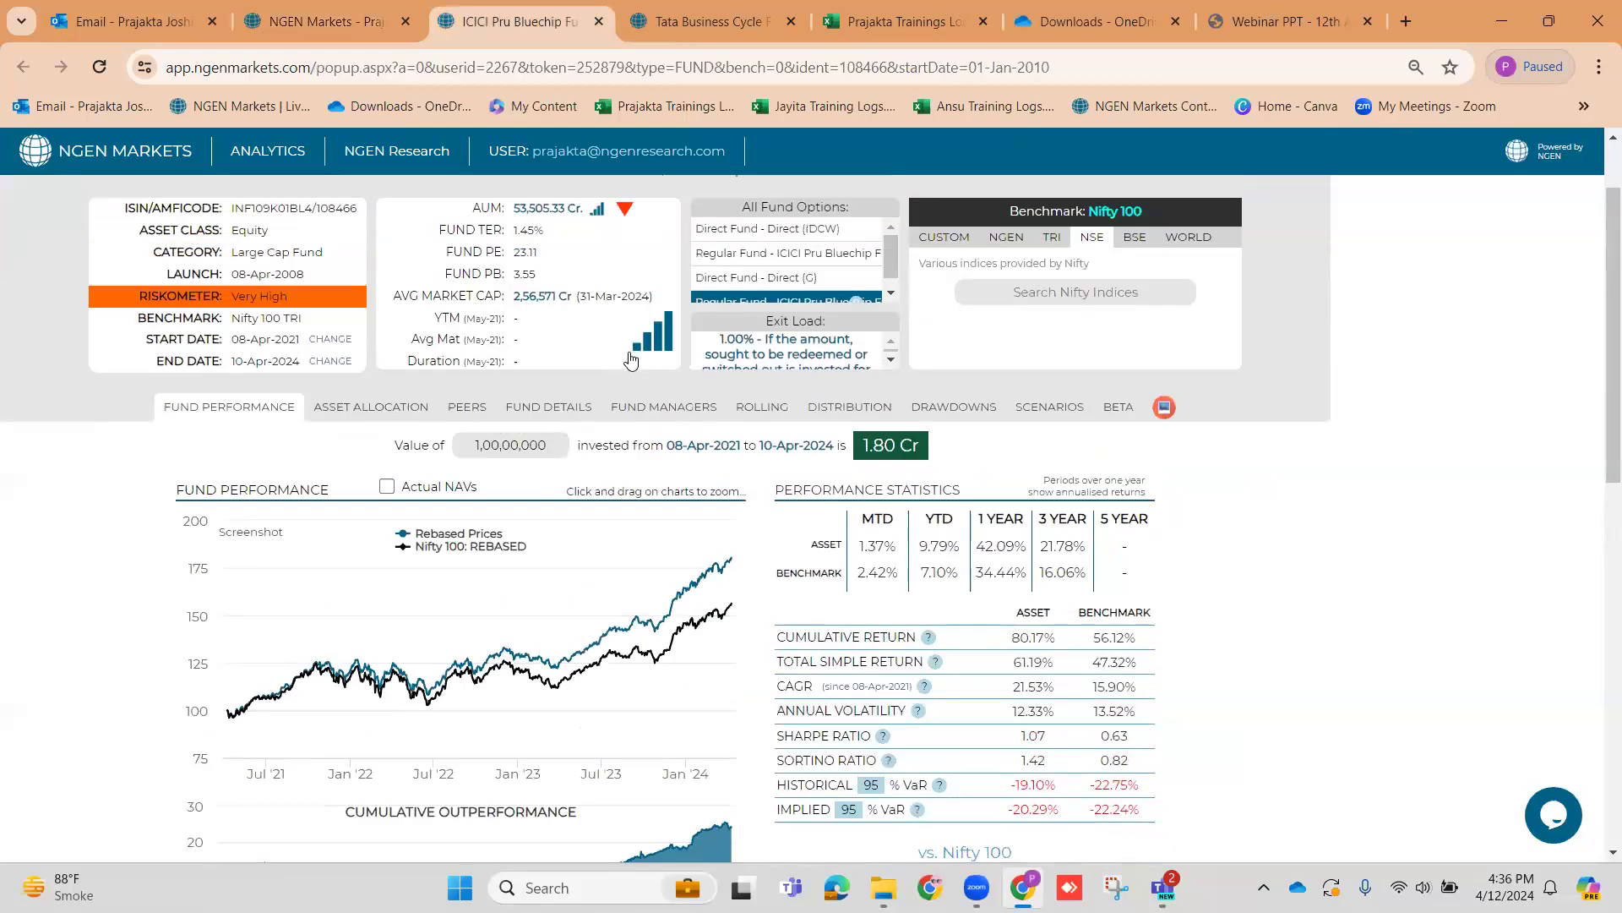
{"action": "scroll", "coordinate": [630, 359], "scroll_direction": "up", "scroll_amount": 1}
{"action": "scroll", "coordinate": [1056, 625], "scroll_direction": "down", "scroll_amount": 4}
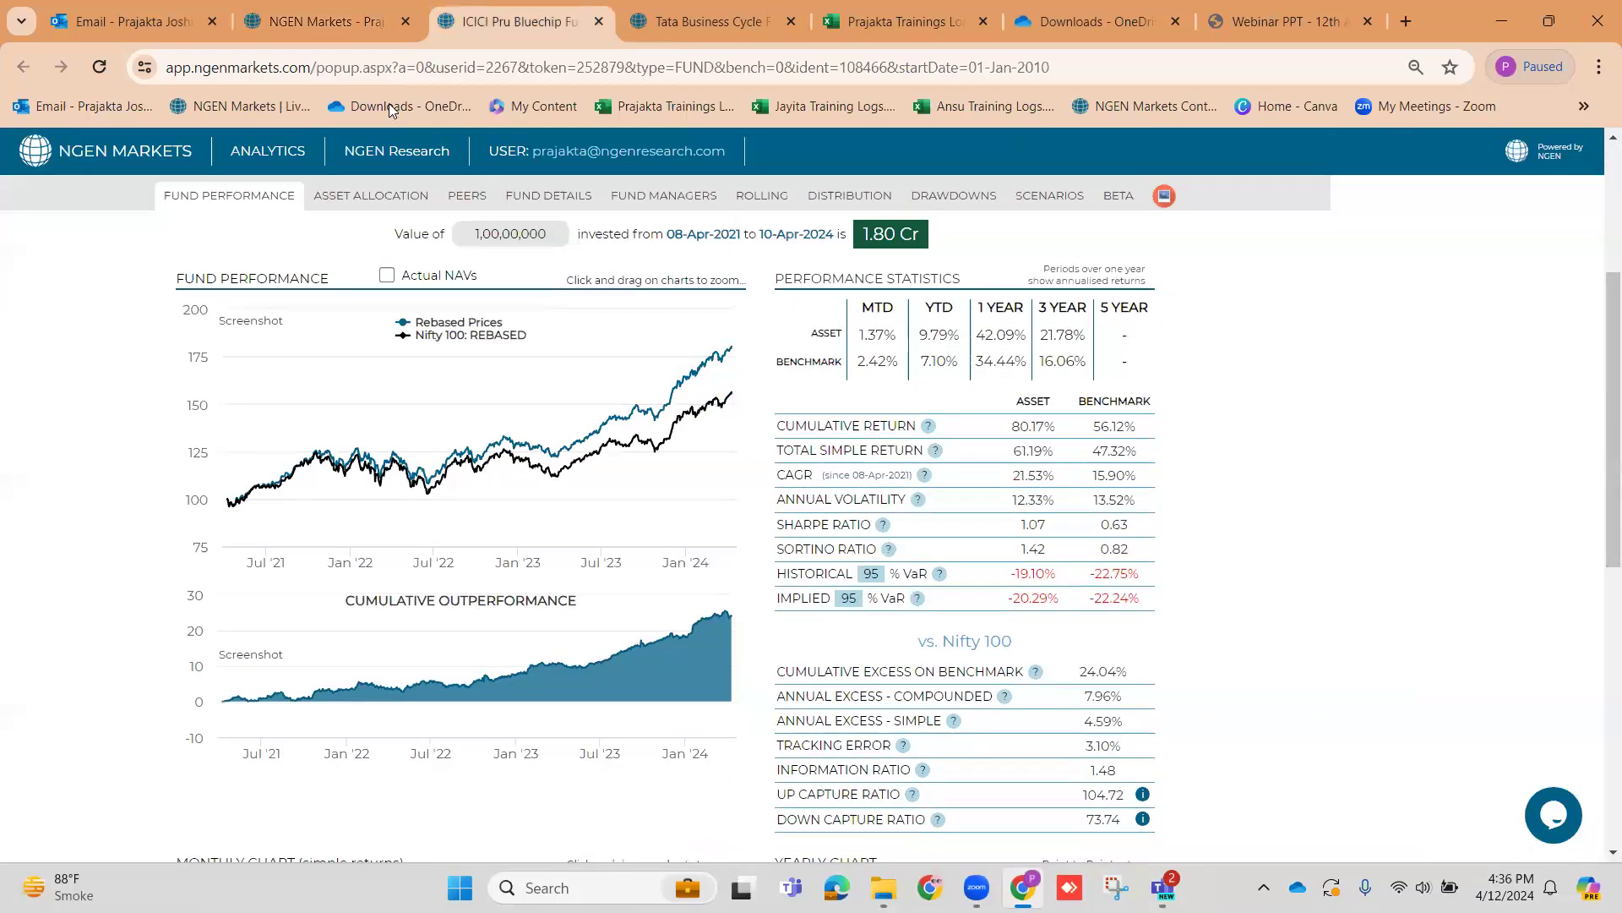
Return to the fund comparison and deselect all columns of the main list
{"action": "left_click", "coordinate": [336, 10]}
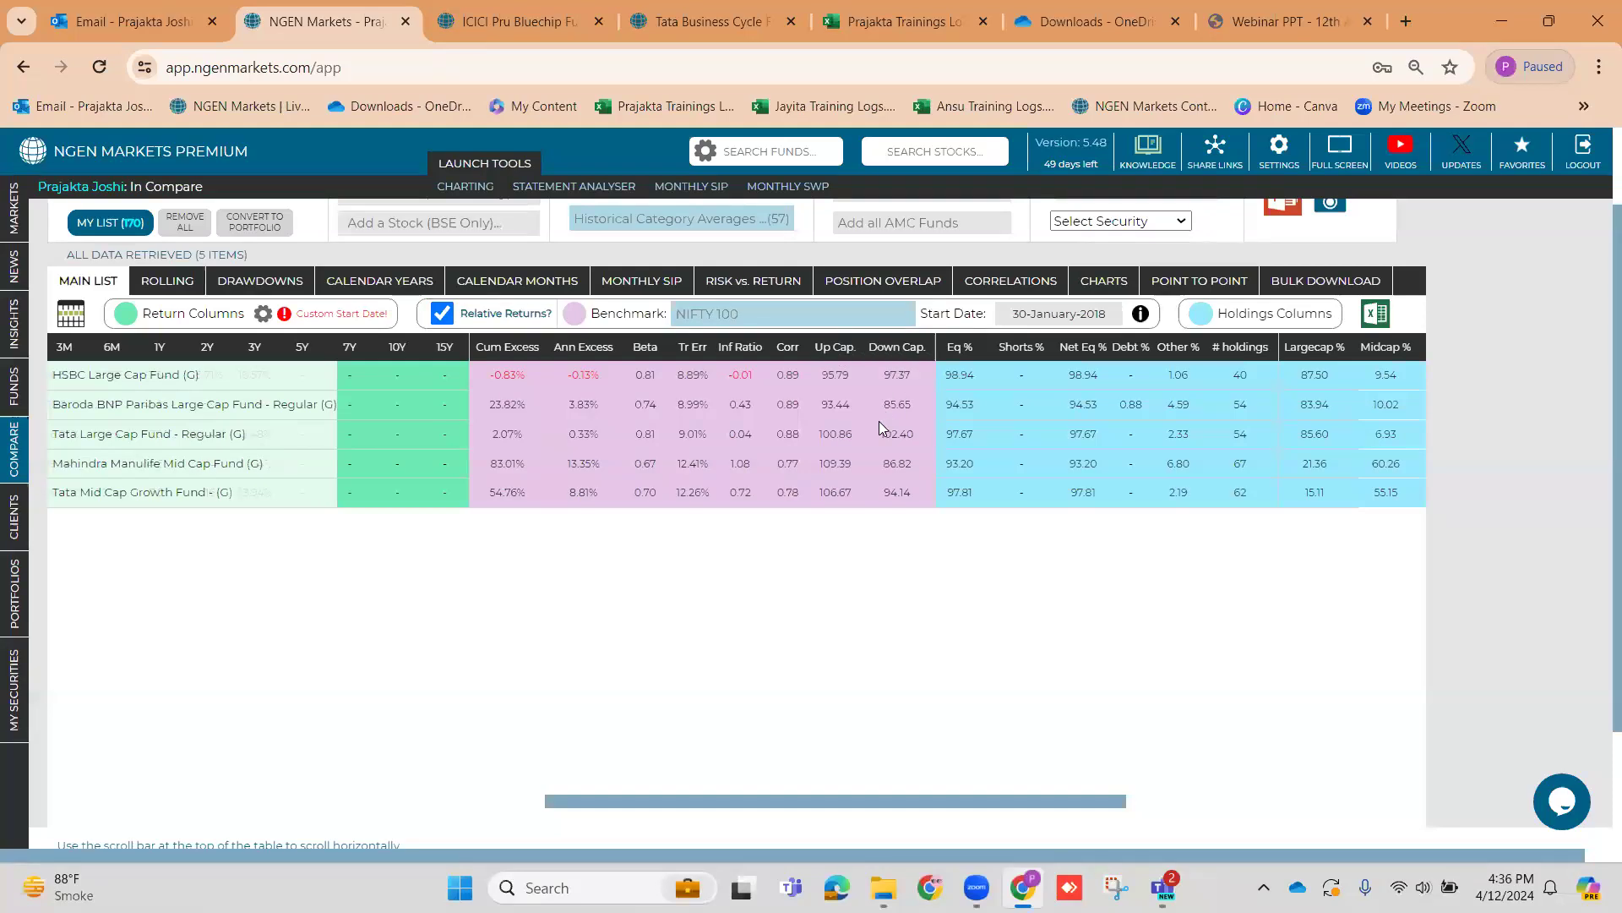
{"action": "mouse_move", "coordinate": [14, 420]}
{"action": "left_click", "coordinate": [76, 321]}
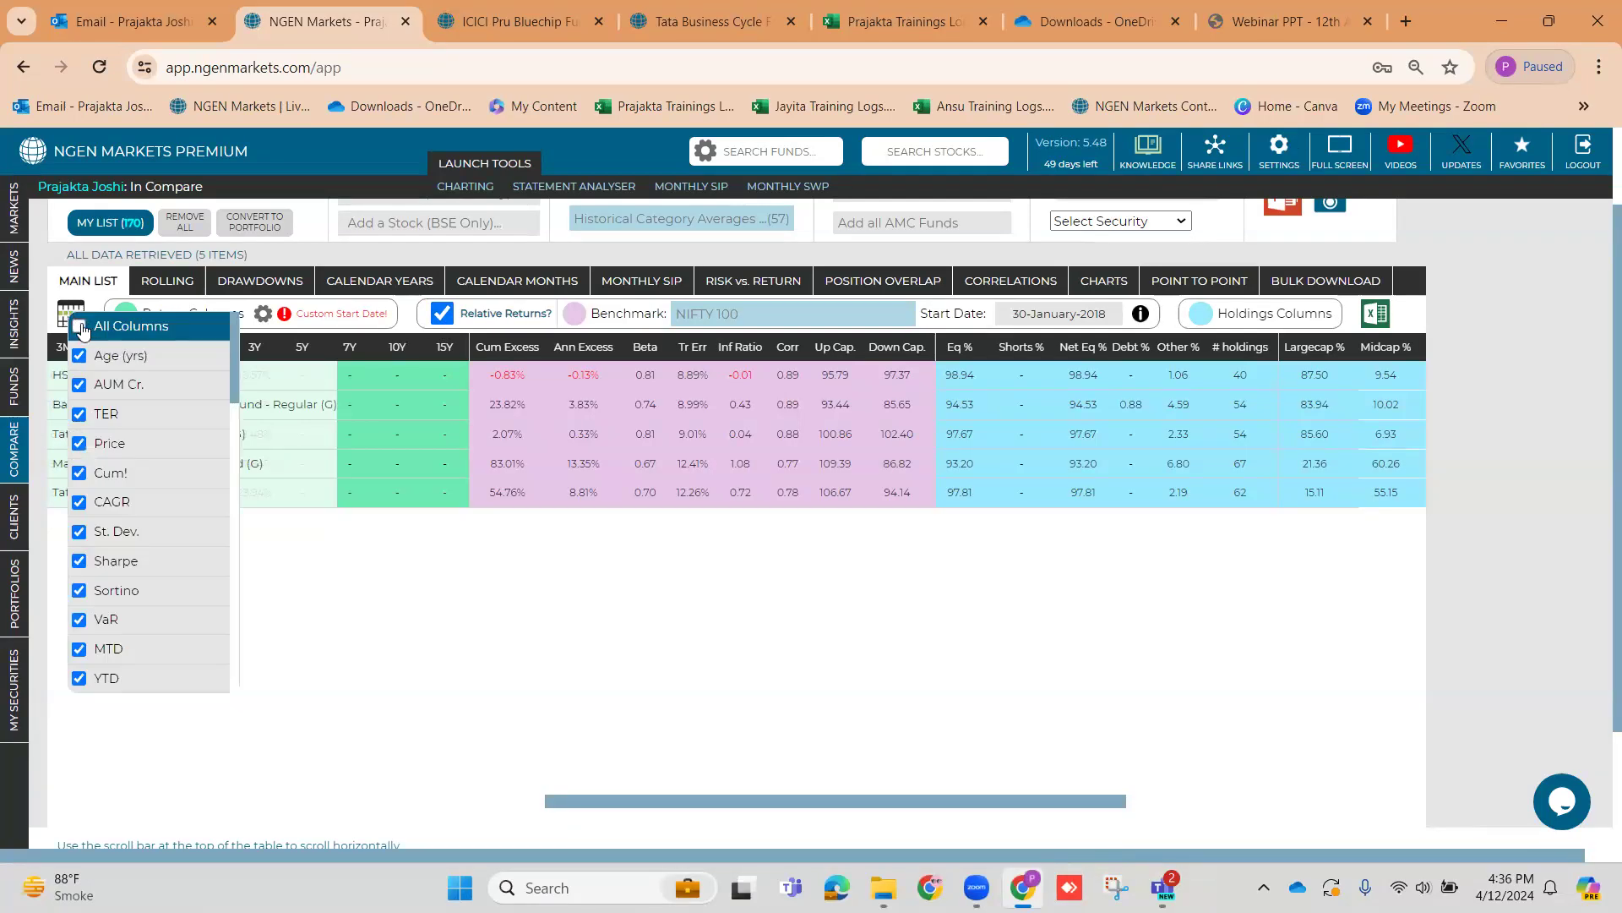
{"action": "left_click", "coordinate": [82, 328]}
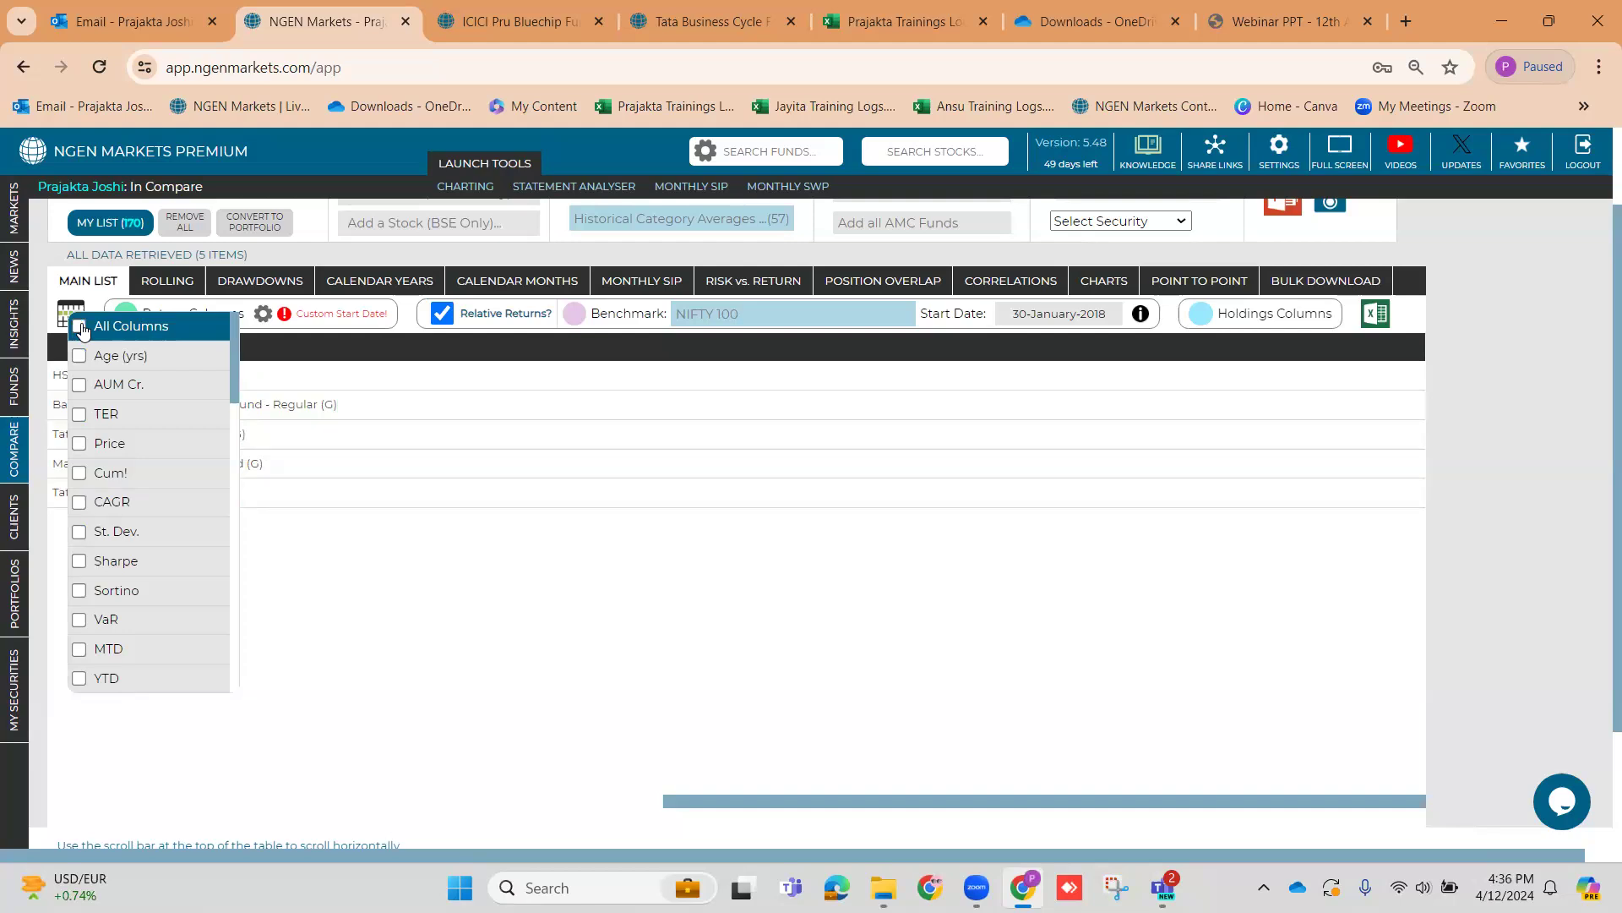
{"action": "left_click", "coordinate": [79, 386]}
{"action": "left_click", "coordinate": [80, 326]}
{"action": "left_click", "coordinate": [79, 327]}
Show only the Price, Sharpe, Up Cap. and Down Cap. columns in the comparison's main list
{"action": "left_click", "coordinate": [81, 446]}
{"action": "left_click", "coordinate": [88, 564]}
{"action": "scroll", "coordinate": [91, 558], "scroll_direction": "down", "scroll_amount": 4}
{"action": "scroll", "coordinate": [91, 565], "scroll_direction": "down", "scroll_amount": 4}
{"action": "left_click", "coordinate": [79, 605]}
{"action": "left_click", "coordinate": [80, 634]}
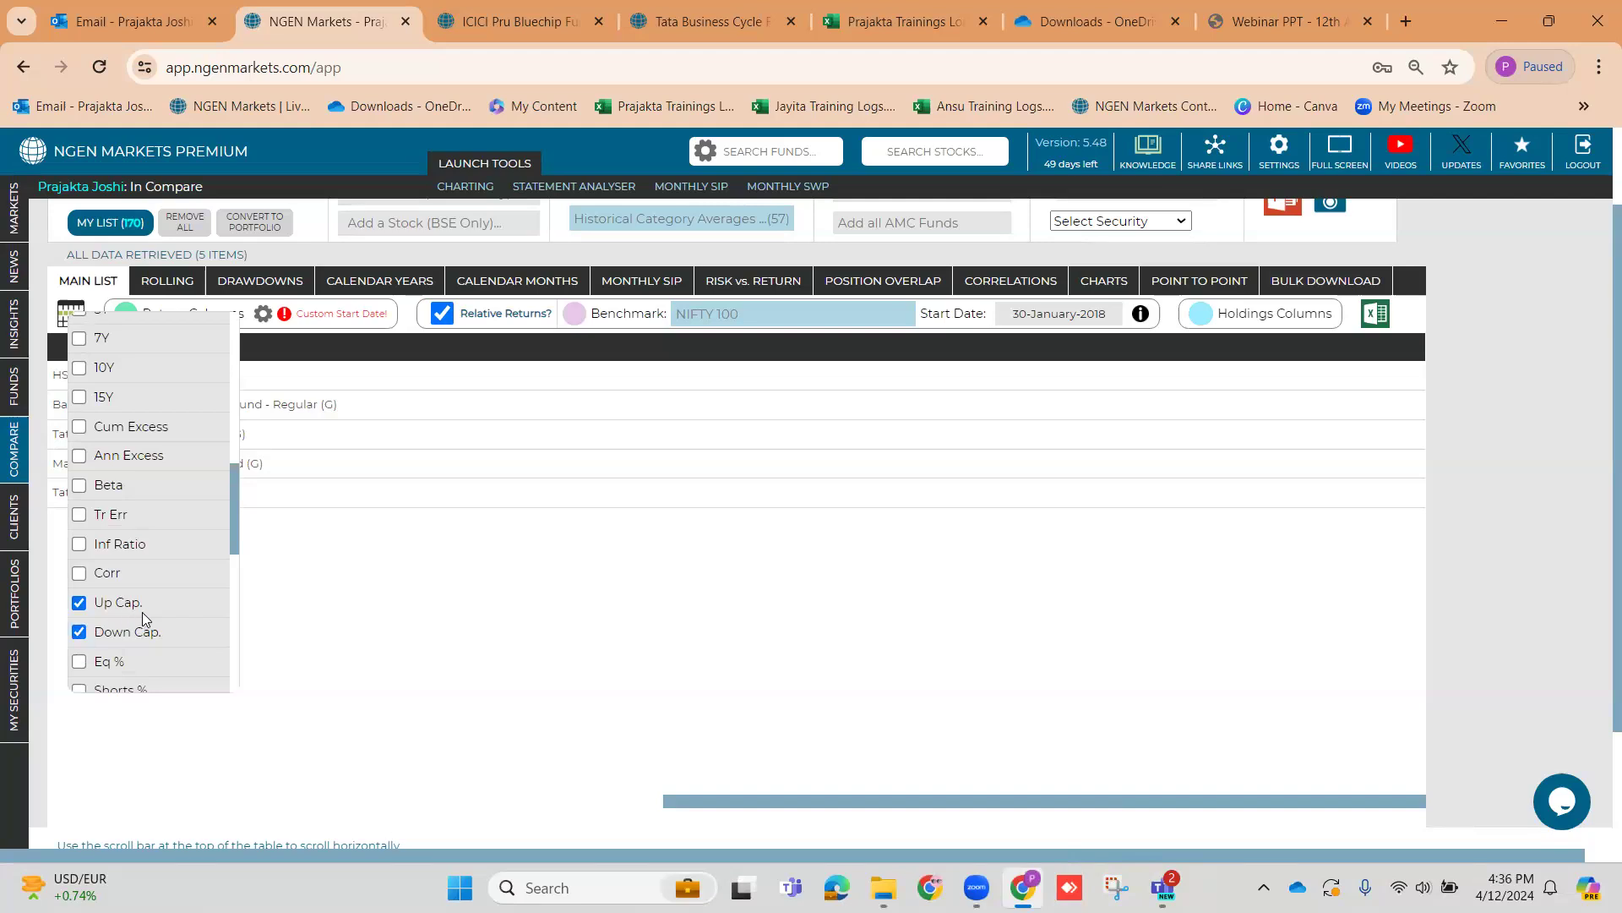
{"action": "left_click", "coordinate": [356, 605]}
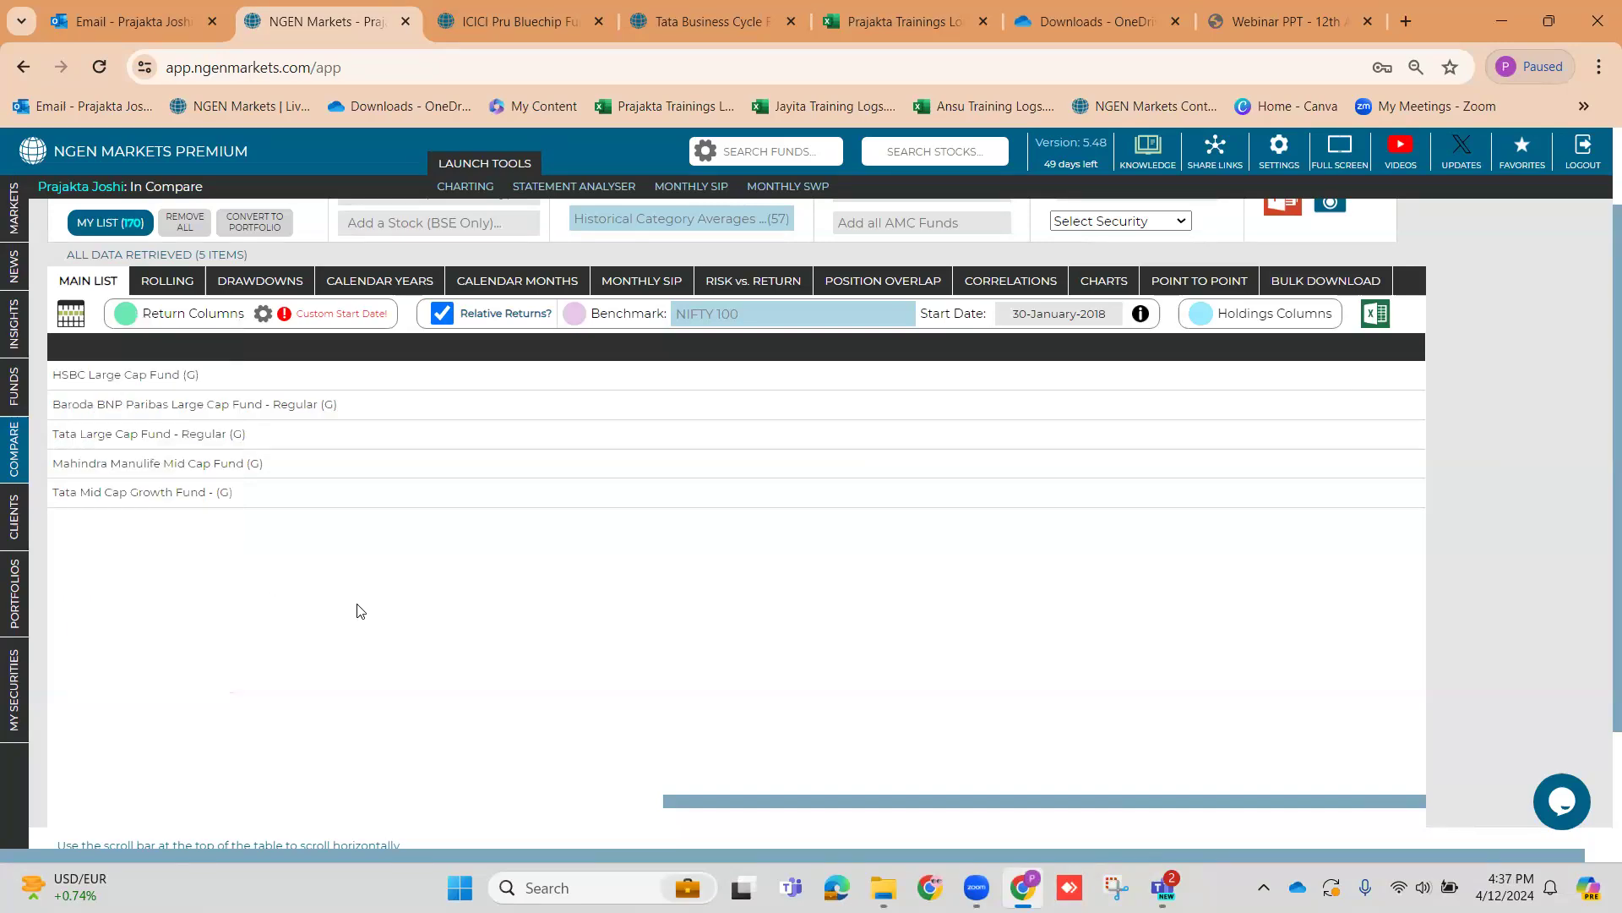
{"action": "left_click_drag", "start_coordinate": [967, 801], "coordinate": [203, 784]}
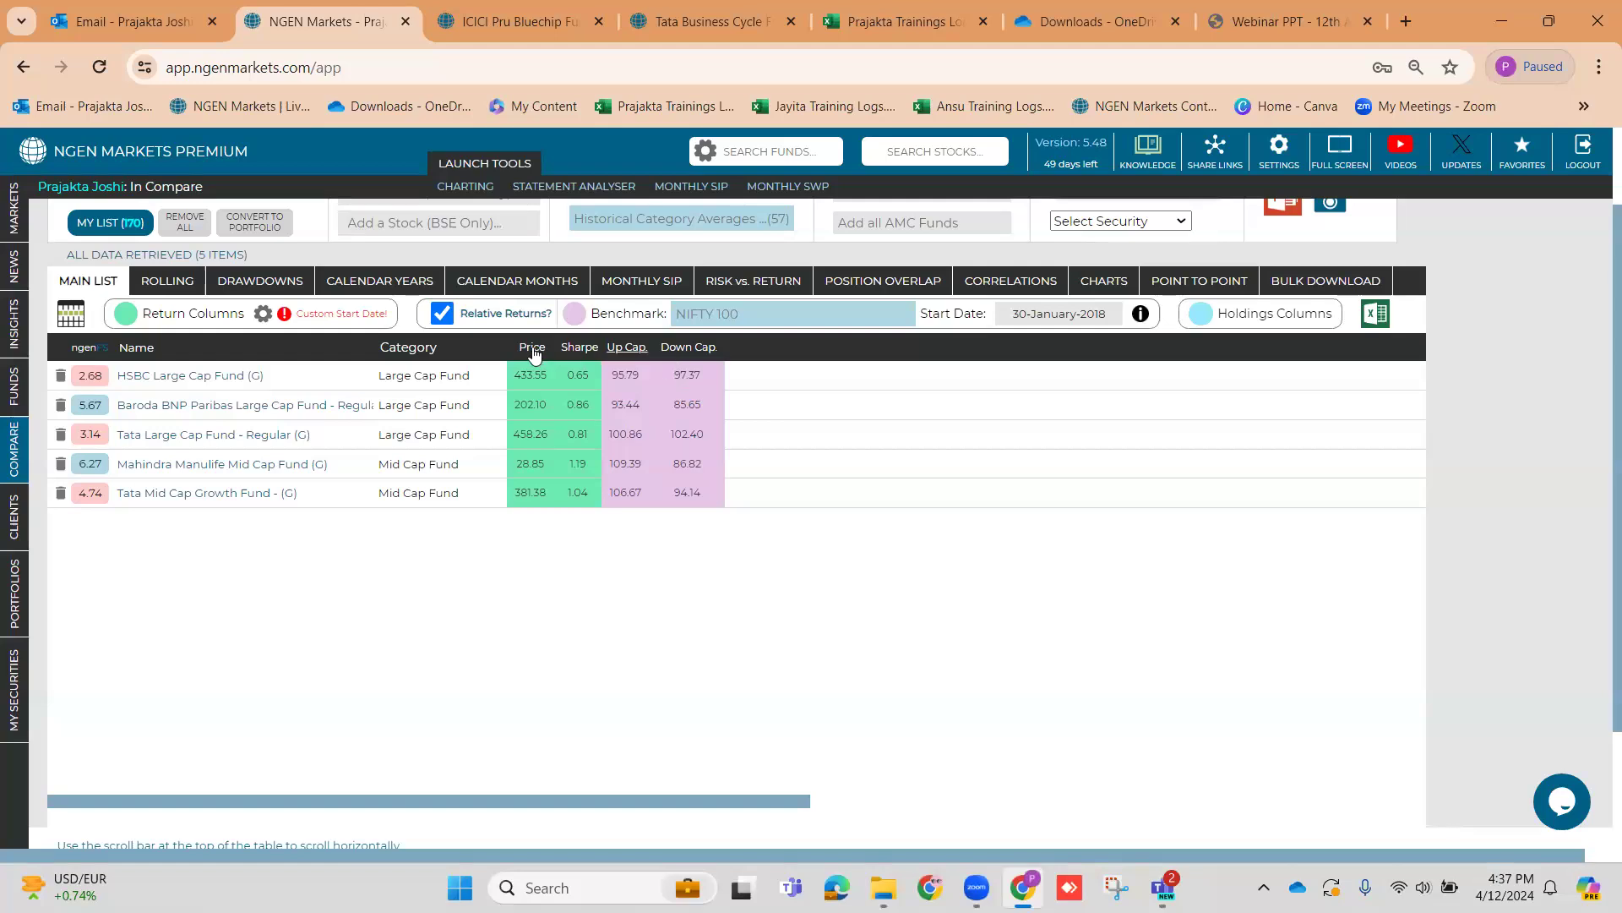
Export the customized comparison table as a spreadsheet file and refresh the Downloads folder in OneDrive
{"action": "left_click", "coordinate": [1375, 314]}
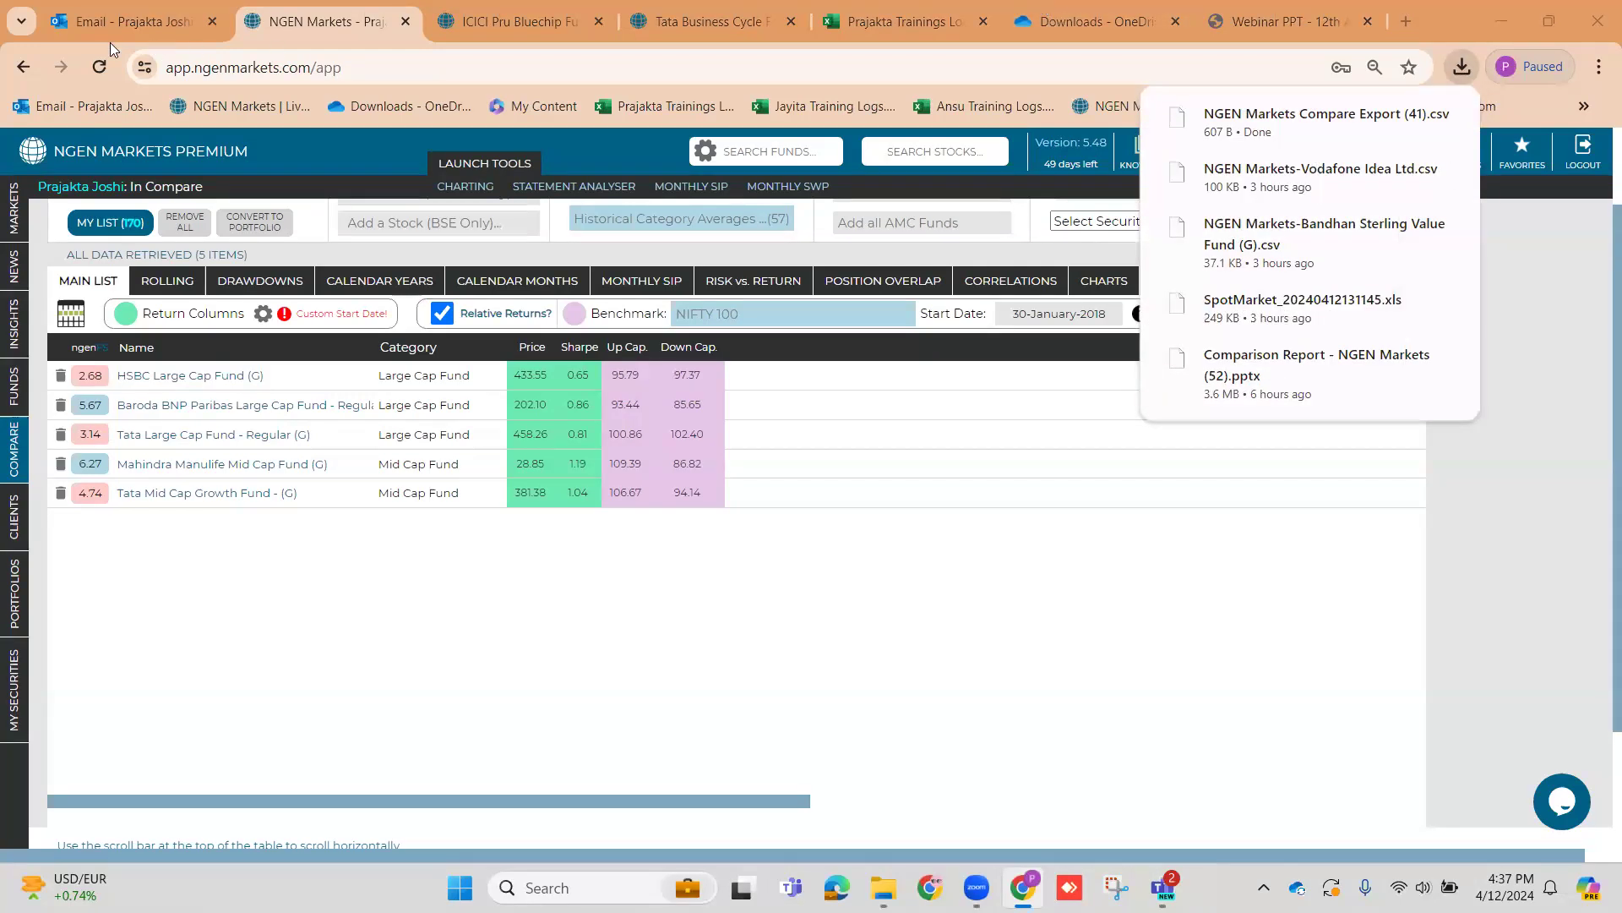
{"action": "left_click", "coordinate": [1043, 7]}
{"action": "left_click", "coordinate": [99, 72]}
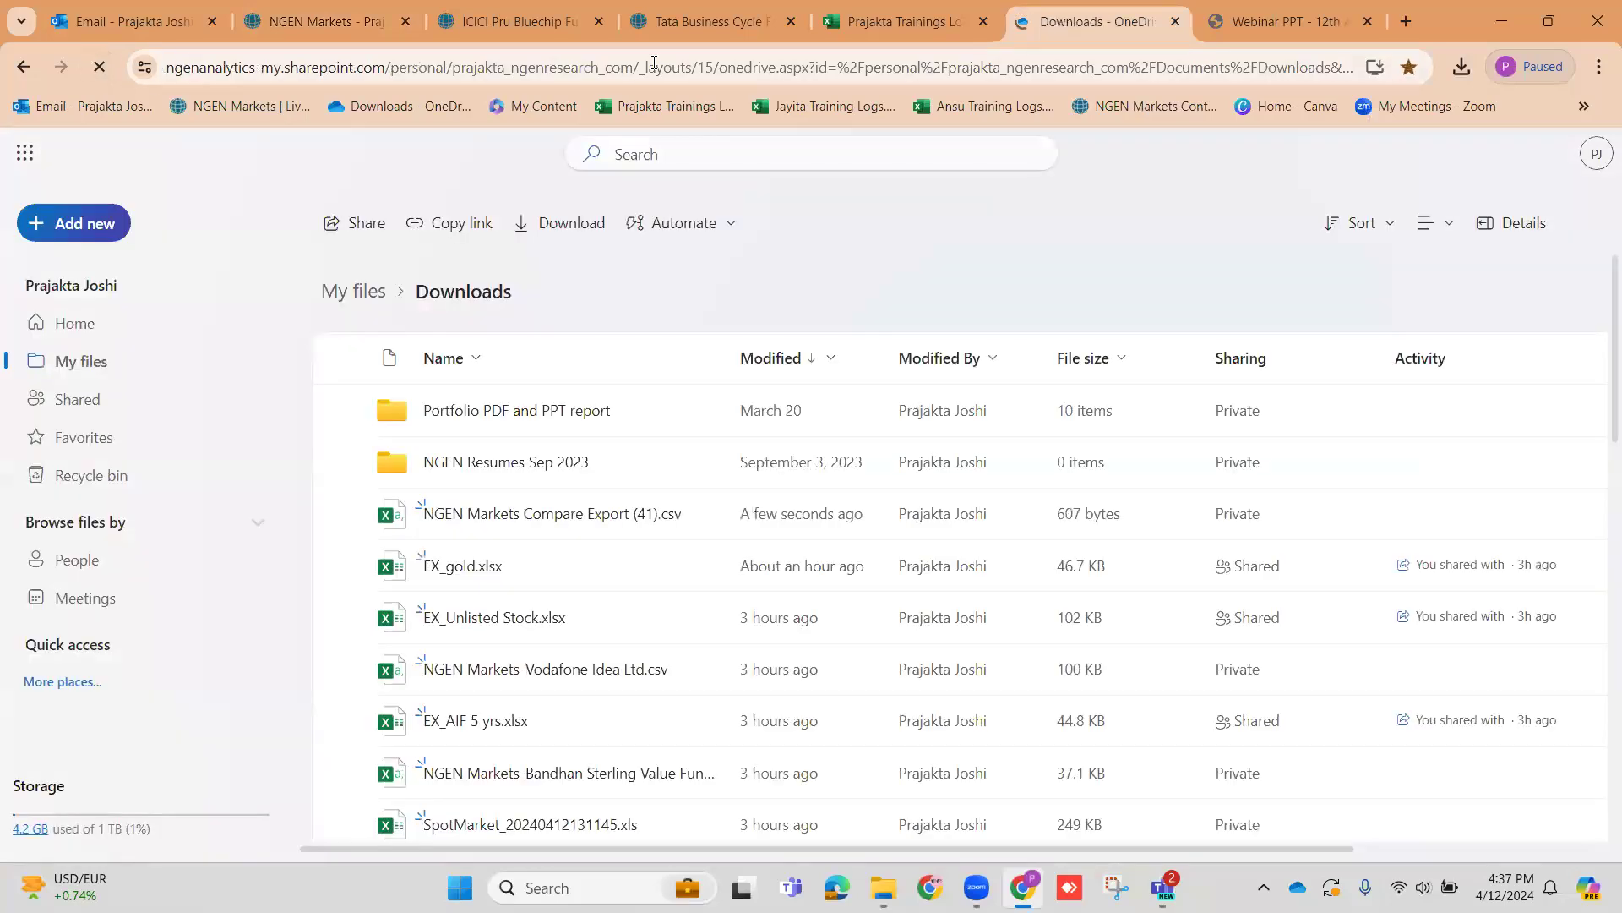
Open the exported NGEN Markets Compare Export (41).csv file and check its fund columns
{"action": "left_click", "coordinate": [475, 514]}
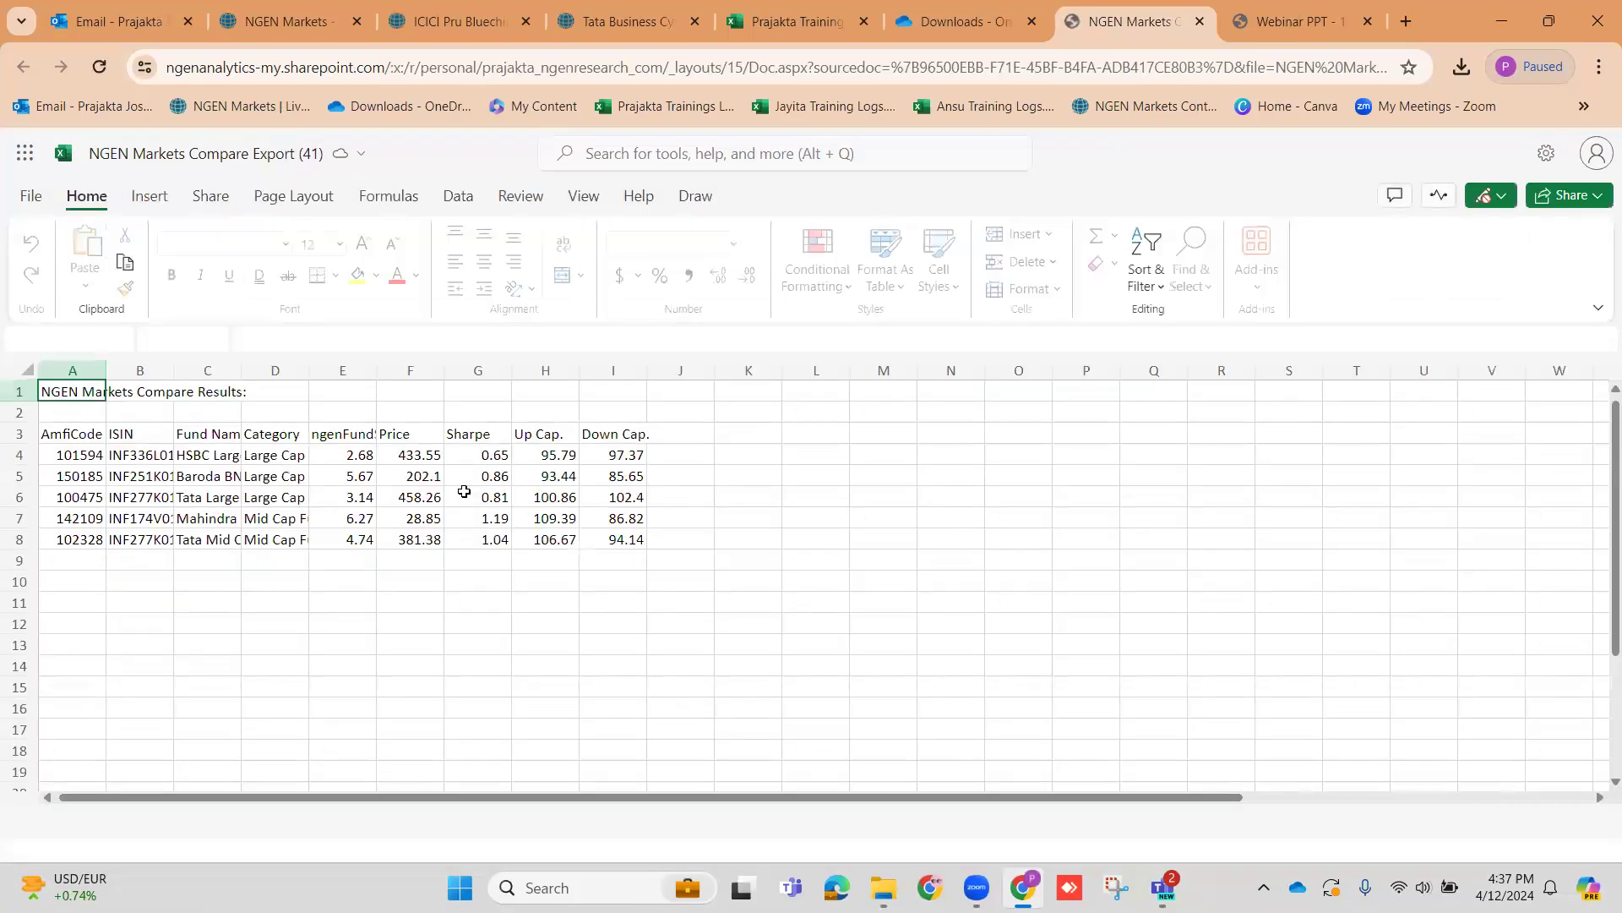
{"action": "left_click", "coordinate": [412, 468]}
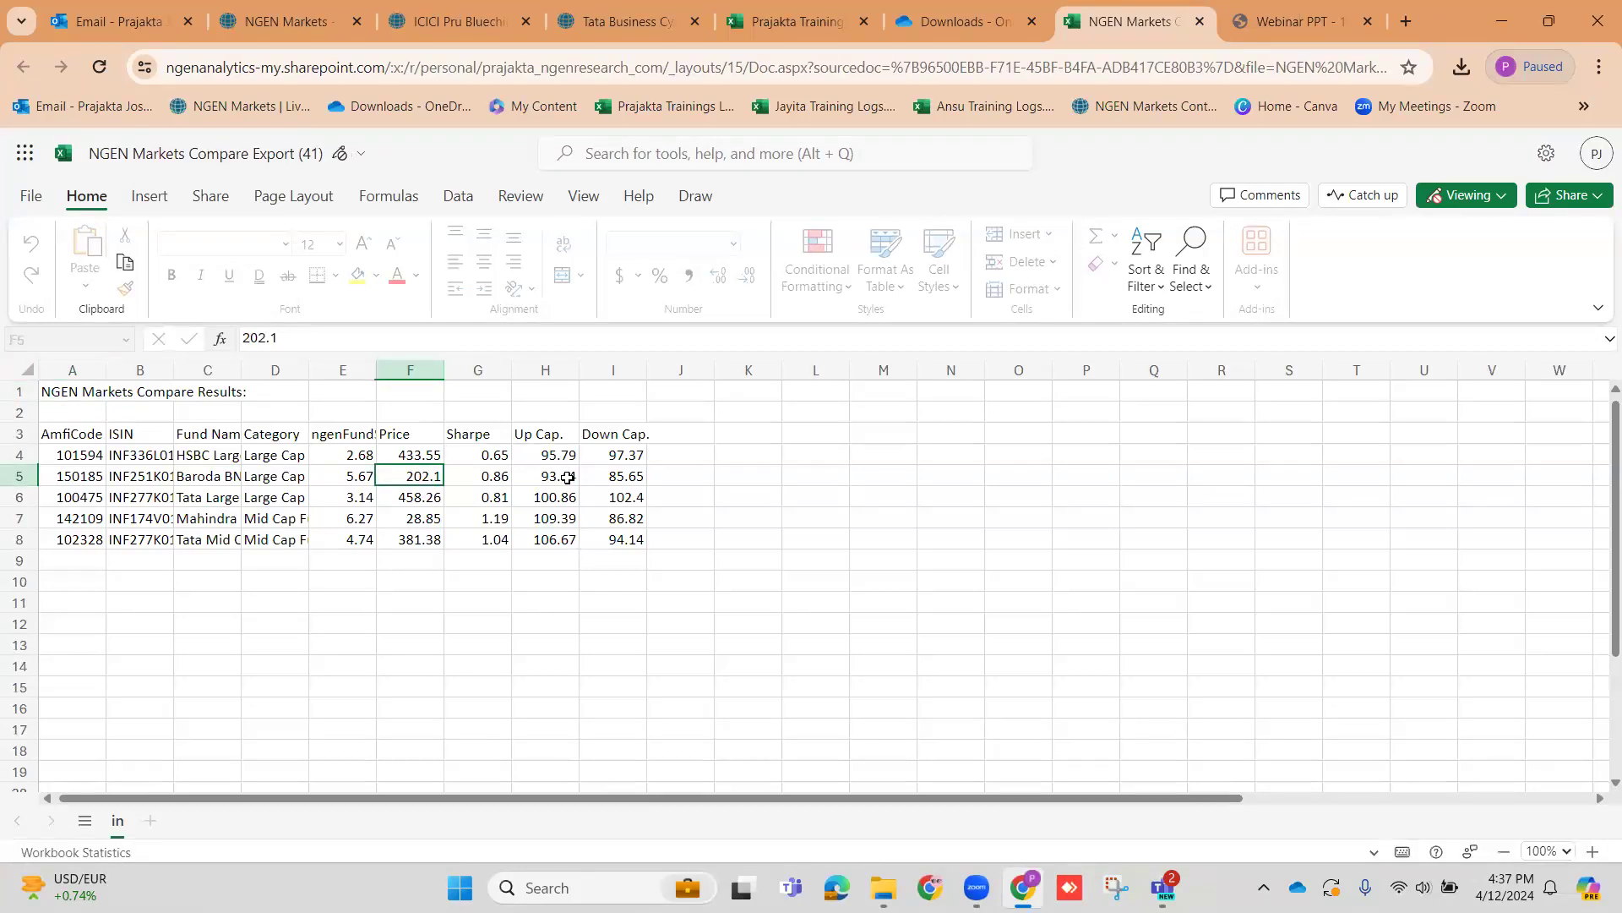
Return to the NGEN Markets comparison and view the funds' calendar month returns as charts and as a table
{"action": "left_click", "coordinate": [268, 15]}
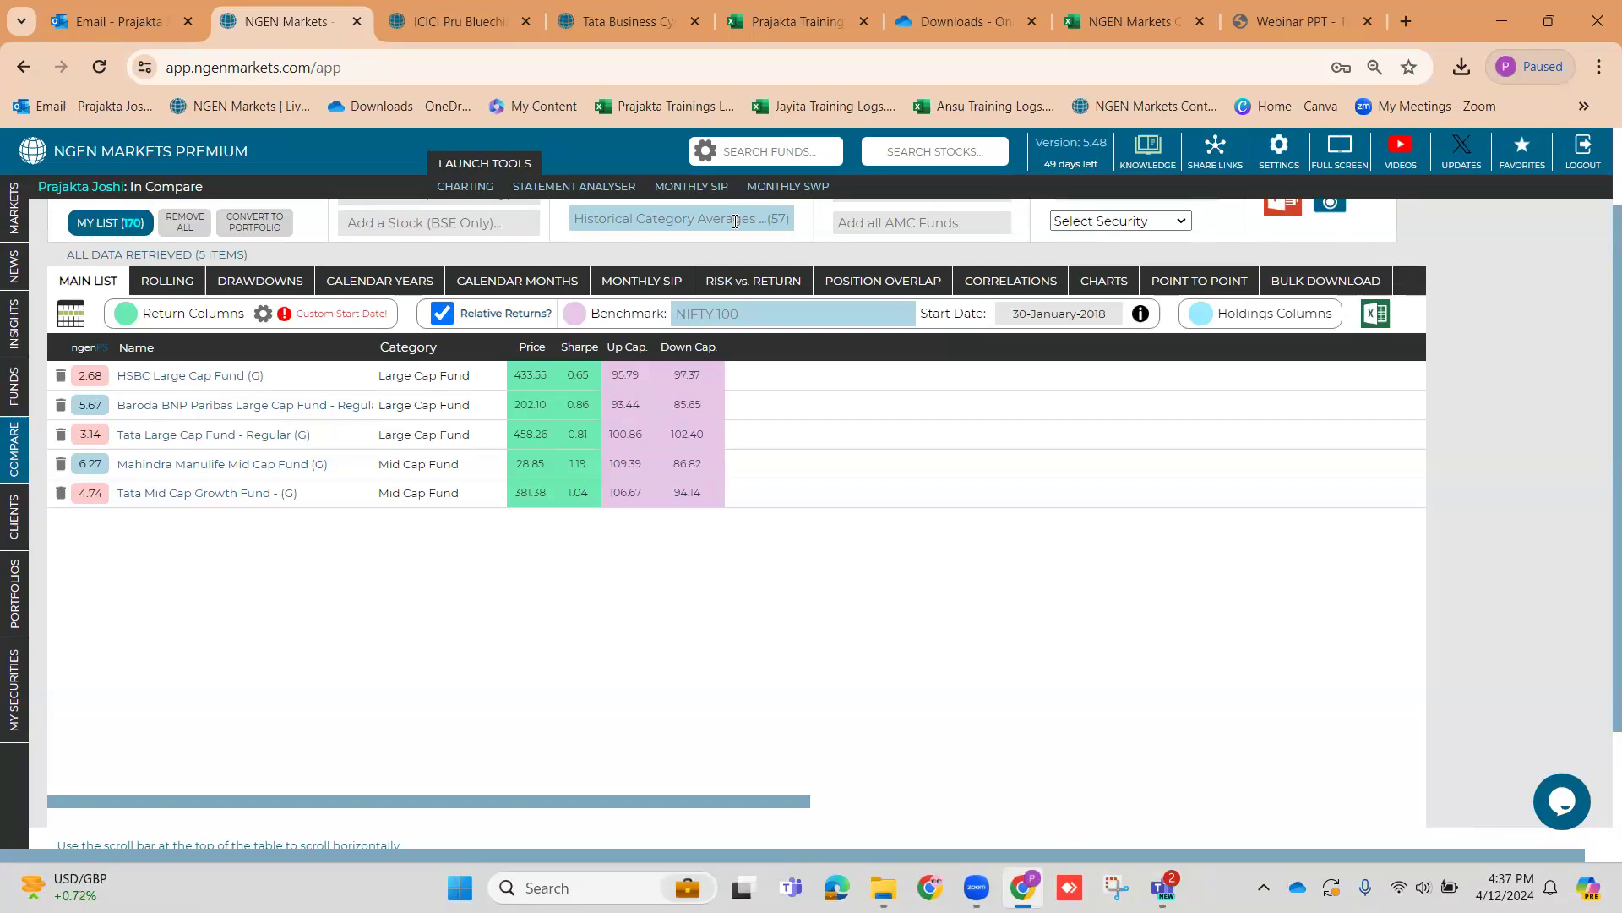
{"action": "left_click", "coordinate": [466, 281]}
{"action": "left_click", "coordinate": [213, 394]}
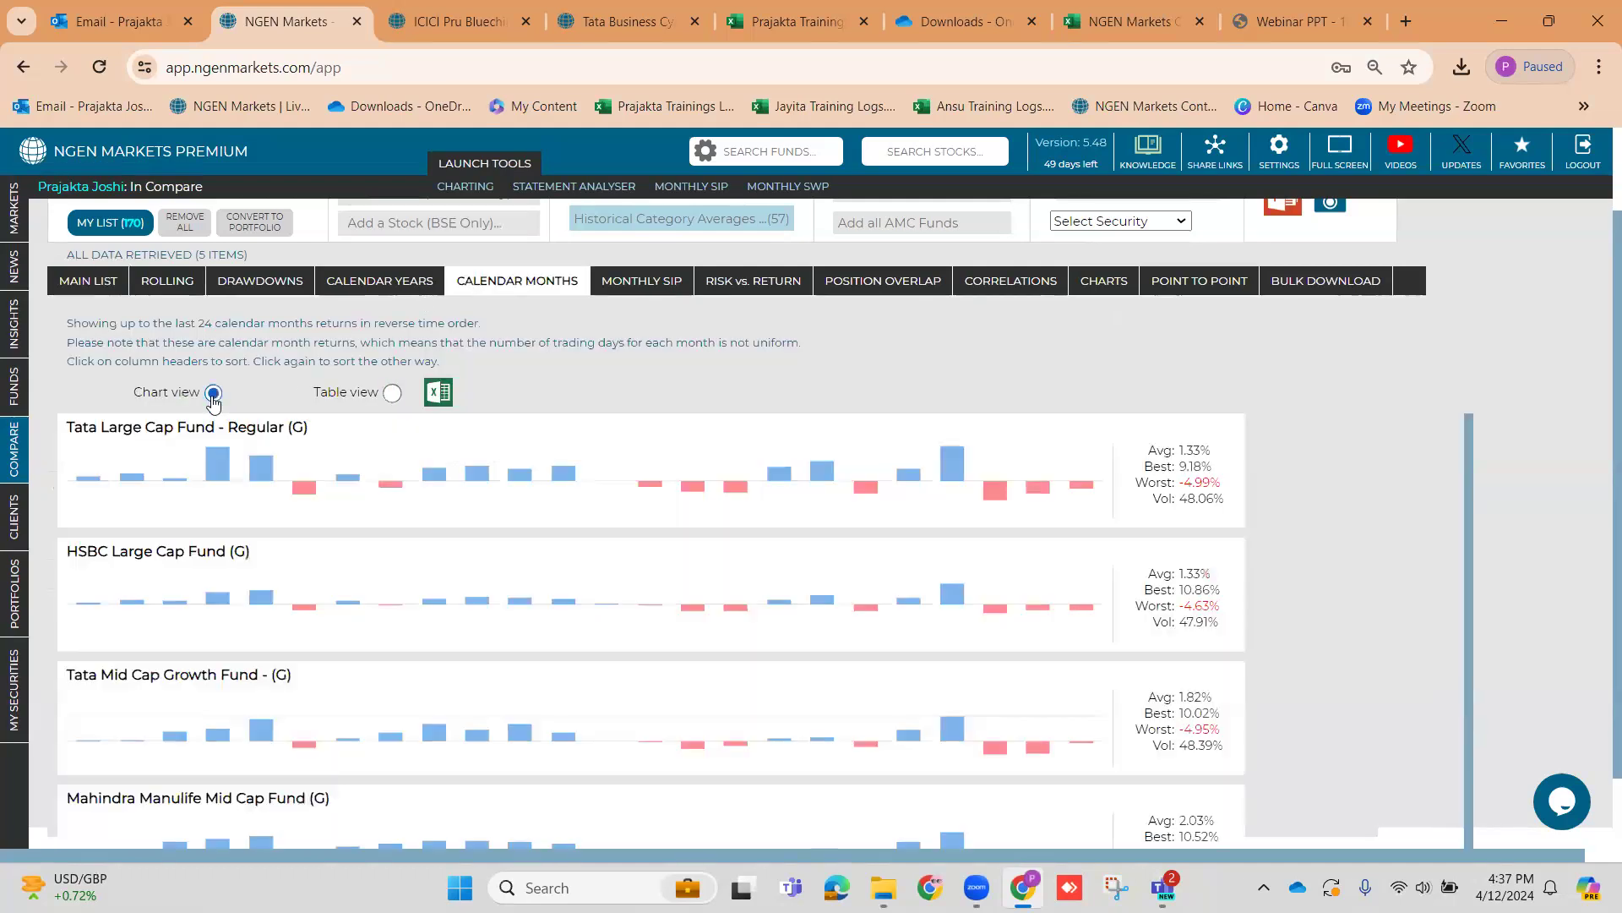
{"action": "left_click", "coordinate": [391, 395]}
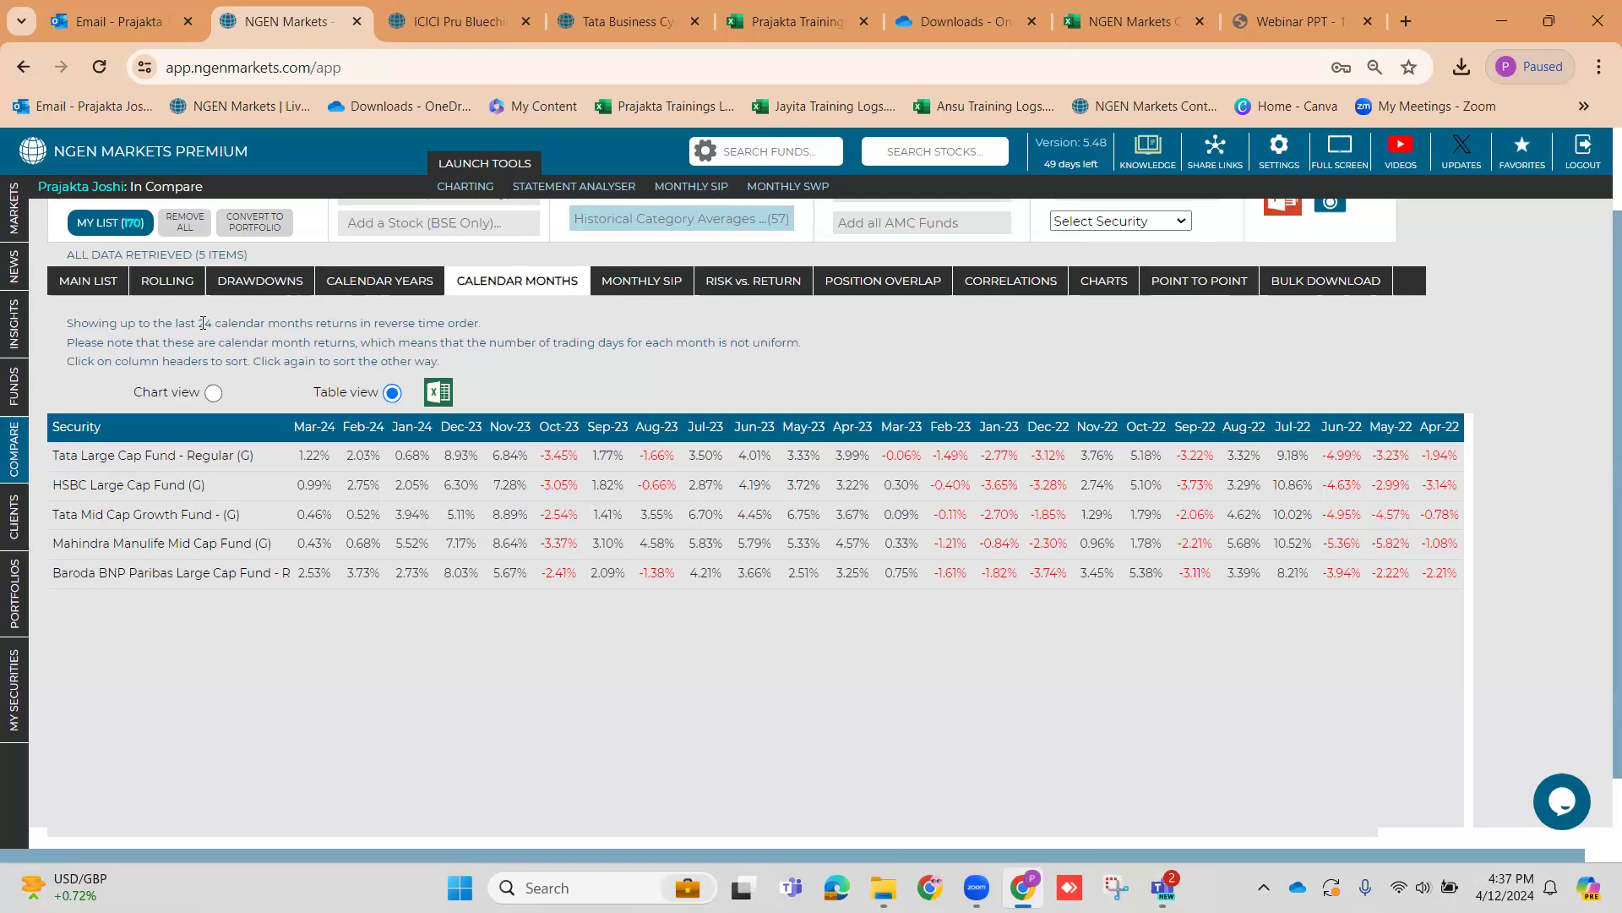
{"action": "left_click_drag", "start_coordinate": [201, 323], "coordinate": [493, 326]}
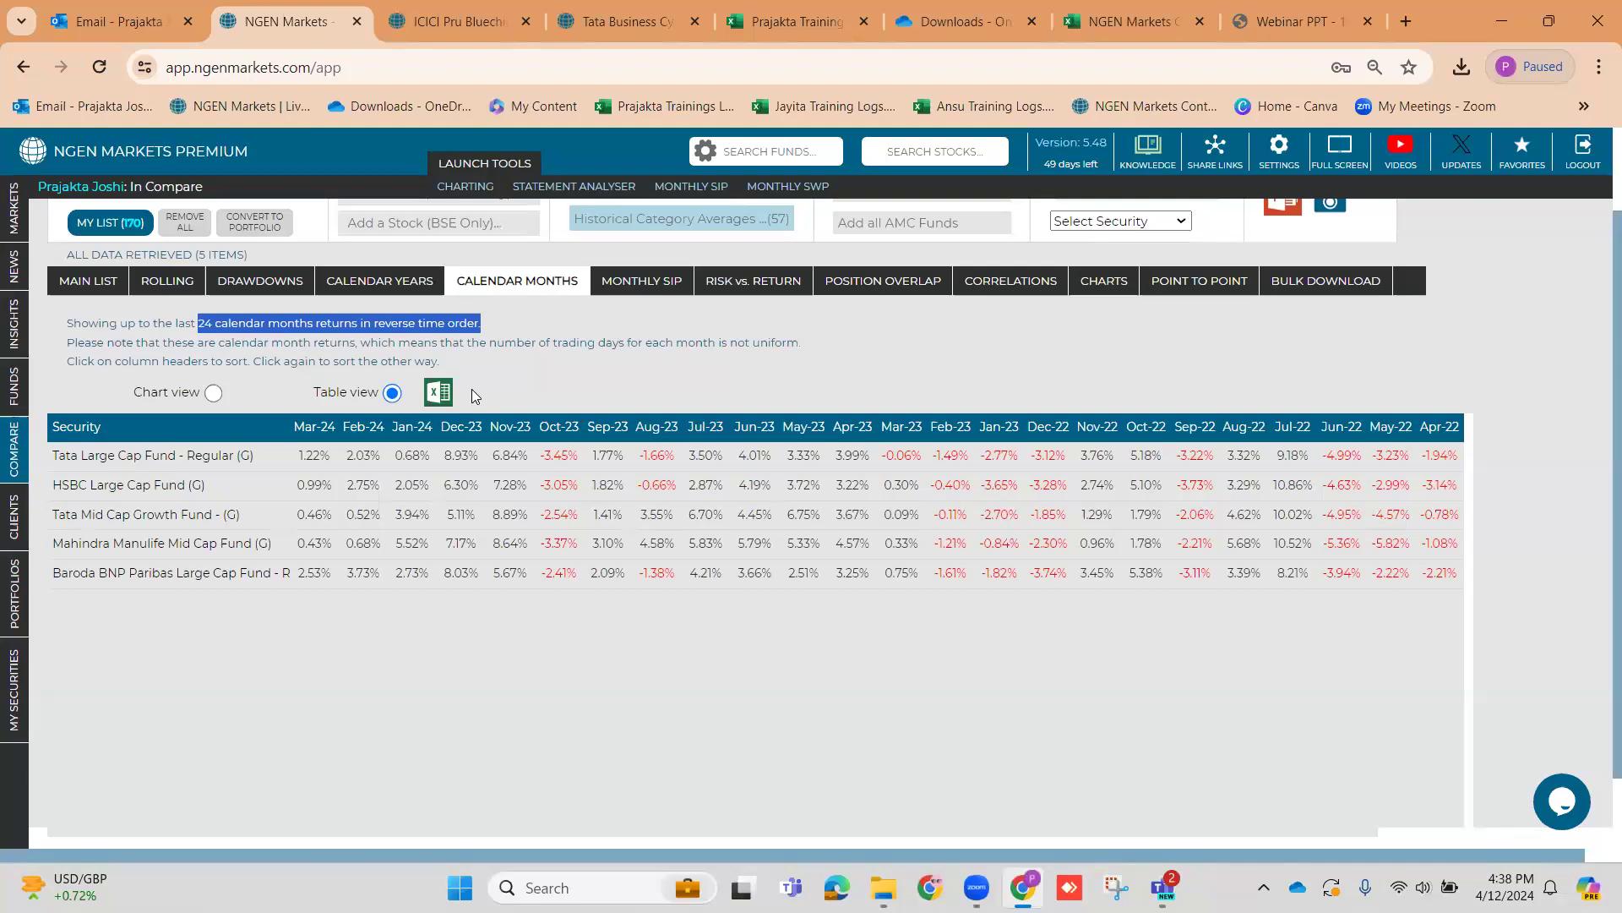
View the compared funds' performance chart and their monthly SIP results
{"action": "left_click", "coordinate": [1087, 286]}
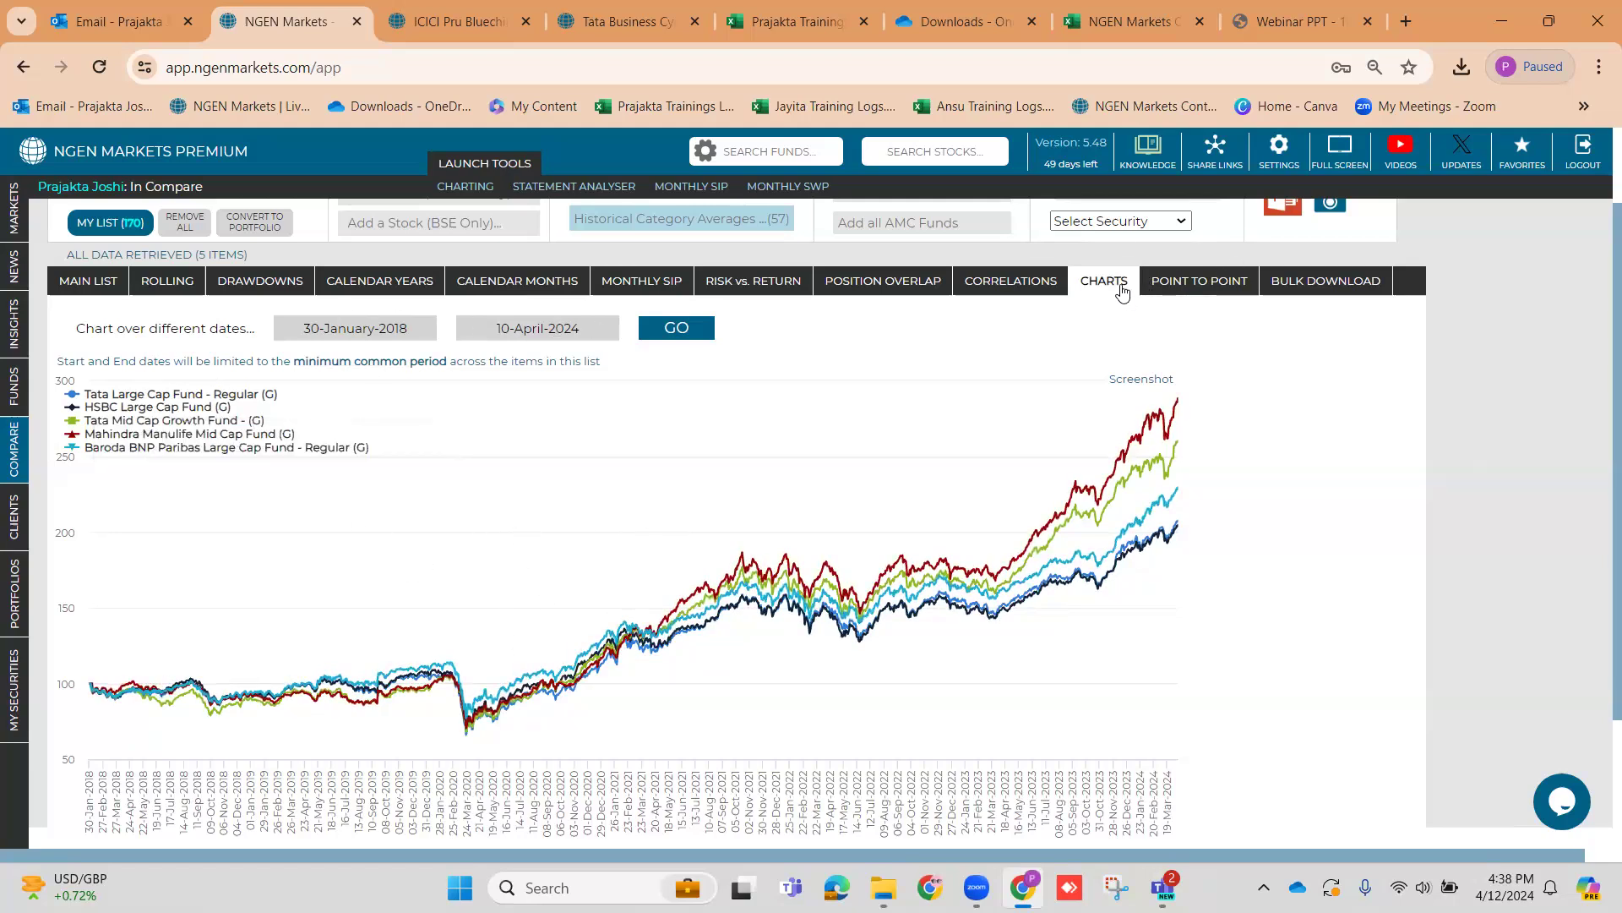
{"action": "left_click", "coordinate": [655, 290]}
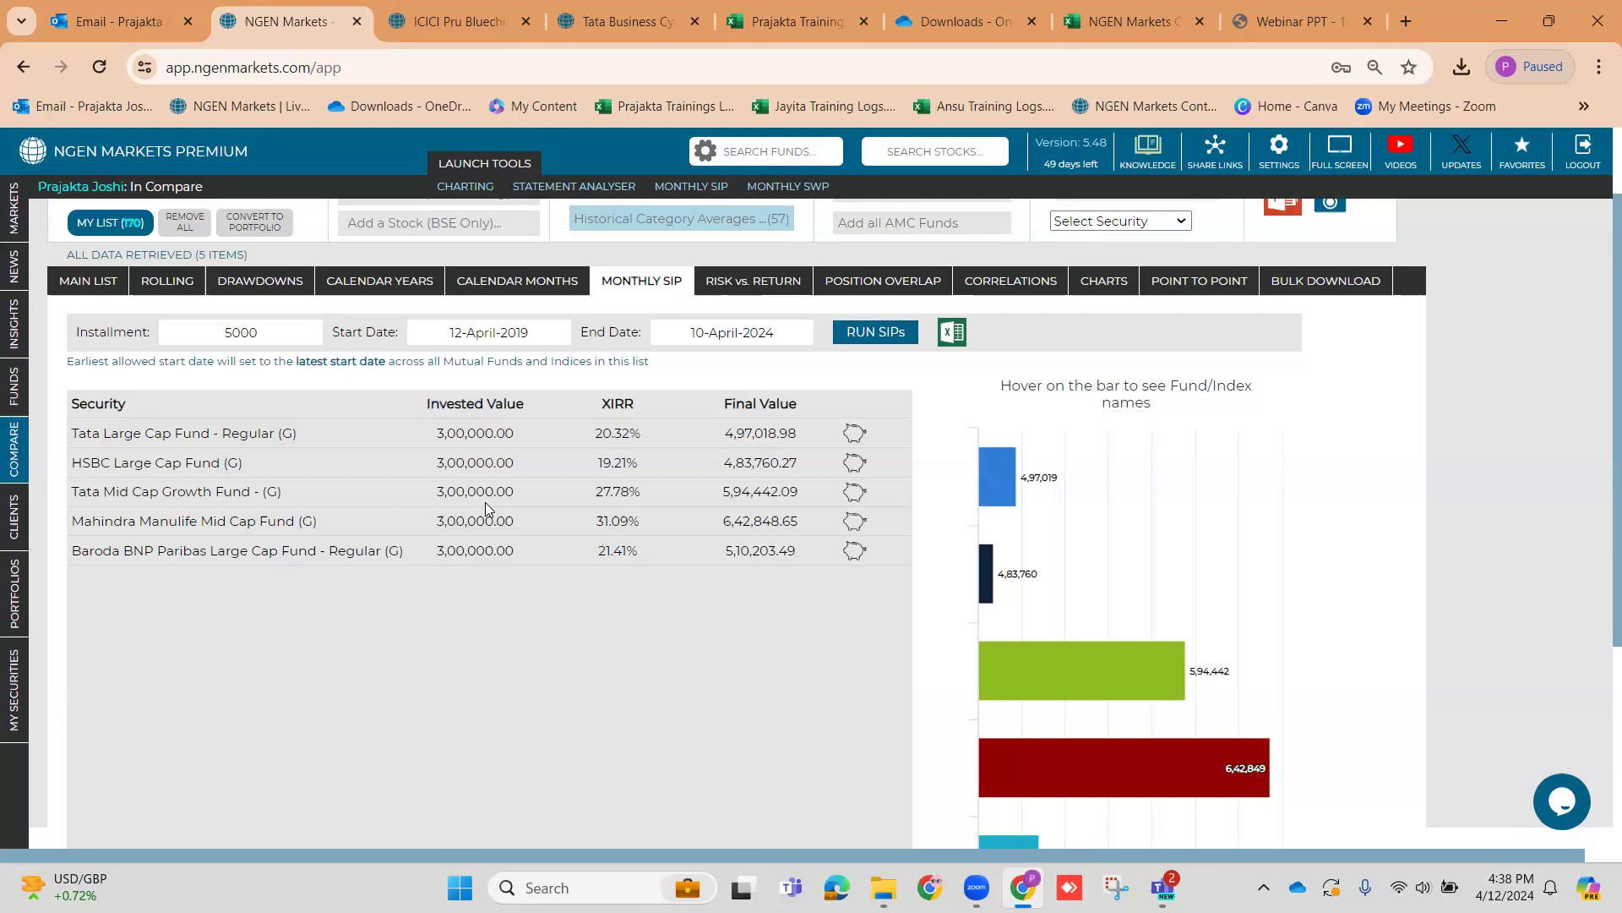
Open the detailed monthly SIP analysis for Tata Large Cap Fund - Regular (G) and check the invested amount
{"action": "left_click", "coordinate": [856, 442]}
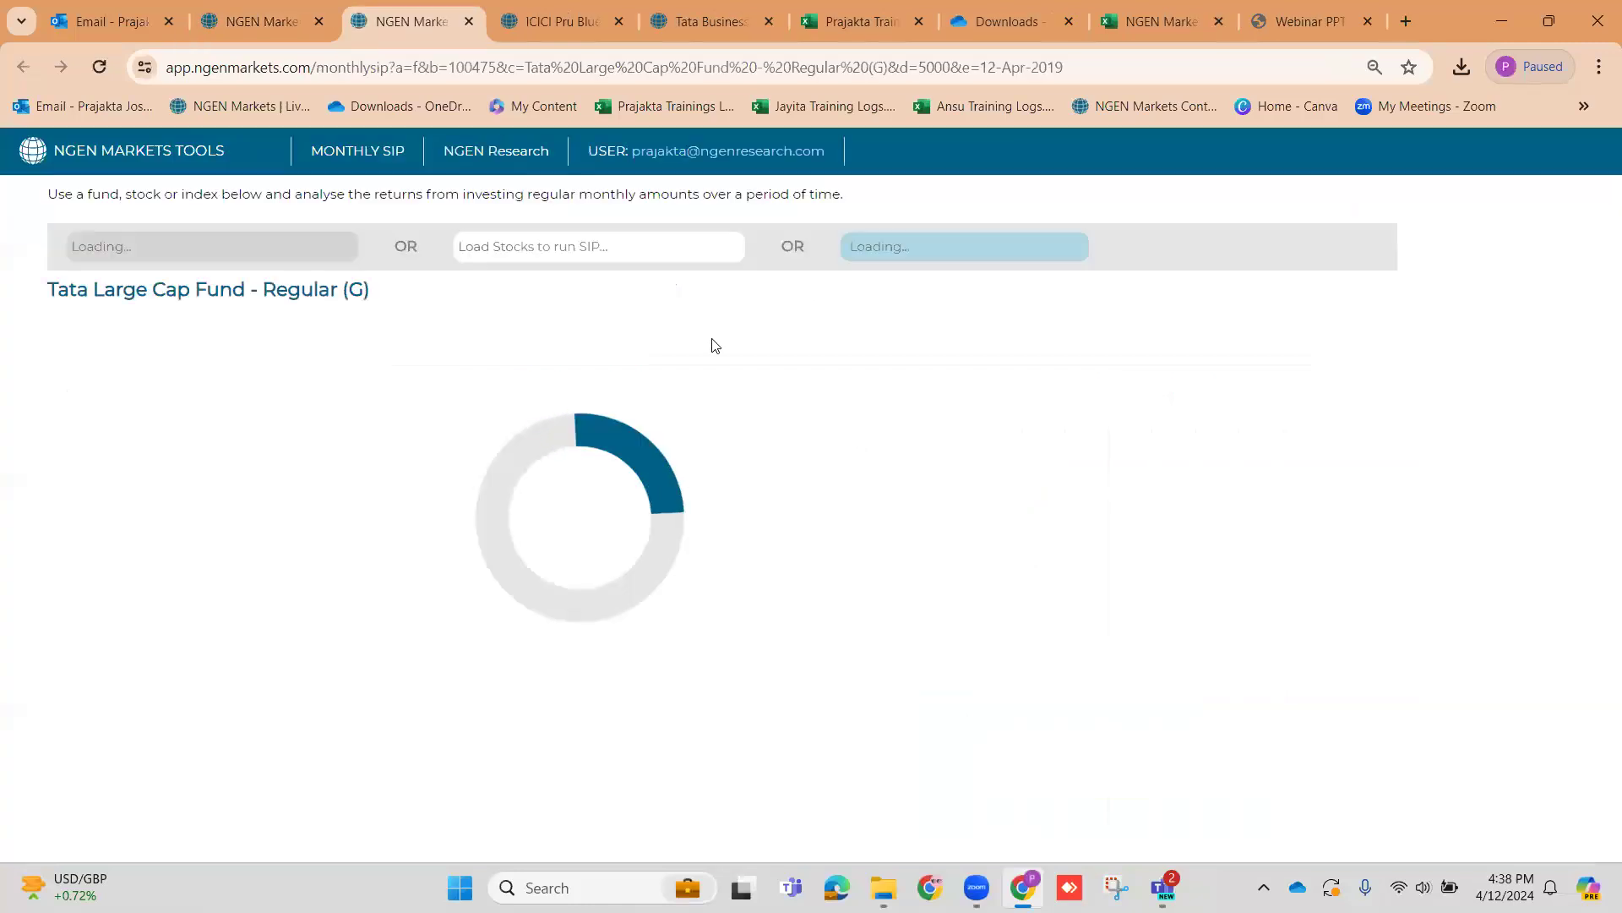
{"action": "left_click_drag", "start_coordinate": [578, 399], "coordinate": [712, 397]}
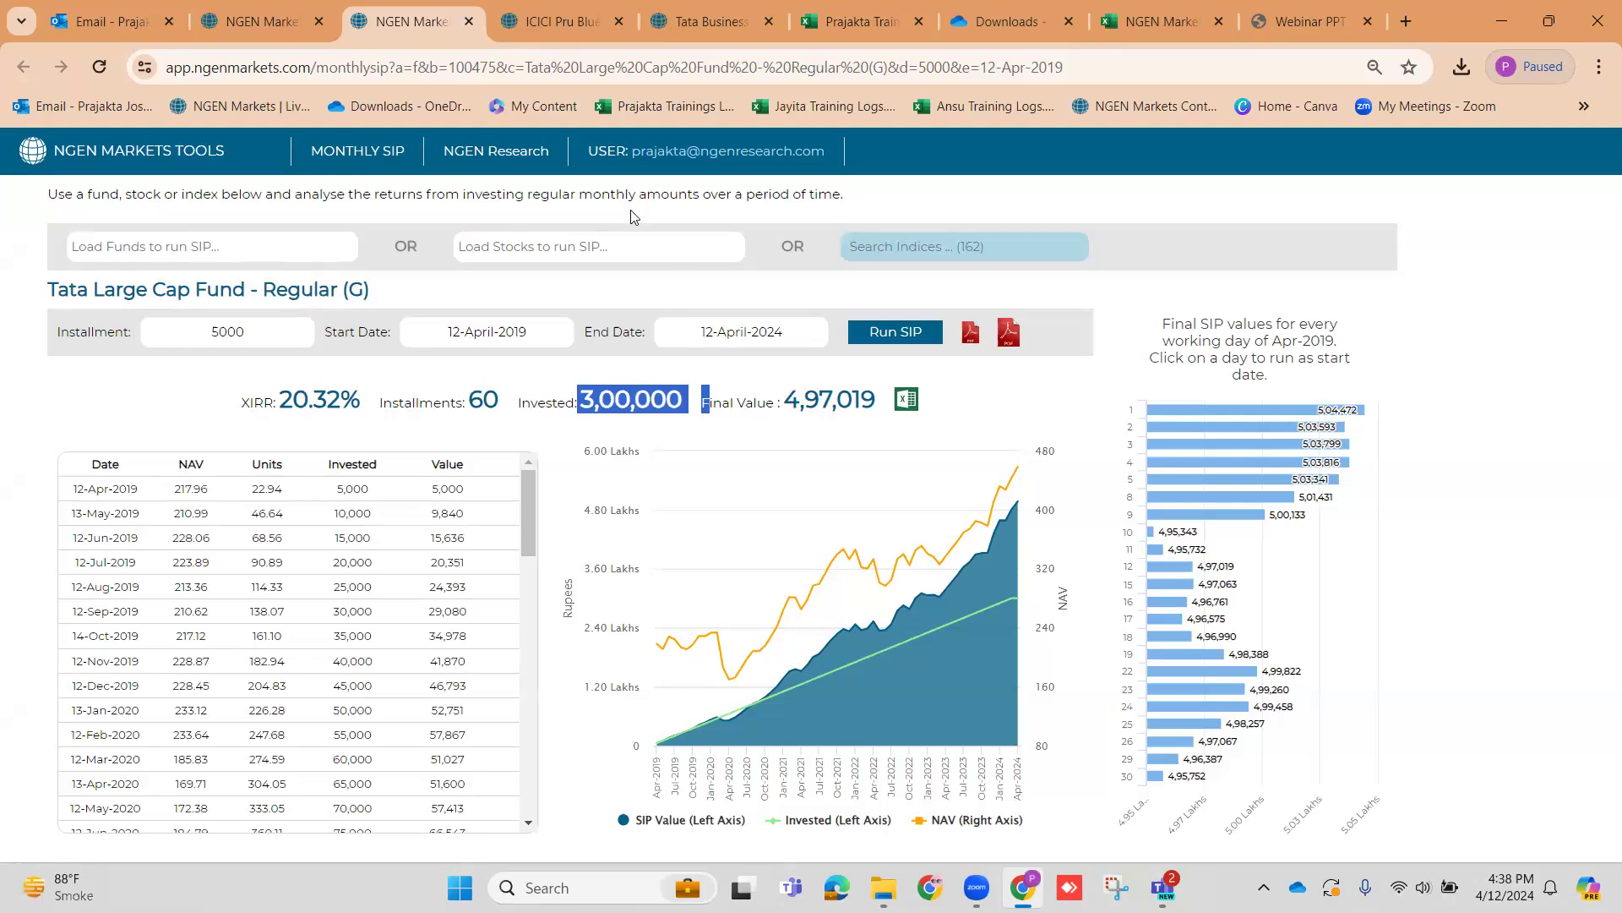
Return to the fund comparison and switch to the Portfolios section
{"action": "left_click", "coordinate": [269, 21]}
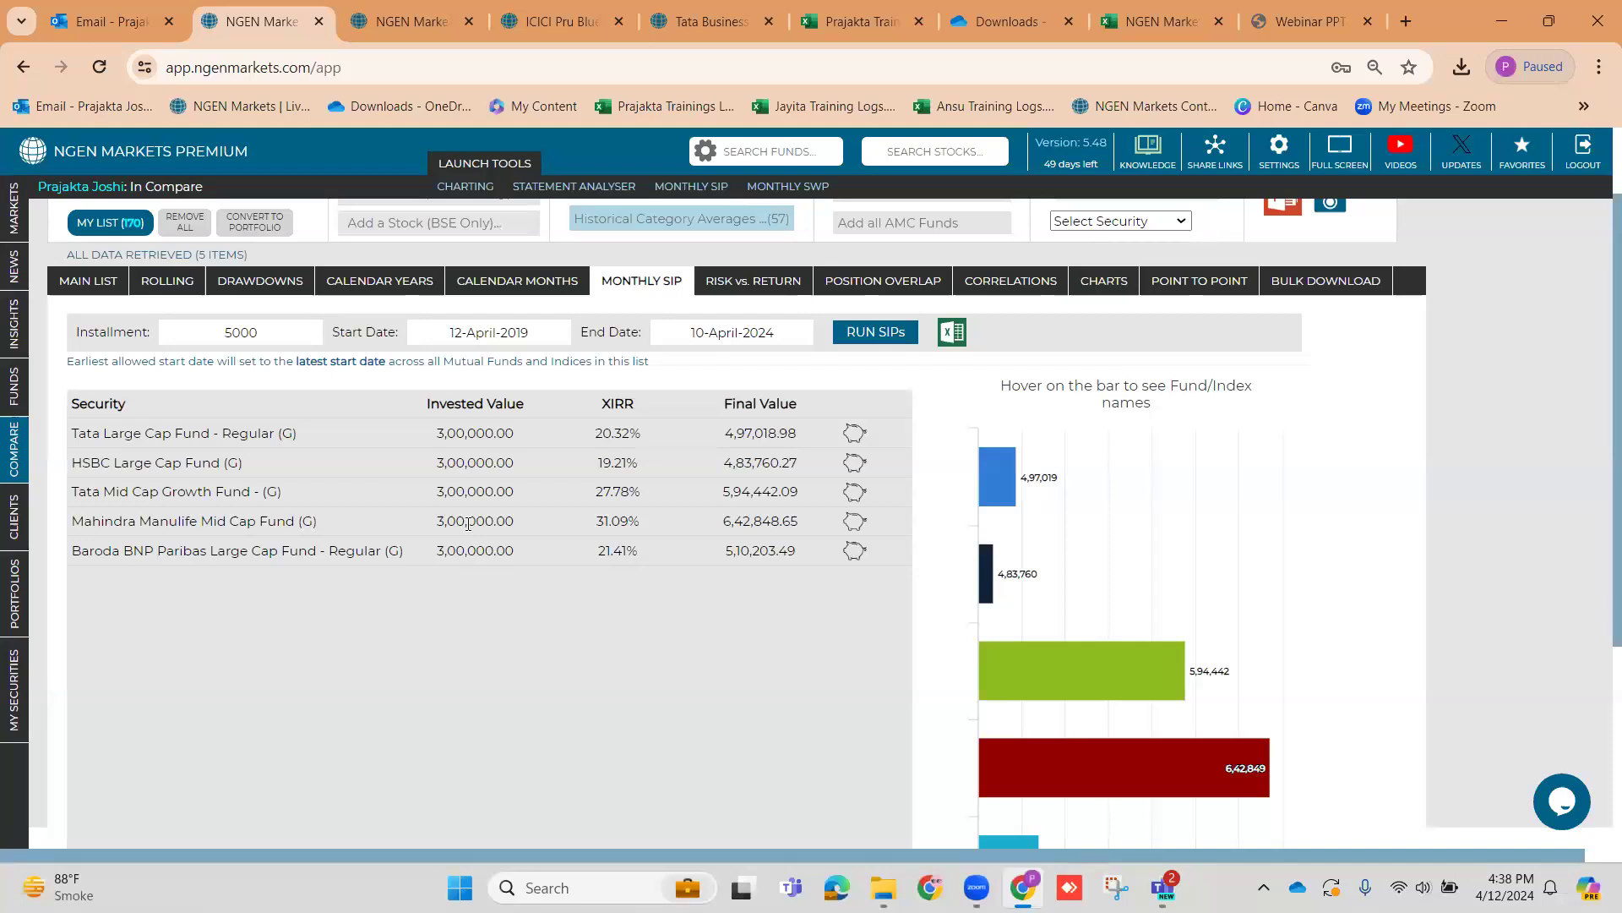
{"action": "scroll", "coordinate": [468, 523], "scroll_direction": "up", "scroll_amount": 1}
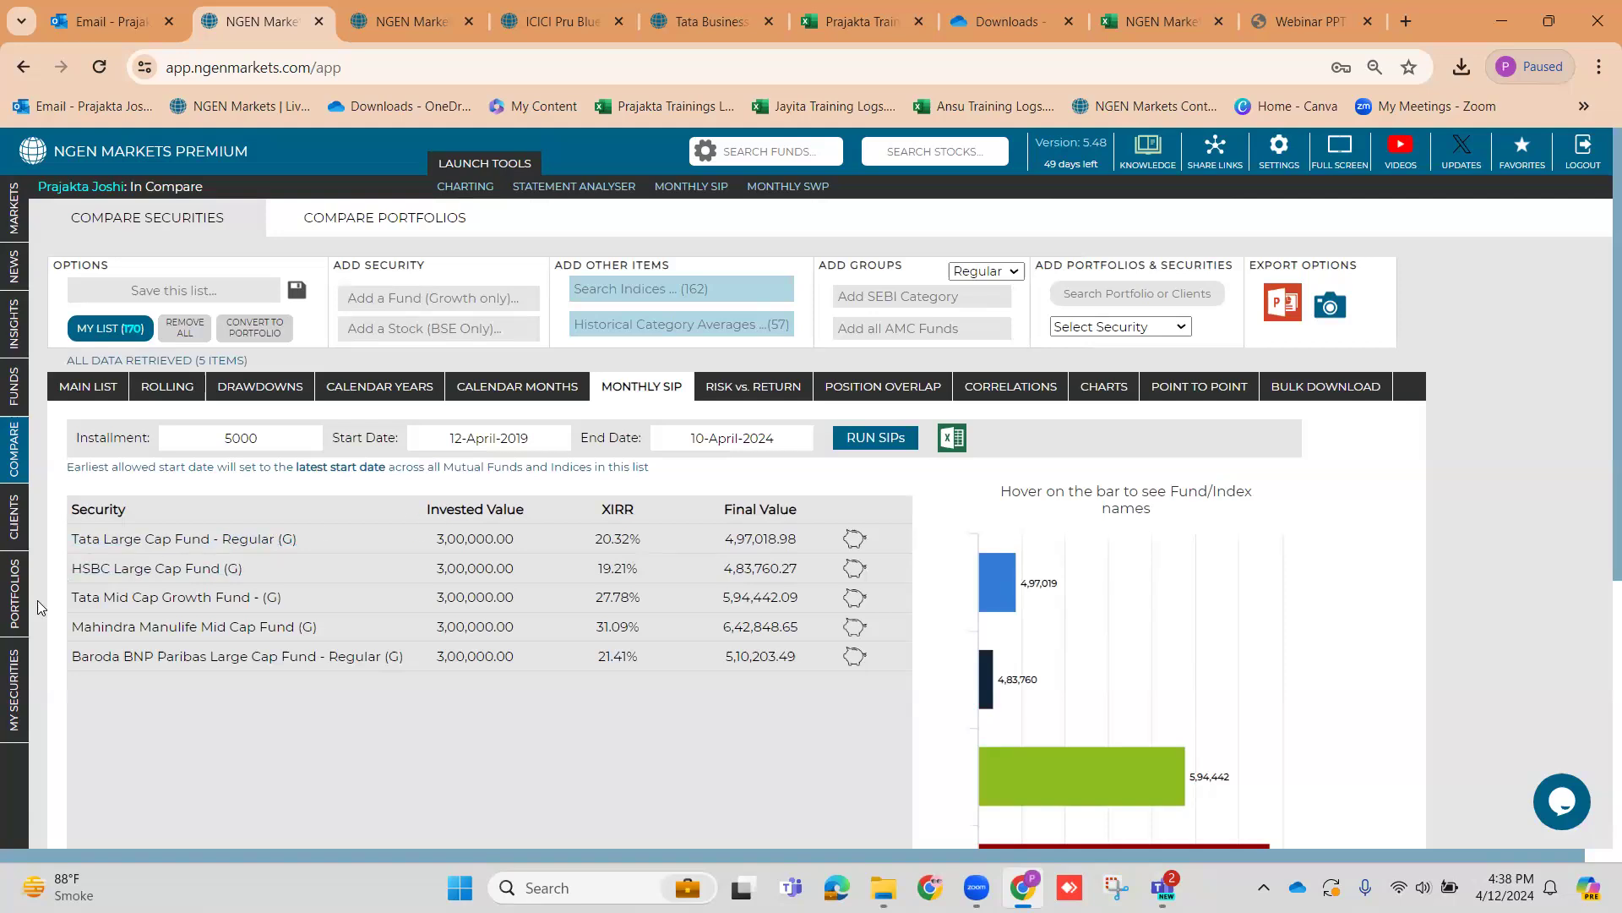
{"action": "mouse_move", "coordinate": [15, 626]}
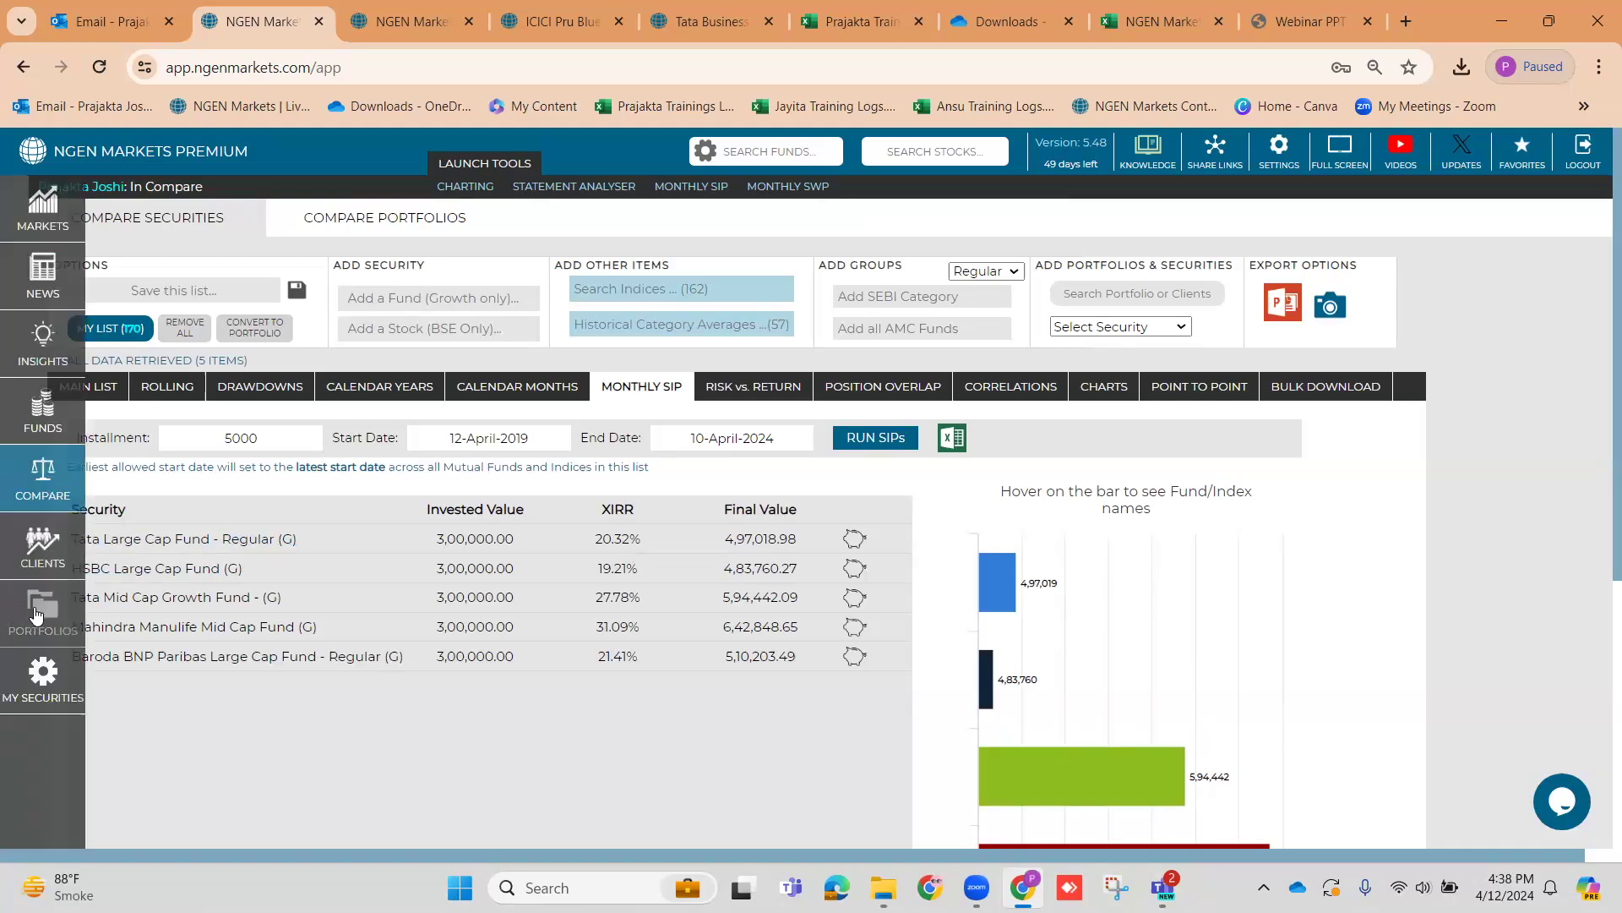
{"action": "left_click", "coordinate": [36, 616]}
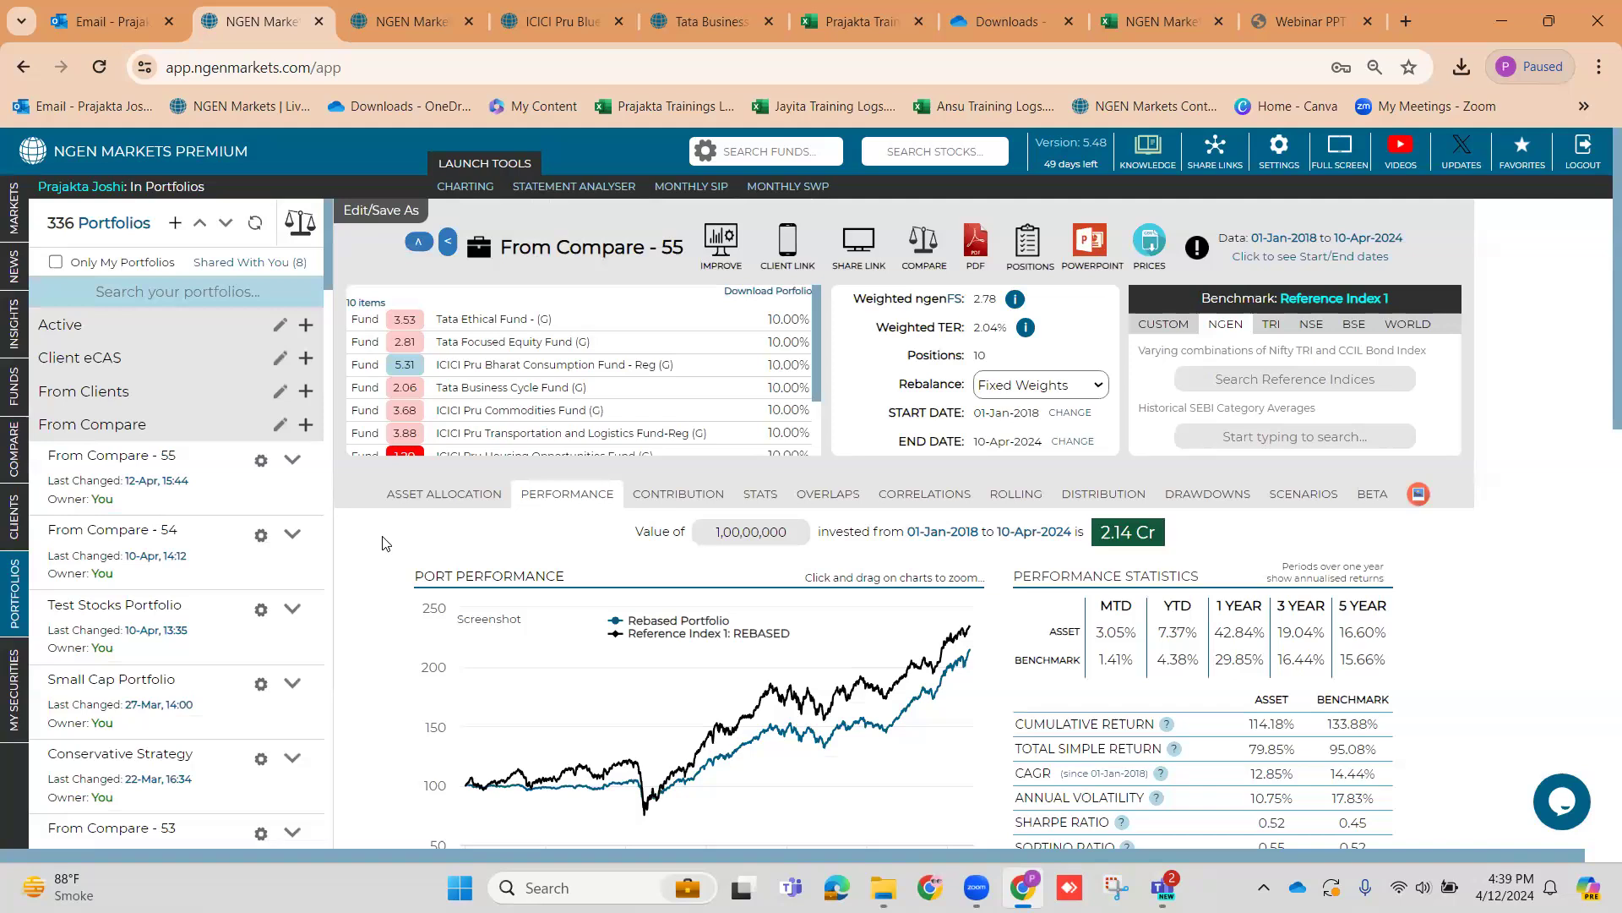
Start a new portfolio and add Parag Parikh Flexi Cap Fund (G) to it
{"action": "left_click", "coordinate": [175, 227]}
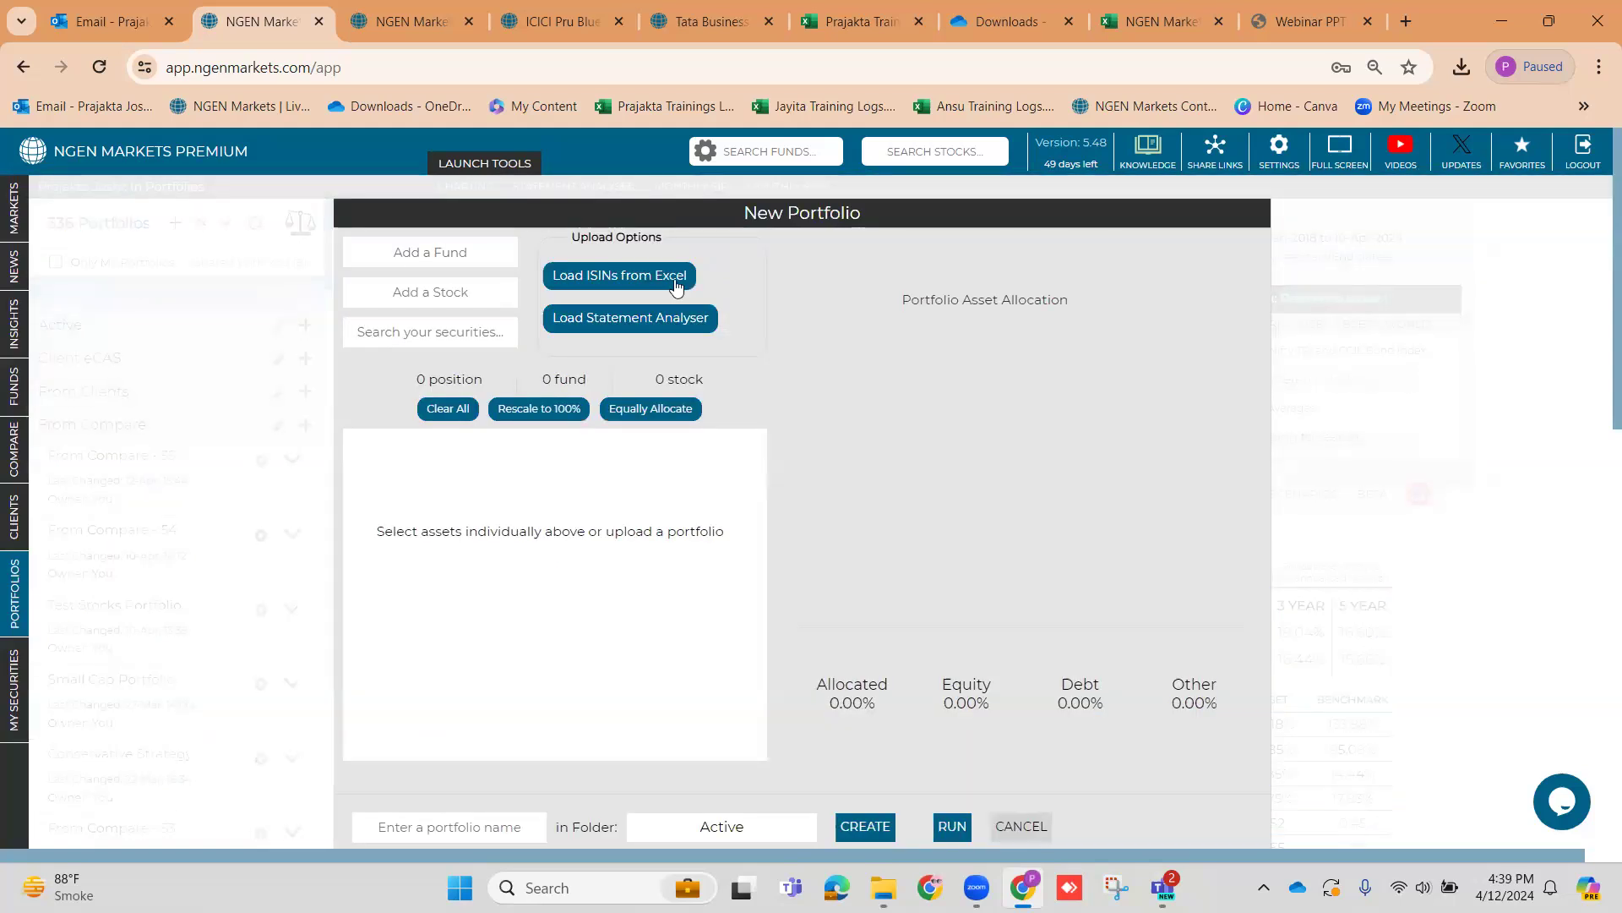
{"action": "left_click", "coordinate": [212, 256]}
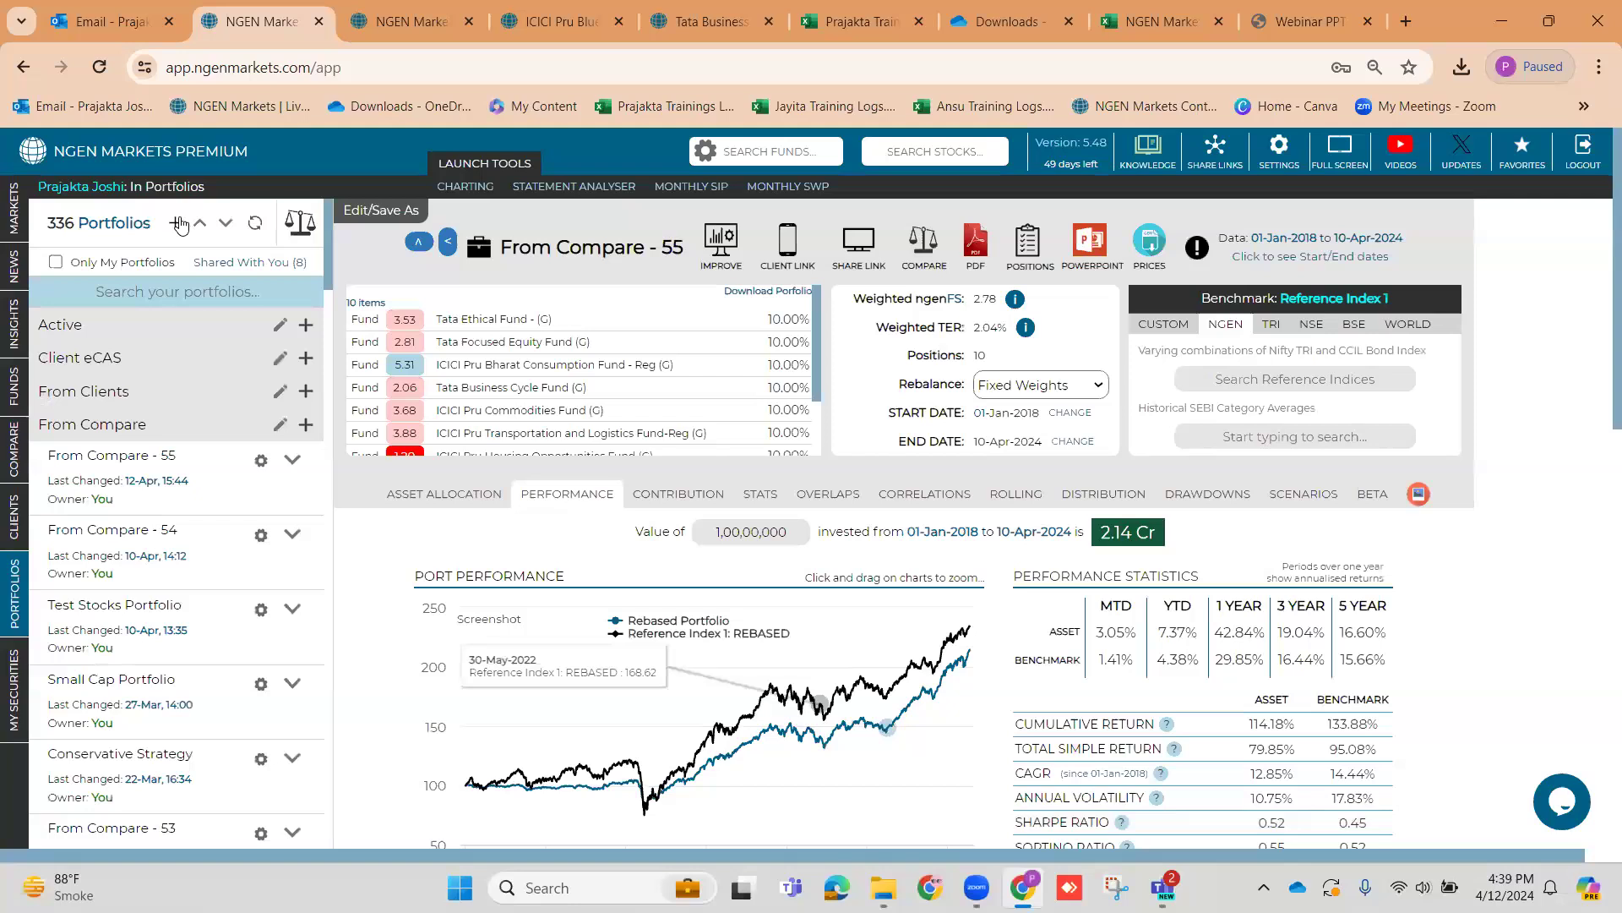
{"action": "left_click", "coordinate": [175, 223]}
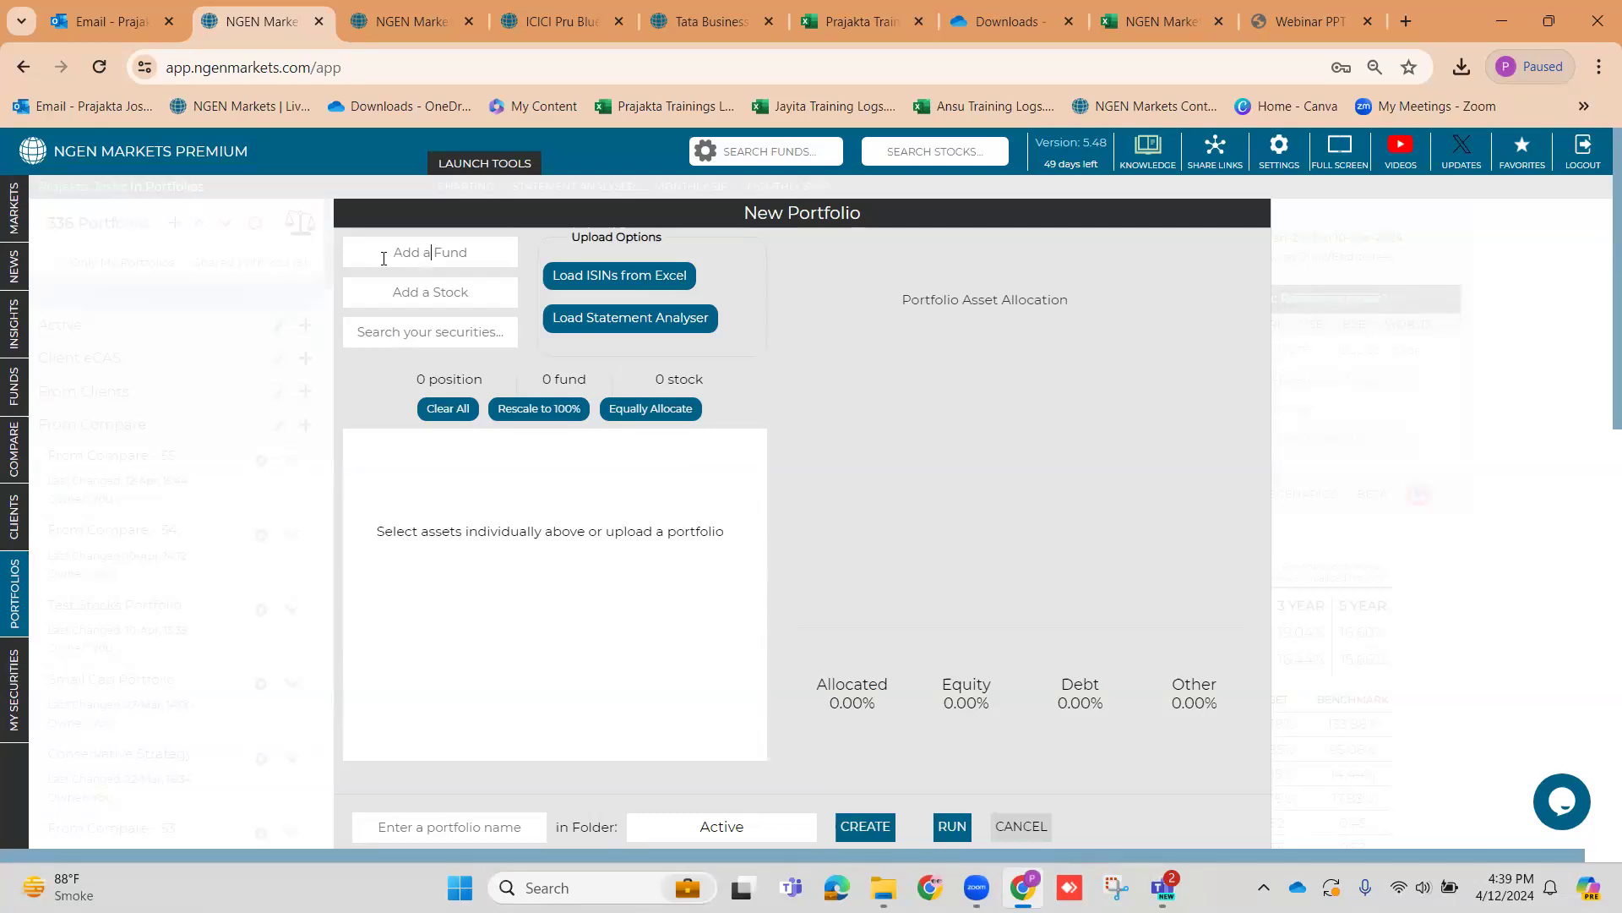
{"action": "type", "text": "Parag par"}
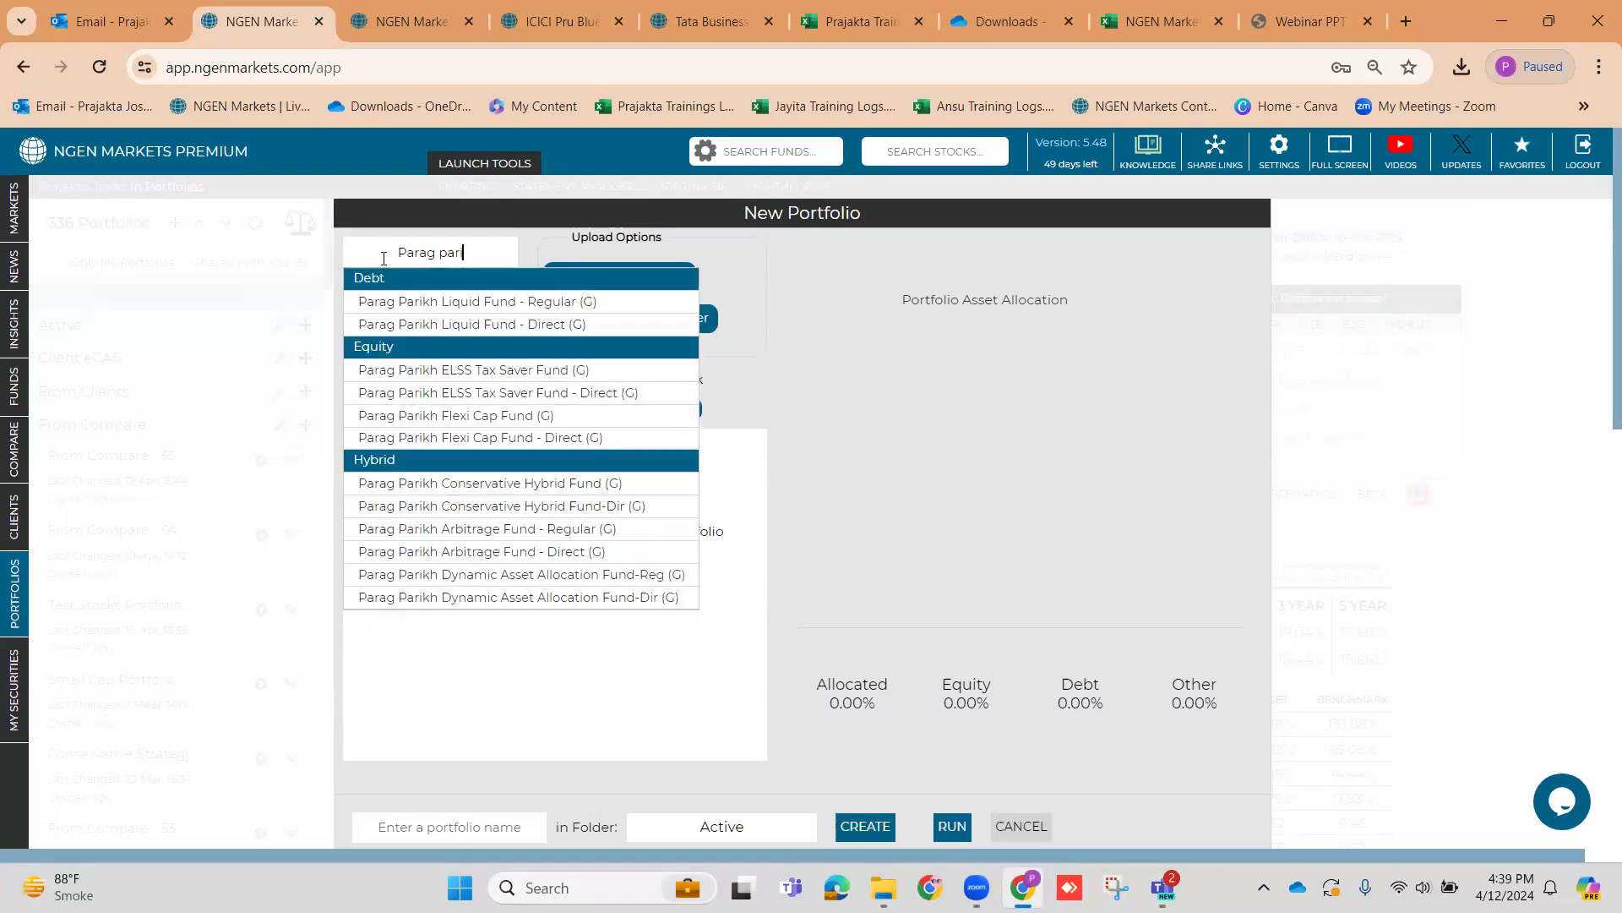
{"action": "type", "text": "ikh"}
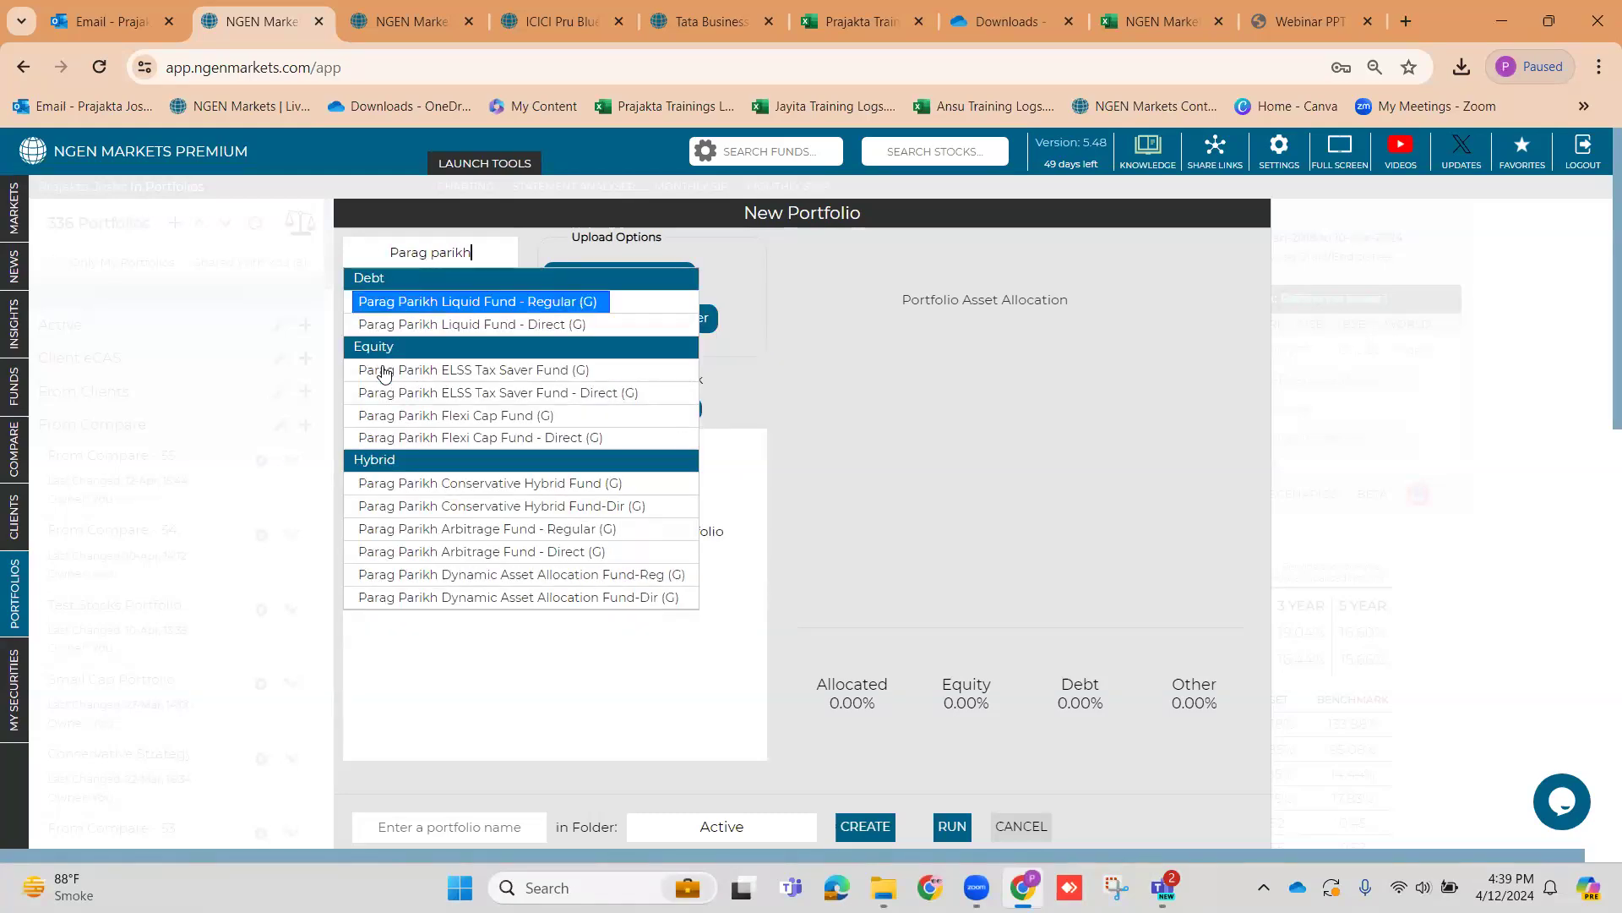
{"action": "left_click", "coordinate": [384, 415]}
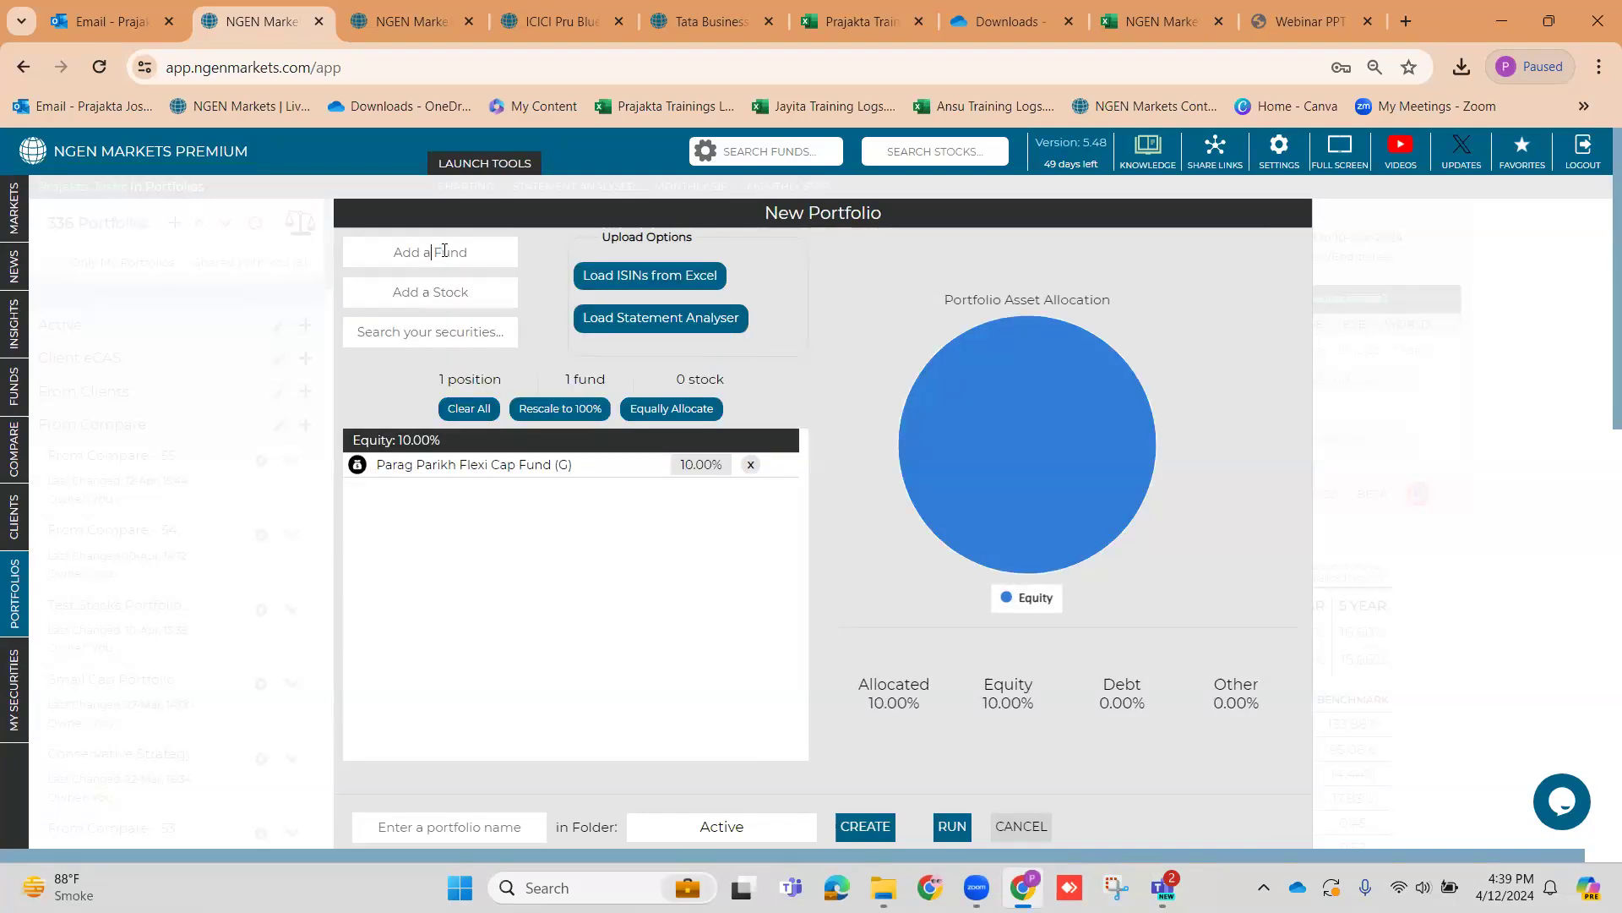
Add Tata Multi Asset Opportunities Fund - Reg (G) to the new portfolio
{"action": "type", "text": "tata mu"}
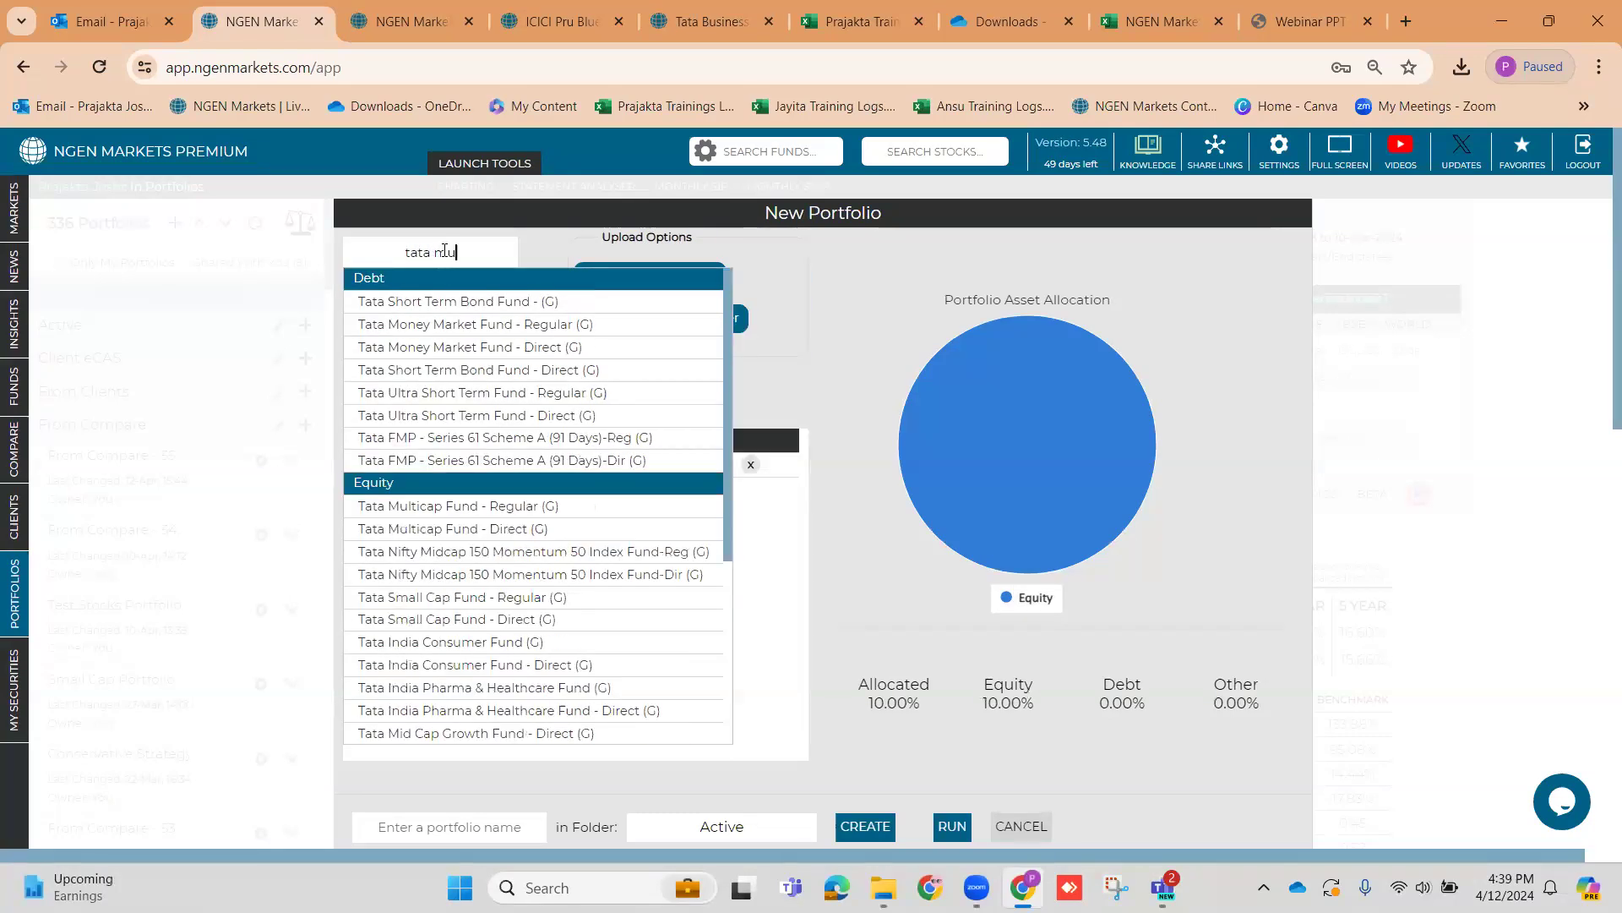
{"action": "type", "text": "lti"}
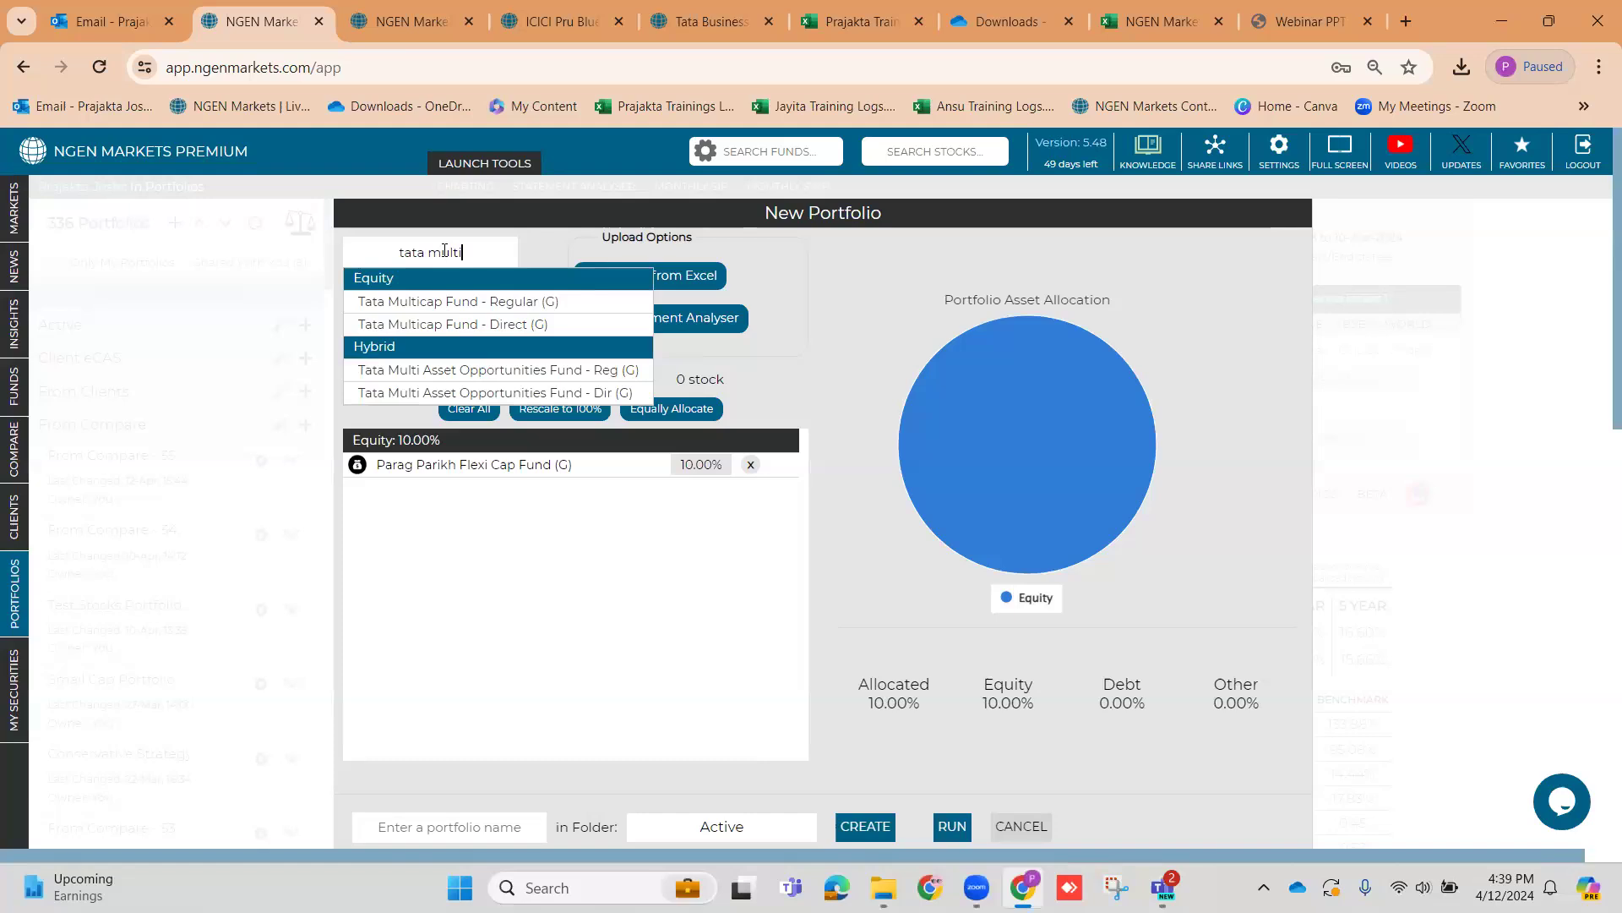
{"action": "left_click", "coordinate": [430, 372]}
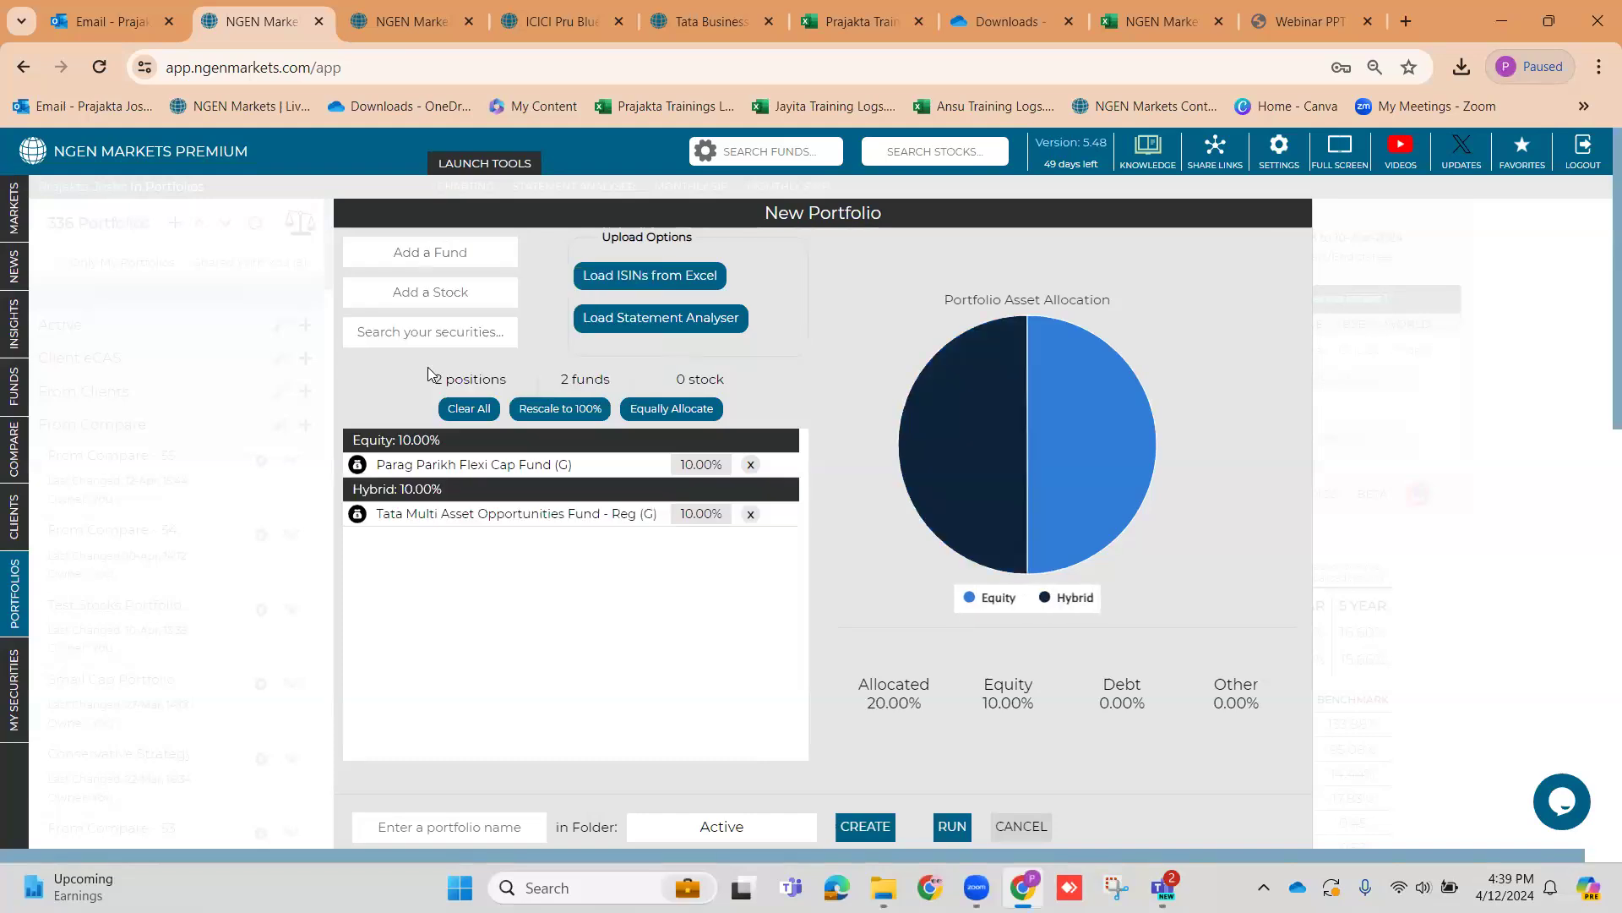
Allocate the two funds equally and run the new portfolio without naming it
{"action": "left_click", "coordinate": [664, 412]}
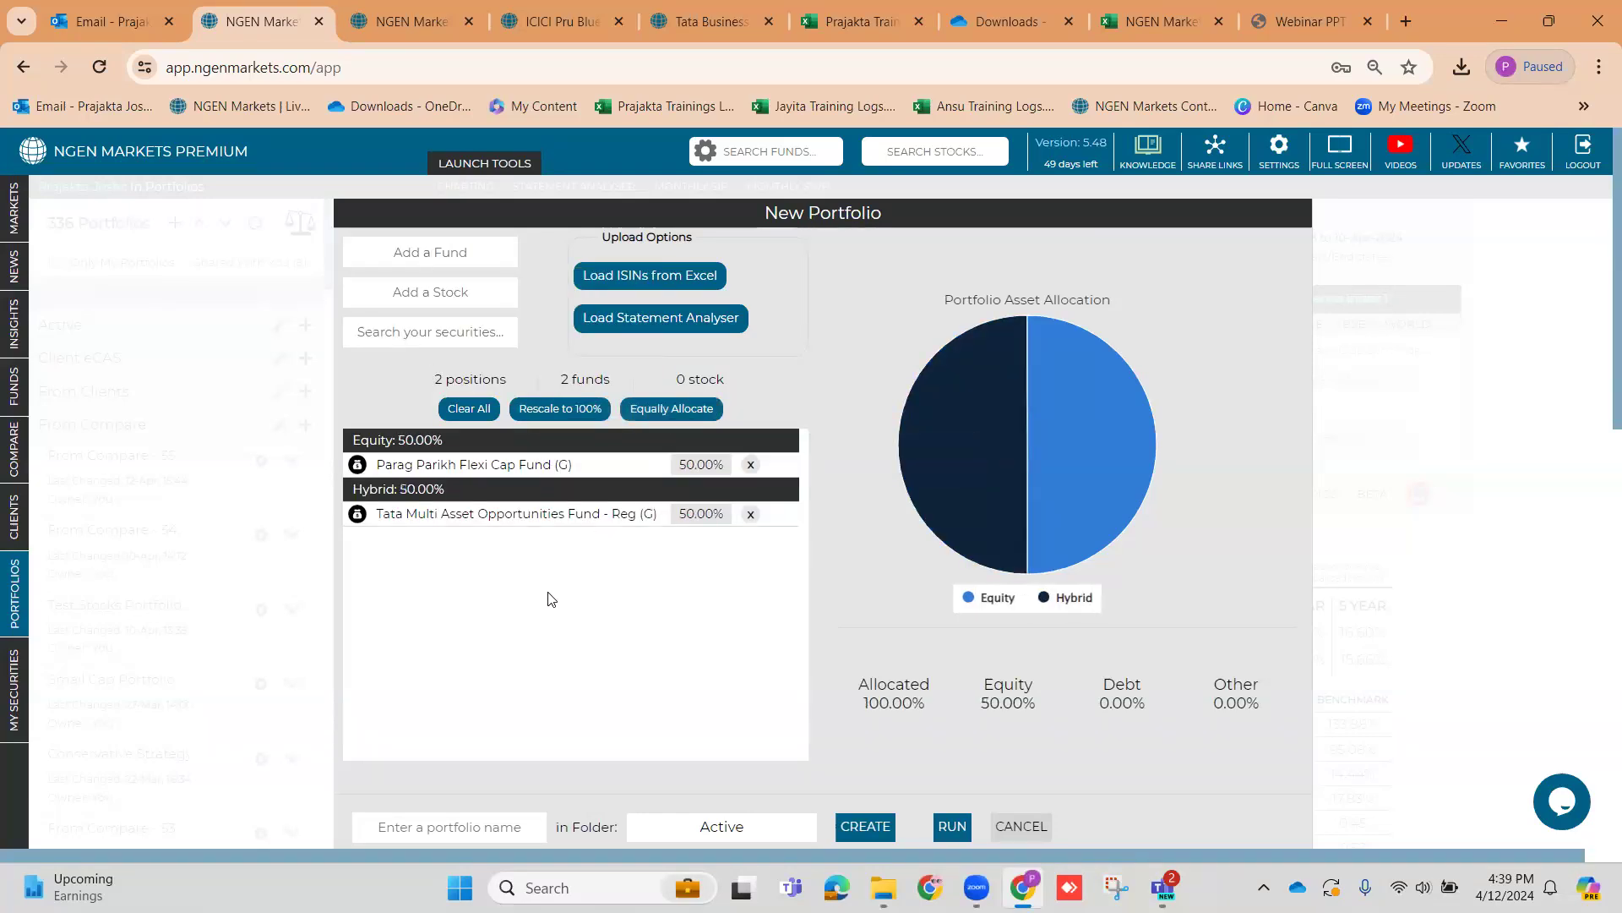
{"action": "scroll", "coordinate": [551, 599], "scroll_direction": "down", "scroll_amount": 1}
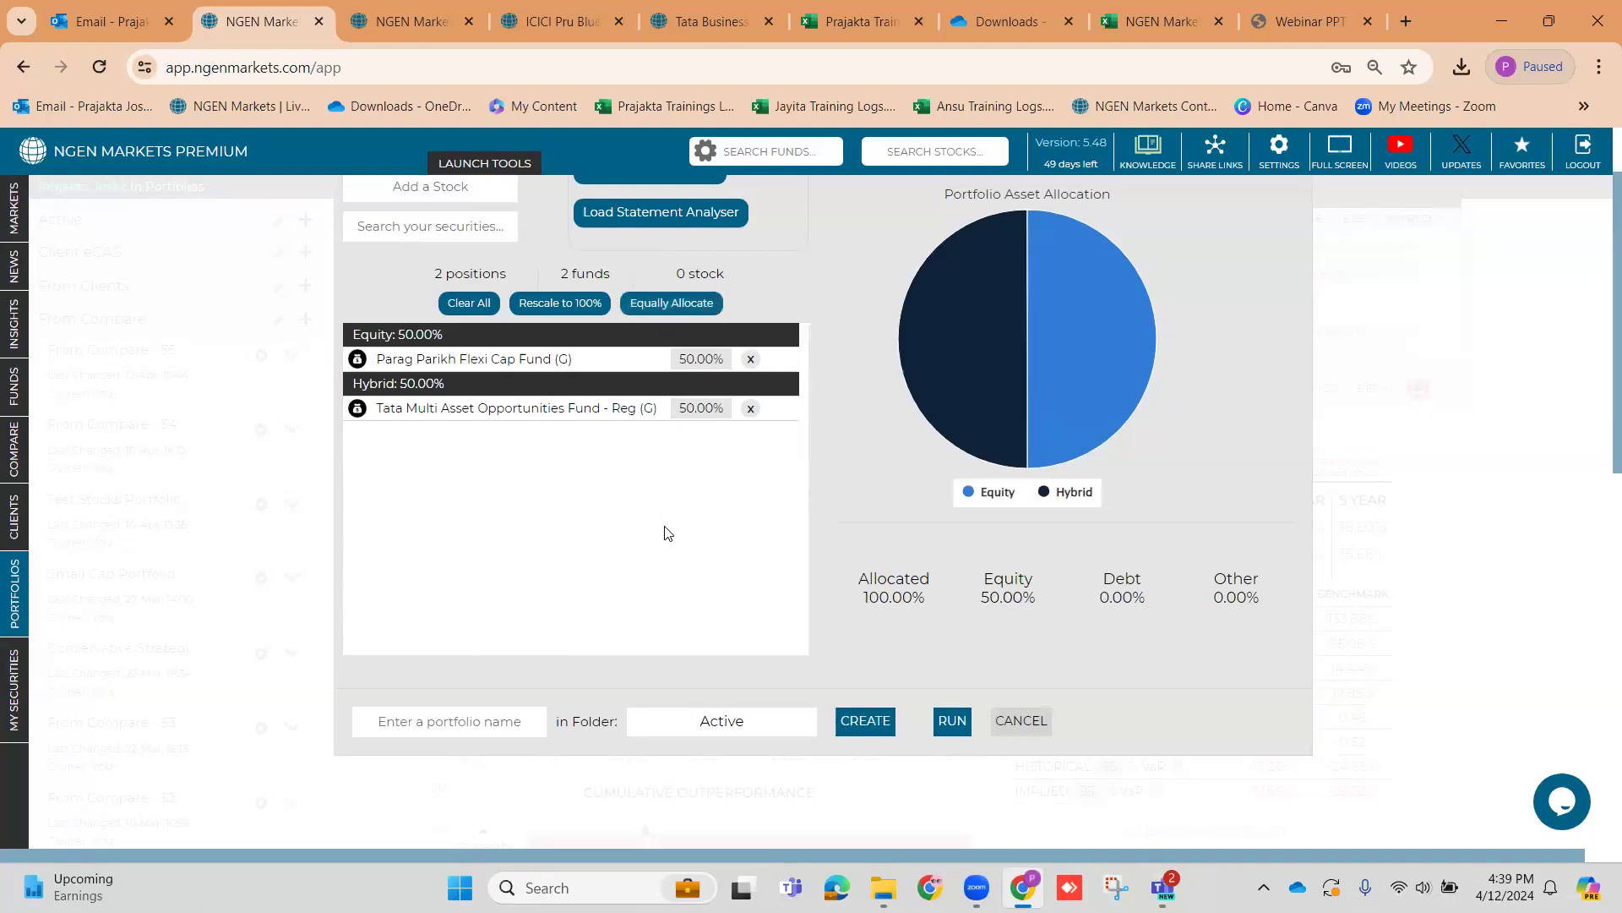
{"action": "left_click", "coordinate": [952, 721]}
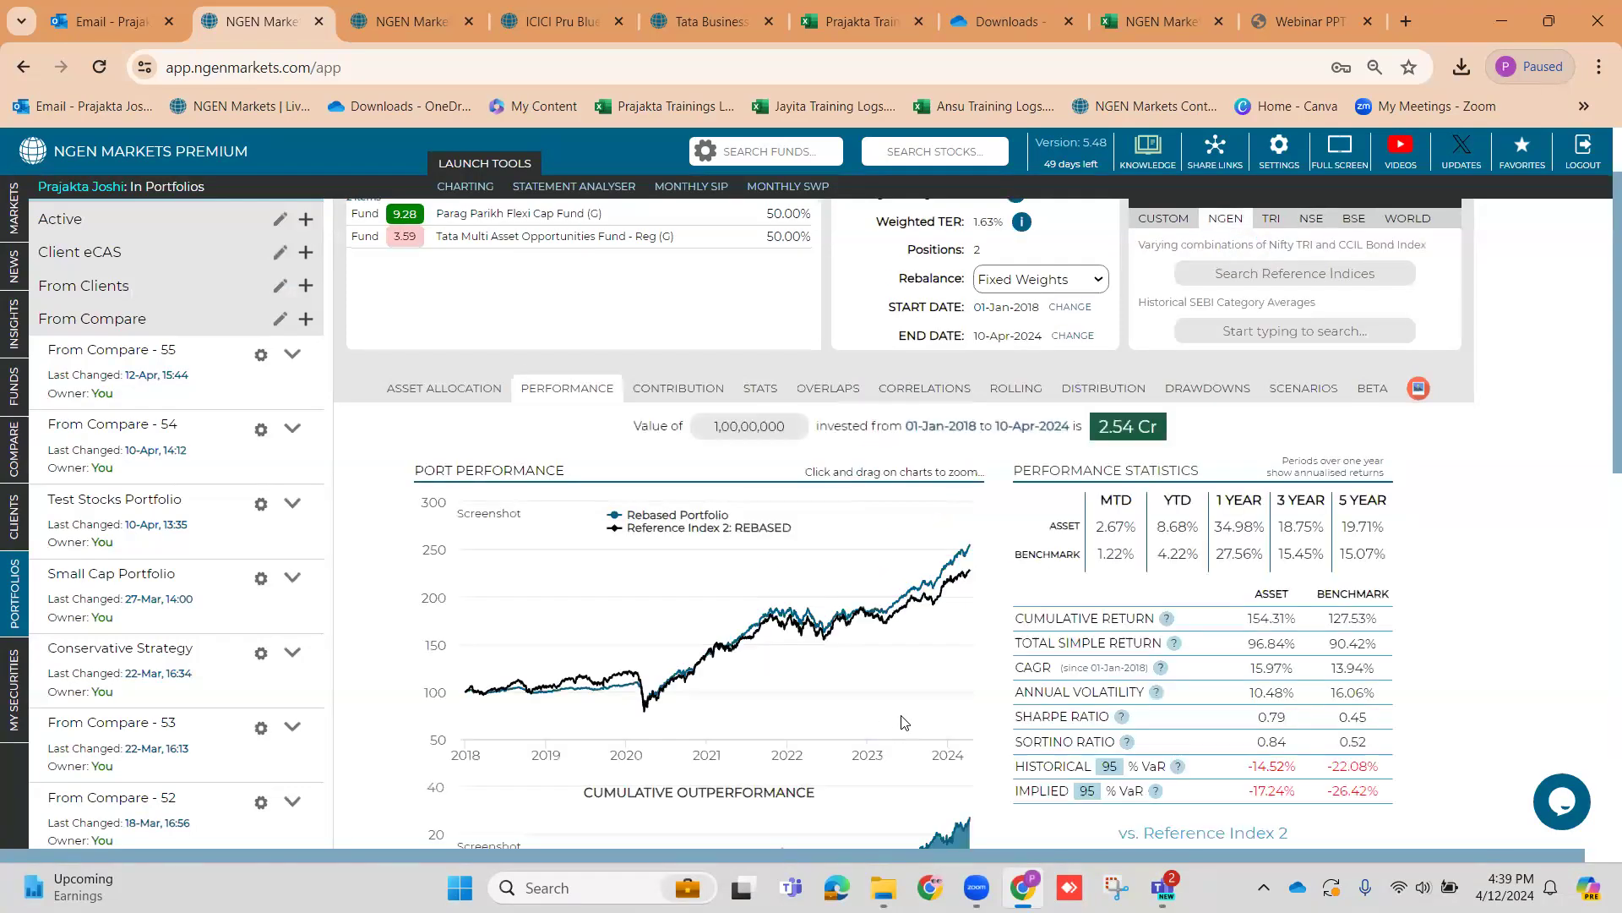
Examine the new portfolio's asset allocation and the total of all its exposures
{"action": "left_click", "coordinate": [464, 389]}
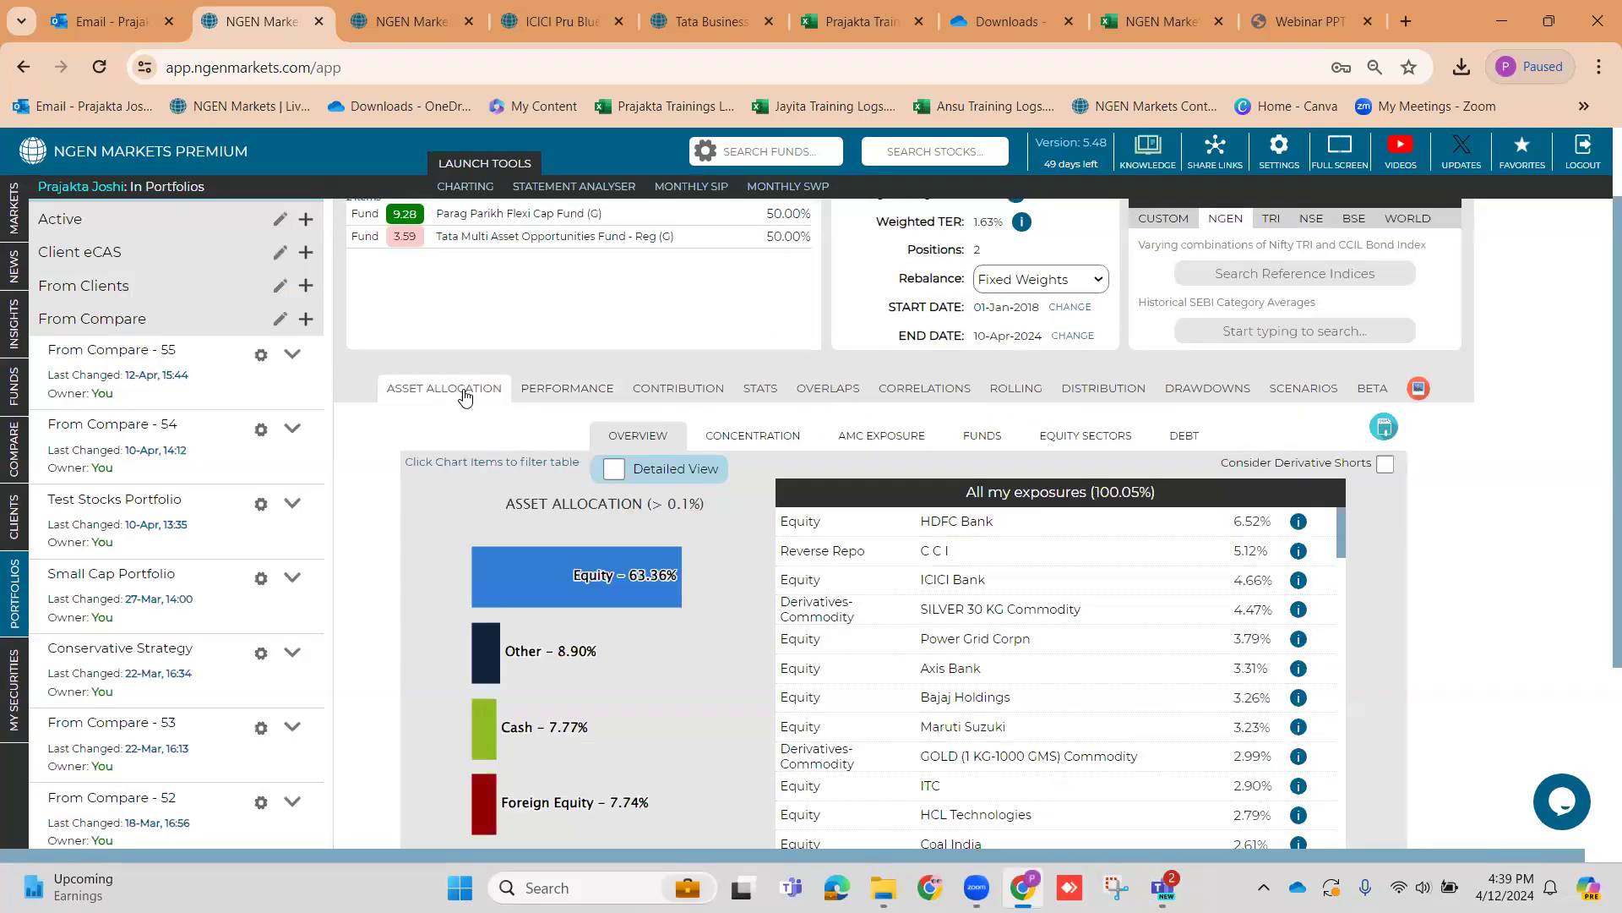
{"action": "left_click_drag", "start_coordinate": [1091, 491], "coordinate": [1155, 492]}
Open the Tata Multi Asset Opportunities Fund - Reg (G) page from the portfolio and view its asset allocation
{"action": "left_click", "coordinate": [557, 244]}
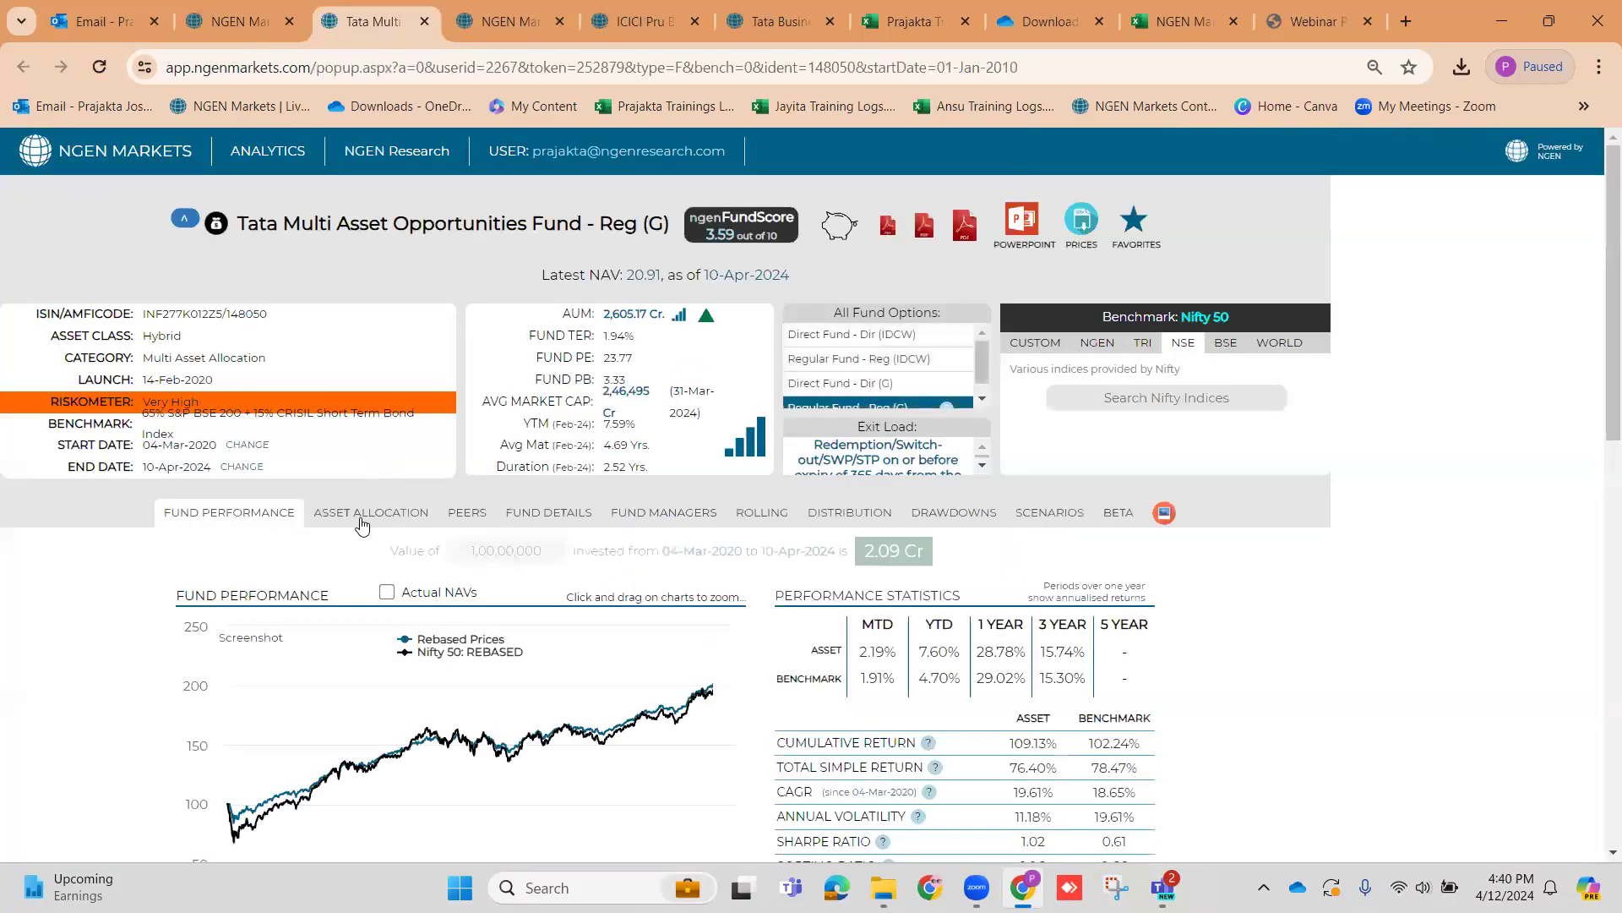
{"action": "left_click", "coordinate": [362, 518]}
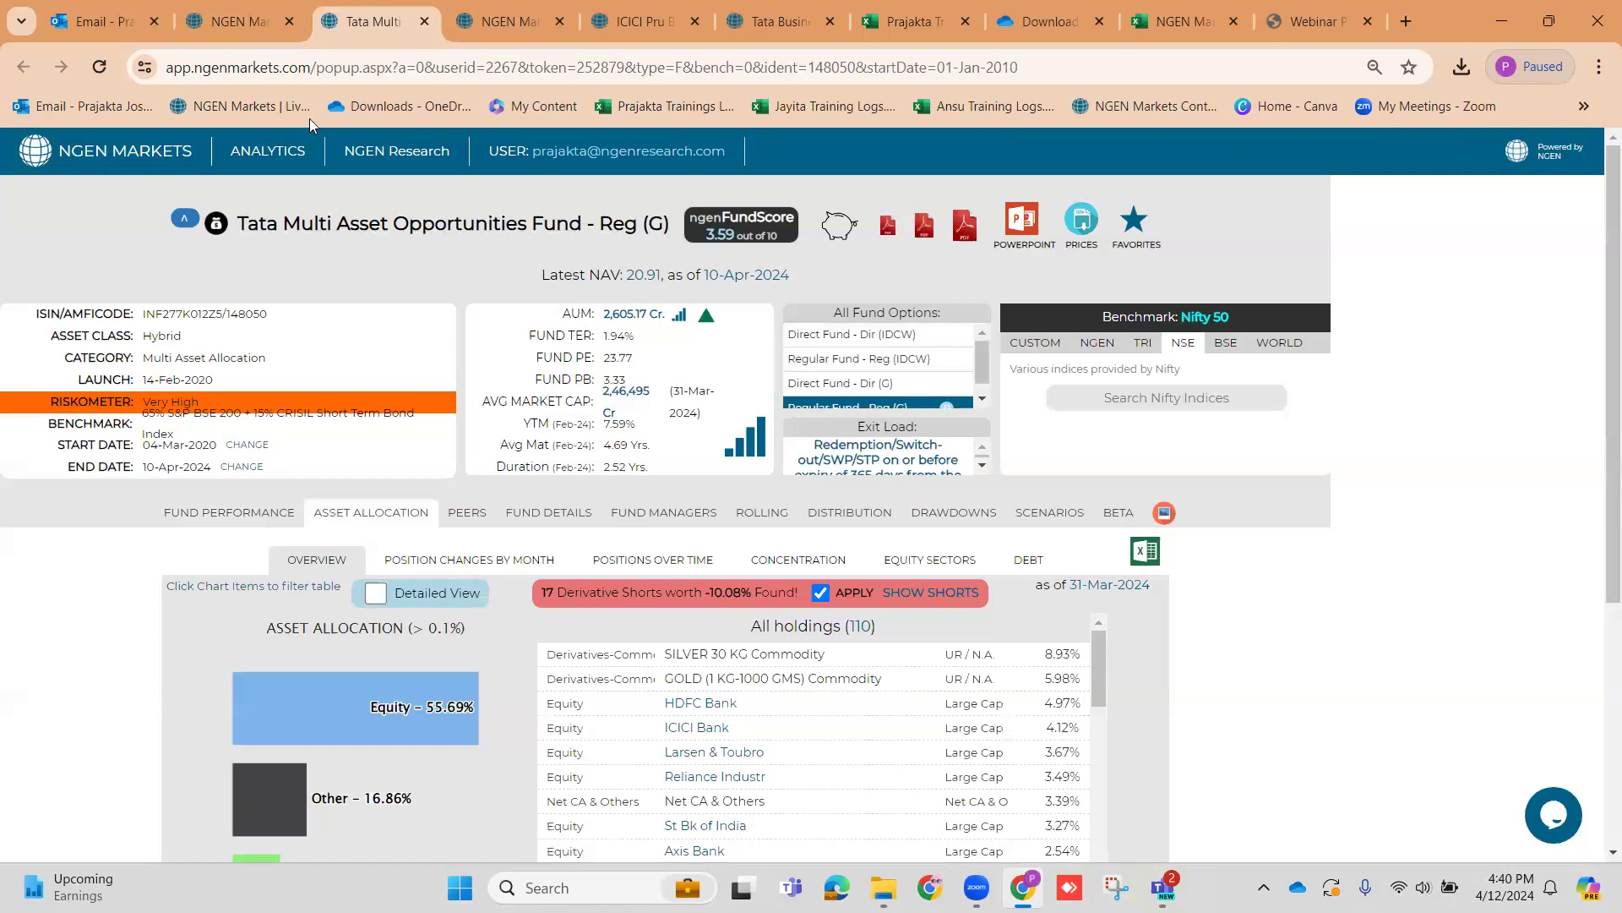
{"action": "left_click", "coordinate": [258, 17]}
{"action": "left_click", "coordinate": [363, 12]}
Compare the fund's holdings without and with derivative shorts applied, and check what the shorts are worth
{"action": "left_click", "coordinate": [822, 592]}
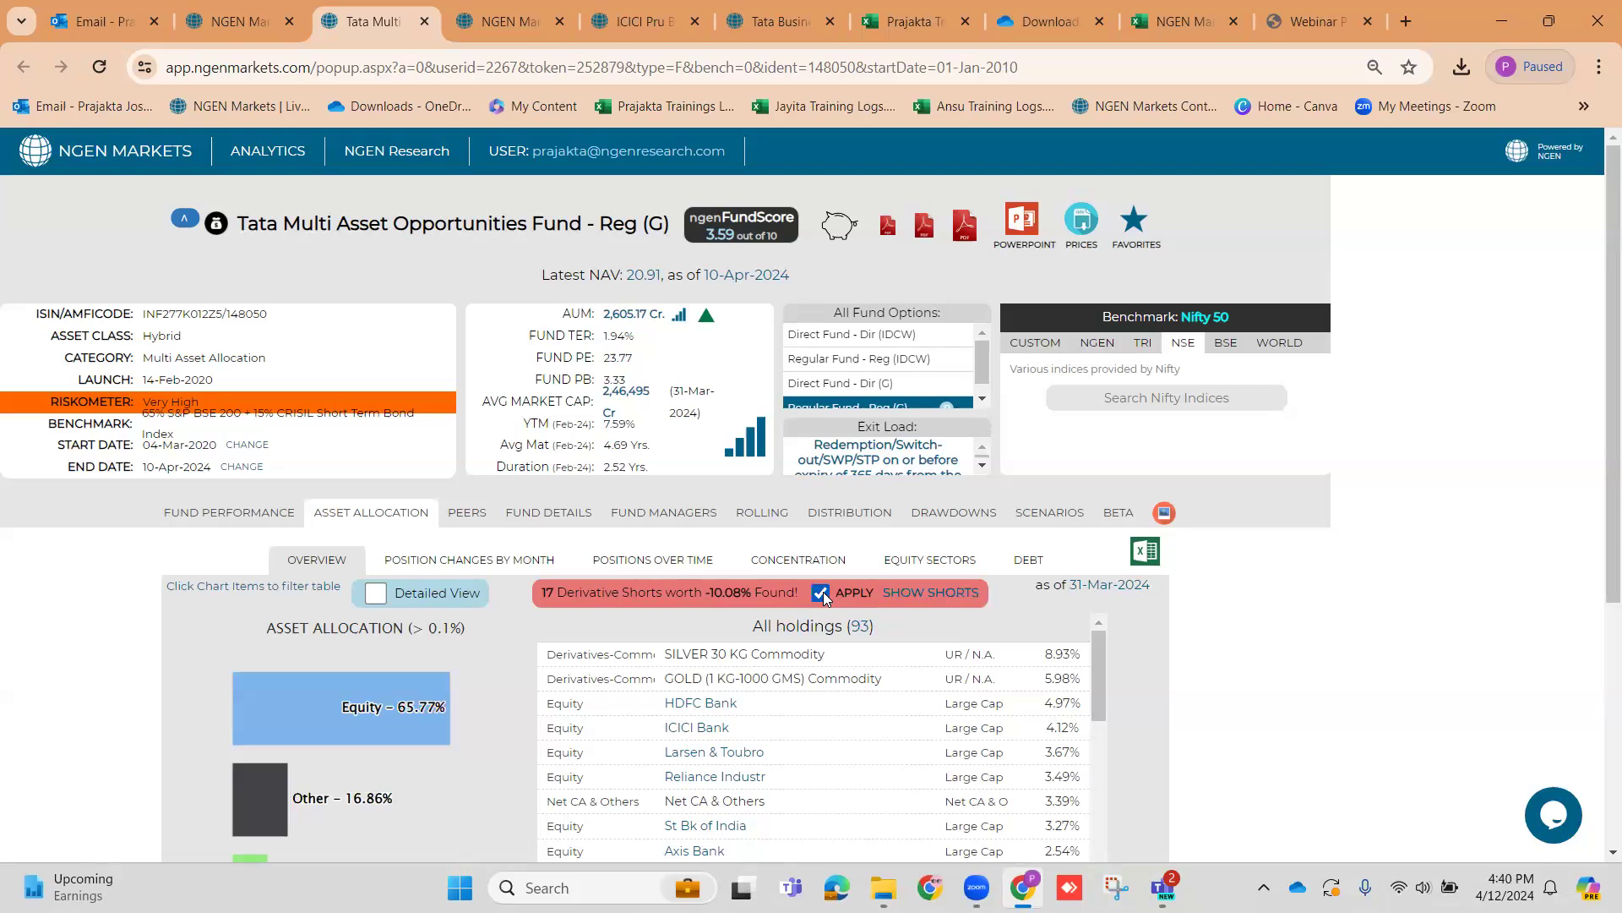
{"action": "left_click", "coordinate": [823, 592]}
{"action": "left_click", "coordinate": [822, 592]}
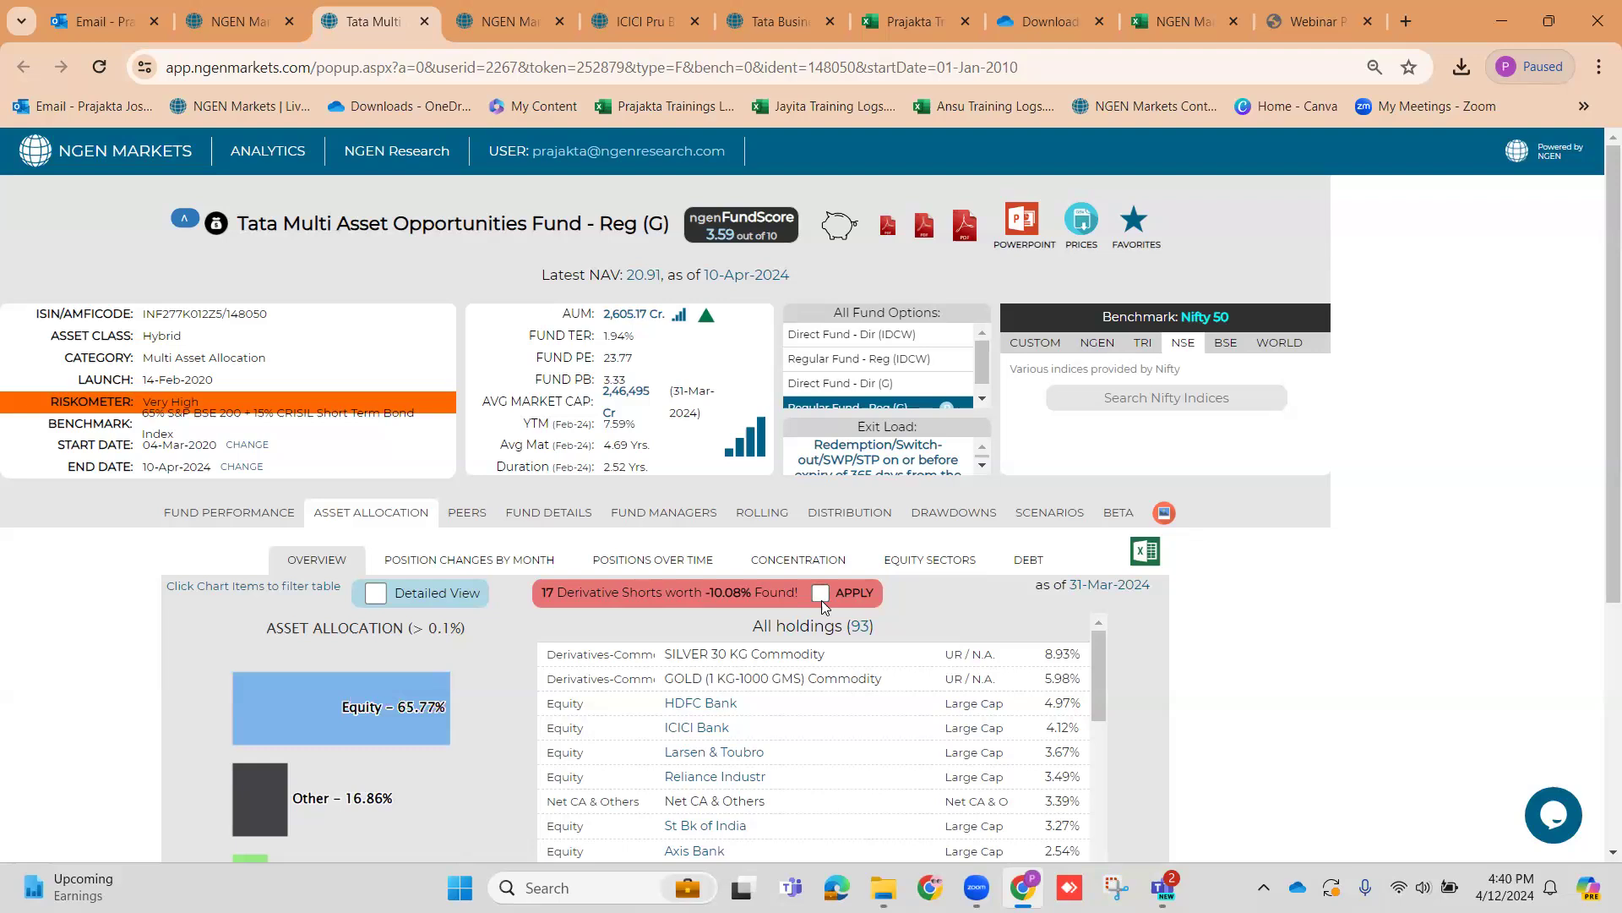
{"action": "left_click", "coordinate": [820, 595]}
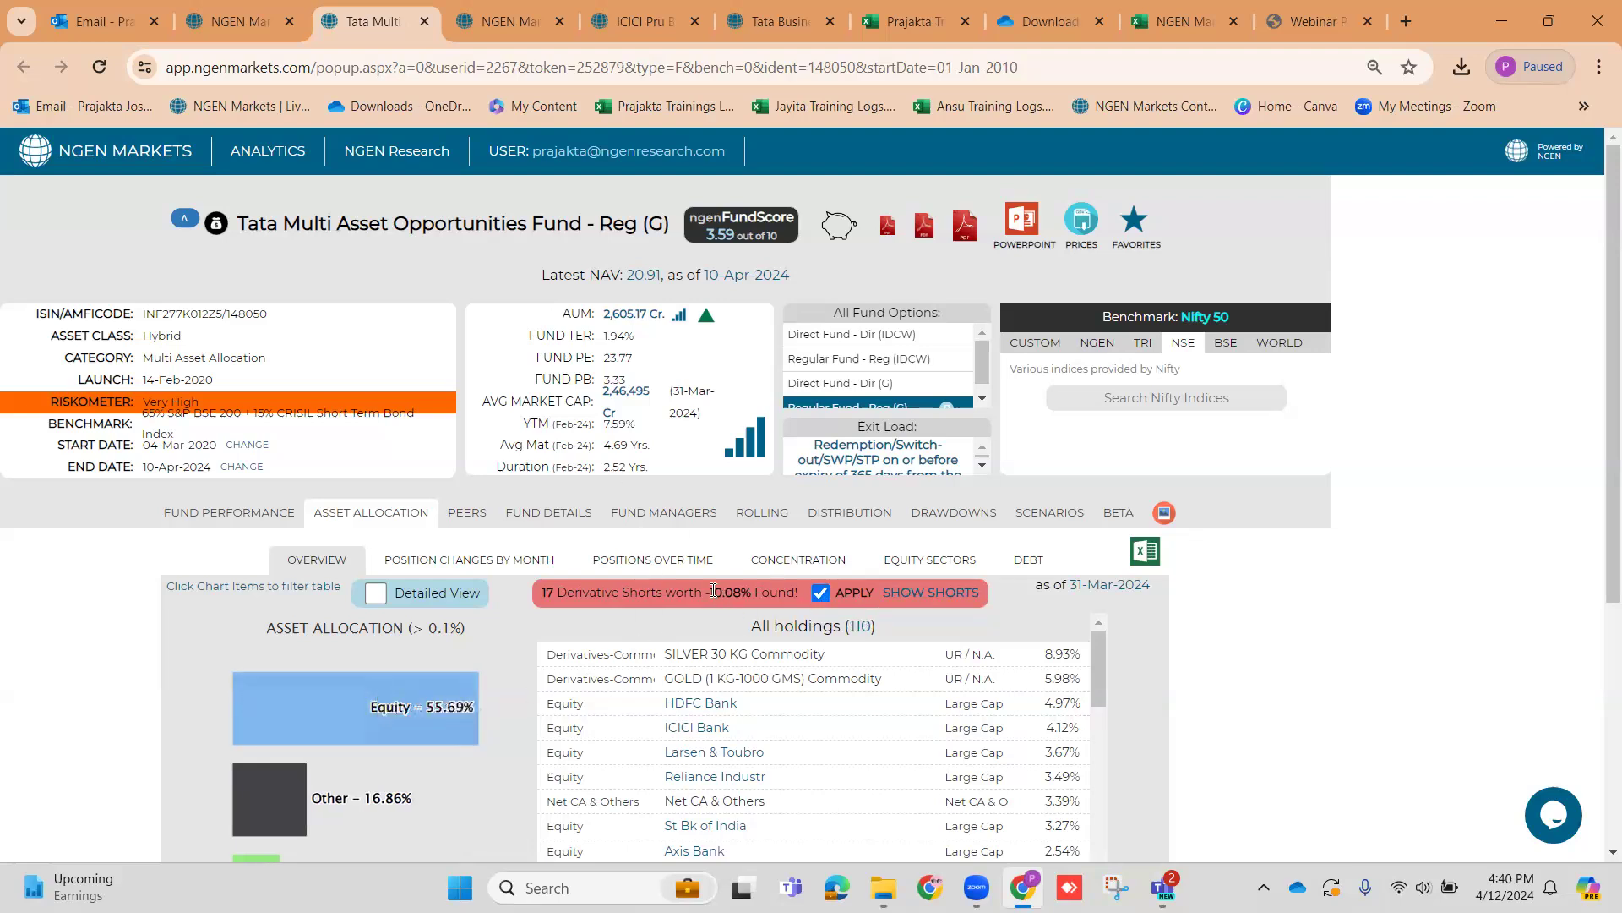
{"action": "left_click_drag", "start_coordinate": [707, 592], "coordinate": [742, 592]}
Return to the new portfolio, include derivative shorts in its asset allocation, and check the exposure total
{"action": "left_click", "coordinate": [230, 27]}
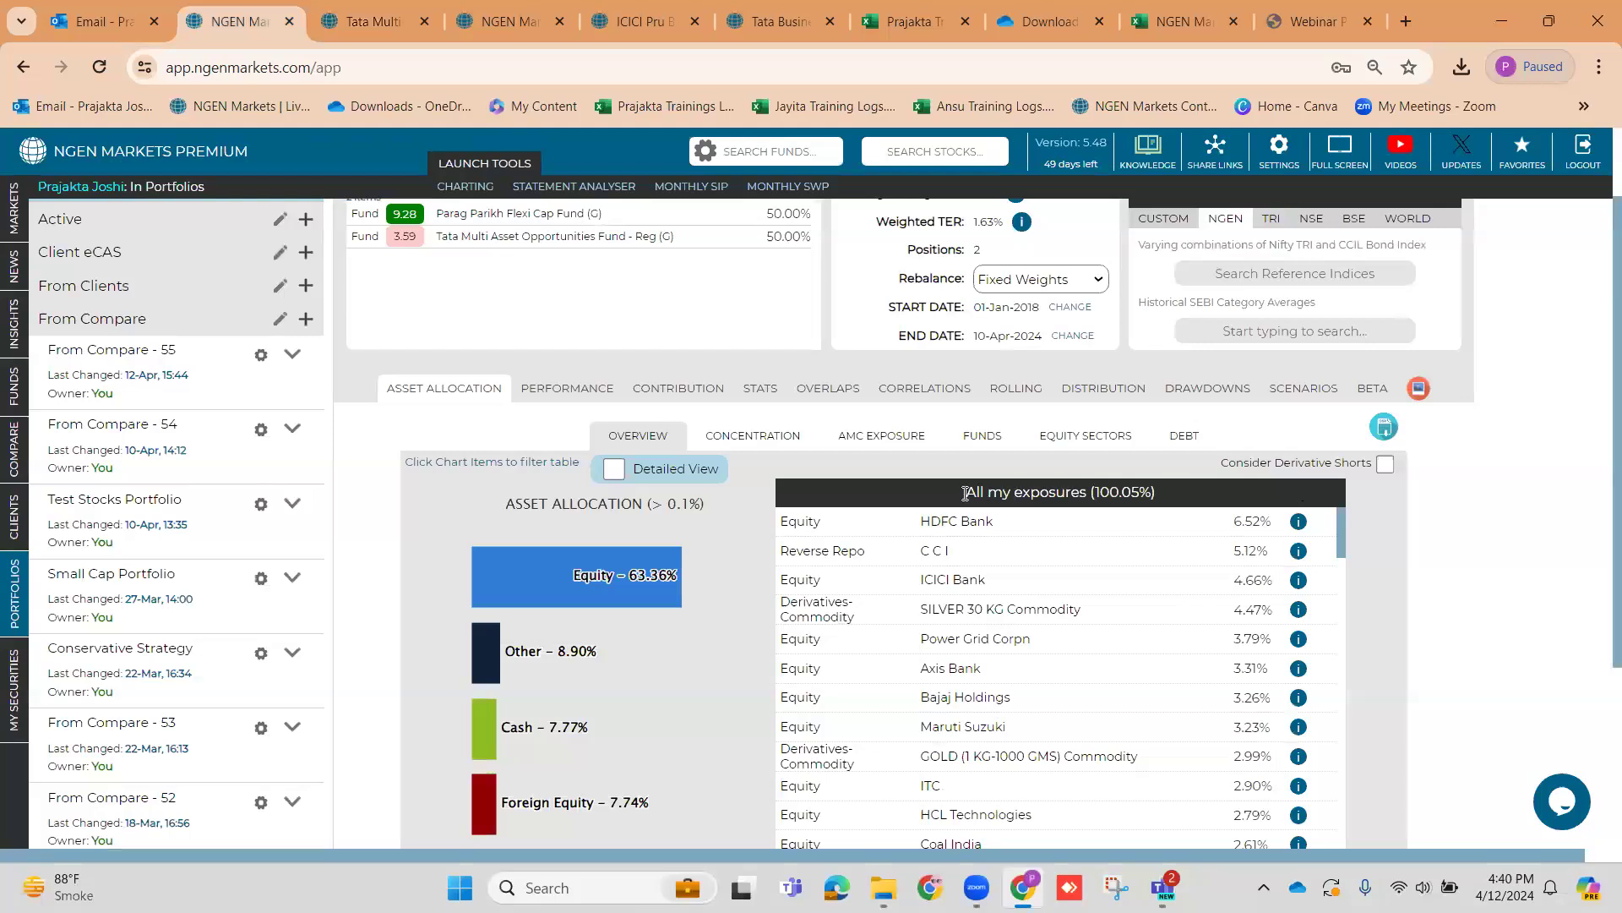
{"action": "left_click", "coordinate": [1386, 464]}
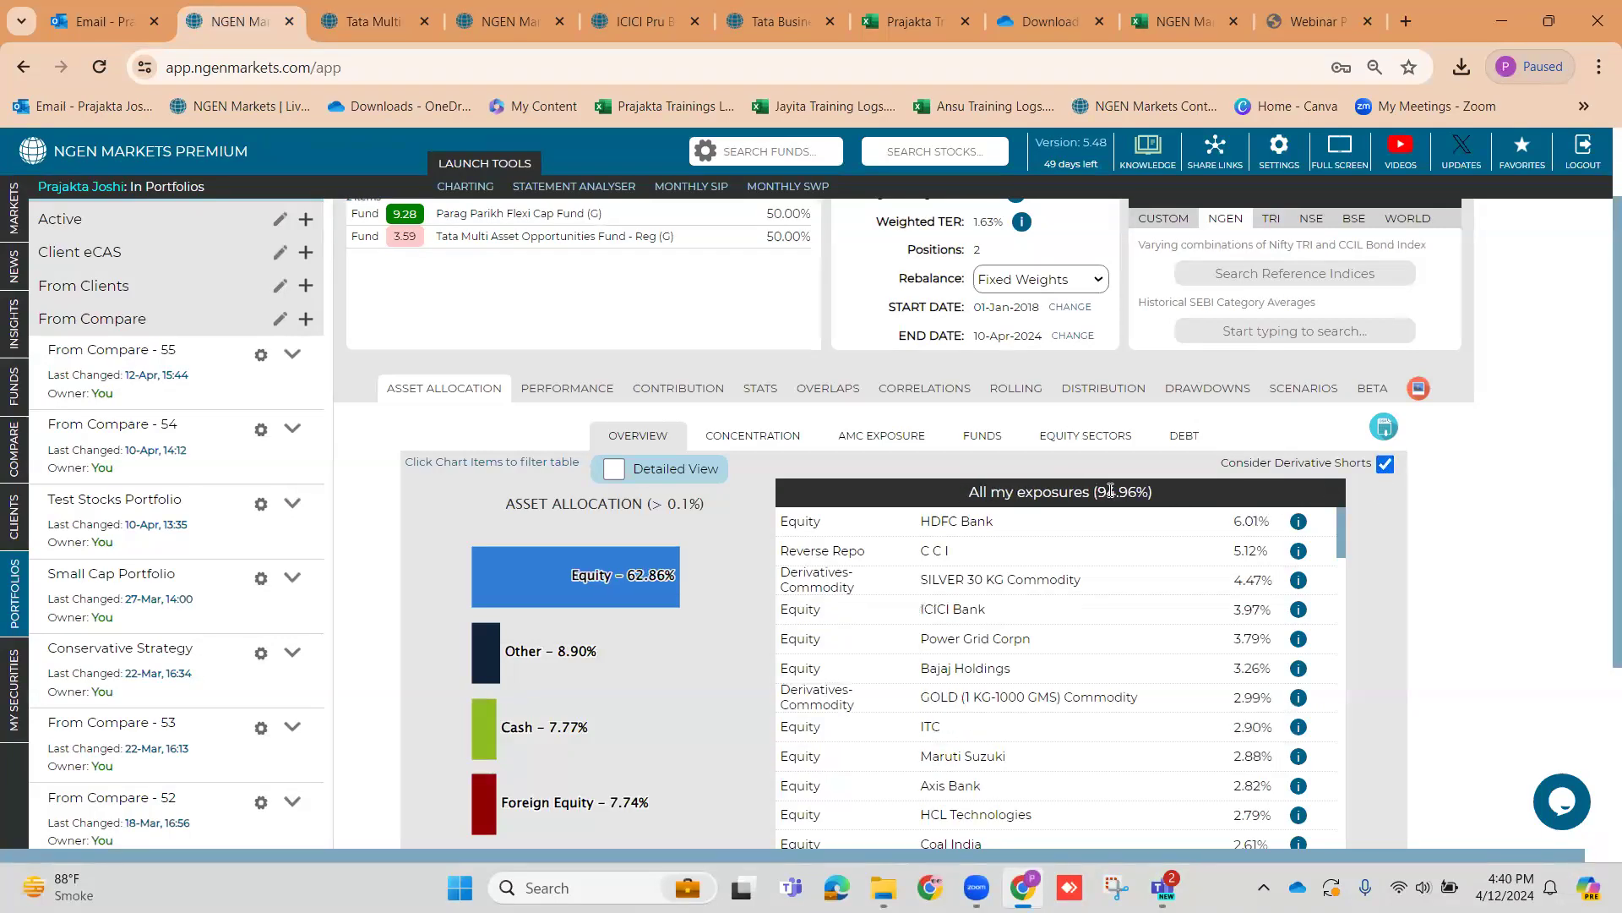
{"action": "left_click_drag", "start_coordinate": [1095, 492], "coordinate": [1151, 493]}
{"action": "scroll", "coordinate": [1460, 609], "scroll_direction": "up", "scroll_amount": 1}
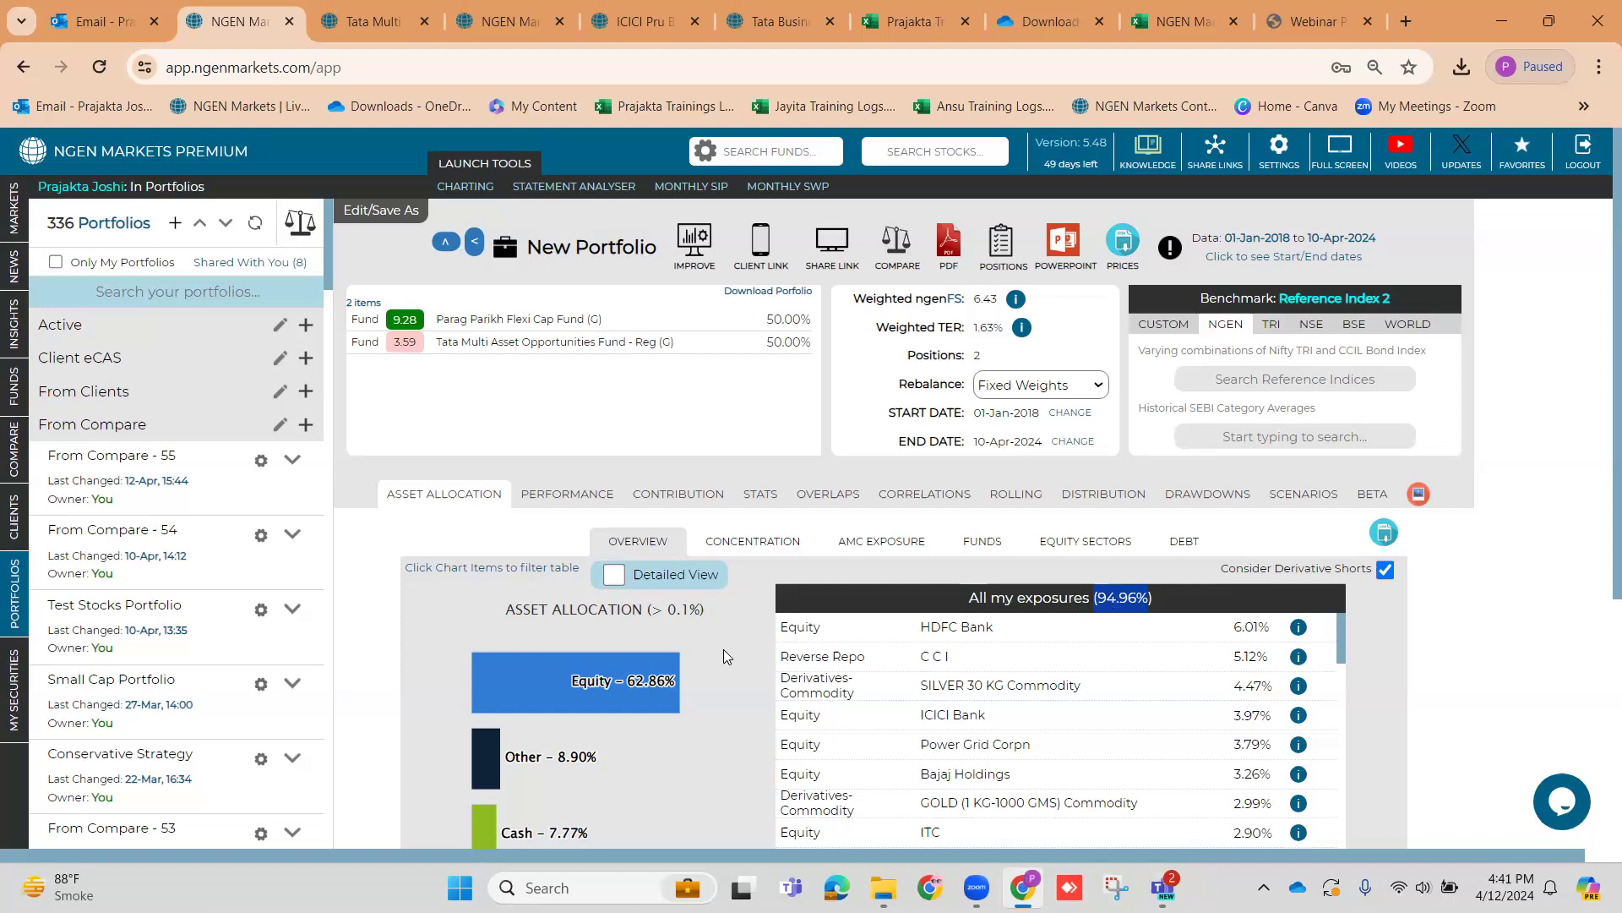
Compare the new portfolio's exposure total without and with derivative shorts considered
{"action": "left_click", "coordinate": [1384, 570]}
{"action": "left_click_drag", "start_coordinate": [1089, 595], "coordinate": [1154, 595]}
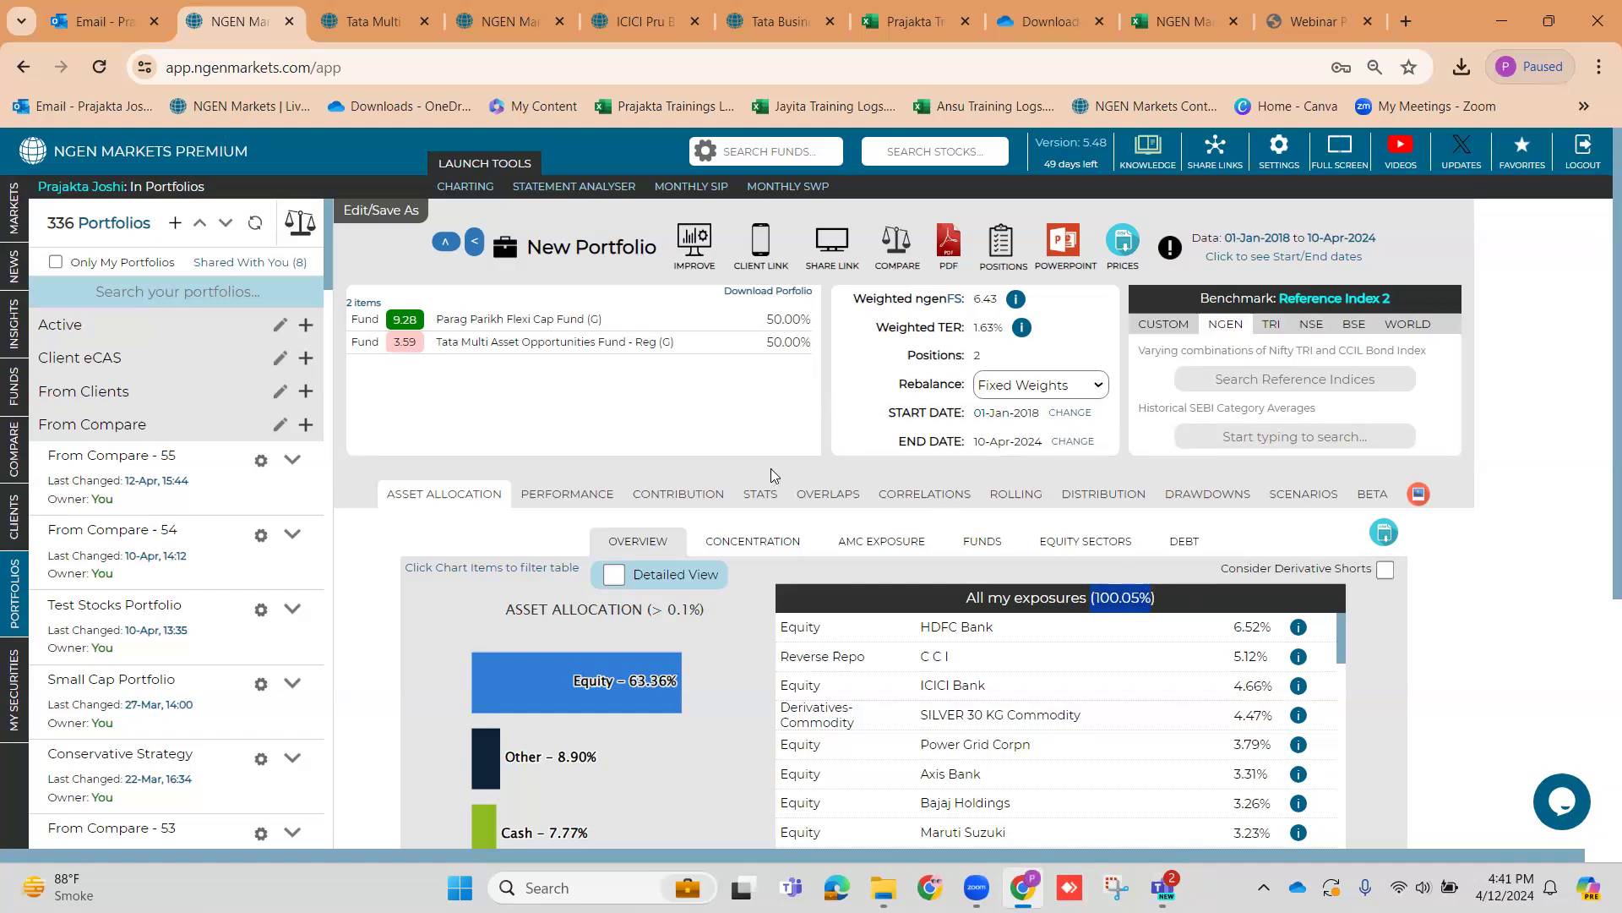
{"action": "left_click", "coordinate": [1385, 570]}
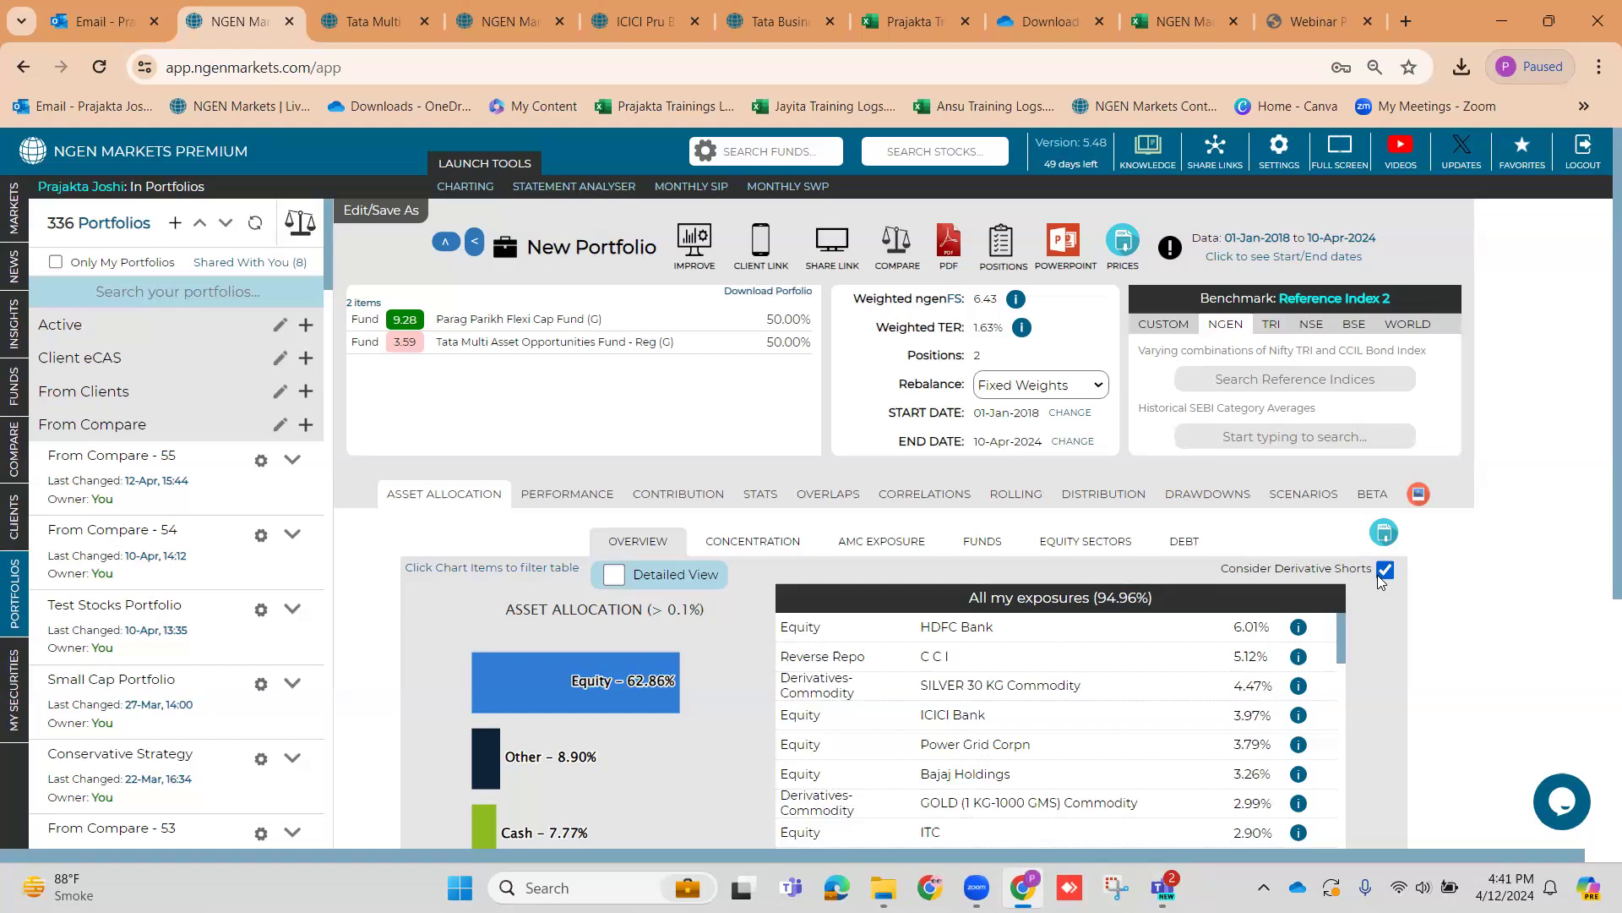
Go back to the Tata Multi Asset Opportunities Fund - Reg (G) page and check its equity allocation with derivative shorts applied
{"action": "mouse_move", "coordinate": [21, 470]}
{"action": "mouse_move", "coordinate": [368, 8]}
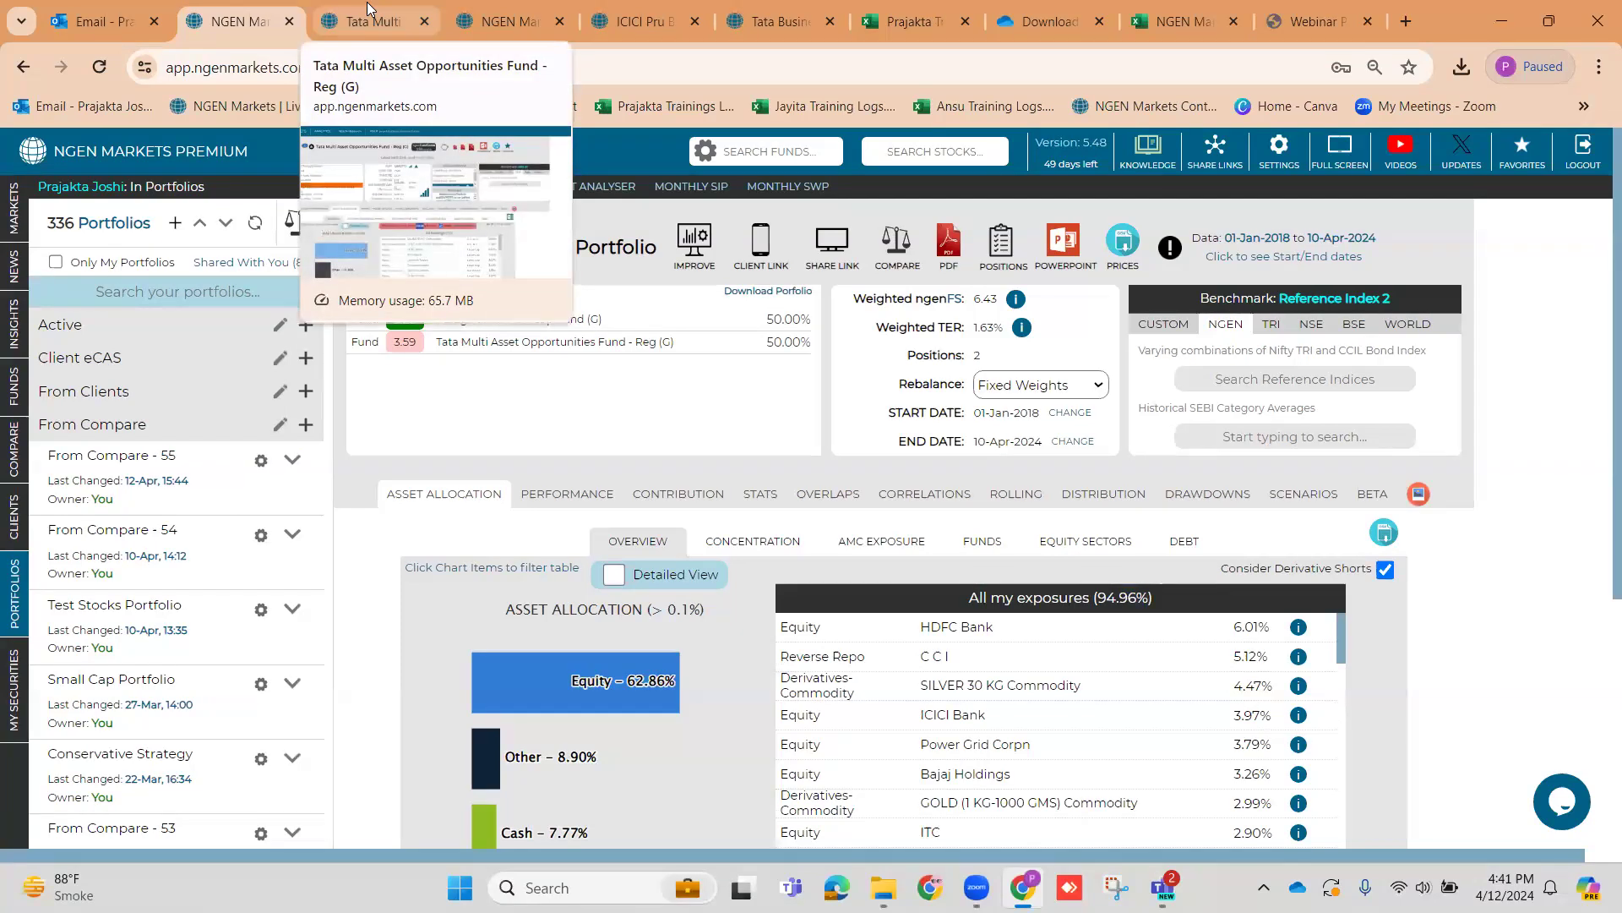
{"action": "left_click", "coordinate": [367, 9]}
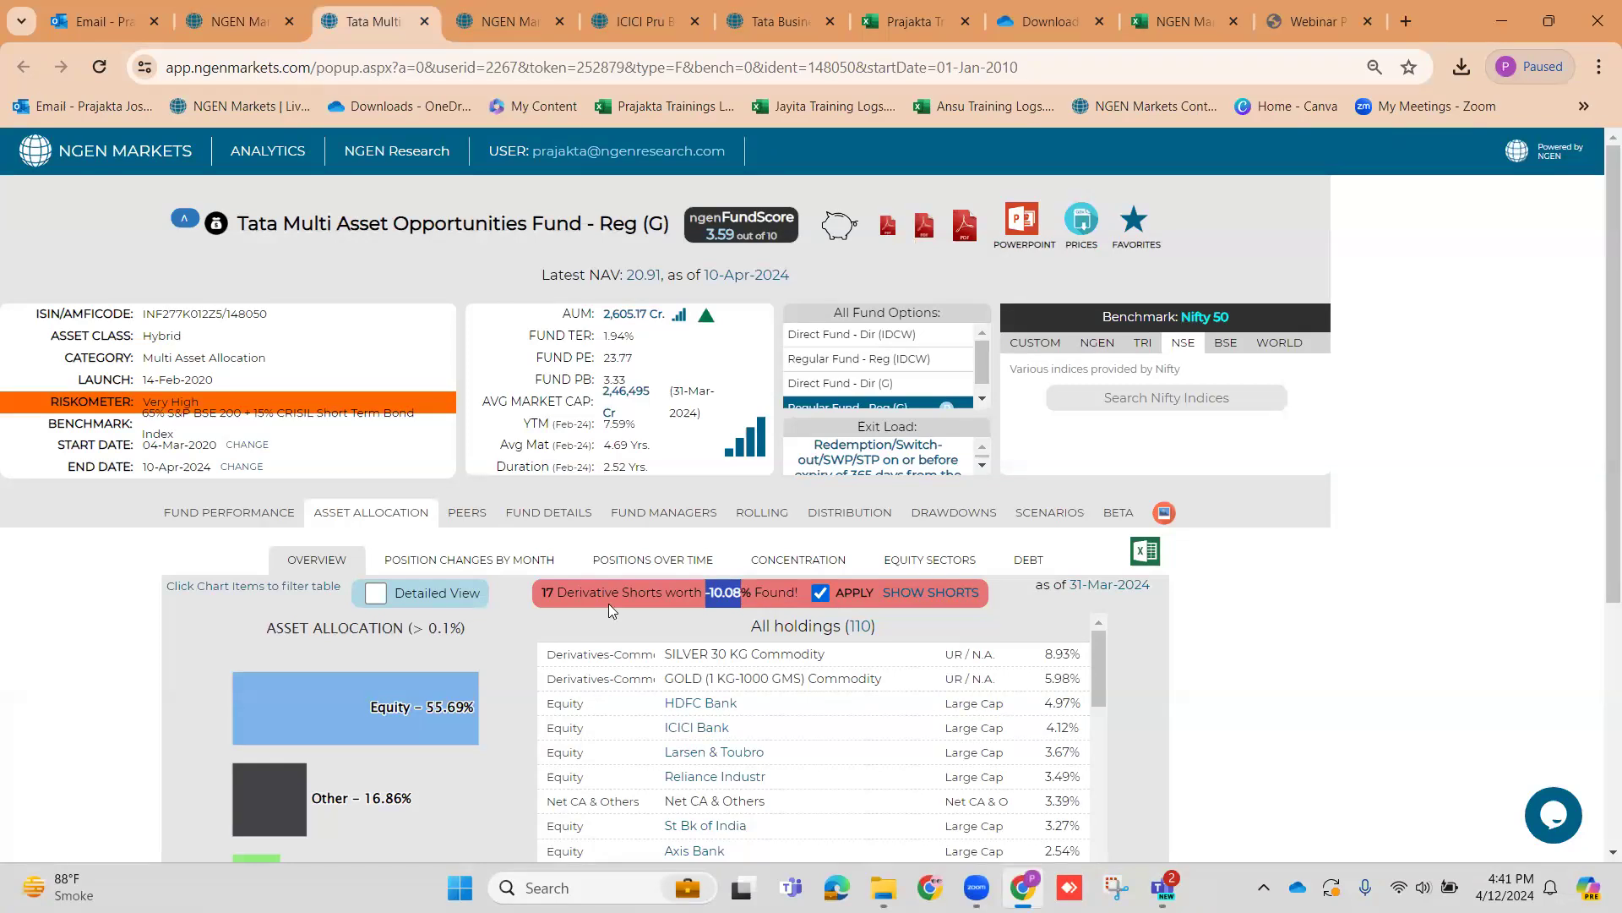
{"action": "mouse_move", "coordinate": [471, 718]}
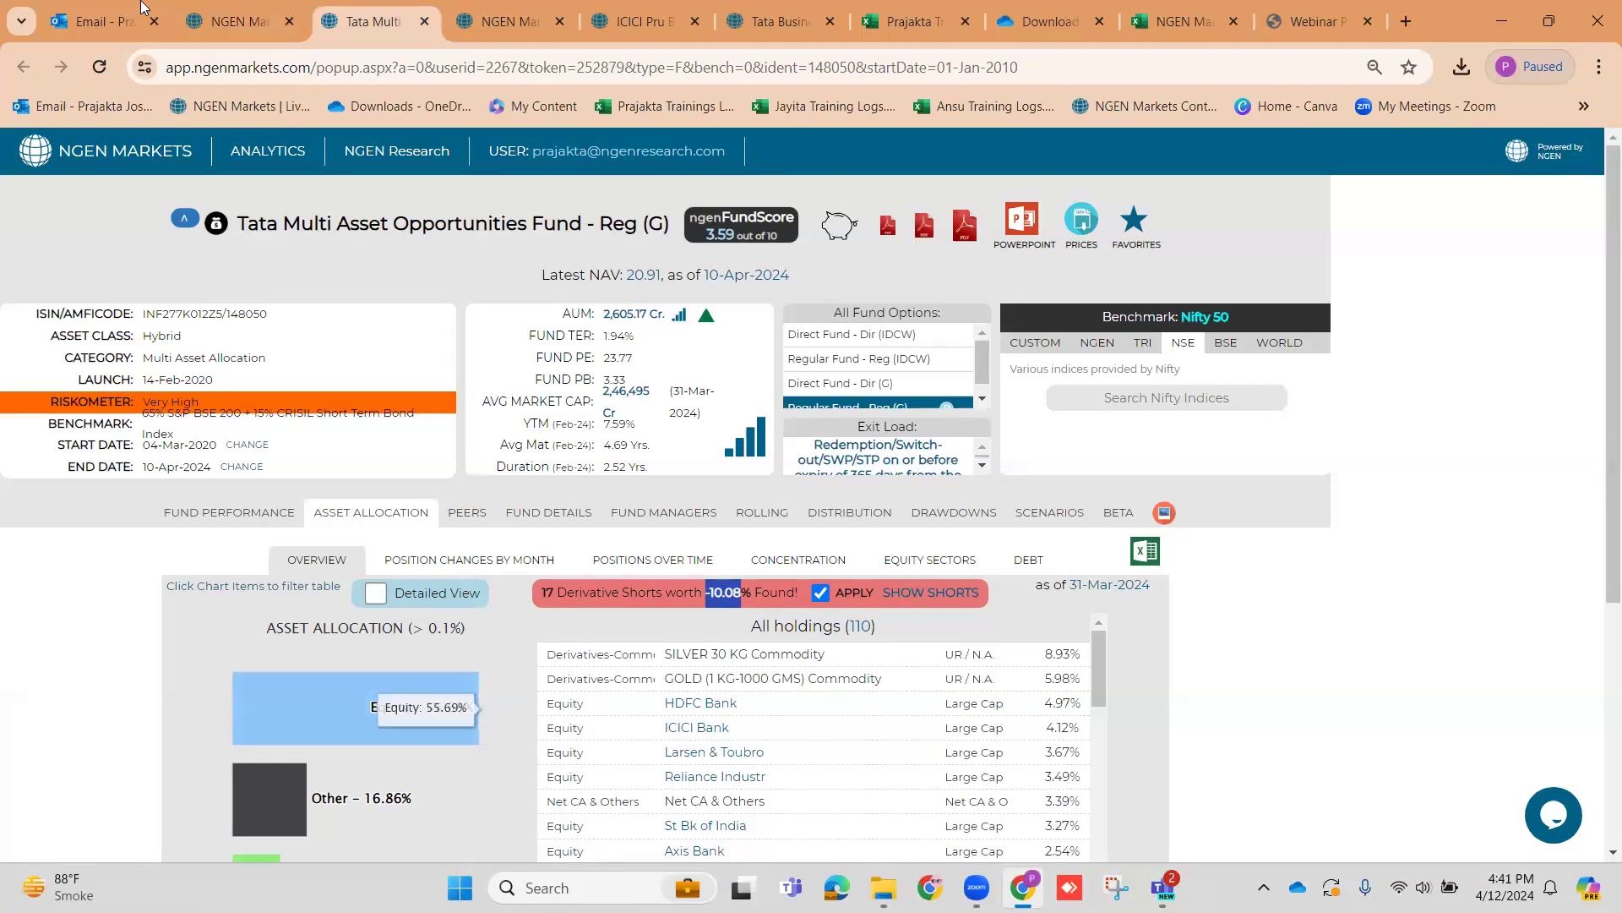
From the new portfolio, open a comparison of its two funds and display all columns in the main list
{"action": "left_click", "coordinate": [224, 21]}
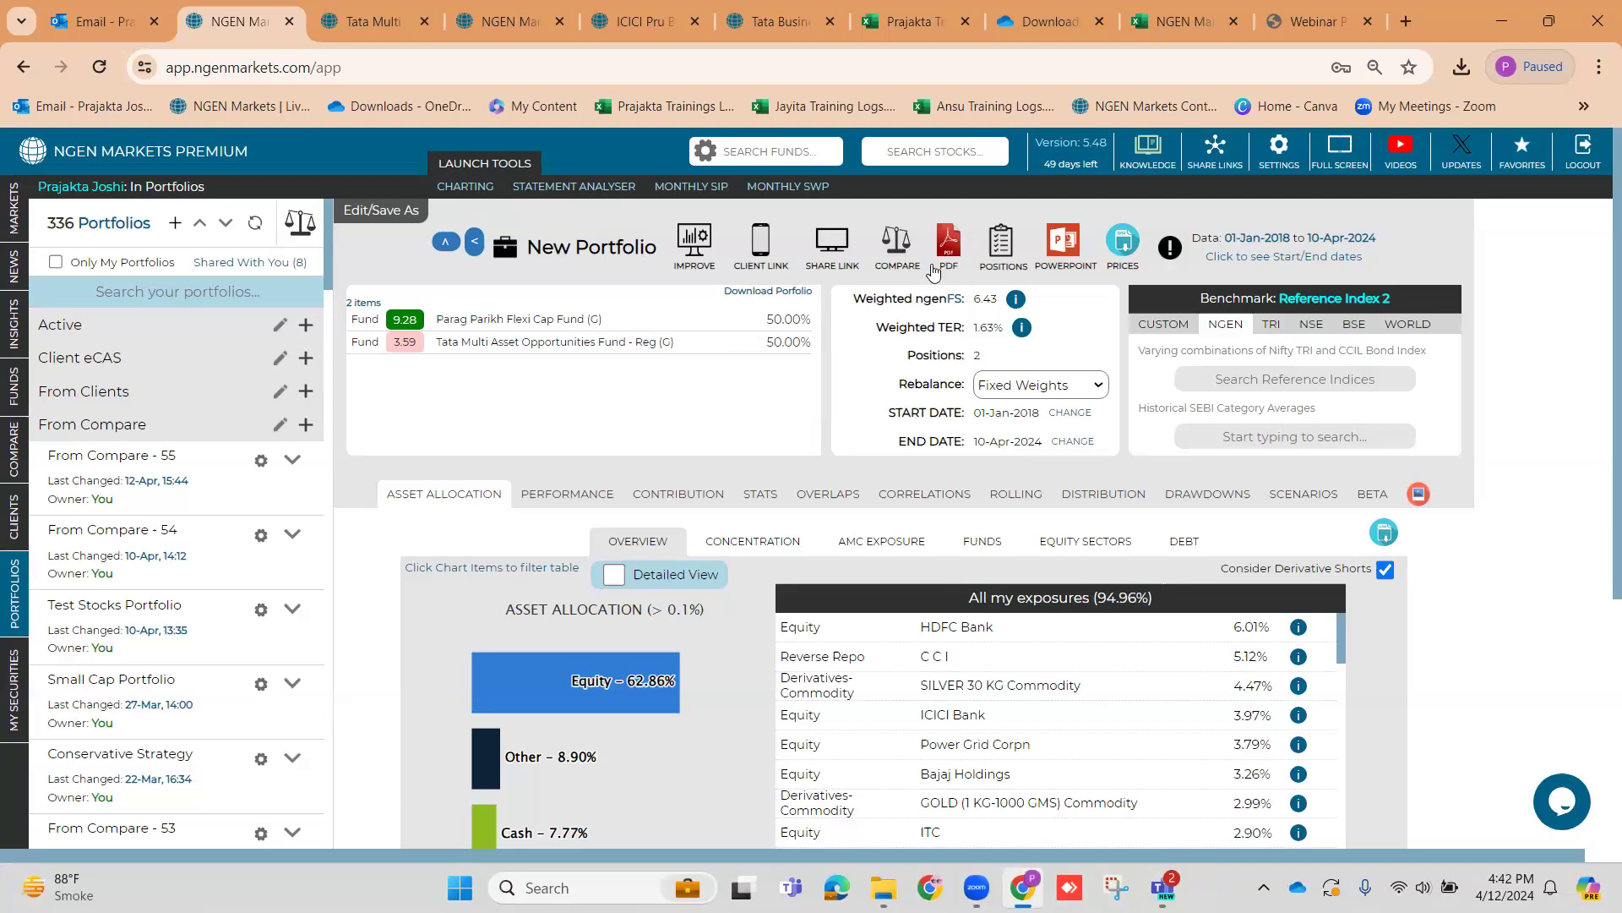
{"action": "left_click", "coordinate": [898, 254]}
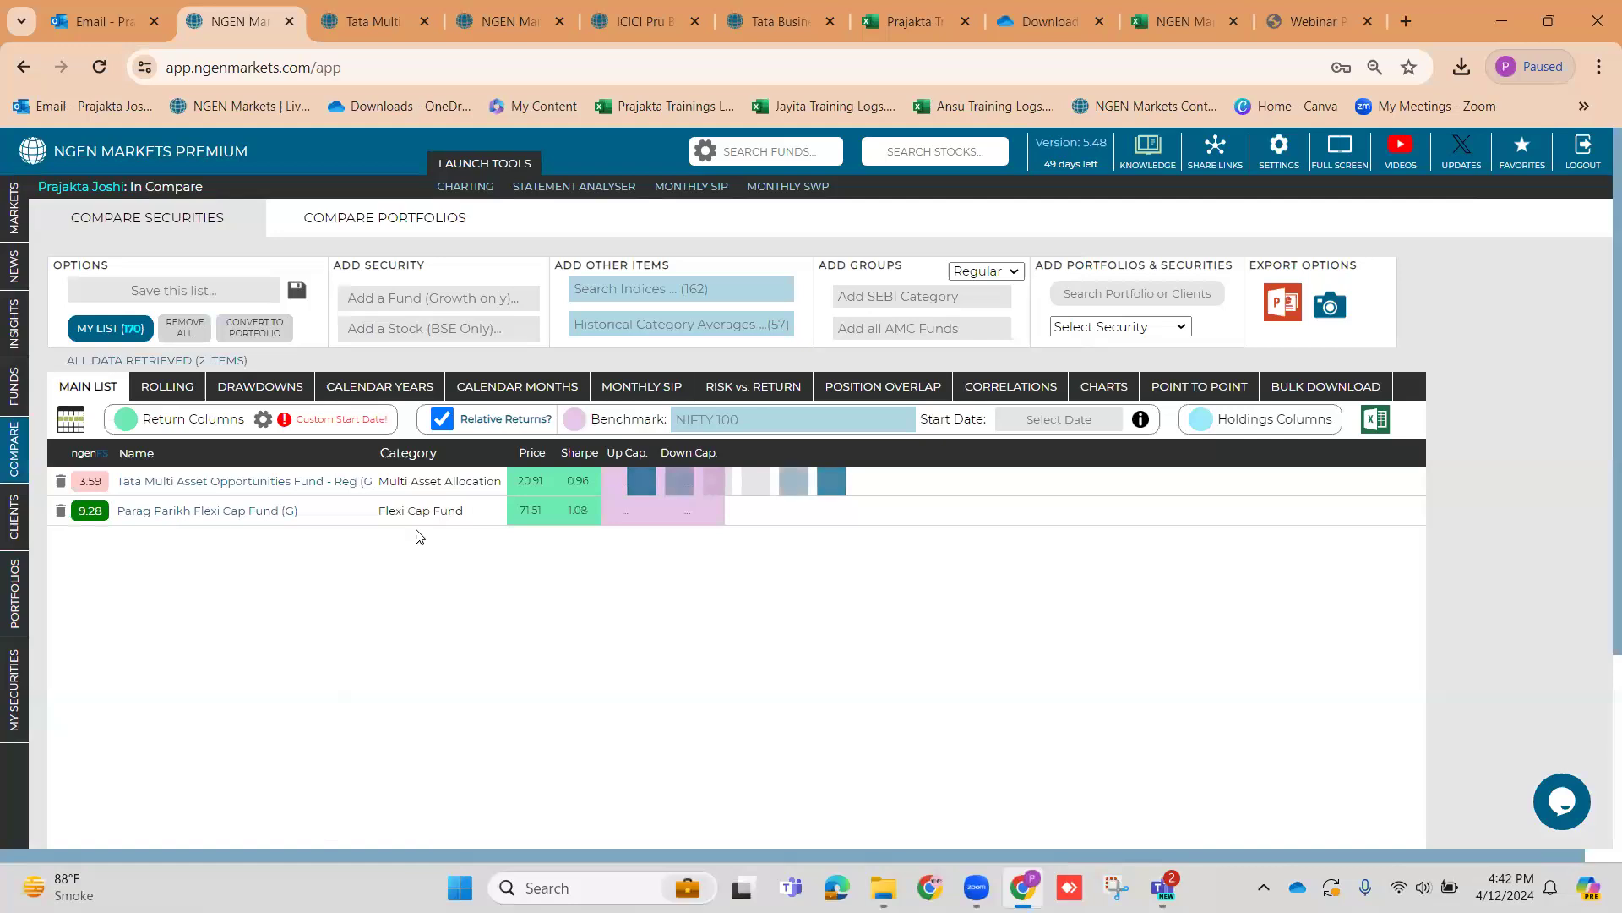
{"action": "left_click", "coordinate": [74, 422]}
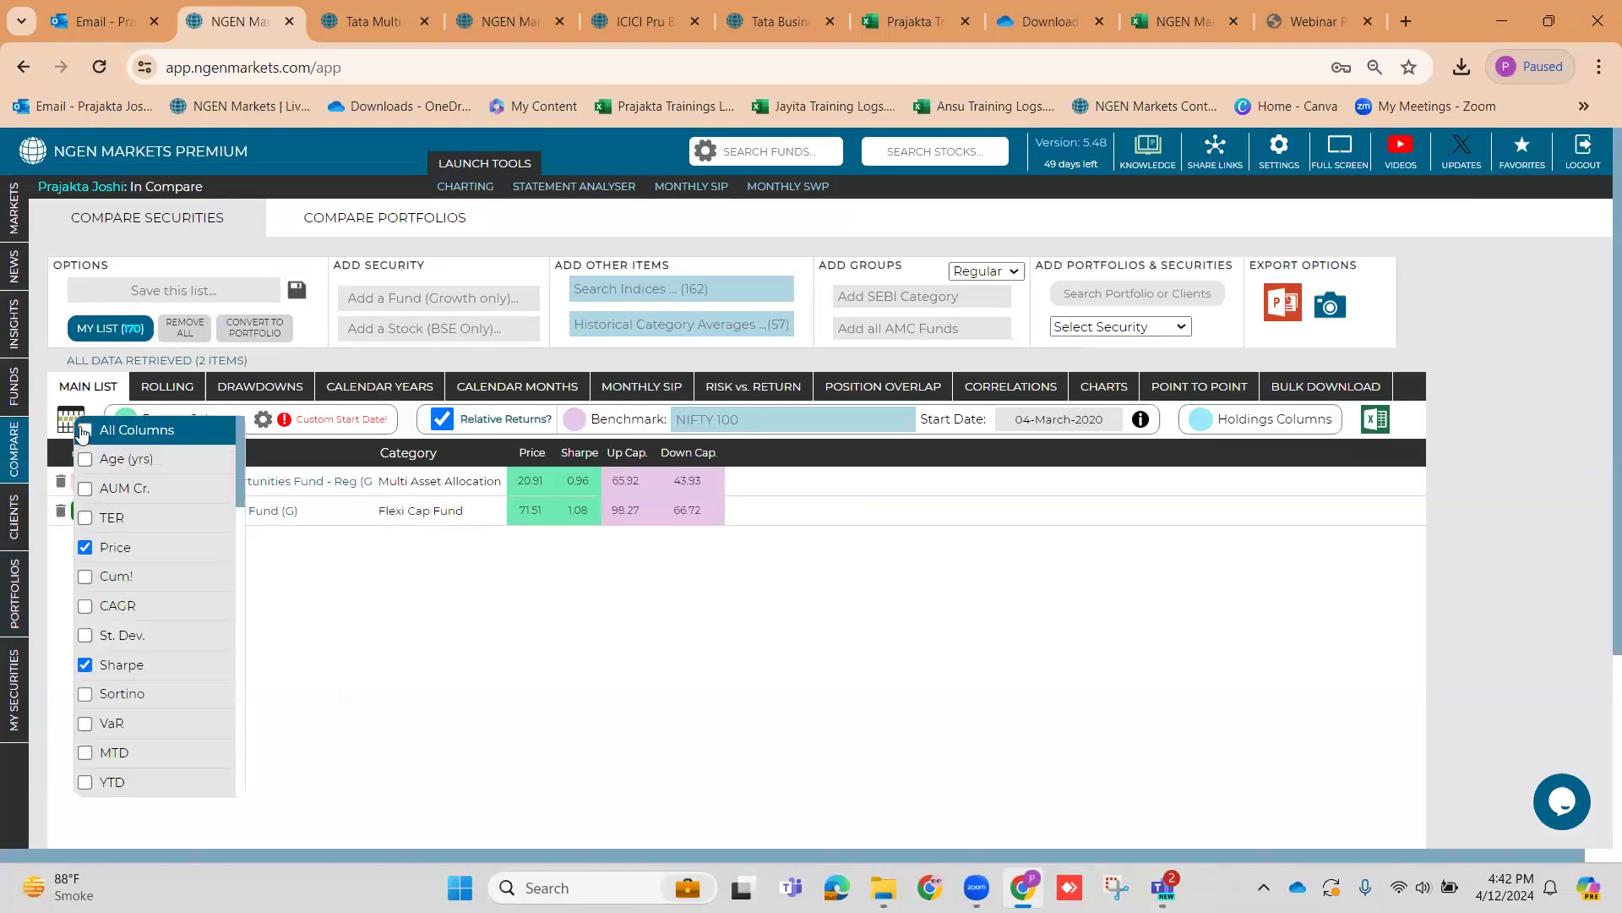
{"action": "left_click", "coordinate": [84, 431]}
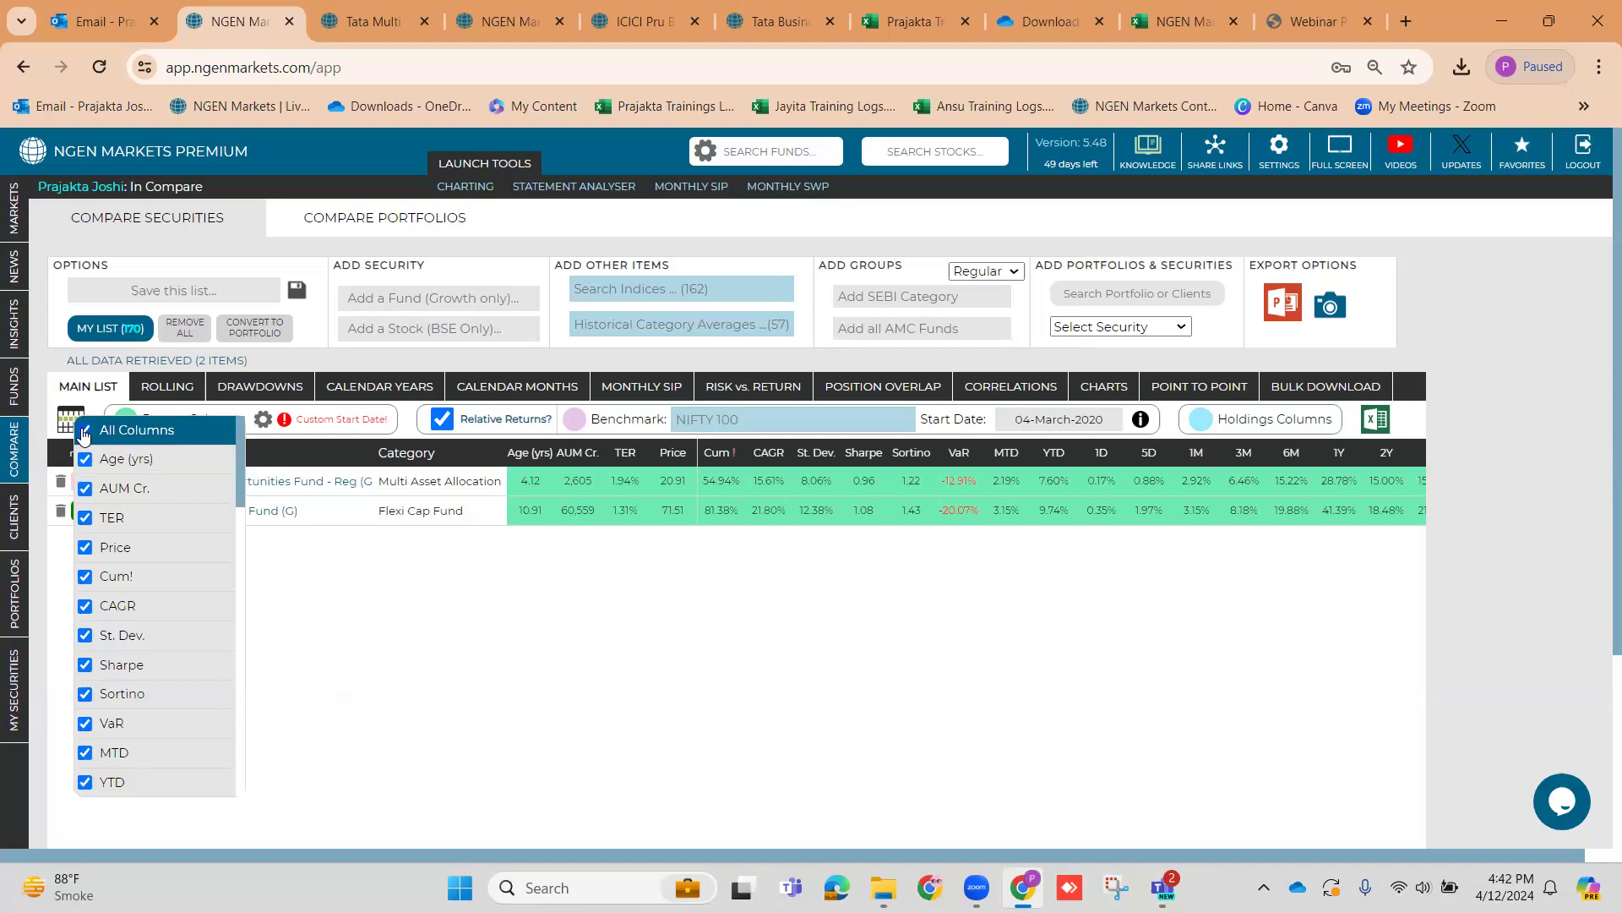
{"action": "left_click", "coordinate": [524, 743]}
Sort the two funds by Shorts % and Net Eq %, and check the Tata fund's figures in both columns
{"action": "scroll", "coordinate": [525, 747], "scroll_direction": "down", "scroll_amount": 3}
{"action": "left_click_drag", "start_coordinate": [468, 693], "coordinate": [1101, 677]}
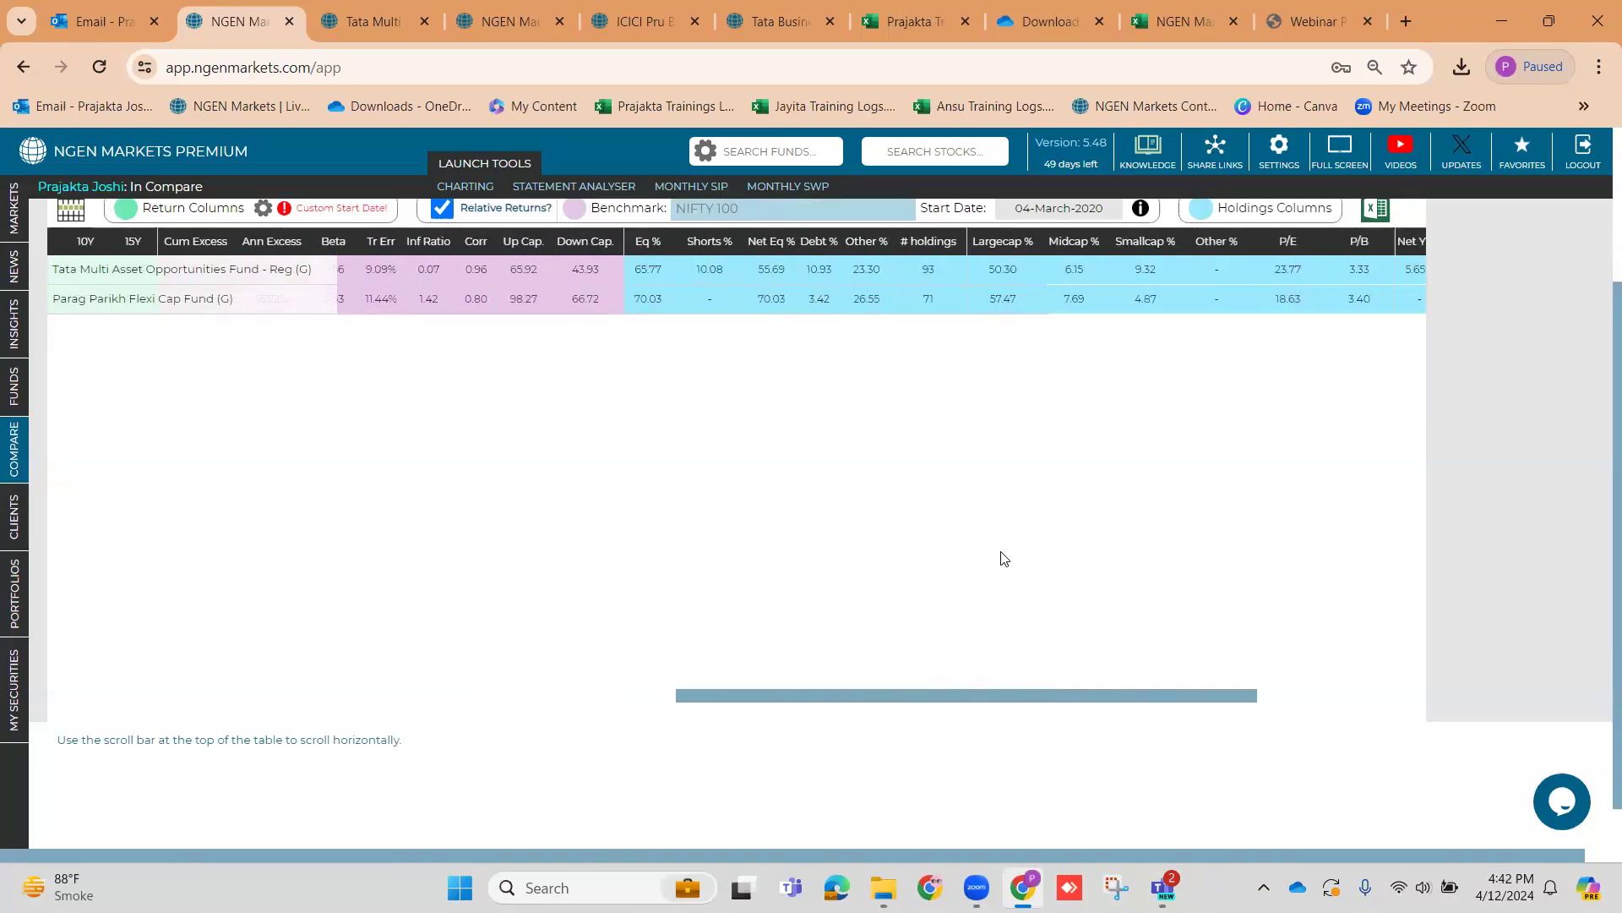
{"action": "scroll", "coordinate": [974, 543], "scroll_direction": "up", "scroll_amount": 1}
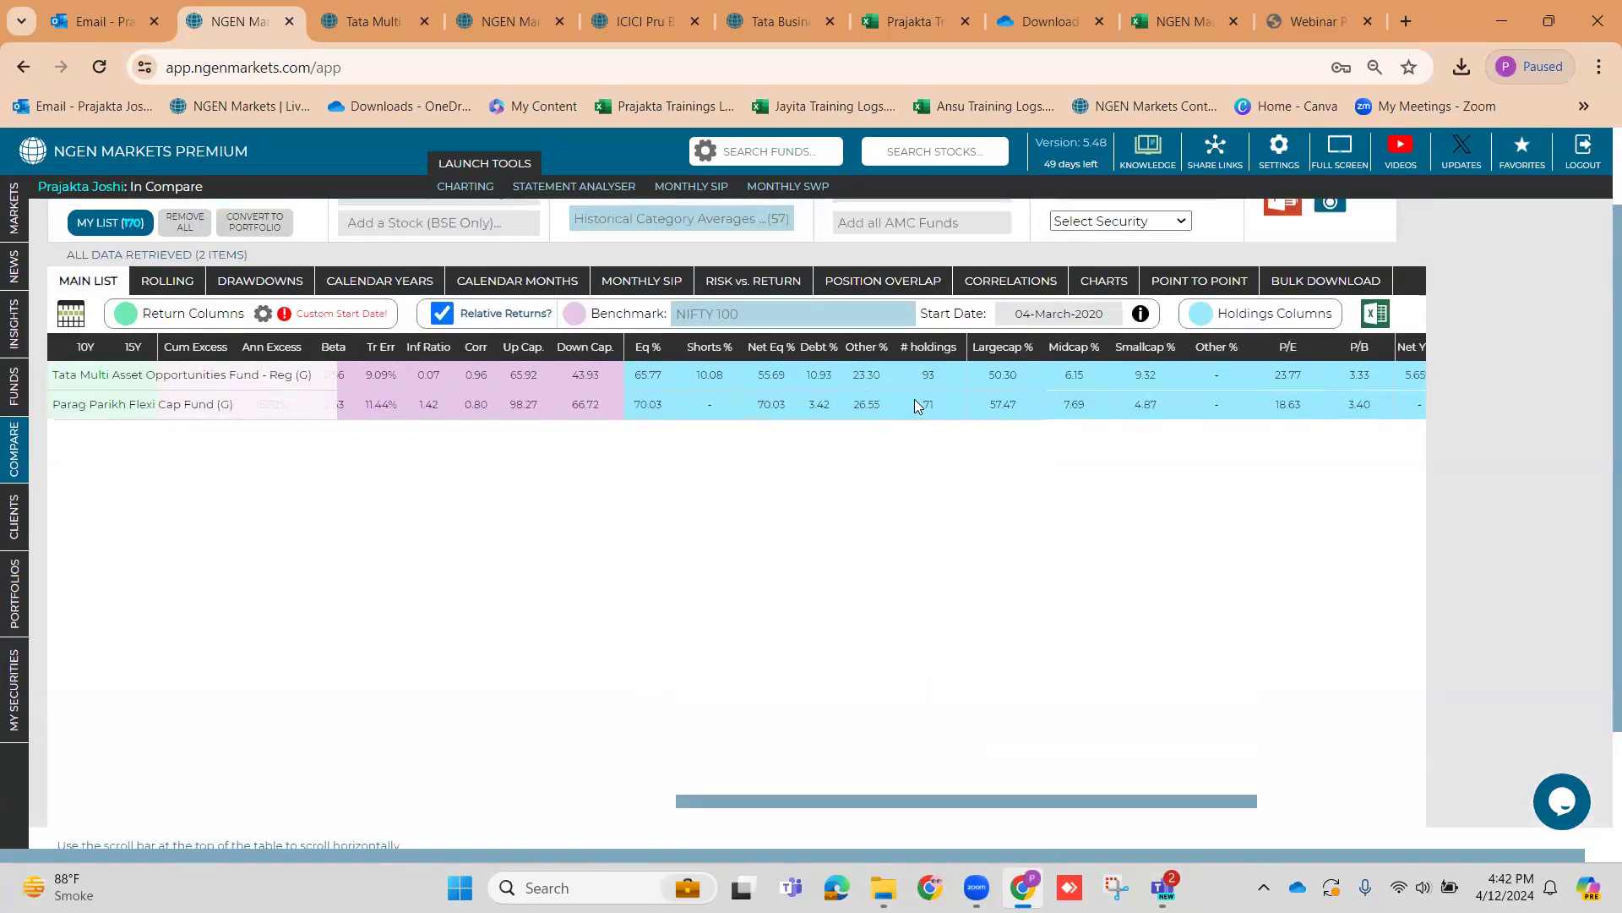
{"action": "left_click", "coordinate": [710, 347]}
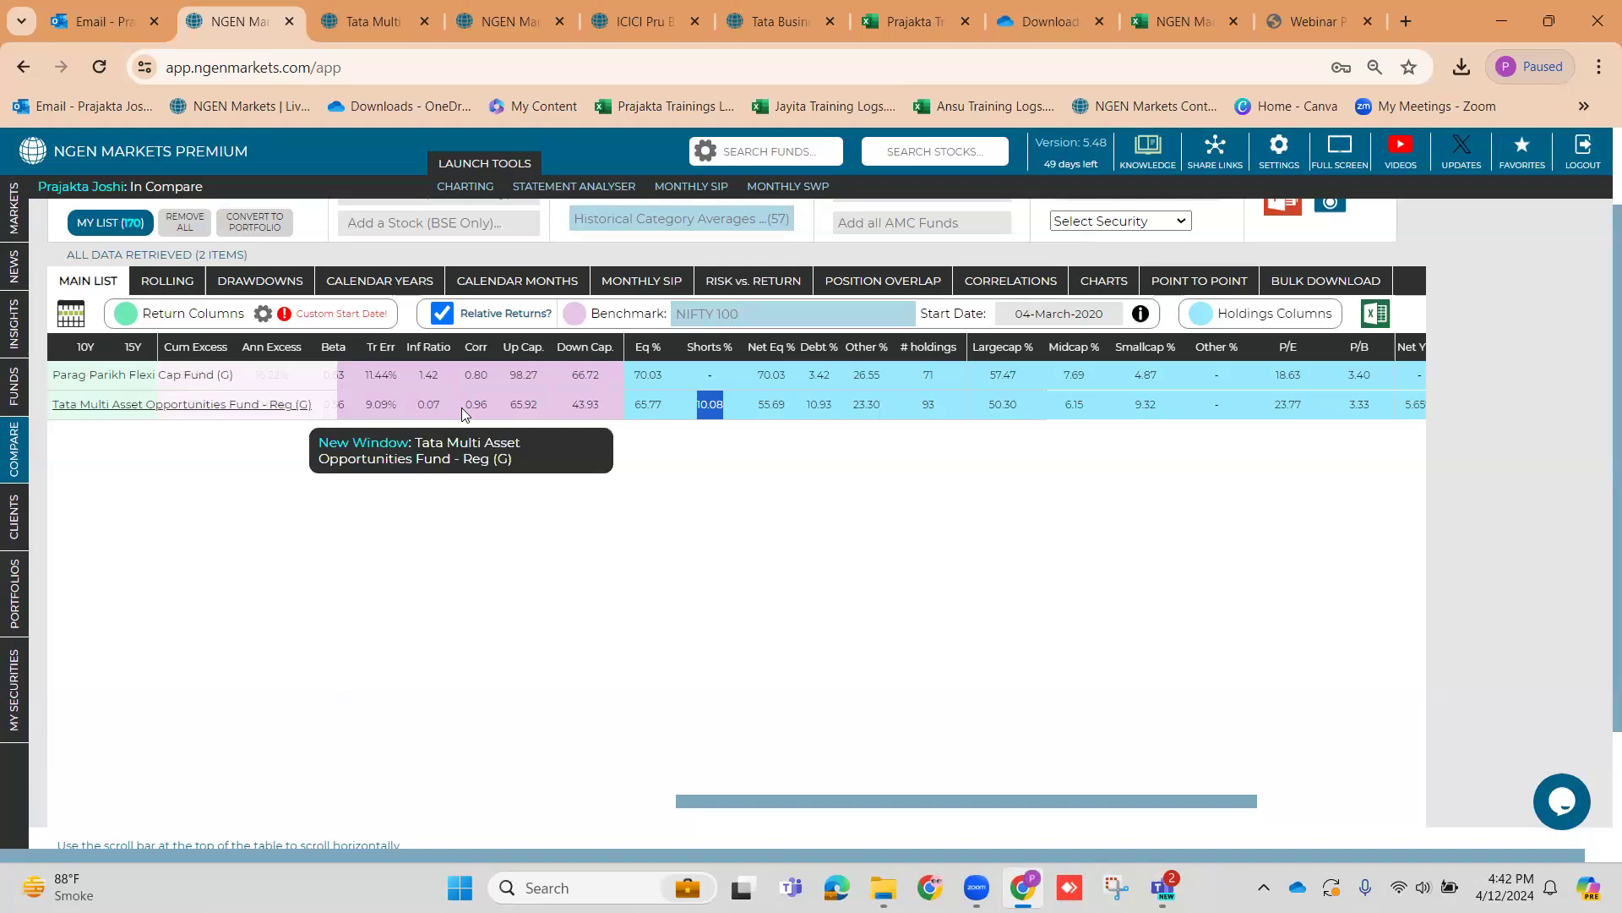
{"action": "left_click", "coordinate": [773, 348]}
{"action": "left_click", "coordinate": [773, 349]}
{"action": "left_click_drag", "start_coordinate": [756, 404], "coordinate": [785, 410]}
On the Tata fund page, compare the equity allocation without and with derivative shorts applied, and return to the fund comparison
{"action": "left_click", "coordinate": [372, 21]}
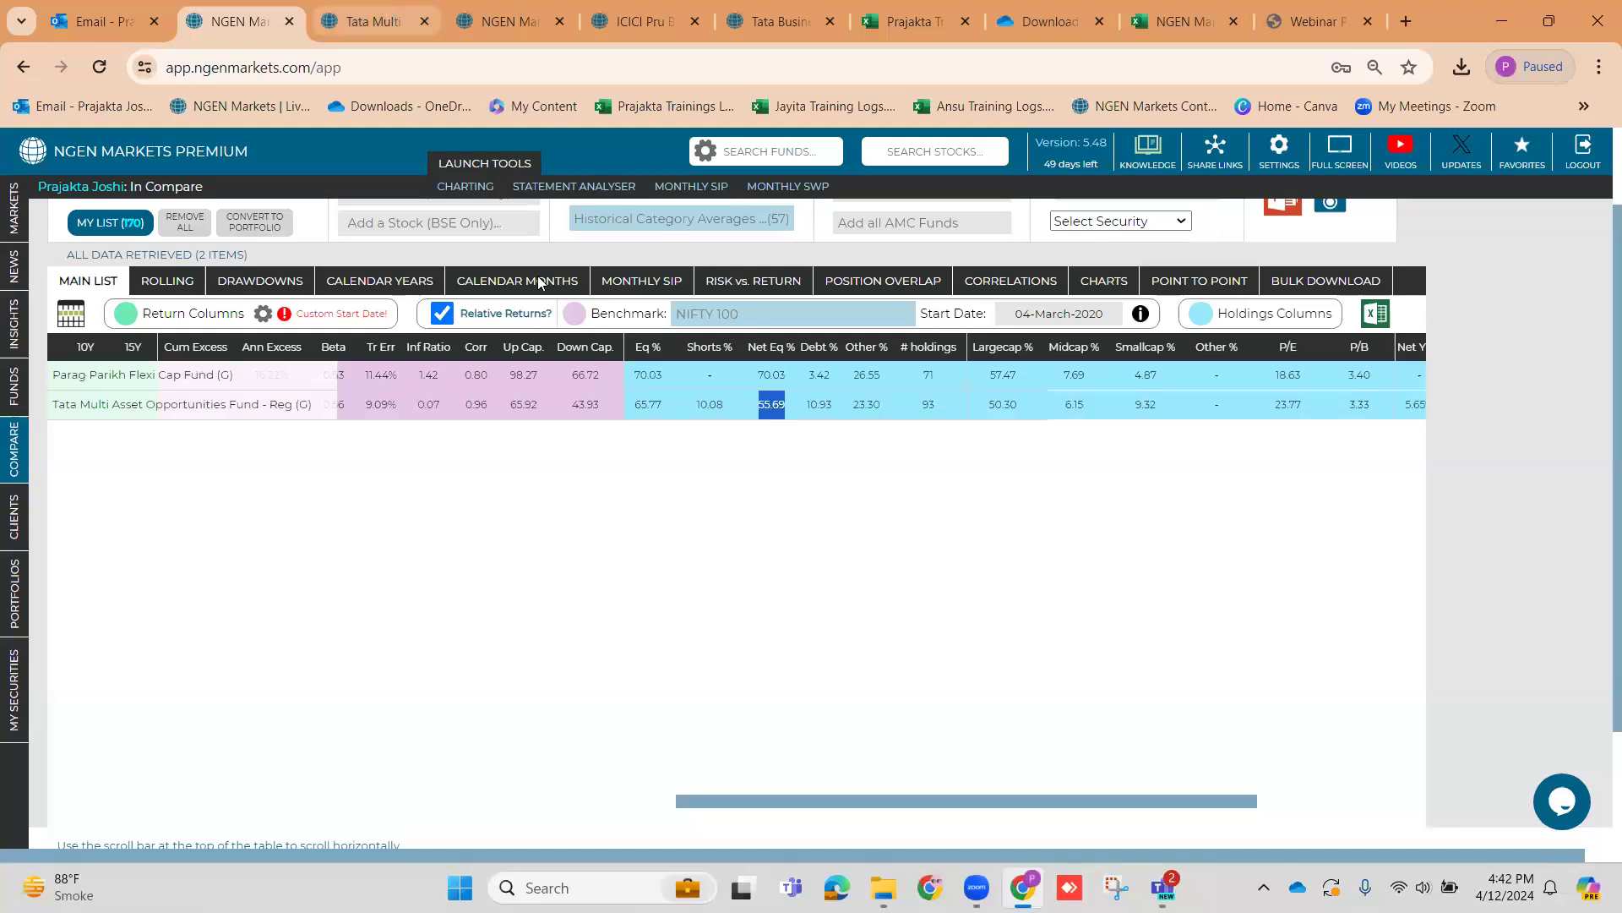
{"action": "scroll", "coordinate": [448, 465], "scroll_direction": "down", "scroll_amount": 1}
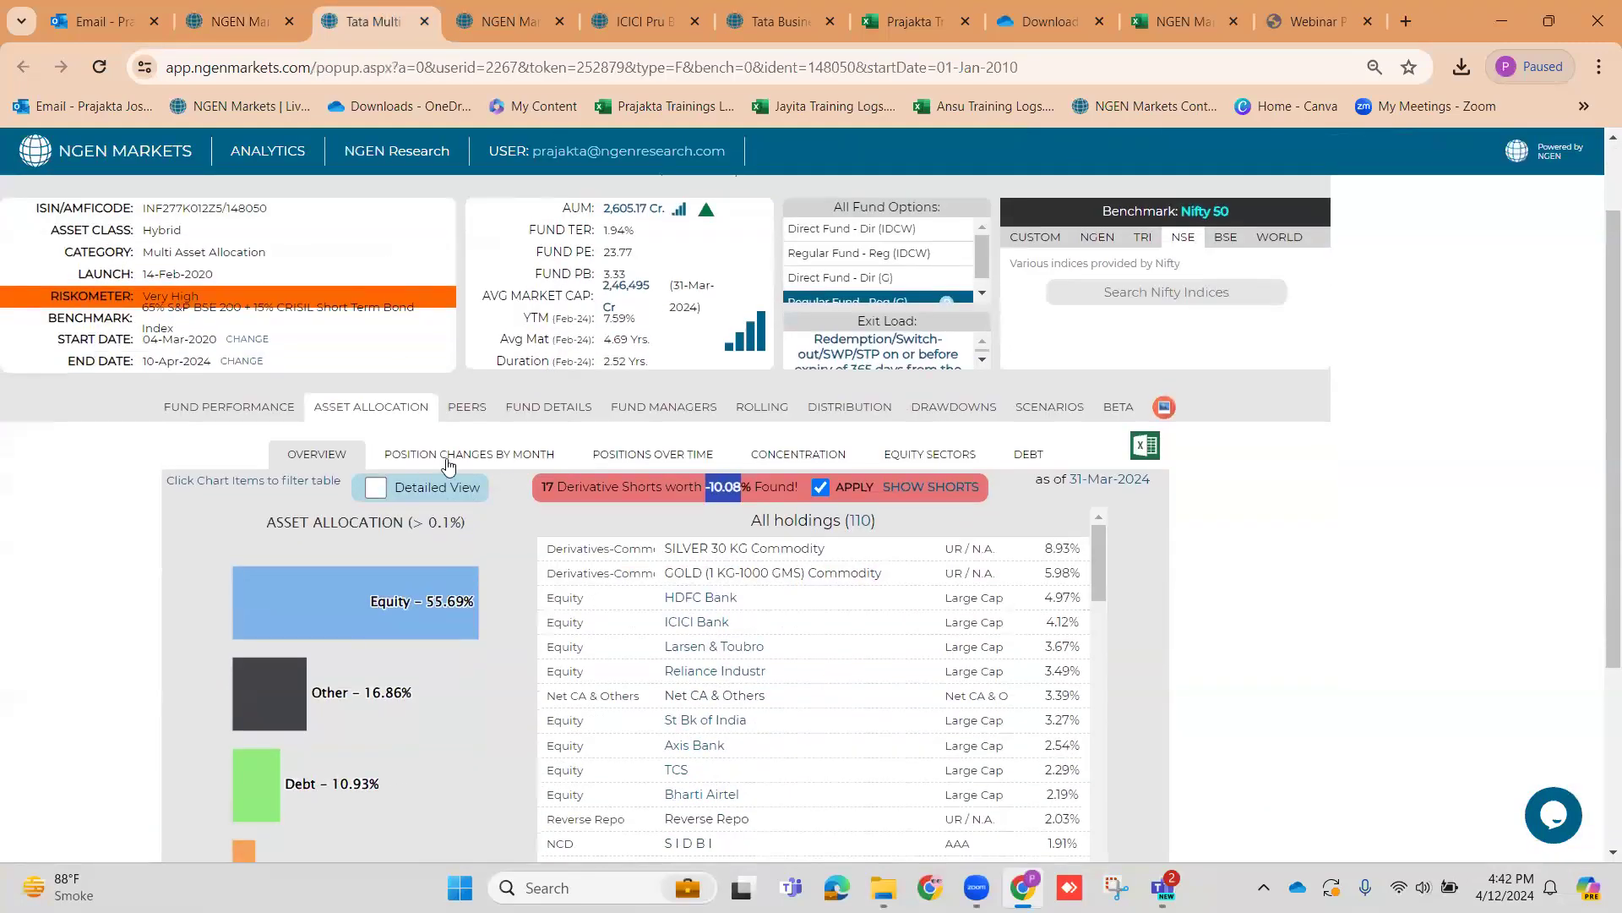
{"action": "left_click", "coordinate": [820, 488]}
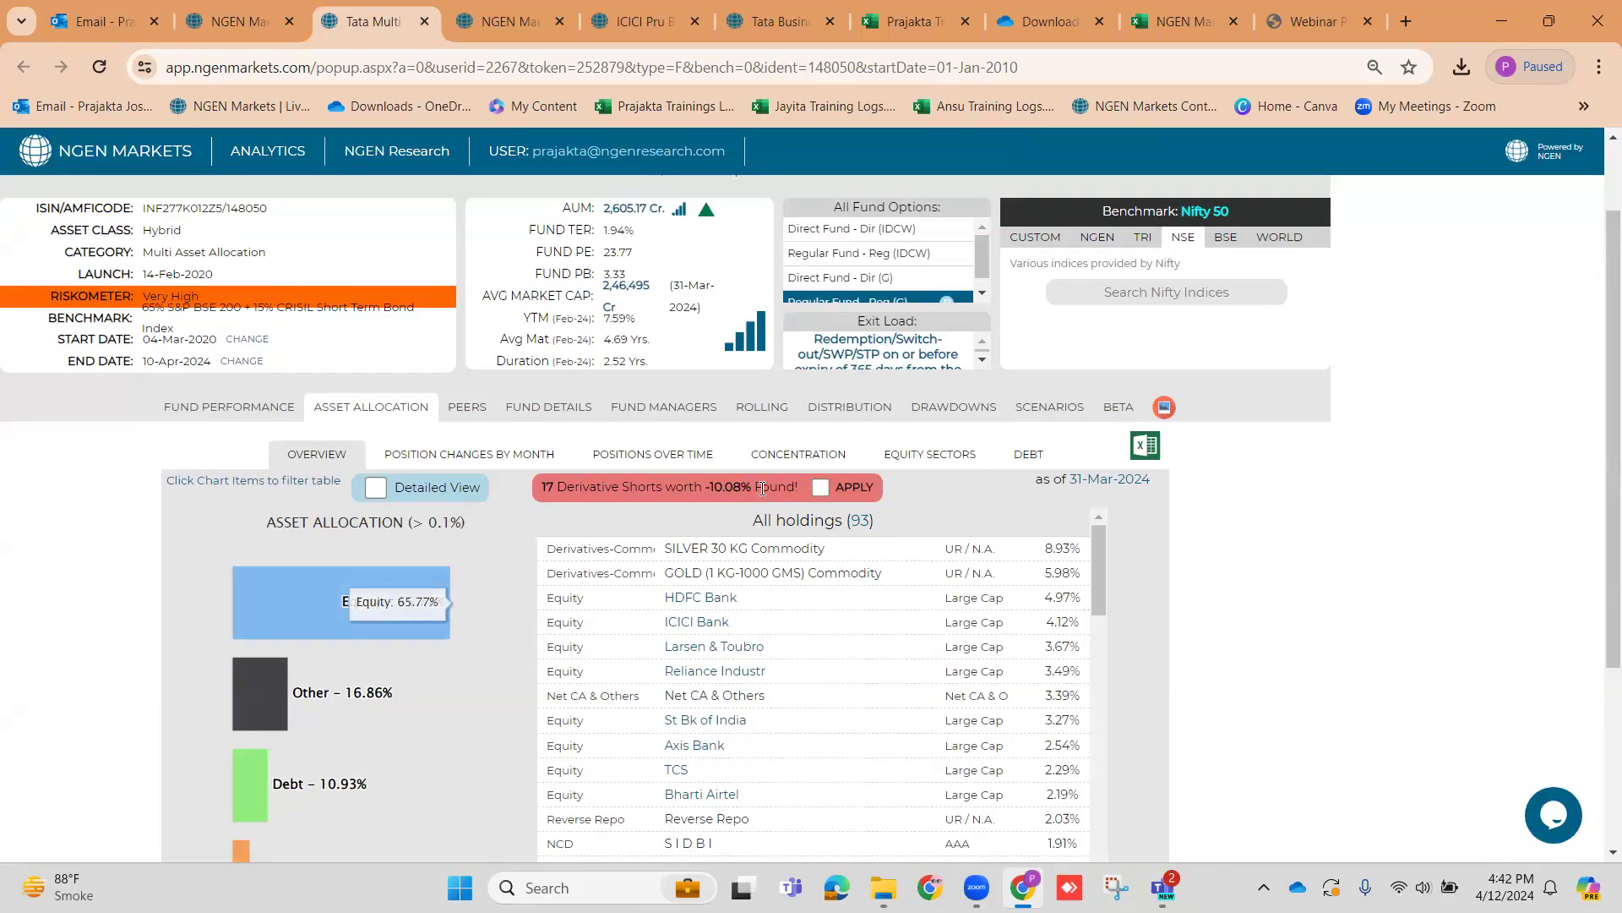
{"action": "left_click", "coordinate": [819, 487]}
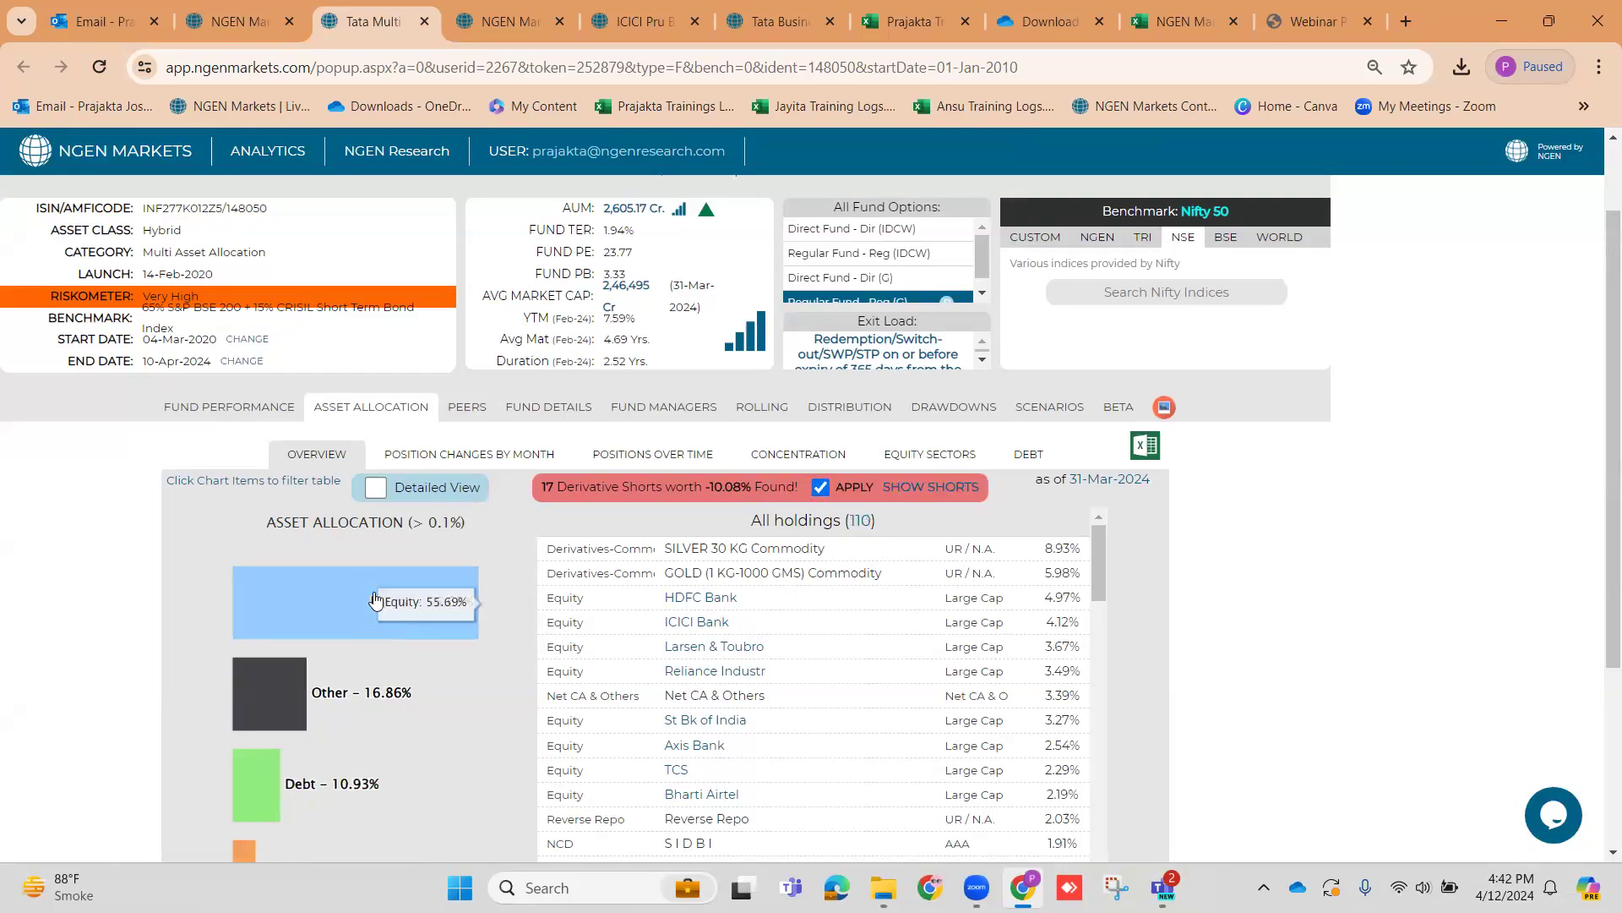
{"action": "left_click", "coordinate": [216, 18]}
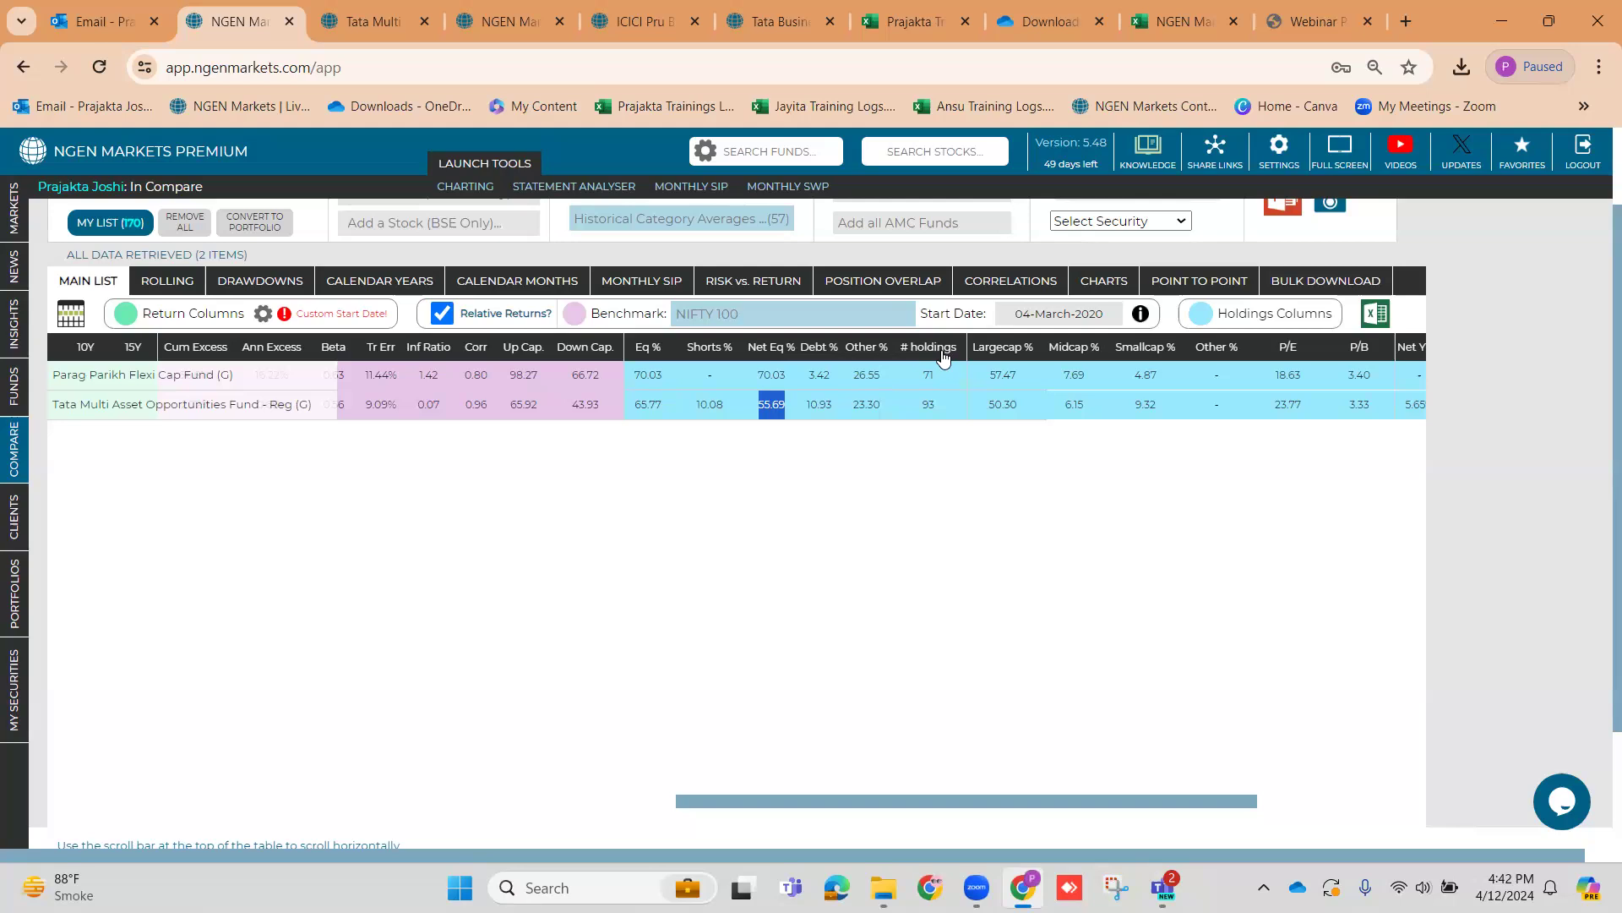
Check the Tata fund's number of holdings with derivative shorts applied against the # holdings column in the comparison
{"action": "left_click", "coordinate": [349, 12]}
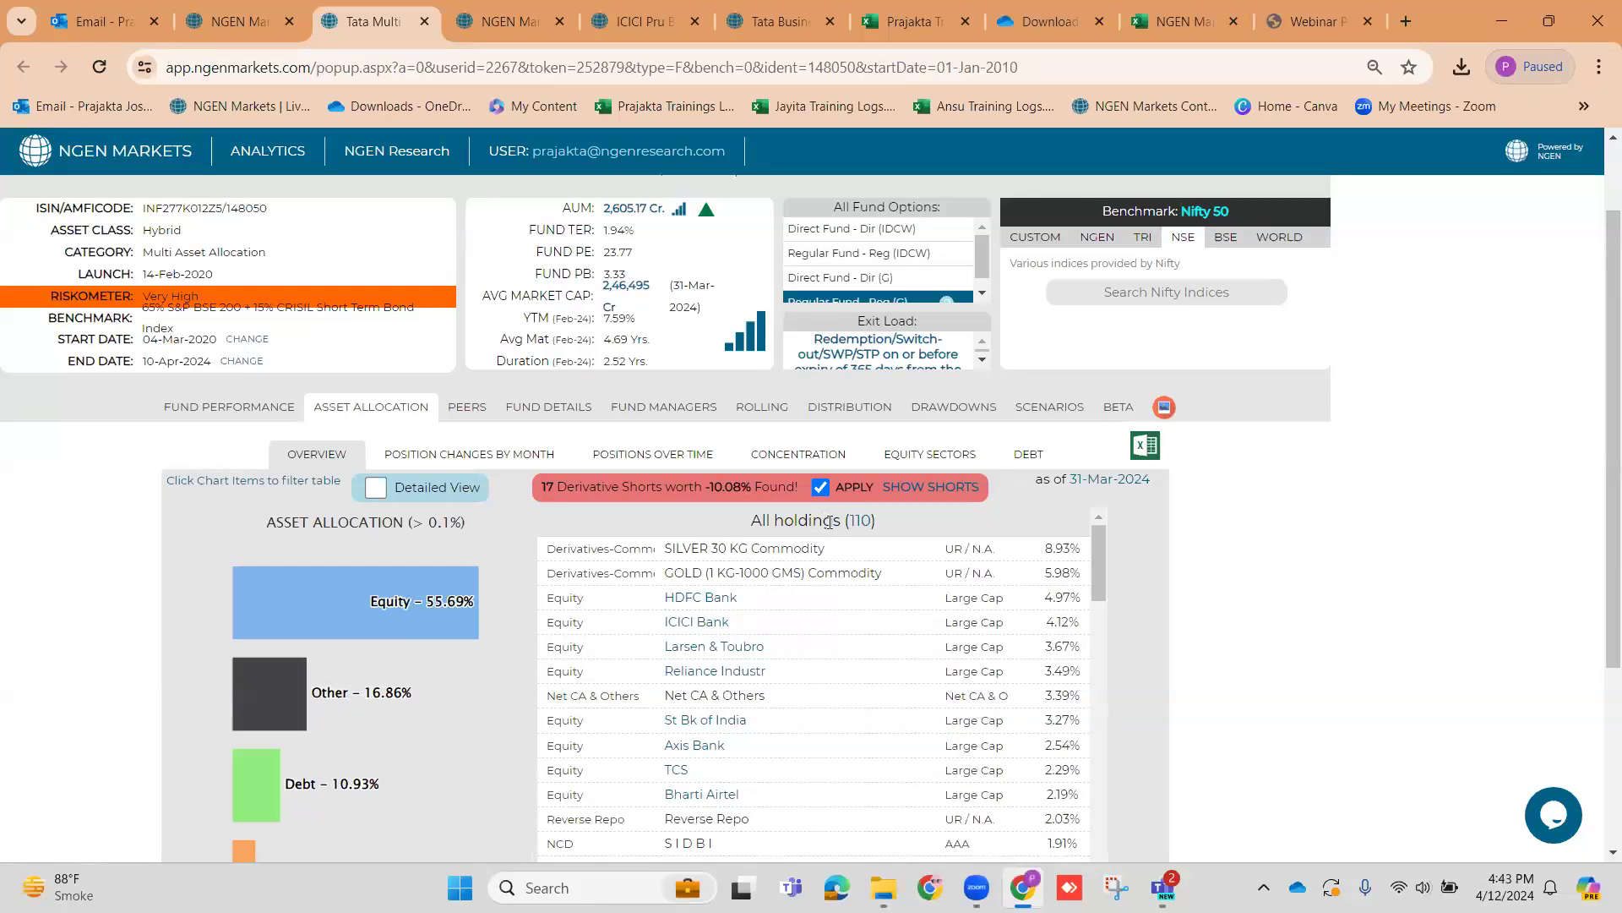
{"action": "left_click_drag", "start_coordinate": [847, 521], "coordinate": [871, 522]}
{"action": "scroll", "coordinate": [446, 462], "scroll_direction": "up", "scroll_amount": 1}
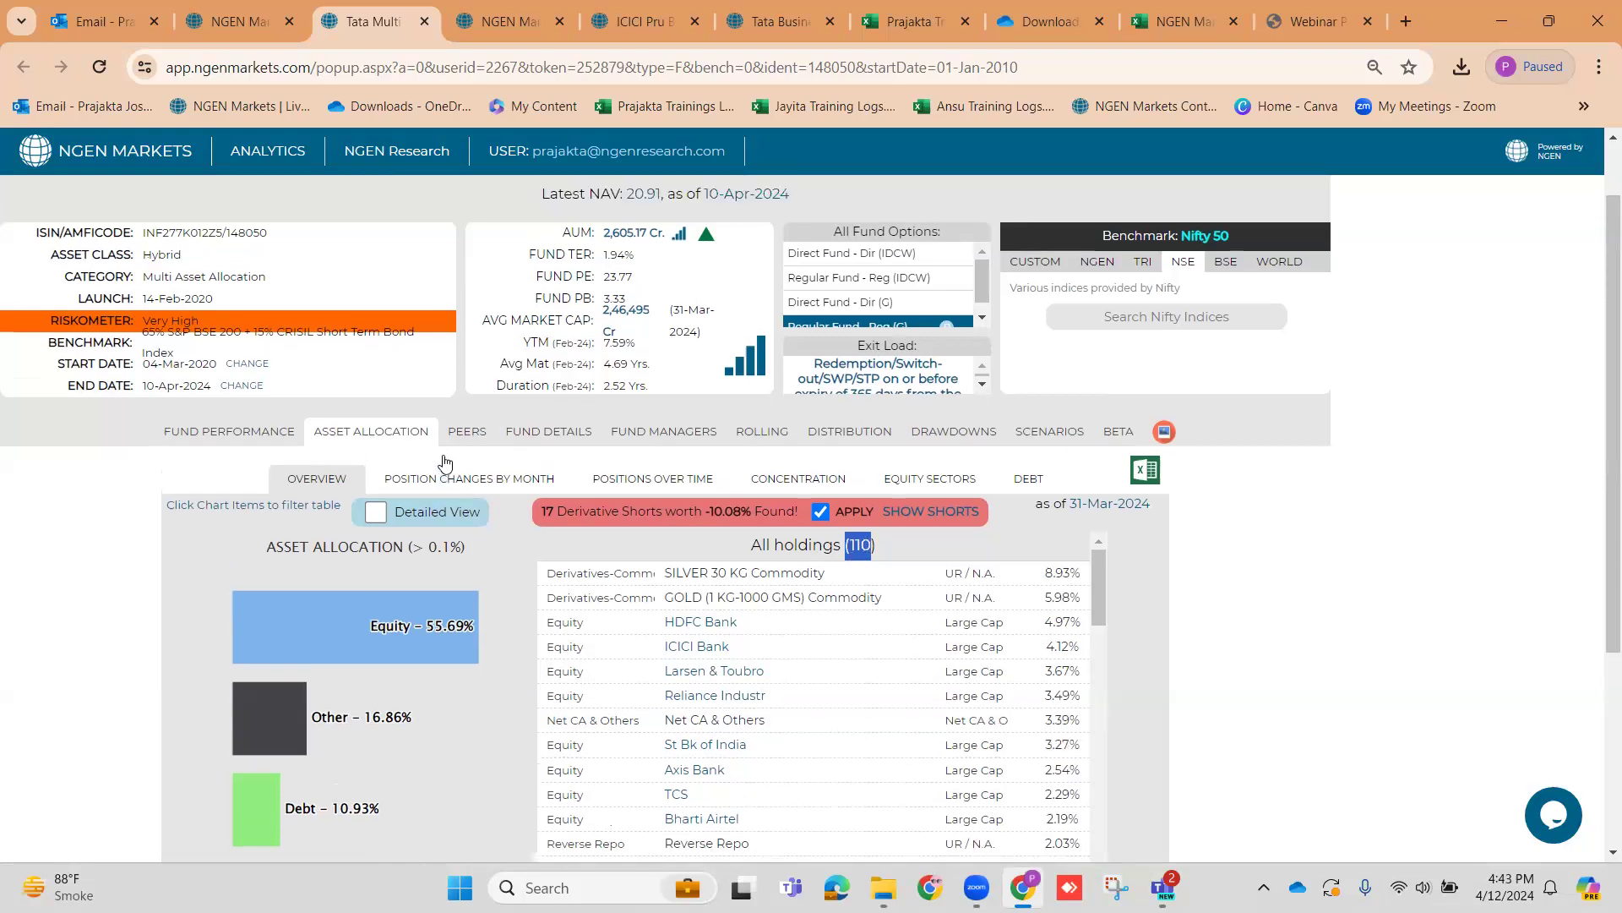
{"action": "scroll", "coordinate": [904, 606], "scroll_direction": "down", "scroll_amount": 1}
{"action": "scroll", "coordinate": [895, 615], "scroll_direction": "up", "scroll_amount": 2}
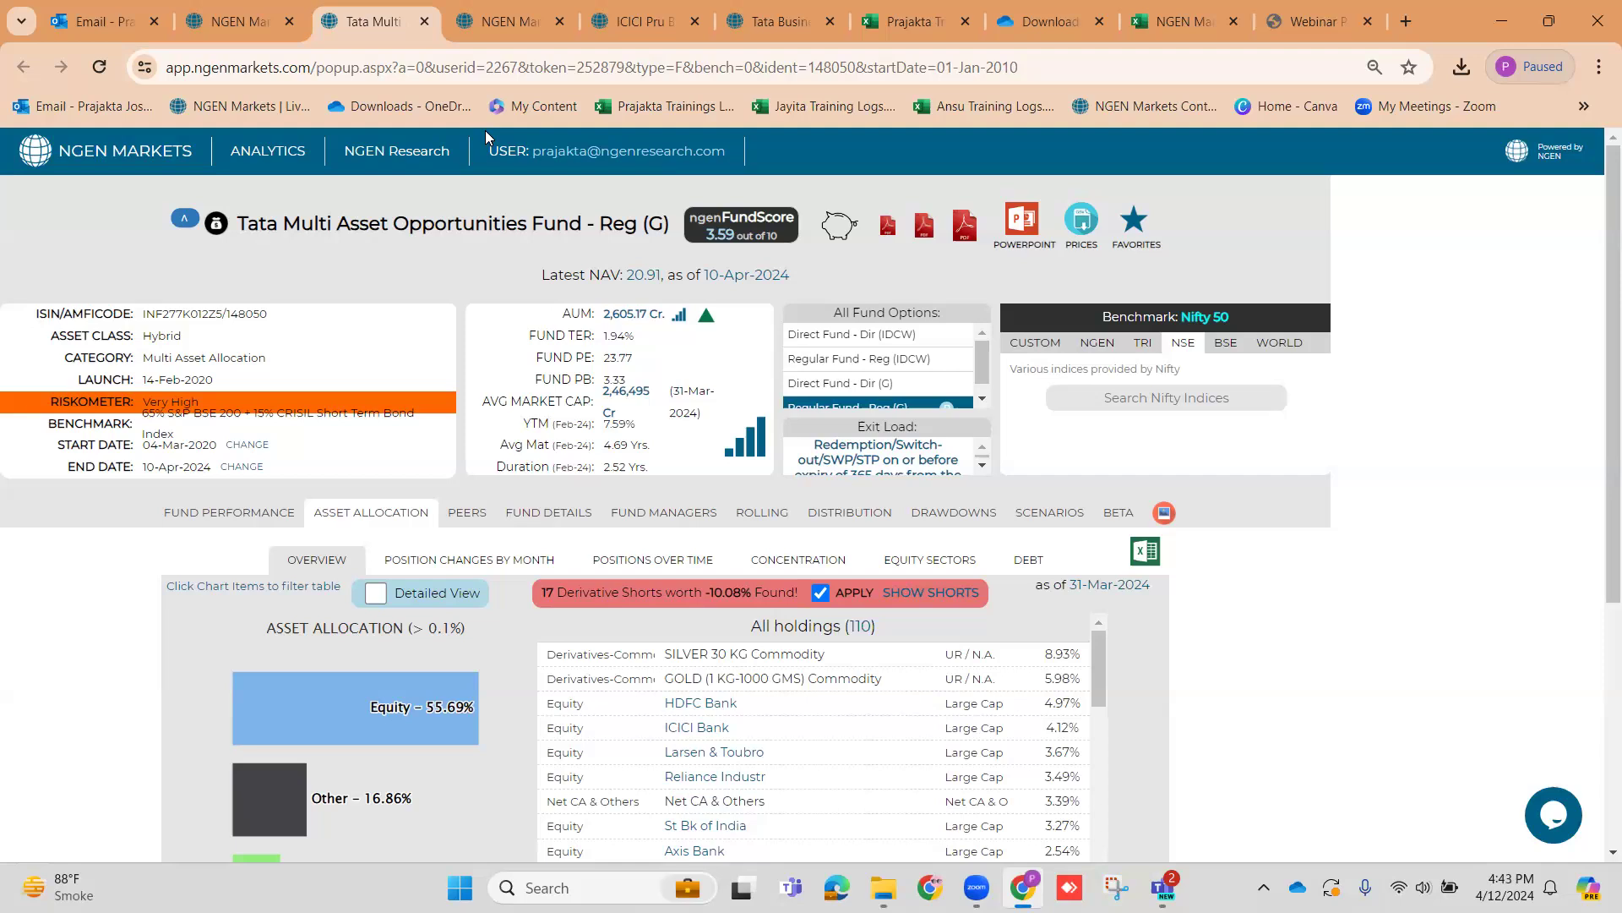
{"action": "left_click", "coordinate": [248, 7]}
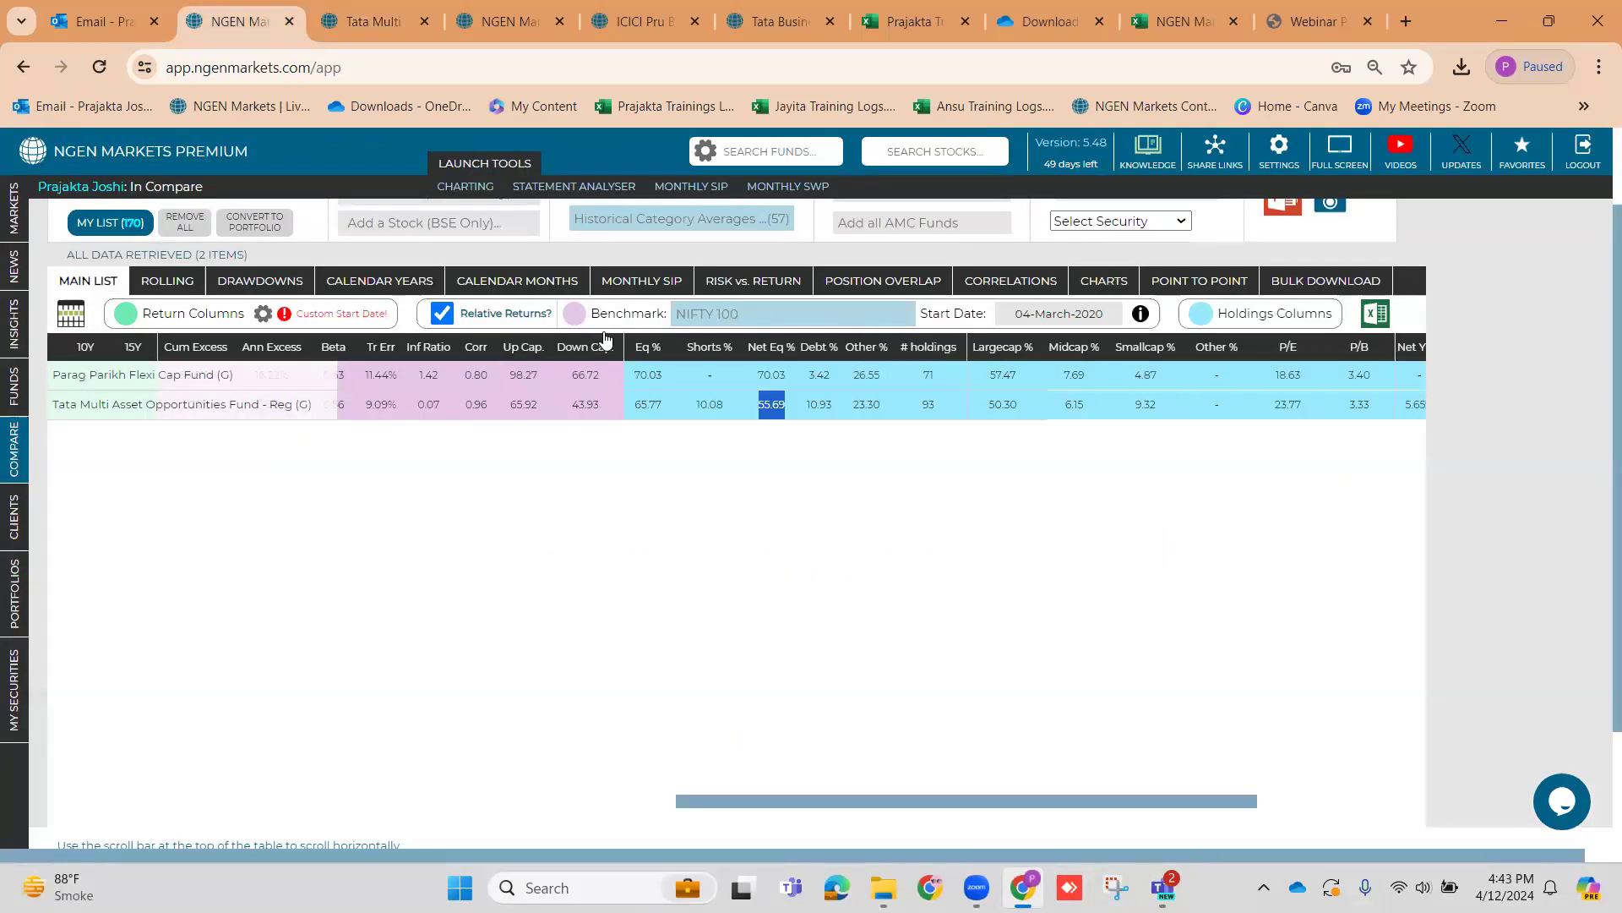
Open Parag Parikh Flexi Cap Fund (G) from the comparison, view its asset allocation, and check its holdings count against the comparison
{"action": "left_click", "coordinate": [173, 377]}
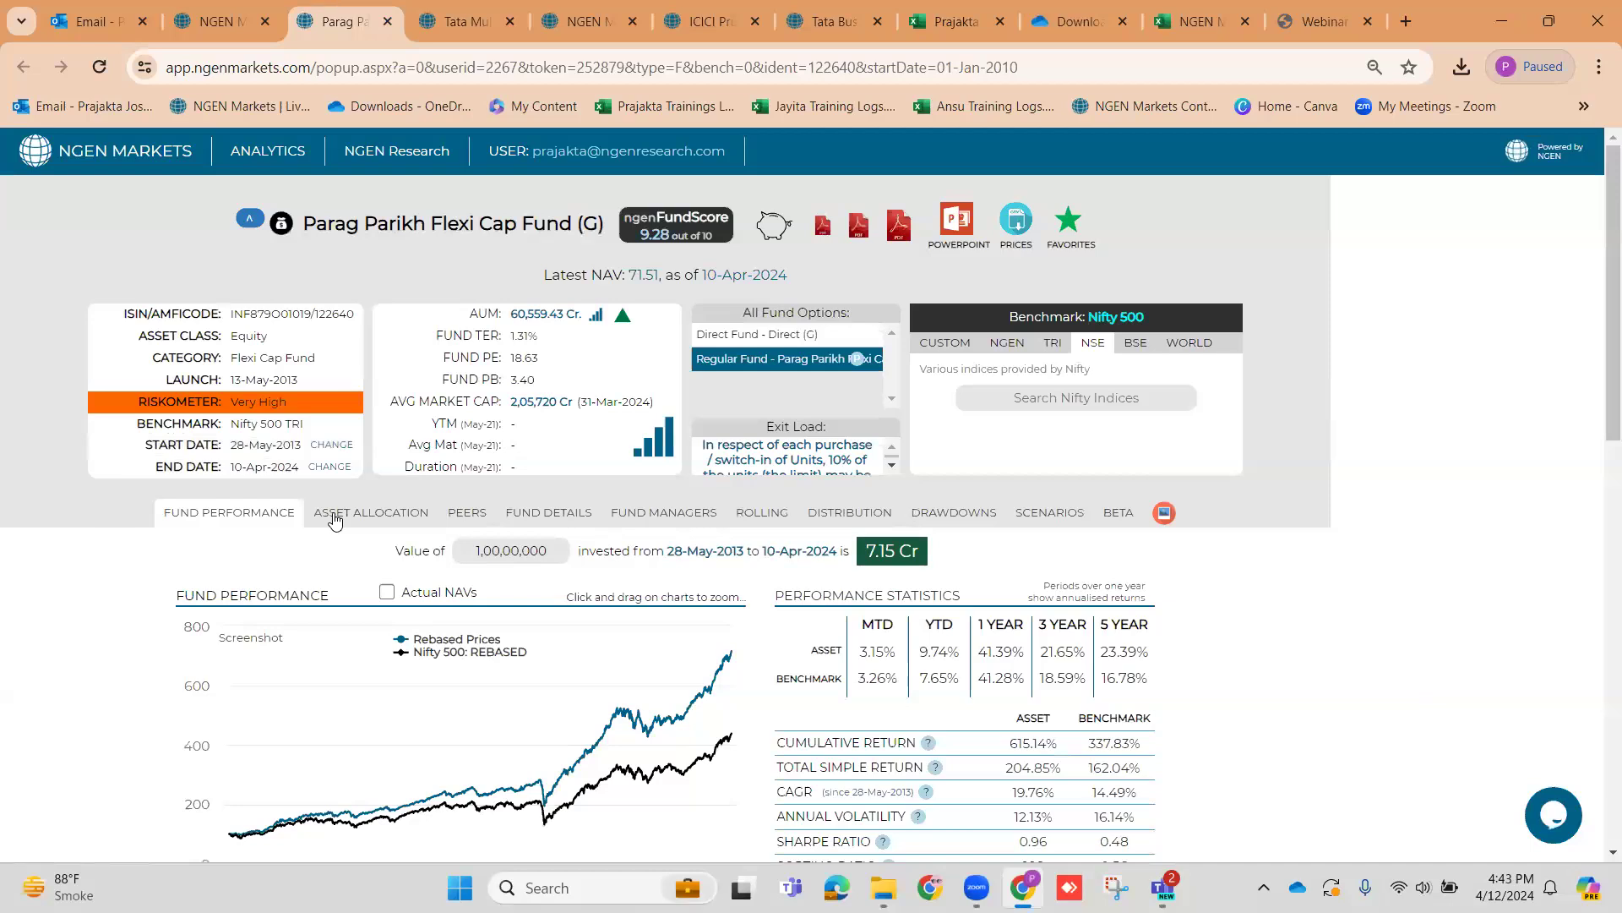
{"action": "left_click", "coordinate": [334, 513]}
{"action": "double_click", "coordinate": [868, 627]}
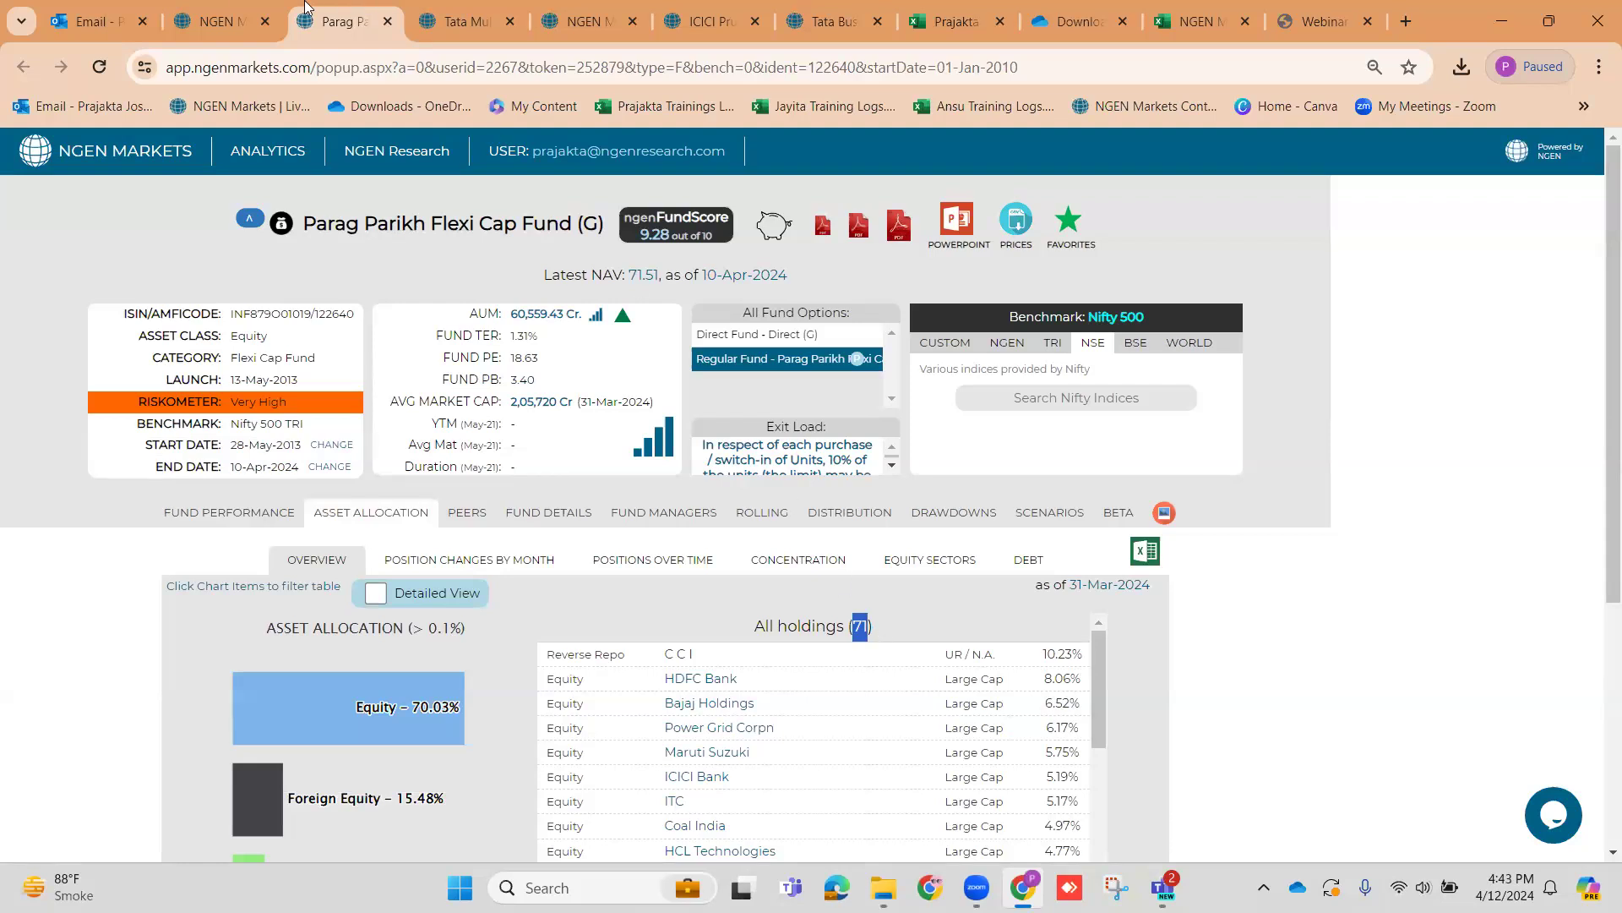
{"action": "left_click", "coordinate": [211, 21]}
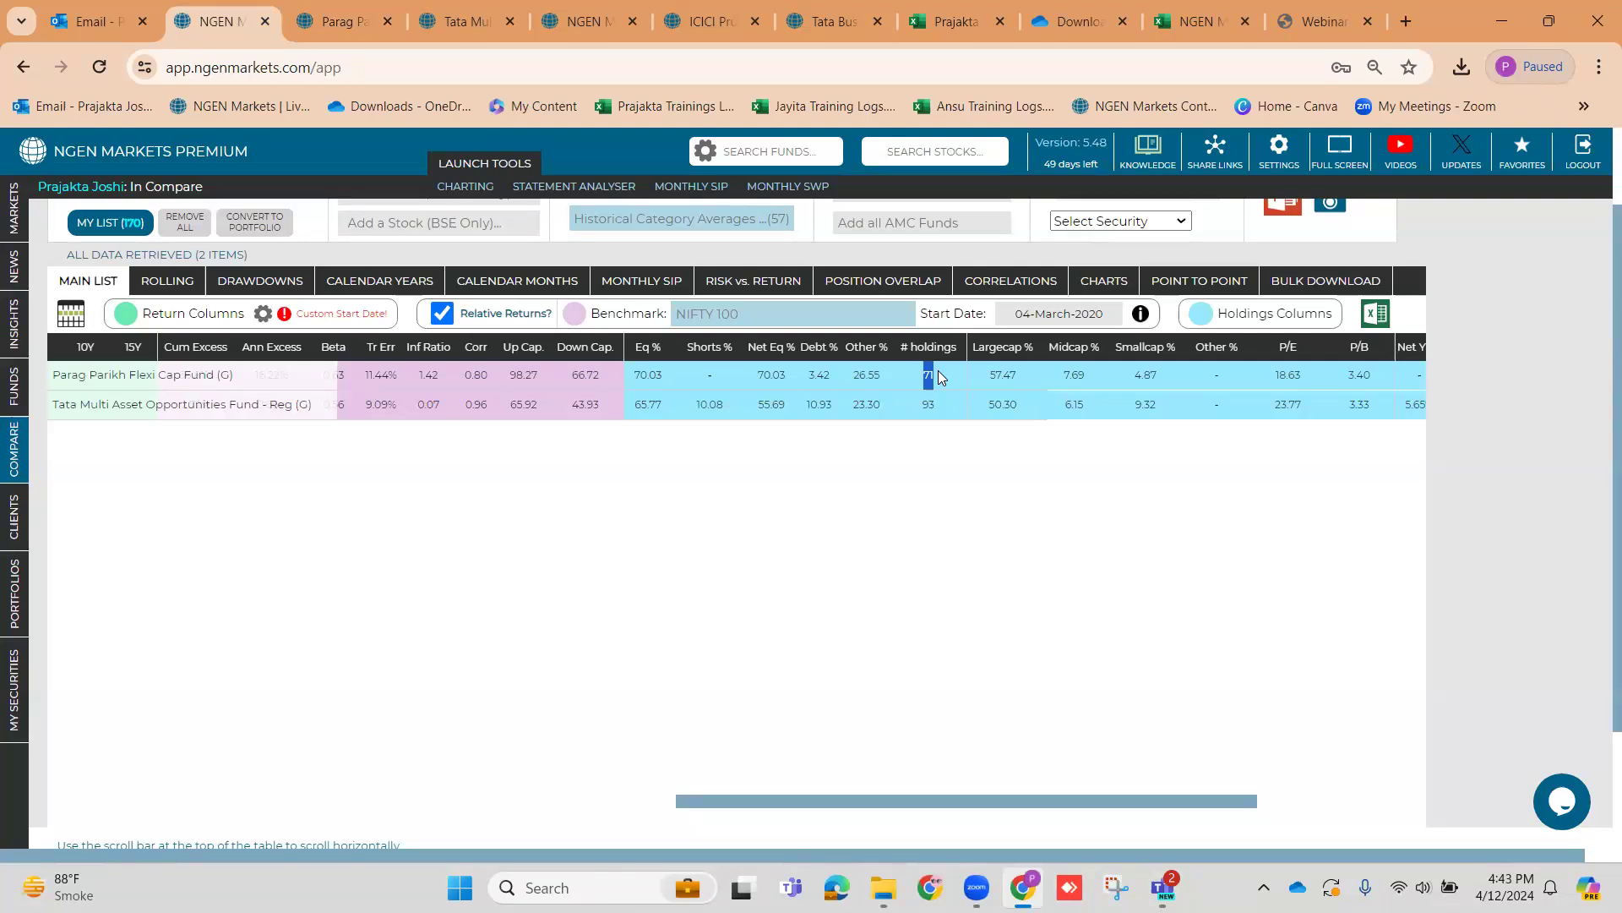
Return to the new portfolio's asset allocation and exclude derivative shorts from it
{"action": "left_click", "coordinate": [921, 528]}
{"action": "mouse_move", "coordinate": [7, 505]}
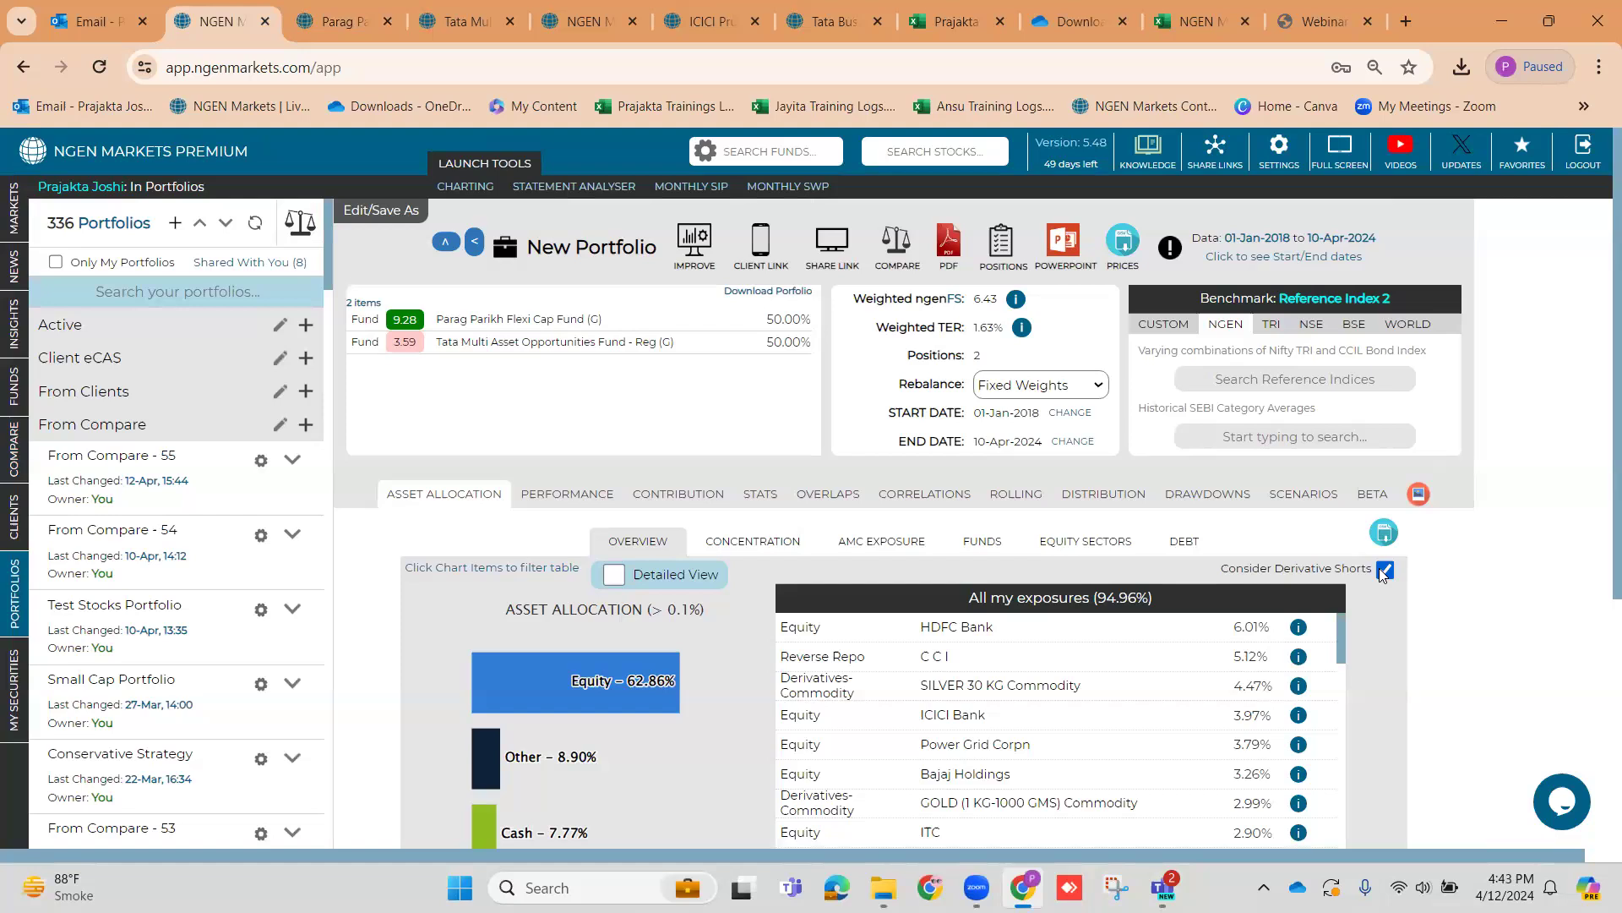
{"action": "left_click", "coordinate": [1383, 572]}
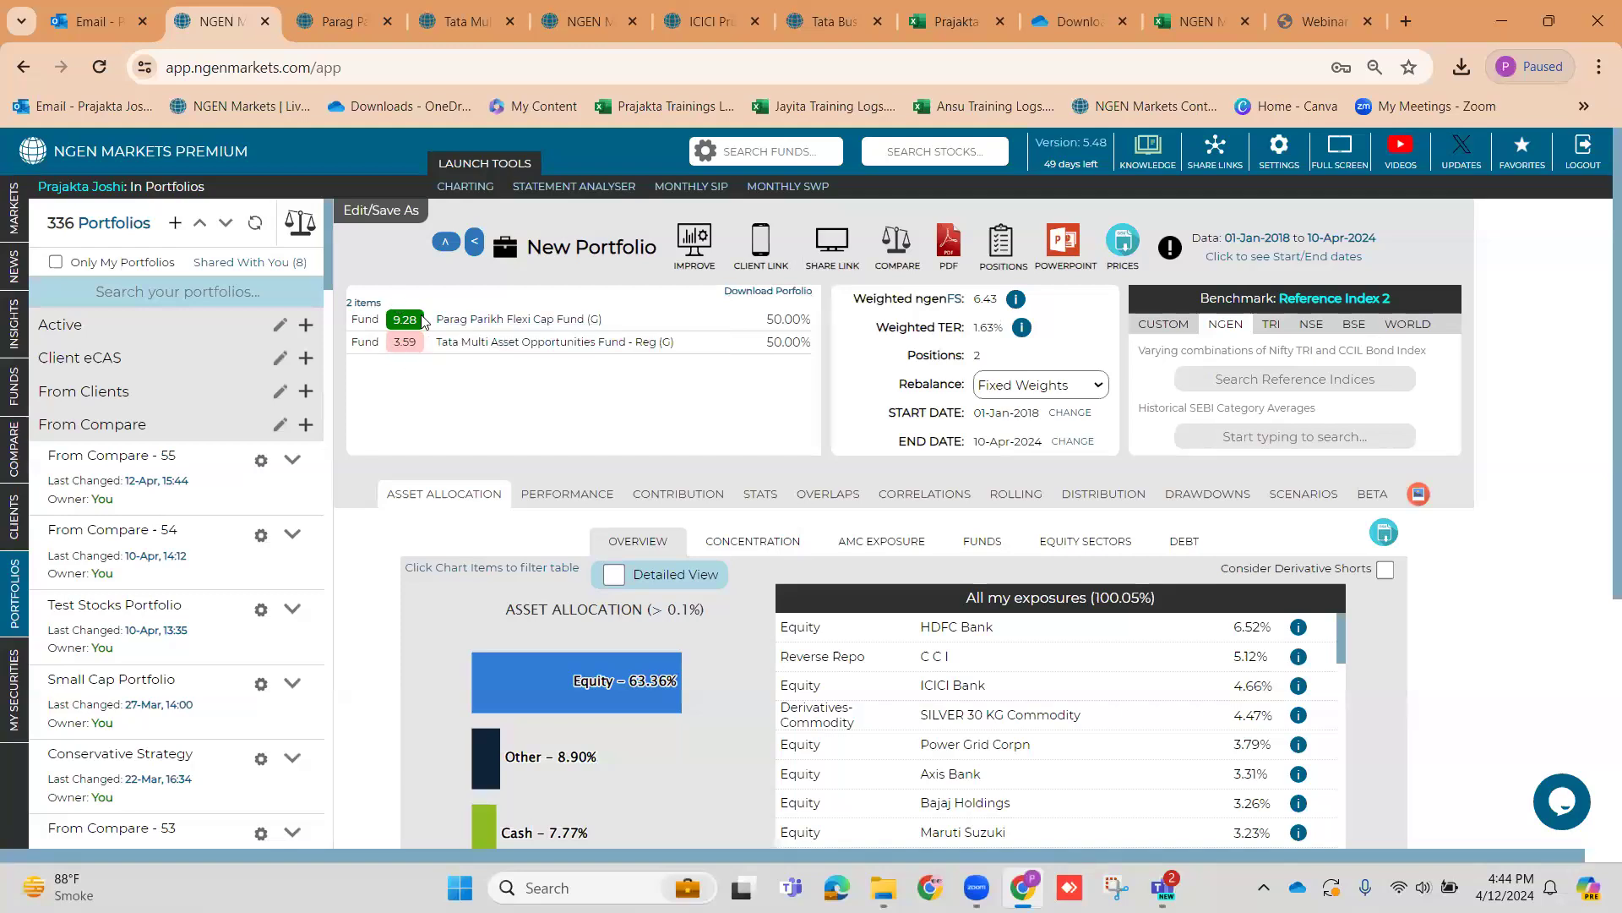
Create a share link for the portfolio with the ngenFundScore hidden and the start and end dates locked, and copy the link
{"action": "left_click", "coordinate": [840, 252]}
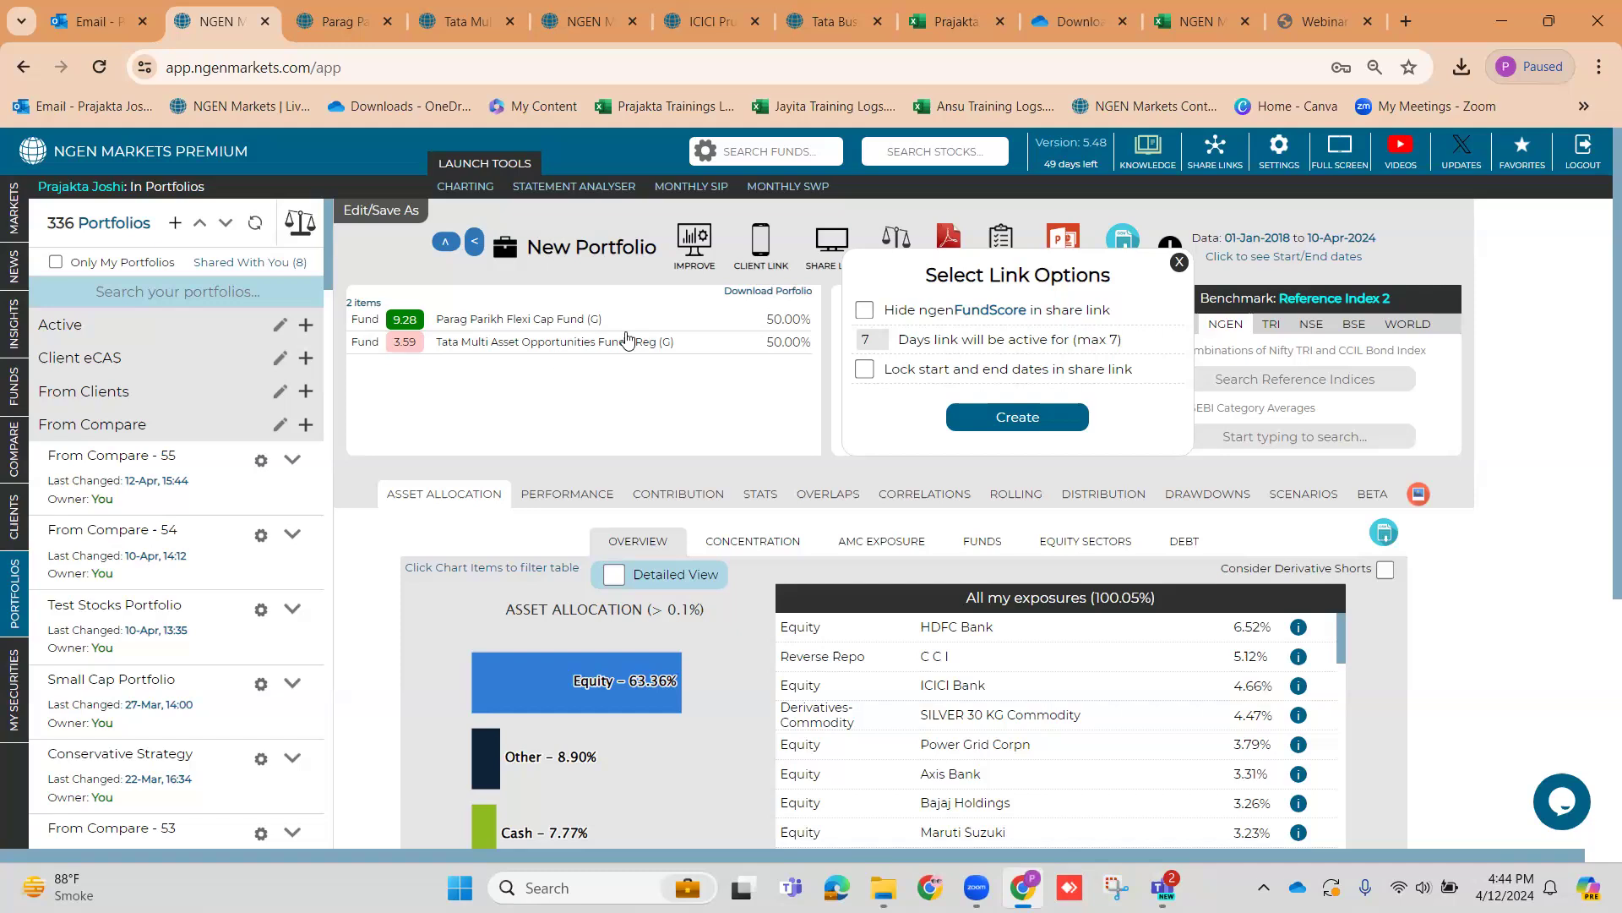
{"action": "left_click", "coordinate": [866, 311]}
{"action": "left_click", "coordinate": [865, 375]}
{"action": "left_click", "coordinate": [976, 424]}
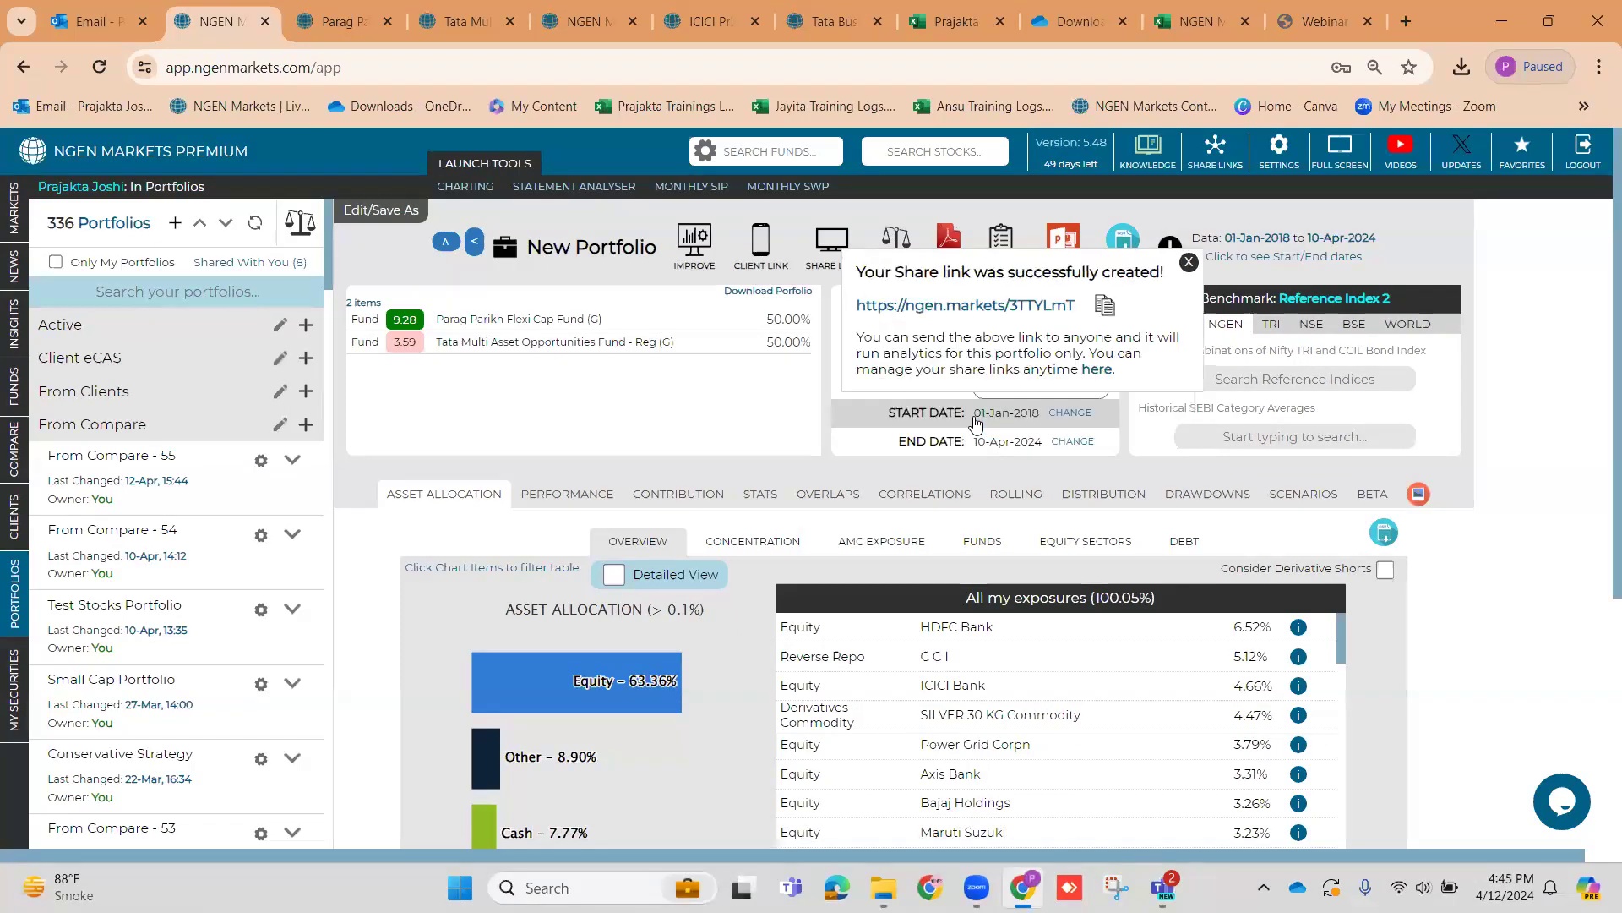
{"action": "left_click", "coordinate": [1104, 308]}
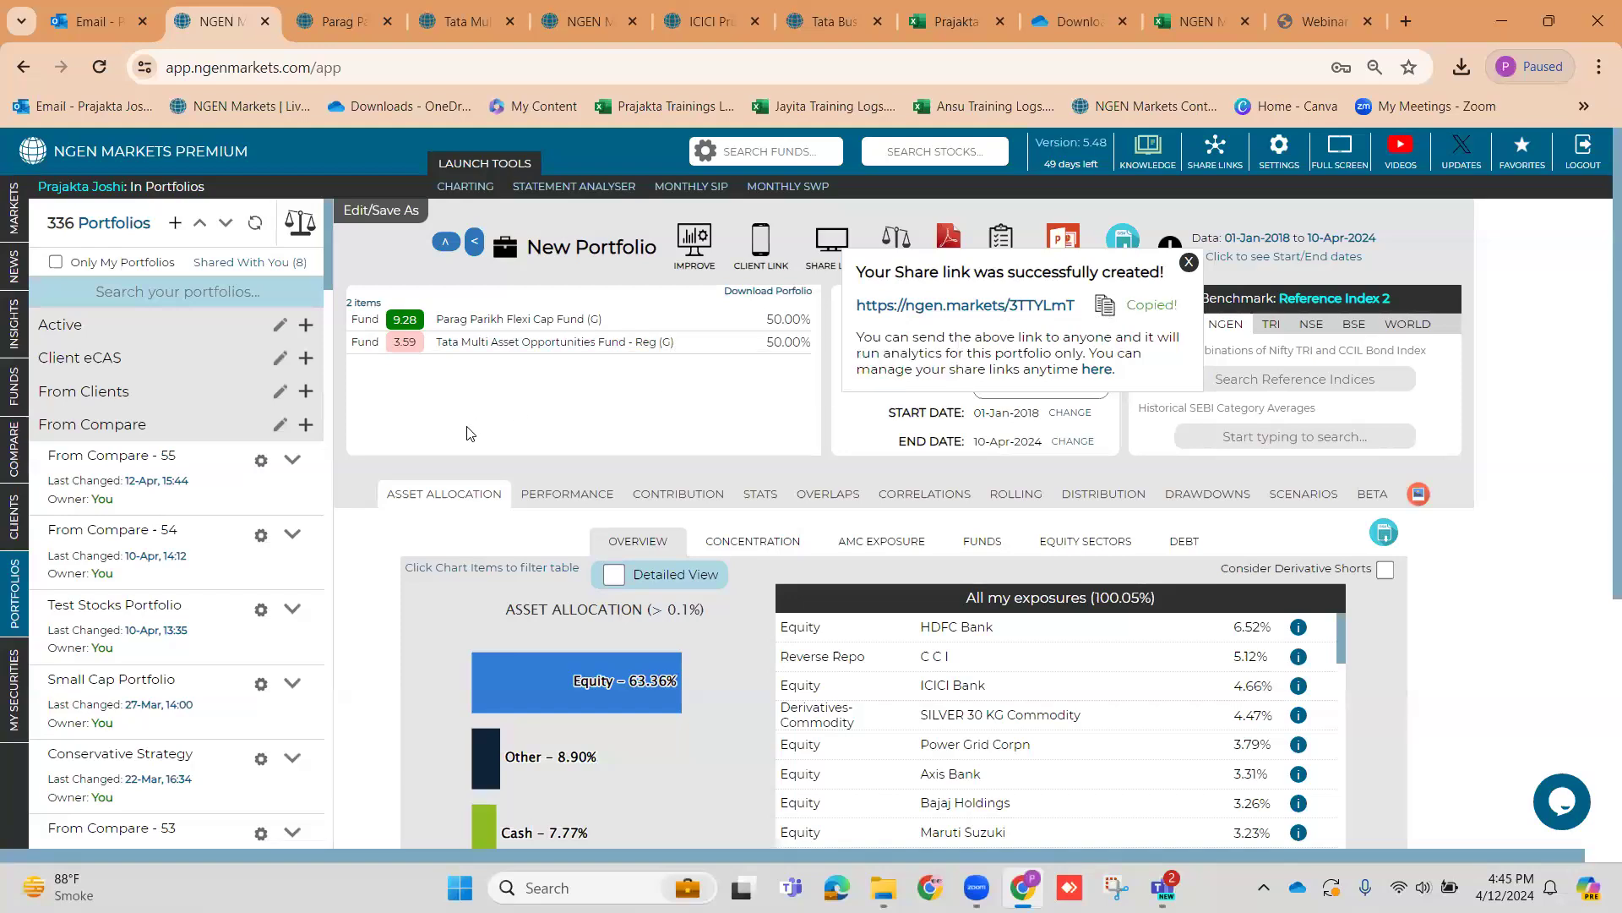
{"action": "left_click", "coordinate": [1189, 262]}
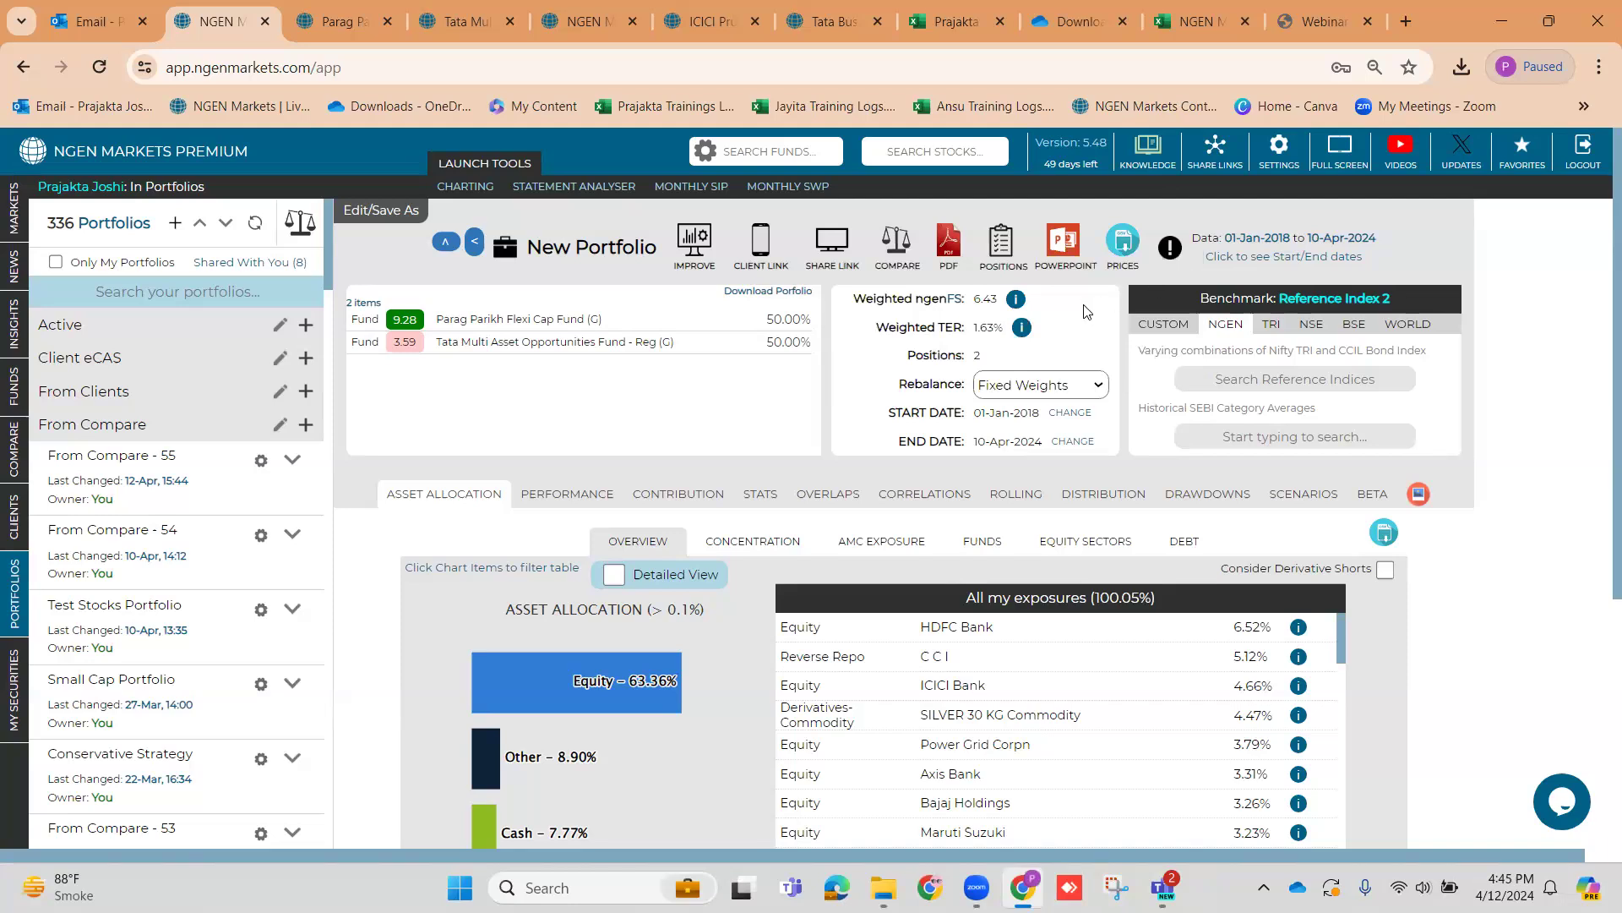
Open the copied portfolio share link in a new browser tab
{"action": "left_click", "coordinate": [1405, 18]}
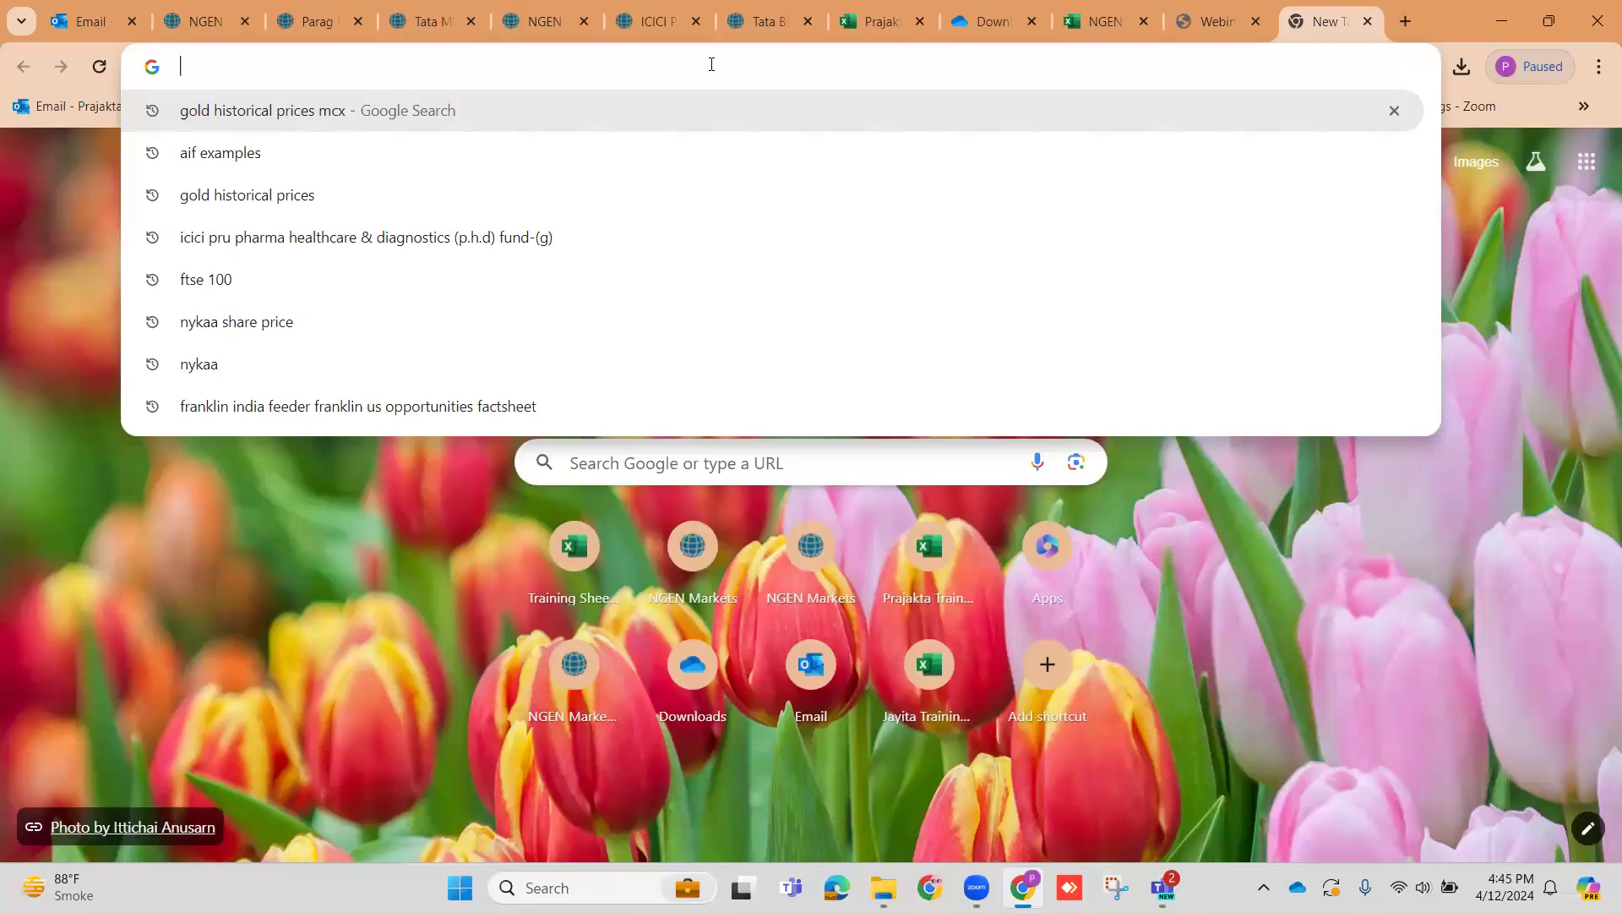
{"action": "key", "text": "ctrl+v"}
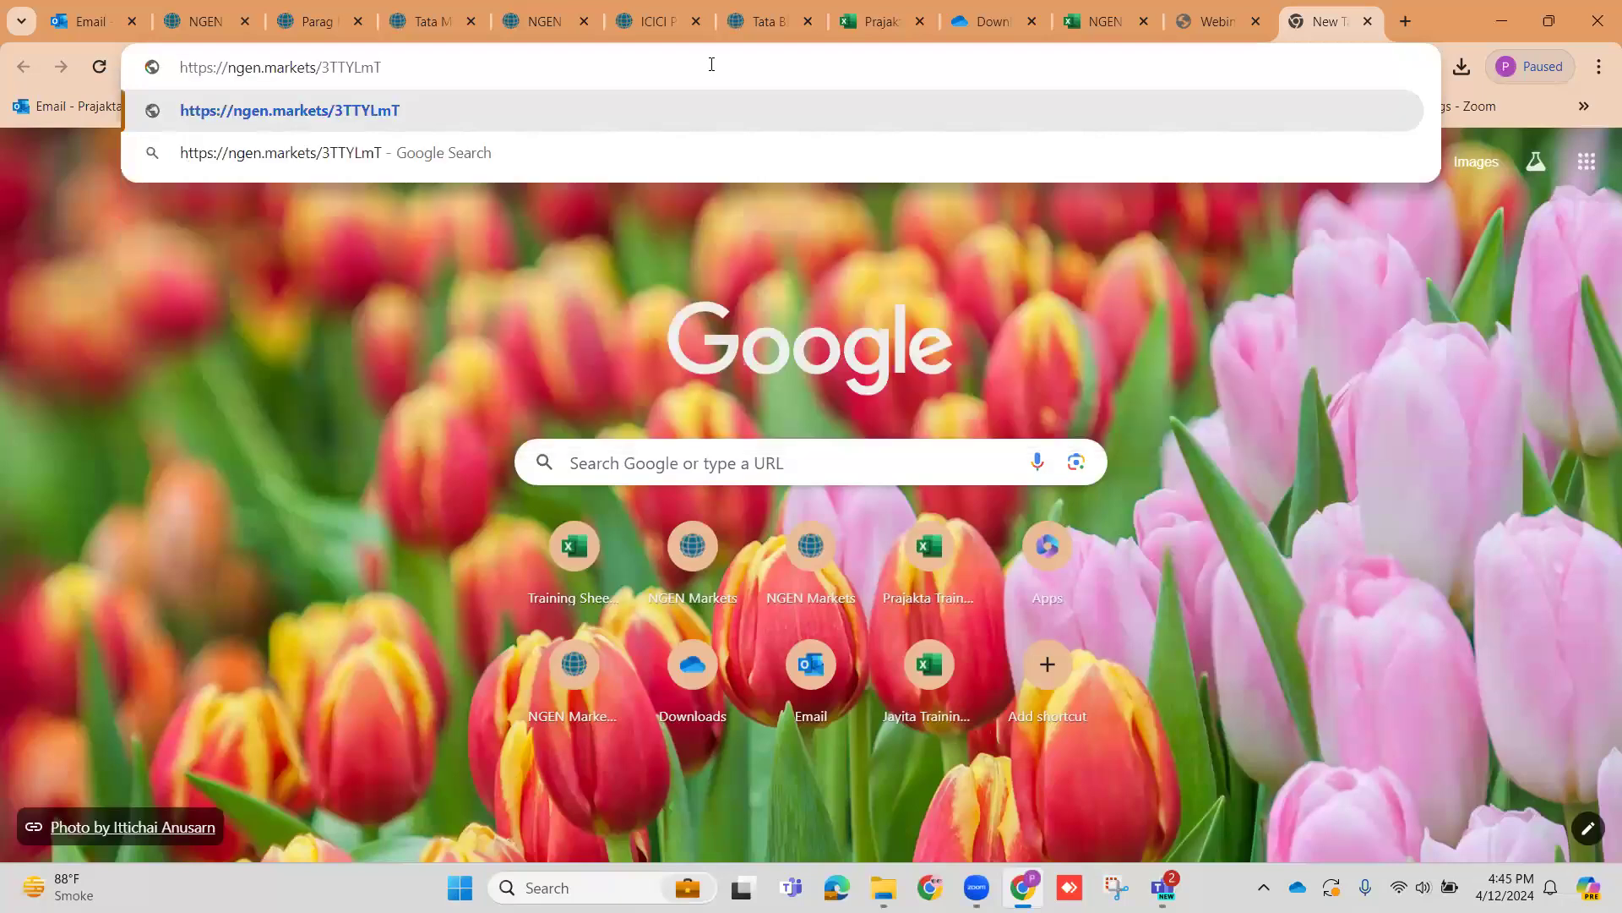
{"action": "key", "text": "Return"}
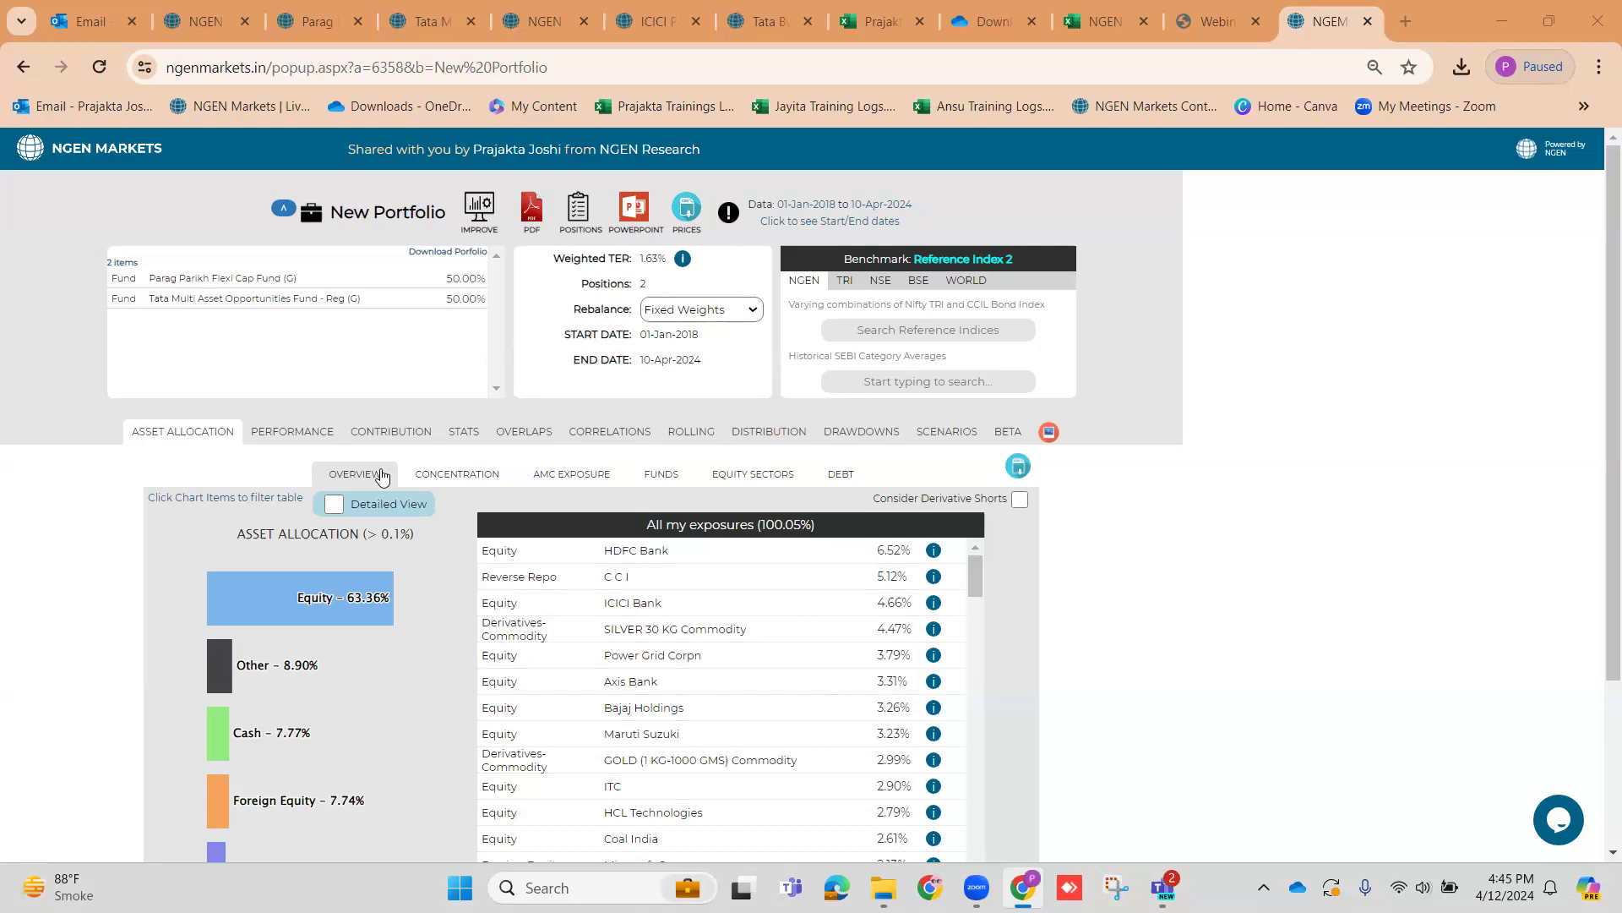
View the shared portfolio's contribution, stats, overlaps, correlations and distribution analyses
{"action": "left_click", "coordinate": [418, 432]}
{"action": "left_click", "coordinate": [467, 432]}
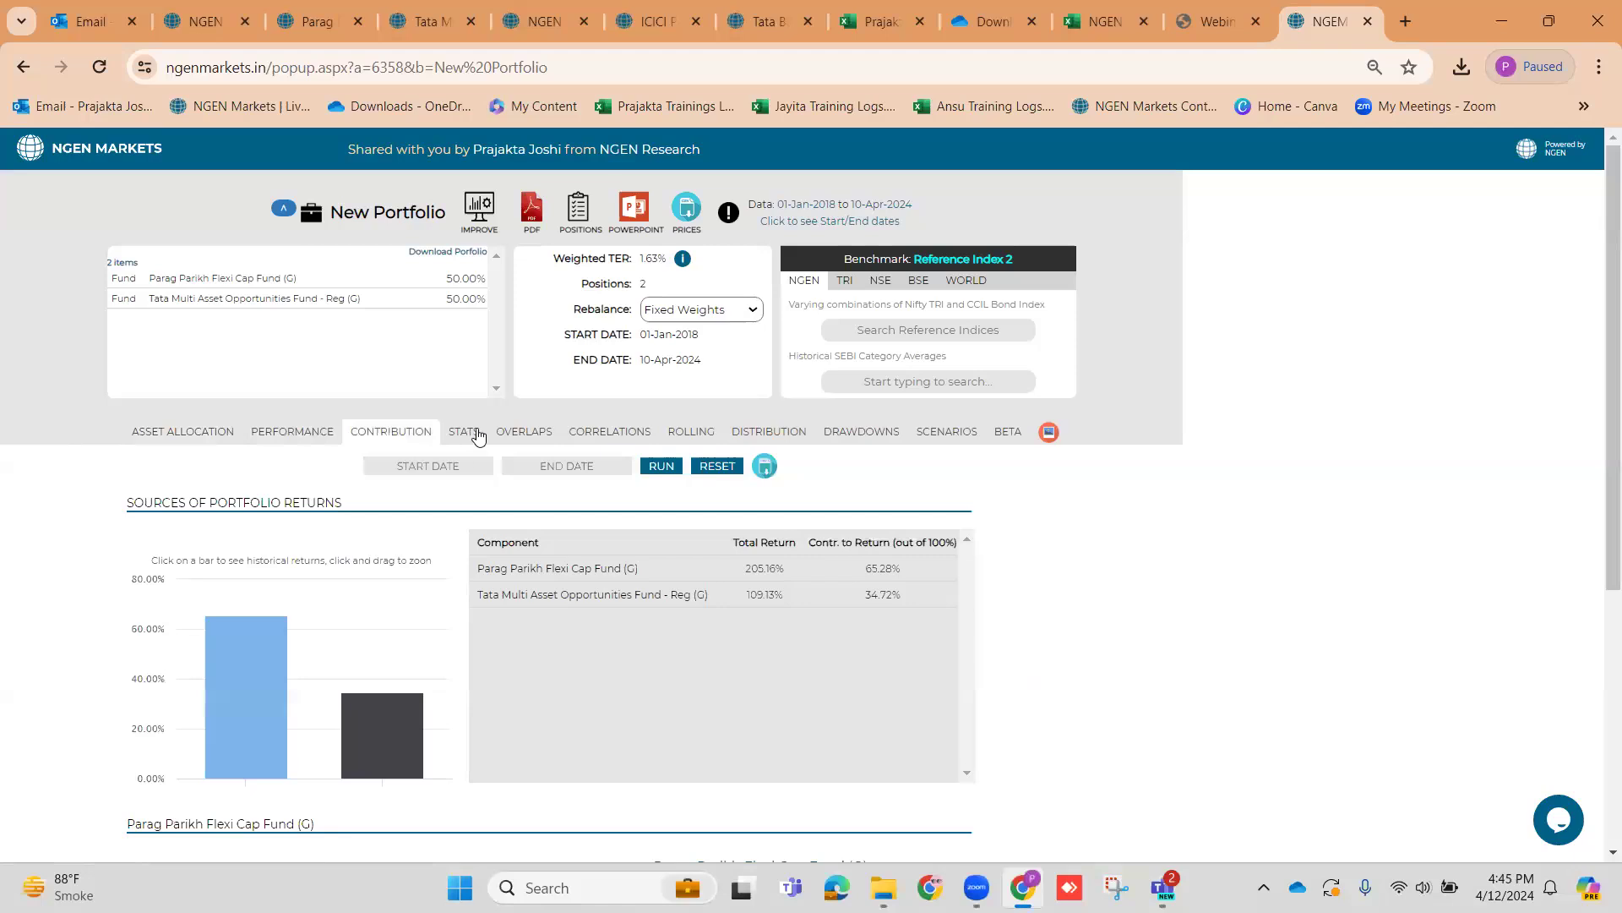
{"action": "left_click", "coordinate": [544, 433]}
{"action": "left_click", "coordinate": [610, 432]}
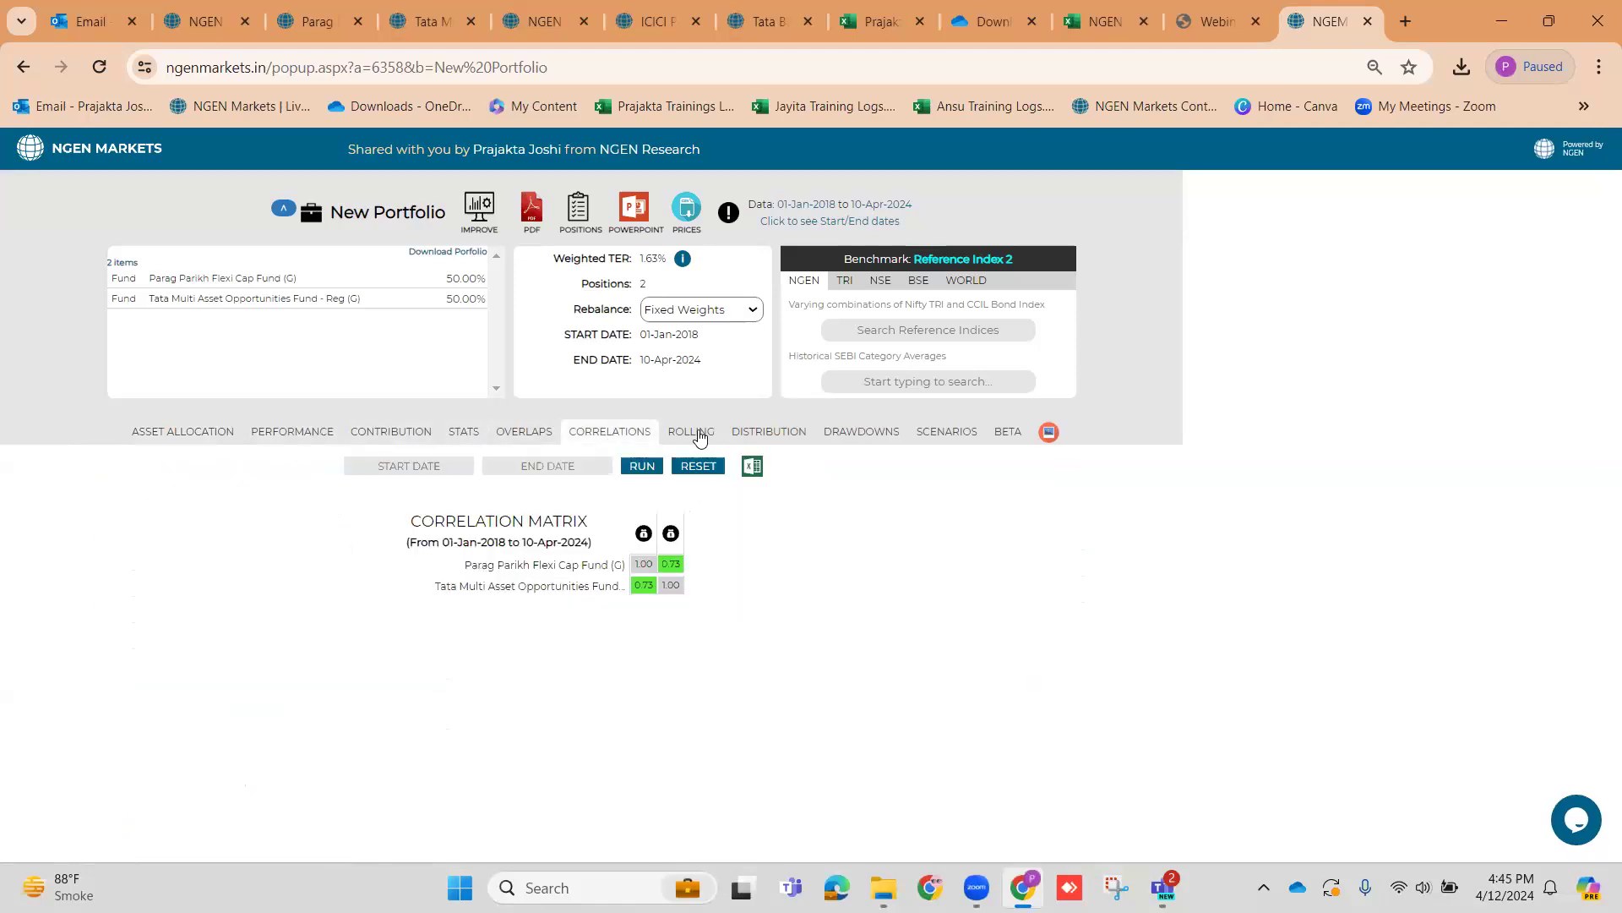
{"action": "left_click", "coordinate": [775, 433]}
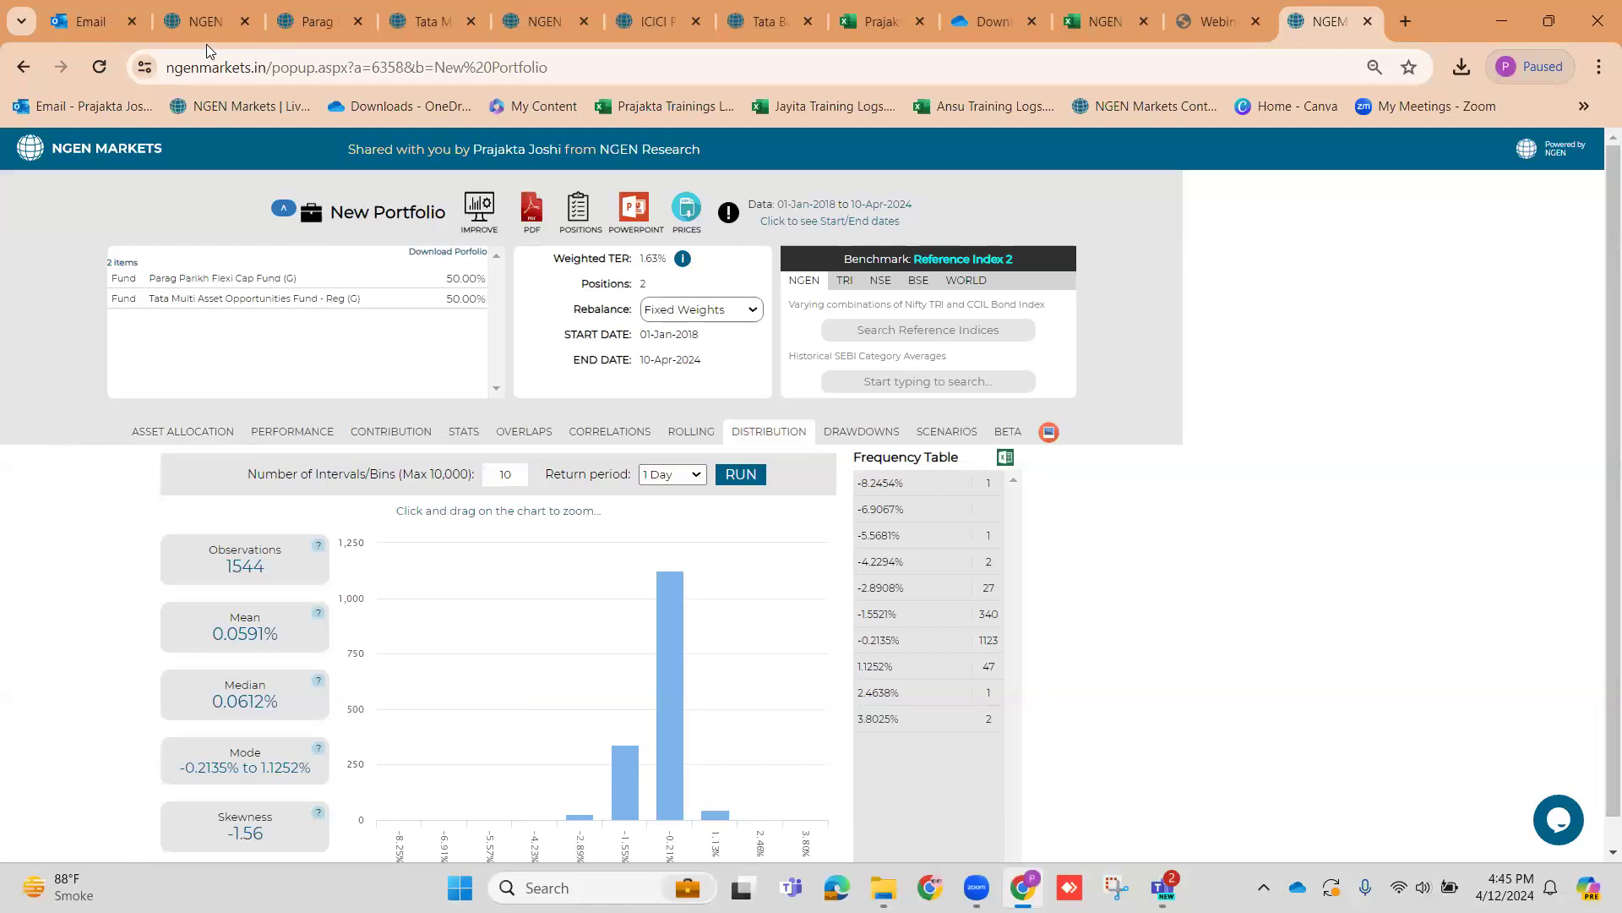
Return to the new portfolio, open Parag Parikh Flexi Cap Fund (G) and display its ngenFundScore details
{"action": "left_click", "coordinate": [189, 22]}
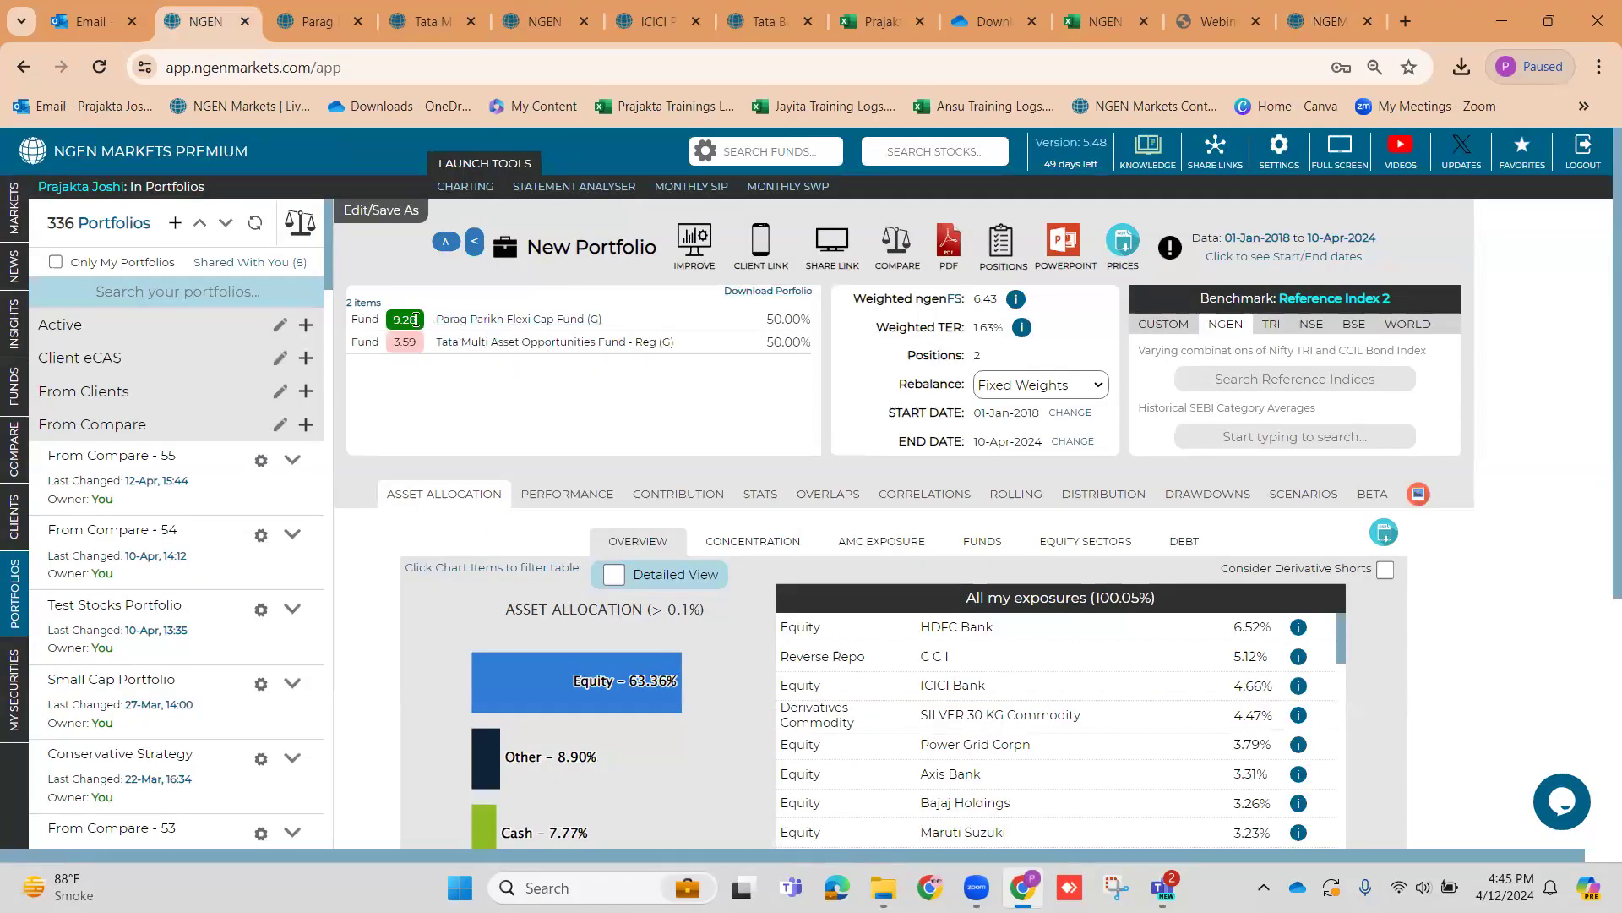
{"action": "left_click", "coordinate": [484, 322]}
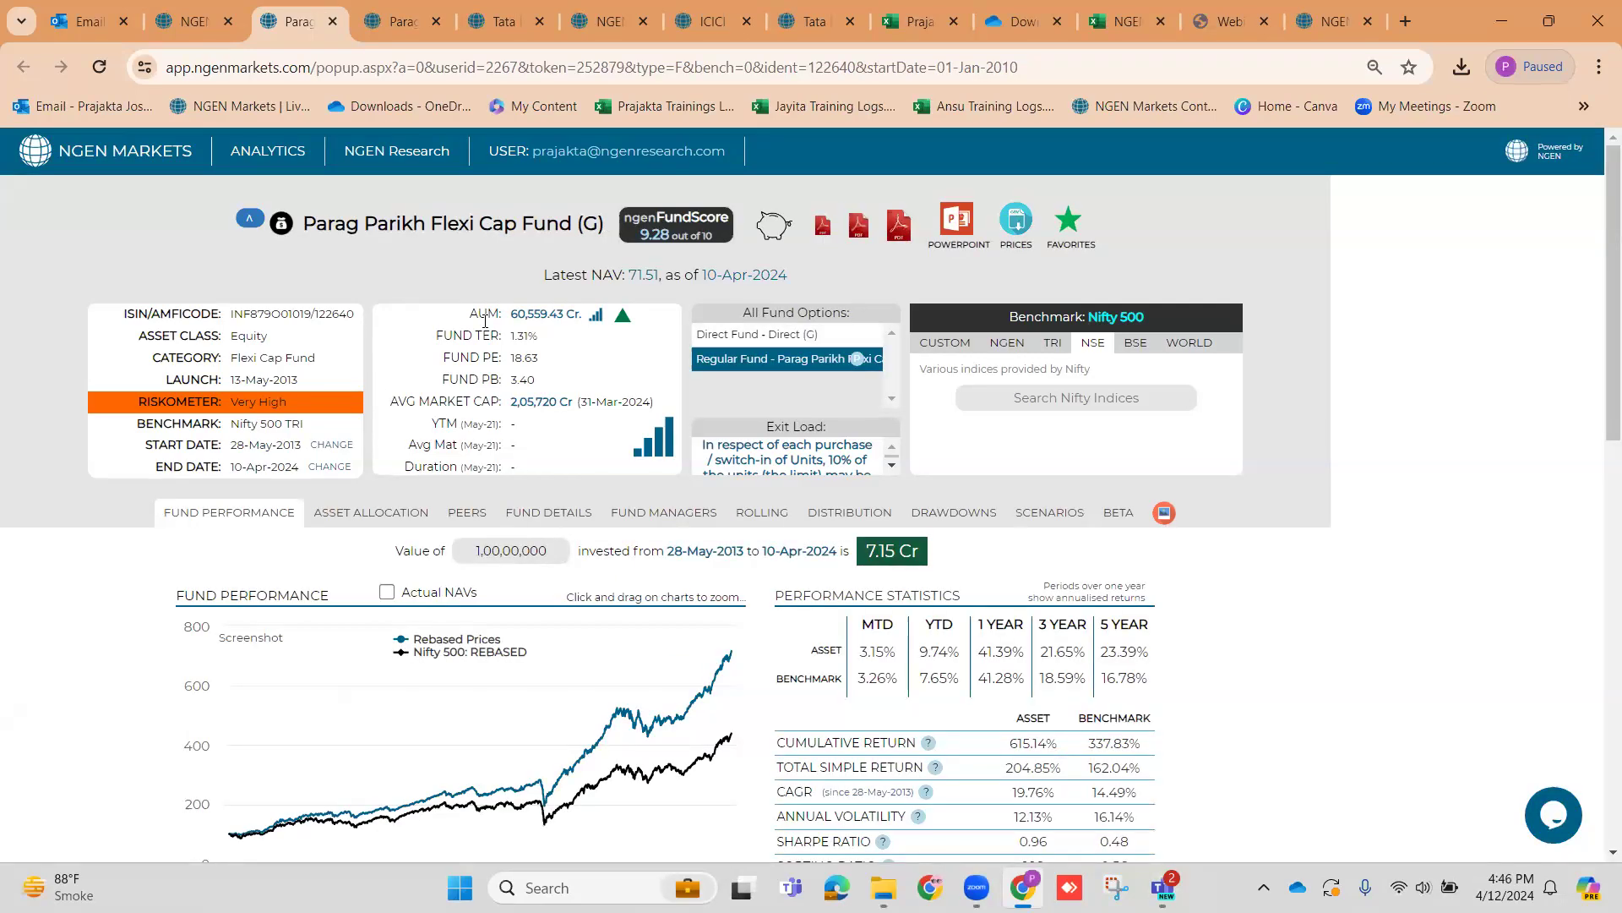
{"action": "left_click", "coordinate": [691, 239]}
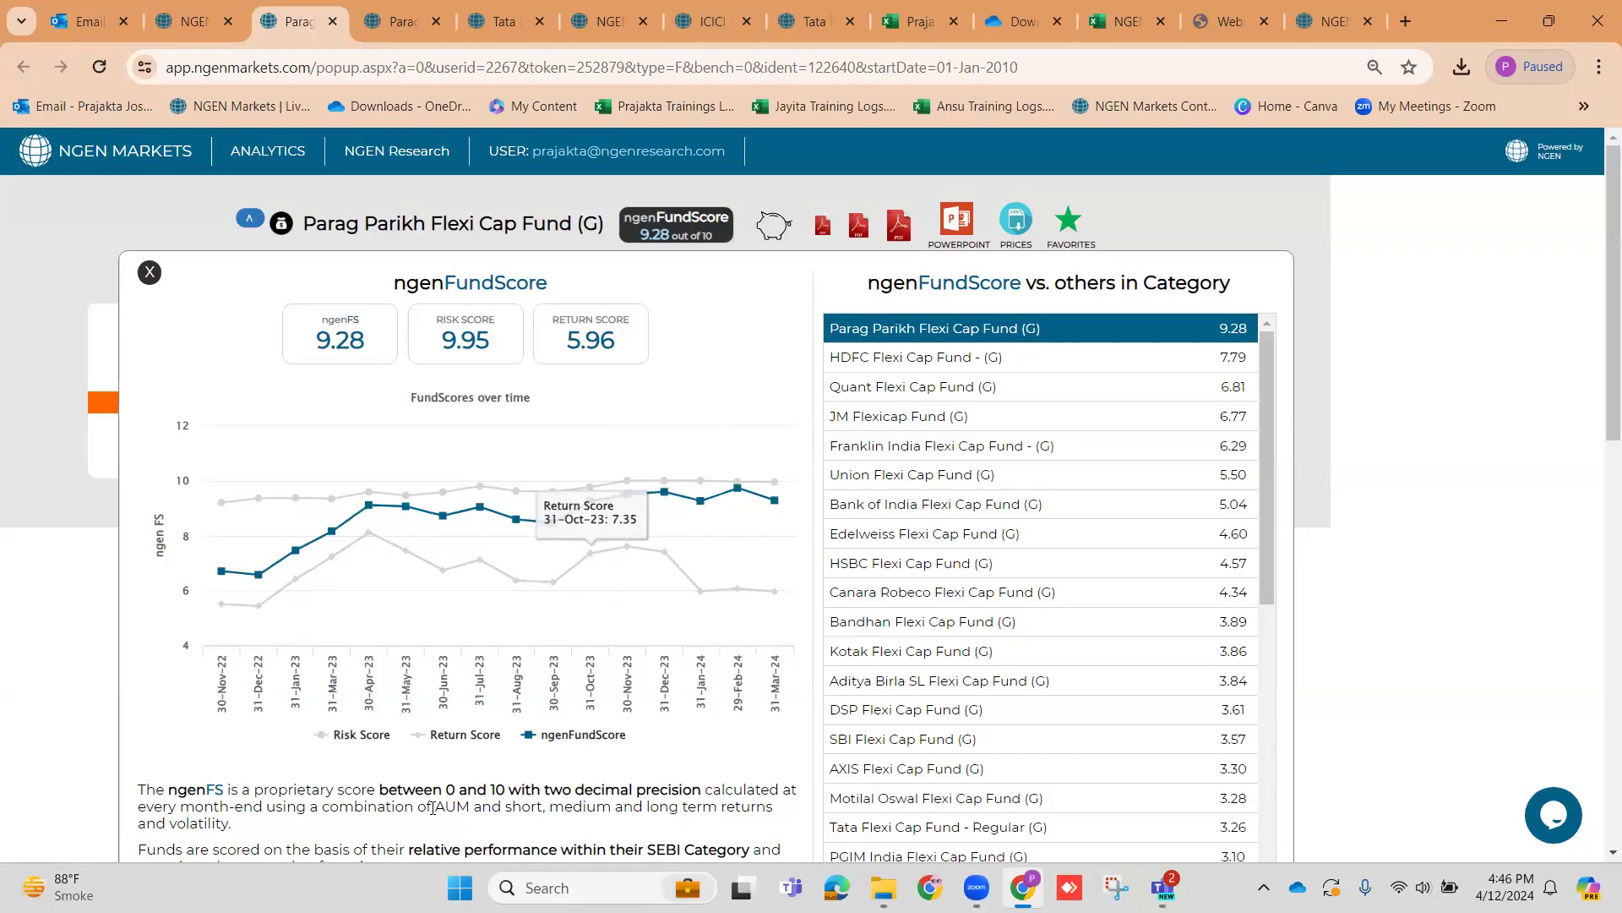
Examine how the ngenFundScore is calculated, highlighting AUM, the short, medium and long term returns, and the fund's ngenFS value
{"action": "left_click_drag", "start_coordinate": [434, 807], "coordinate": [469, 809]}
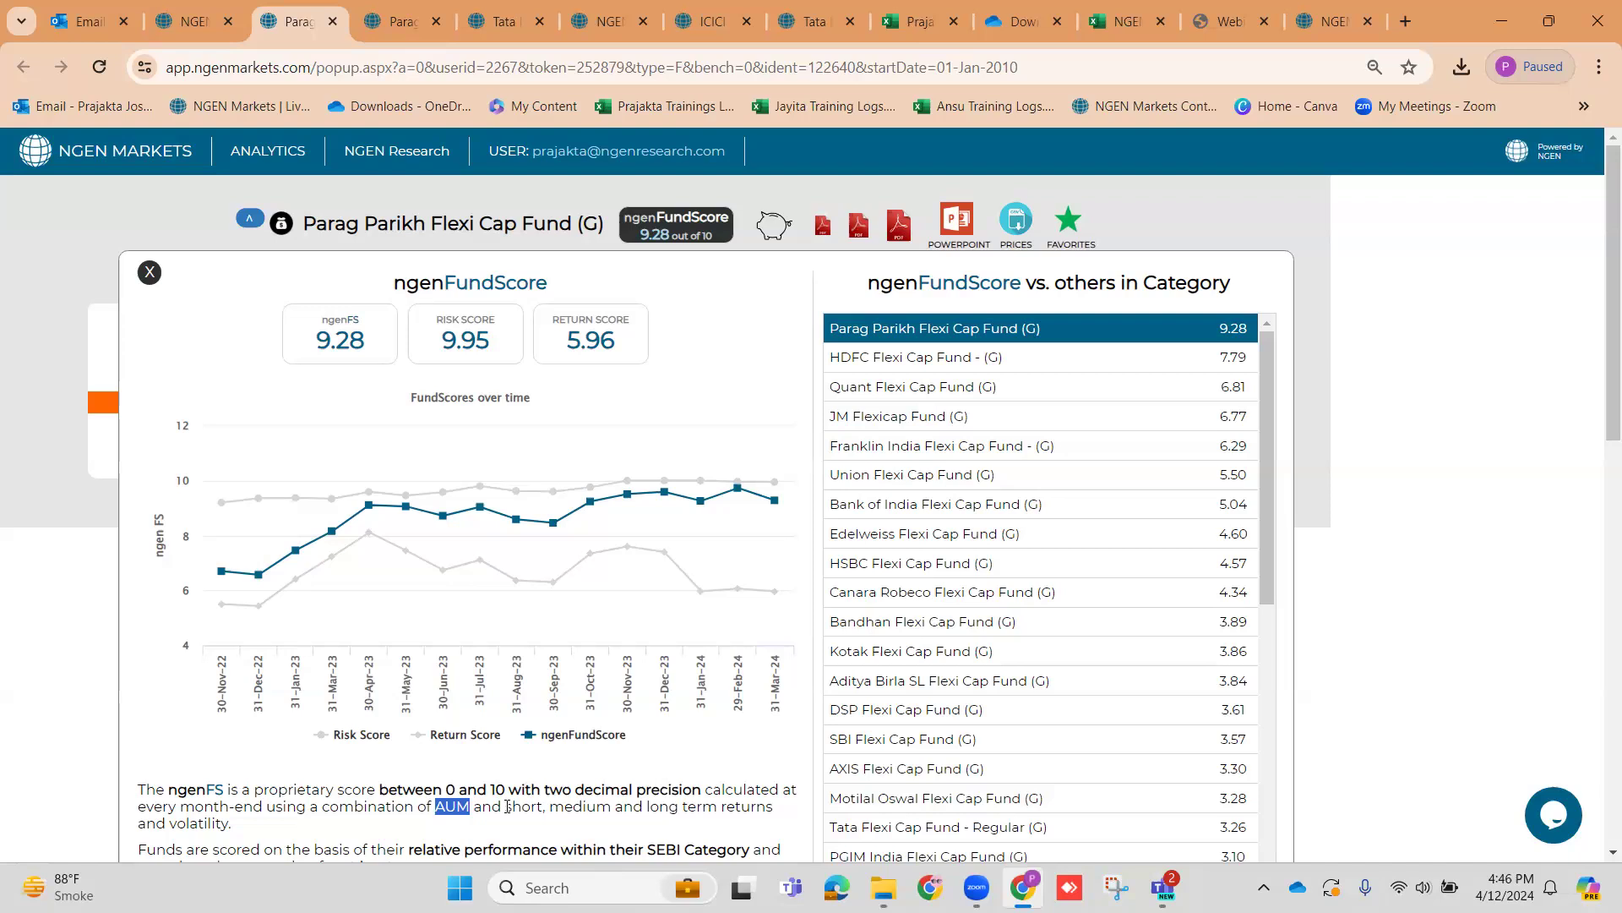
{"action": "left_click_drag", "start_coordinate": [507, 806], "coordinate": [769, 808]}
{"action": "left_click", "coordinate": [578, 808]}
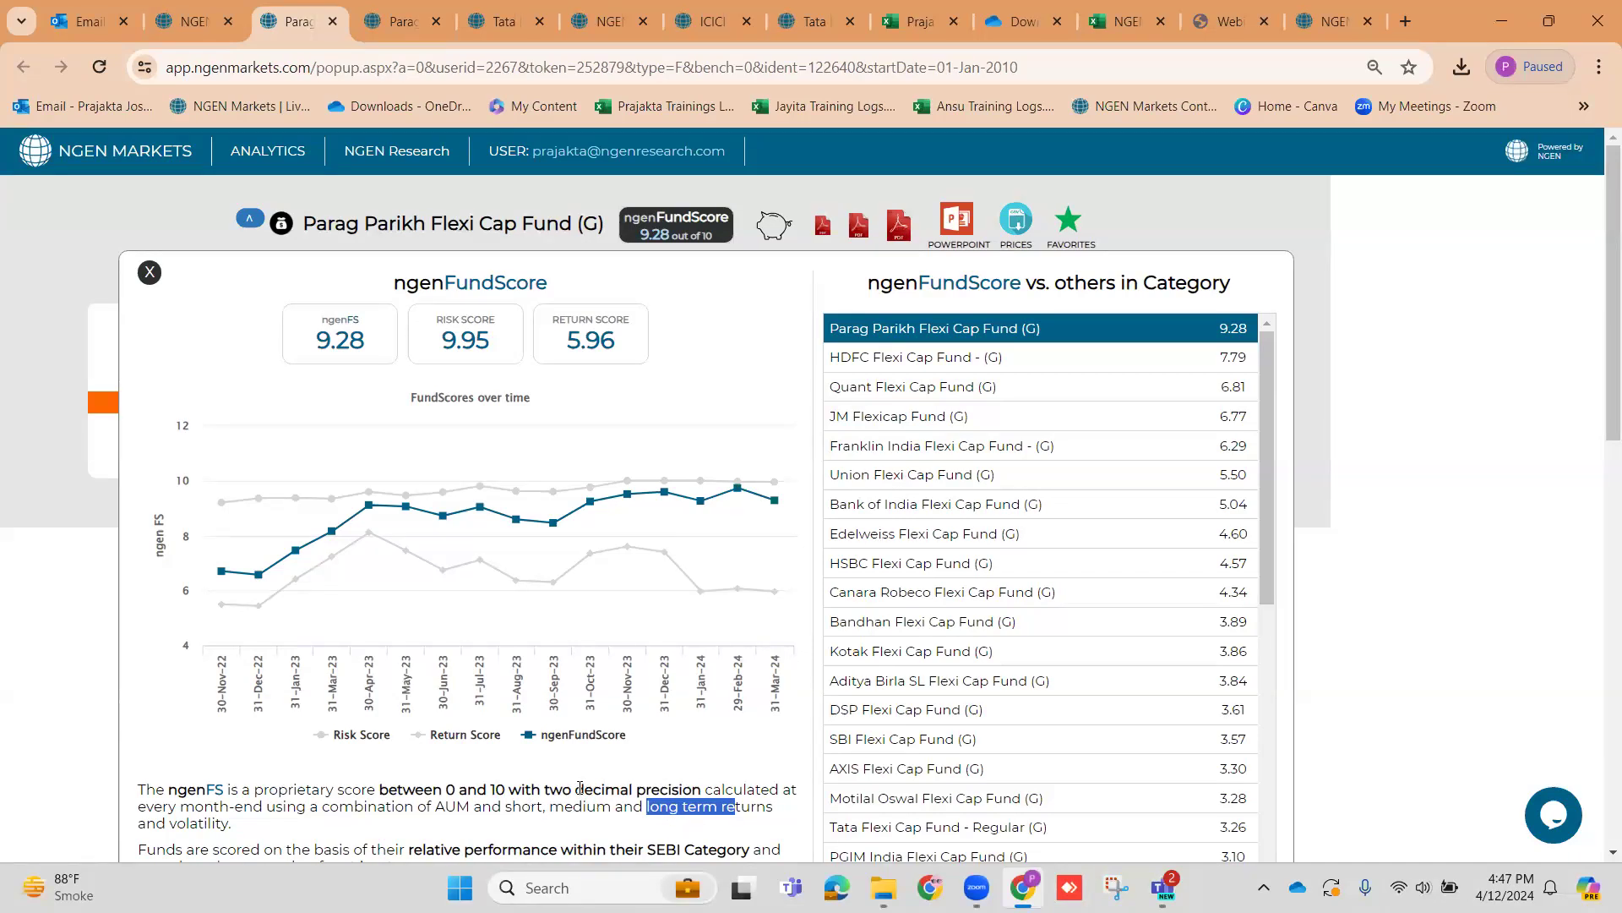
{"action": "left_click", "coordinate": [436, 811]}
{"action": "left_click_drag", "start_coordinate": [436, 811], "coordinate": [468, 815]}
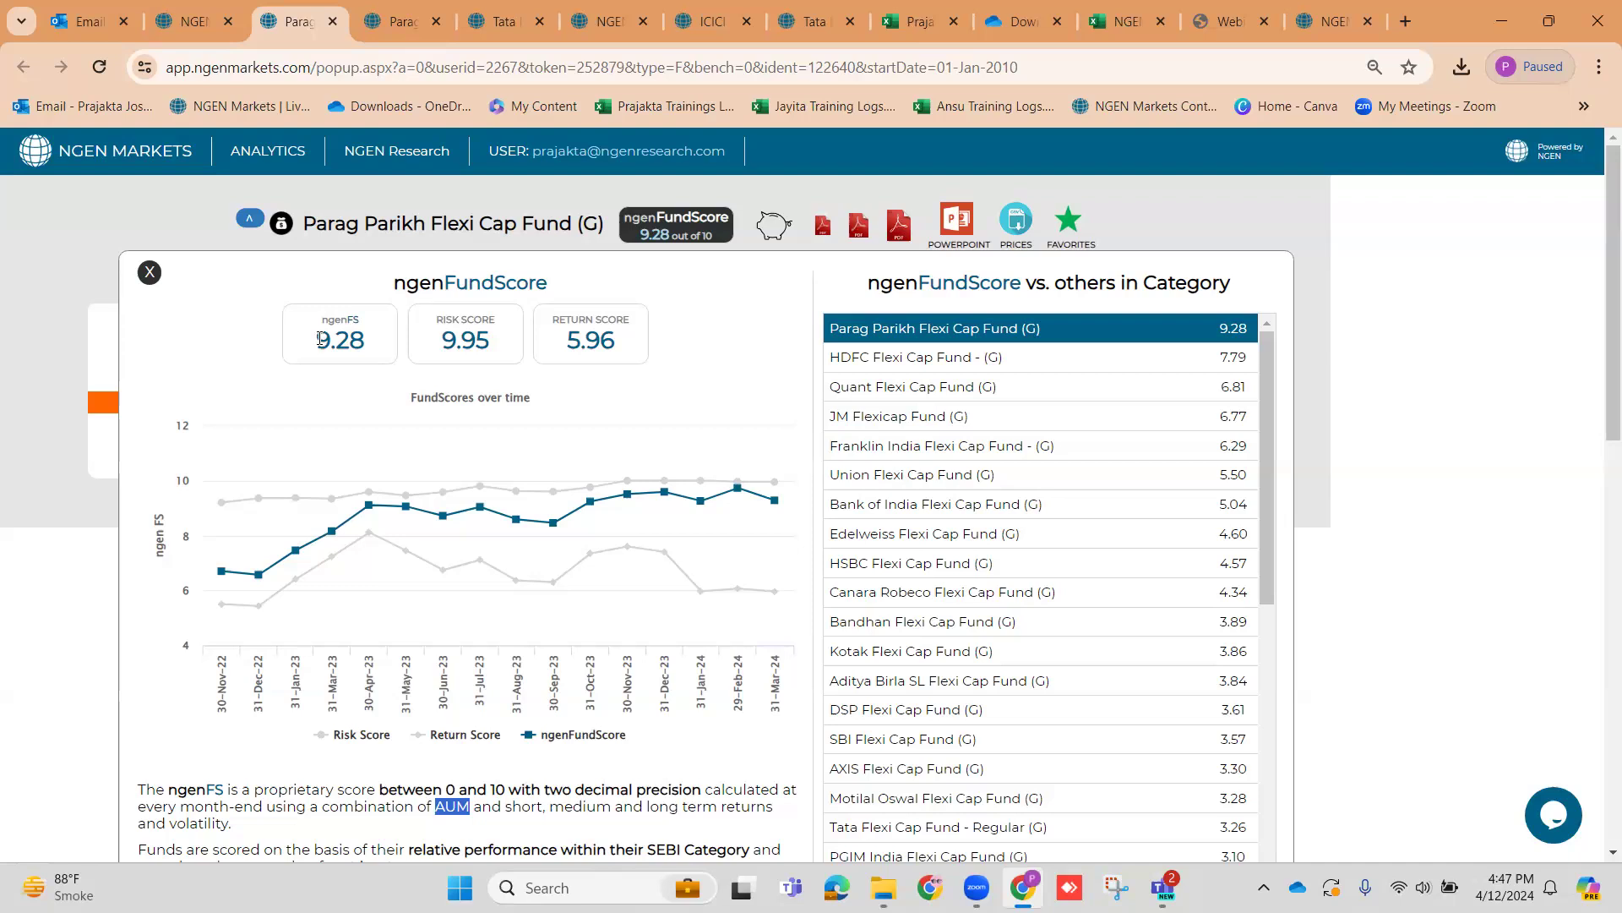
{"action": "left_click_drag", "start_coordinate": [320, 338], "coordinate": [369, 344]}
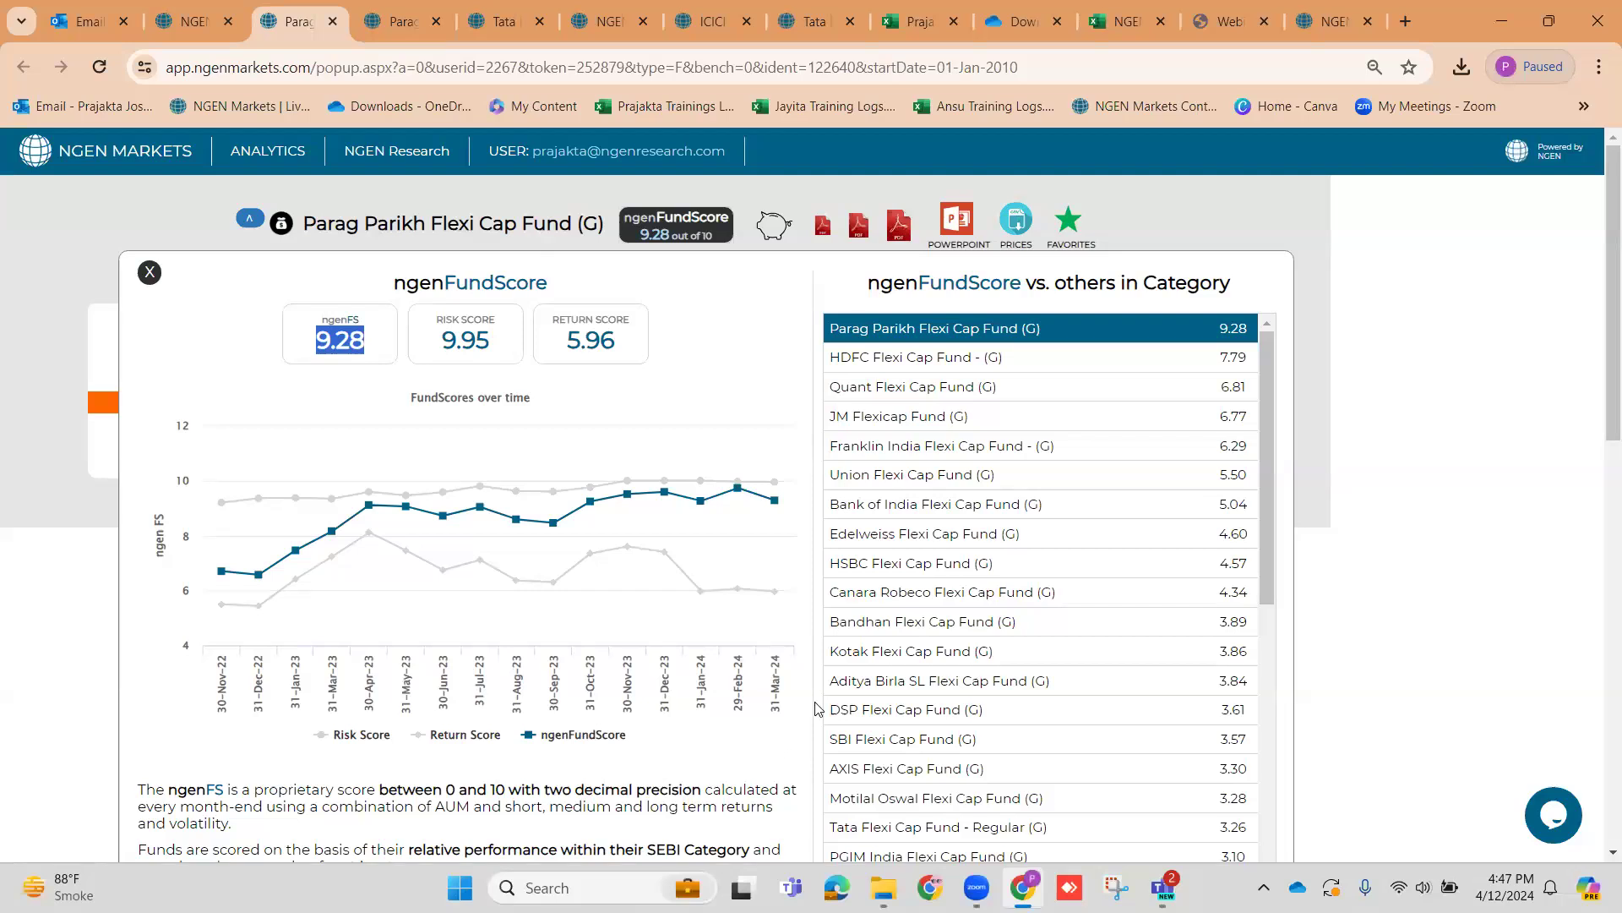
Review the ngenFundScore ranking of the other funds in the category, highlight the short term component and close the score details
{"action": "scroll", "coordinate": [971, 636], "scroll_direction": "down", "scroll_amount": 2}
{"action": "scroll", "coordinate": [978, 624], "scroll_direction": "down", "scroll_amount": 5}
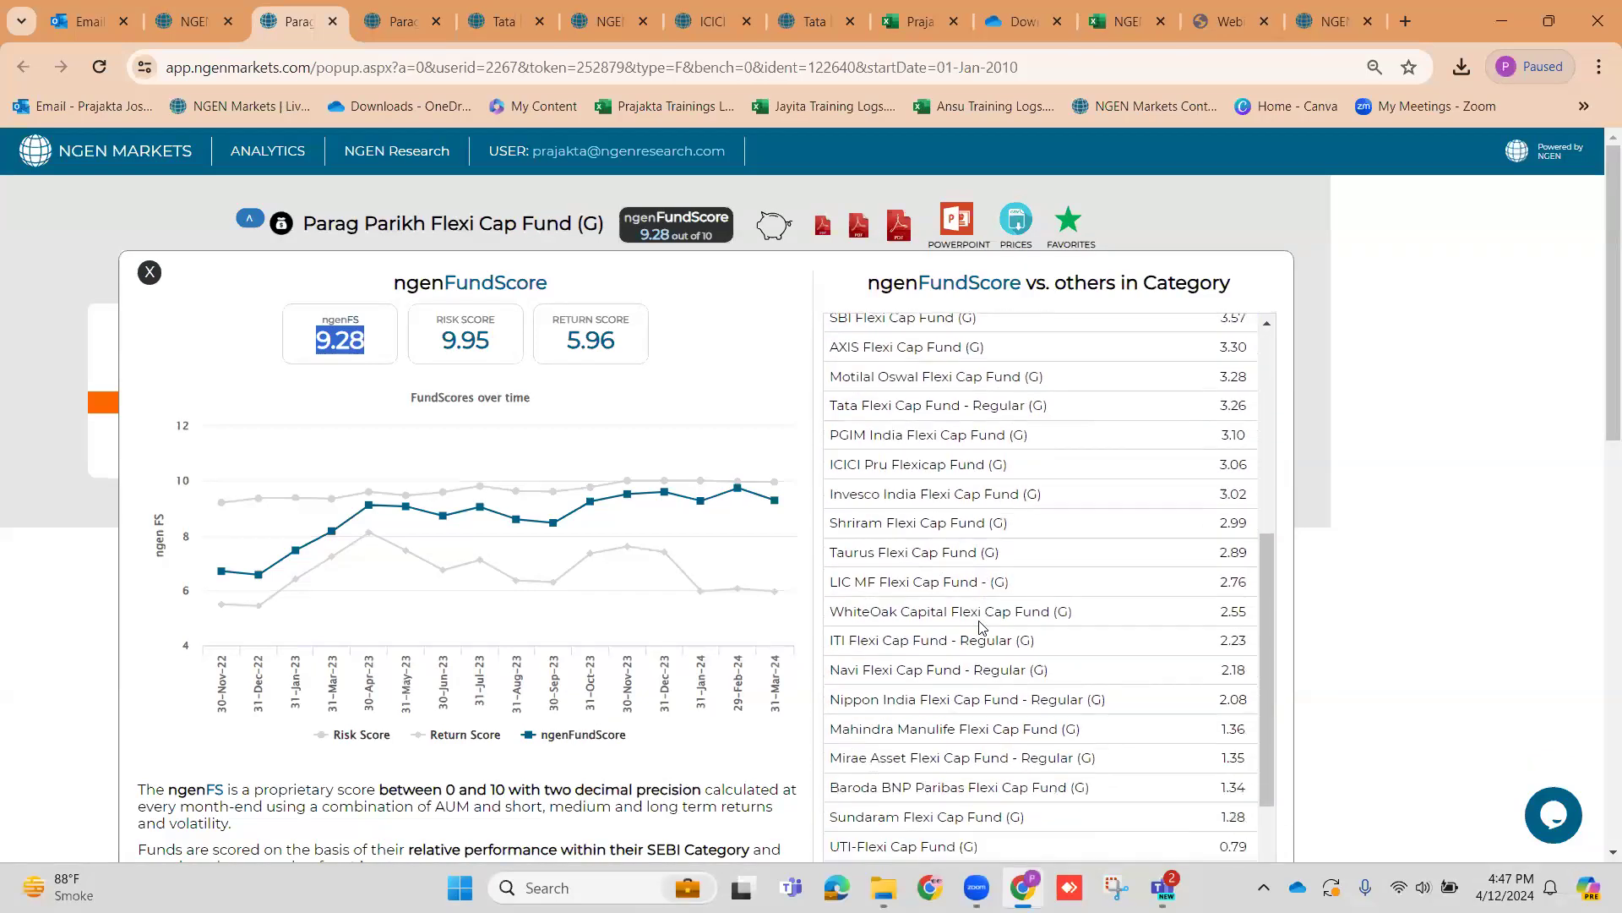
{"action": "scroll", "coordinate": [1257, 634], "scroll_direction": "down", "scroll_amount": 1}
{"action": "scroll", "coordinate": [1257, 634], "scroll_direction": "down", "scroll_amount": 2}
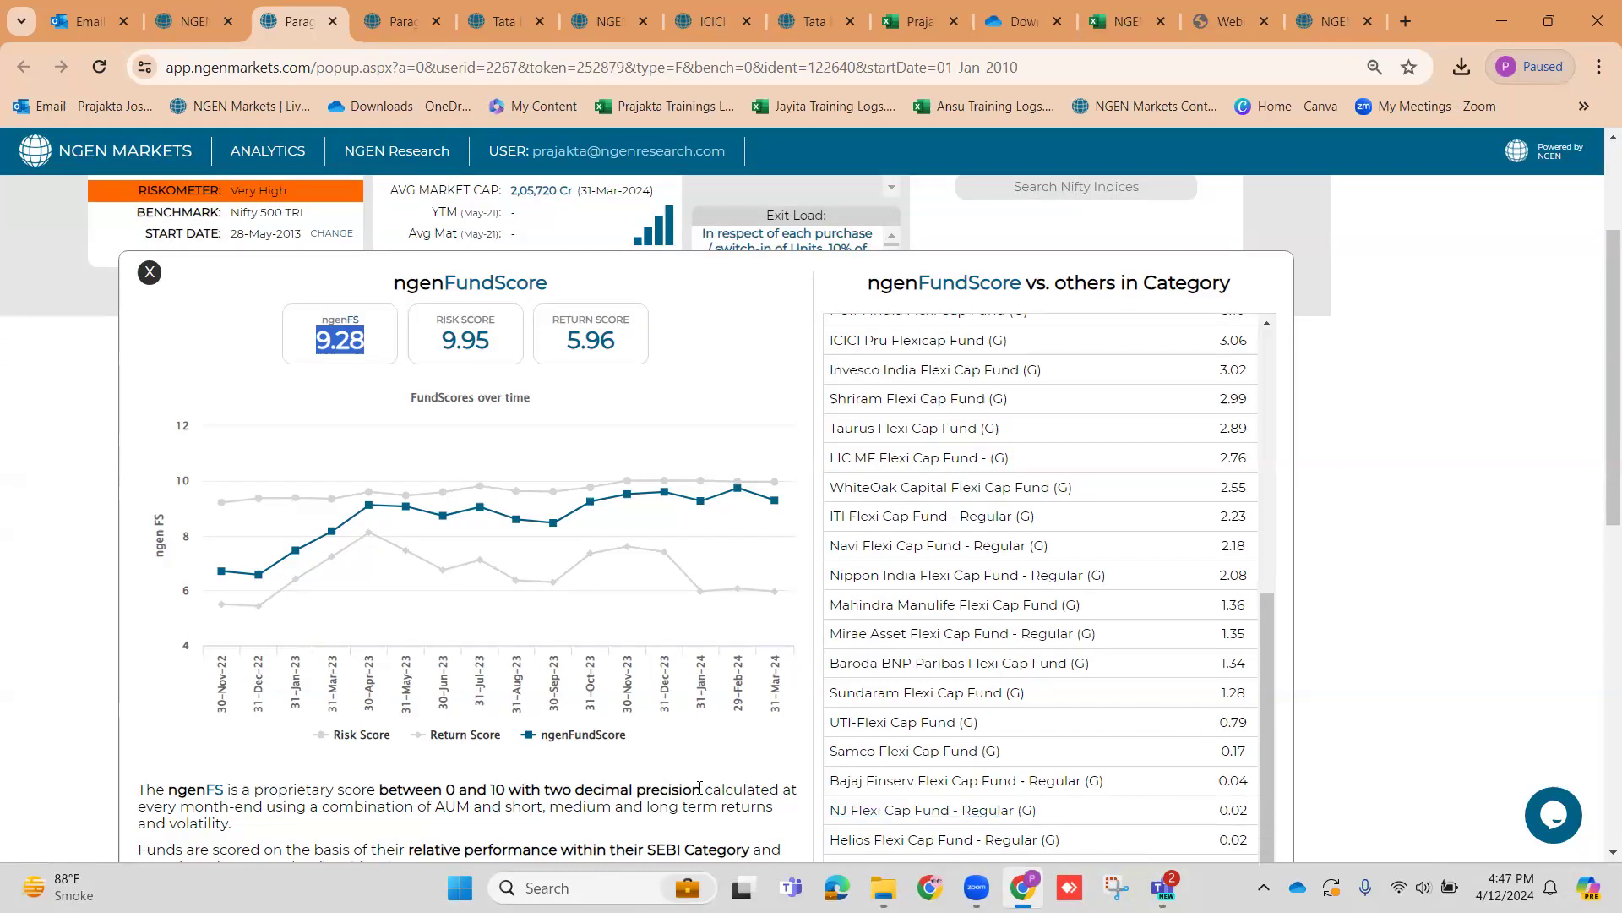
{"action": "left_click_drag", "start_coordinate": [506, 808], "coordinate": [541, 807]}
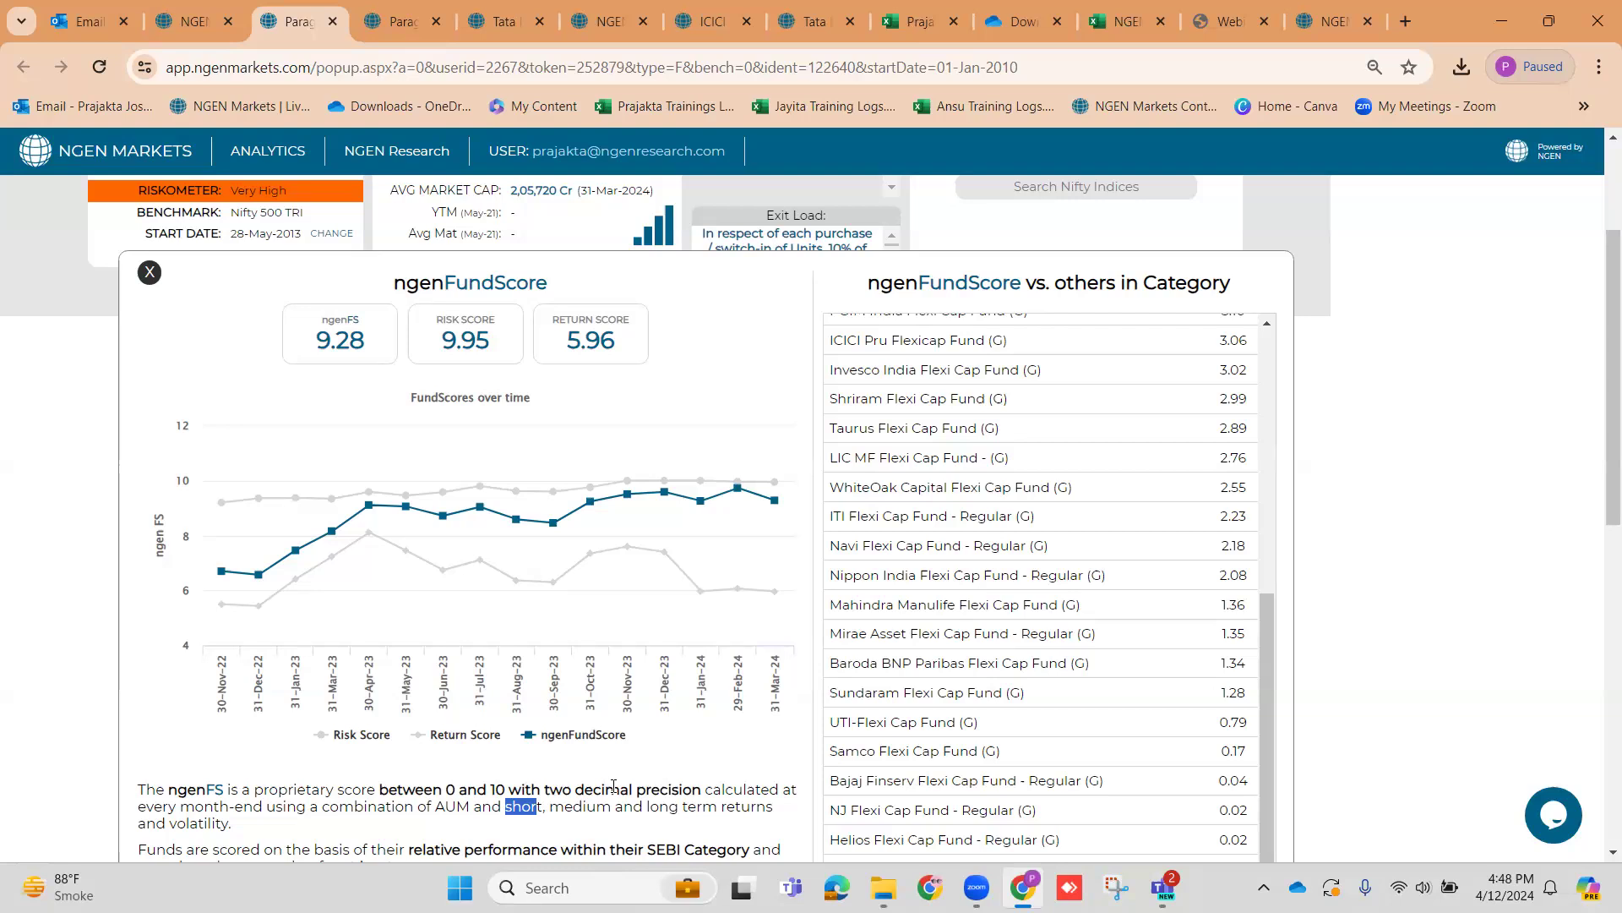
{"action": "left_click", "coordinate": [150, 279]}
{"action": "scroll", "coordinate": [472, 493], "scroll_direction": "up", "scroll_amount": 3}
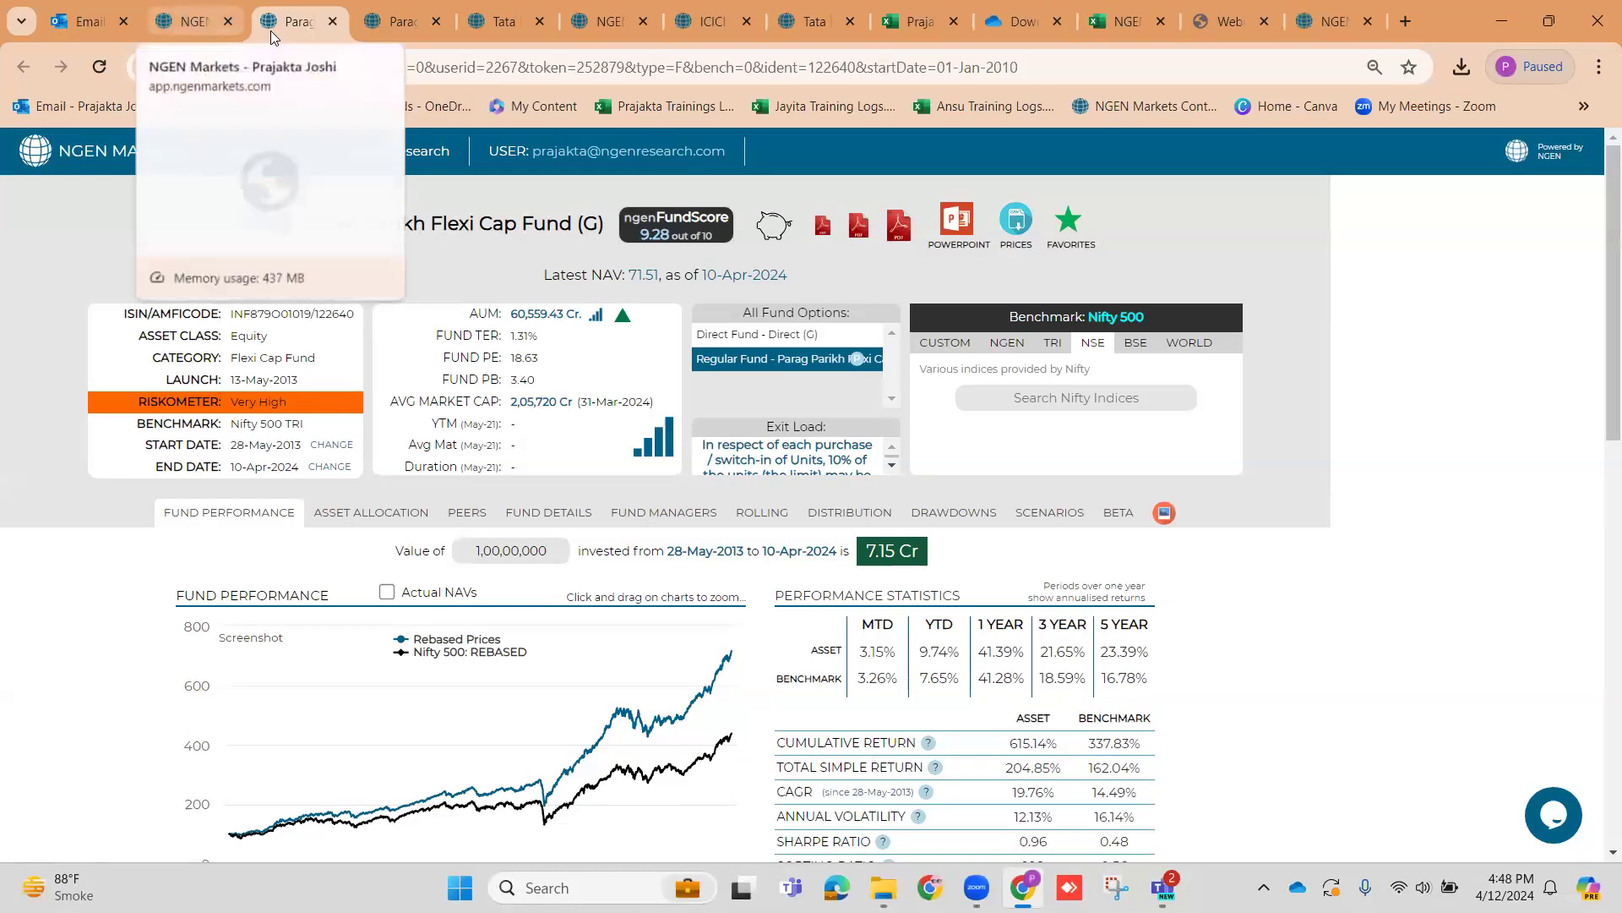
Open Tata Multi Asset Opportunities Fund - Reg (G) from the new portfolio and examine the derivative shorts in its asset allocation
{"action": "left_click", "coordinate": [211, 23]}
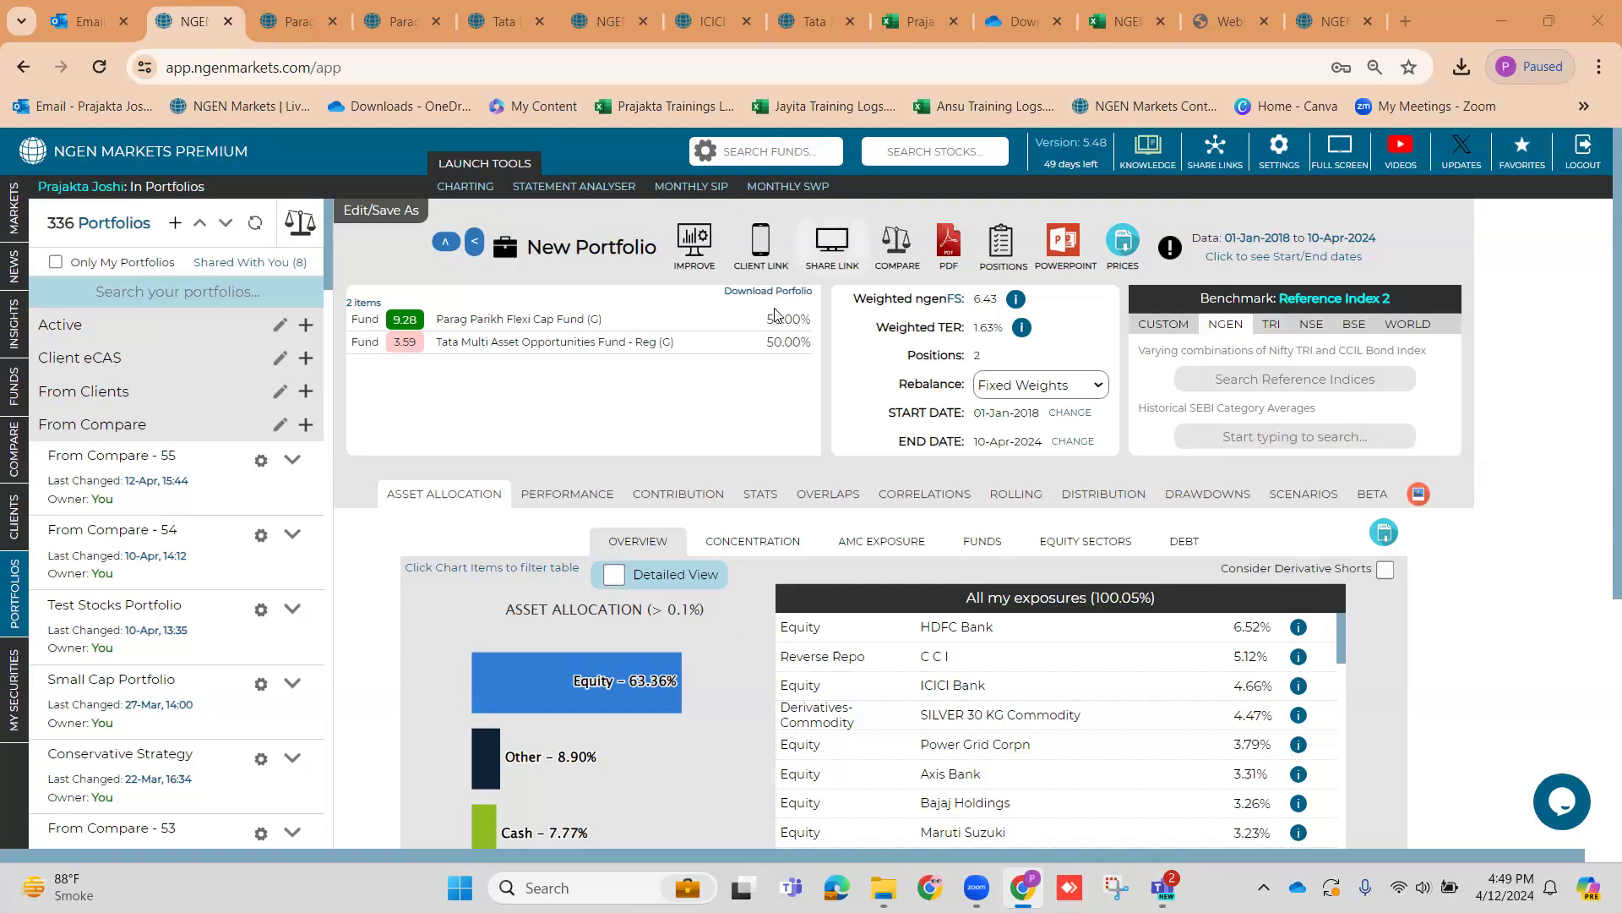
{"action": "left_click", "coordinate": [493, 345]}
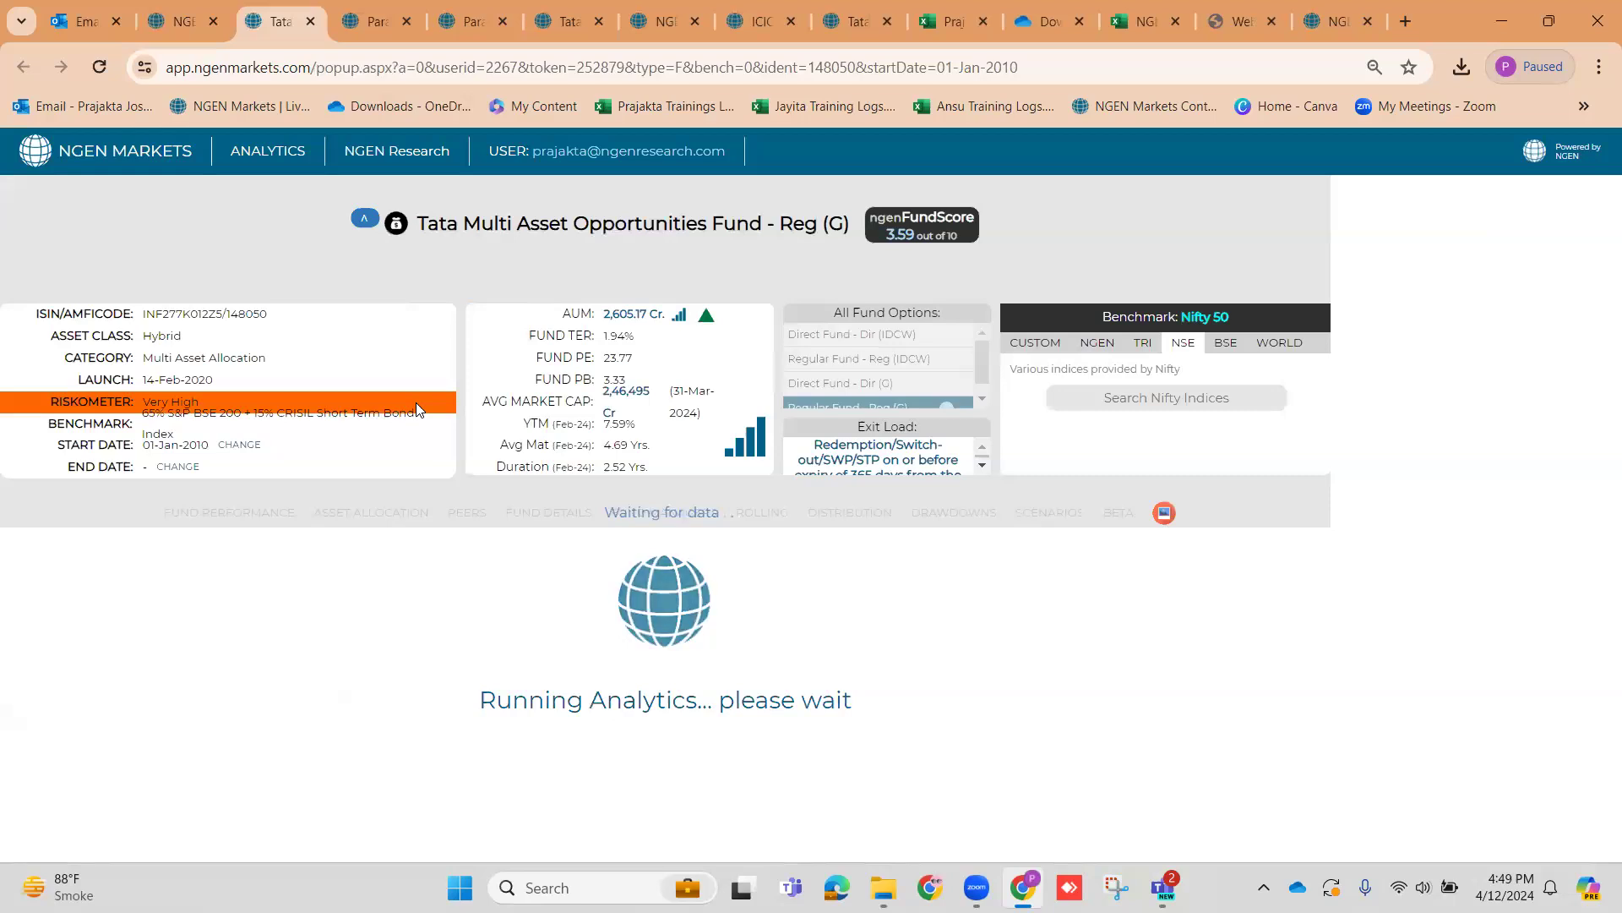
{"action": "left_click", "coordinate": [346, 516]}
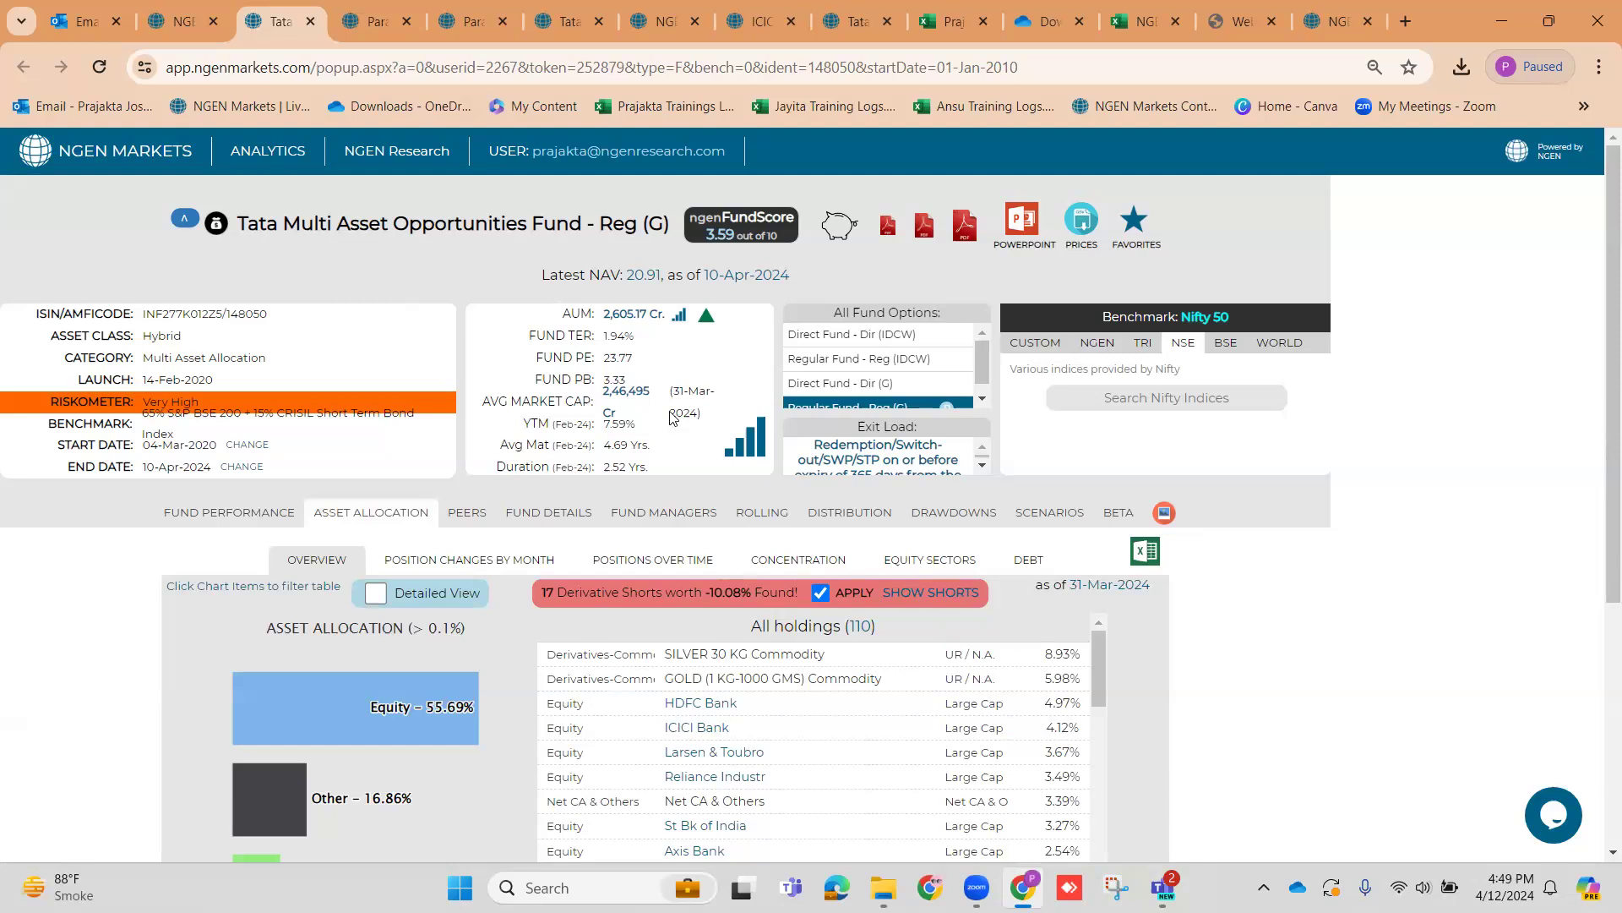
{"action": "scroll", "coordinate": [1193, 641], "scroll_direction": "down", "scroll_amount": 1}
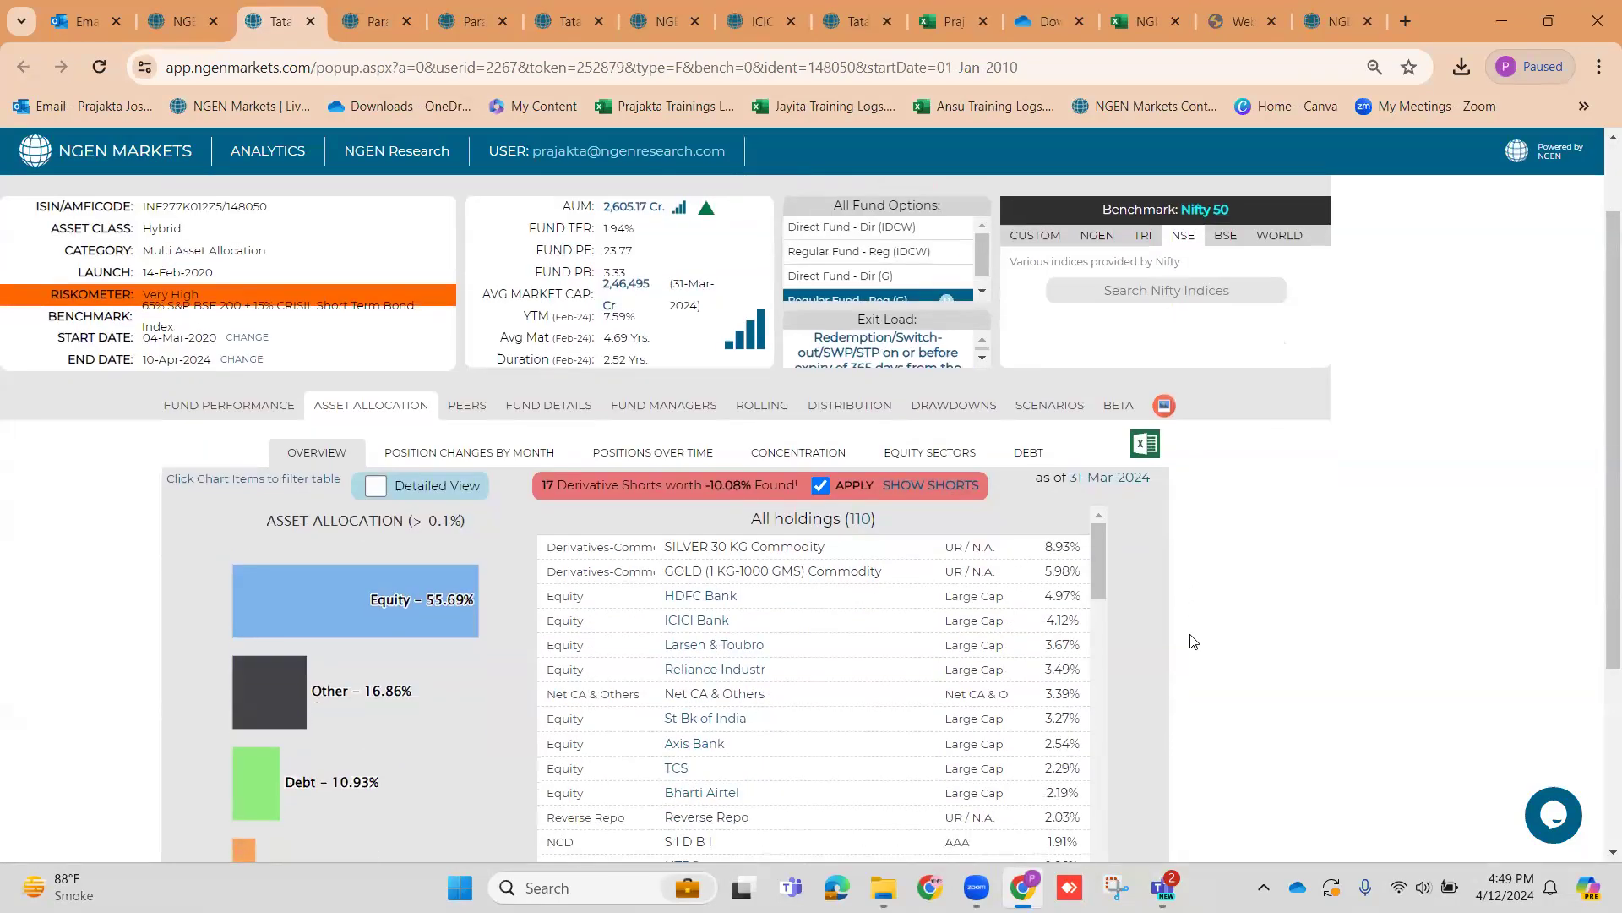
{"action": "scroll", "coordinate": [1193, 641], "scroll_direction": "down", "scroll_amount": 1}
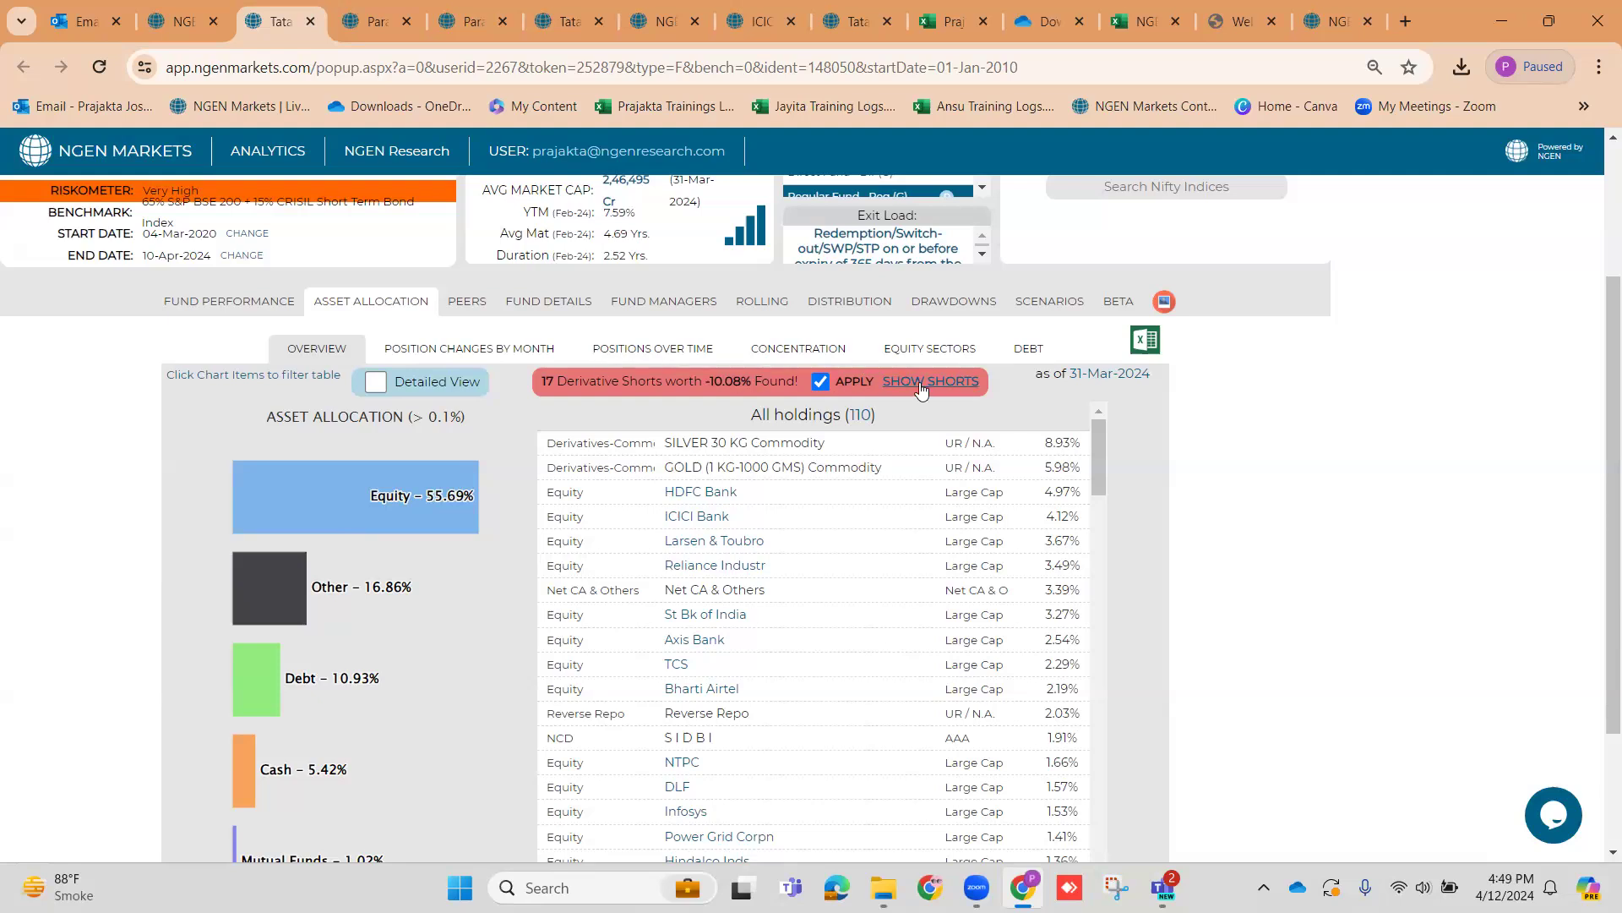
{"action": "scroll", "coordinate": [507, 370], "scroll_direction": "up", "scroll_amount": 1}
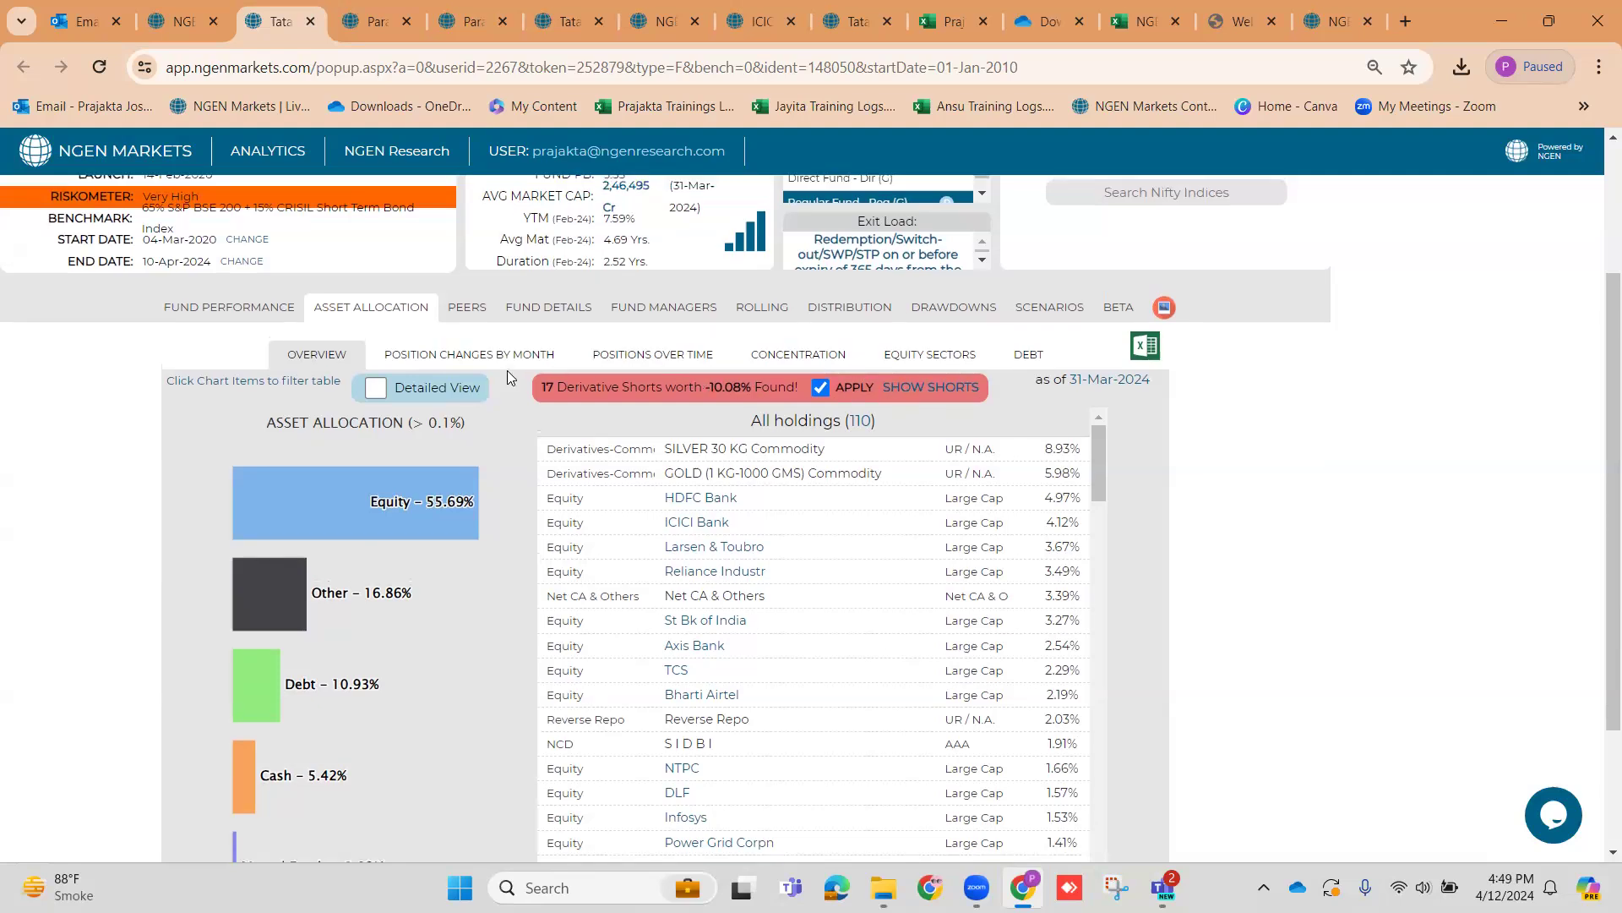
{"action": "scroll", "coordinate": [446, 255], "scroll_direction": "up", "scroll_amount": 1}
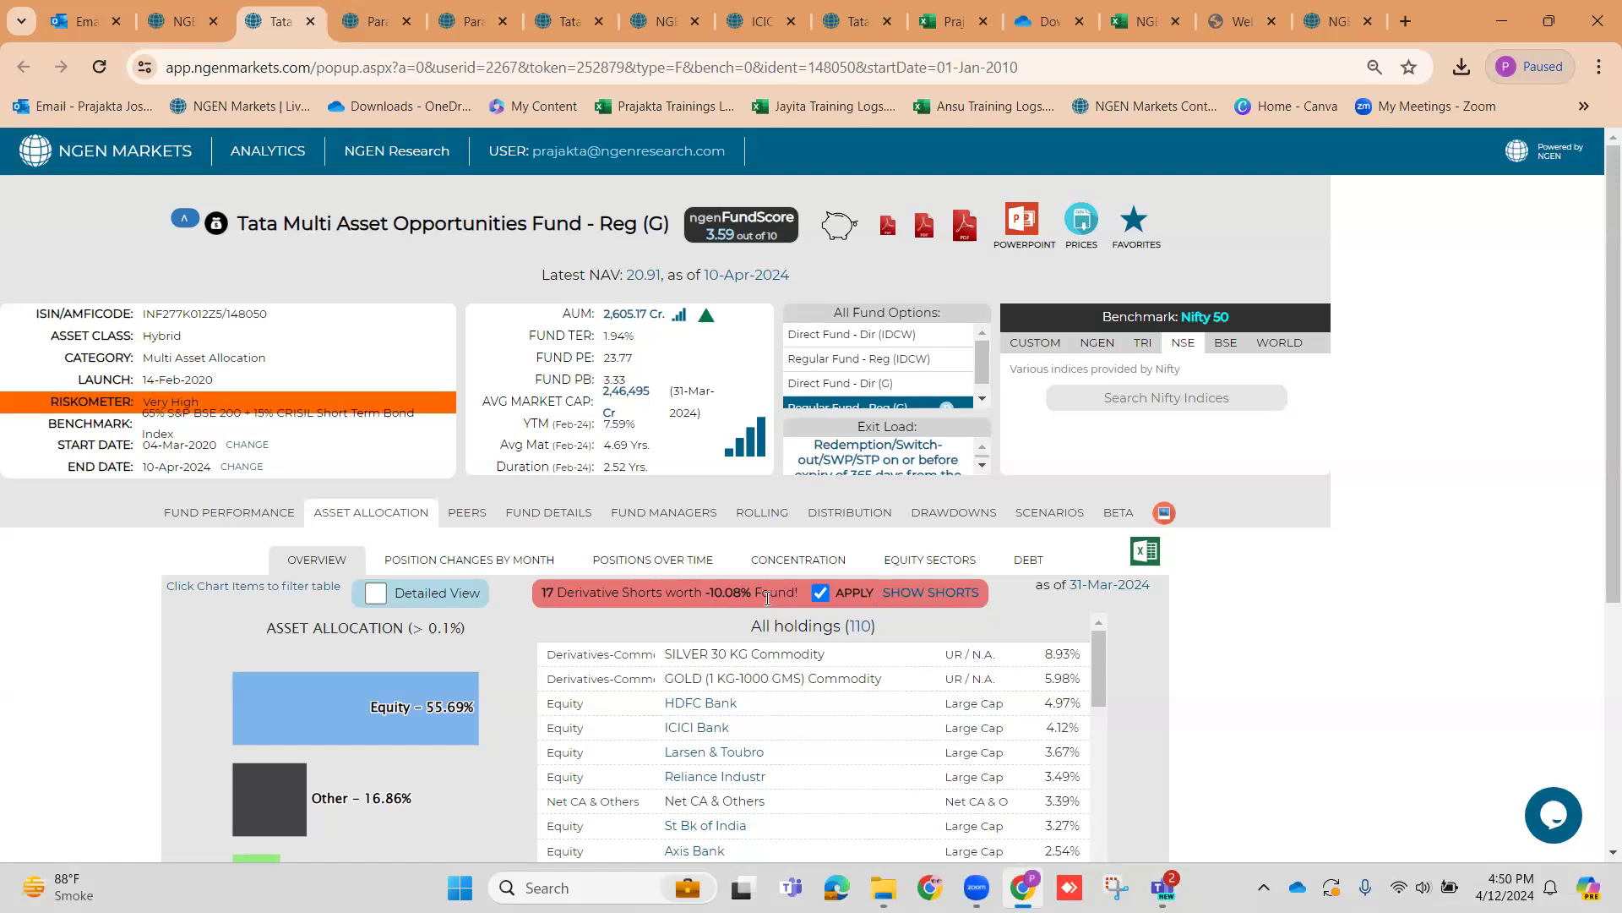
{"action": "left_click_drag", "start_coordinate": [708, 593], "coordinate": [752, 593]}
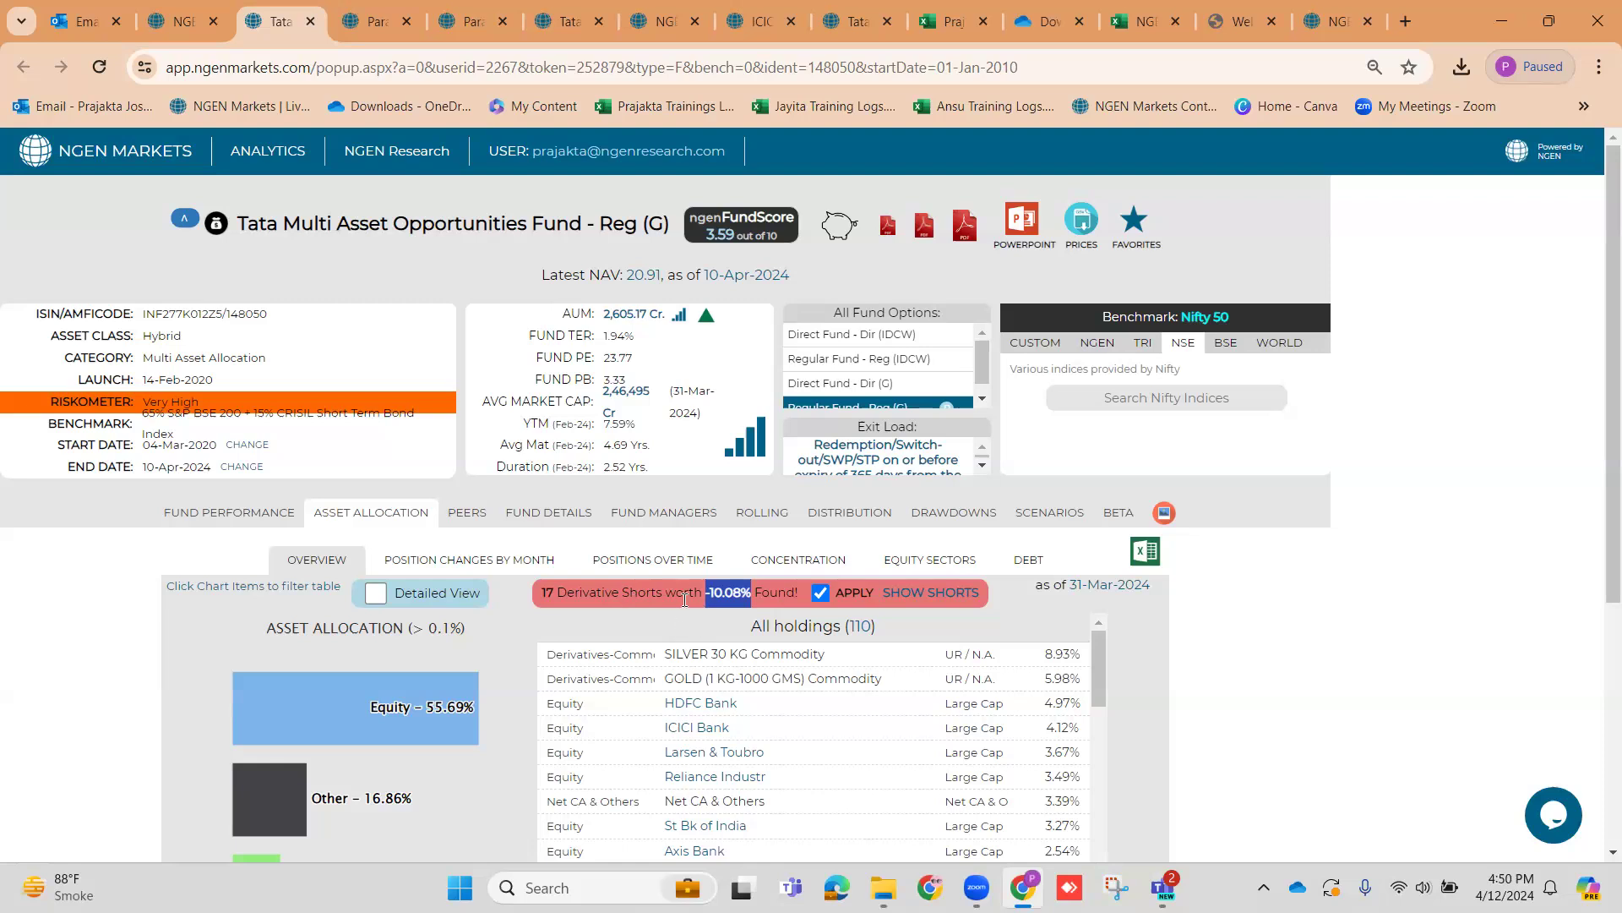
Check the two-fund comparison, and in the fund screener replace the Large Cap Fund category filter with Multi Asset Allocation
{"action": "left_click", "coordinate": [175, 16]}
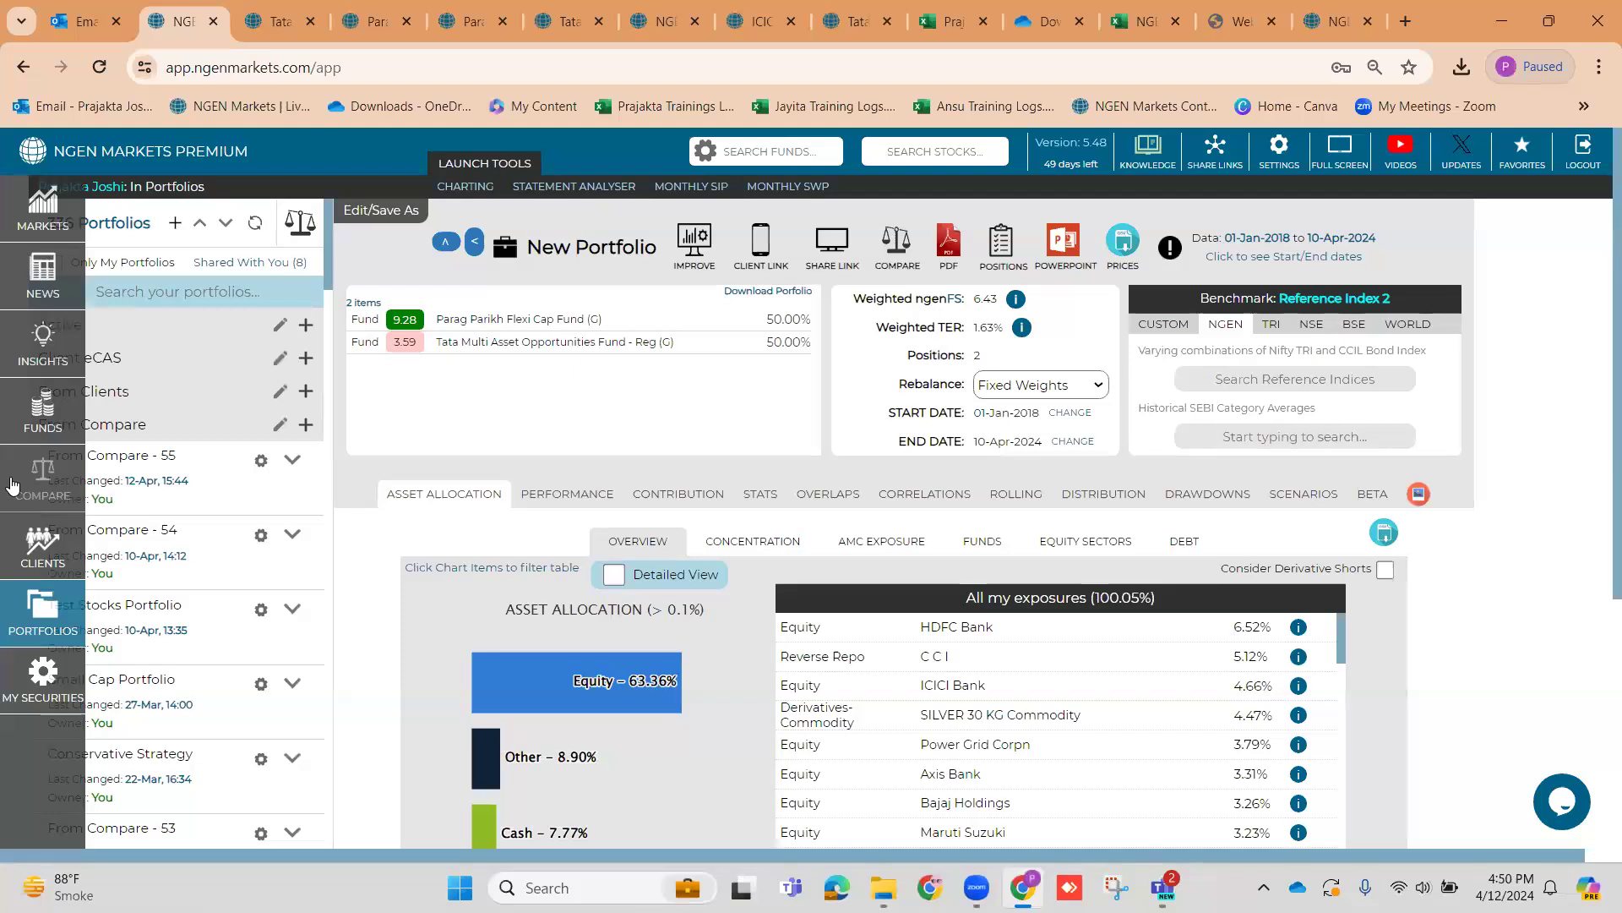
{"action": "left_click", "coordinate": [10, 482]}
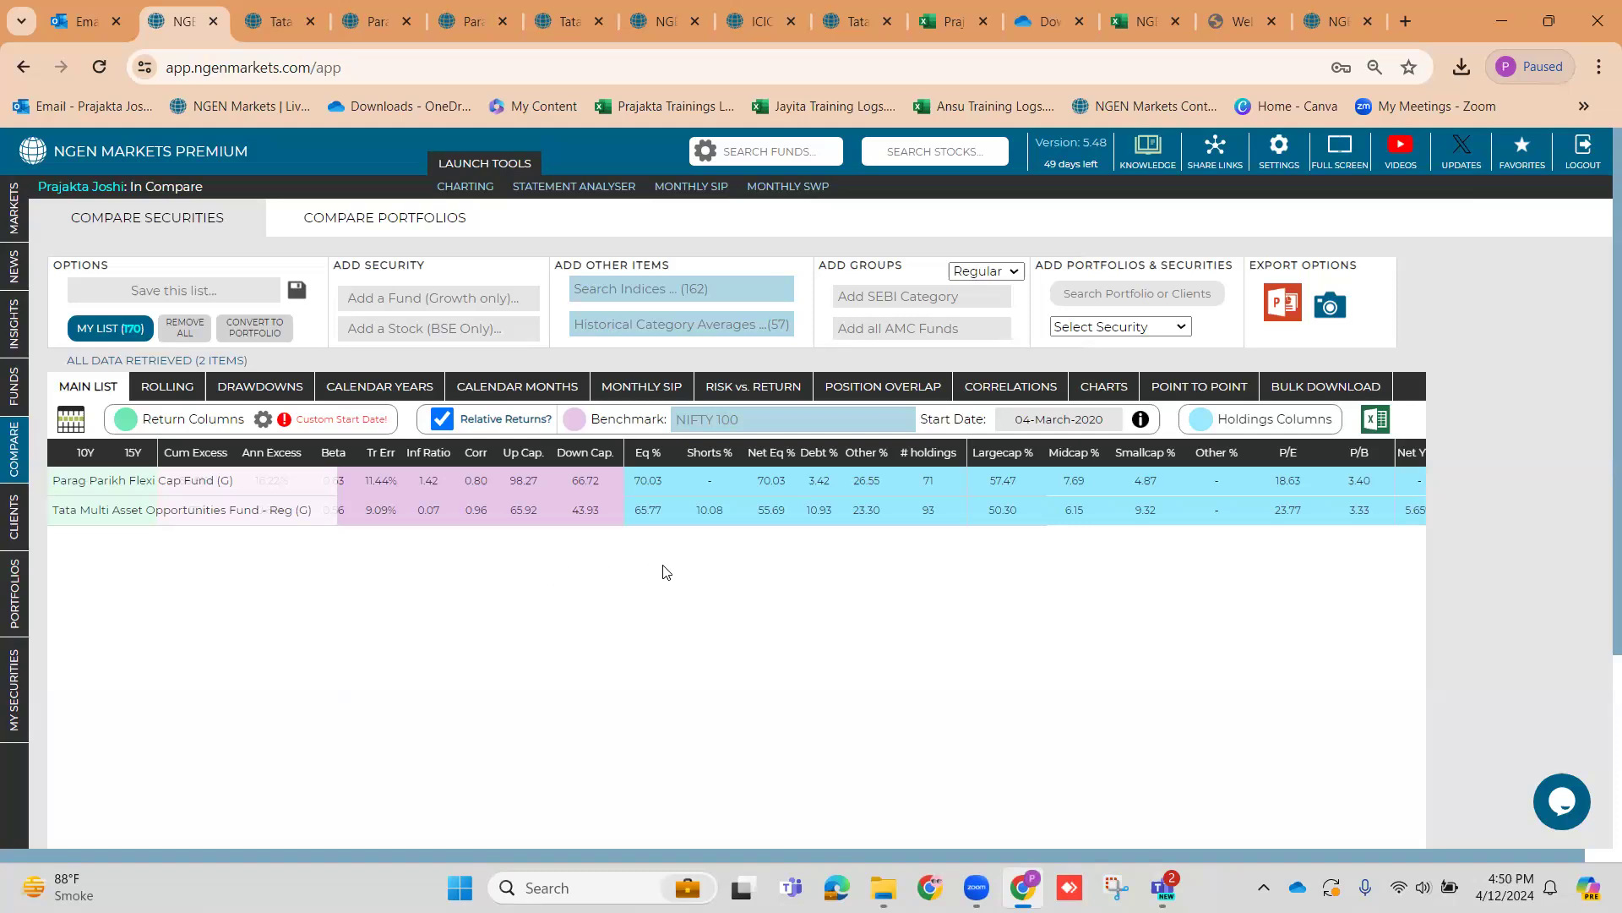
{"action": "mouse_move", "coordinate": [12, 446]}
{"action": "left_click", "coordinate": [26, 414]}
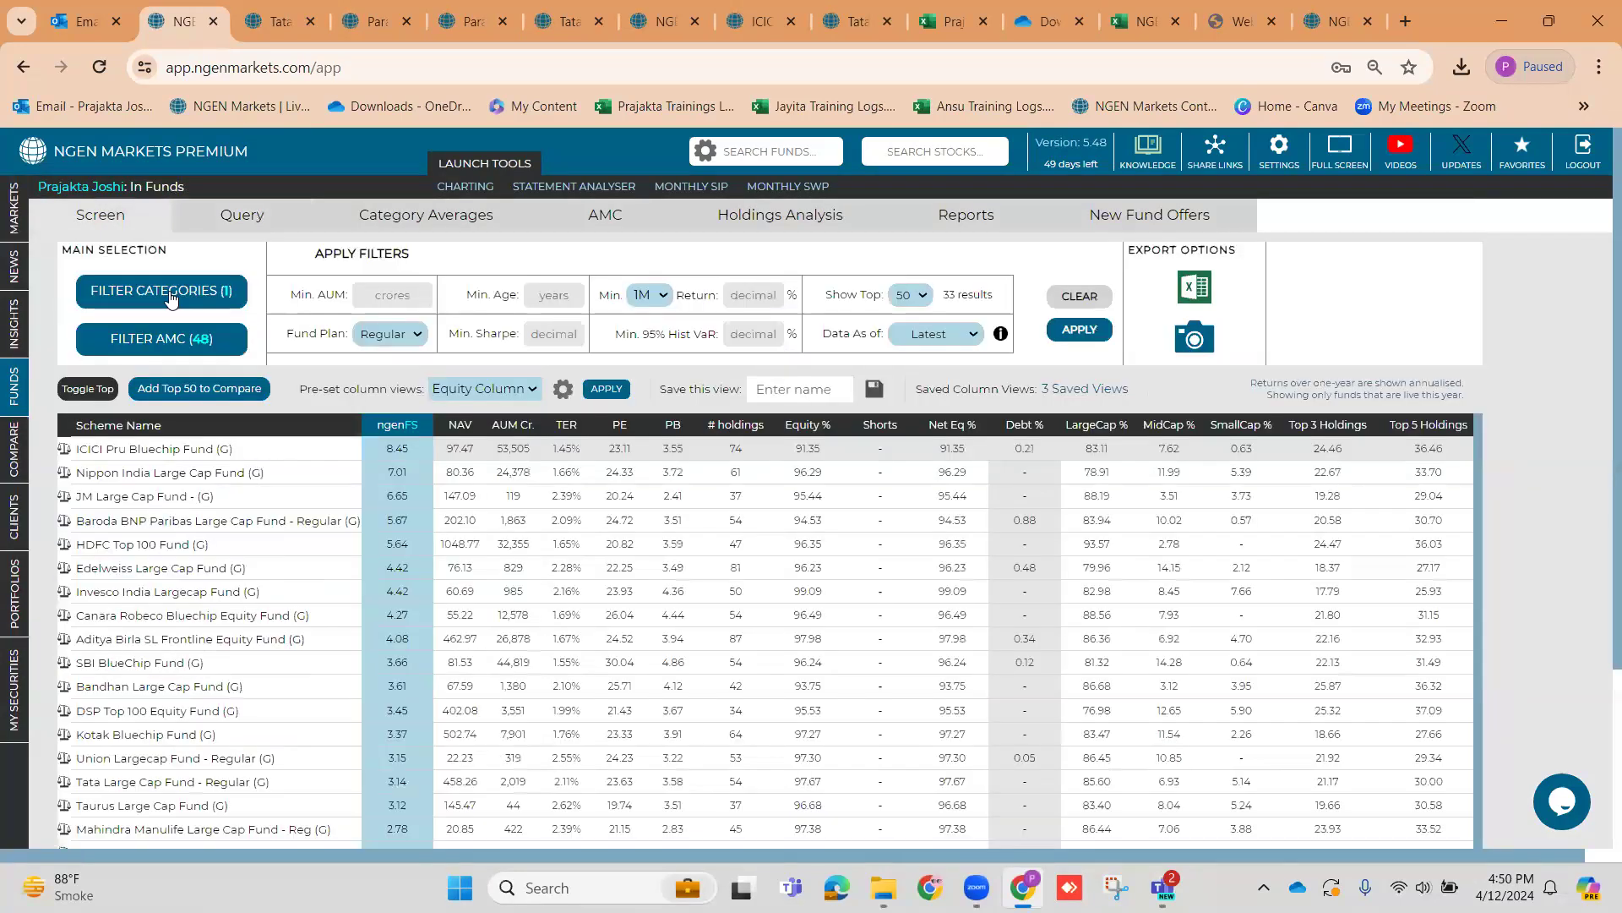
{"action": "left_click", "coordinate": [182, 296]}
{"action": "left_click", "coordinate": [106, 585]}
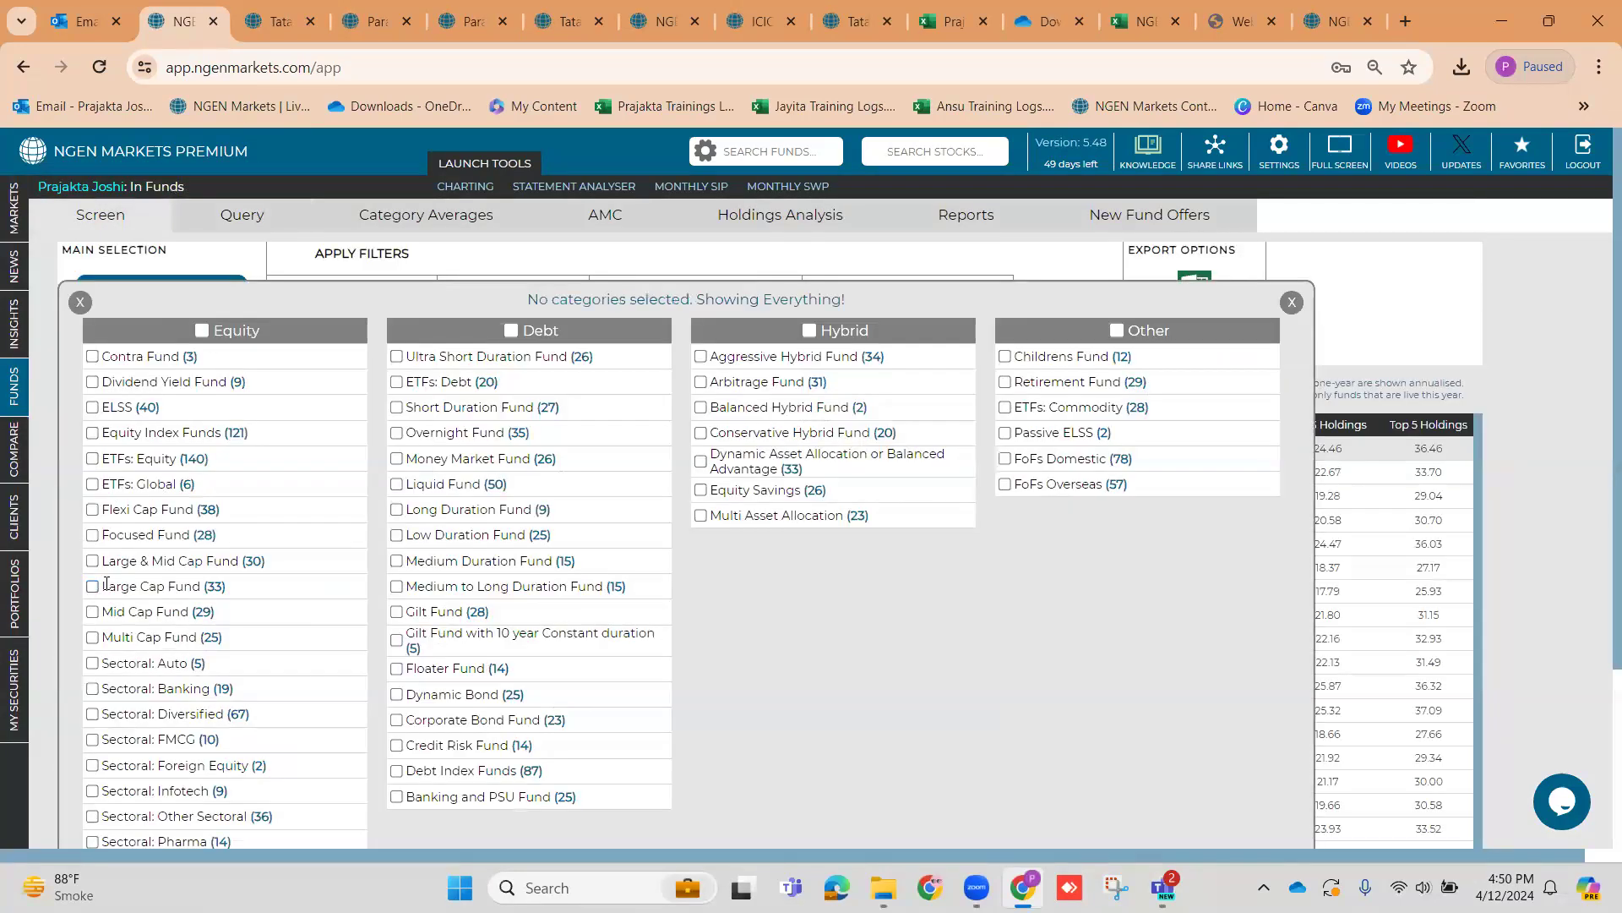
{"action": "left_click", "coordinate": [700, 515]}
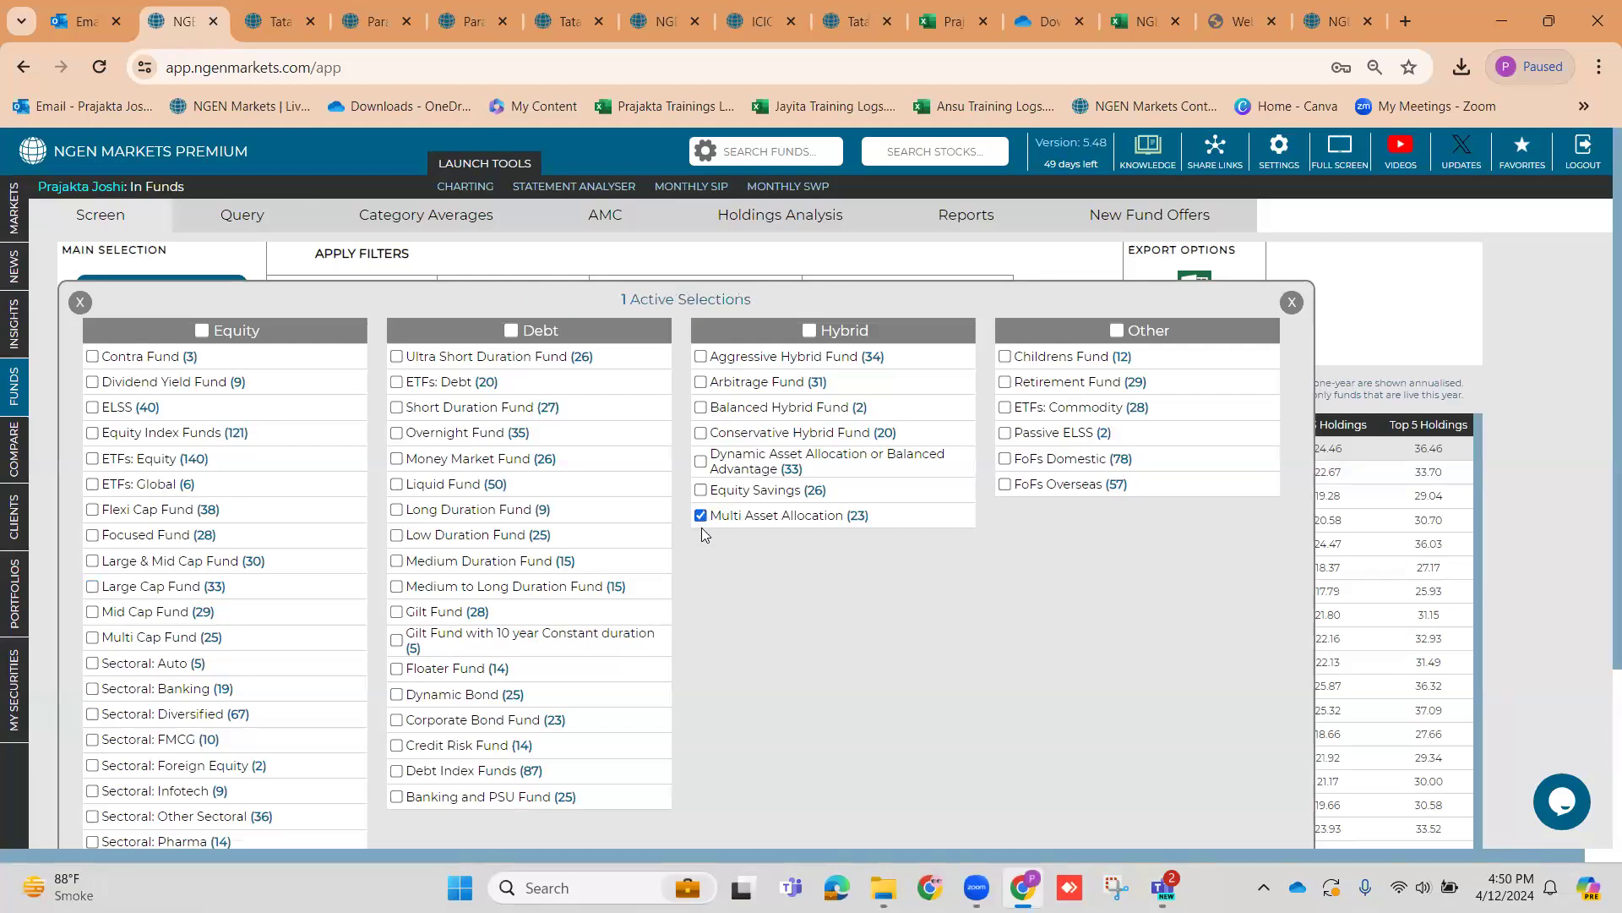
{"action": "left_click", "coordinate": [1291, 302]}
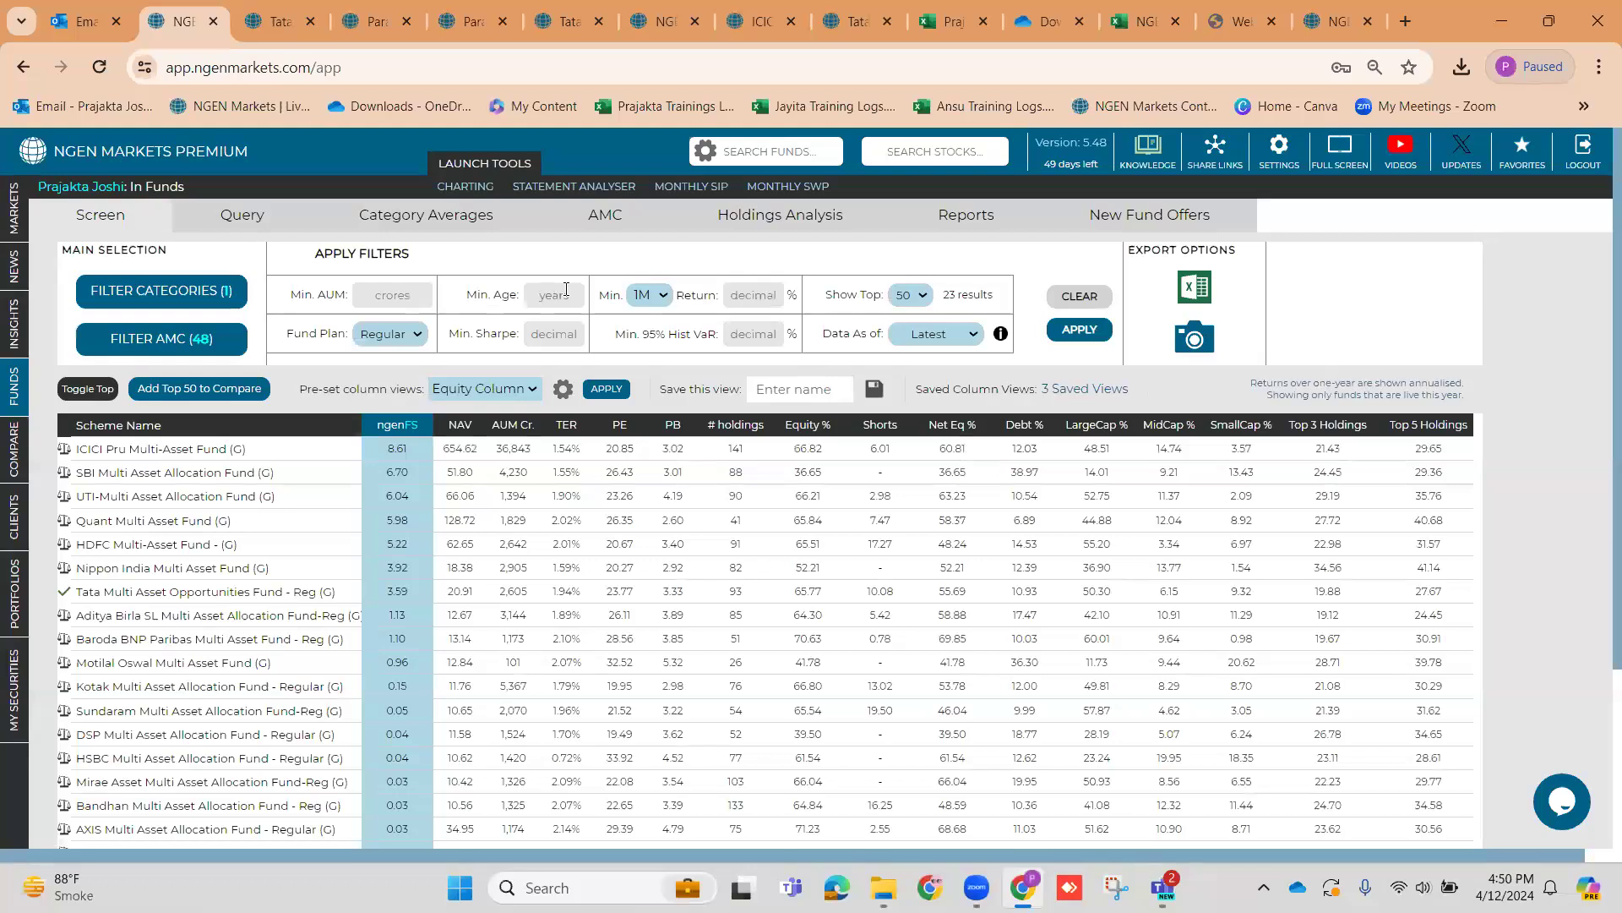
Apply a minimum age of 7 years to the screened funds and add the results to the comparison
{"action": "left_click", "coordinate": [566, 289]}
{"action": "type", "text": "7"}
{"action": "left_click", "coordinate": [1084, 330]}
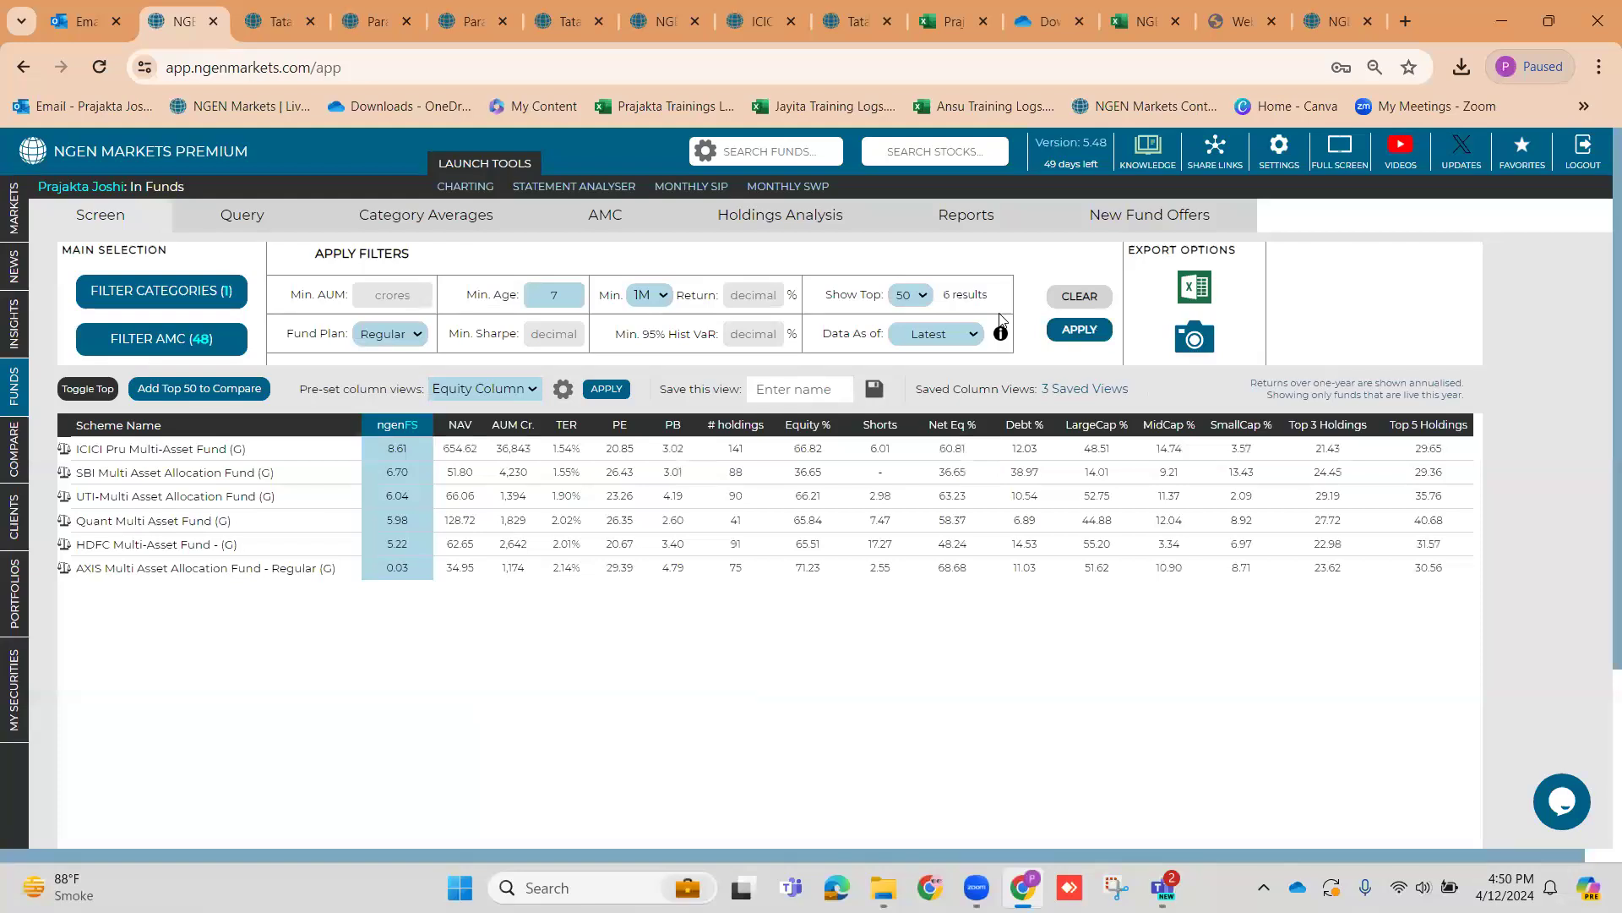
{"action": "left_click", "coordinate": [174, 388]}
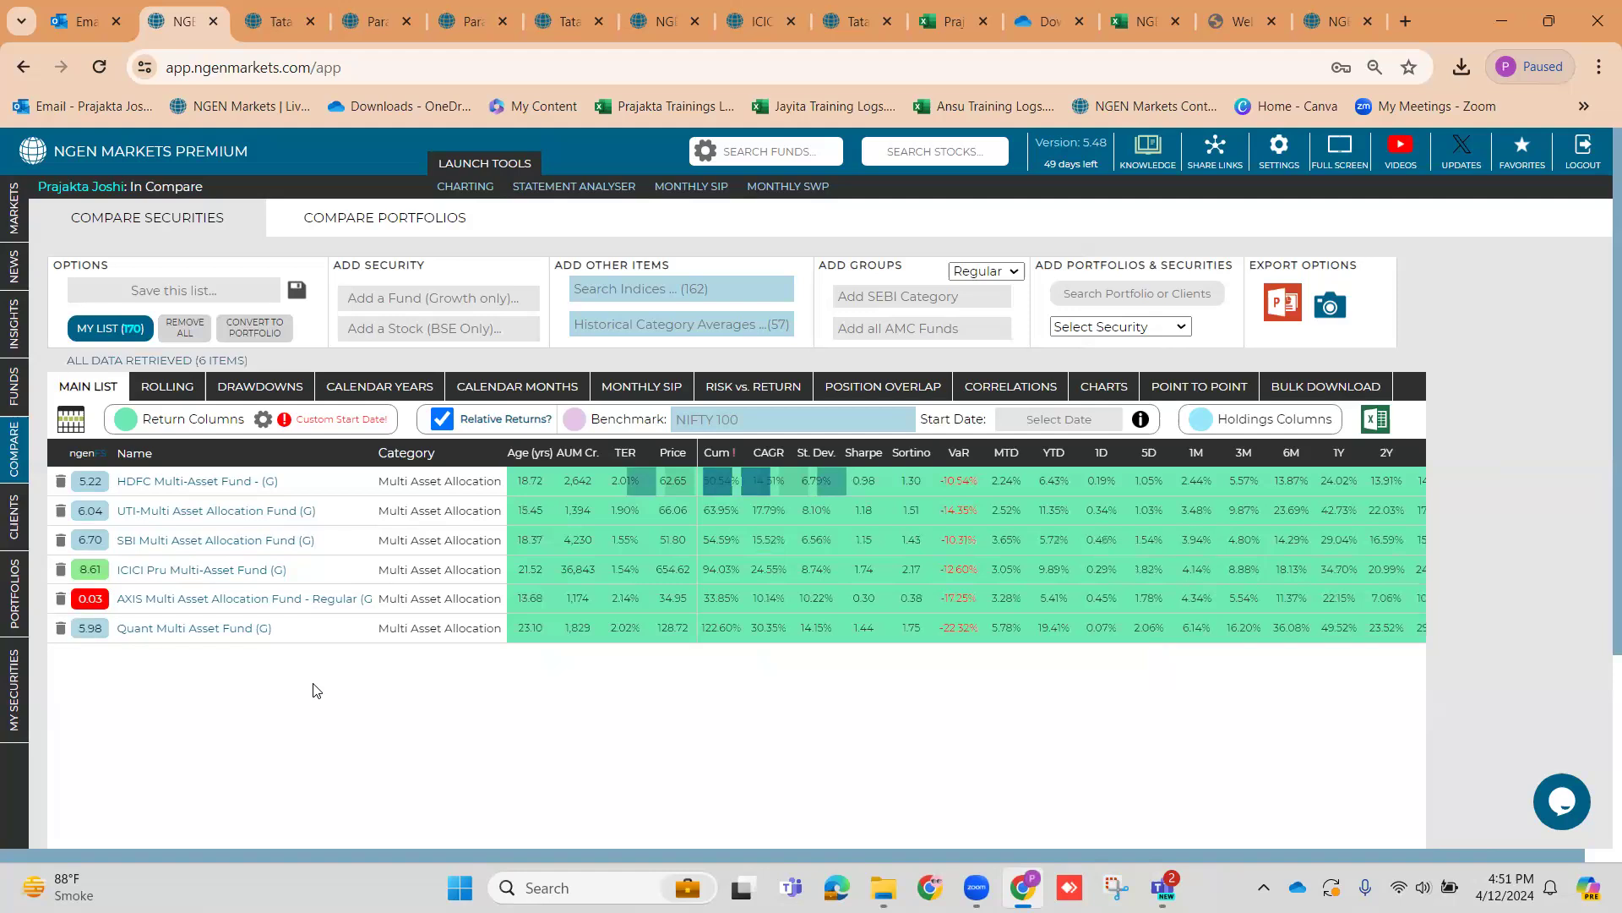
Sort the compared multi asset funds by Shorts % in descending order
{"action": "scroll", "coordinate": [318, 705], "scroll_direction": "down", "scroll_amount": 3}
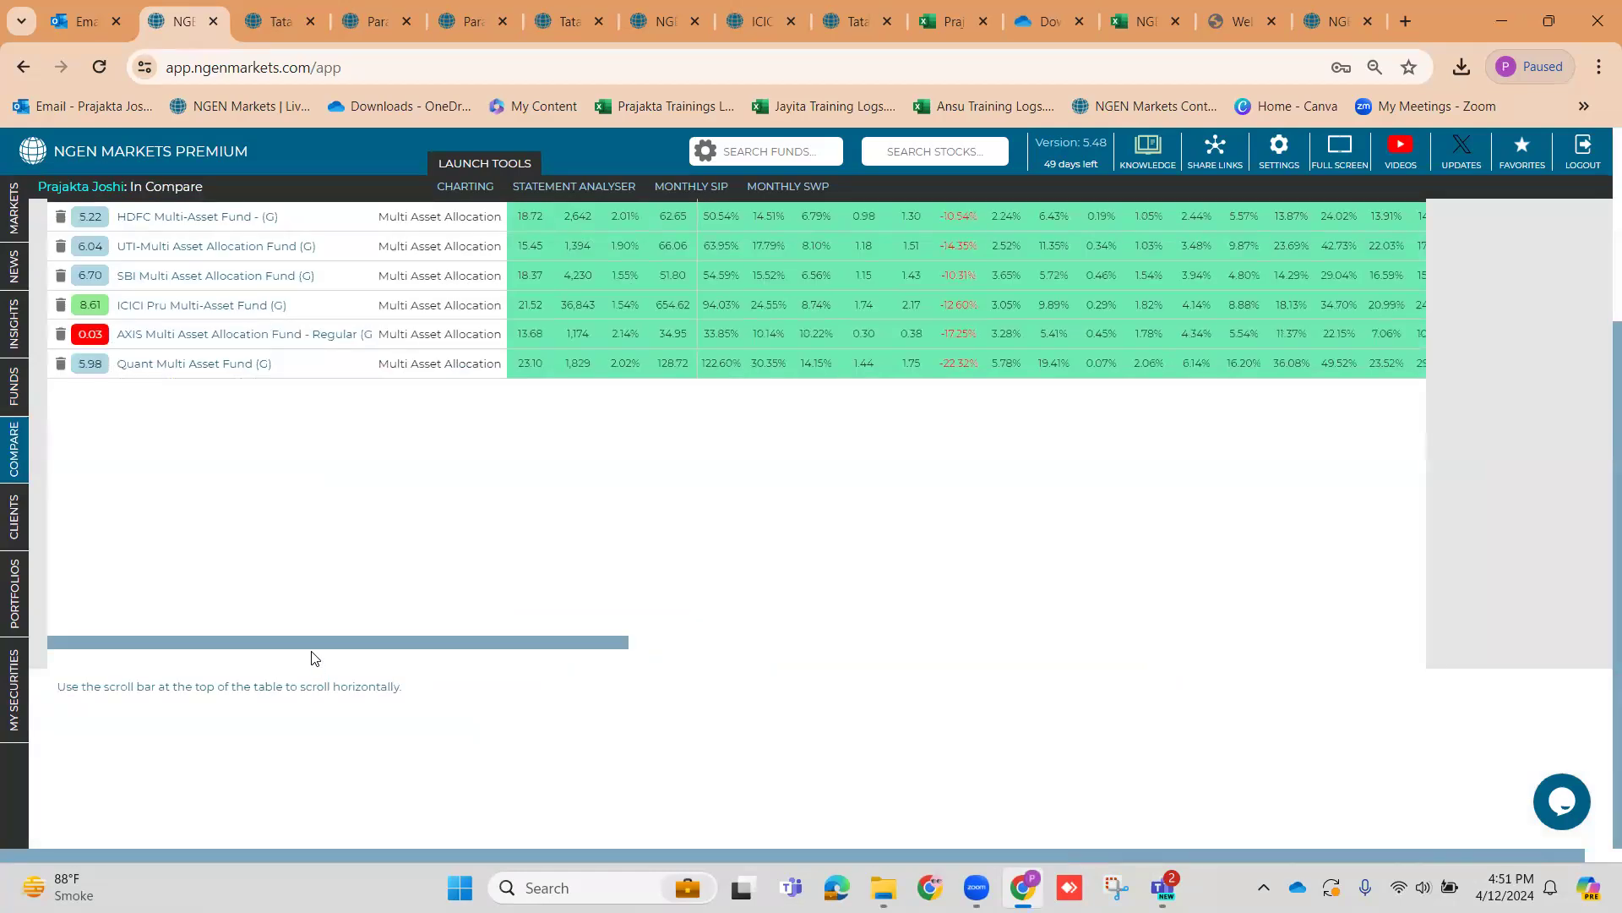
{"action": "left_click_drag", "start_coordinate": [316, 639], "coordinate": [958, 632]}
{"action": "scroll", "coordinate": [945, 635], "scroll_direction": "up", "scroll_amount": 3}
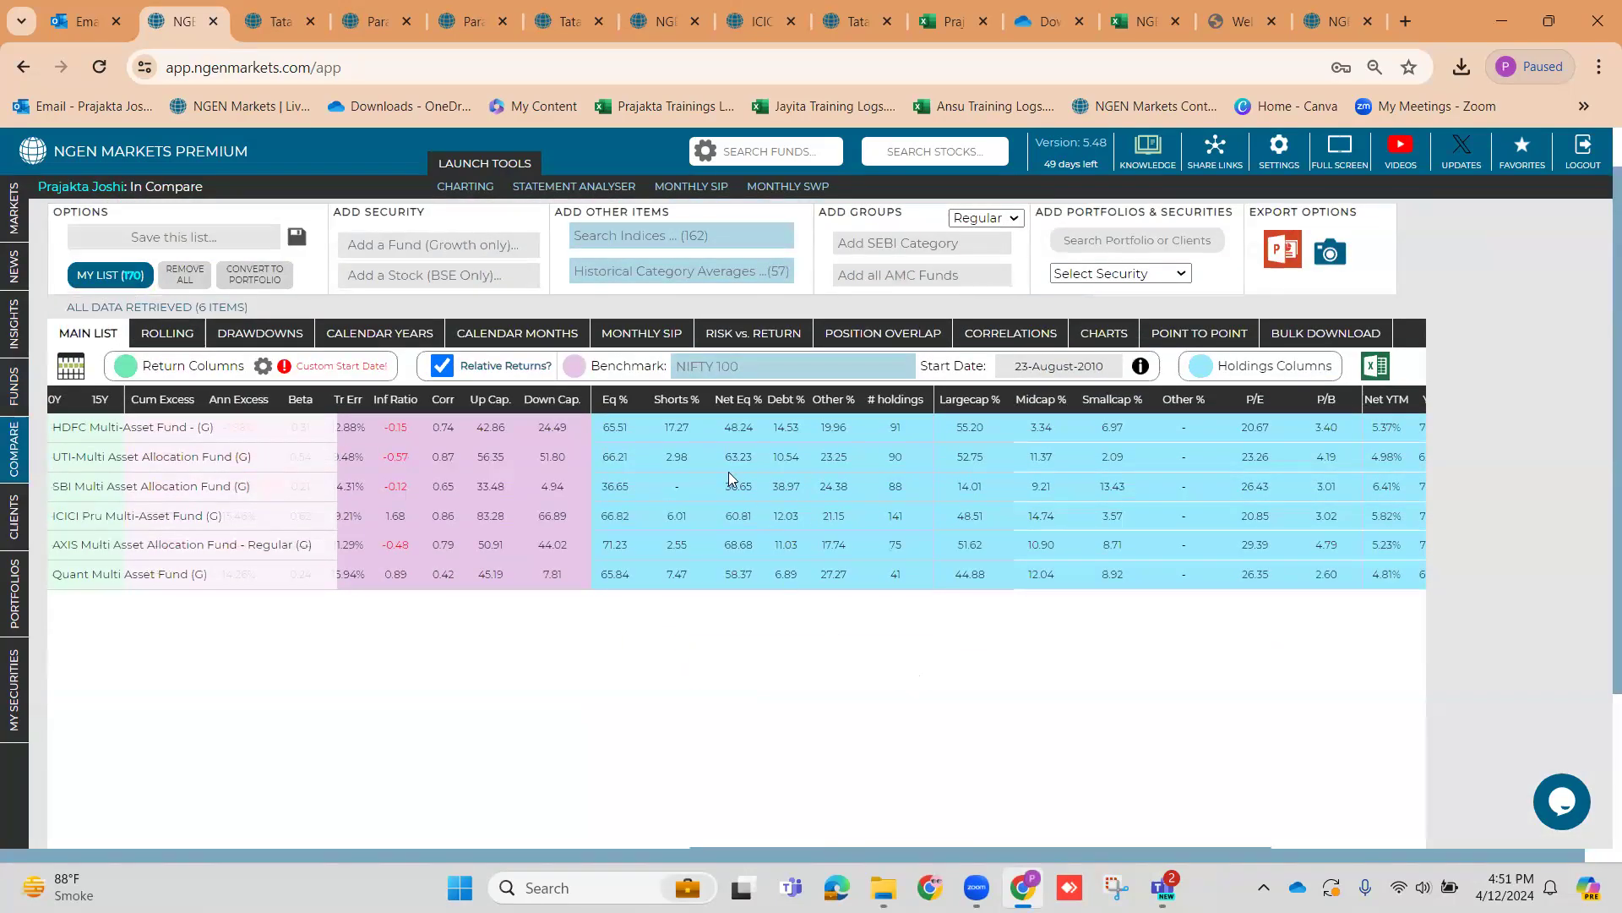
{"action": "left_click", "coordinate": [677, 400]}
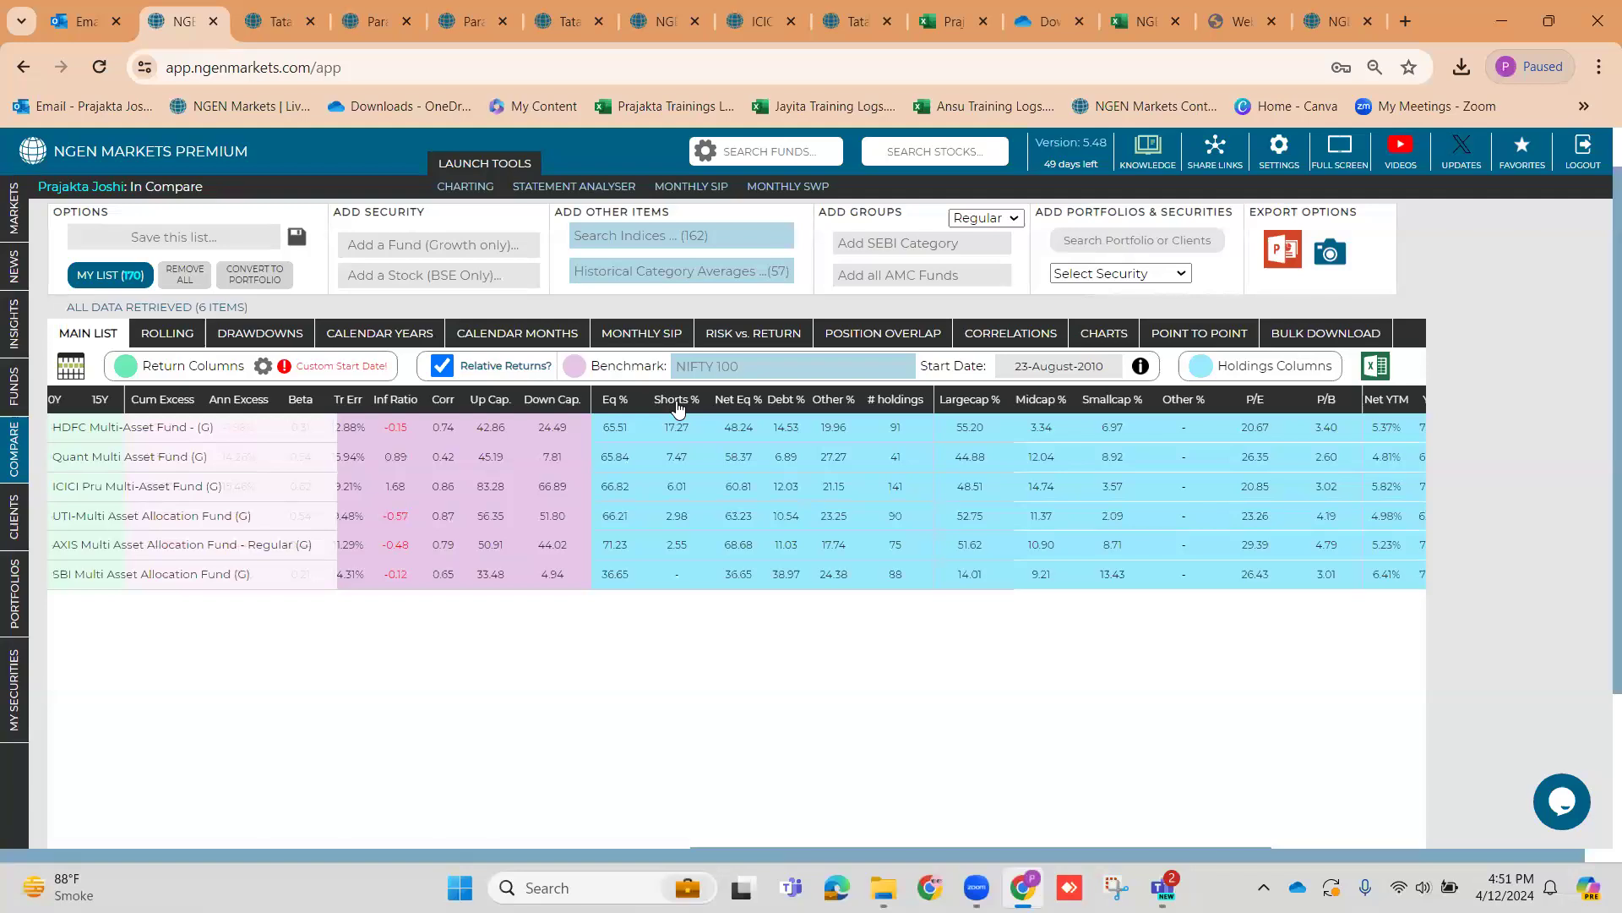
{"action": "left_click", "coordinate": [678, 401]}
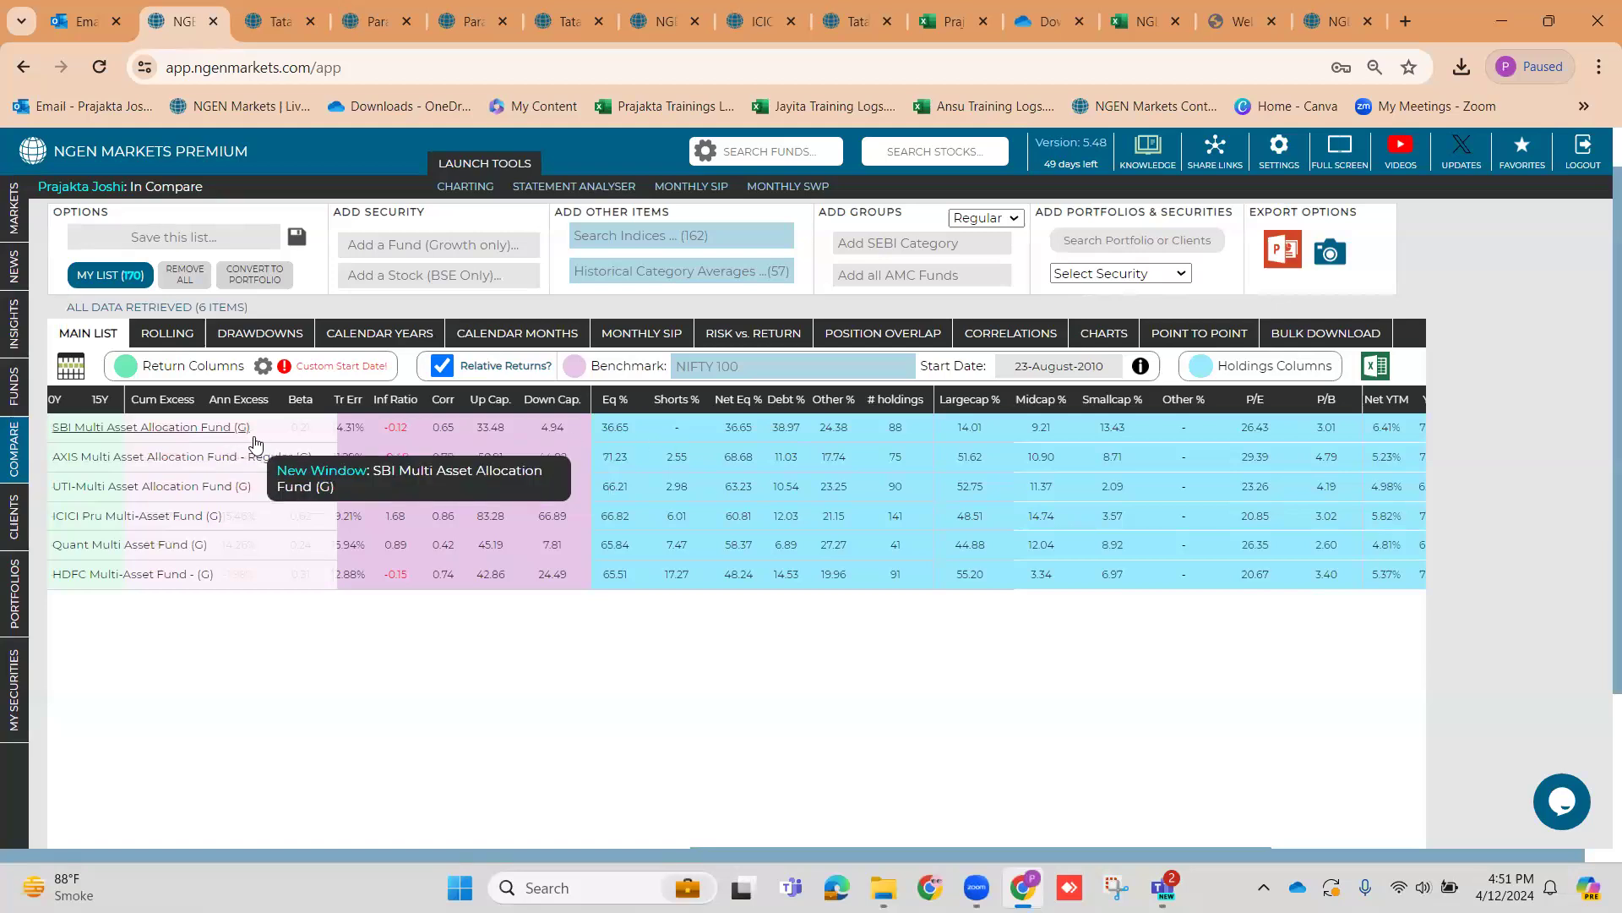
{"action": "left_click", "coordinate": [678, 402]}
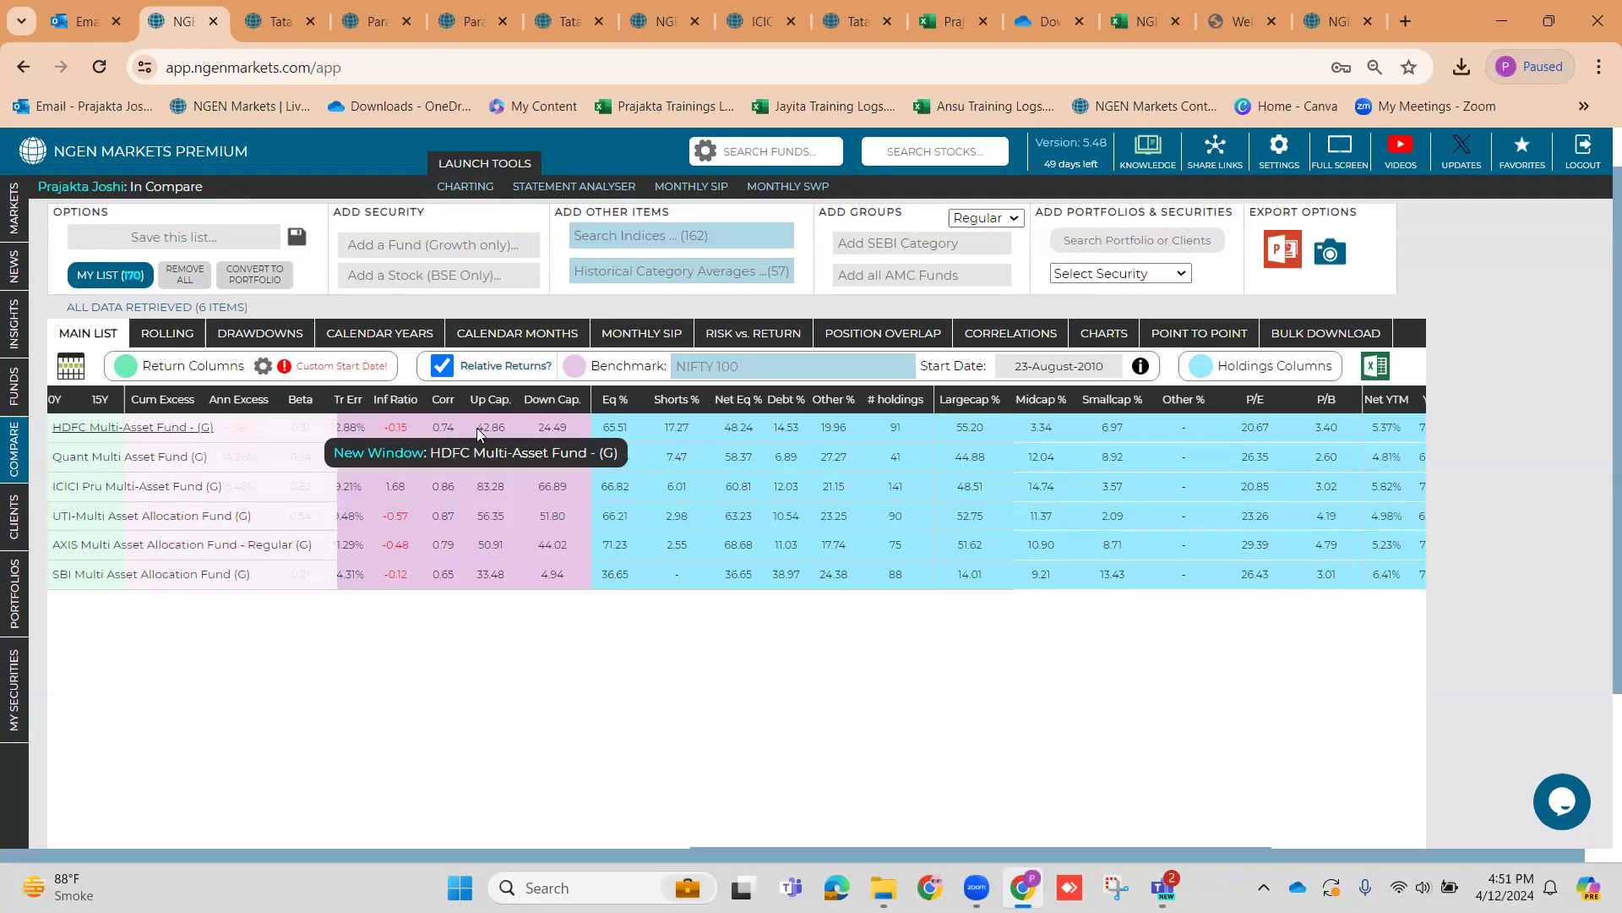
Open HDFC Multi-Asset Fund - (G) from the comparison, show the derivative shorts in its asset allocation, and return to the comparison
{"action": "left_click", "coordinate": [166, 435]}
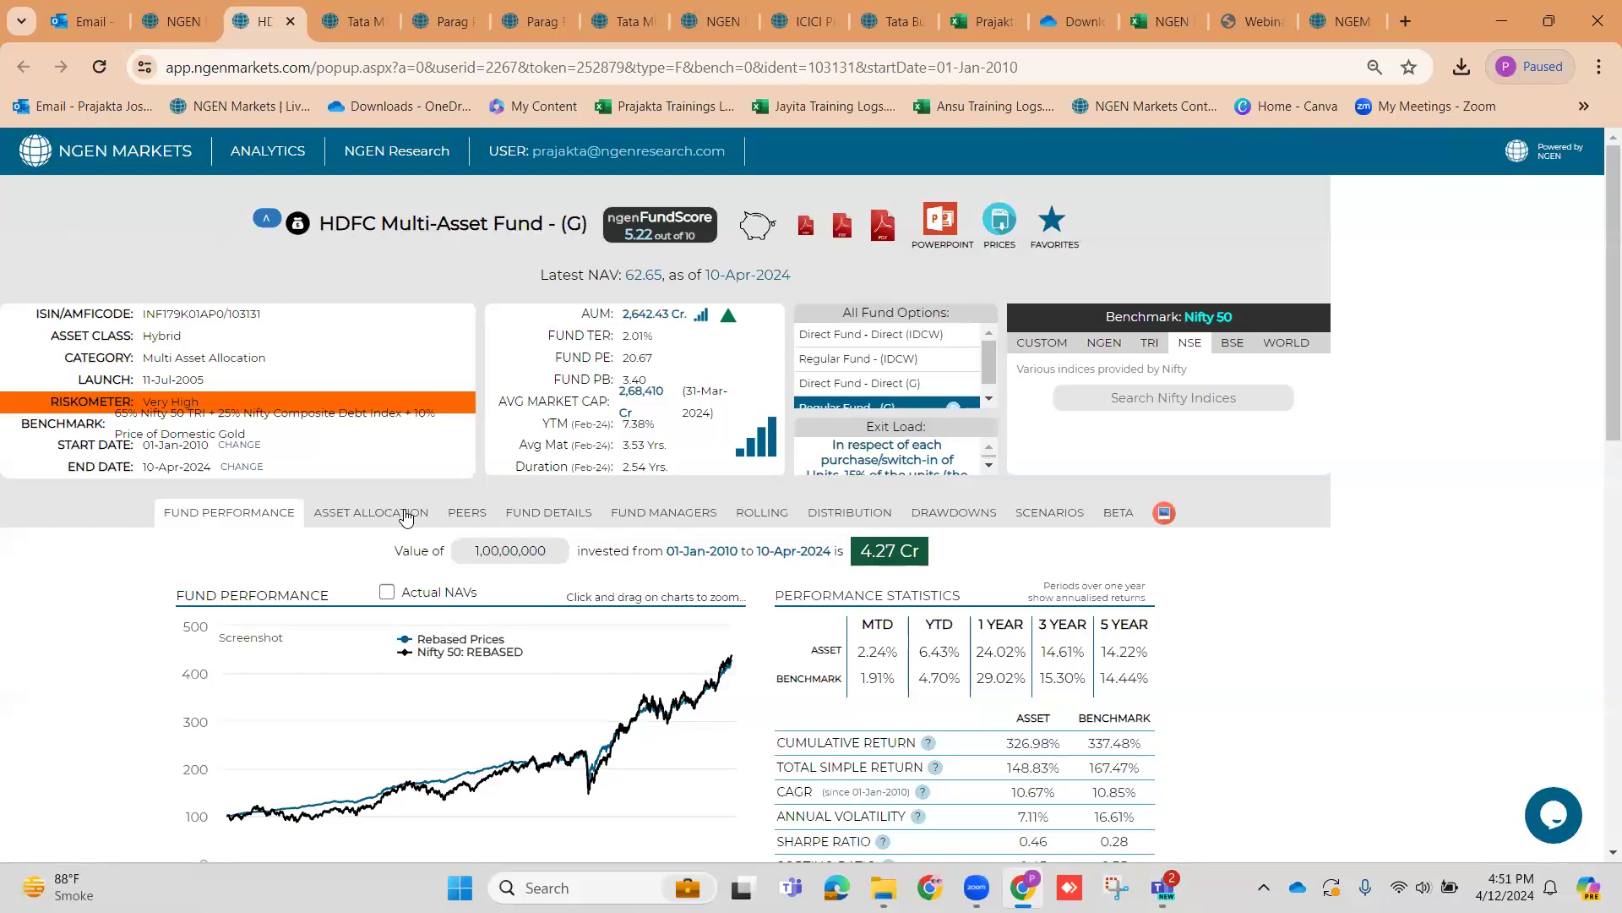
{"action": "left_click", "coordinate": [406, 517]}
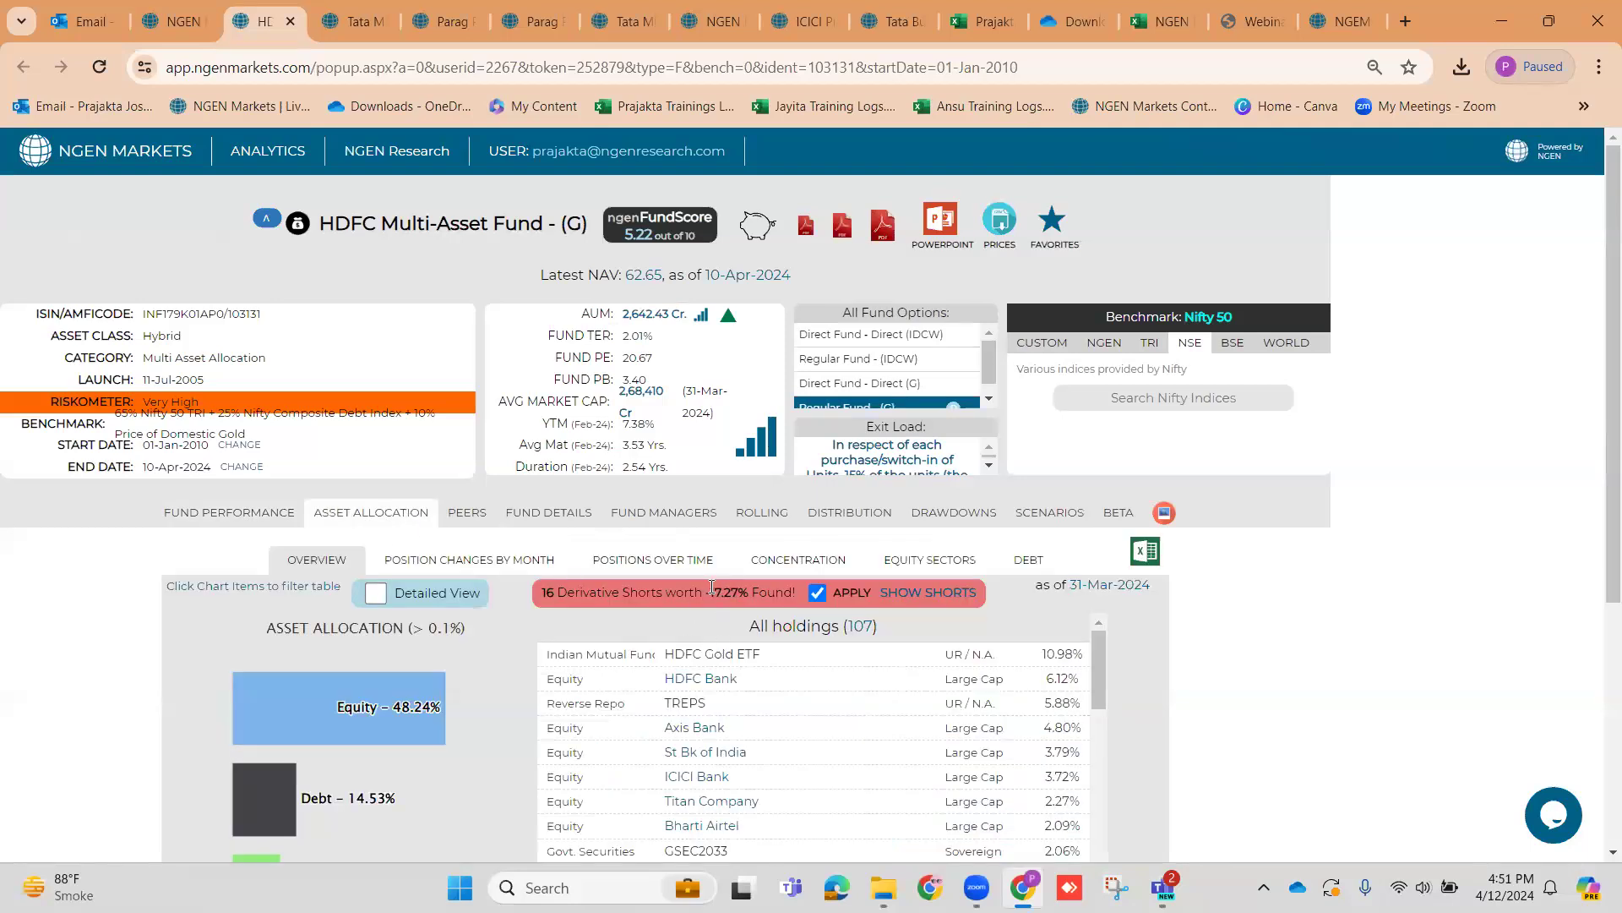
{"action": "left_click", "coordinate": [915, 594]}
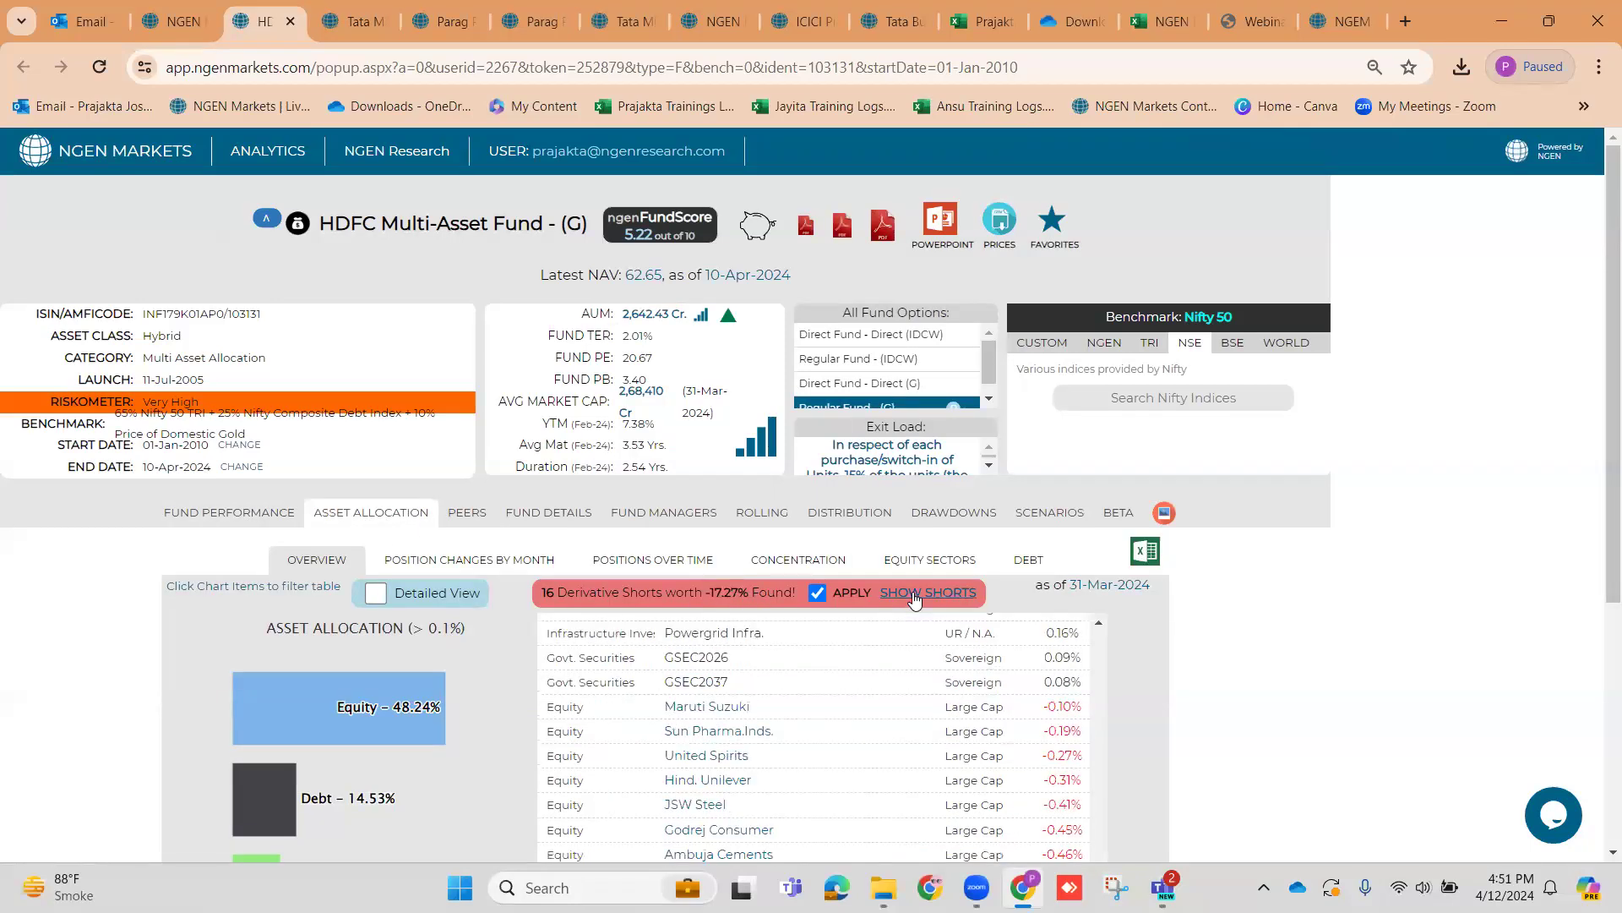
{"action": "left_click", "coordinate": [186, 21]}
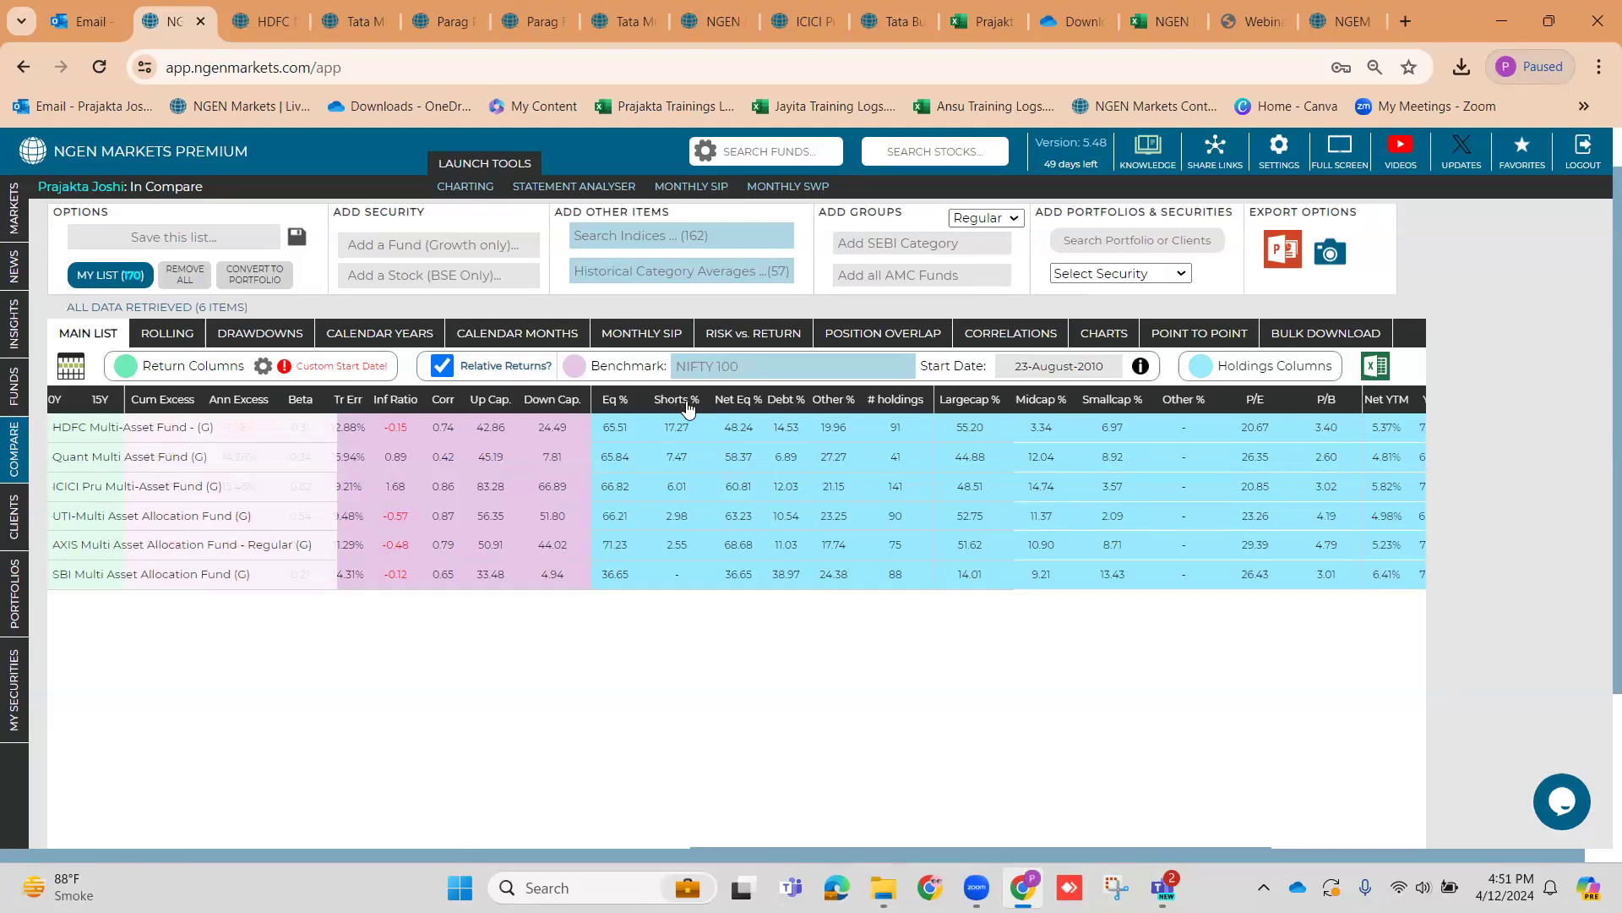
Sort the compared multi asset funds by Net Eq % in descending order
{"action": "left_click_drag", "start_coordinate": [613, 424], "coordinate": [624, 426]}
{"action": "left_click", "coordinate": [734, 408]}
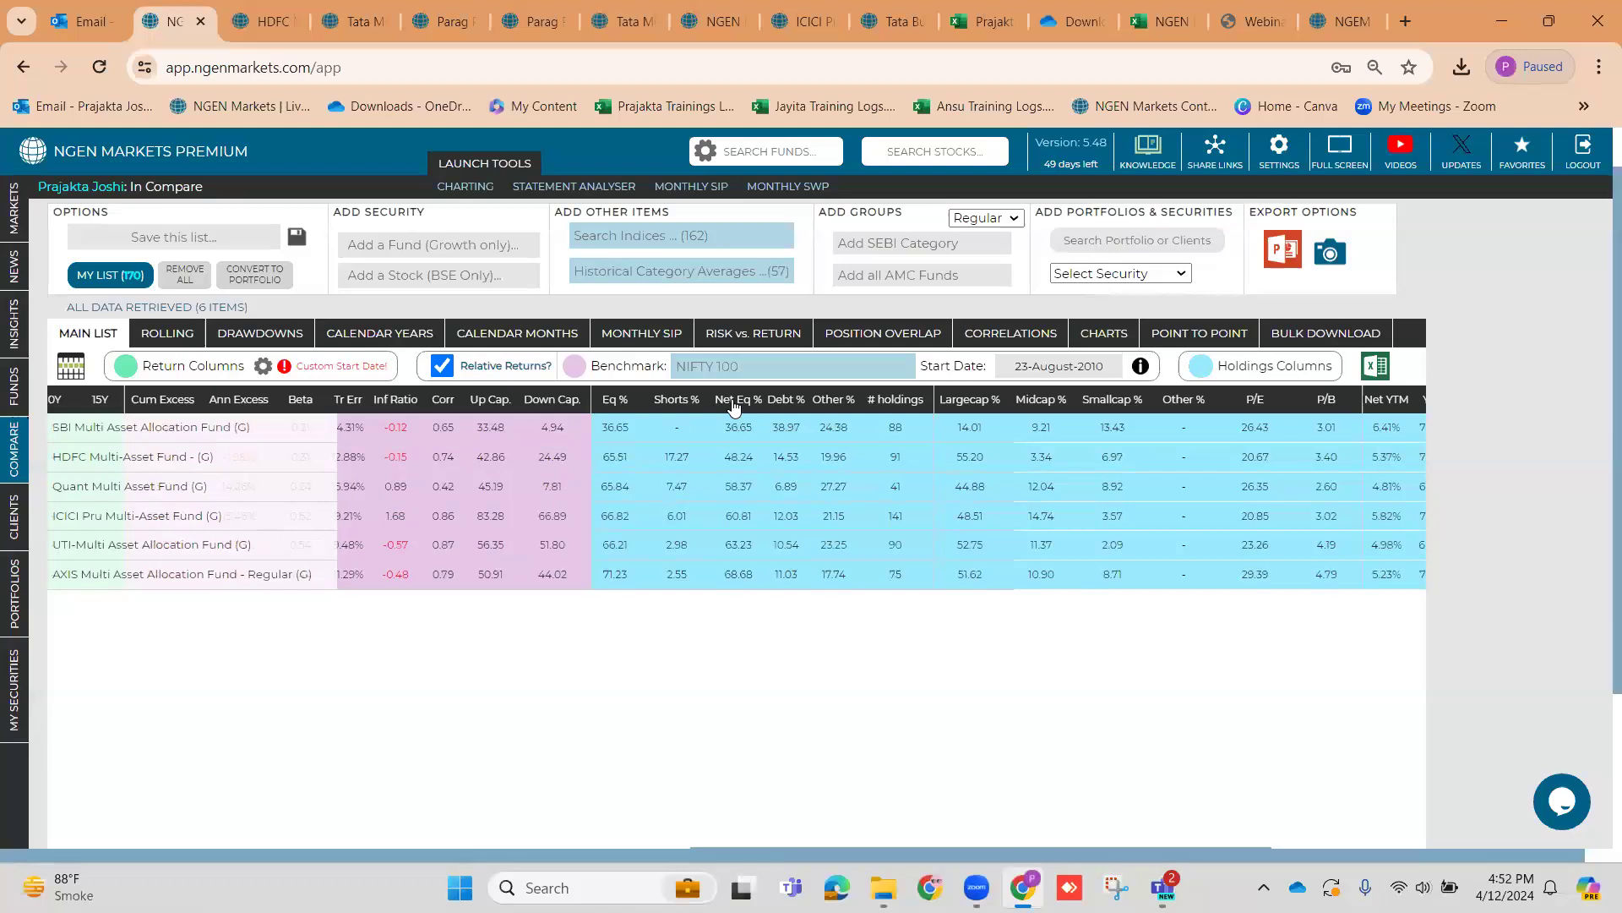
{"action": "left_click", "coordinate": [734, 408]}
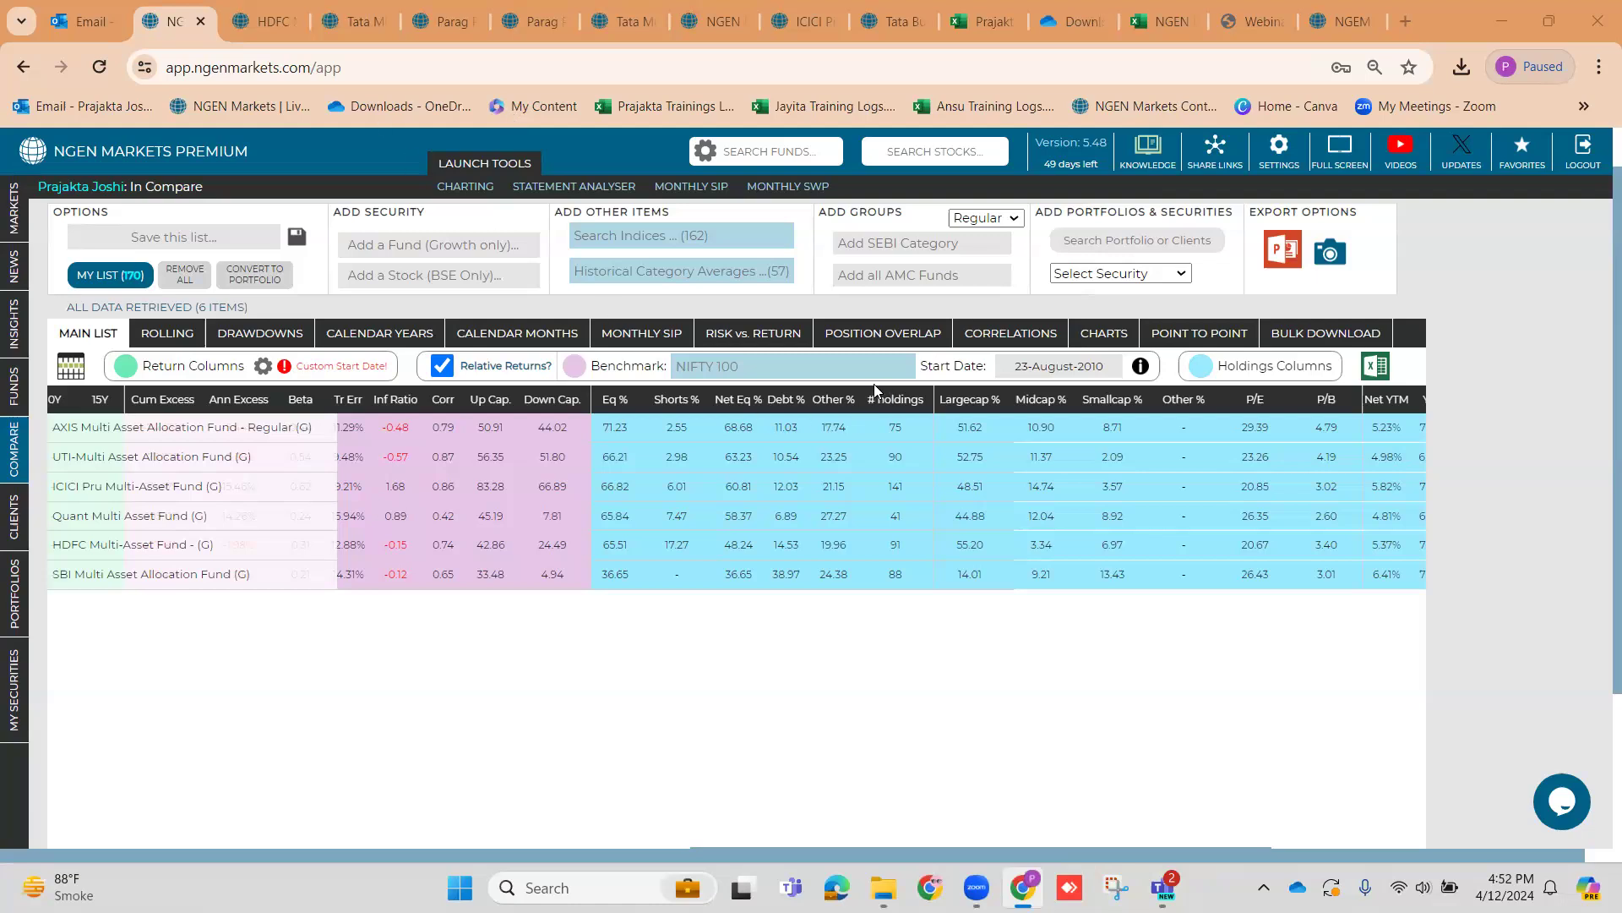
Open the full WEBINARS playlist on the NGEN Markets YouTube channel, look over its training recordings, and return to the fund comparison
{"action": "scroll", "coordinate": [855, 401], "scroll_direction": "up", "scroll_amount": 1}
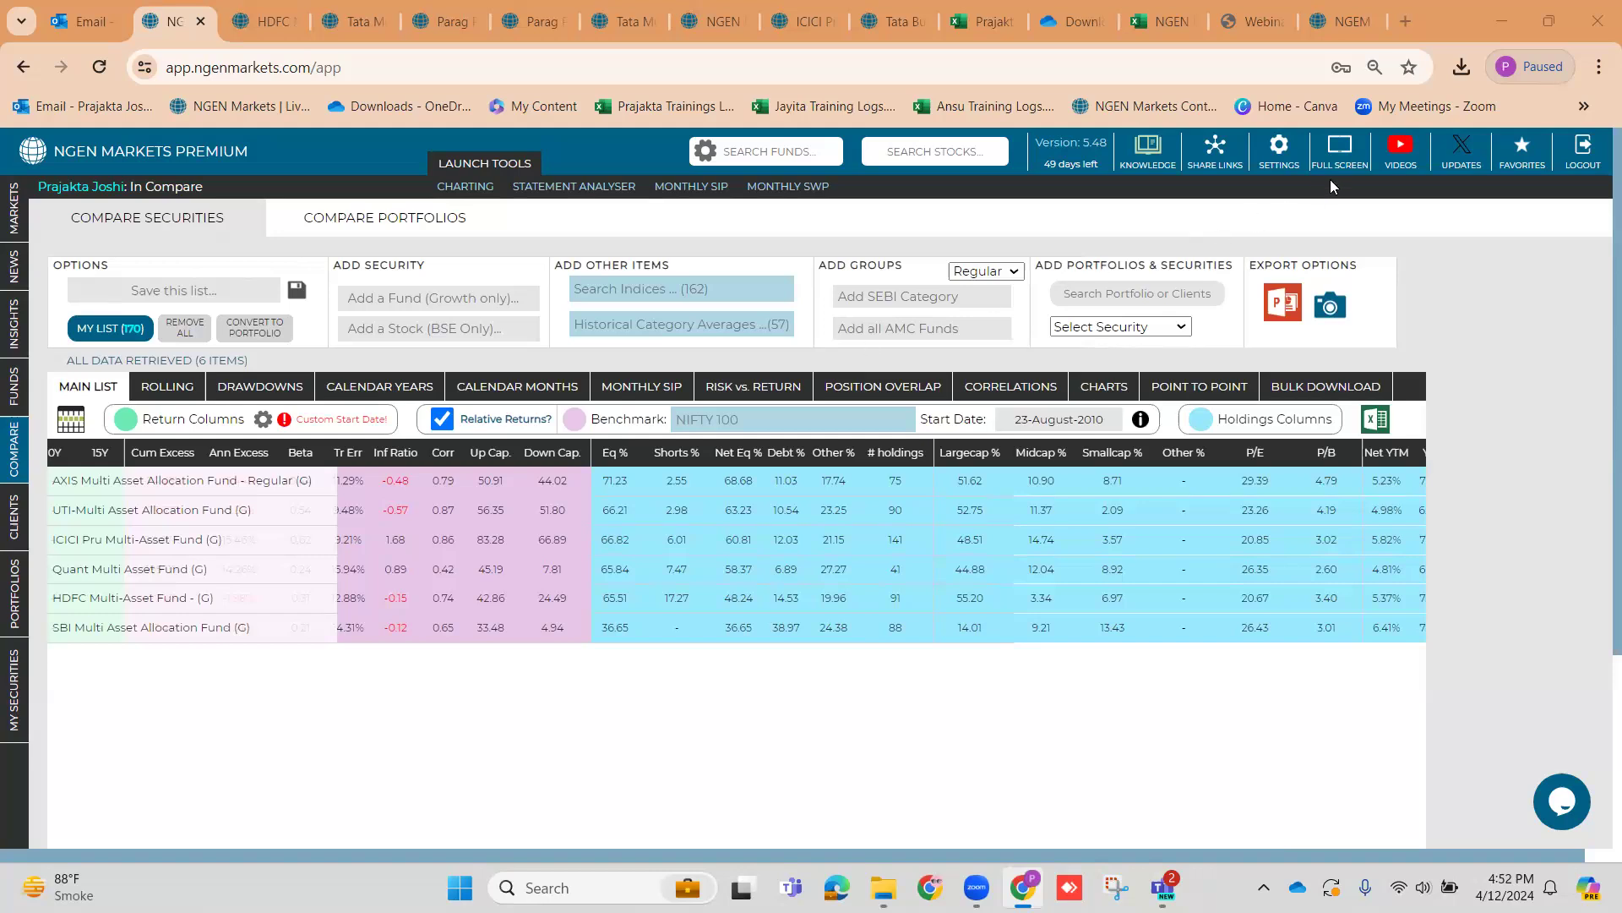
{"action": "left_click", "coordinate": [1401, 169]}
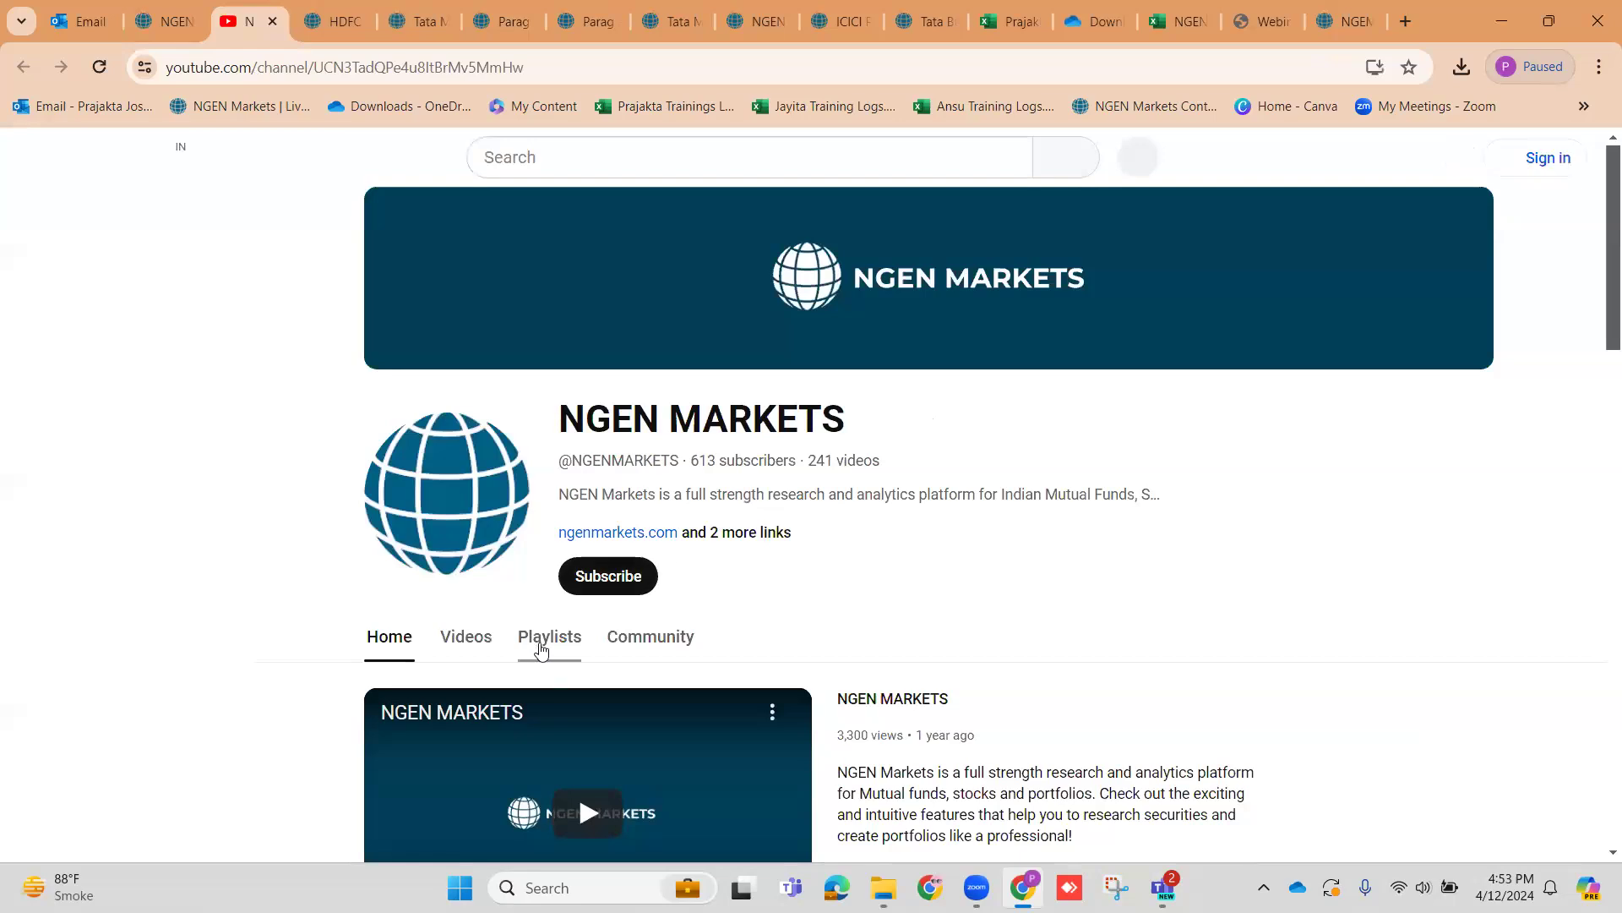
{"action": "left_click", "coordinate": [545, 640]}
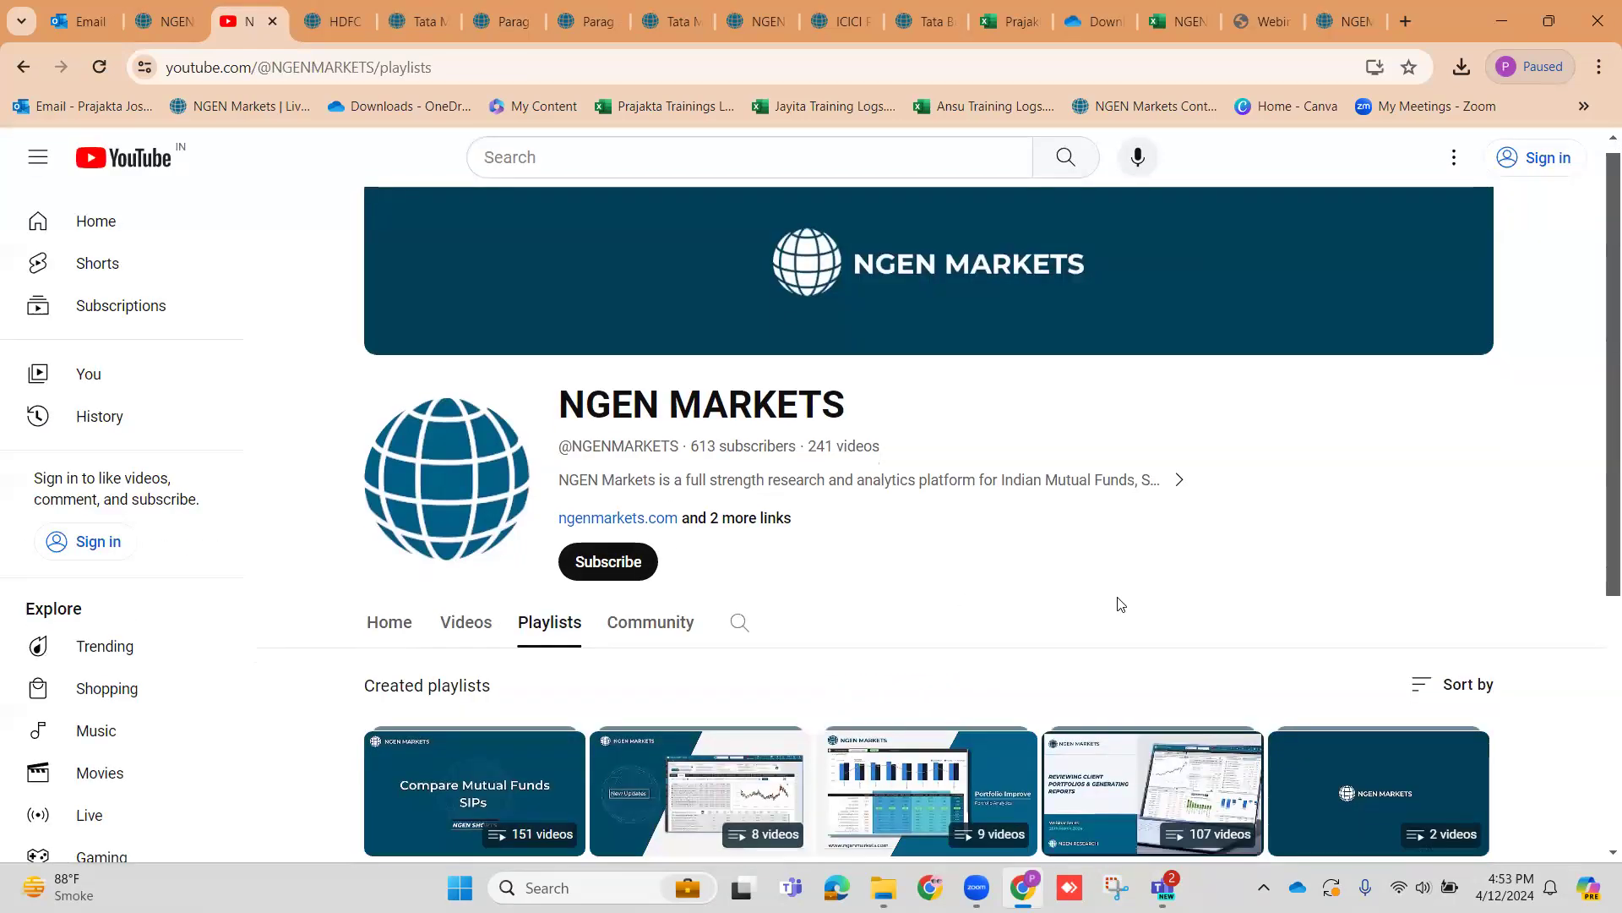
{"action": "scroll", "coordinate": [1116, 602], "scroll_direction": "down", "scroll_amount": 3}
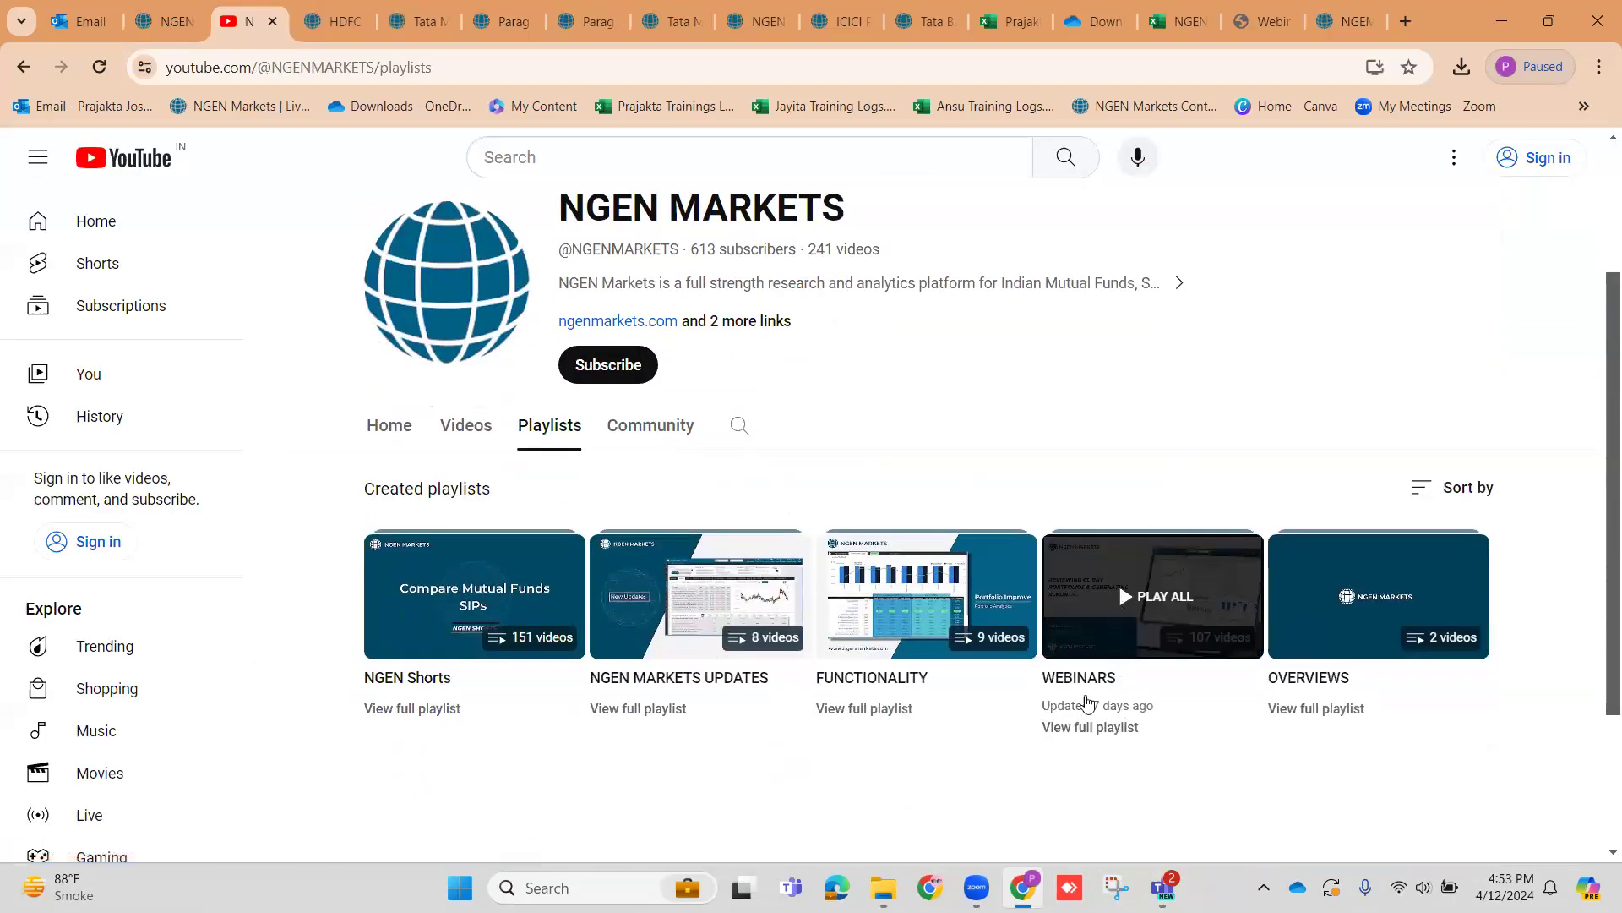
{"action": "left_click", "coordinate": [1087, 728]}
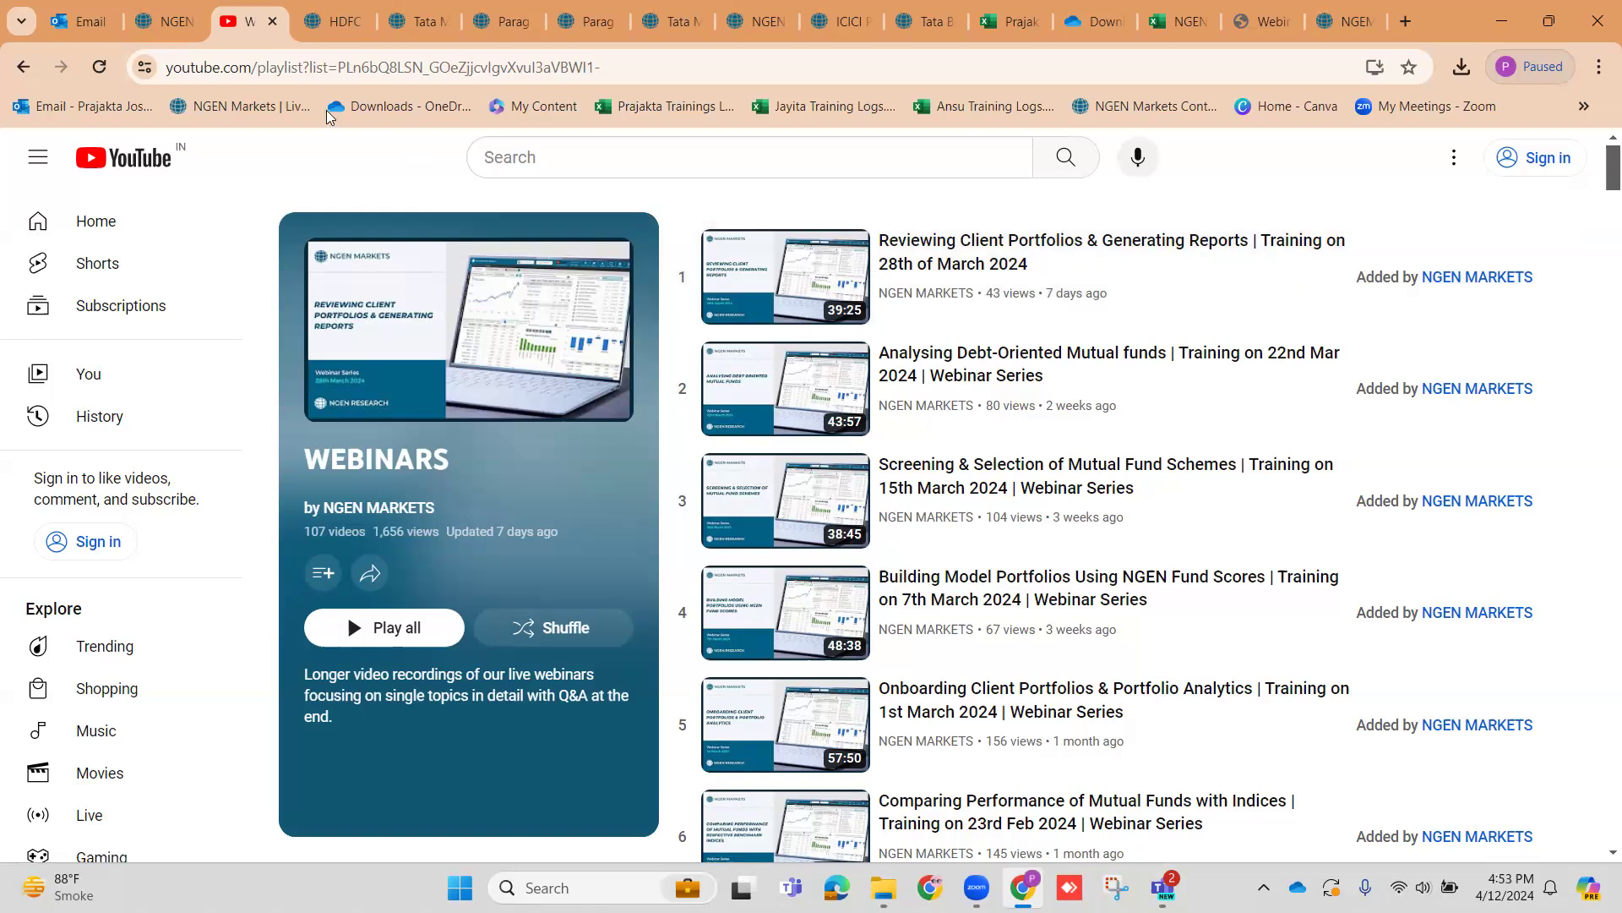
{"action": "left_click", "coordinate": [179, 34]}
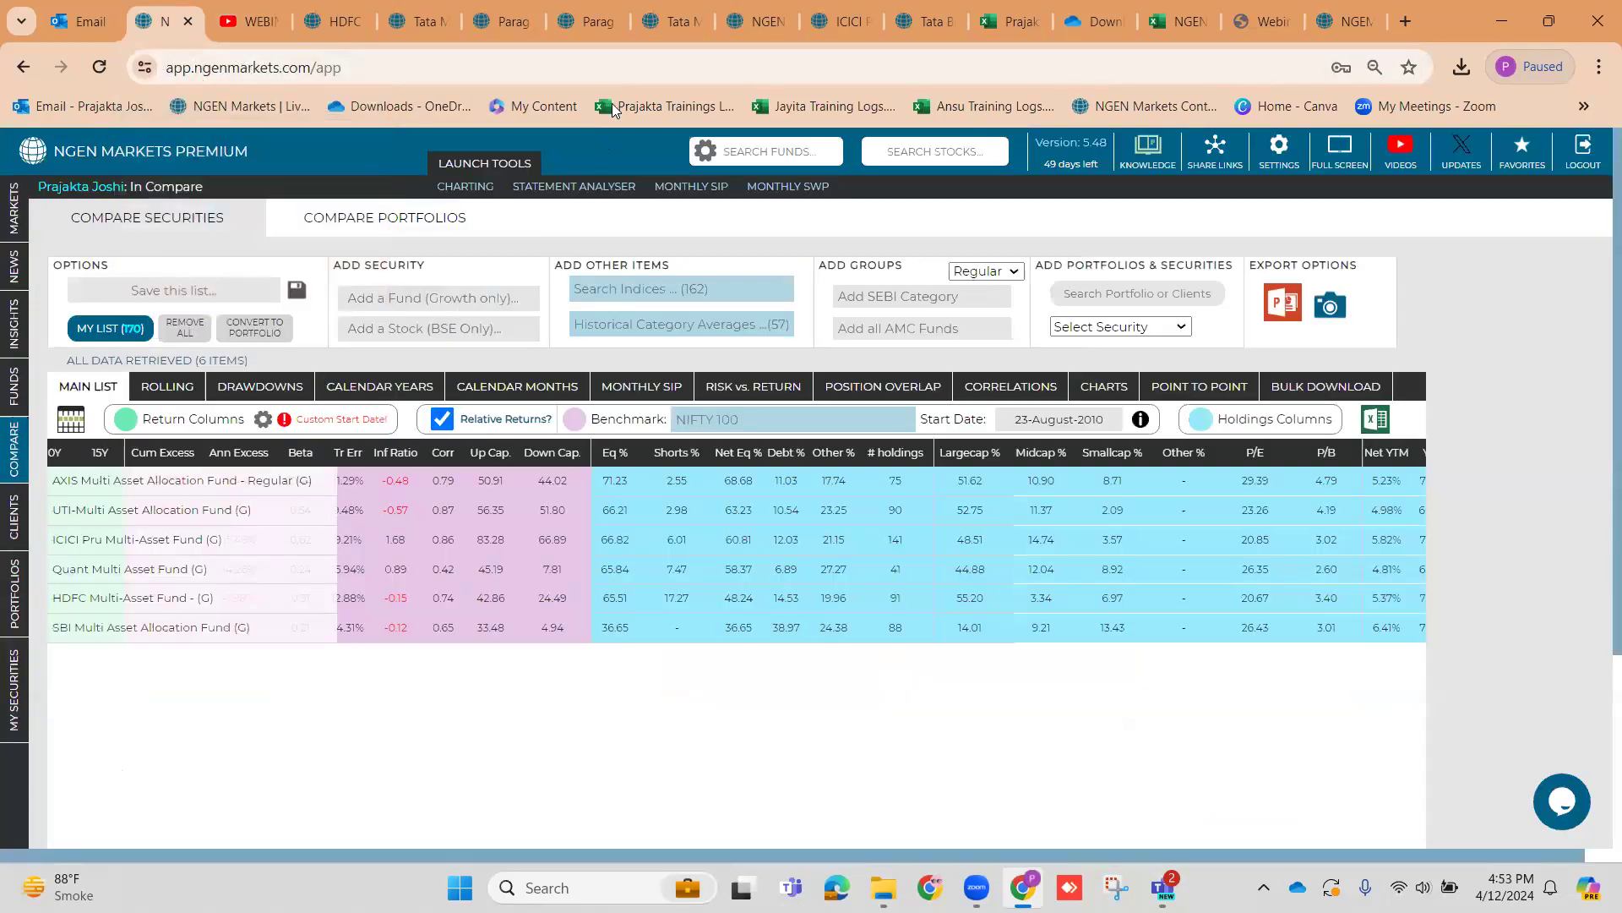